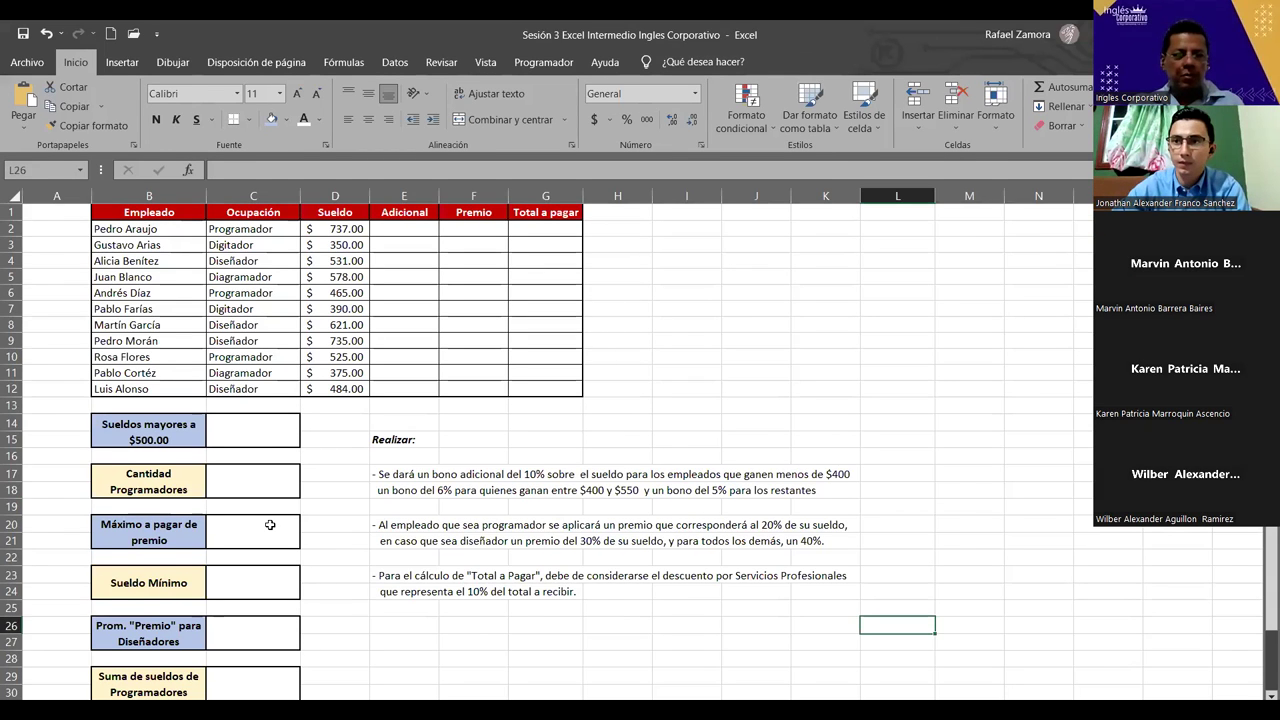
# - Check the Sueldo Mínimo and designers' average Premio result cells, scrolling through the sheet
pyautogui.click(249, 583)
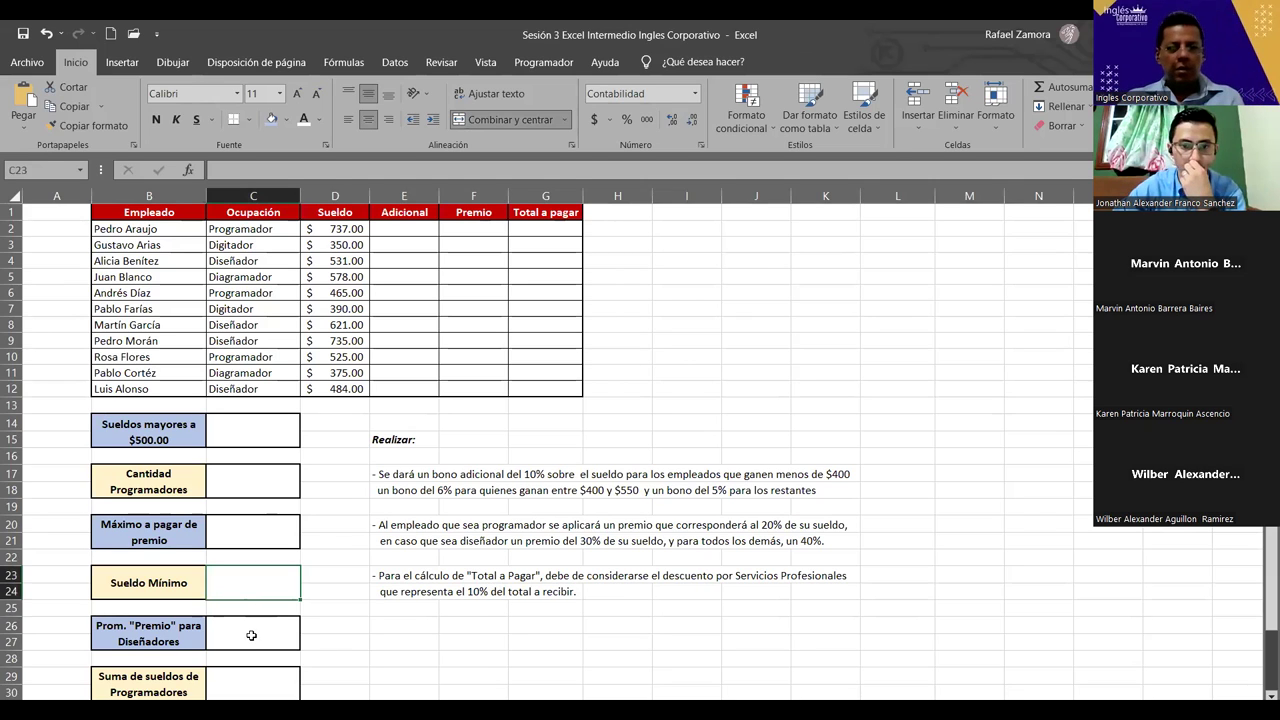
pyautogui.click(251, 628)
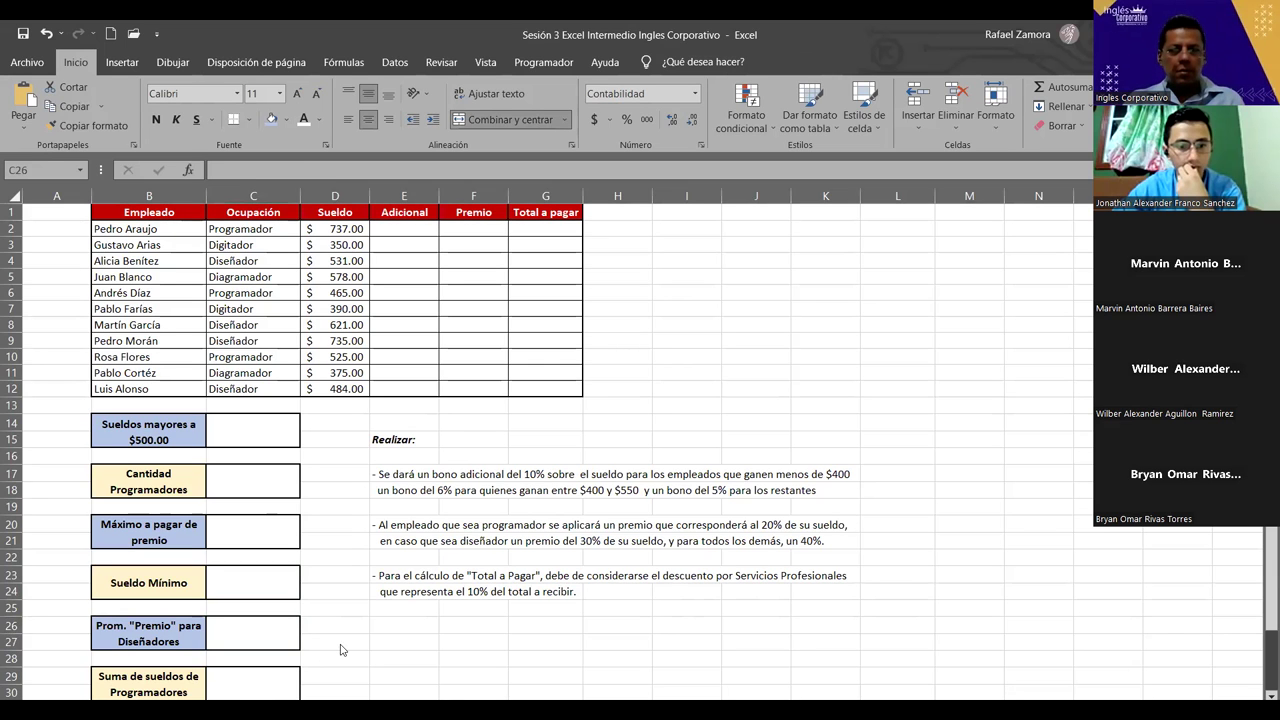
pyautogui.scroll(-1, 300, 611)
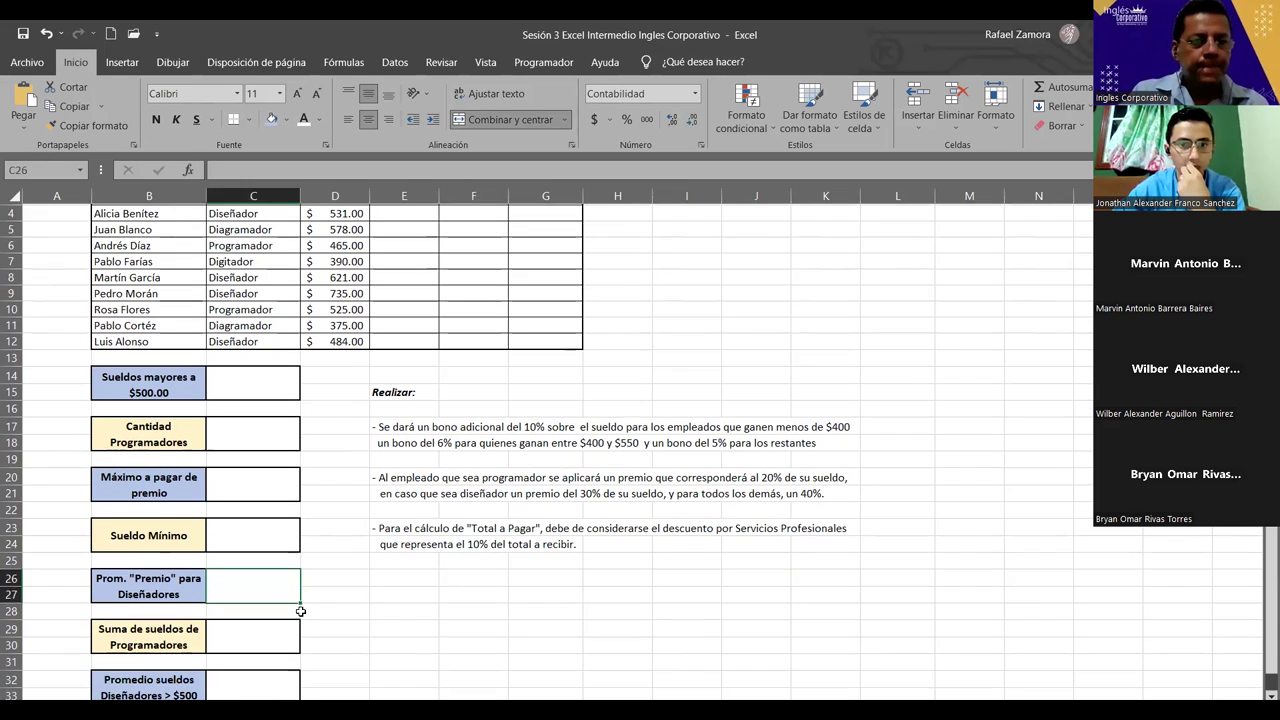
pyautogui.scroll(-1, 300, 611)
pyautogui.scroll(-1, 300, 611)
pyautogui.scroll(3, 301, 597)
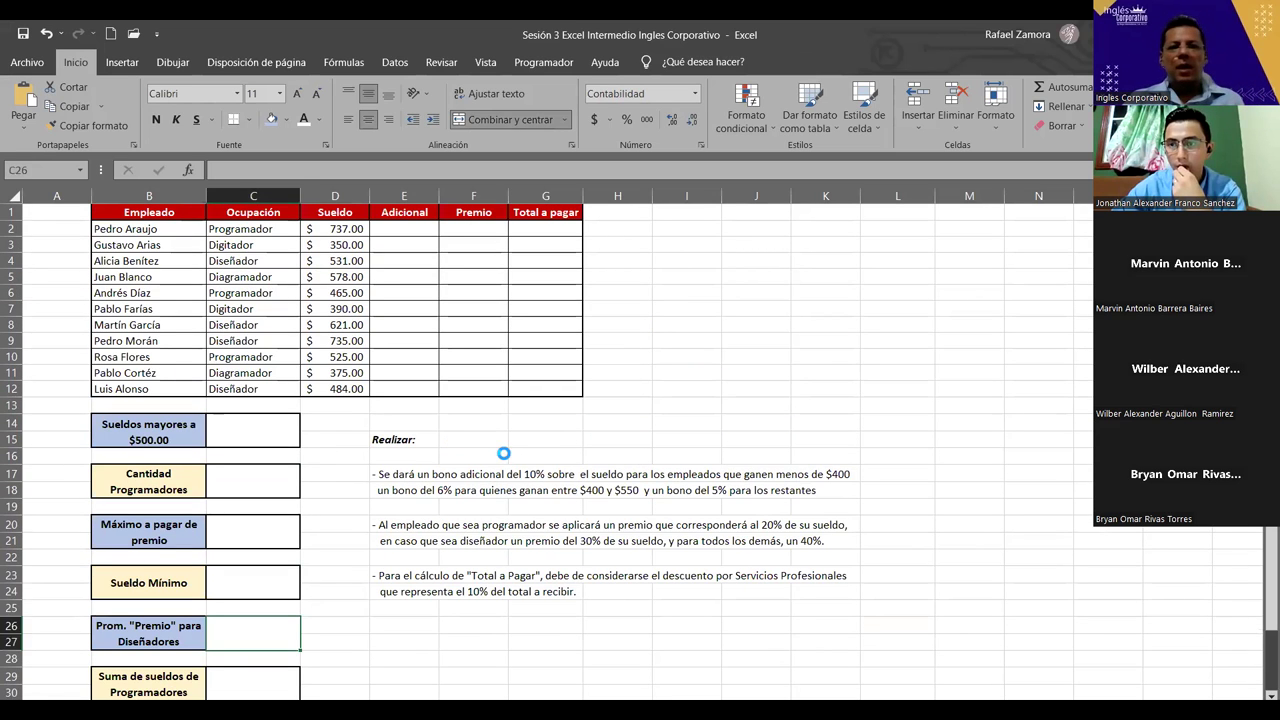
pyautogui.scroll(-1, 504, 453)
pyautogui.scroll(-1, 486, 436)
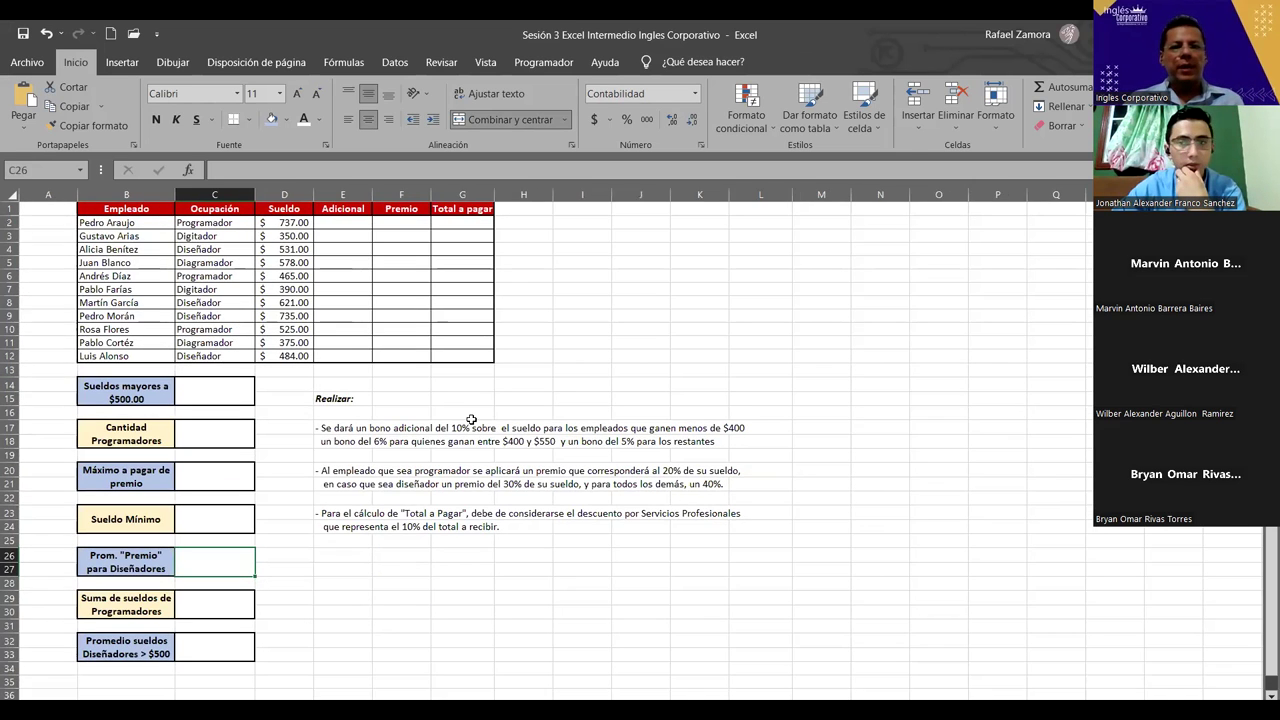
# - Select the empty Adicional, Premio and Total a pagar columns, then move the selection off the table
pyautogui.moveTo(341, 224); pyautogui.dragTo(462, 356)
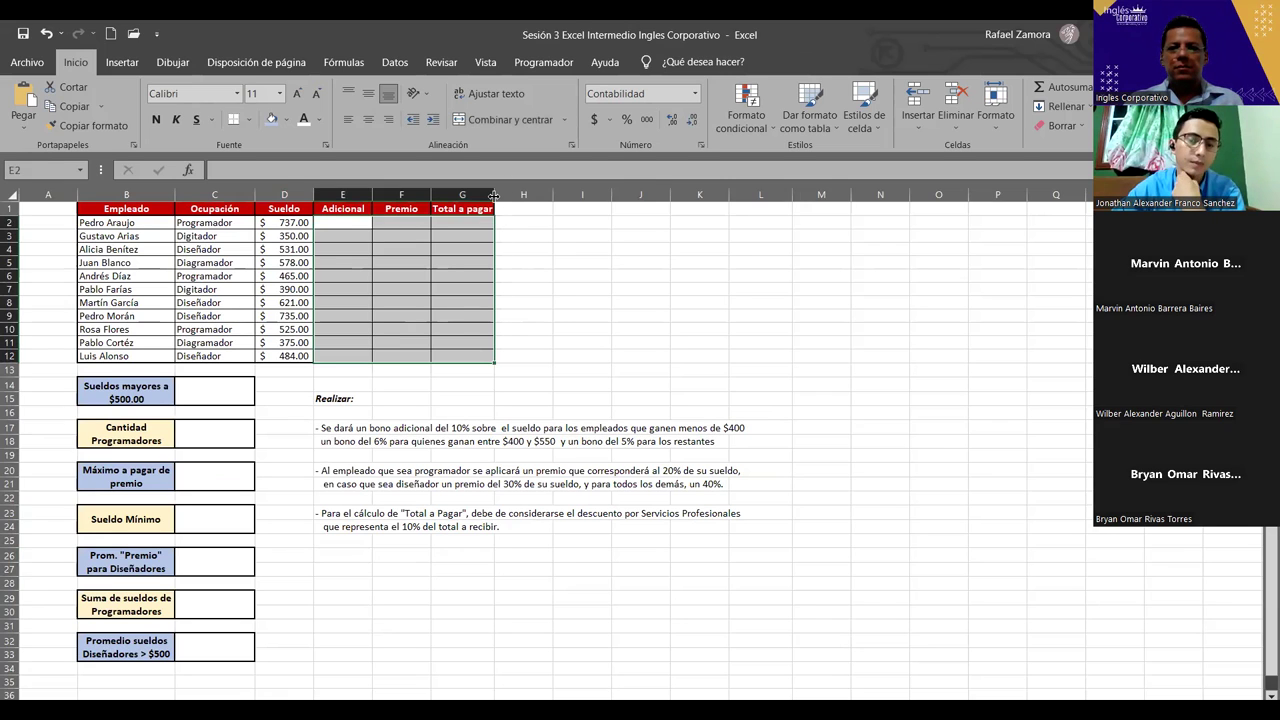
pyautogui.click(635, 427)
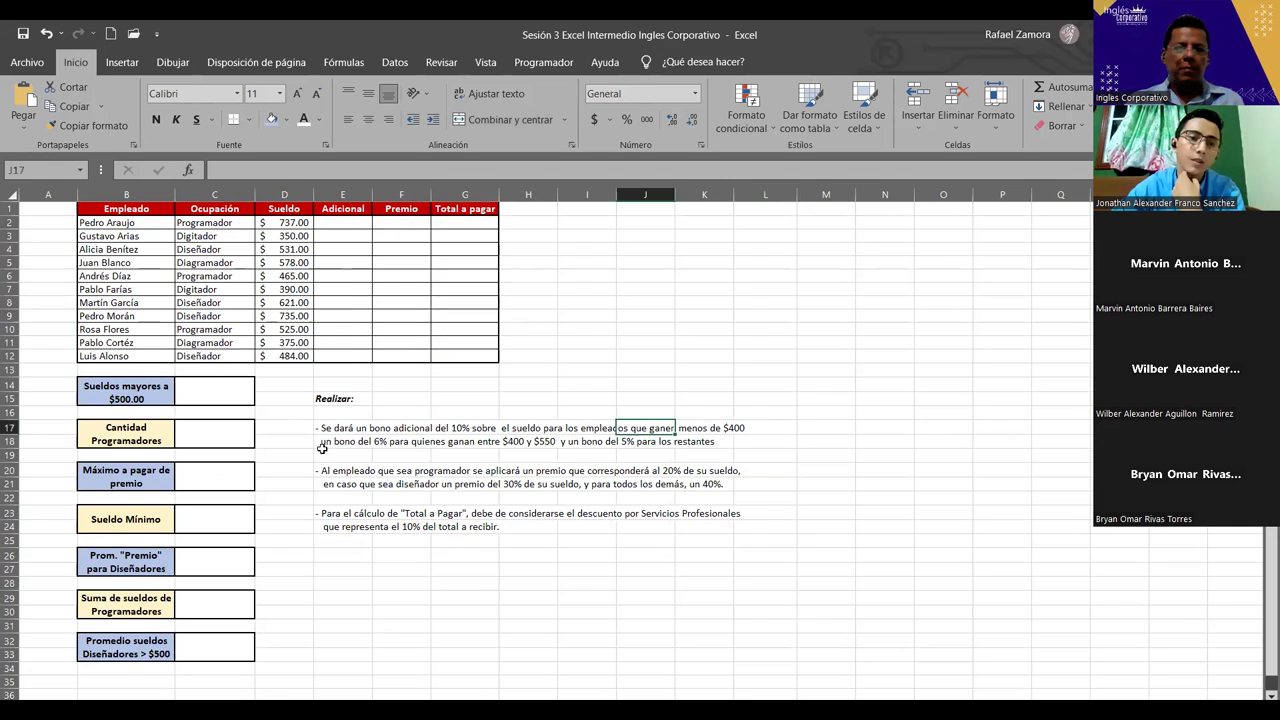
pyautogui.scroll(-2, 276, 448)
pyautogui.keyDown('ctrl'); pyautogui.scroll(3, 276, 448); pyautogui.keyUp('ctrl')
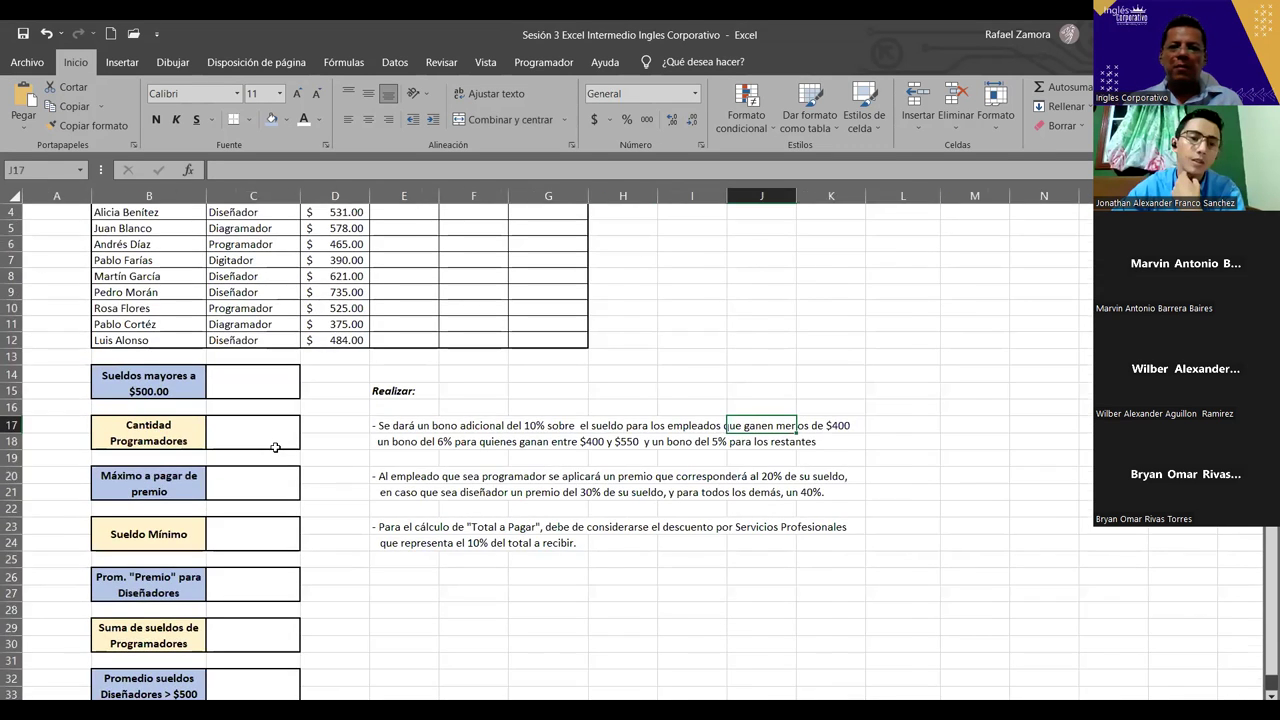
pyautogui.scroll(2, 275, 447)
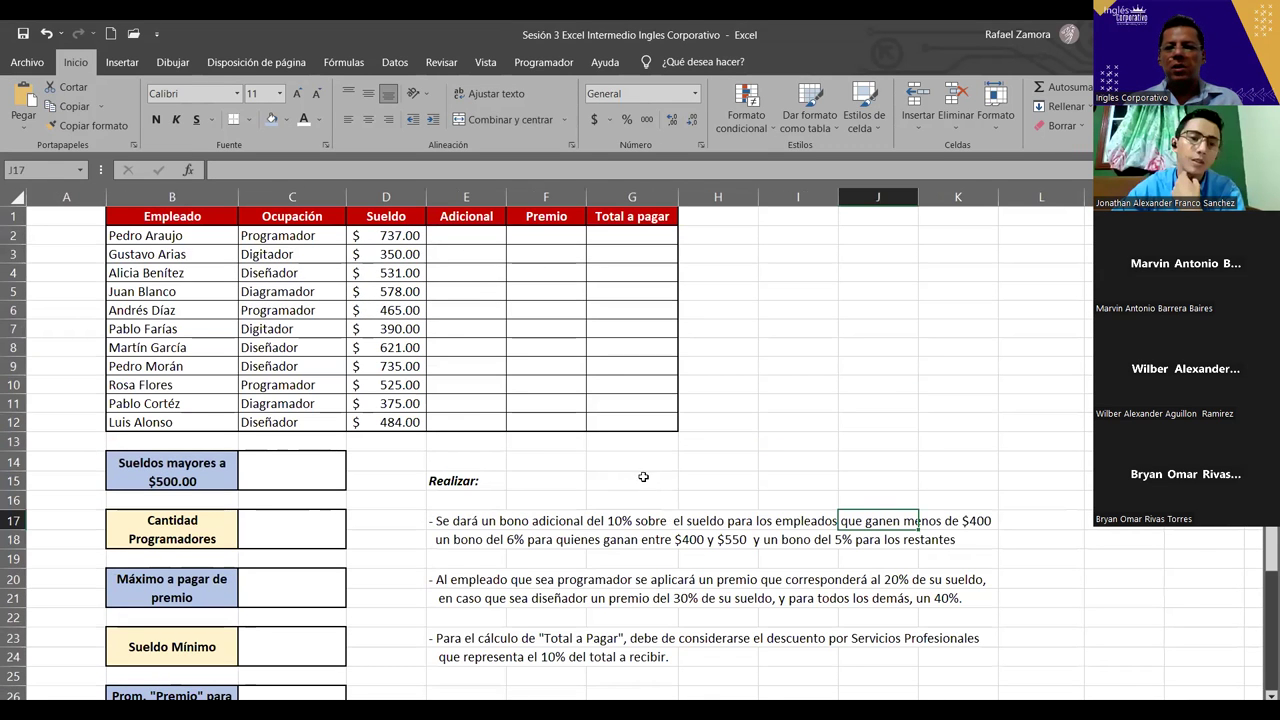
pyautogui.click(870, 431)
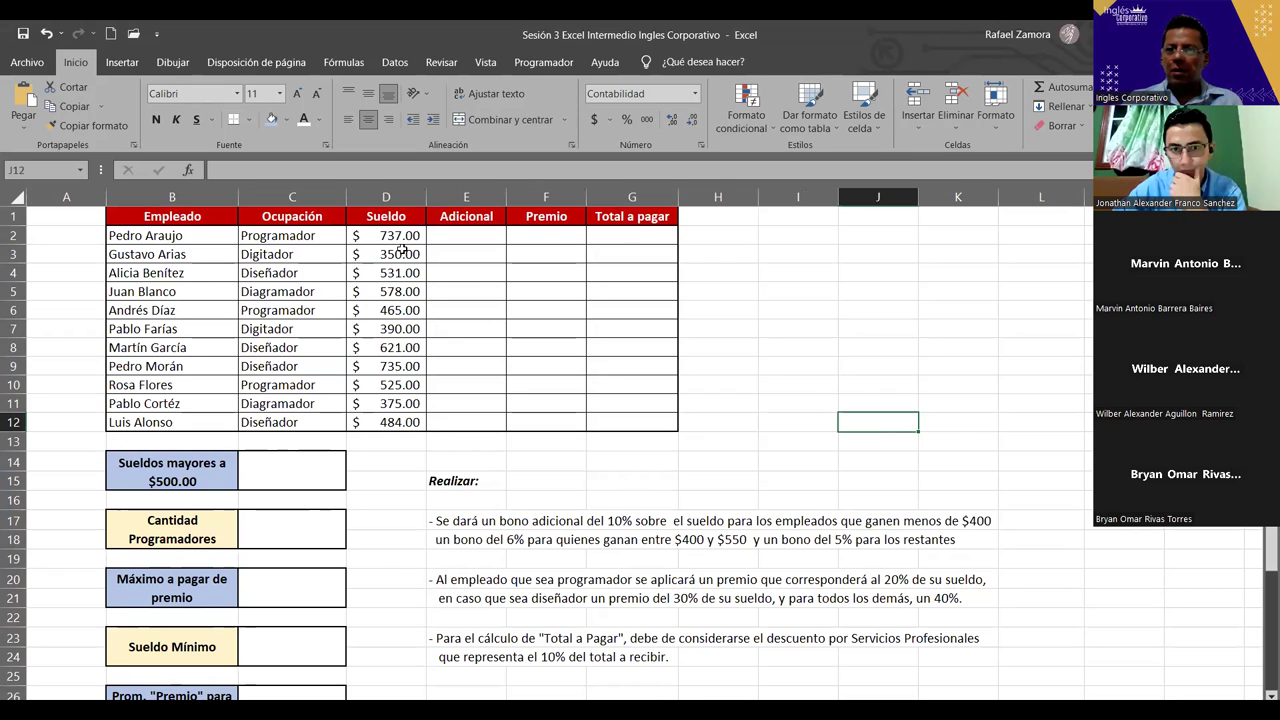
# - Start E2's Adicional formula as =SI(Y( for the first employee
pyautogui.click(498, 234)
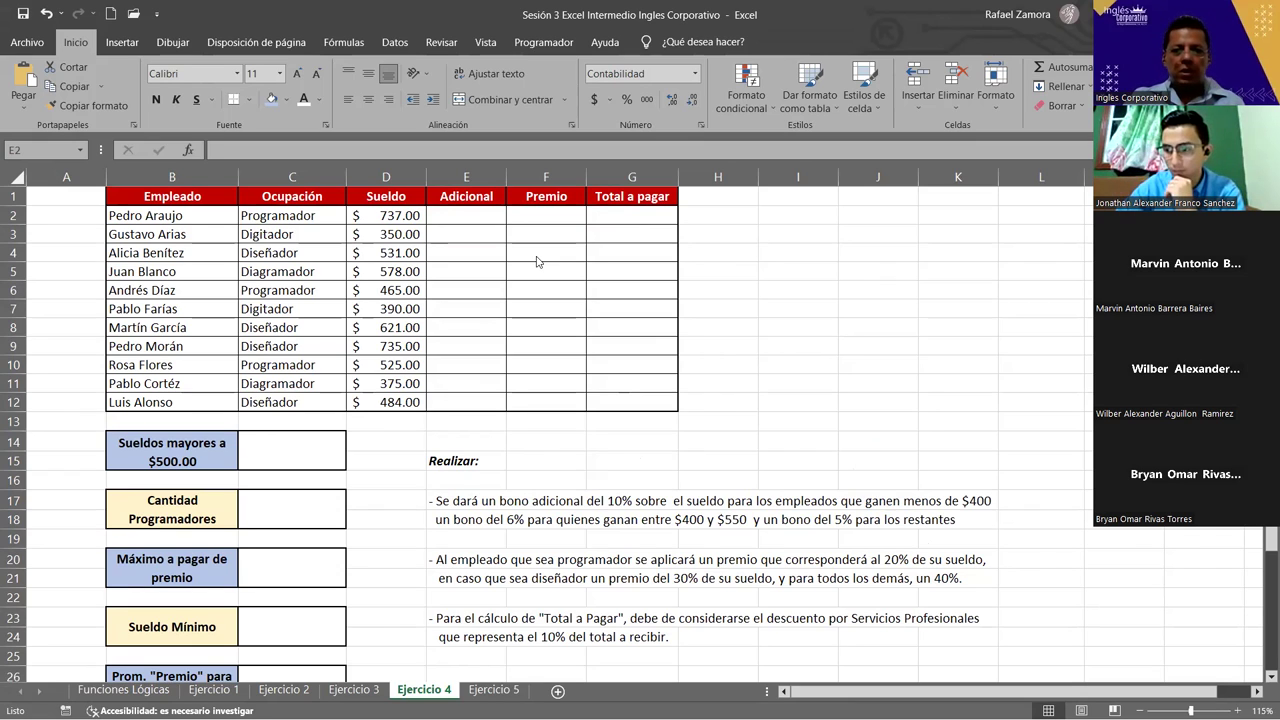
pyautogui.click(479, 215)
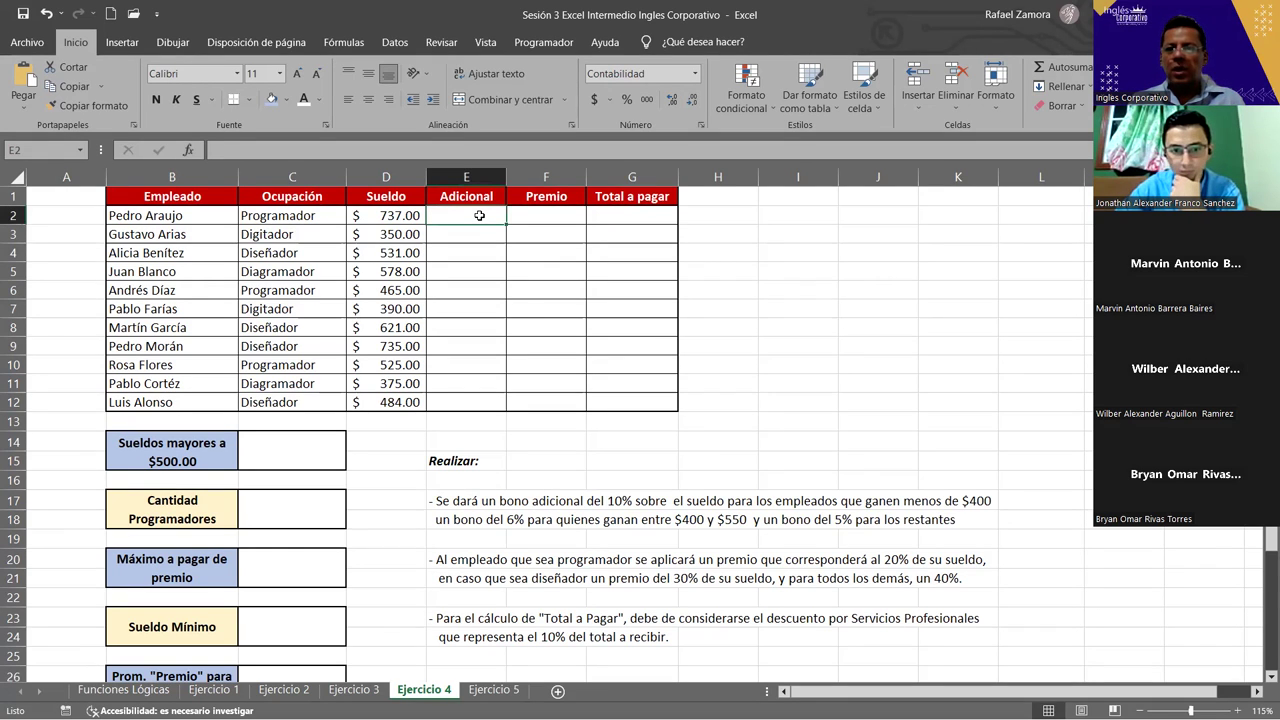
pyautogui.doubleClick(479, 215)
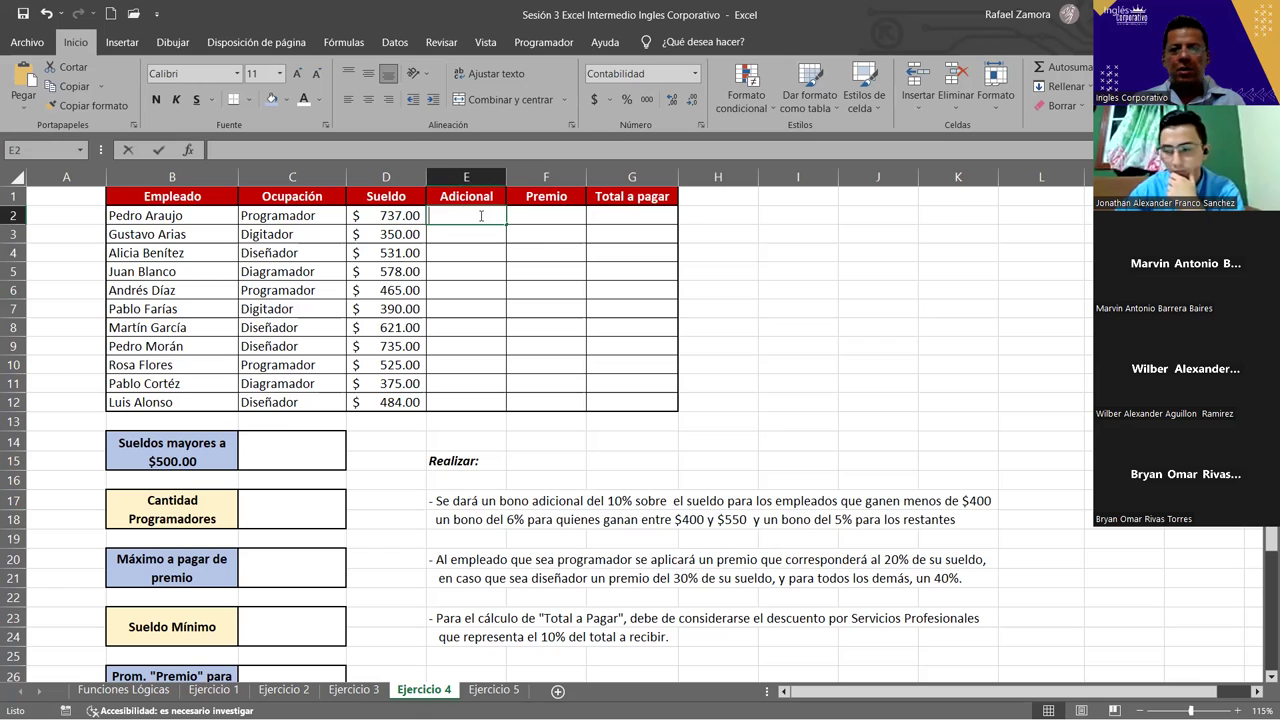
pyautogui.write('=s')
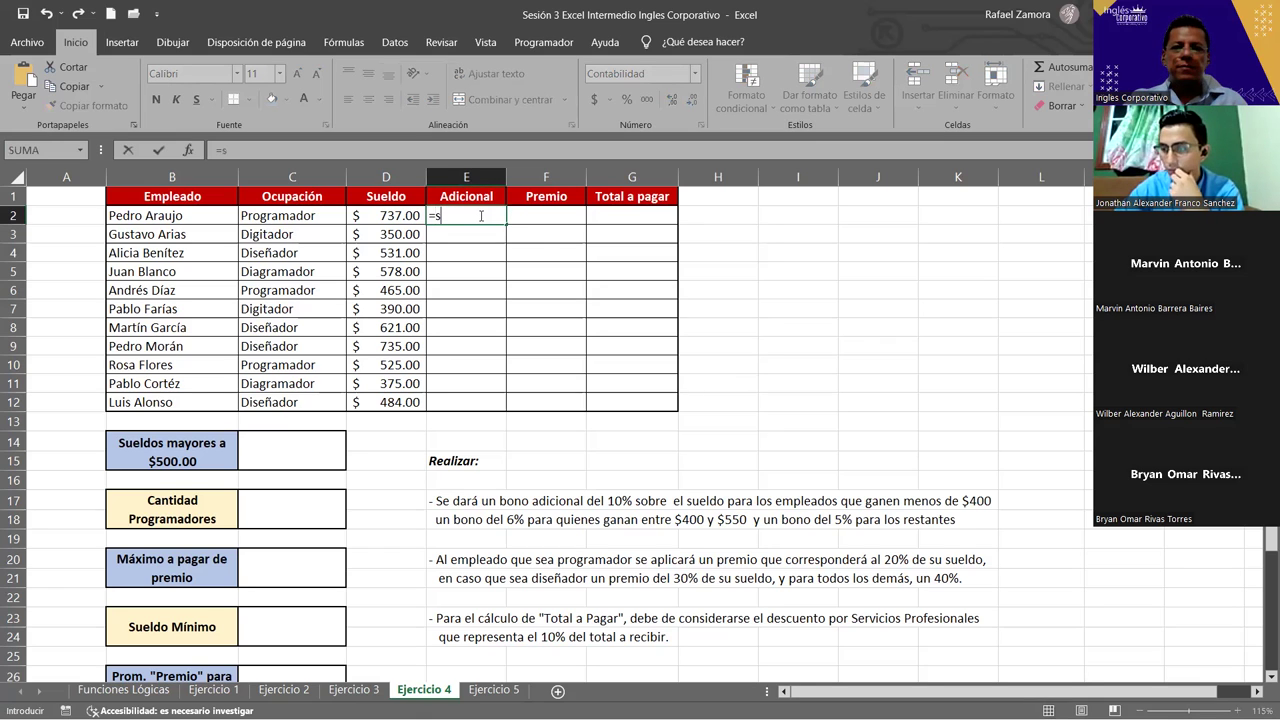
pyautogui.write('i')
pyautogui.press('Tab')
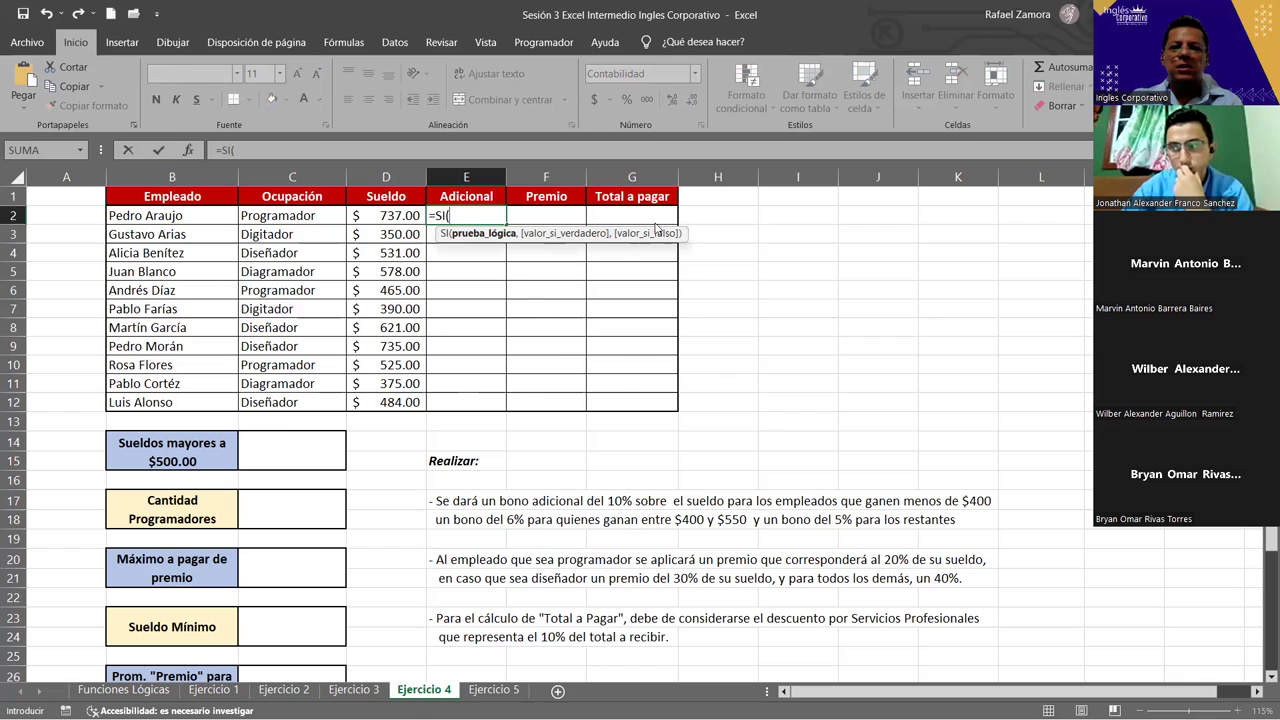
pyautogui.hotkey('alt', 'u')
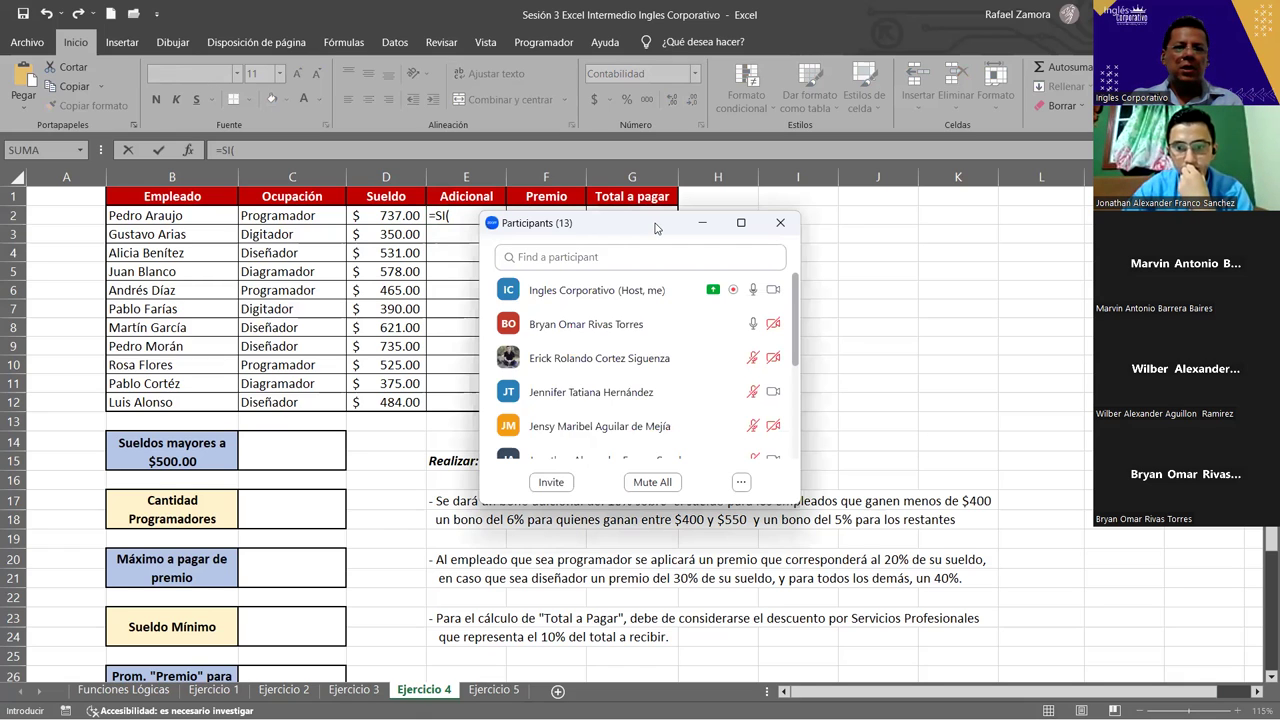
pyautogui.hotkey('alt', 'u')
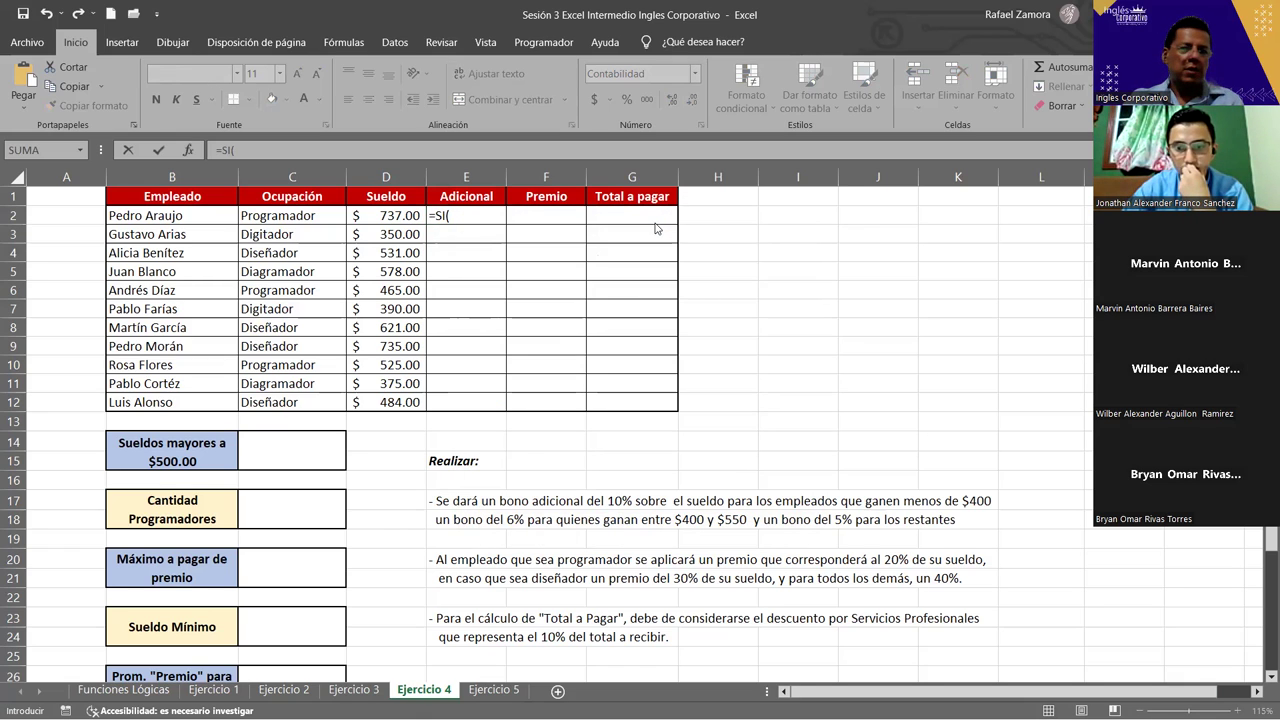
pyautogui.click(465, 215)
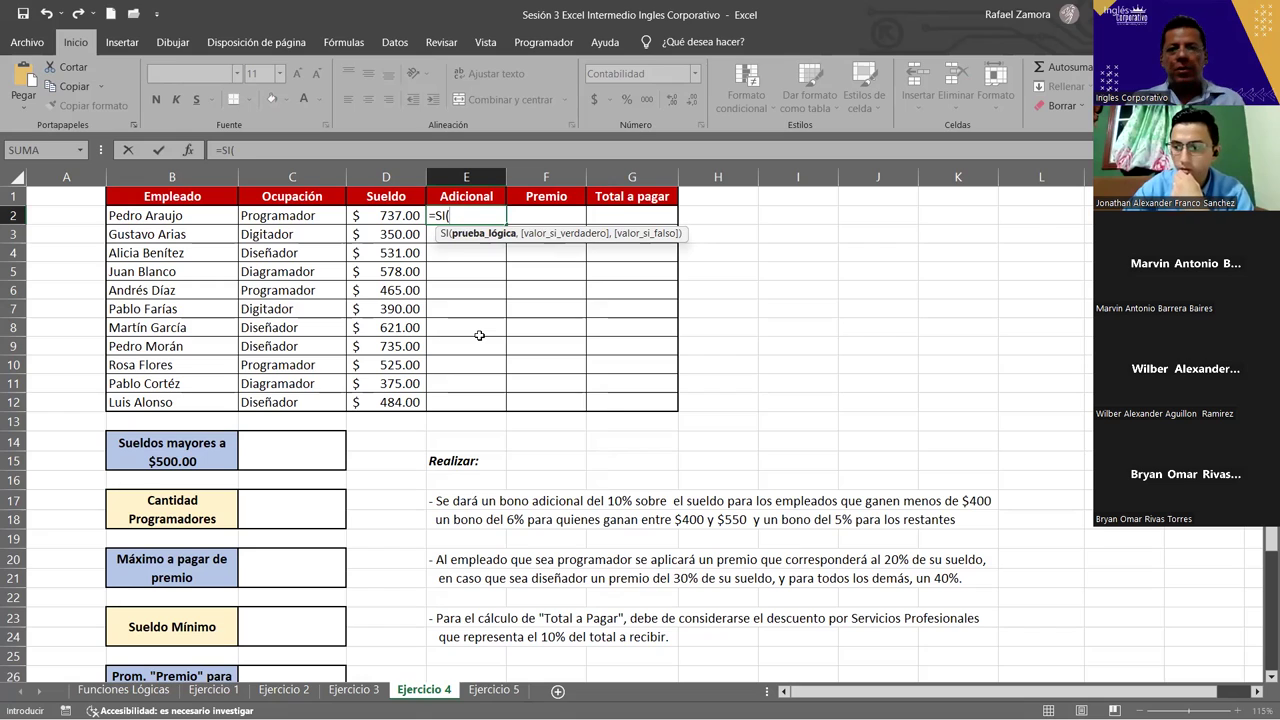
pyautogui.write('y')
pyautogui.press('Tab')
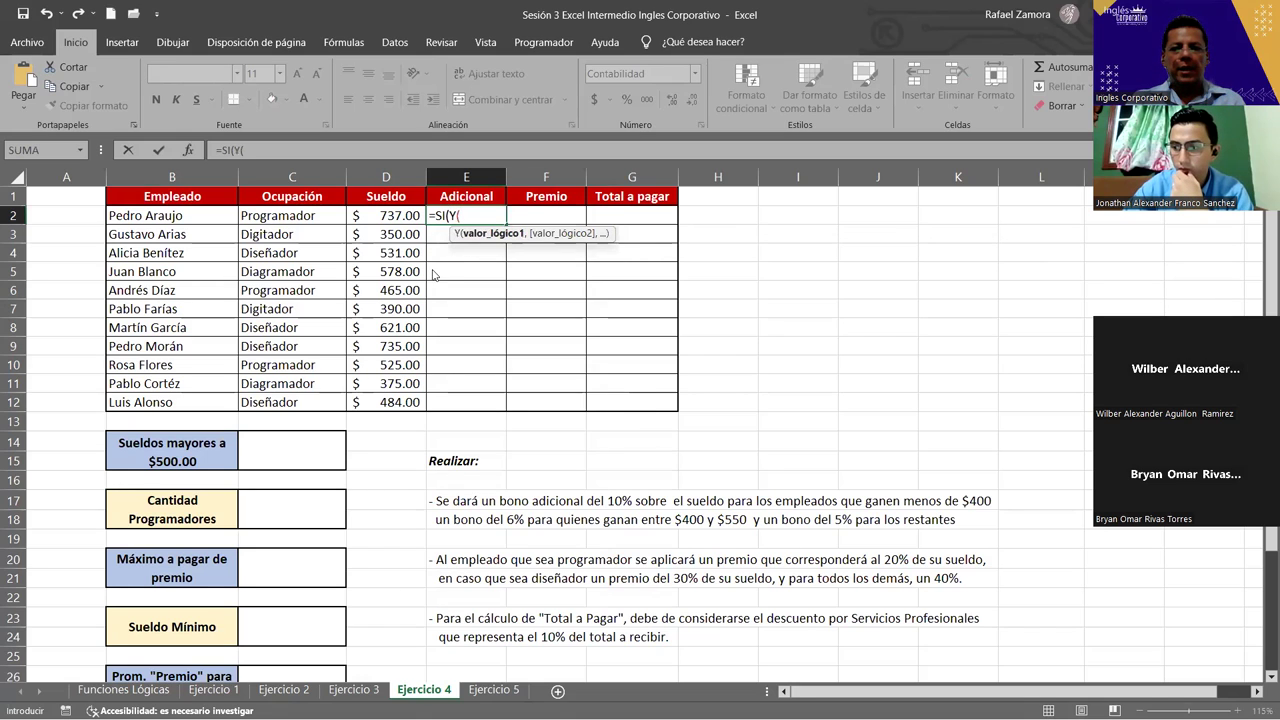
# - Add the conditions D2>400 and D2<550 inside the Y function
pyautogui.click(399, 216)
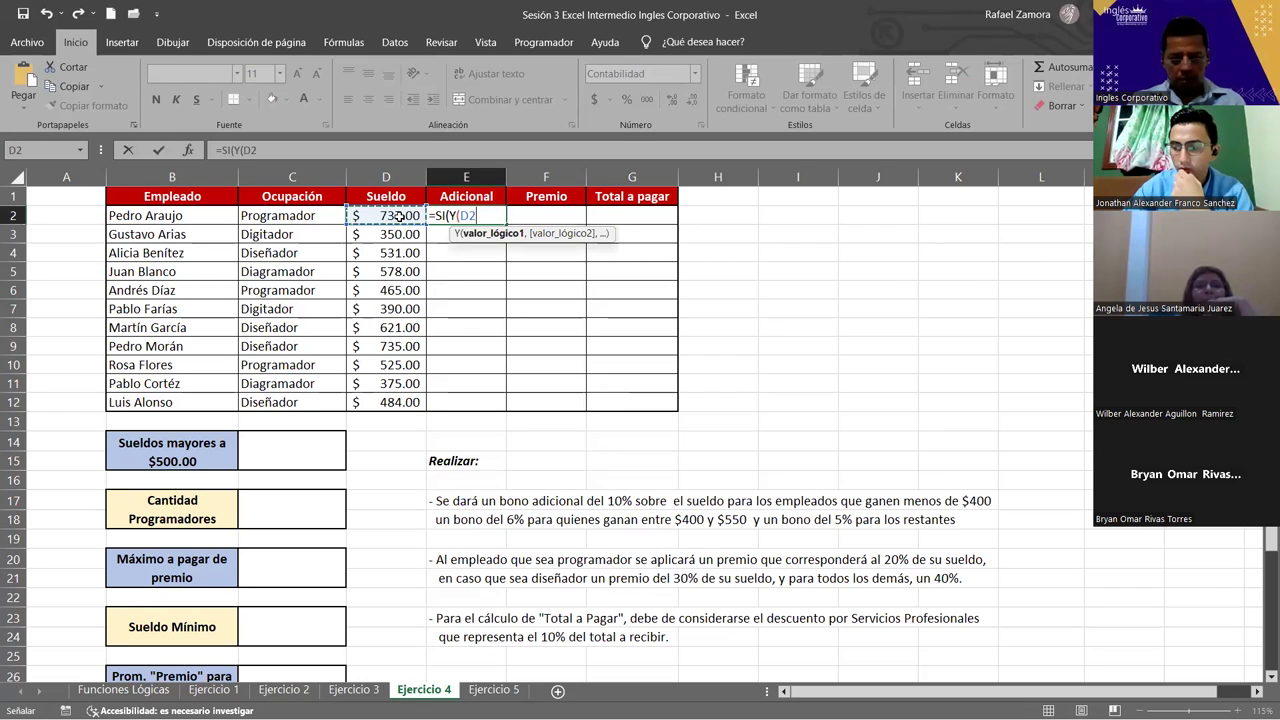
pyautogui.write('>400')
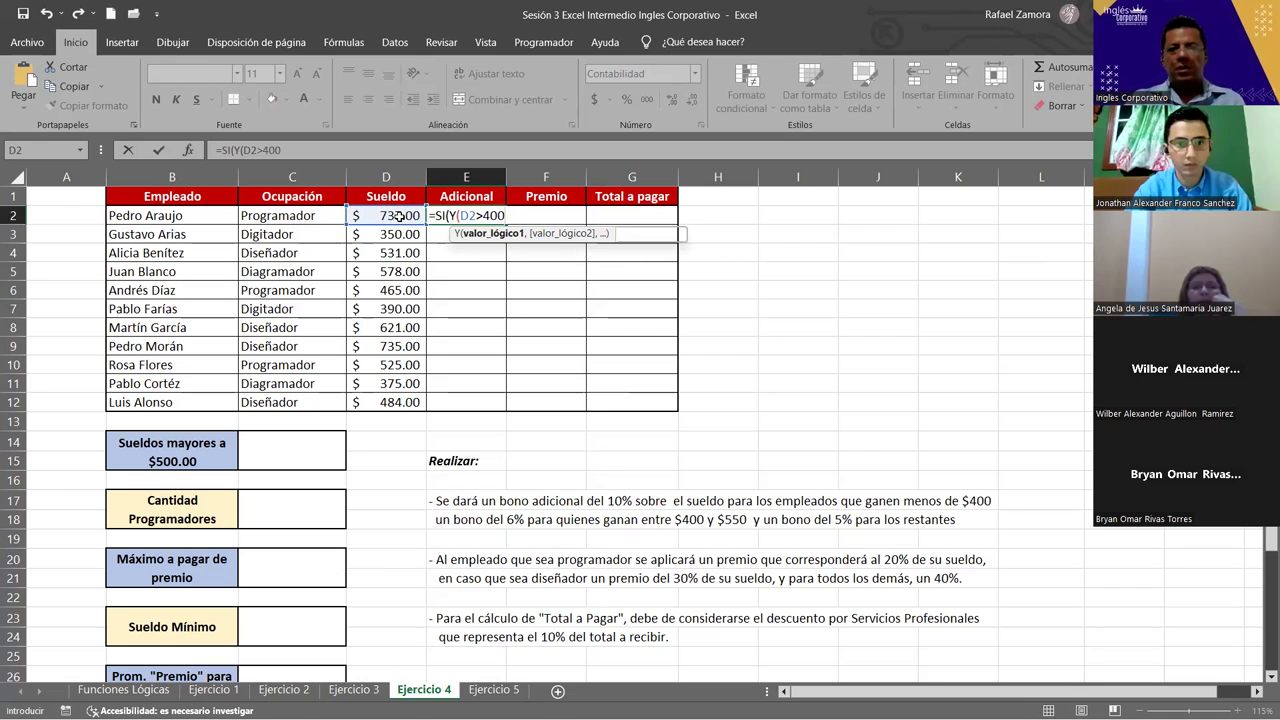
pyautogui.write(',')
pyautogui.click(386, 212)
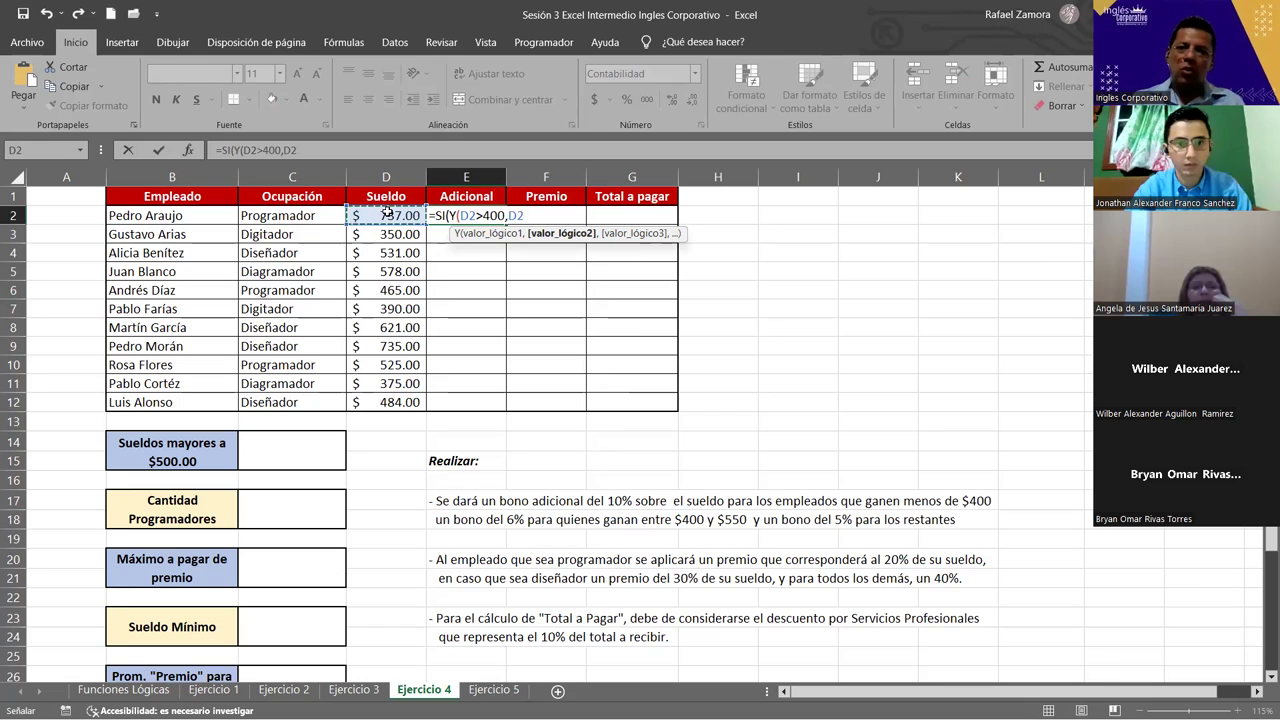
pyautogui.write('<')
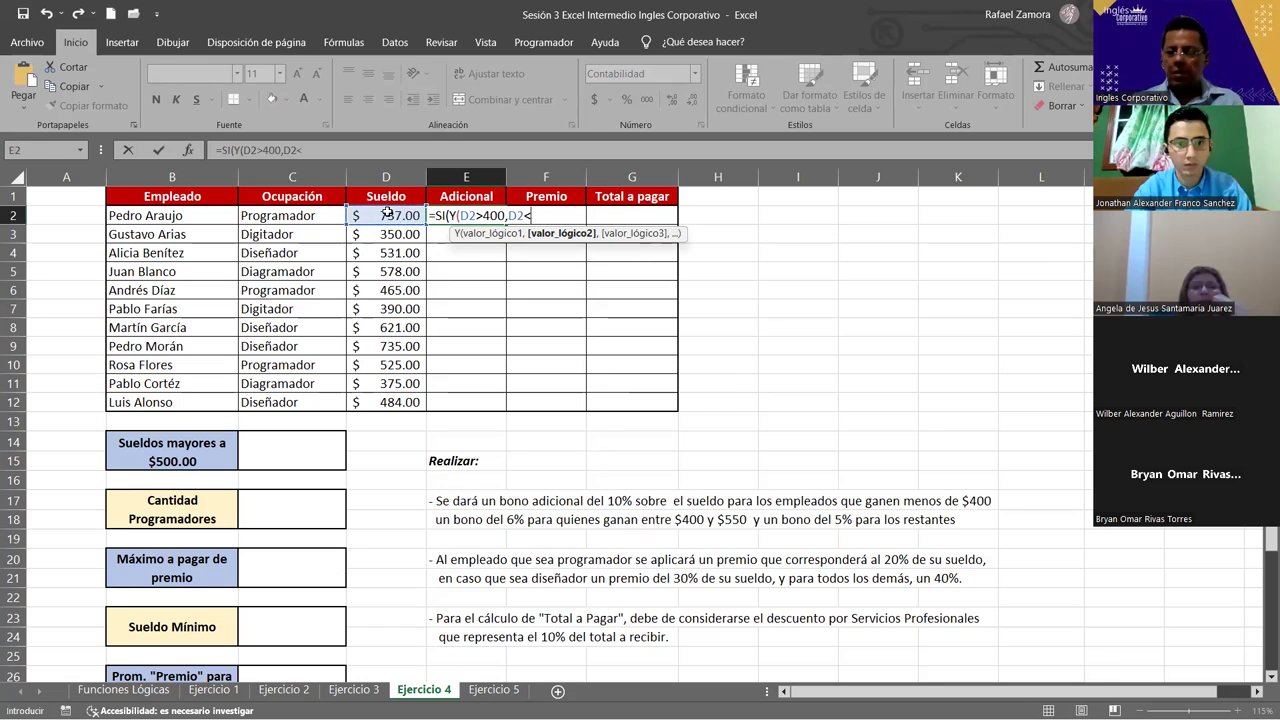
pyautogui.write('550')
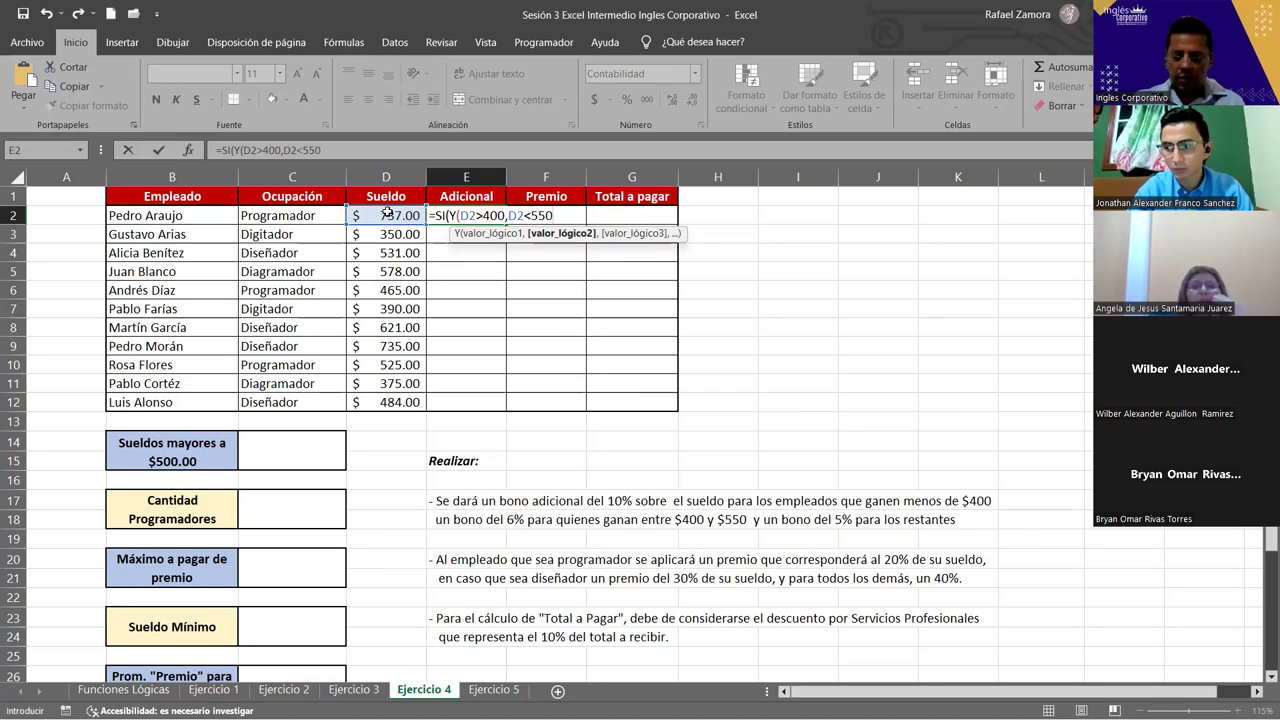
pyautogui.write(')')
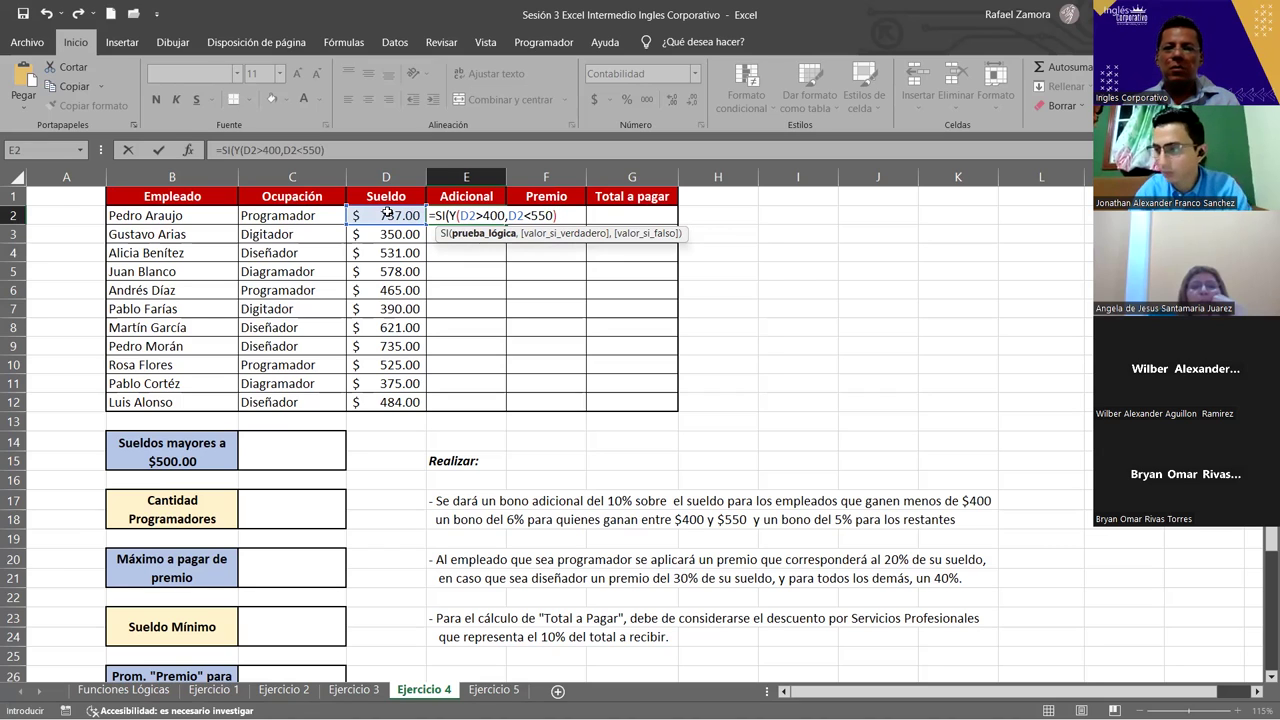
pyautogui.write(',')
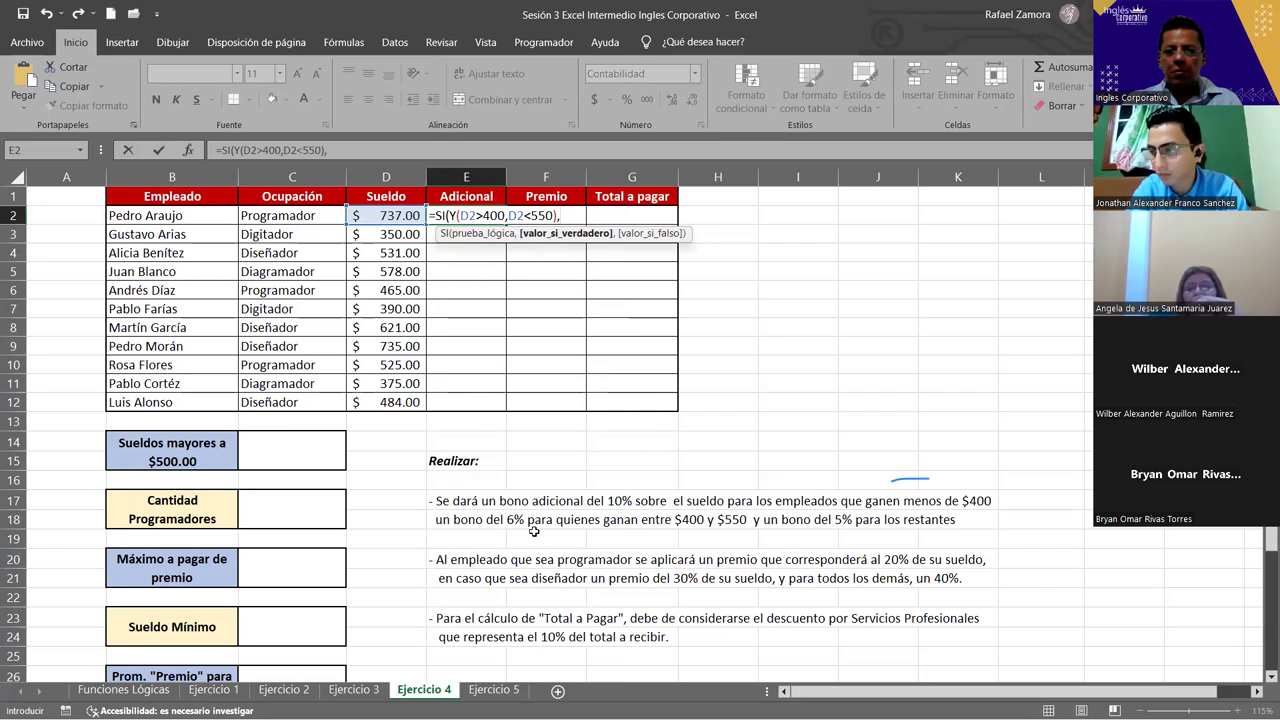
# - Make D2*6% the true result and open a nested SI for other salaries
pyautogui.click(382, 216)
pyautogui.write('*')
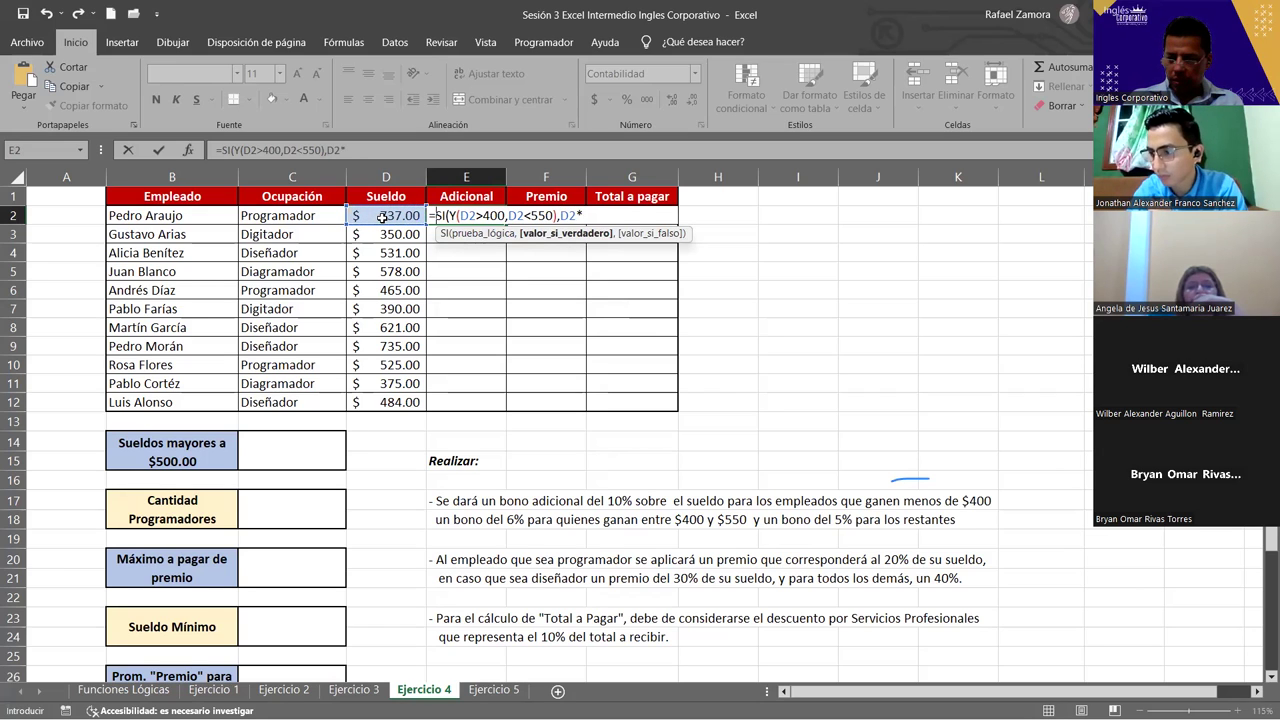
pyautogui.write('6%')
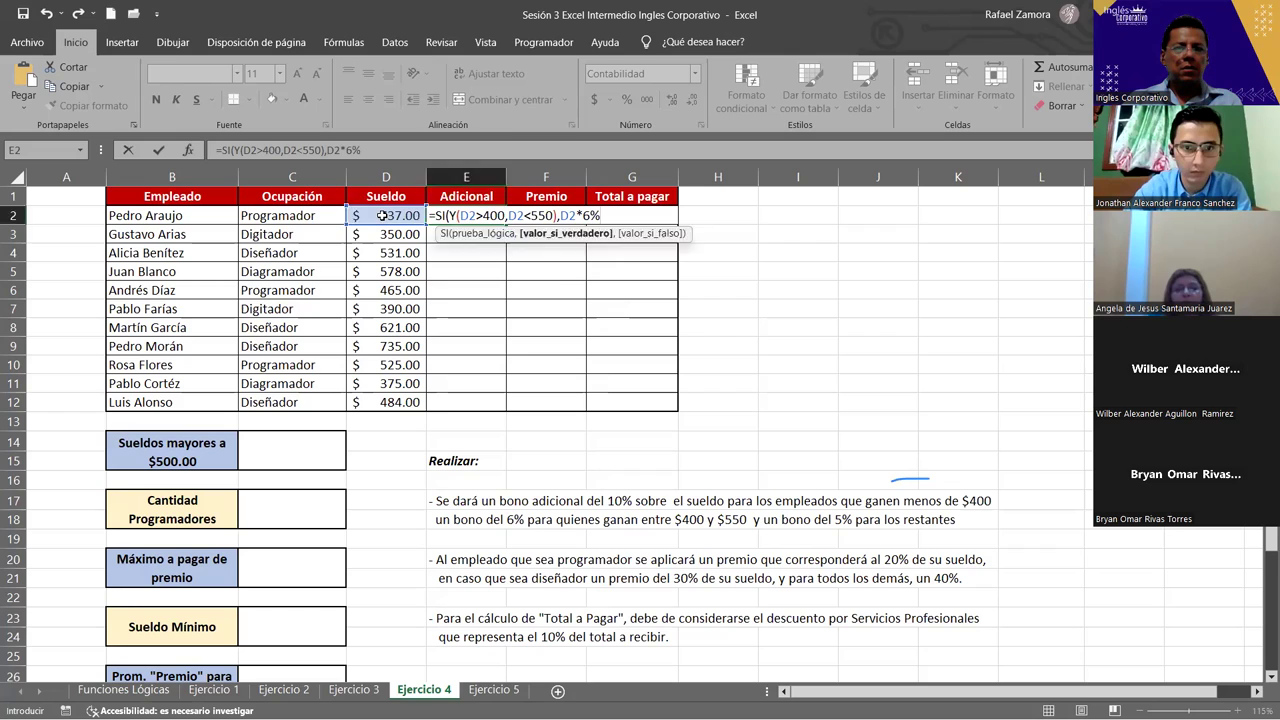
pyautogui.press('Return')
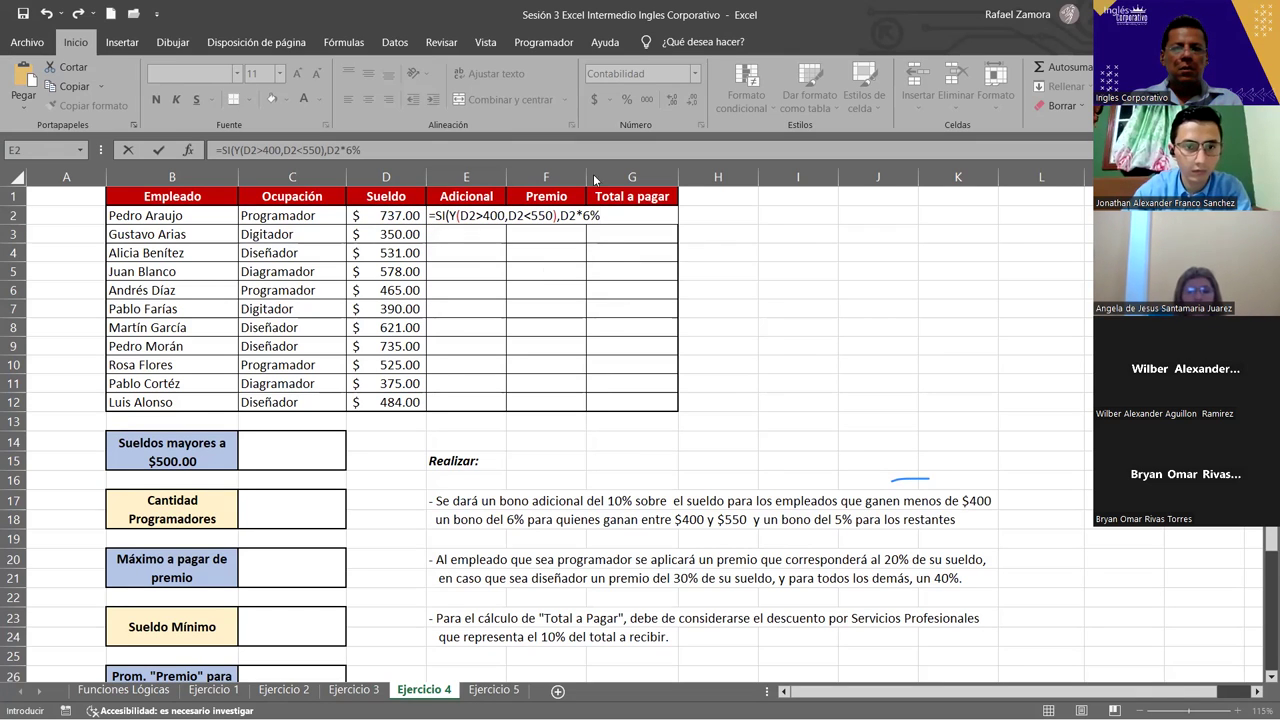
pyautogui.click(676, 229)
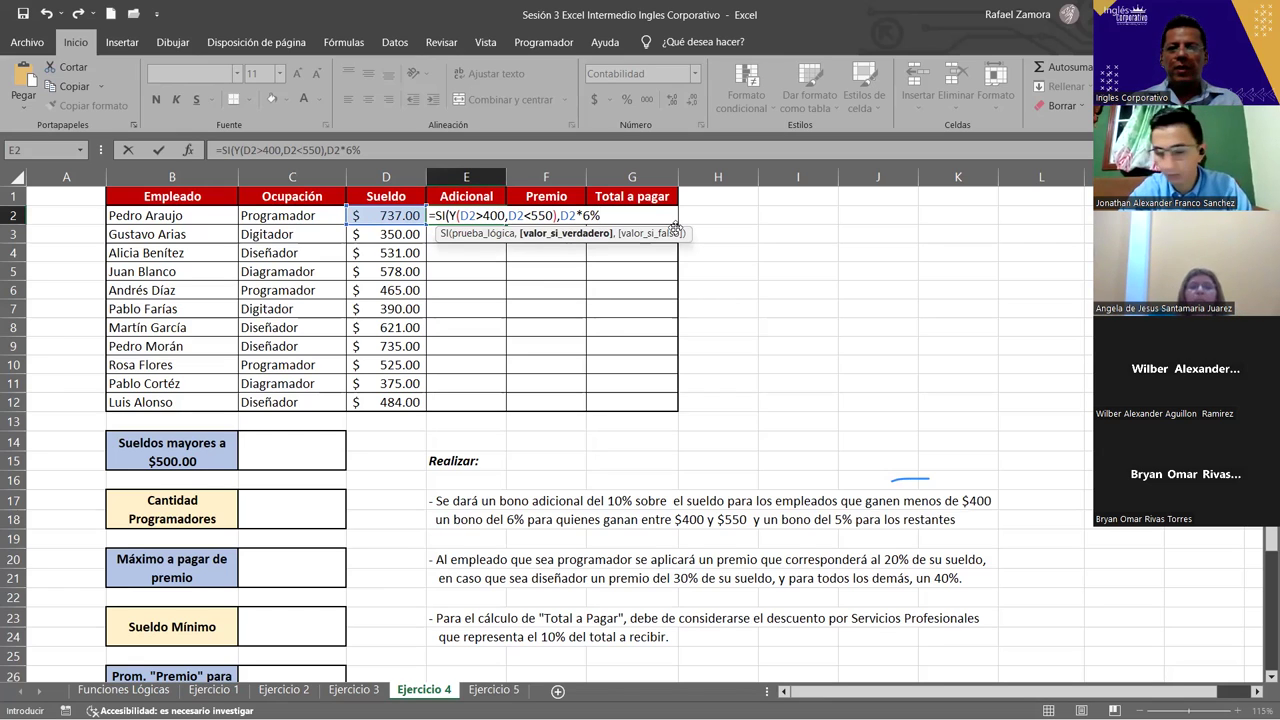
pyautogui.write(',')
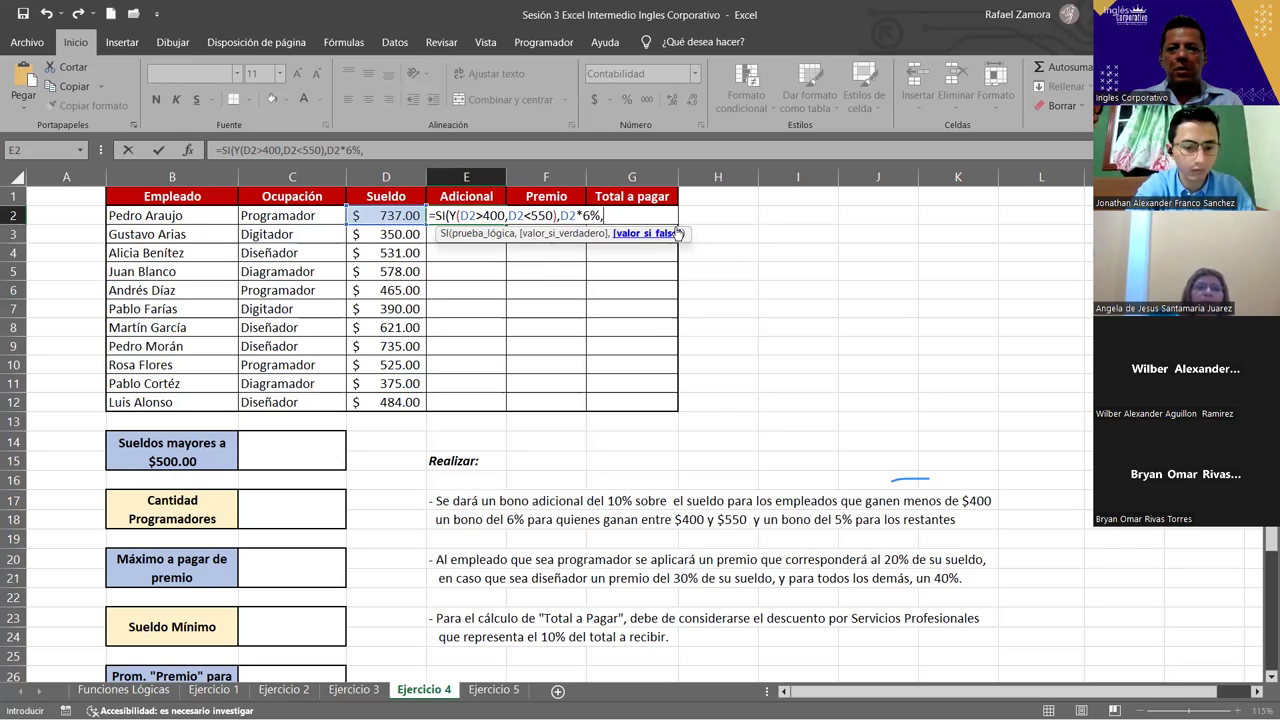
pyautogui.write('SI(')
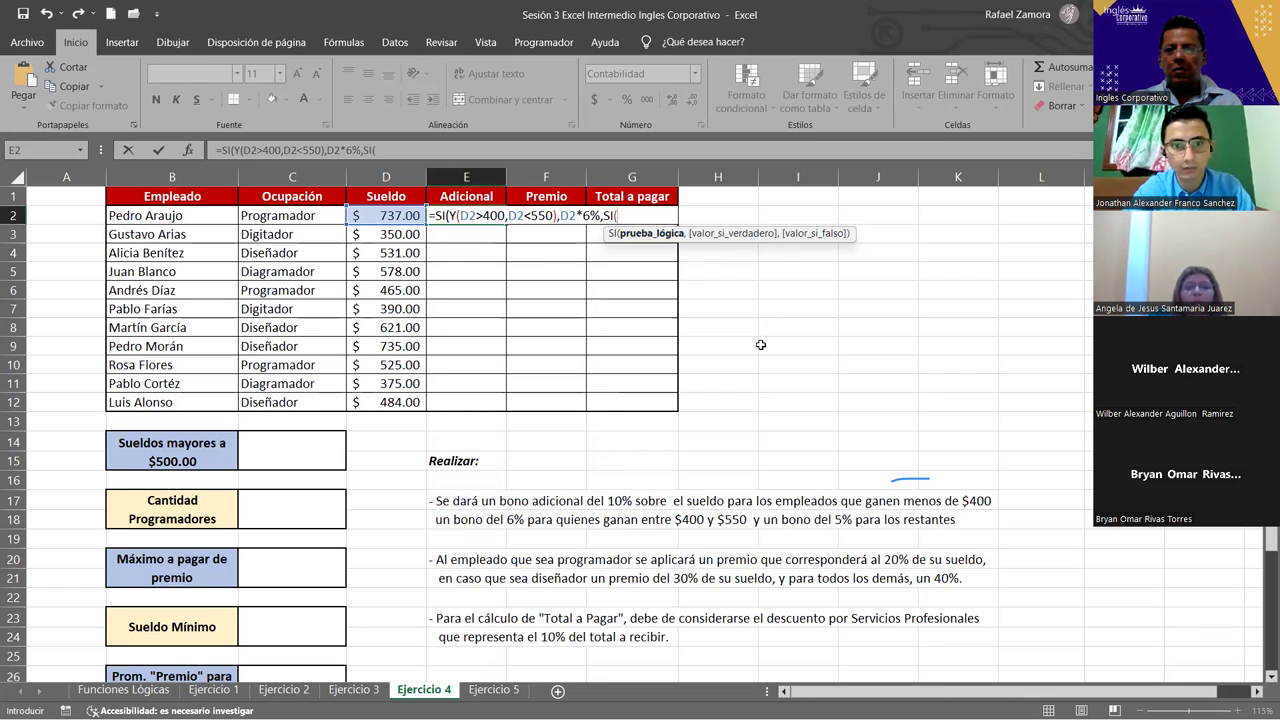
# - Add the nested condition D2<400 giving D2*10%, fixing the mistyped multiplier
pyautogui.click(393, 216)
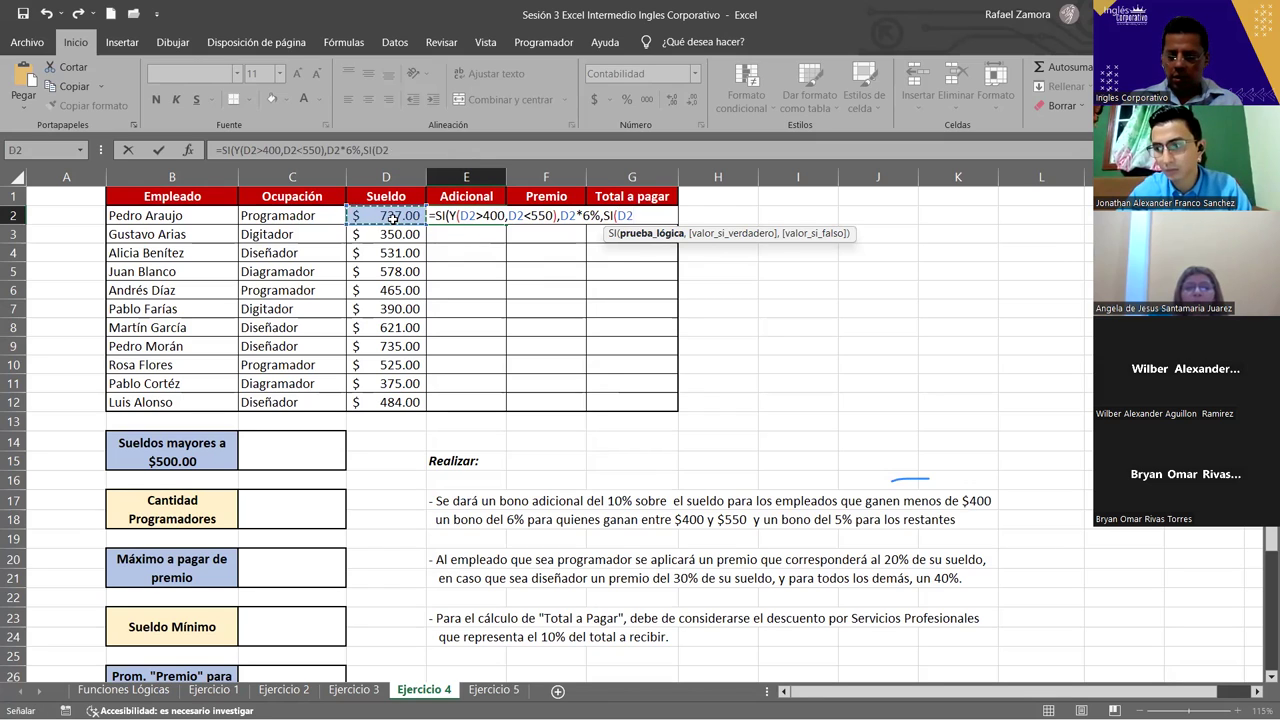
pyautogui.write('<400')
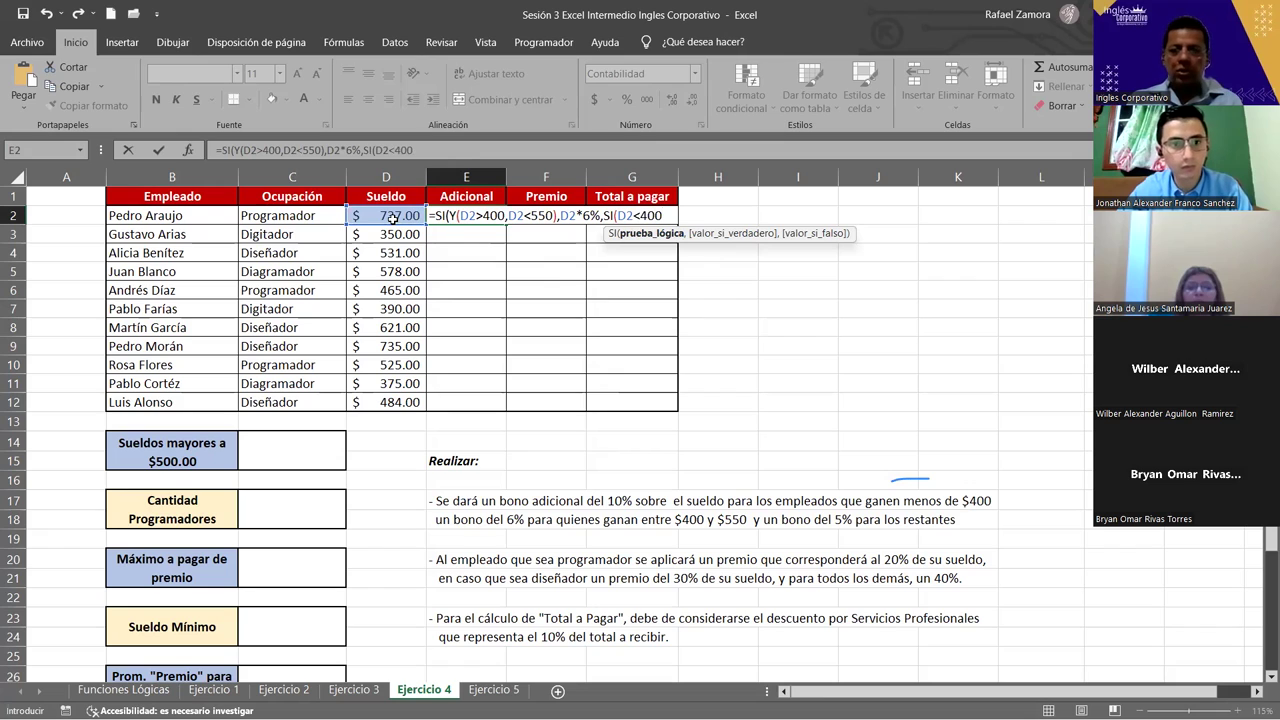
pyautogui.write(',')
pyautogui.click(385, 215)
pyautogui.write('*')
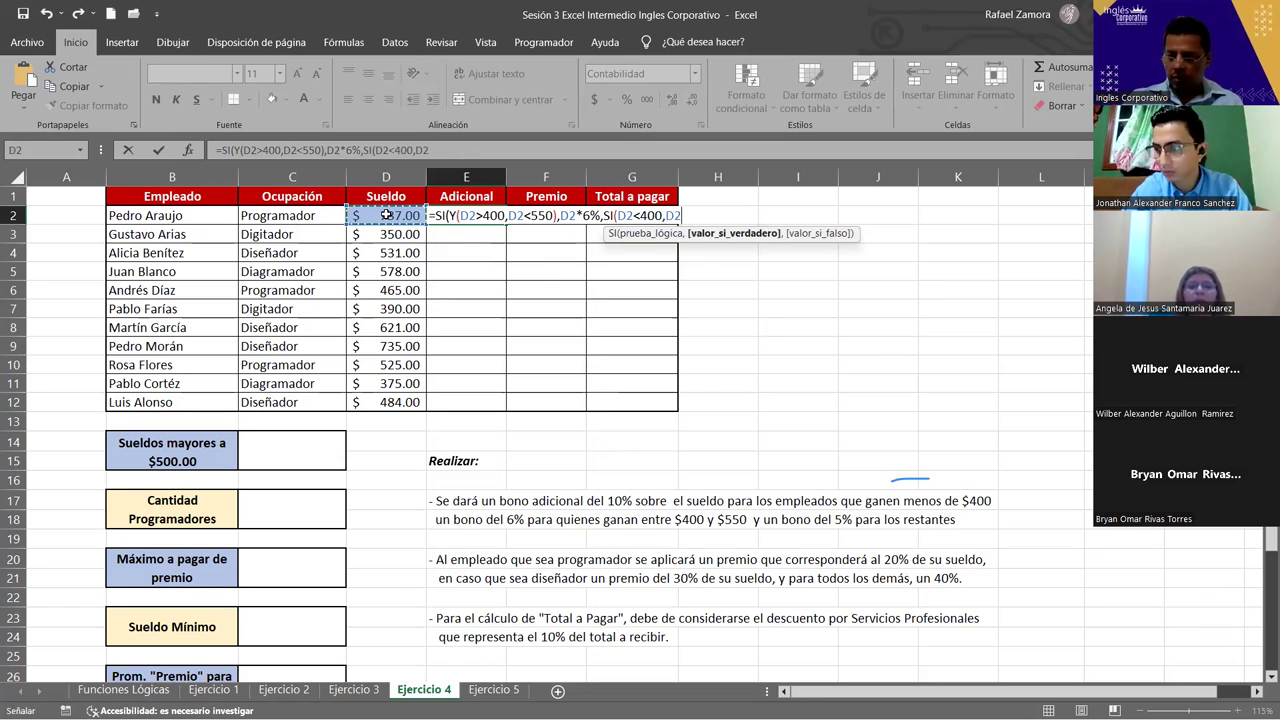
pyautogui.write('110')
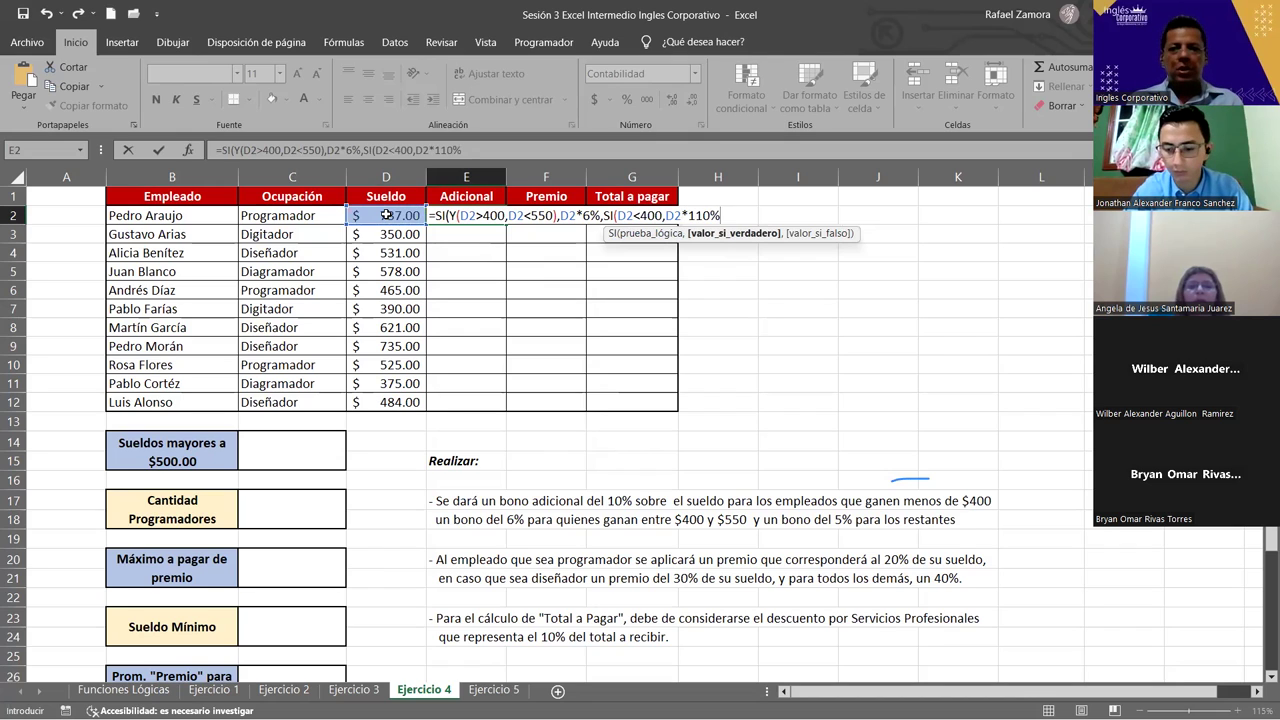
pyautogui.press('BackSpace')
pyautogui.press('BackSpace')
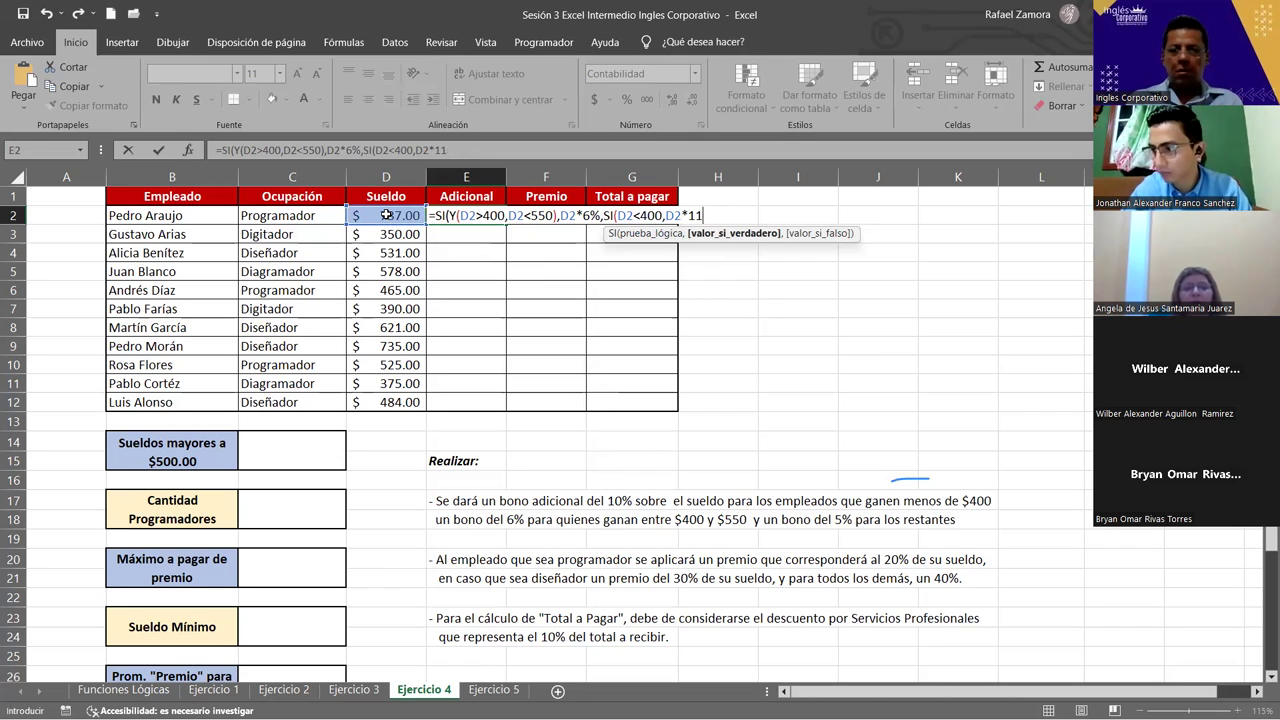
pyautogui.press('Return')
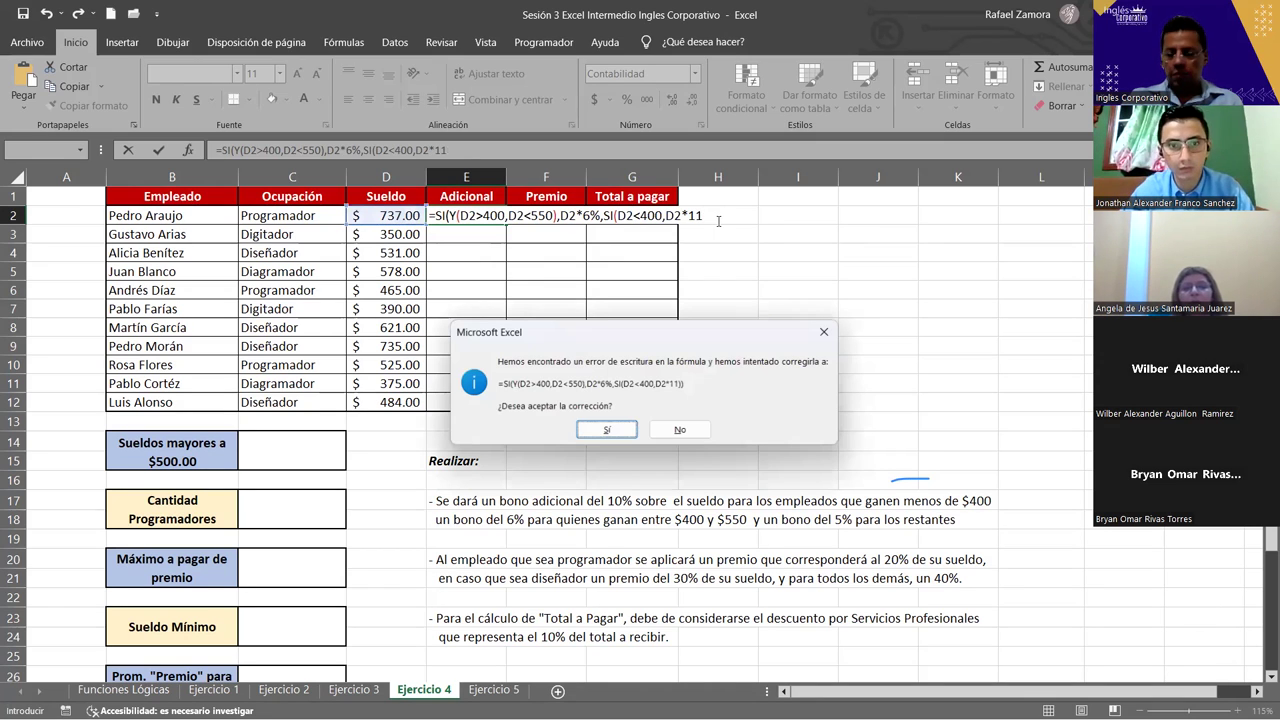
pyautogui.press('Escape')
pyautogui.press('BackSpace')
pyautogui.write('0%')
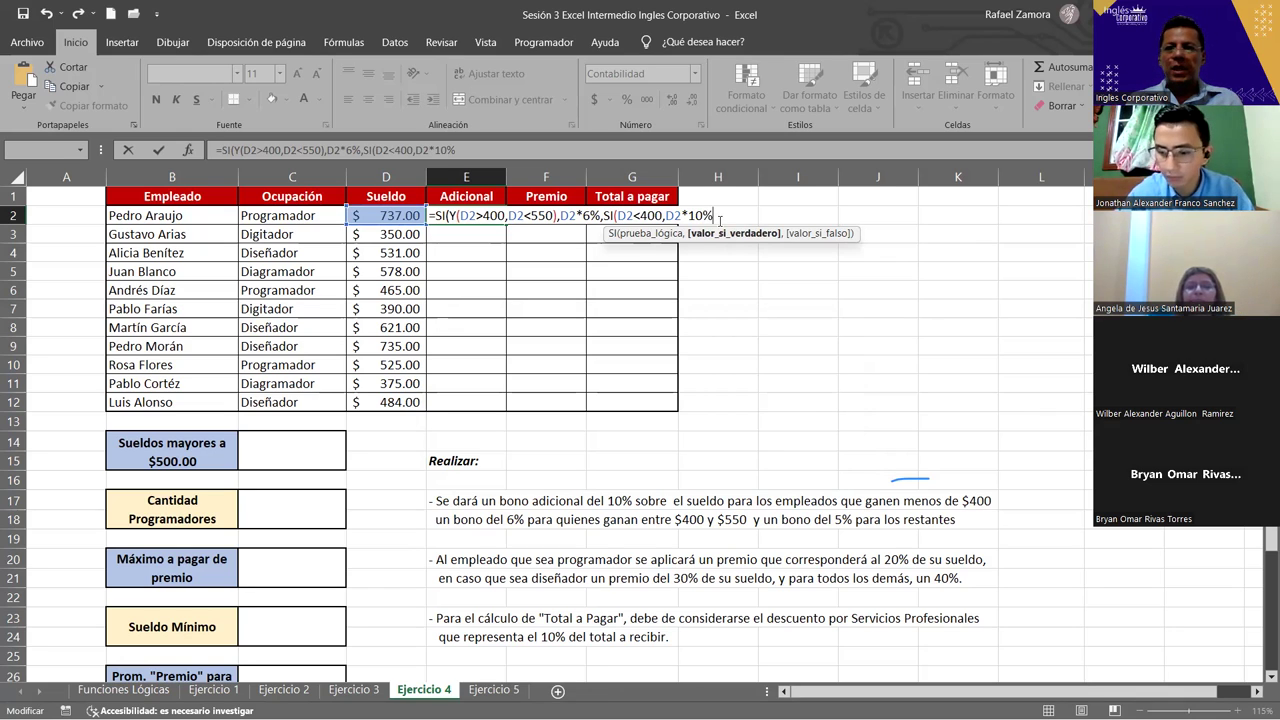
# - Add the D2*5% fallback, enter the formula and fill it down to E12
pyautogui.write(',')
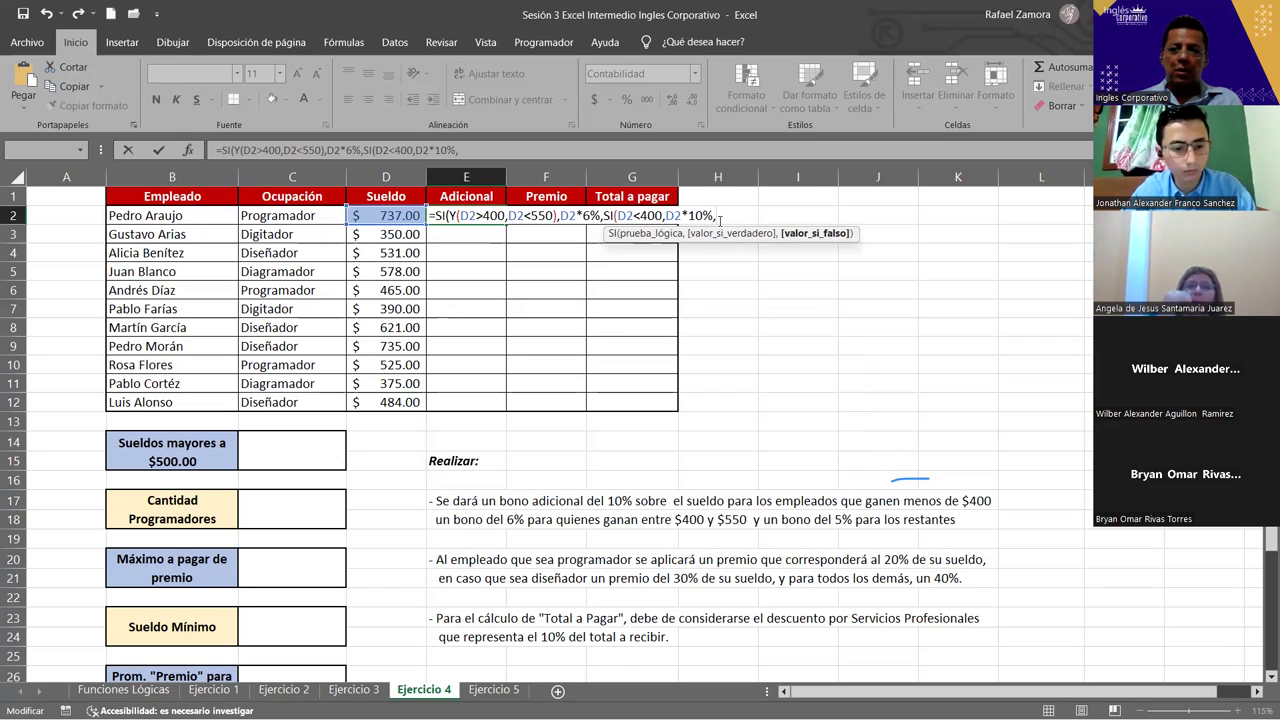
pyautogui.click(370, 211)
pyautogui.write('*')
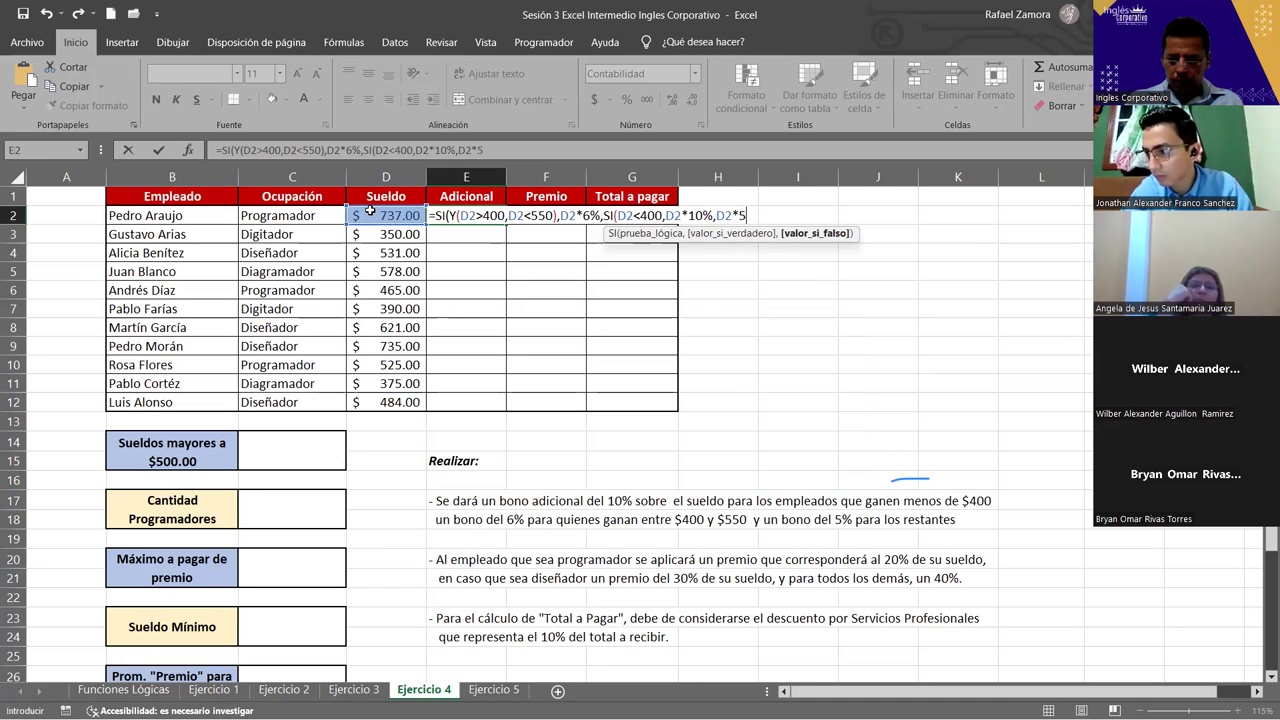
pyautogui.write('5%')
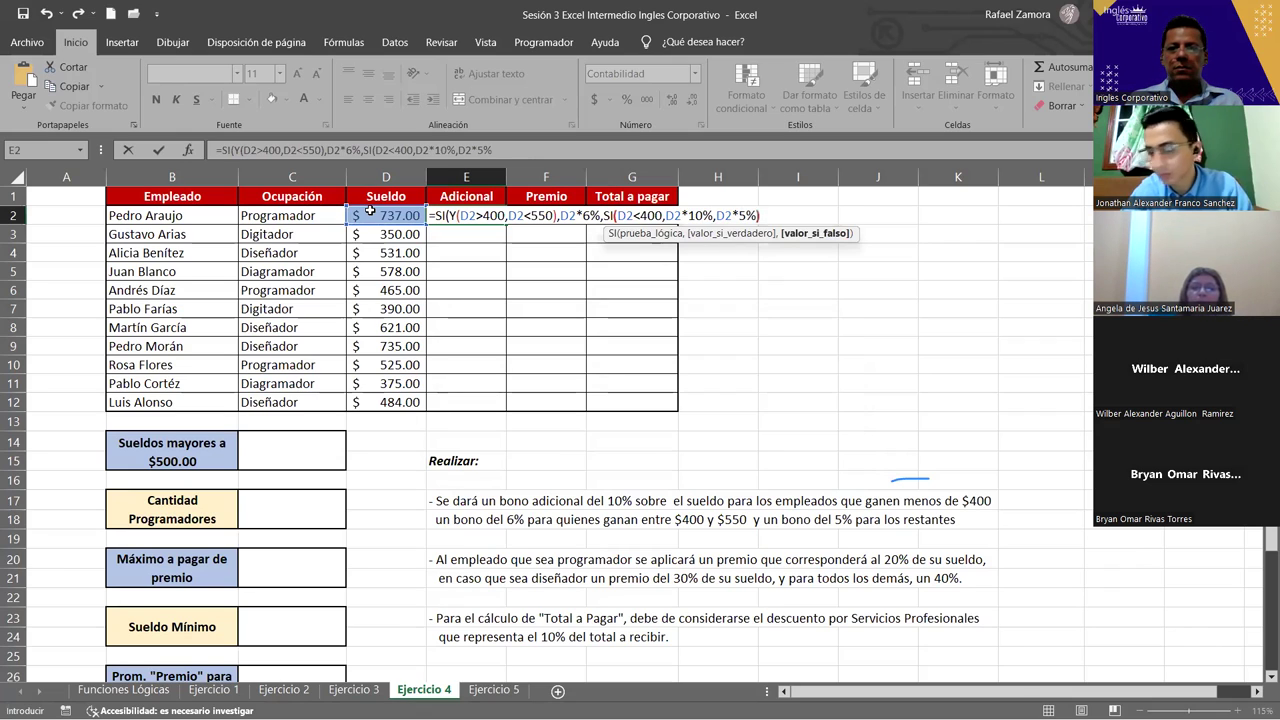
pyautogui.write(')')
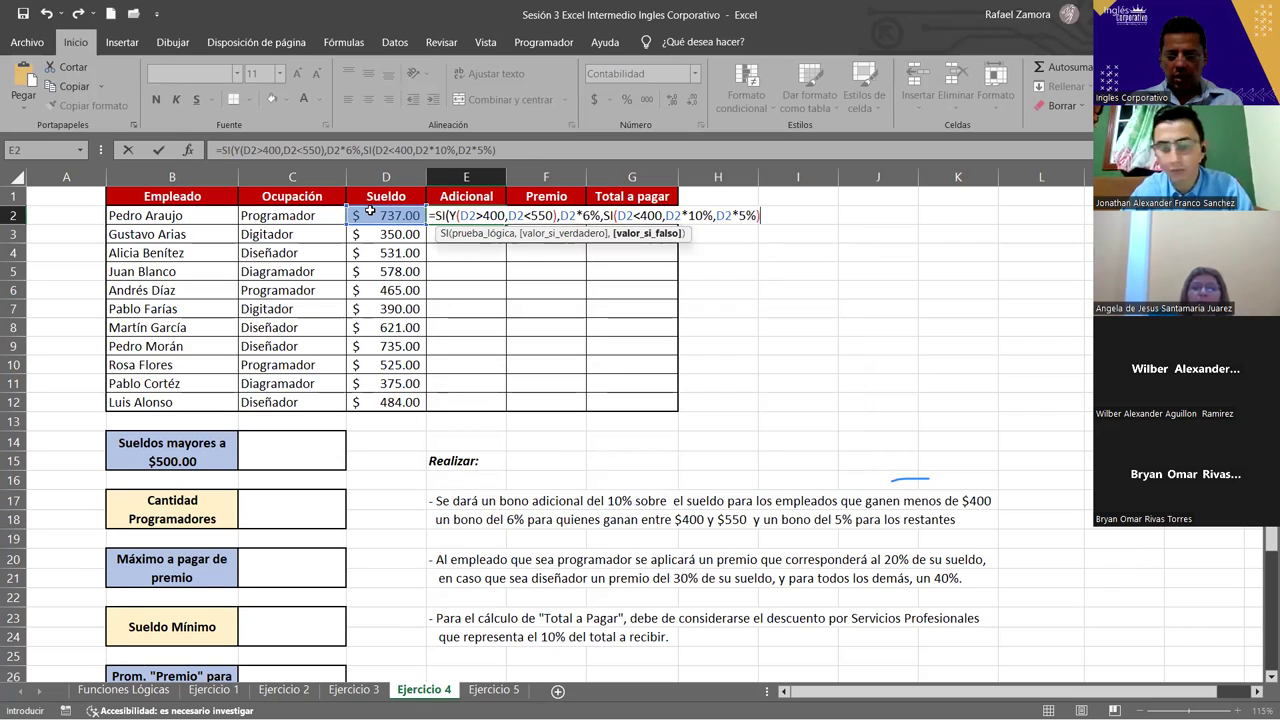
pyautogui.write(')')
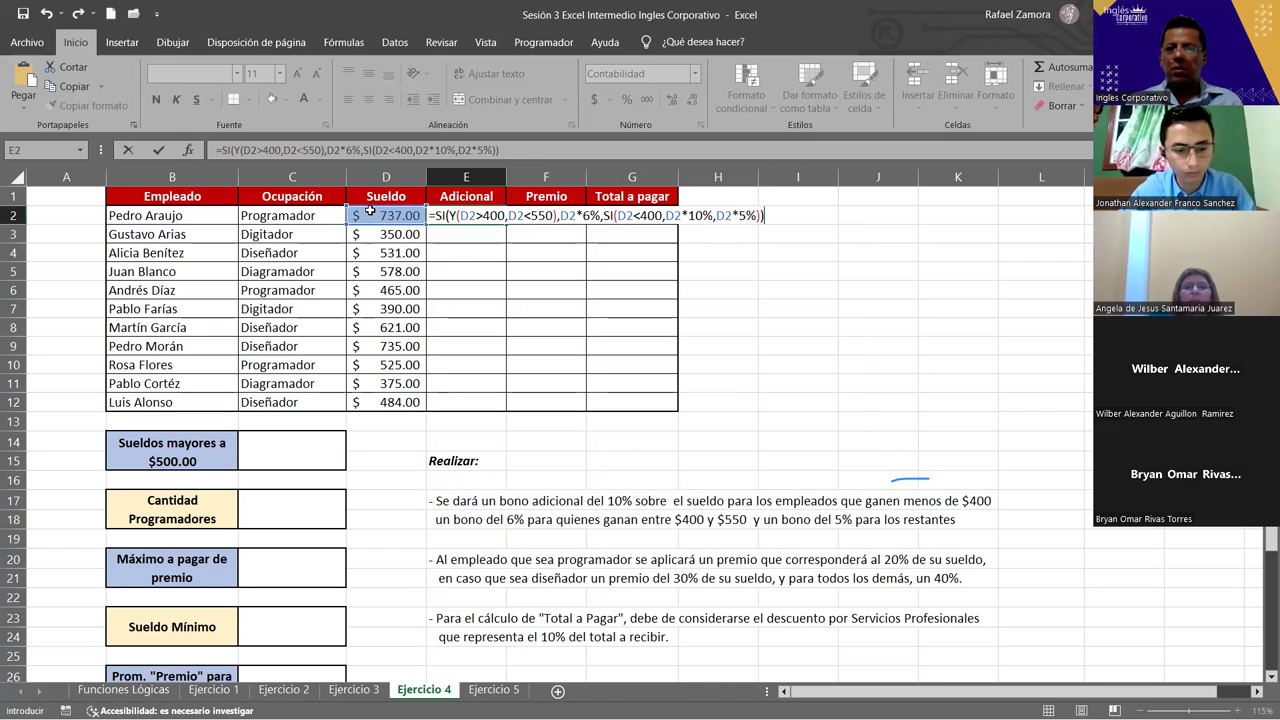
pyautogui.press('Return')
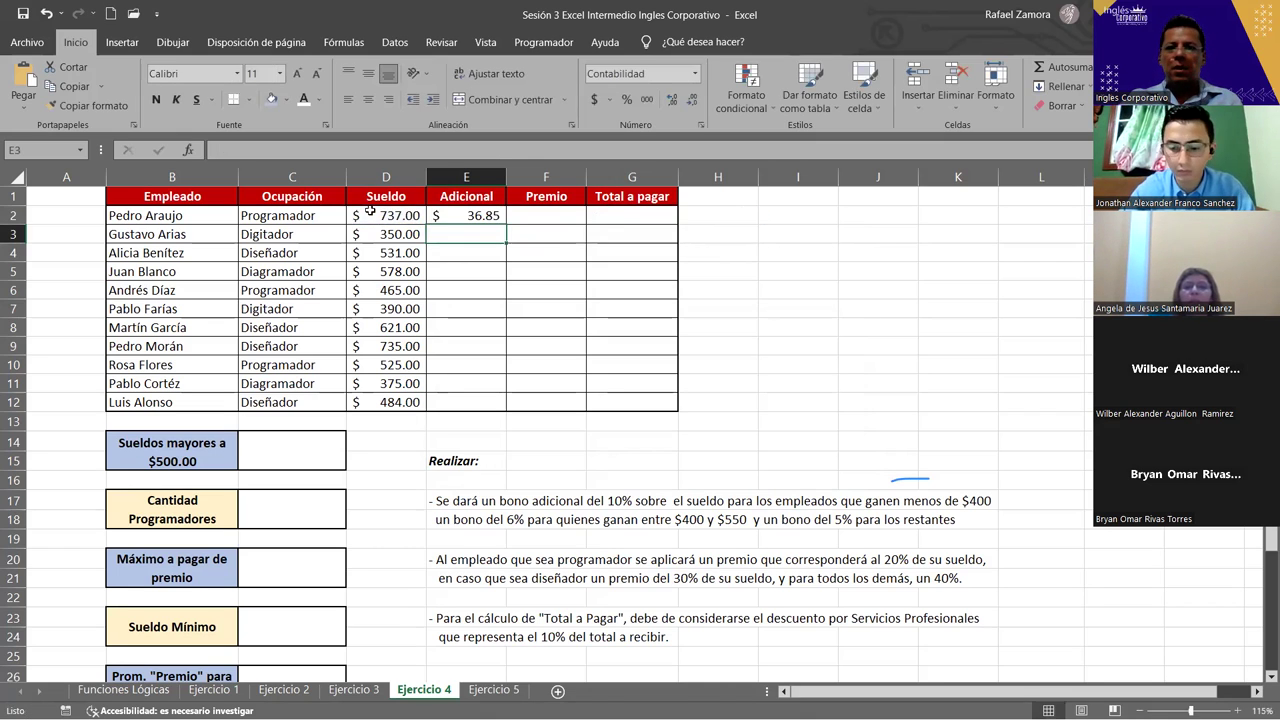
pyautogui.click(478, 215)
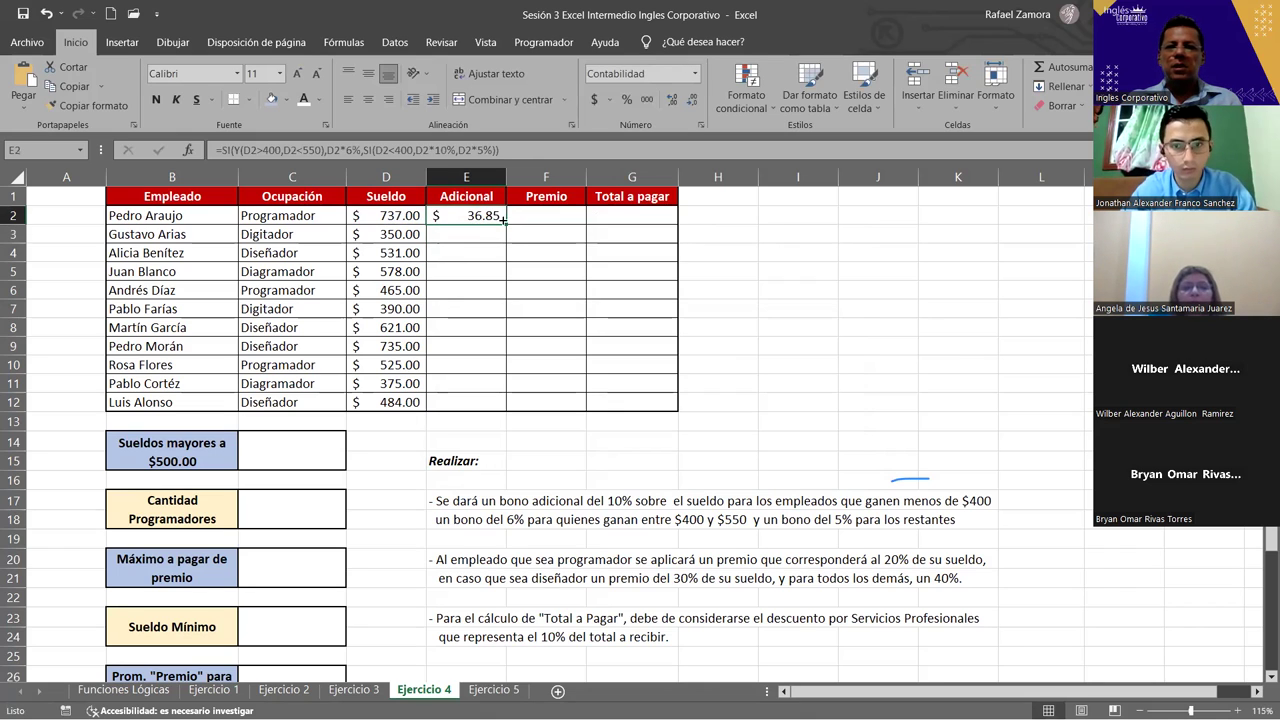
pyautogui.moveTo(503, 278); pyautogui.dragTo(500, 408)
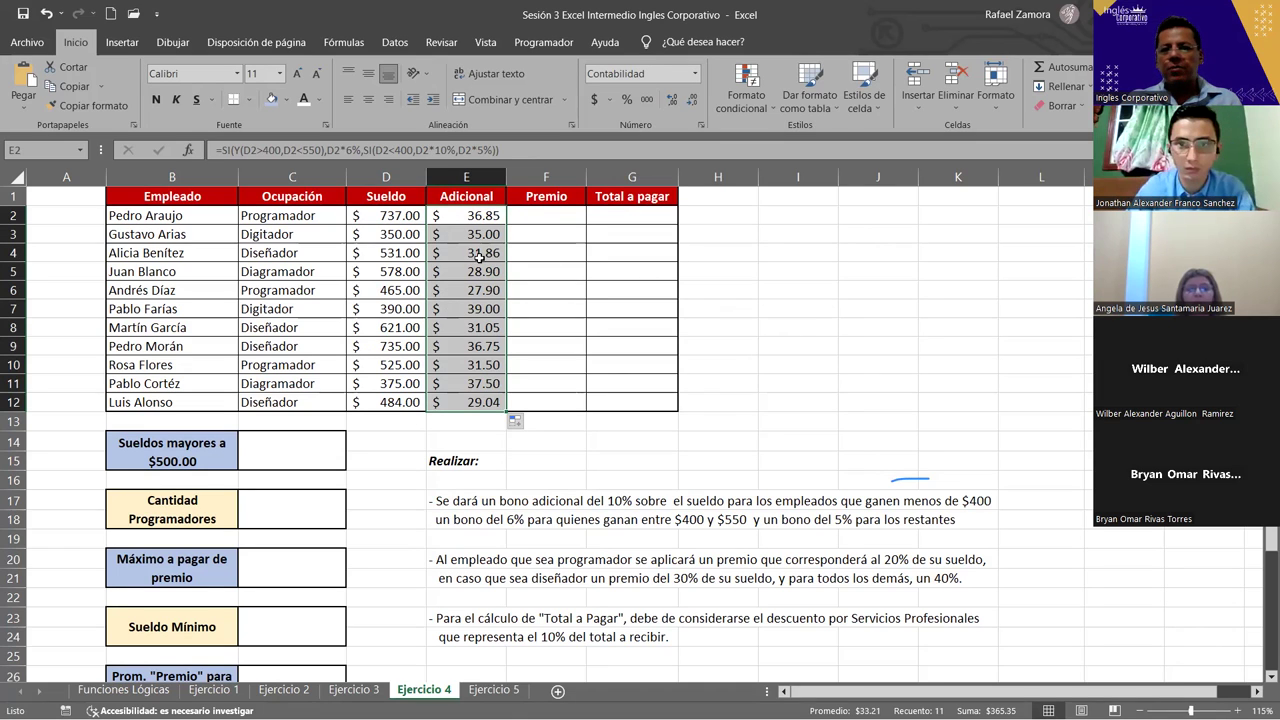
pyautogui.click(488, 214)
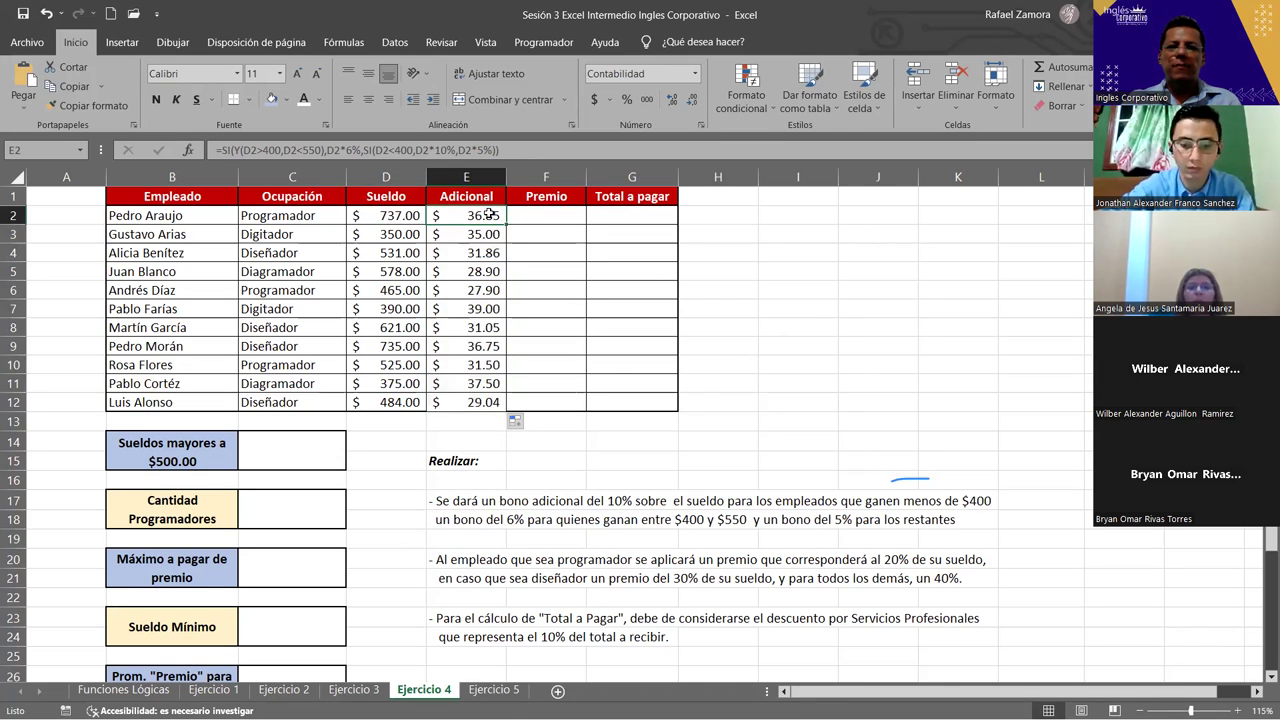
pyautogui.press('F2')
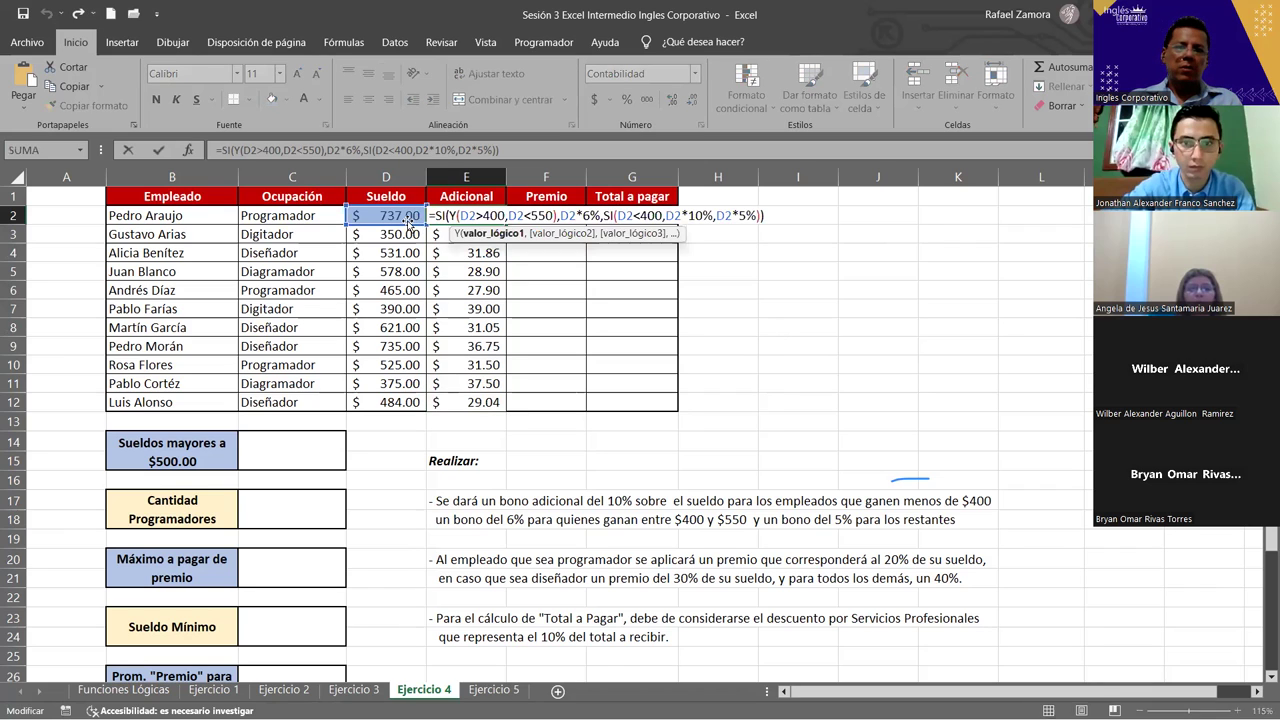
pyautogui.click(526, 230)
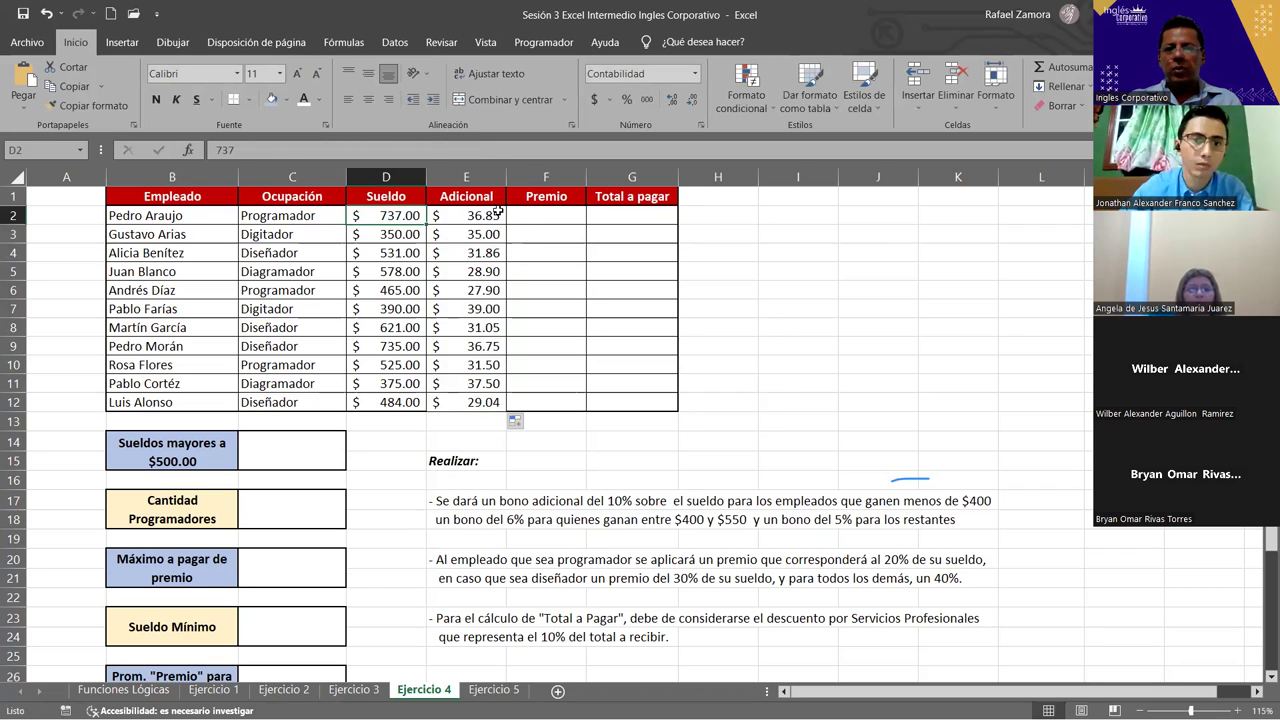
pyautogui.click(488, 214)
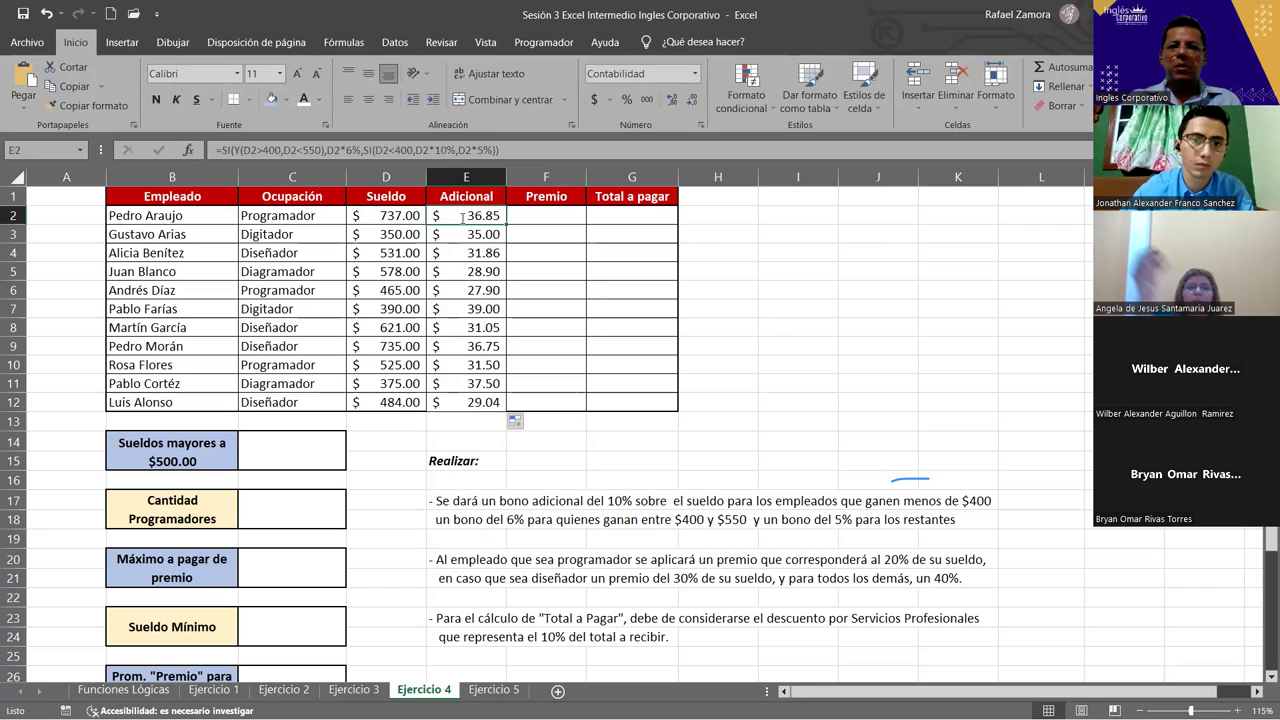
pyautogui.doubleClick(457, 216)
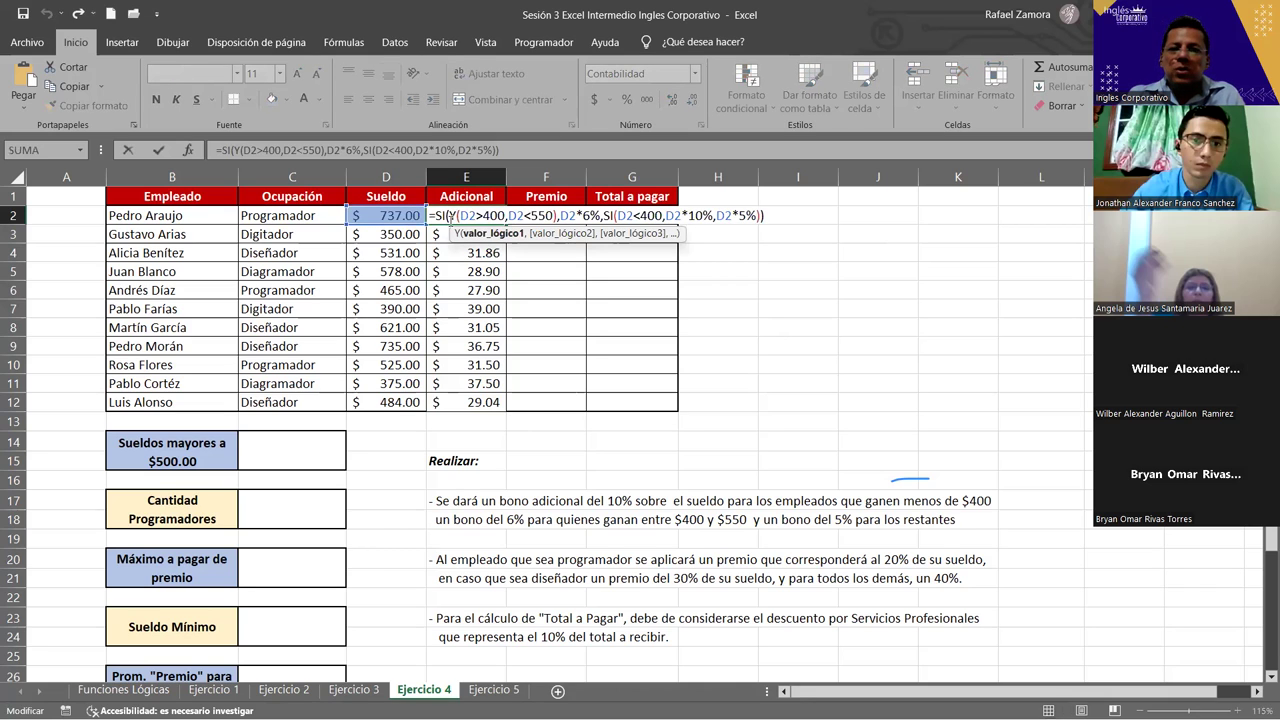
pyautogui.moveTo(450, 216); pyautogui.dragTo(765, 216)
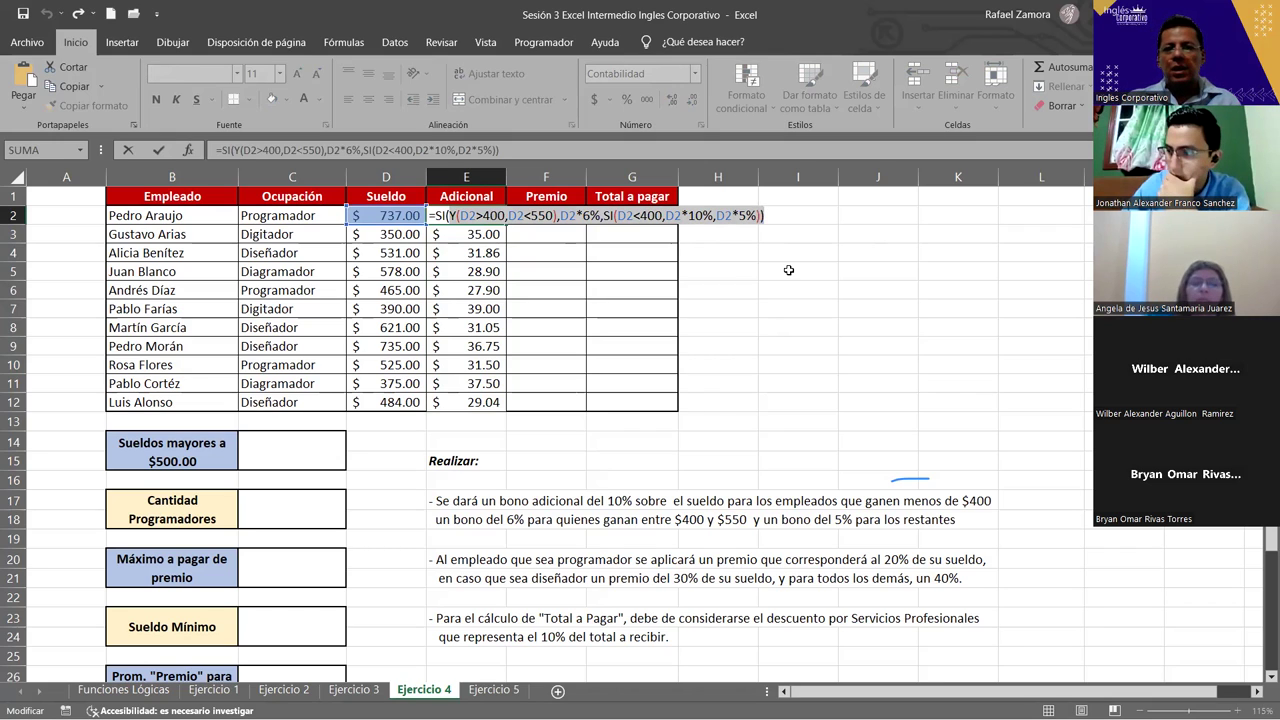
pyautogui.hotkey('ctrl', 'Return')
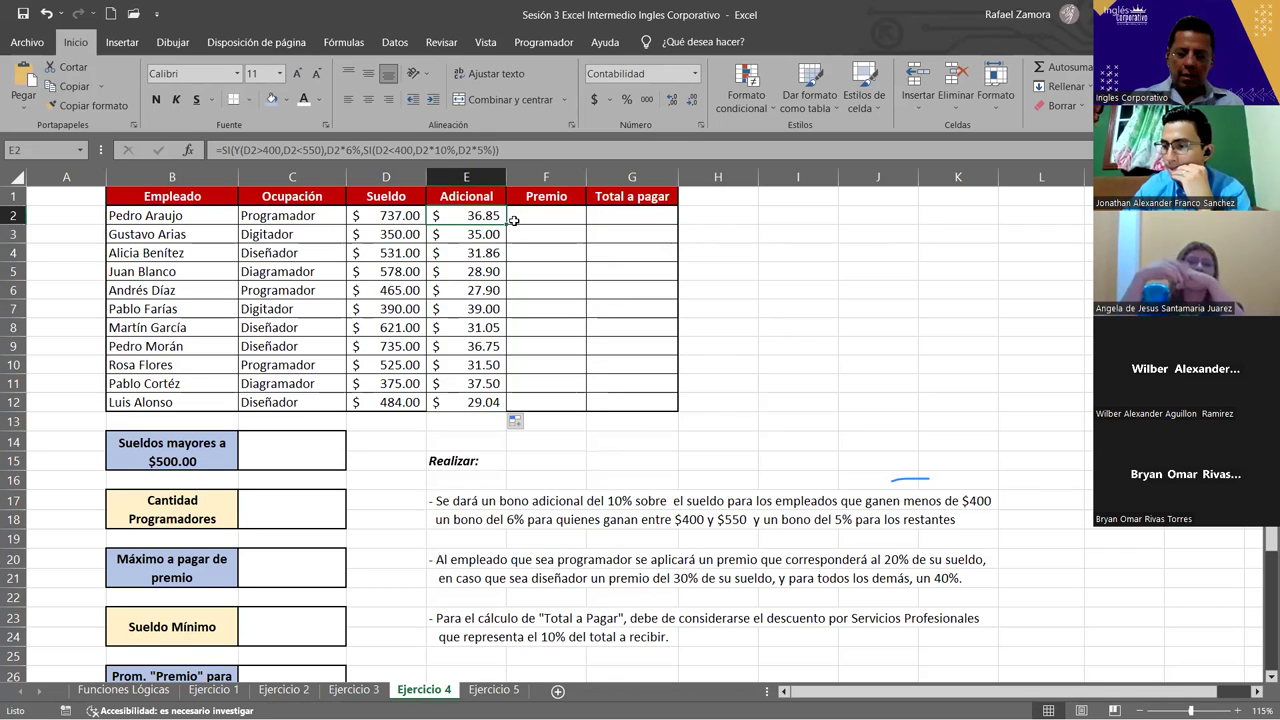
# - Rewrite E2's formula as =SI(D2<400,D2*10%, for salaries under 400
pyautogui.write('=')
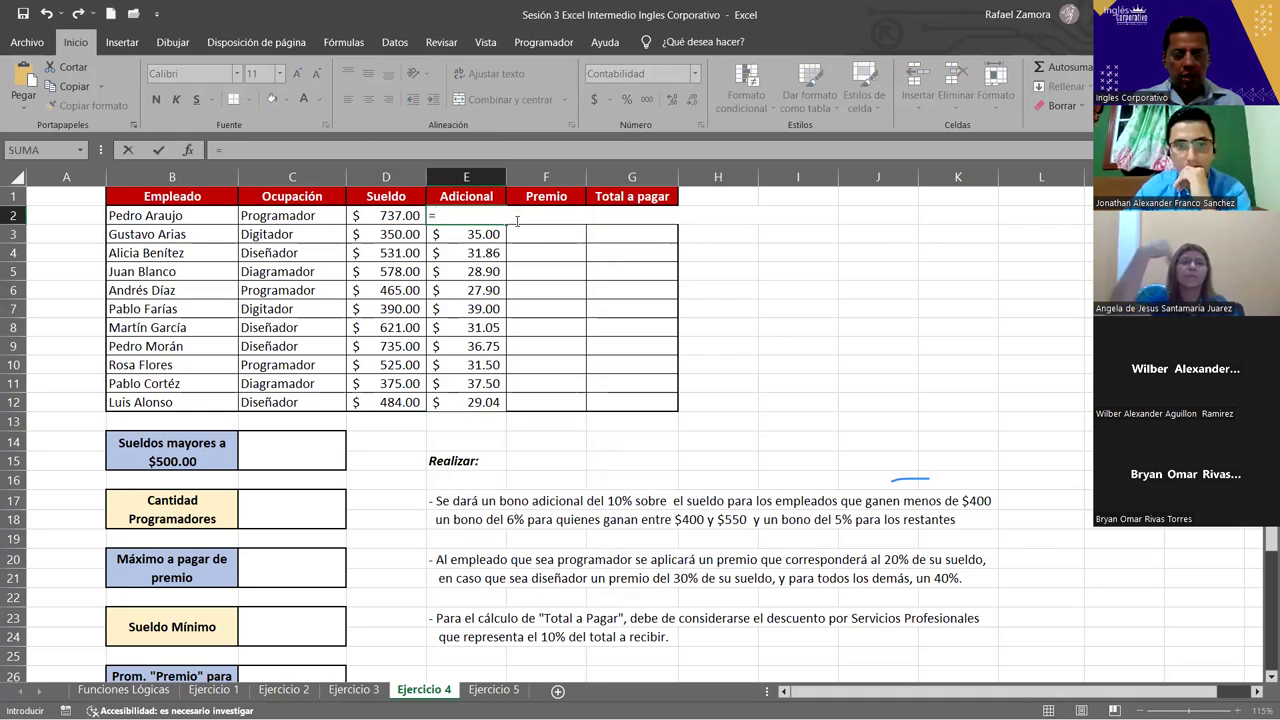
pyautogui.write('SI(')
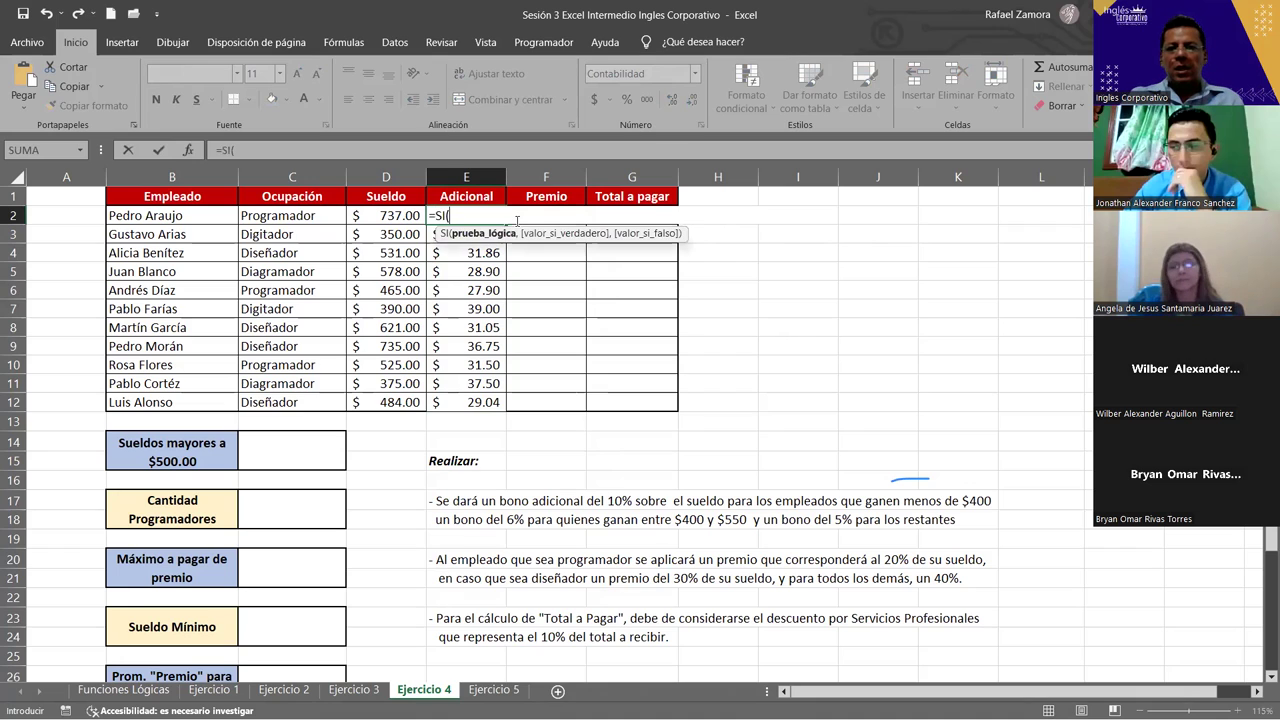
pyautogui.click(410, 216)
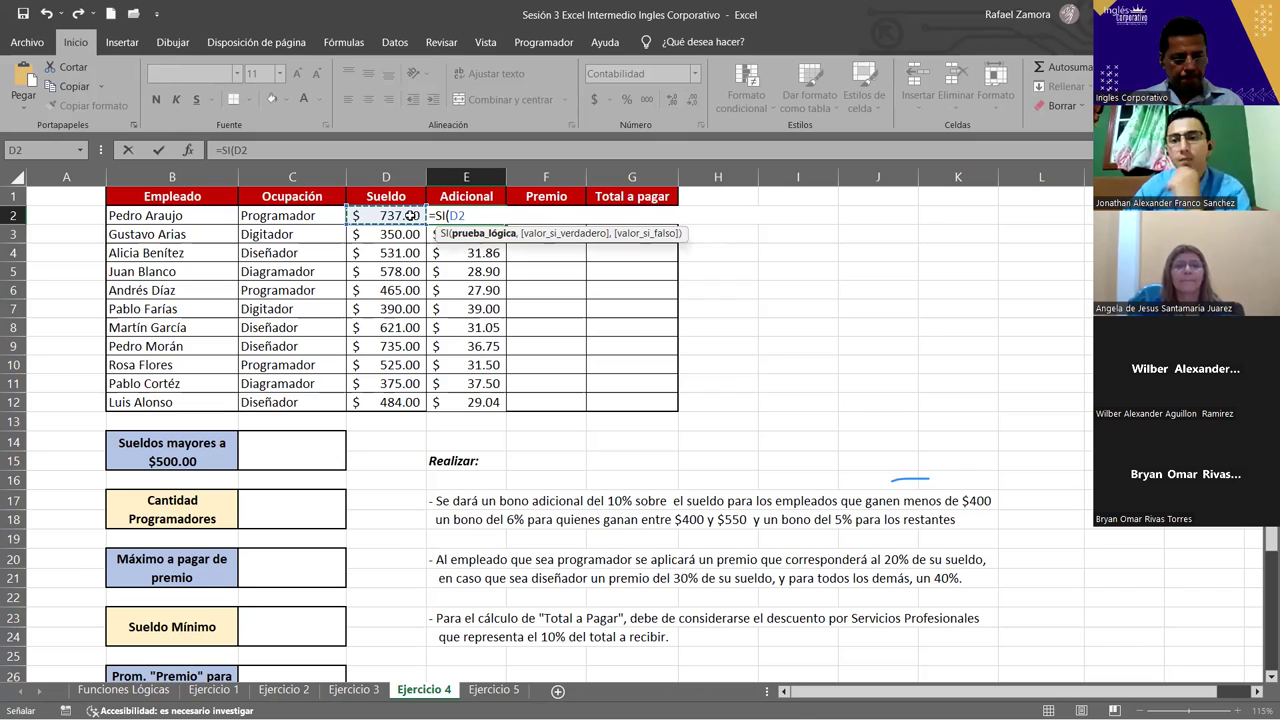
pyautogui.write('<400')
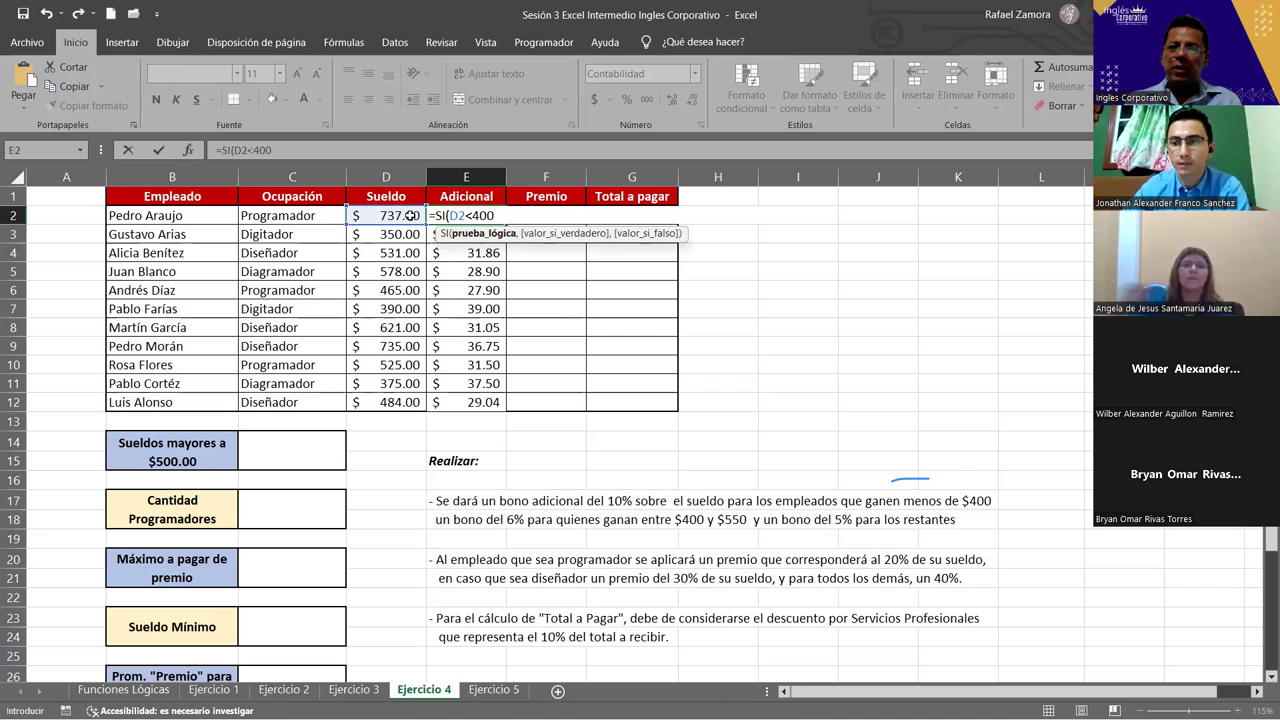
pyautogui.write(',')
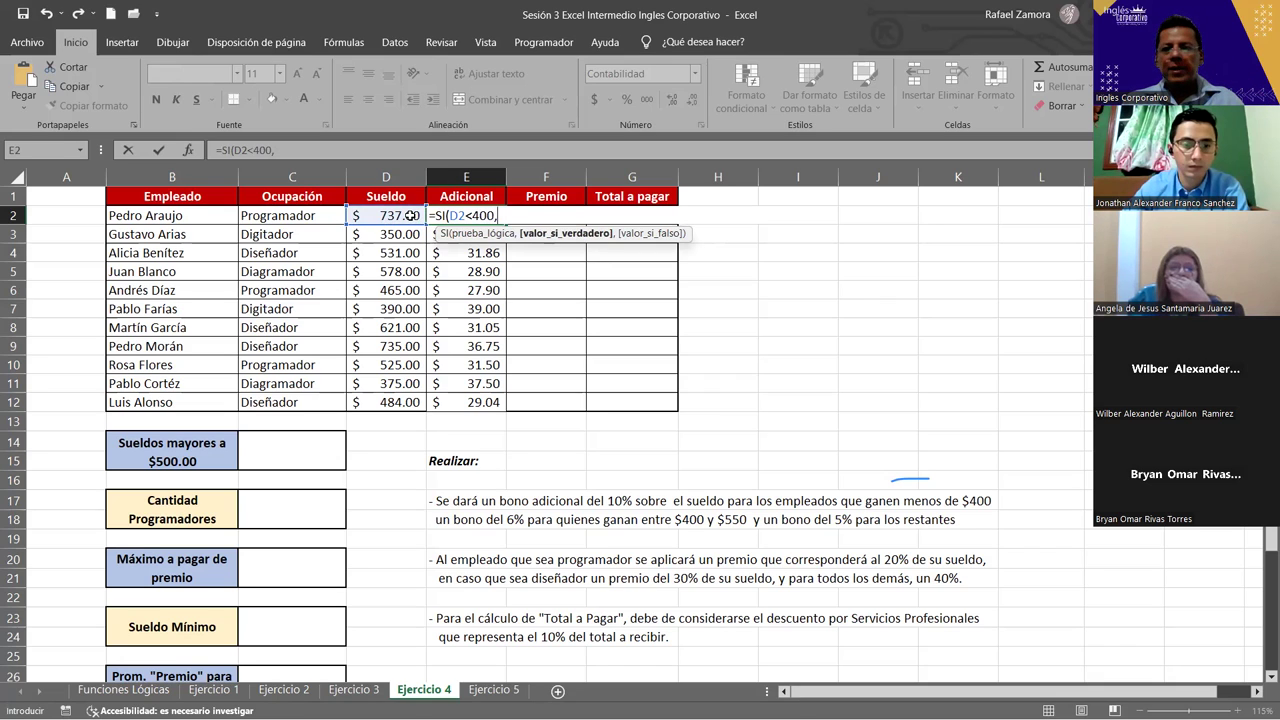
pyautogui.click(290, 194)
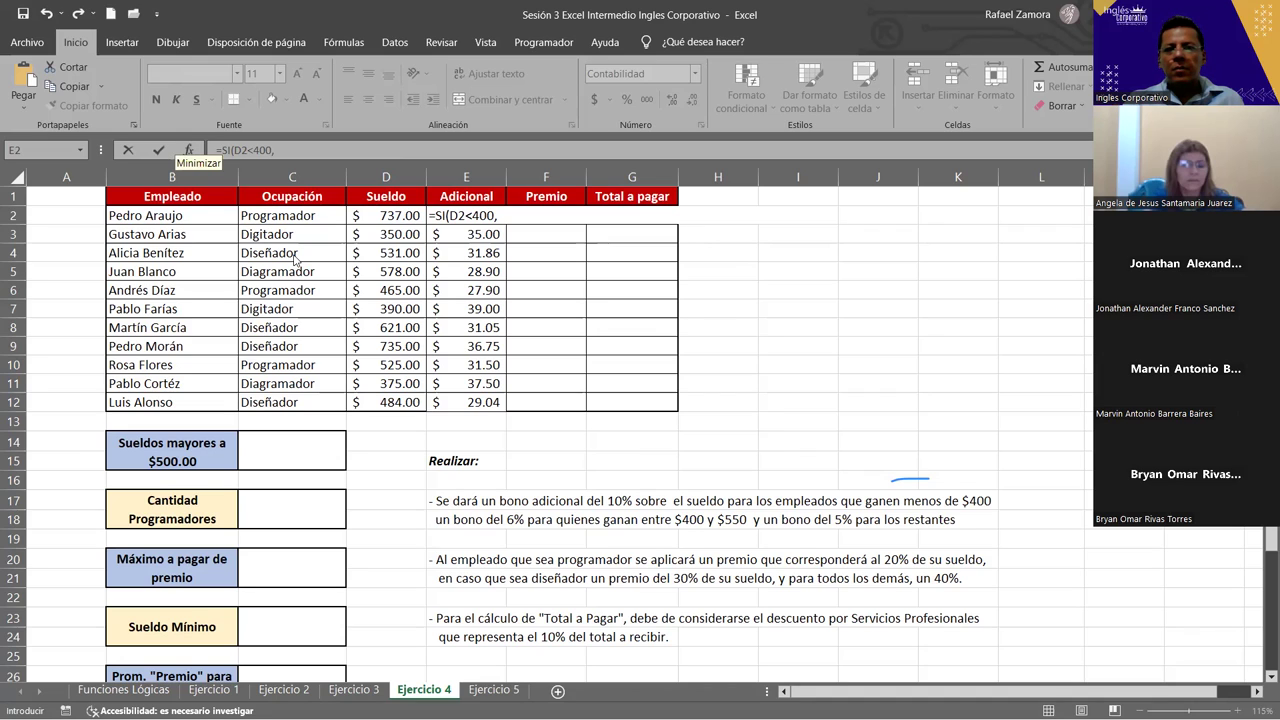
pyautogui.click(530, 217)
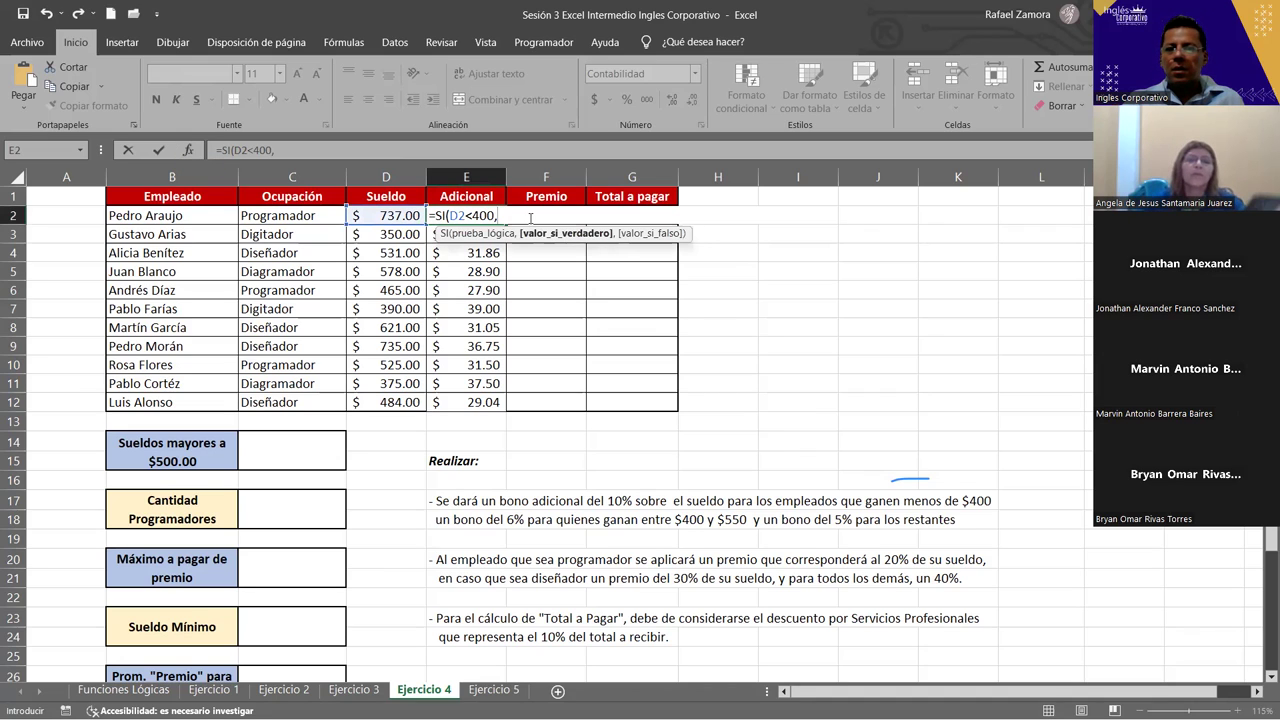
pyautogui.click(391, 215)
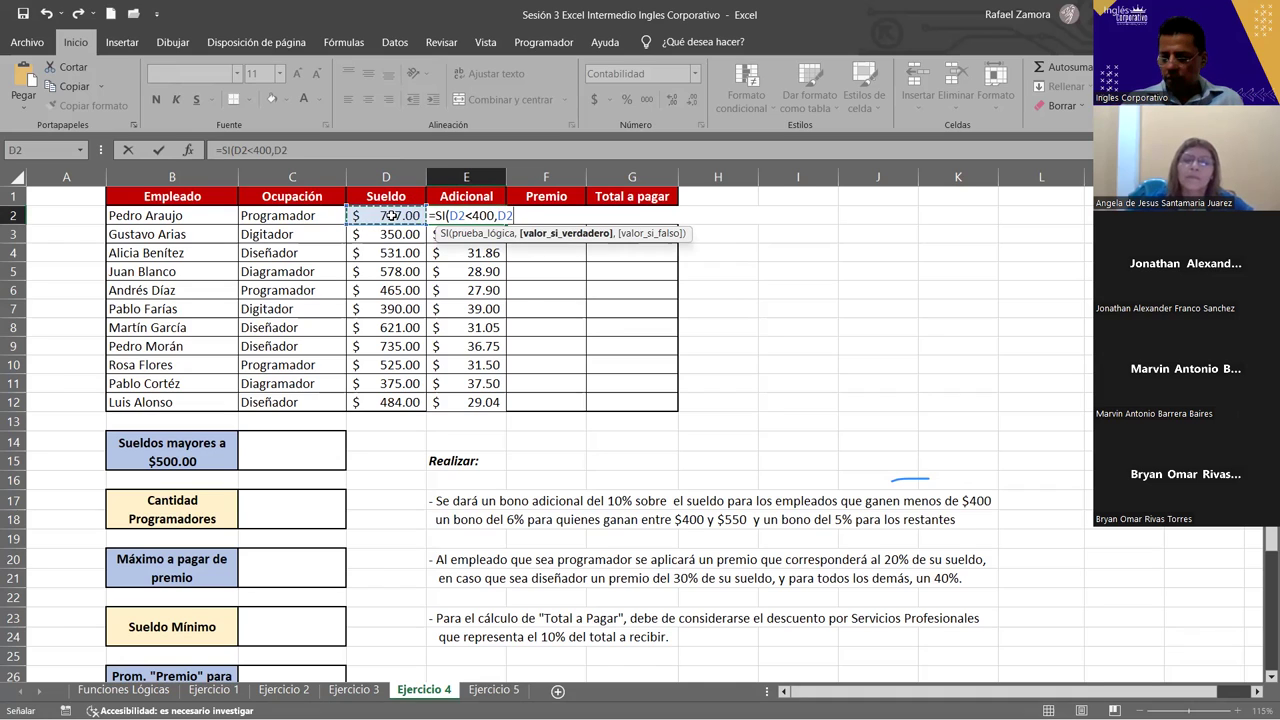
pyautogui.write('*10')
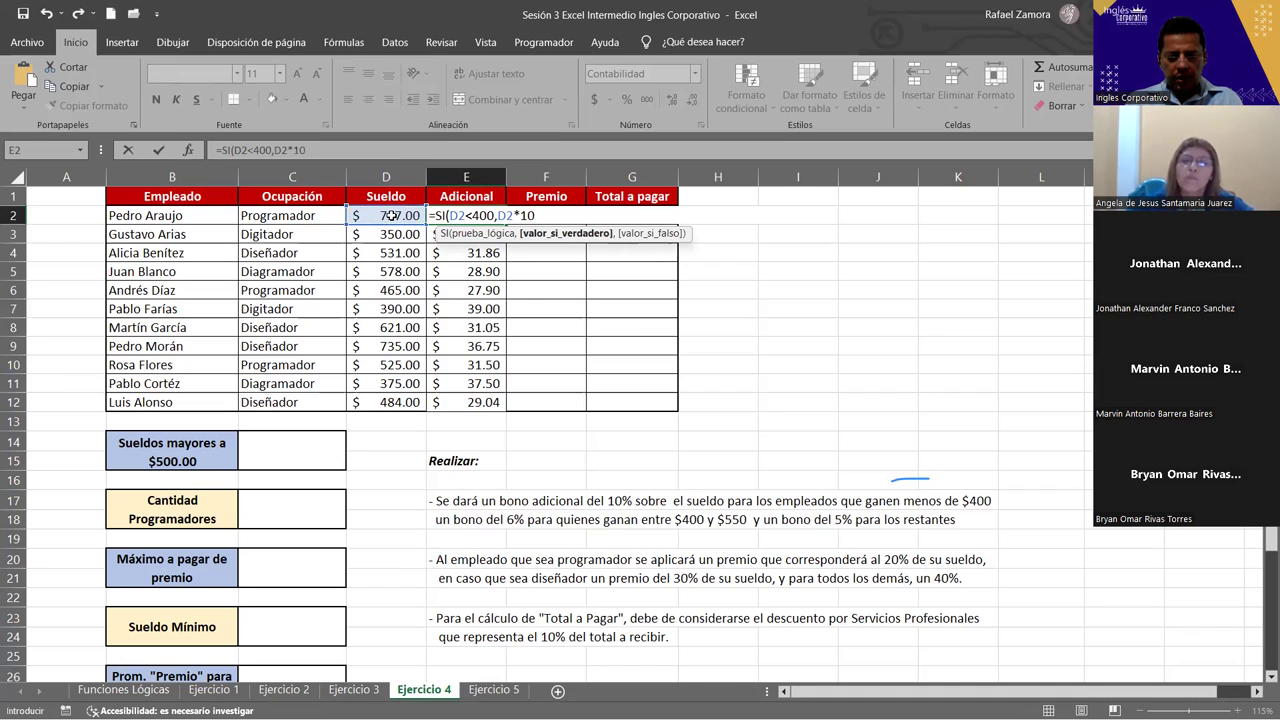
pyautogui.write('%')
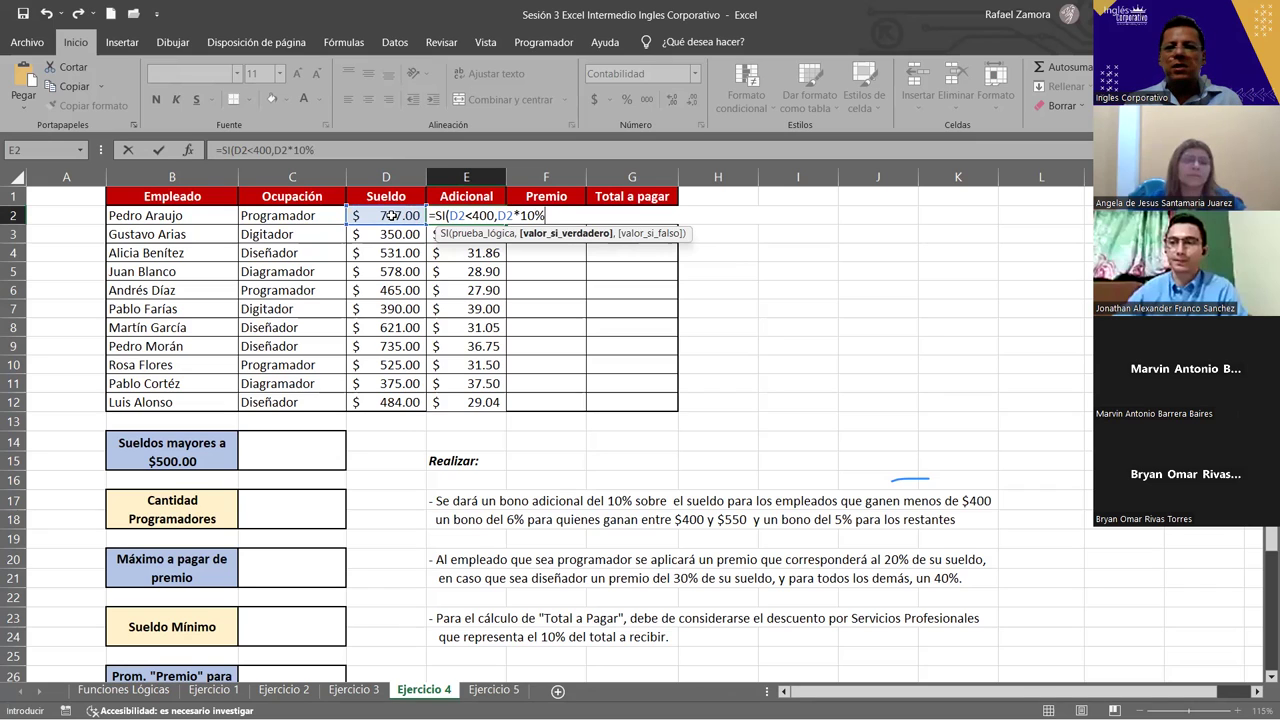
pyautogui.write(',')
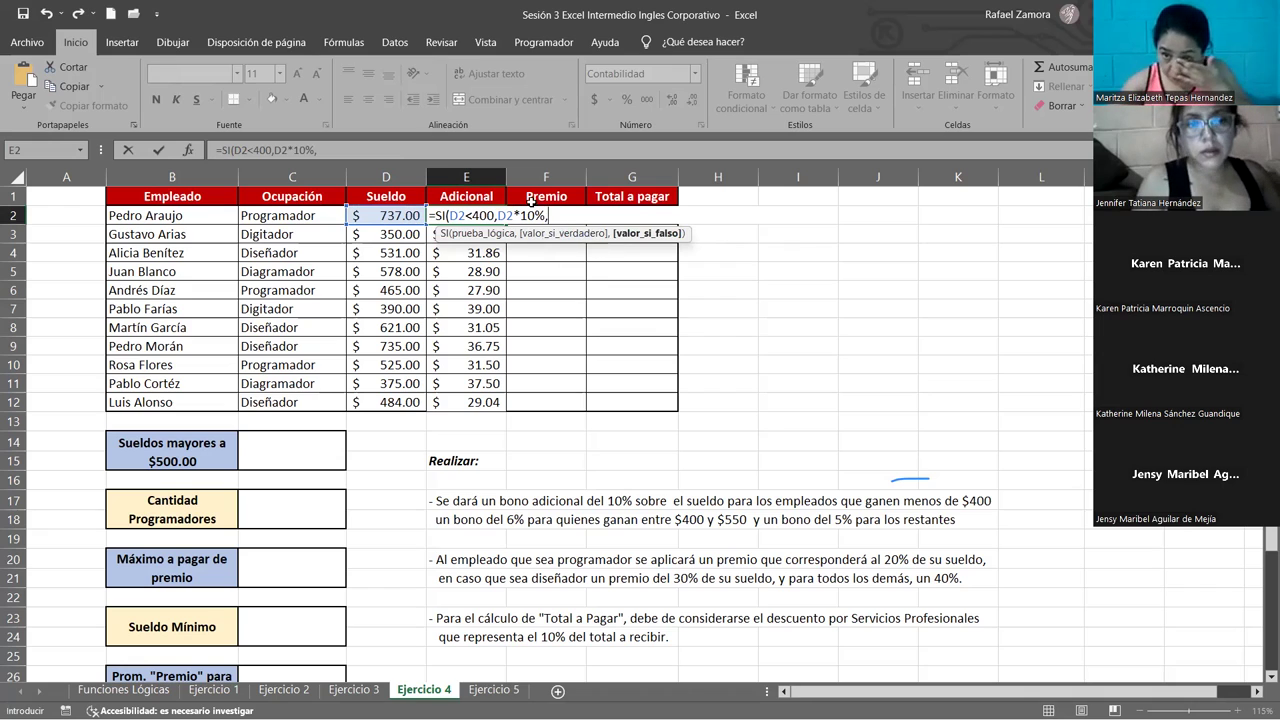
pyautogui.click(580, 215)
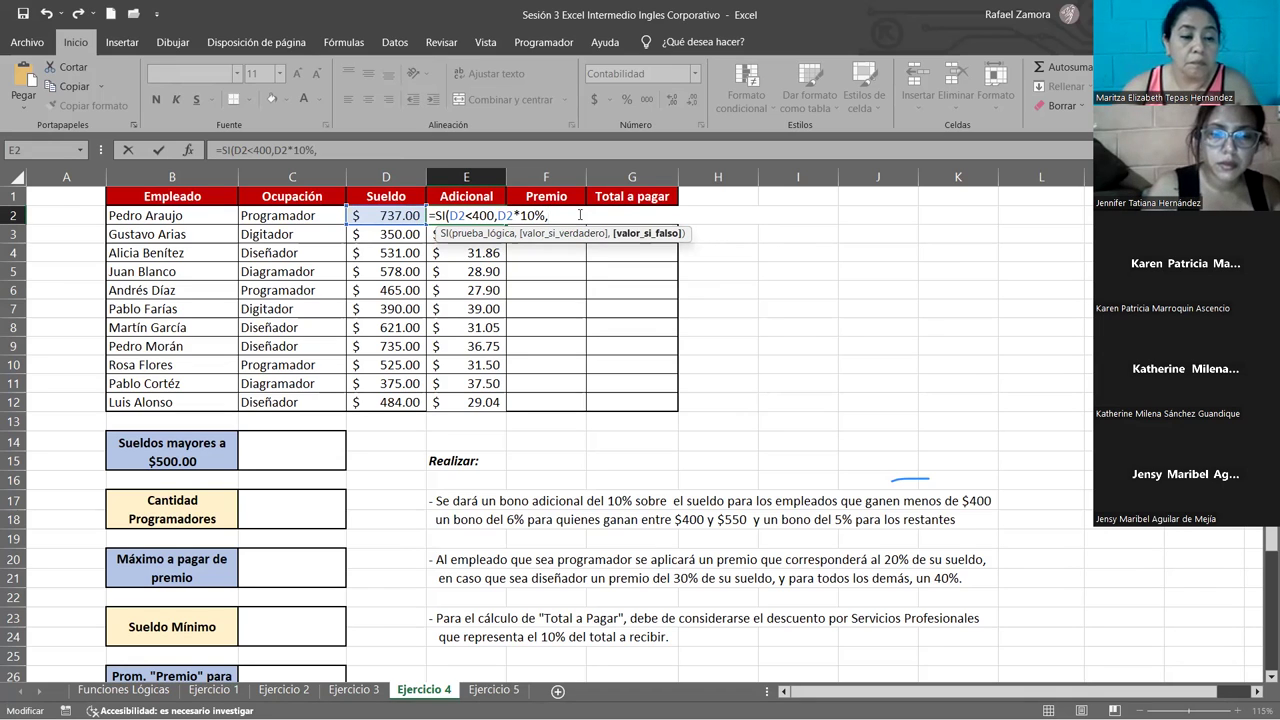
# - Add a nested SI where D2<550 gives D2*6%
pyautogui.write('si')
pyautogui.press('Tab')
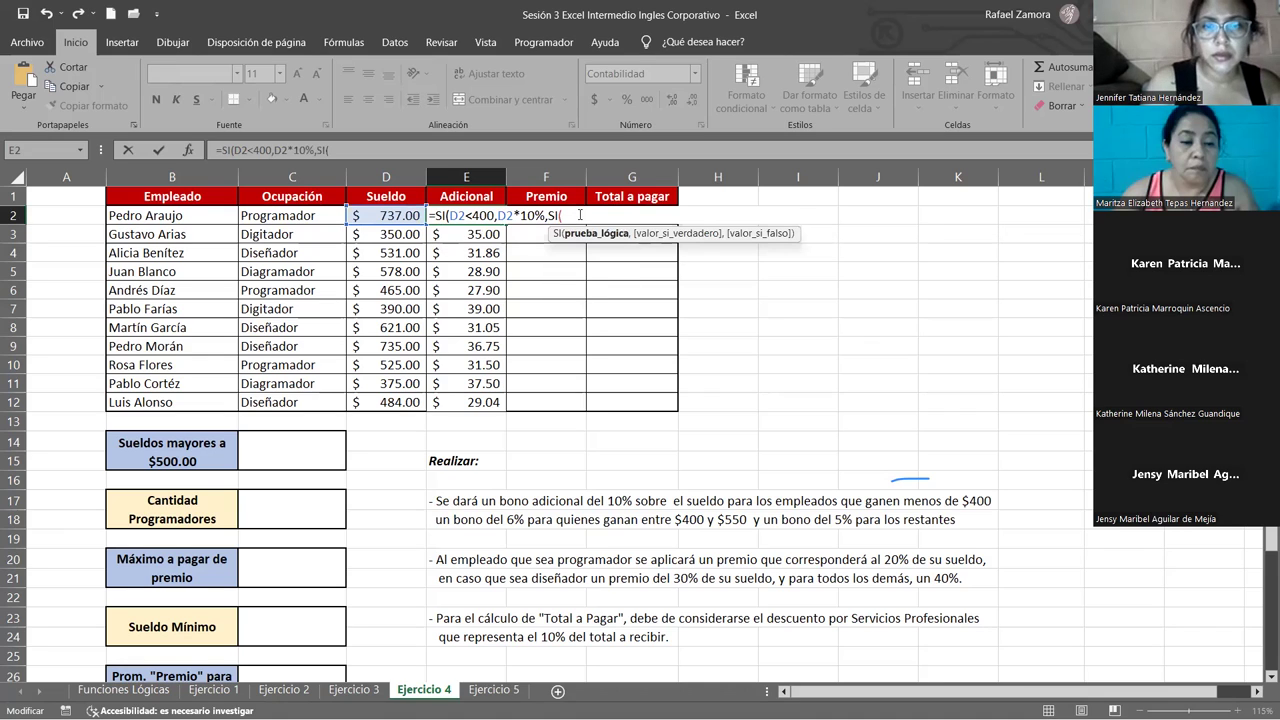
pyautogui.click(403, 215)
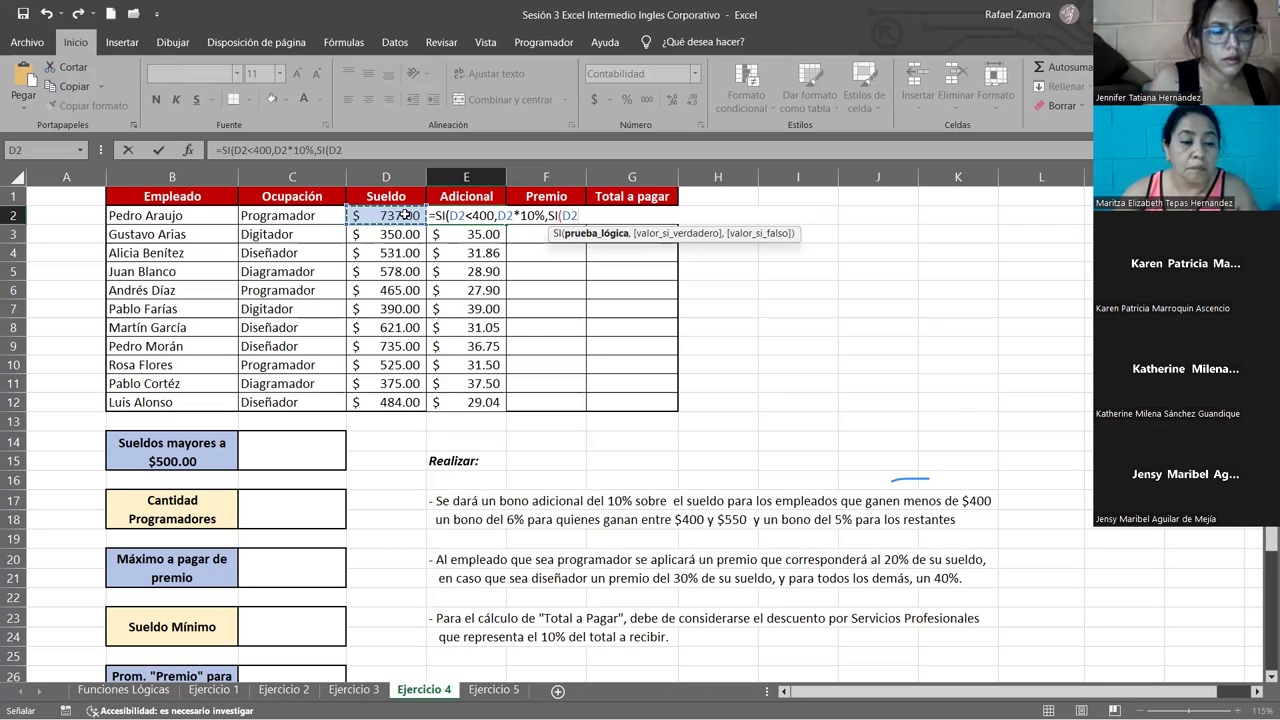
pyautogui.write('<')
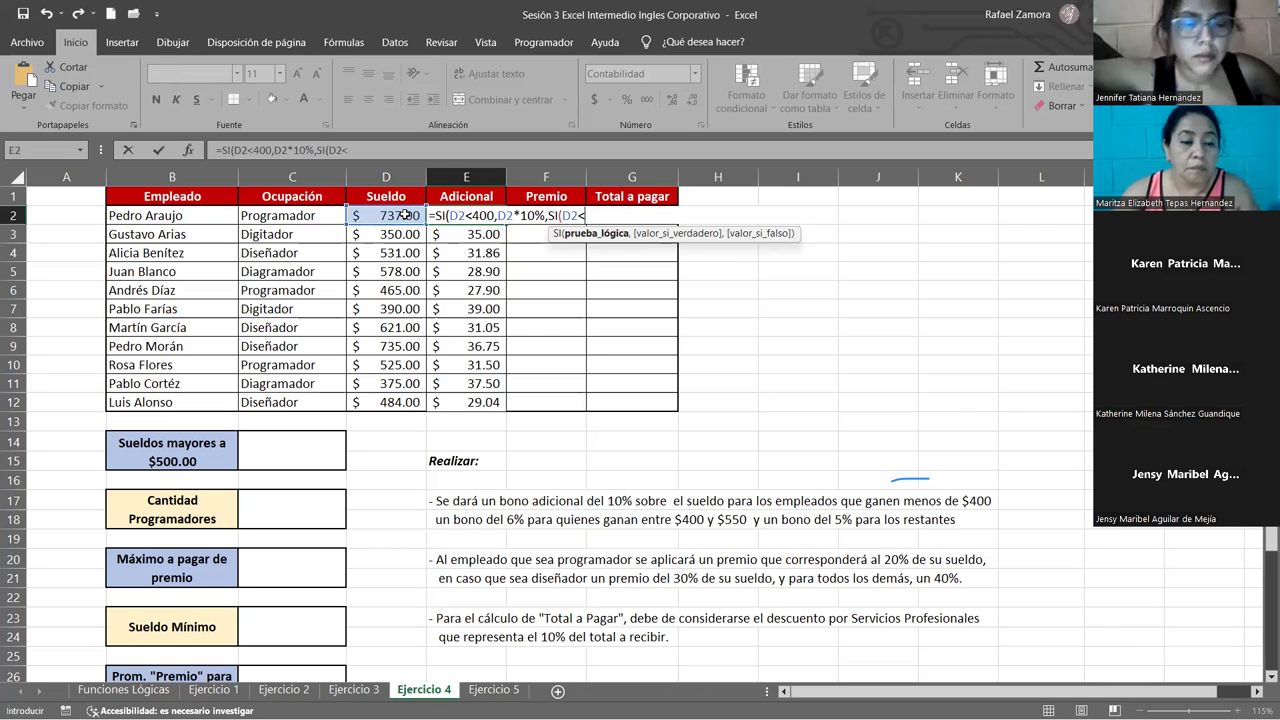
pyautogui.write('550')
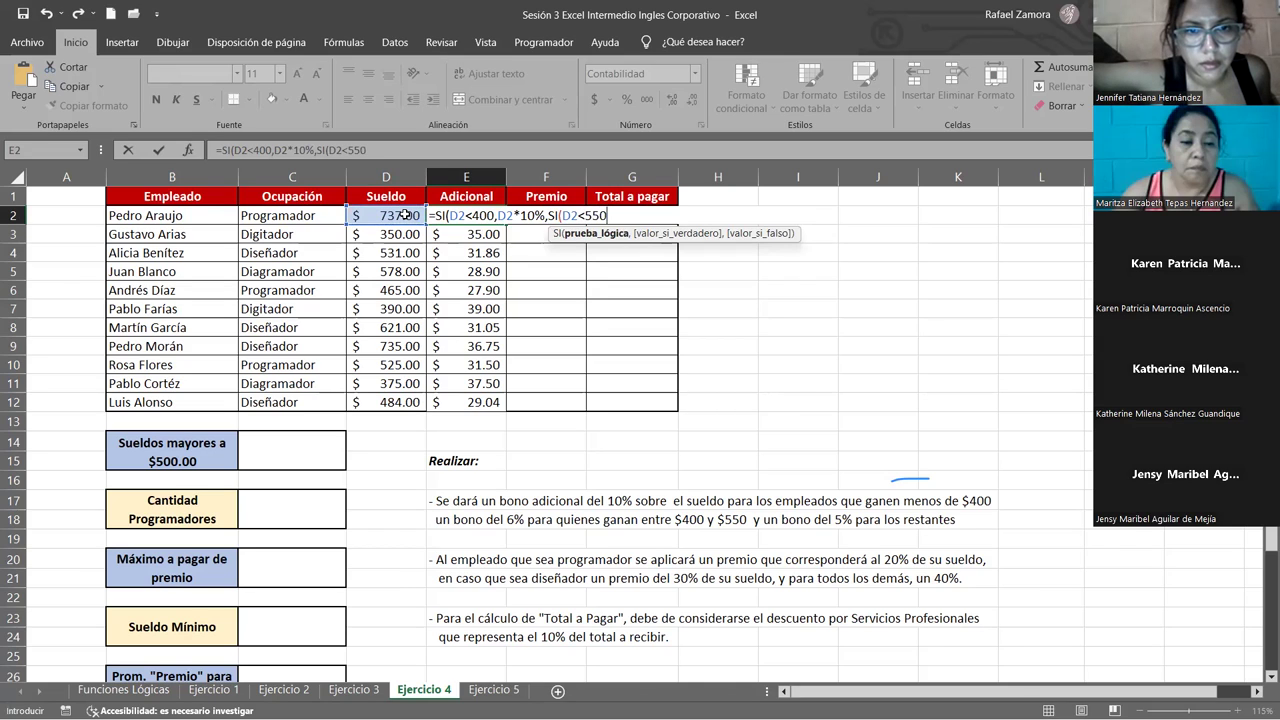
pyautogui.write(',')
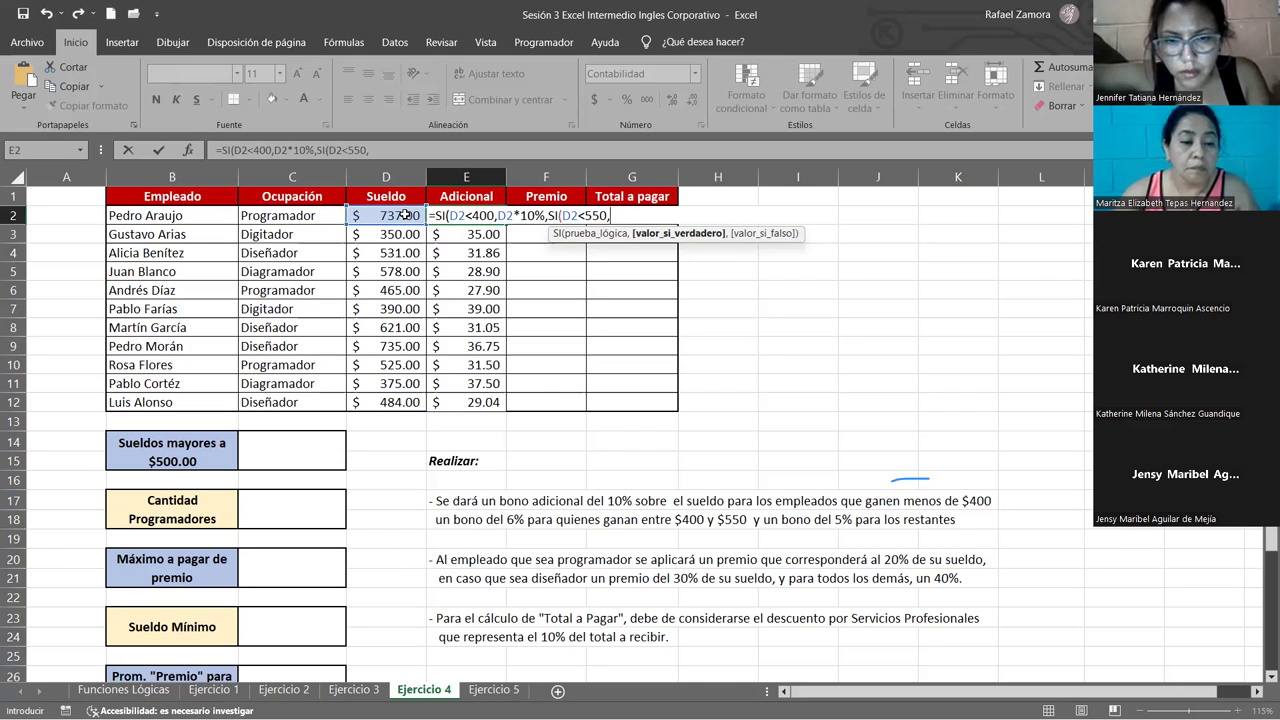
pyautogui.click(403, 215)
pyautogui.write('*6')
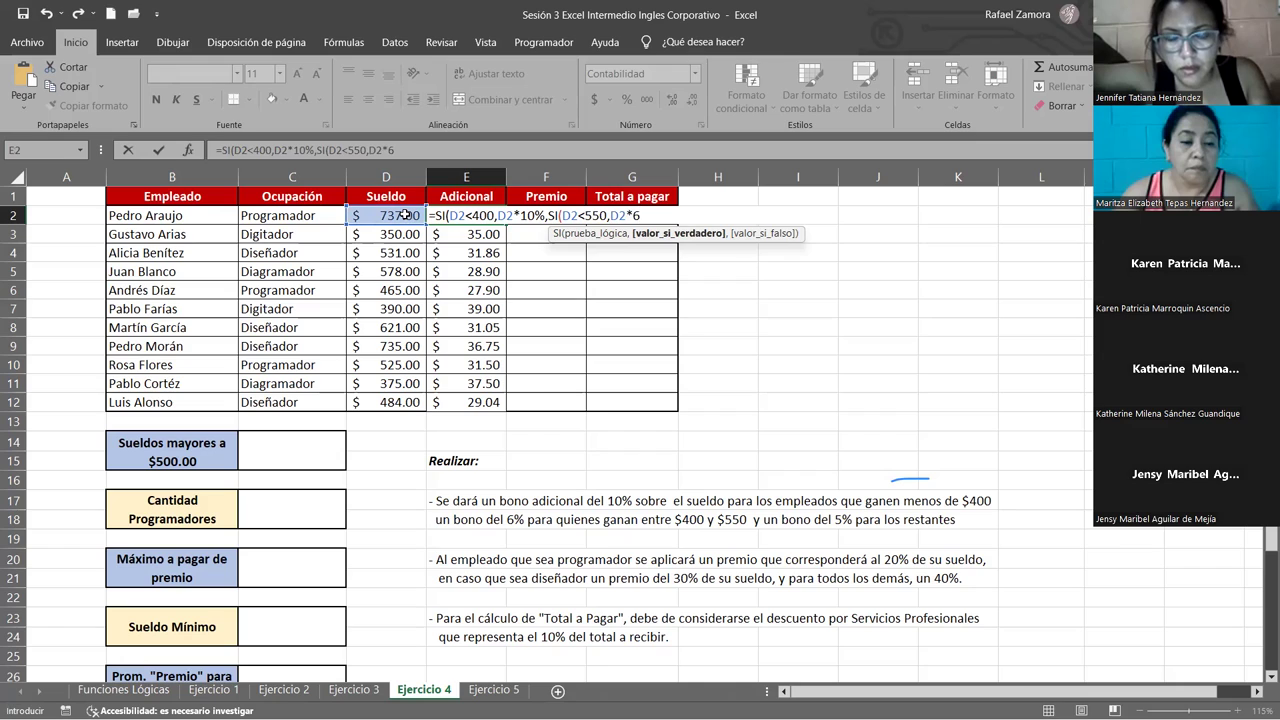
pyautogui.write('%')
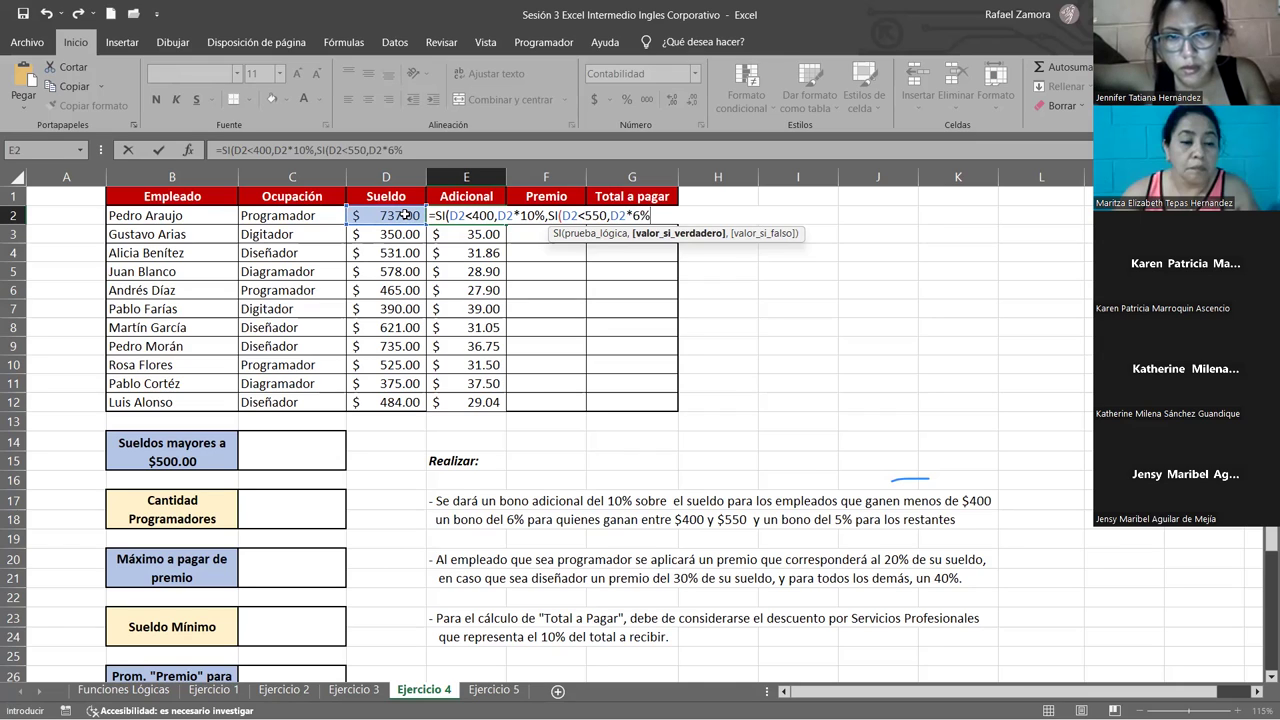
pyautogui.write(',')
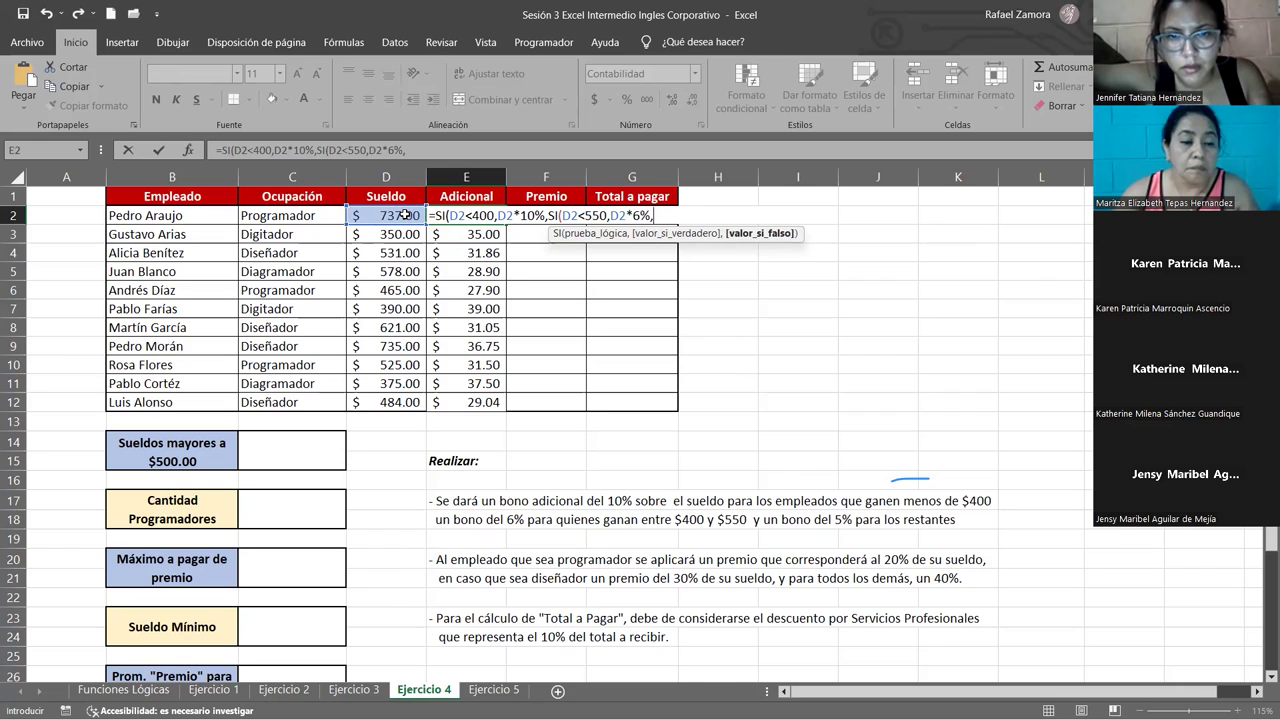
# - Add the D2*5% fallback, enter the formula and fill it down to E12
pyautogui.click(403, 215)
pyautogui.write('*5')
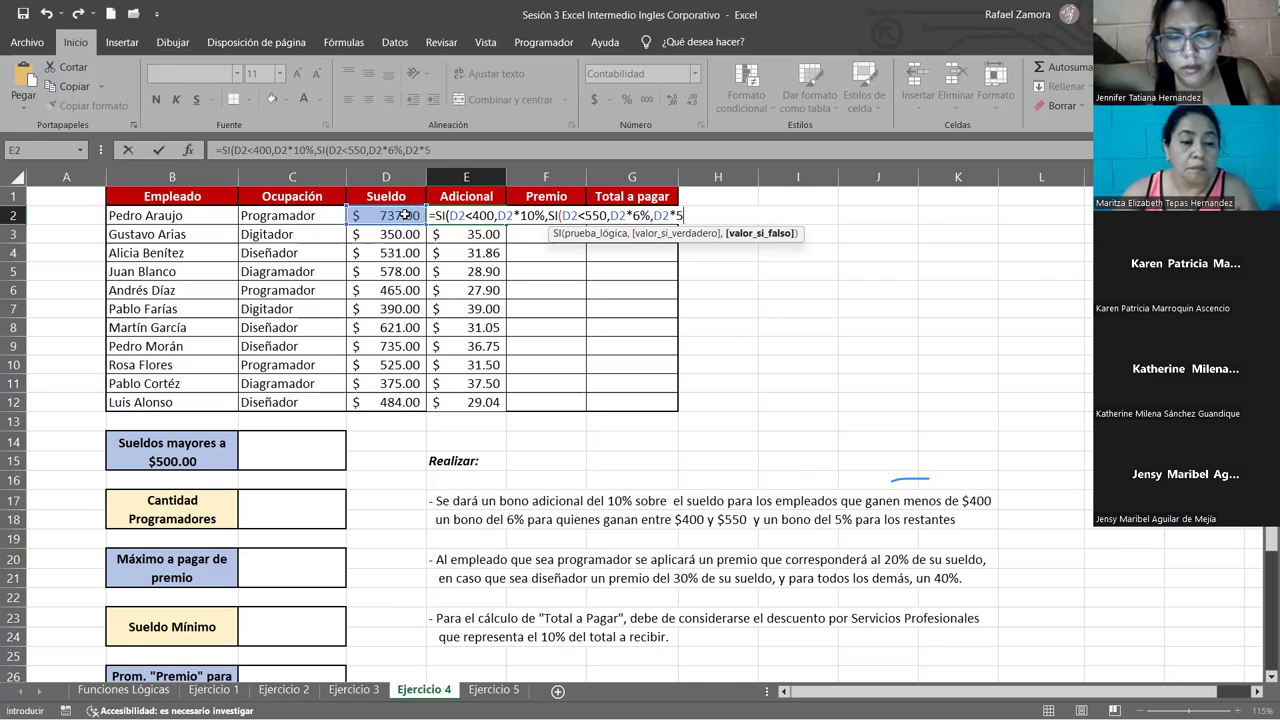
pyautogui.write('%')
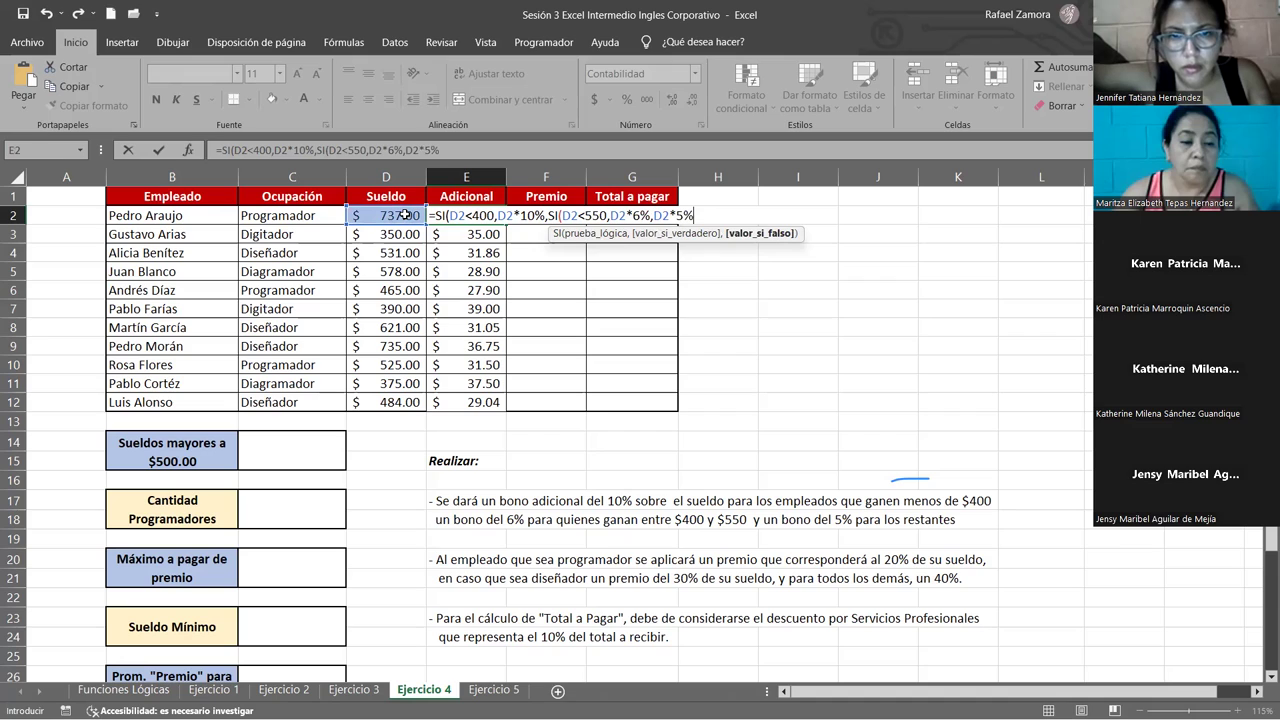
pyautogui.write(')')
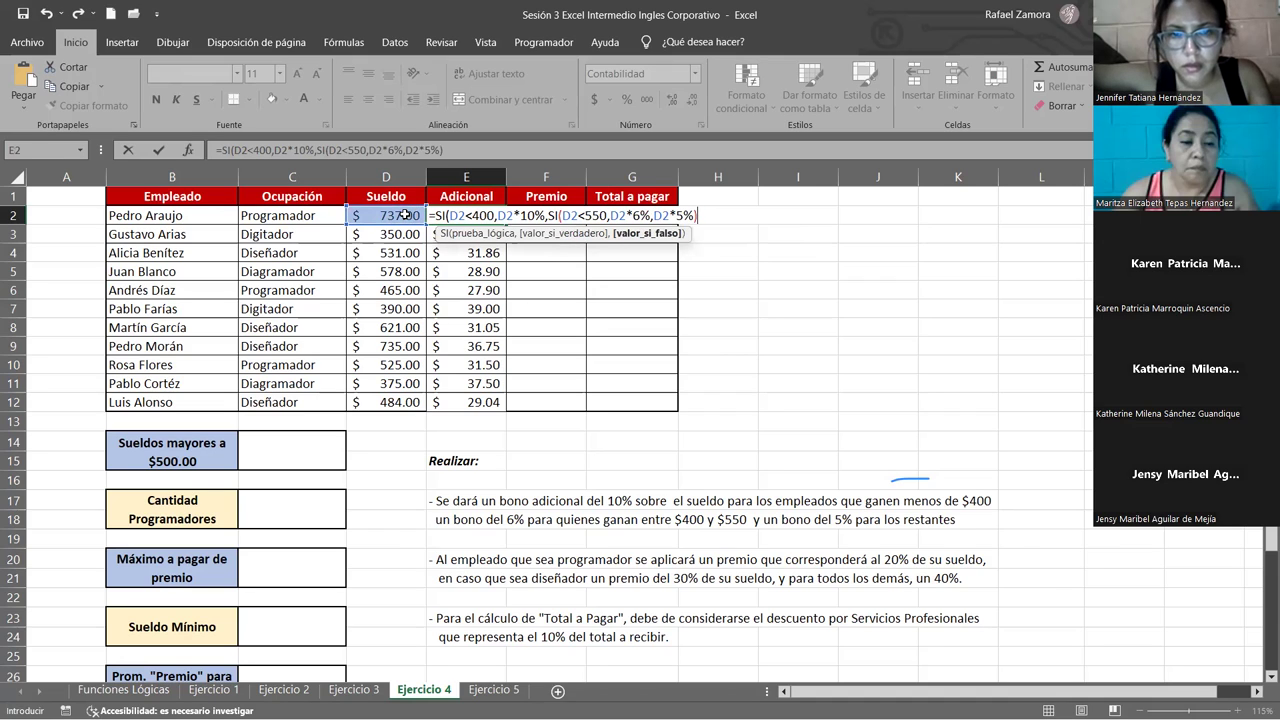
pyautogui.write(')')
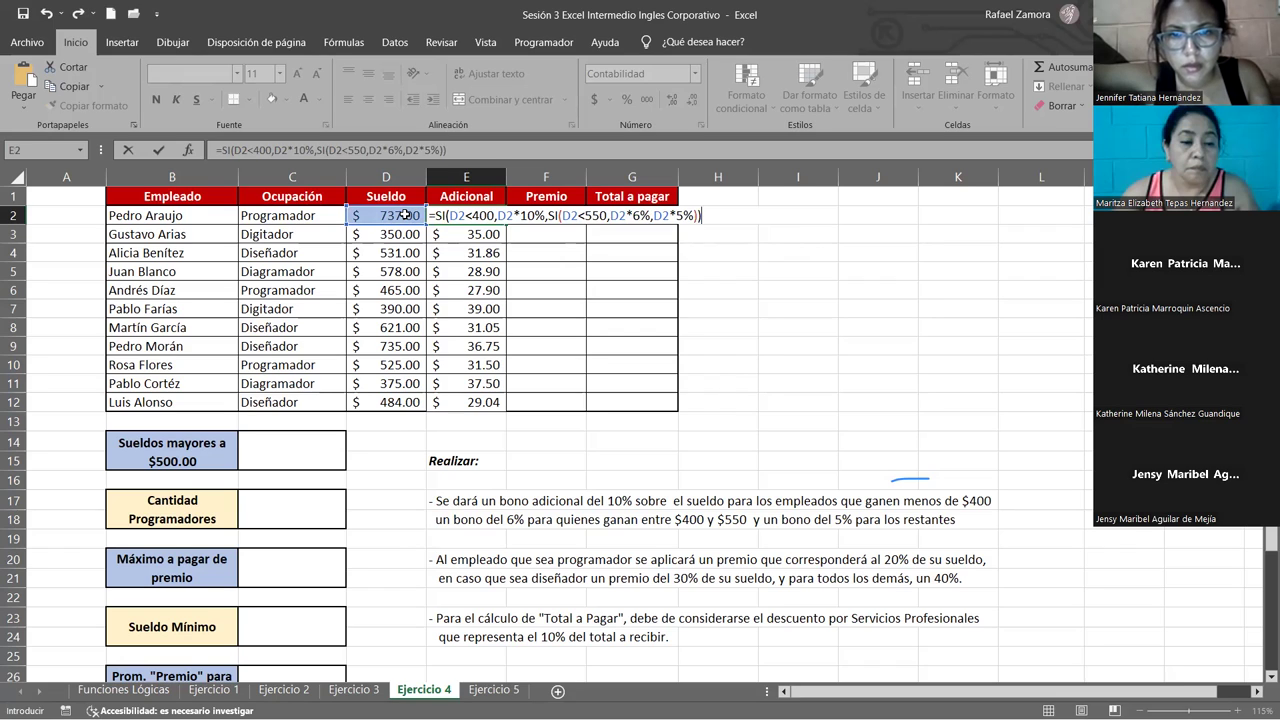
pyautogui.press('Return')
pyautogui.click(488, 216)
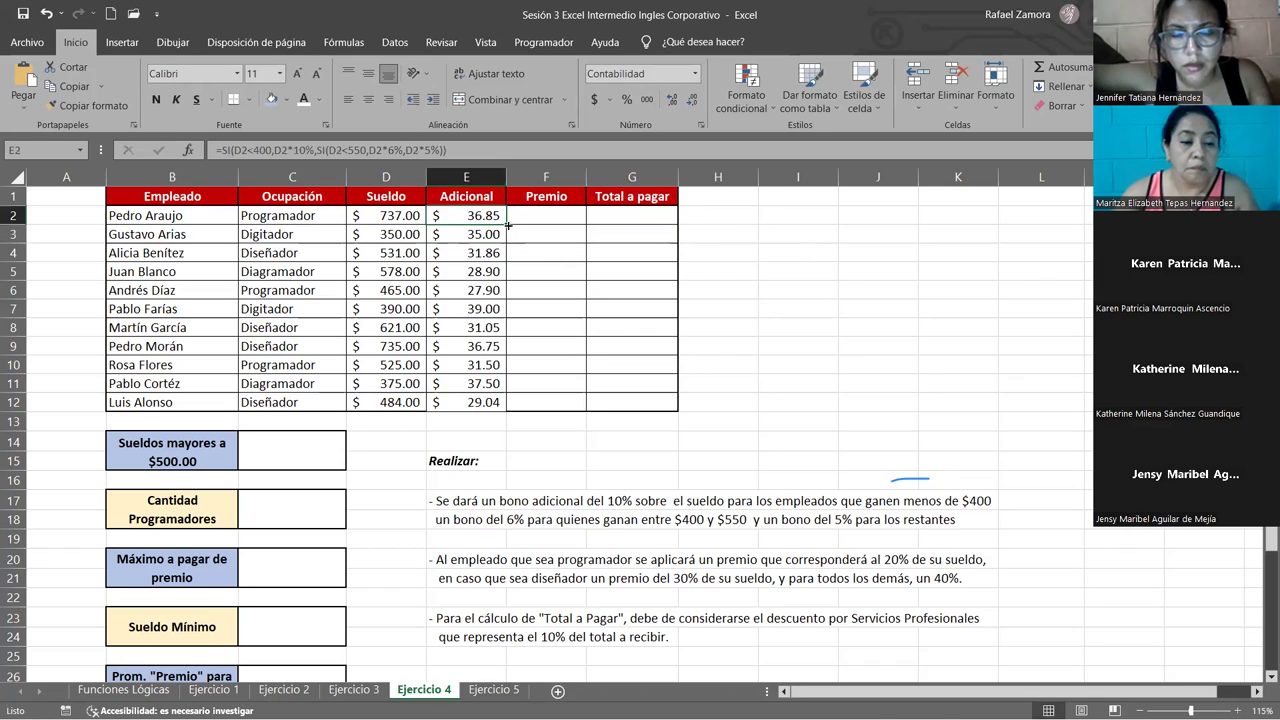
pyautogui.doubleClick(508, 226)
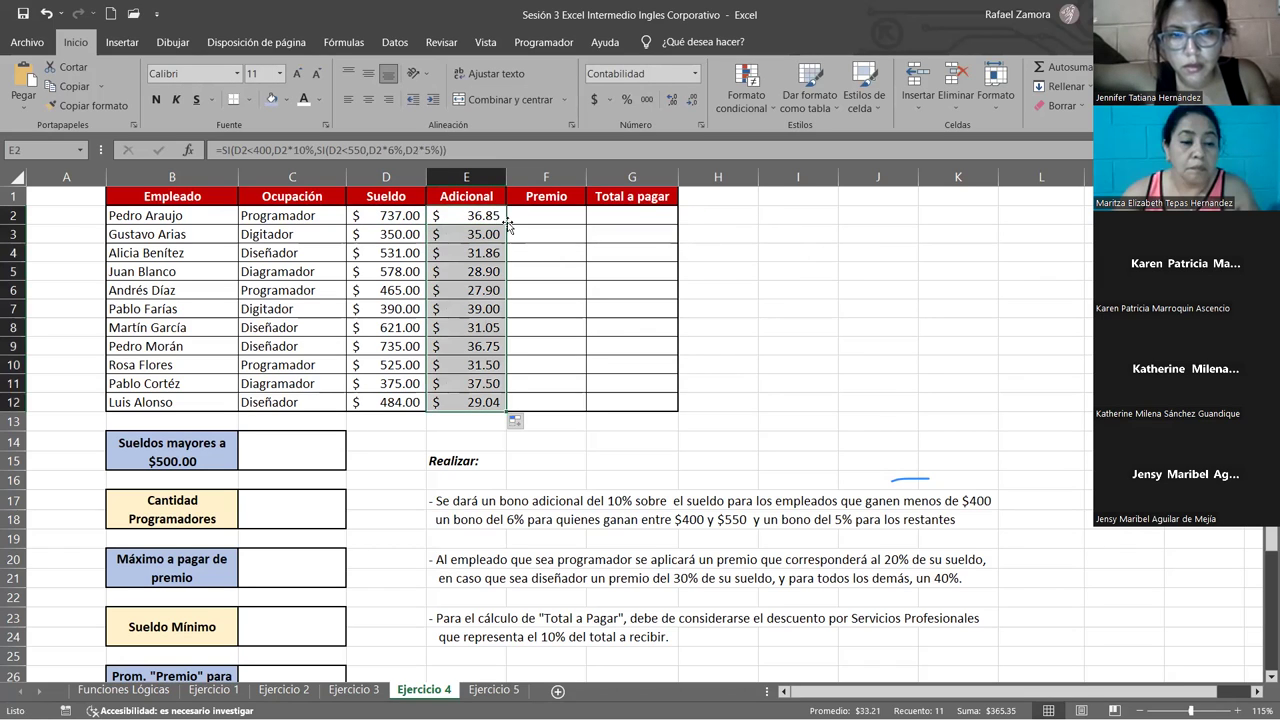
pyautogui.click(492, 270)
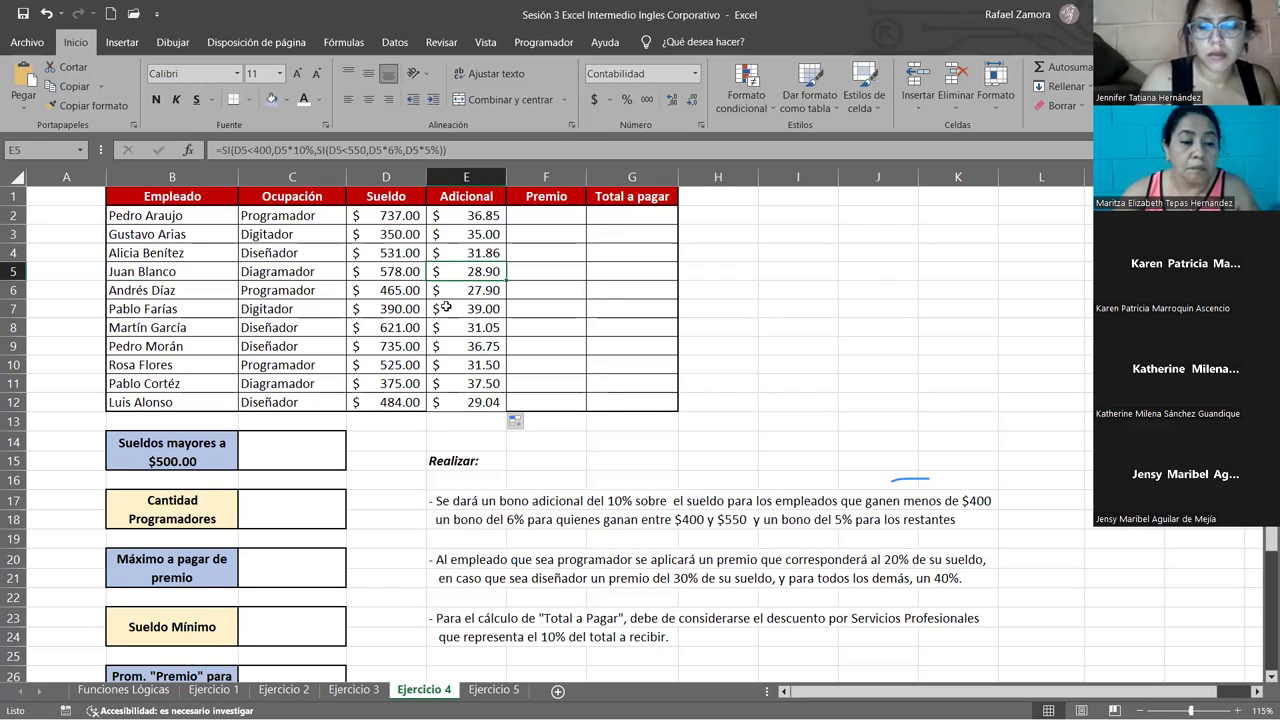
pyautogui.click(543, 219)
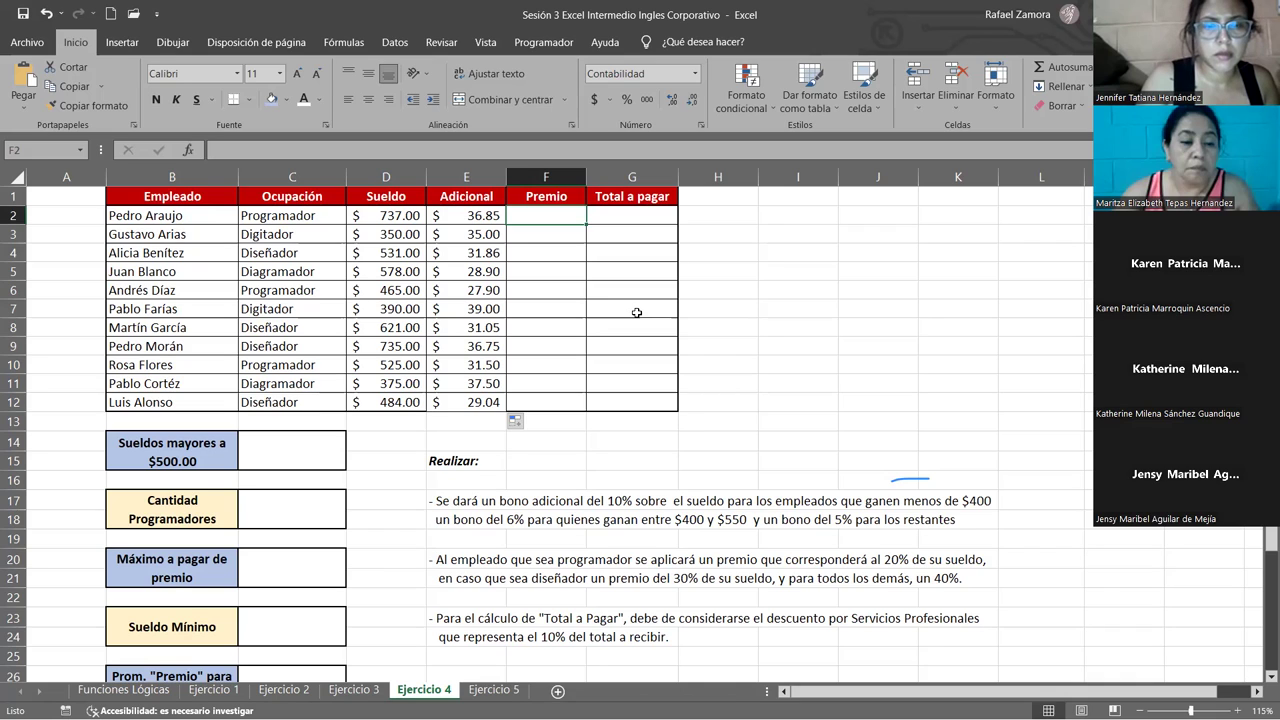
# - Begin F2's Premio formula as =SI(C2="programador",D2*20%,SI( for programmers
pyautogui.write('=')
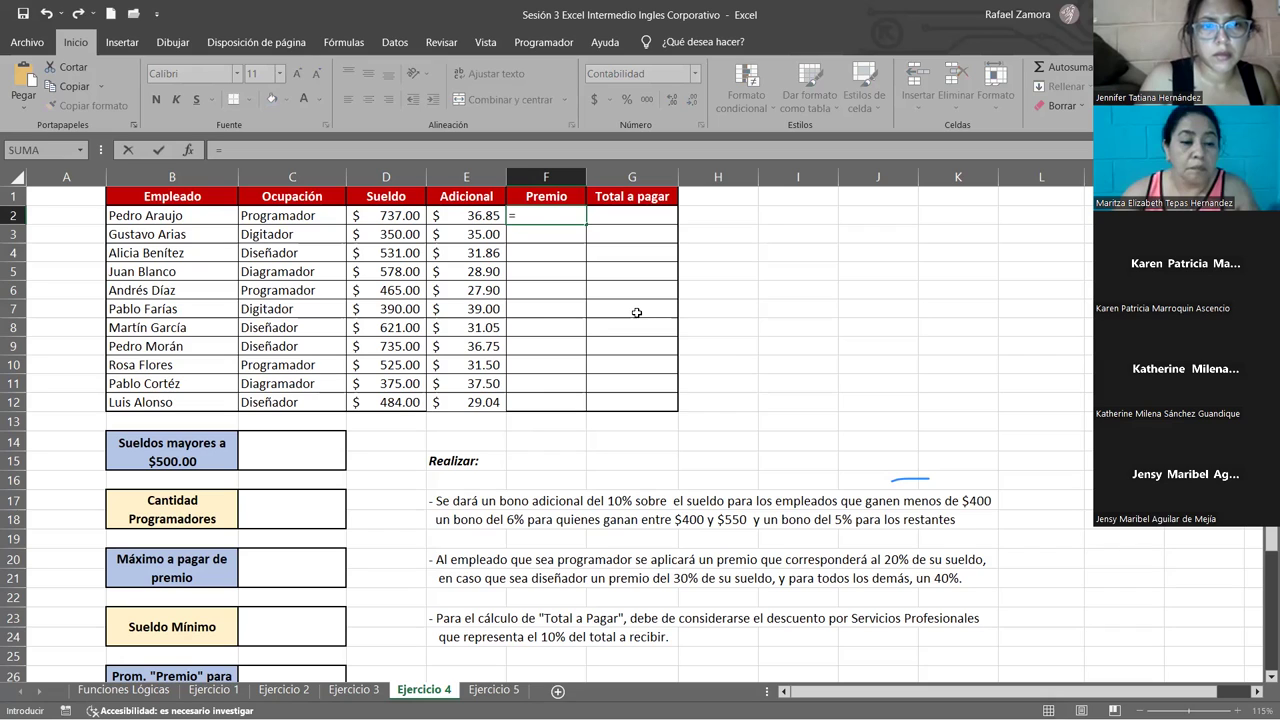
pyautogui.write('SI(')
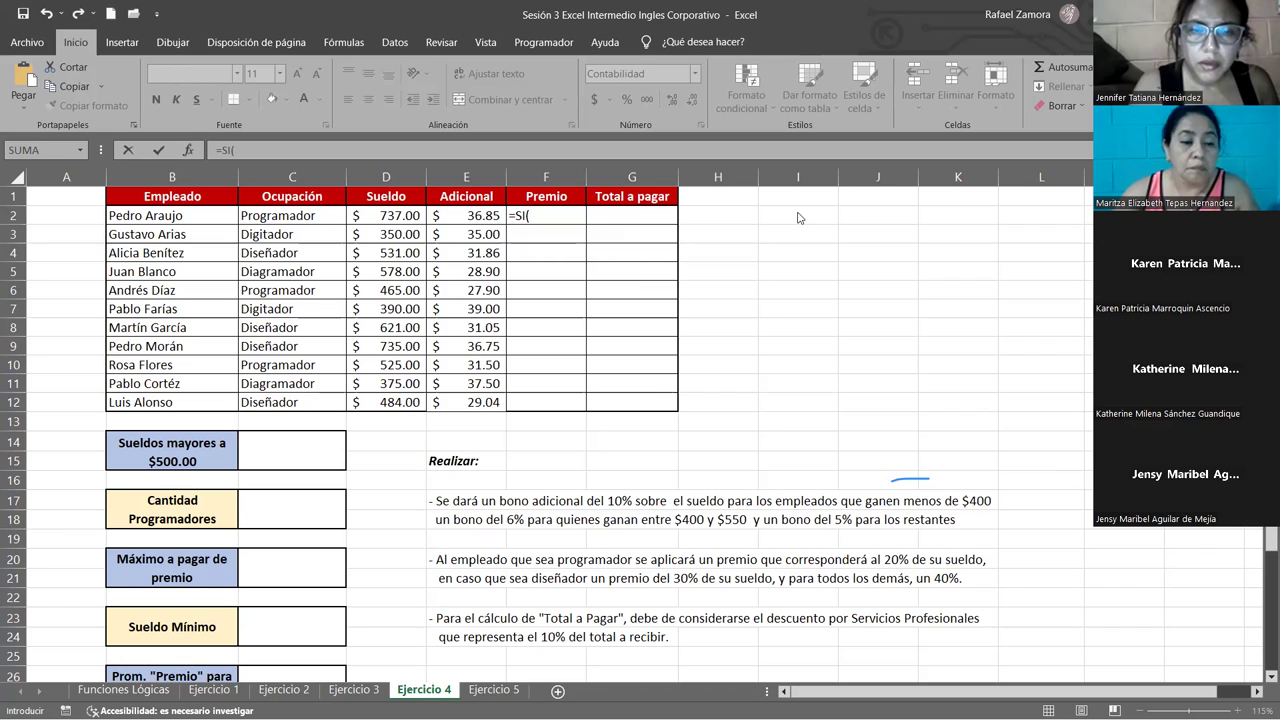
pyautogui.click(298, 216)
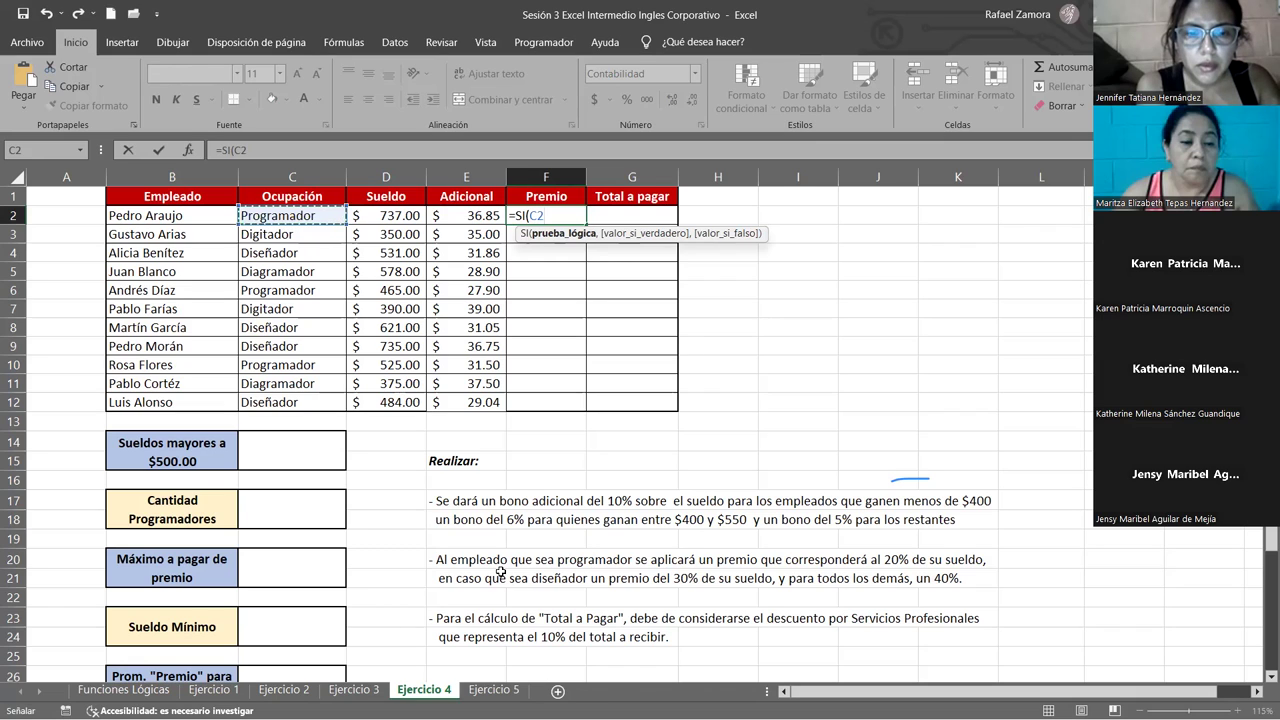
pyautogui.click(318, 214)
pyautogui.write('="')
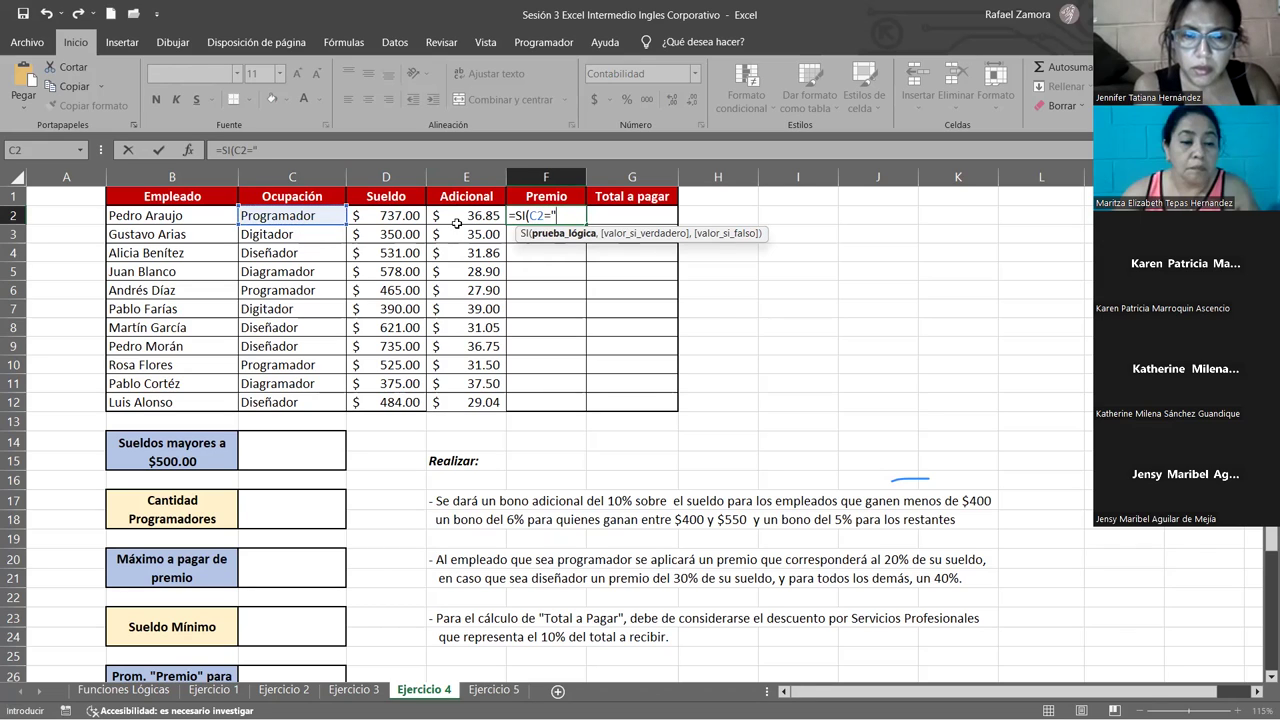
pyautogui.write('programador"')
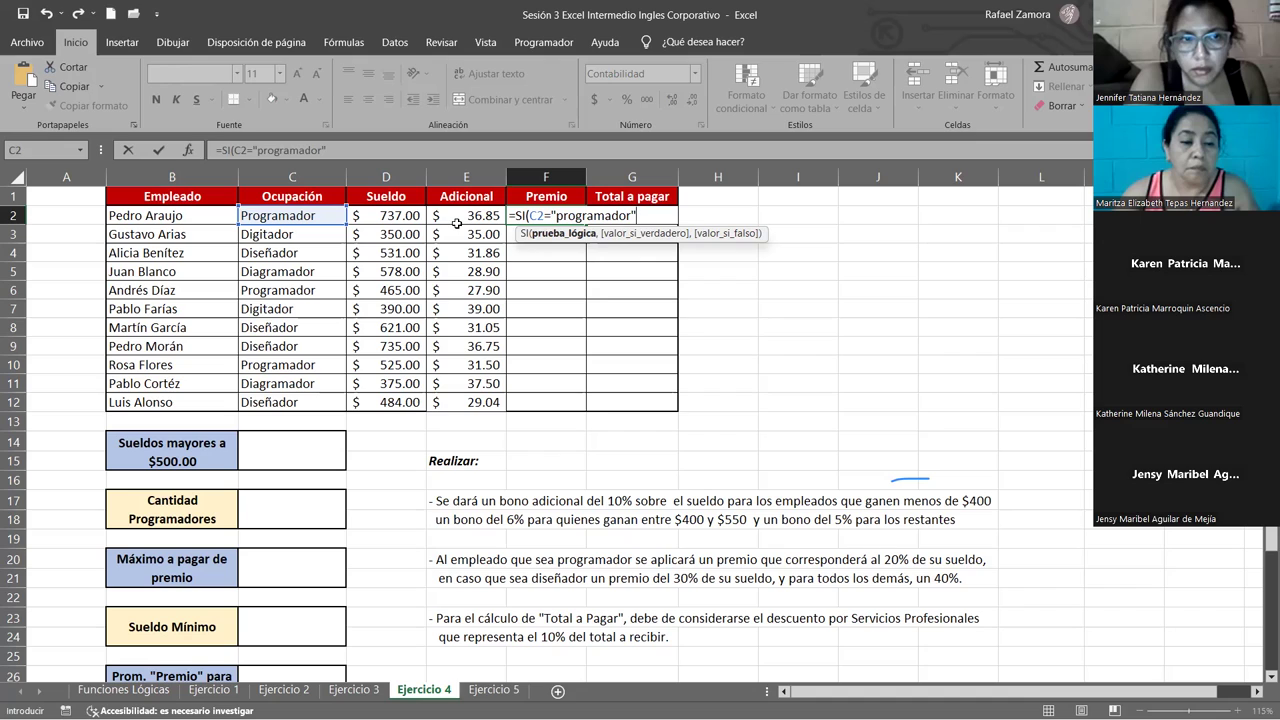
pyautogui.write(',')
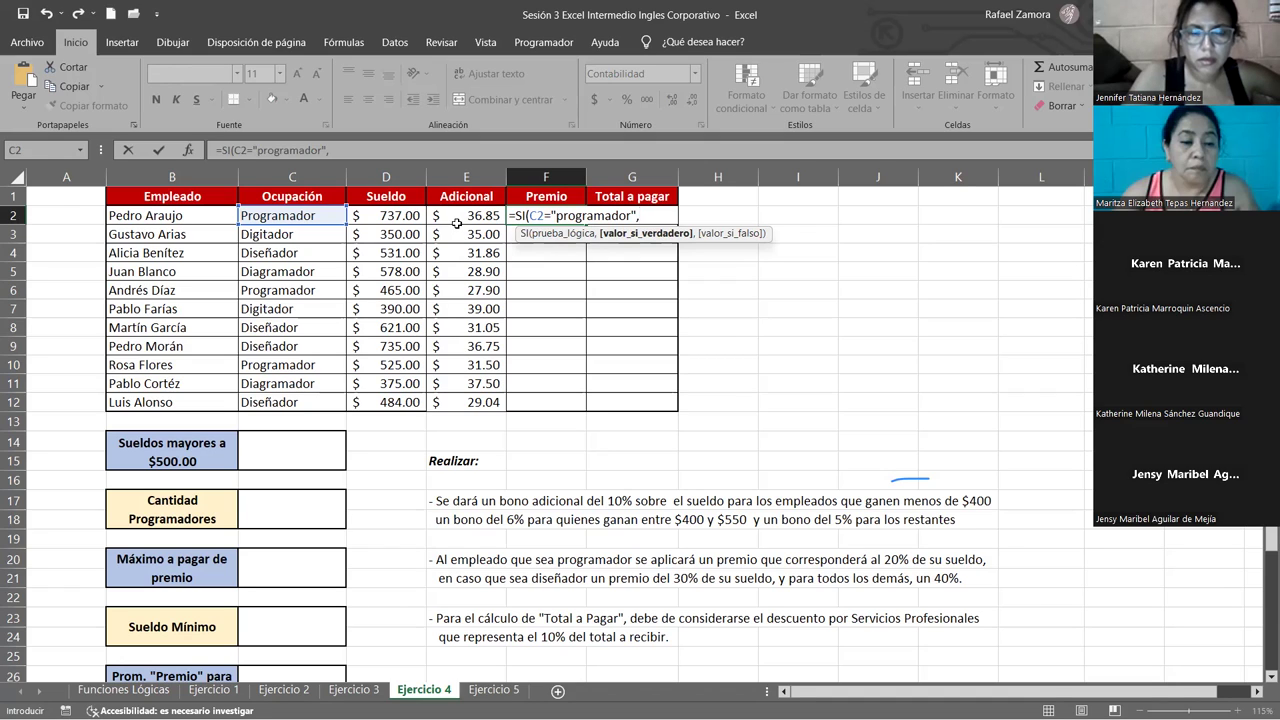
pyautogui.click(398, 217)
pyautogui.write('*2')
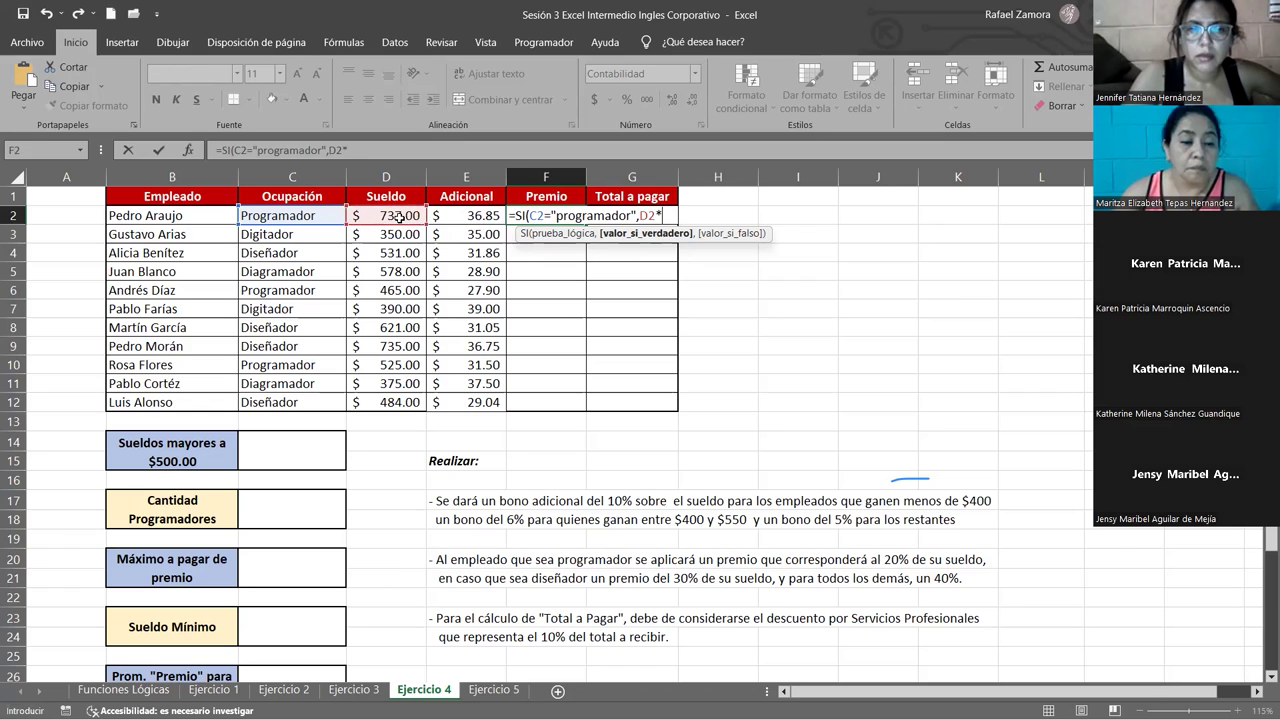
pyautogui.write('0%')
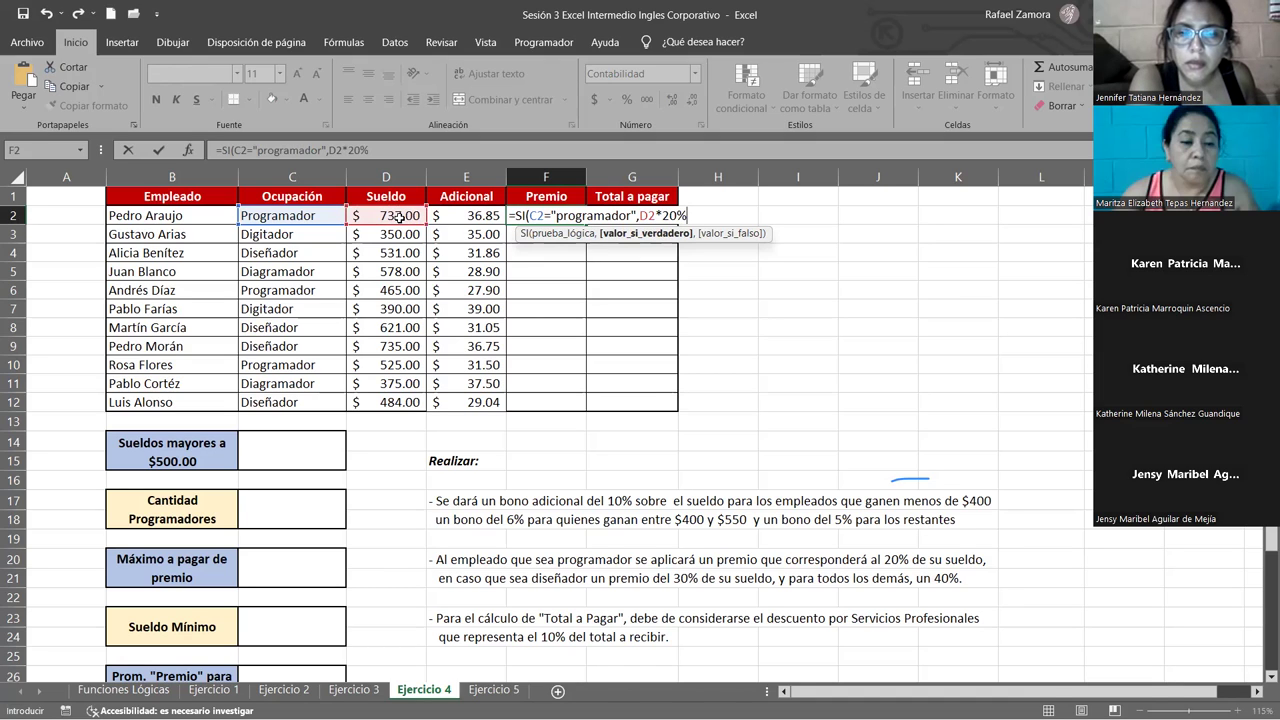
pyautogui.write(',')
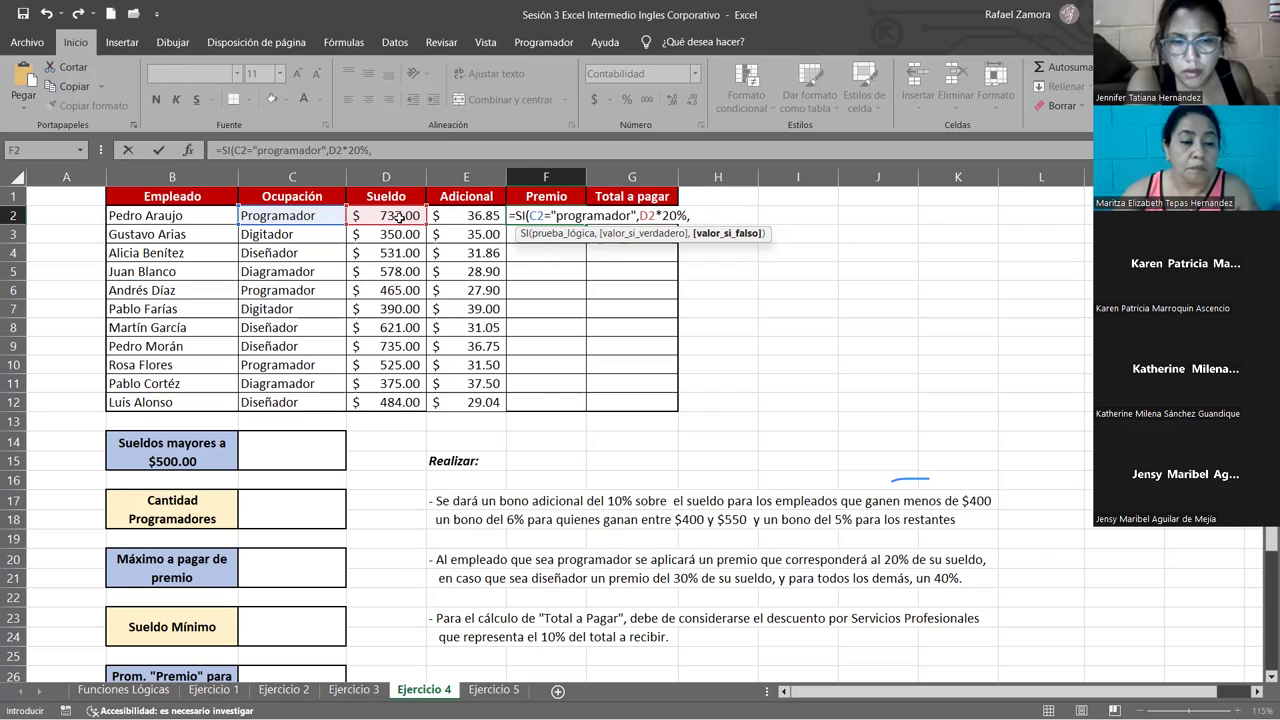
pyautogui.write('si')
pyautogui.press('Tab')
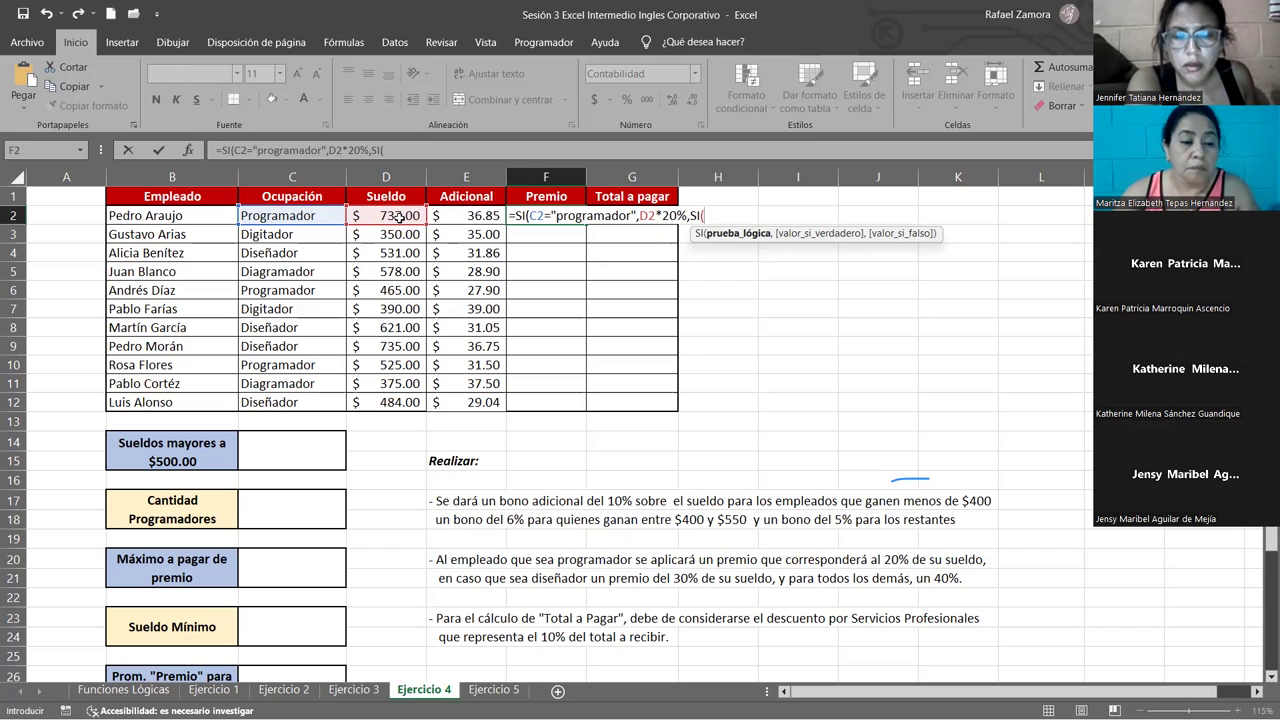
# - Add C2="Diseñador" giving D2*30%, with D2*40% otherwise, closing both SI functions
pyautogui.click(274, 218)
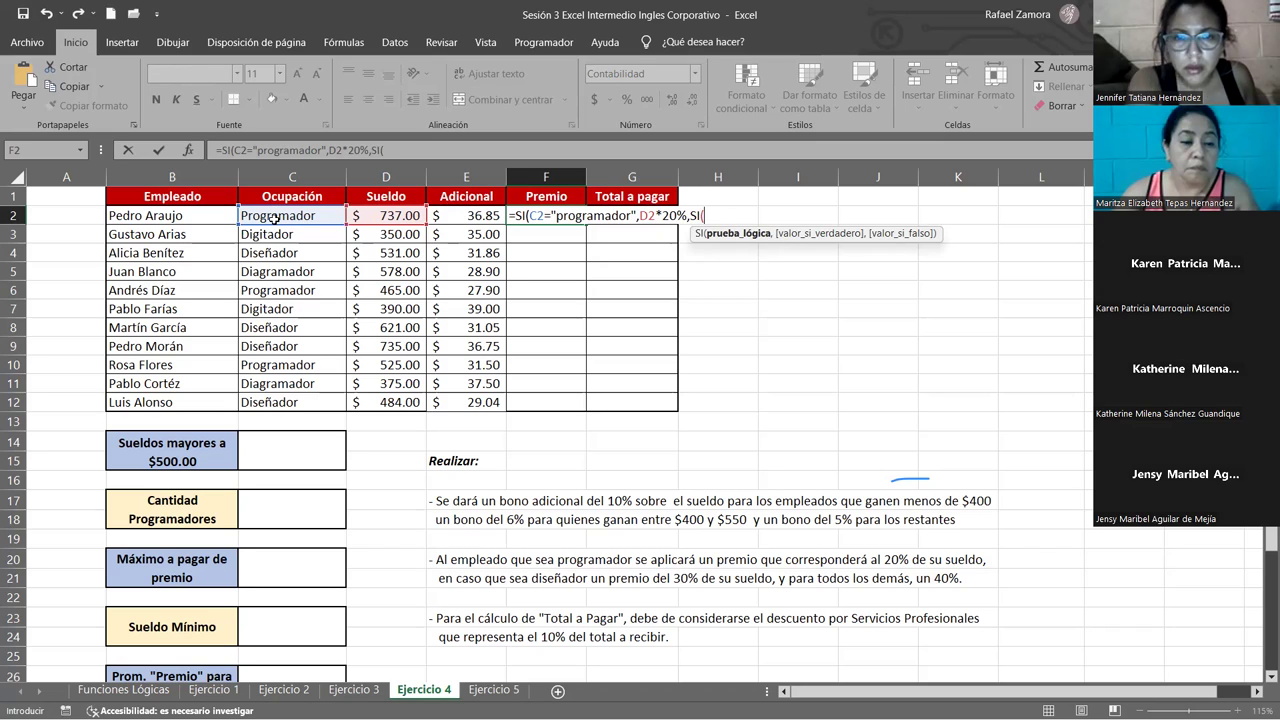
pyautogui.write('="Siseñador')
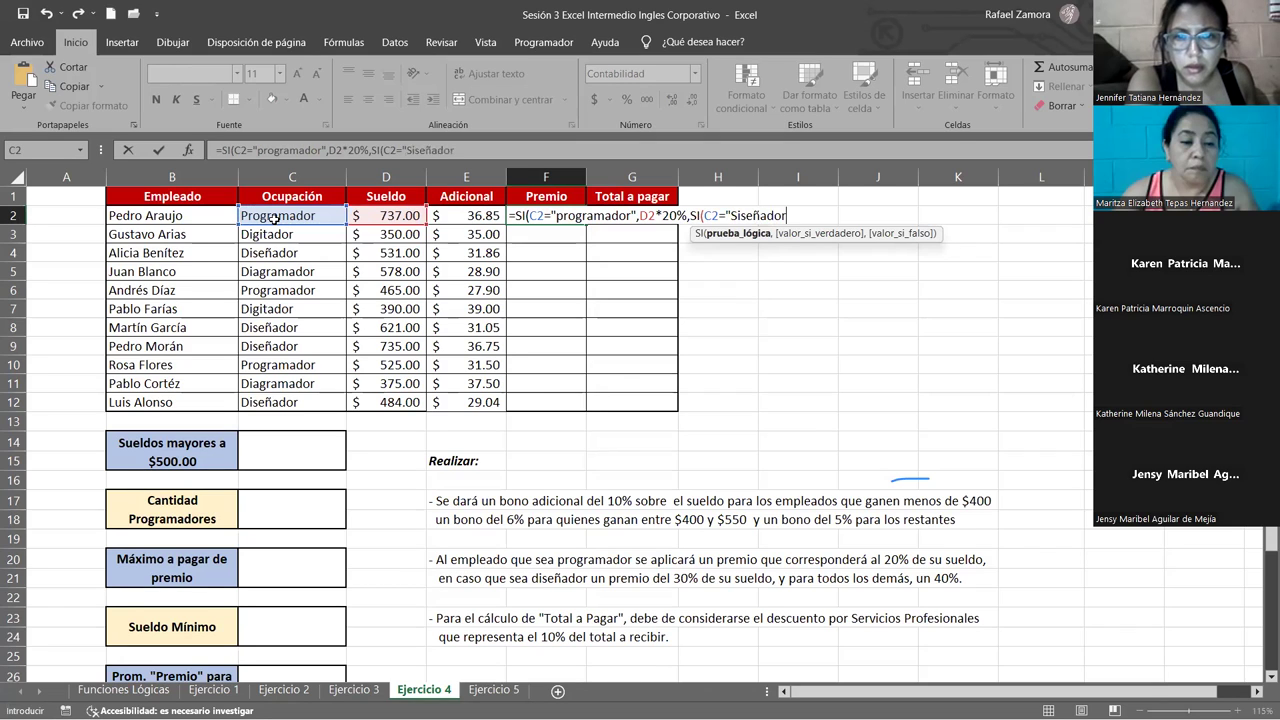
pyautogui.write('"')
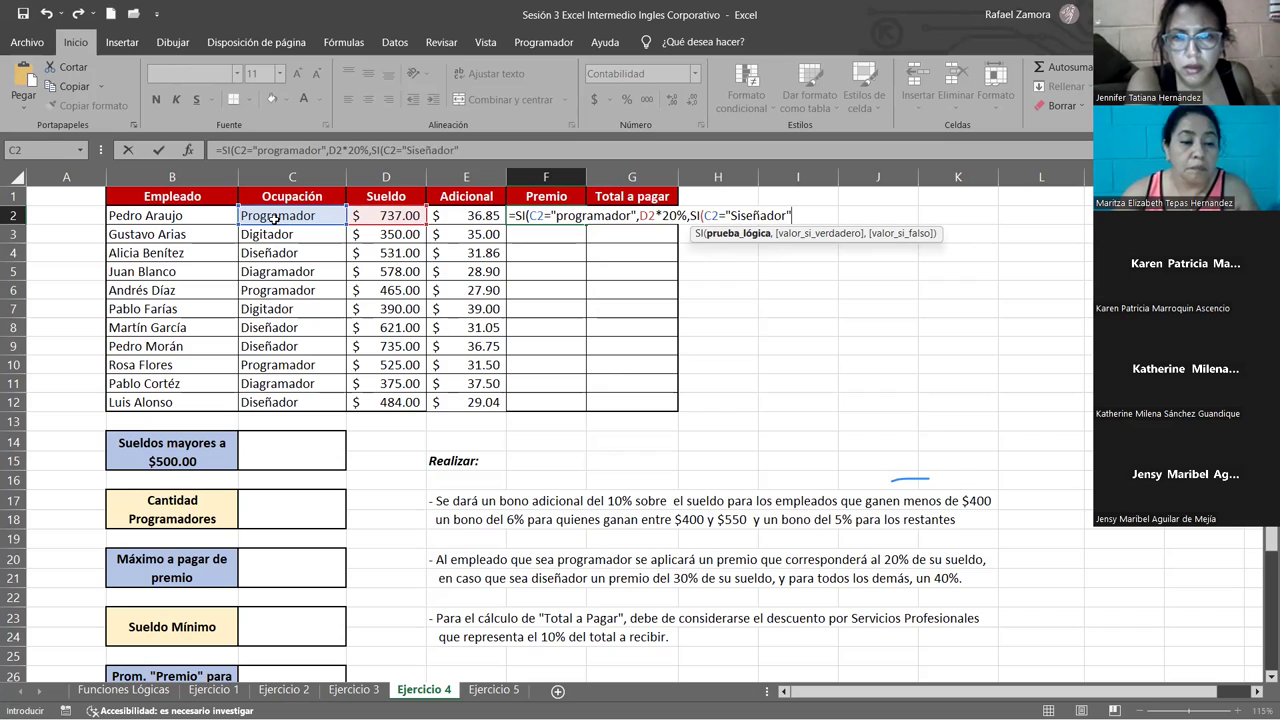
pyautogui.press('BackSpace')
pyautogui.press('BackSpace')
pyautogui.press('BackSpace')
pyautogui.press('BackSpace')
pyautogui.press('BackSpace')
pyautogui.press('BackSpace')
pyautogui.press('BackSpace')
pyautogui.press('BackSpace')
pyautogui.press('BackSpace')
pyautogui.press('BackSpace')
pyautogui.write('Diseñador')
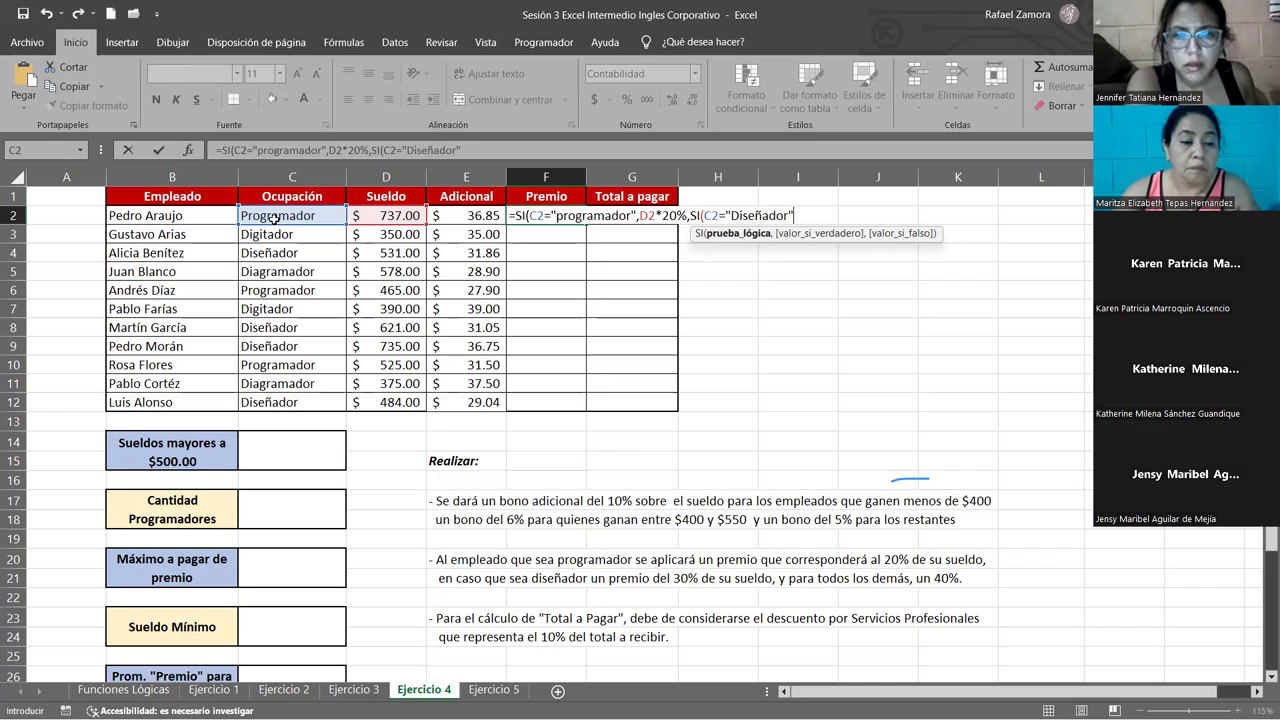
pyautogui.write(',')
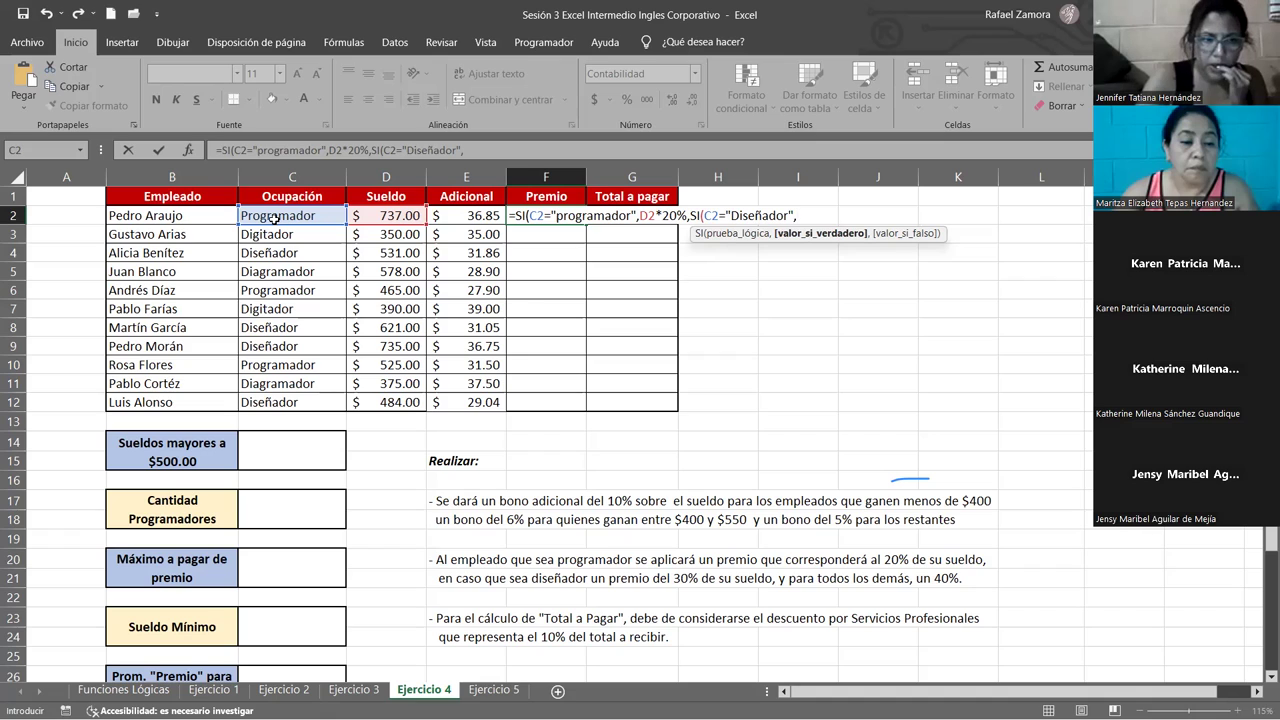
pyautogui.click(395, 214)
pyautogui.write('*30%')
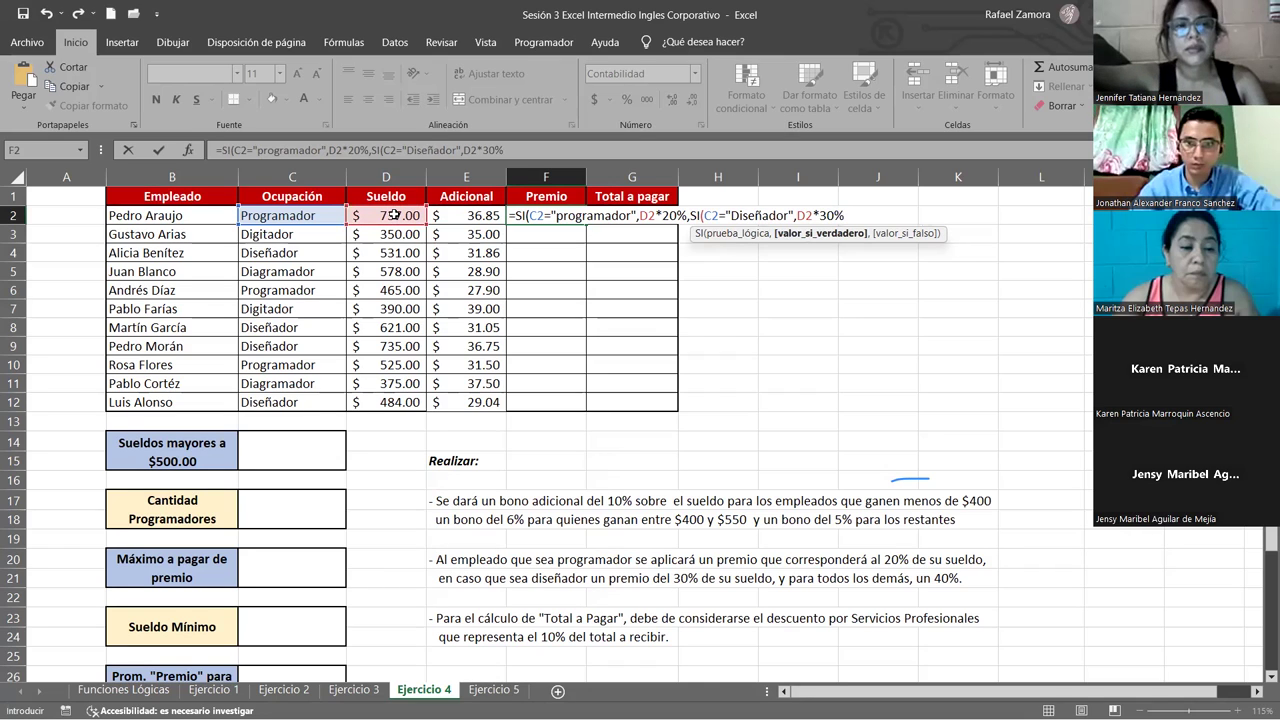
pyautogui.write(',')
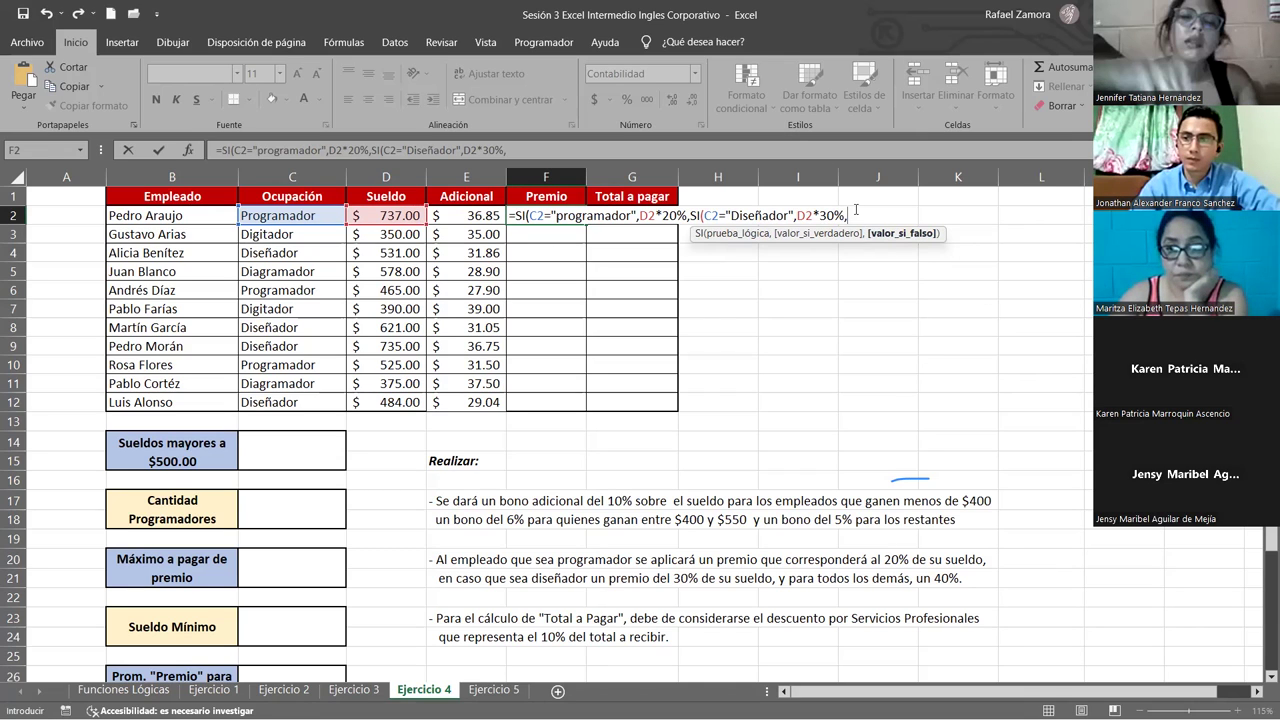
pyautogui.click(407, 215)
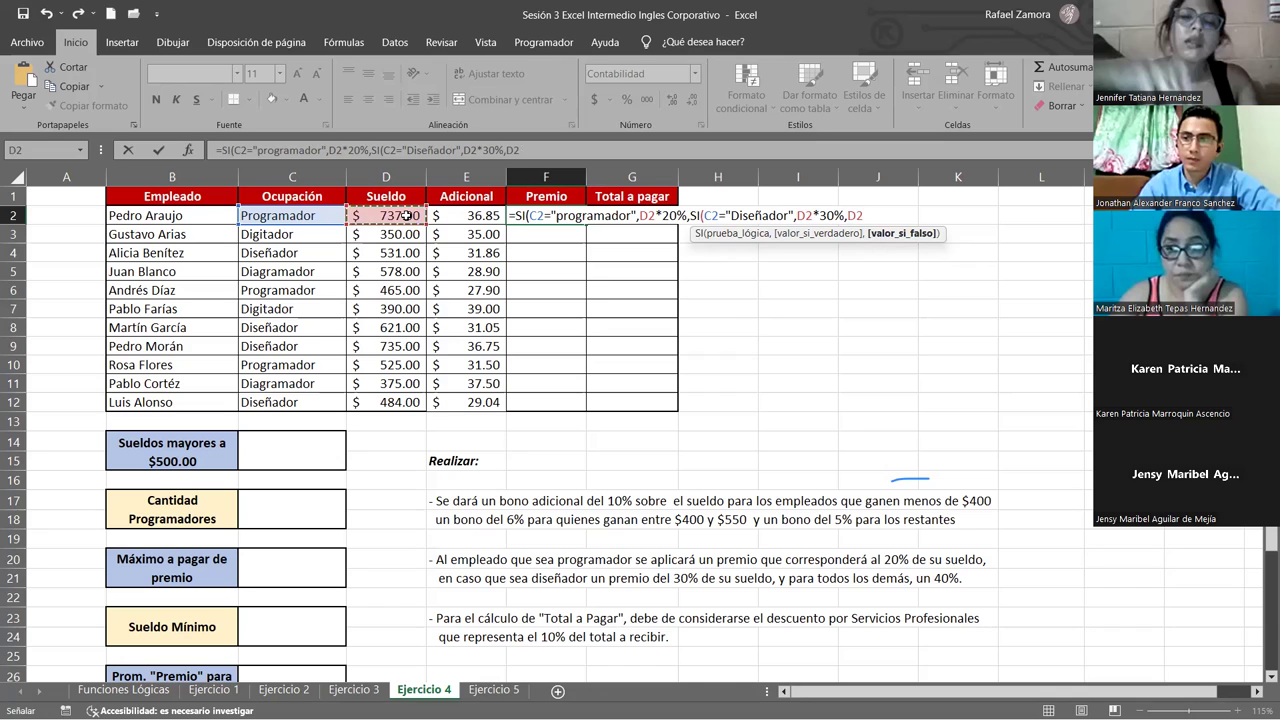
pyautogui.write('*40')
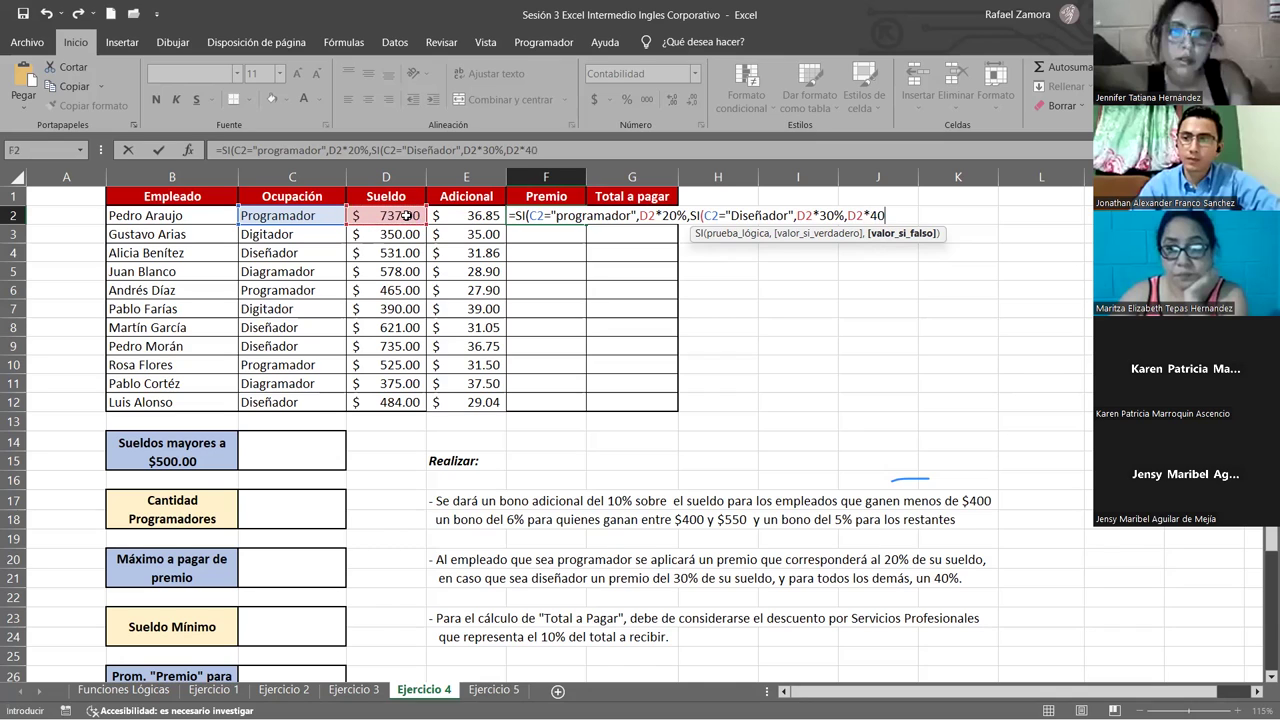
pyautogui.write('%')
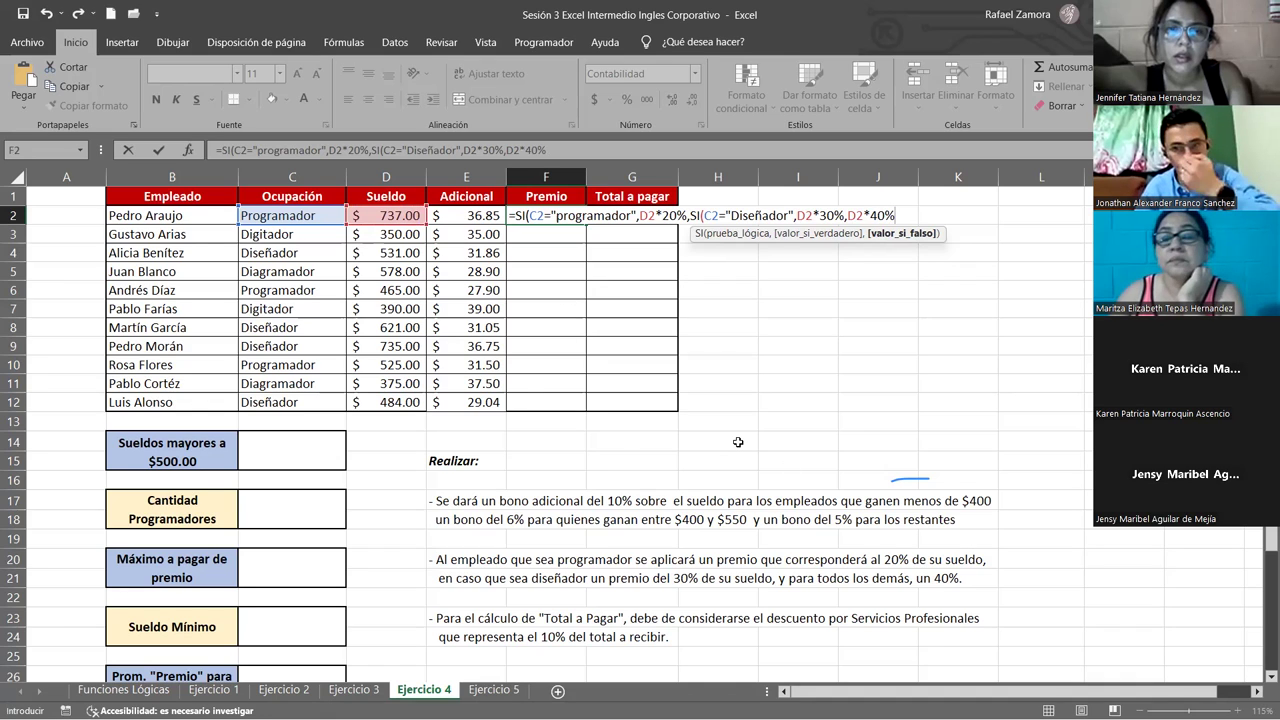
pyautogui.write(')')
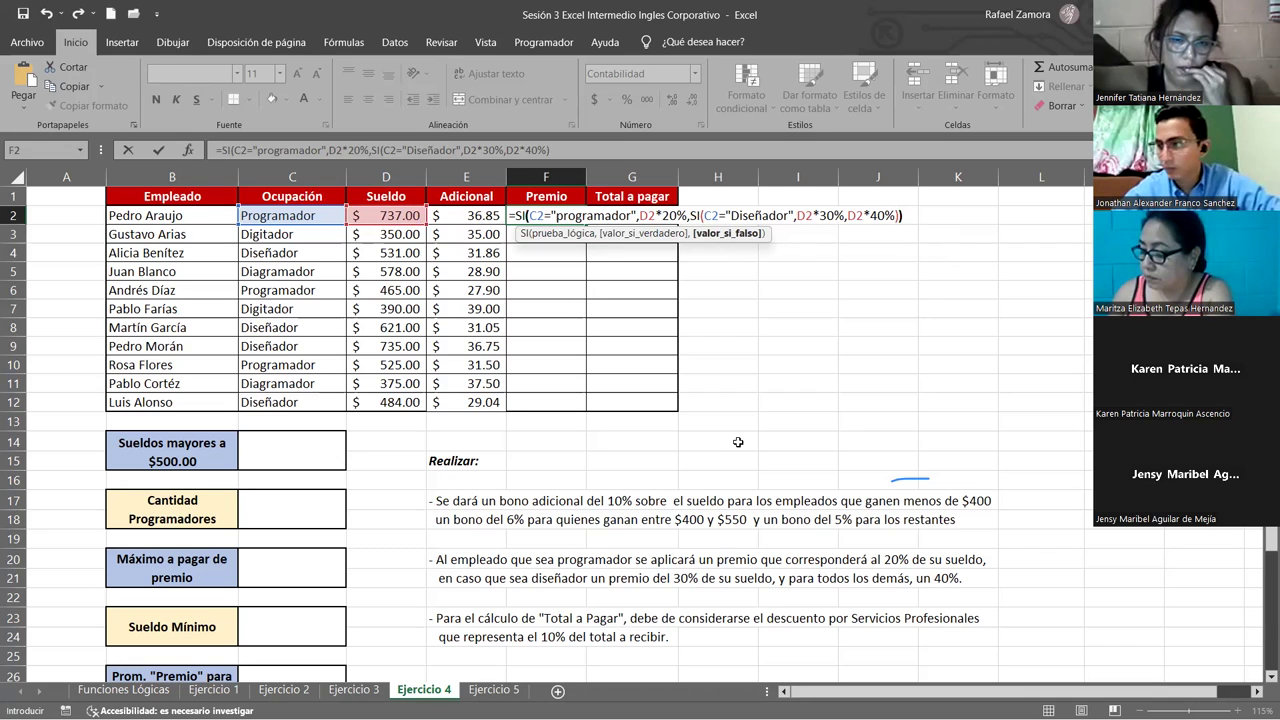
pyautogui.write(')')
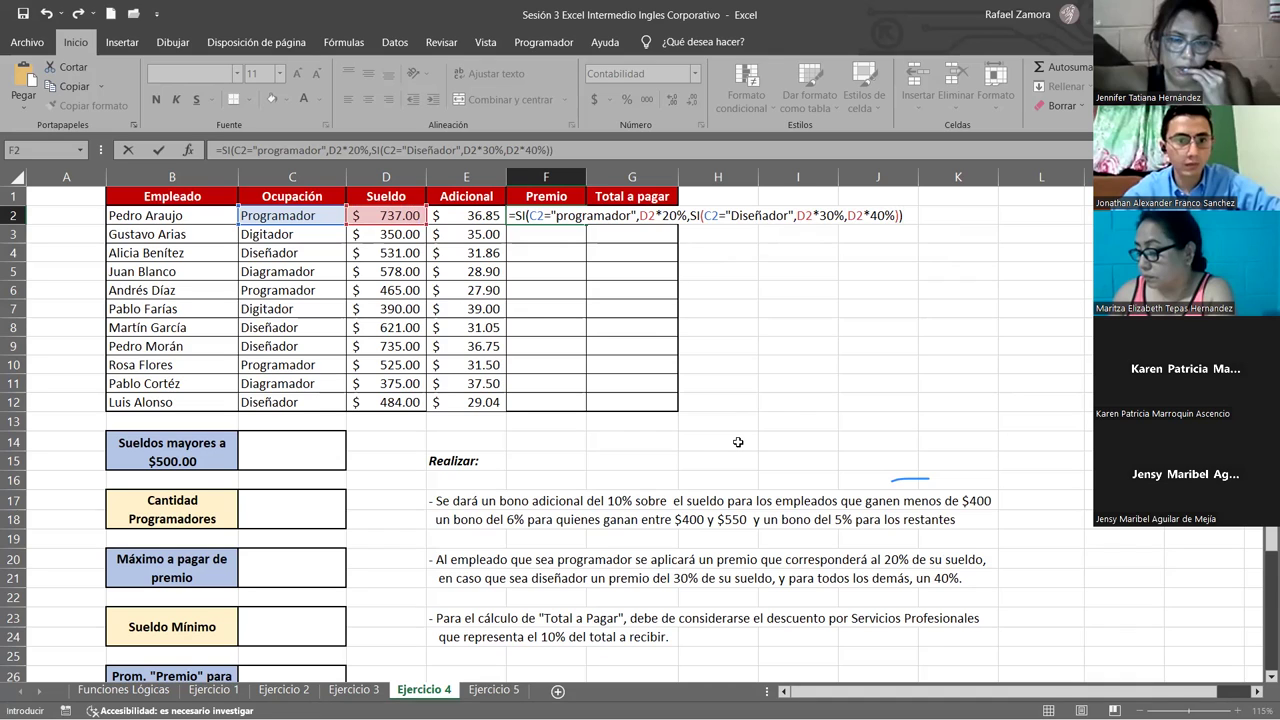
# - Enter the Premio formula and fill it down to F12
pyautogui.press('Return')
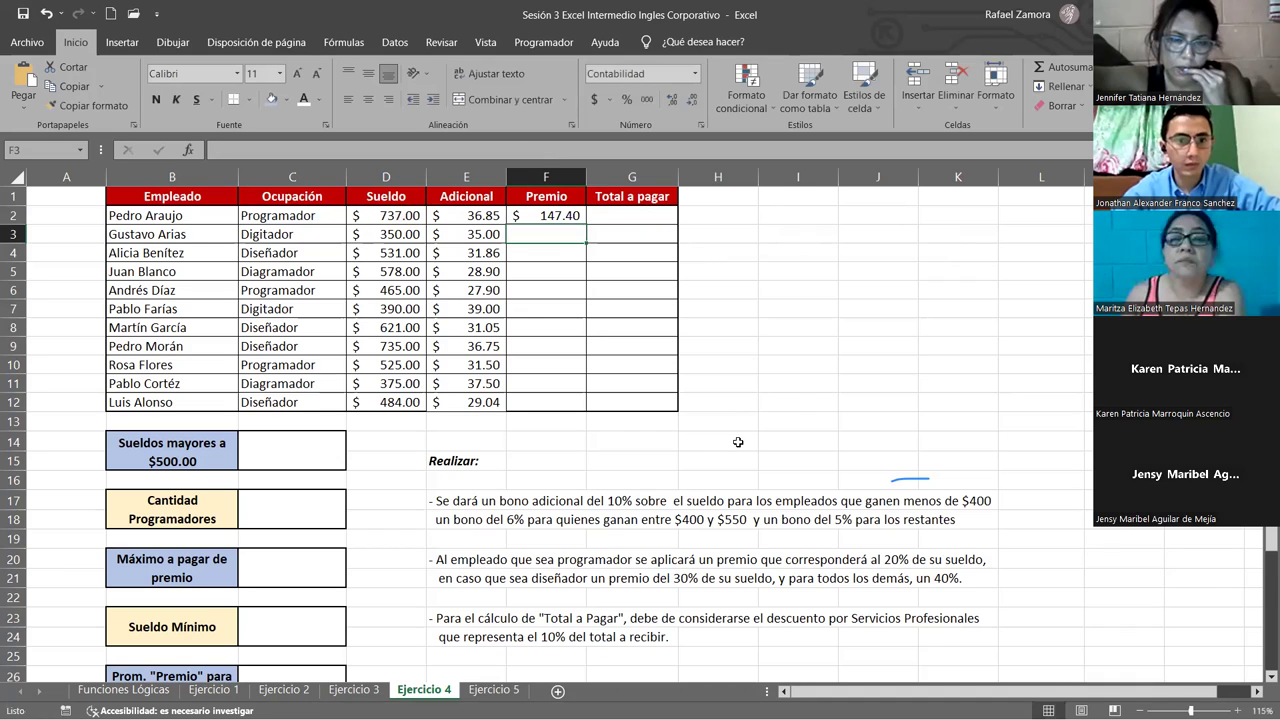
pyautogui.click(572, 215)
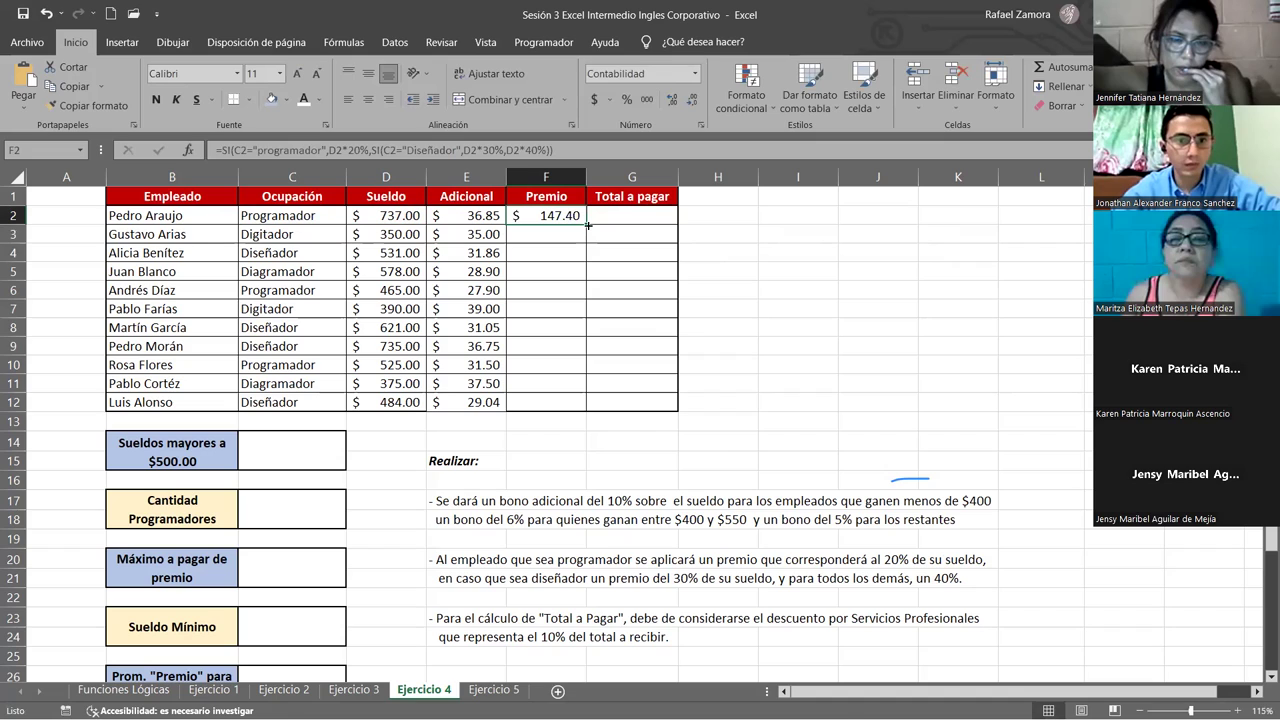
pyautogui.doubleClick(588, 225)
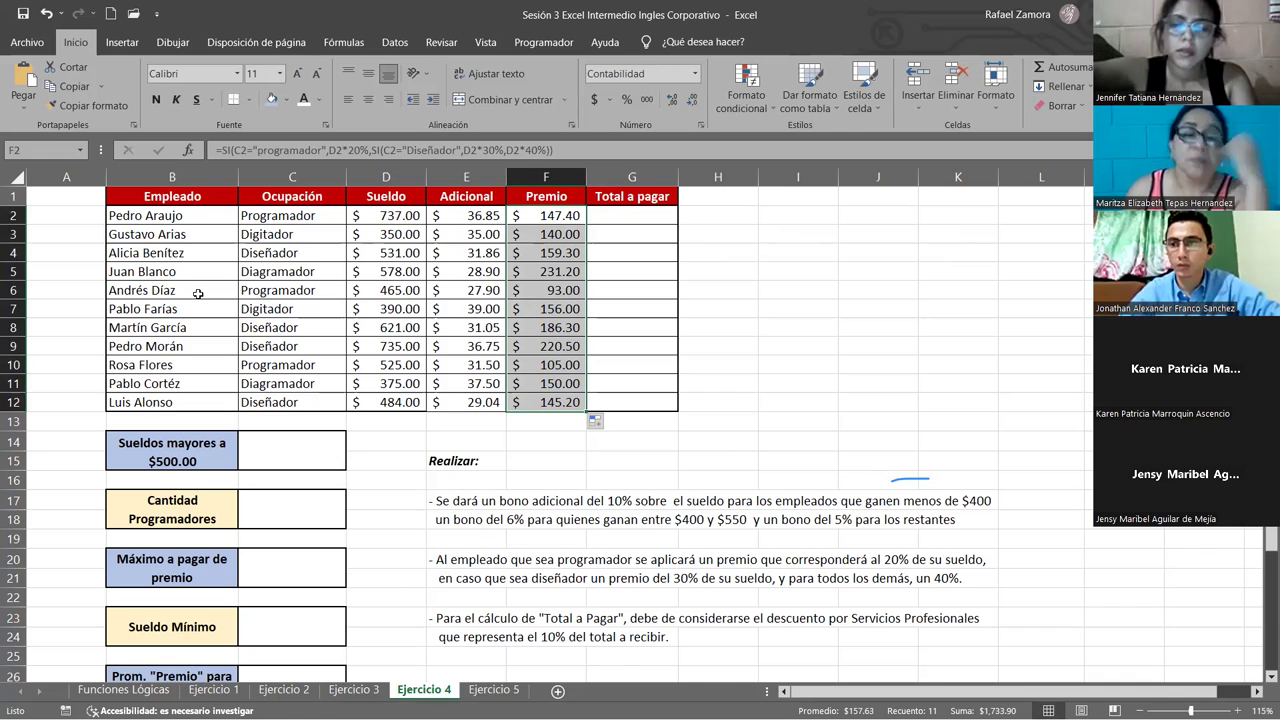
# - Test the formula by changing C3 to Programador, then undo back to Digitador
pyautogui.click(309, 228)
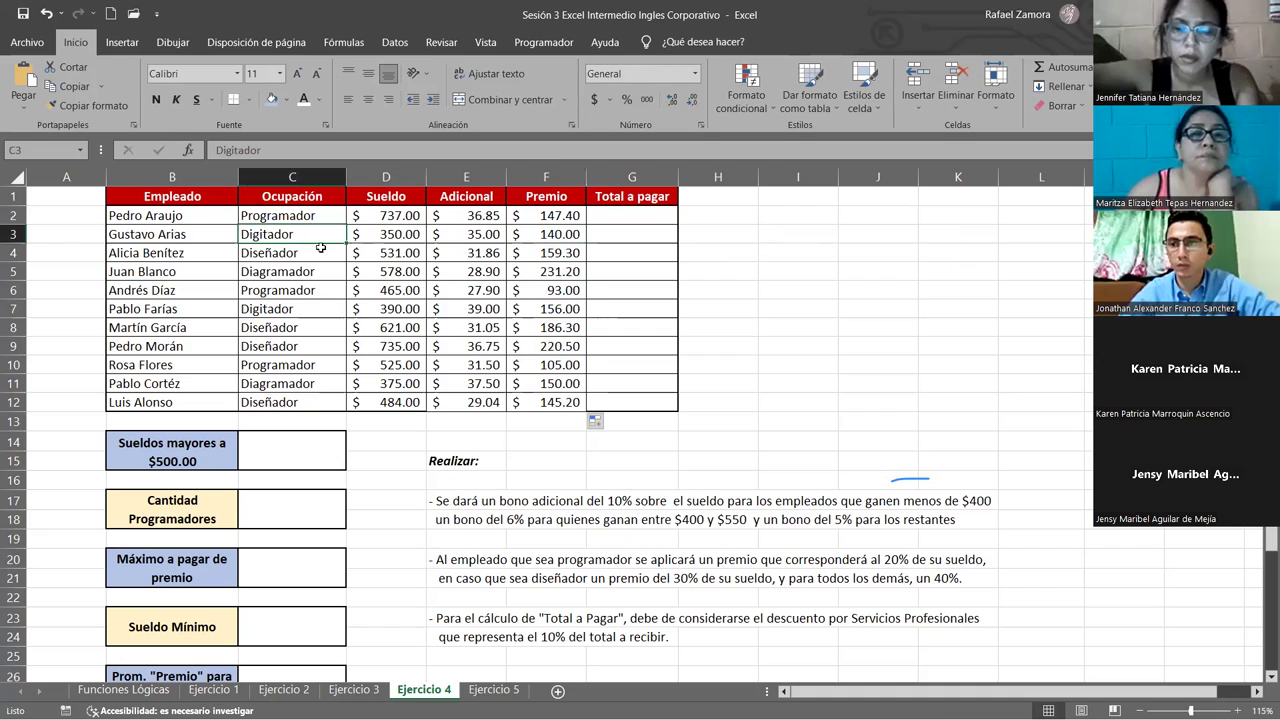
pyautogui.write('P')
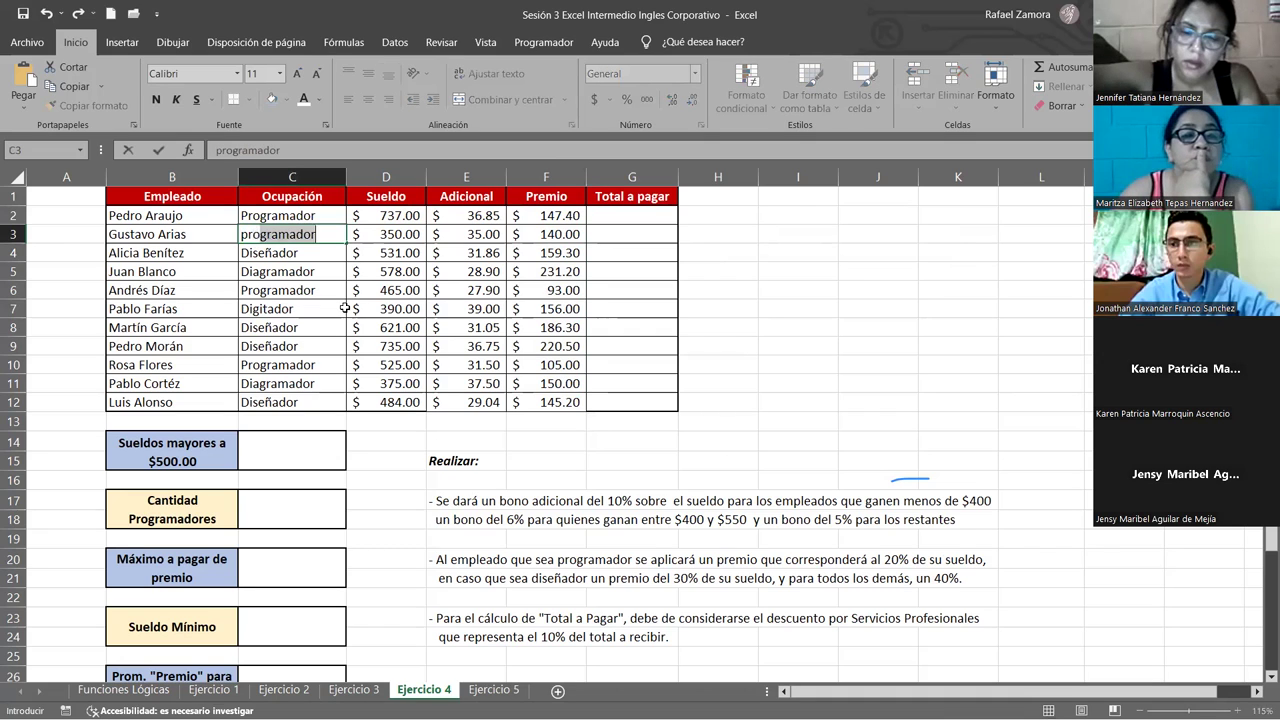
pyautogui.press('Return')
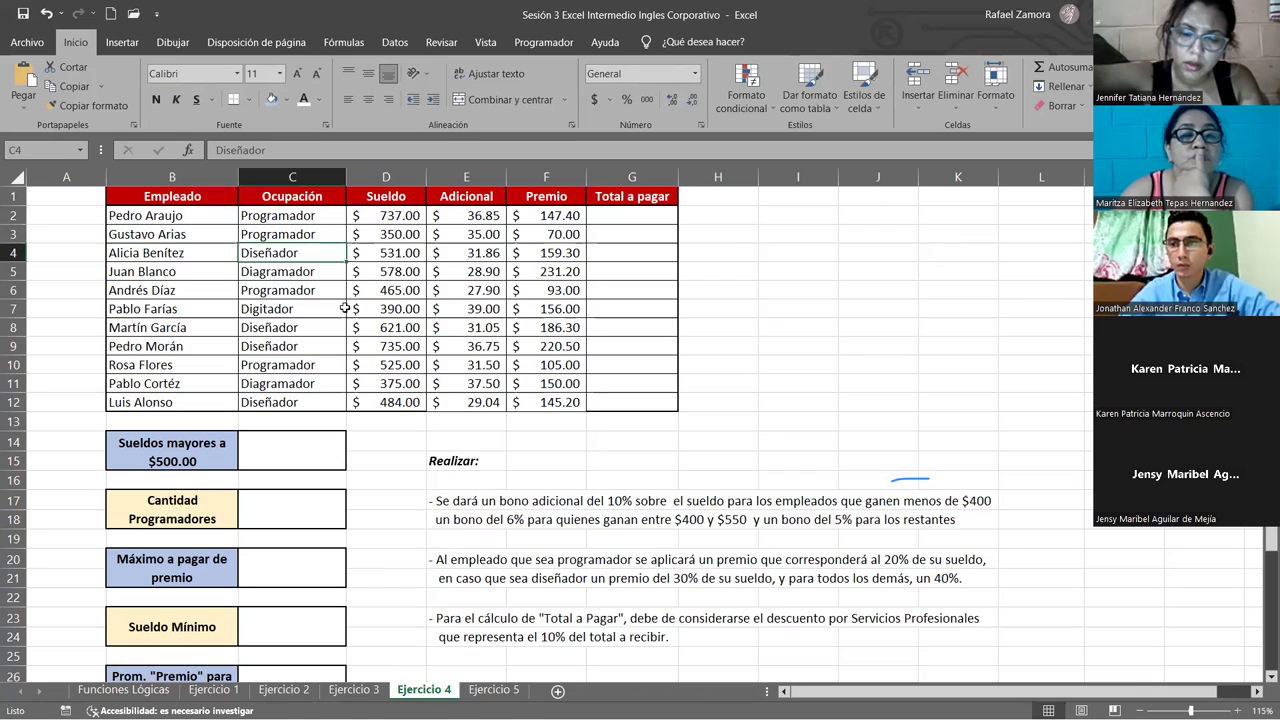
pyautogui.hotkey('ctrl', 'z')
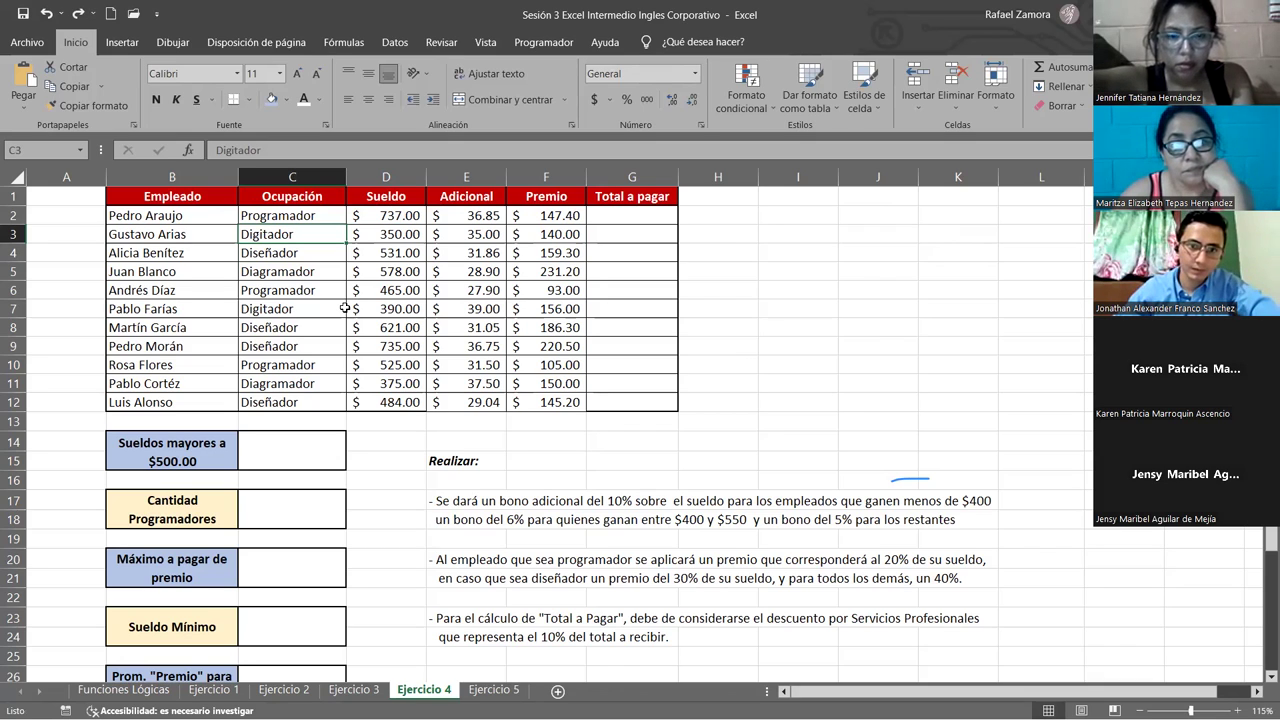
pyautogui.click(780, 287)
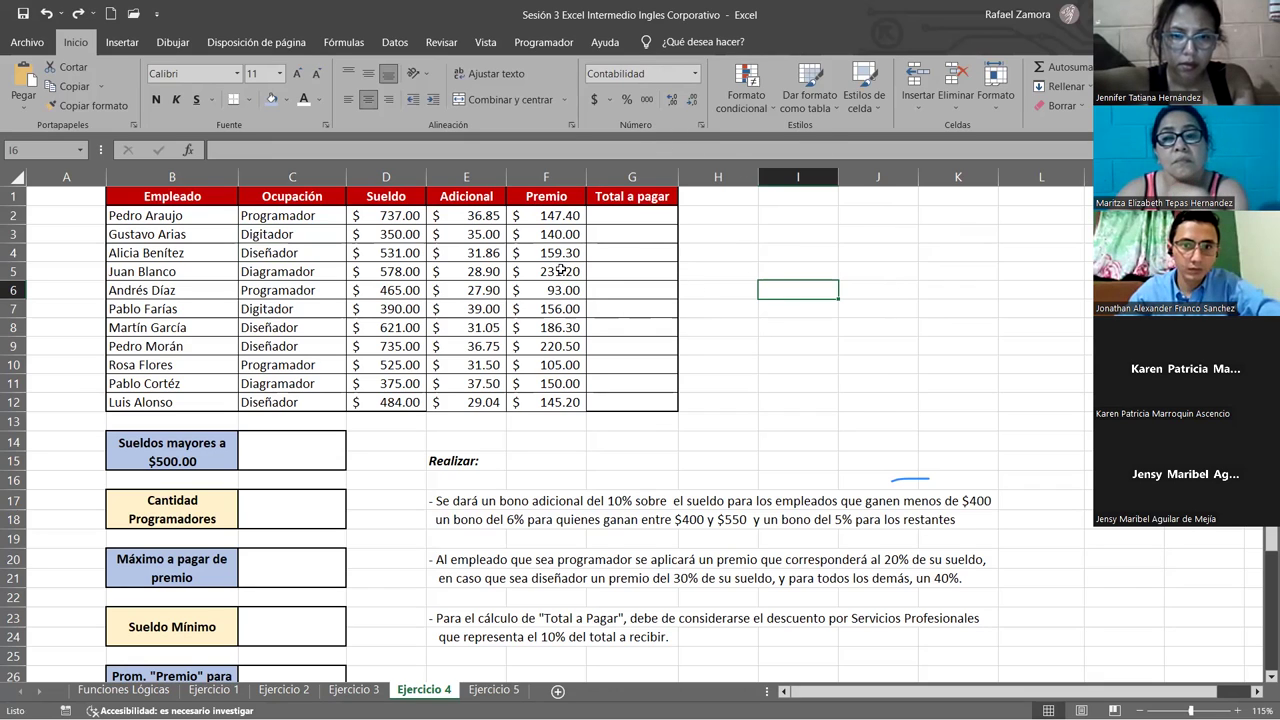
pyautogui.click(664, 249)
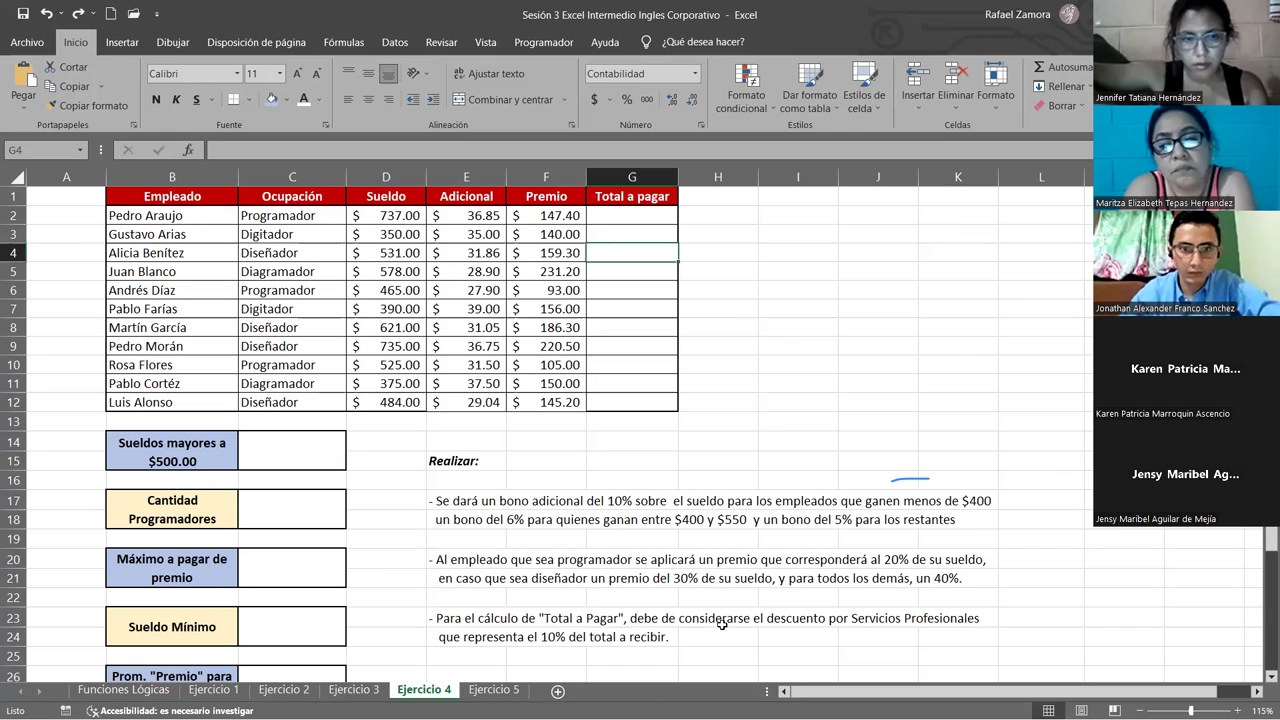
pyautogui.click(722, 624)
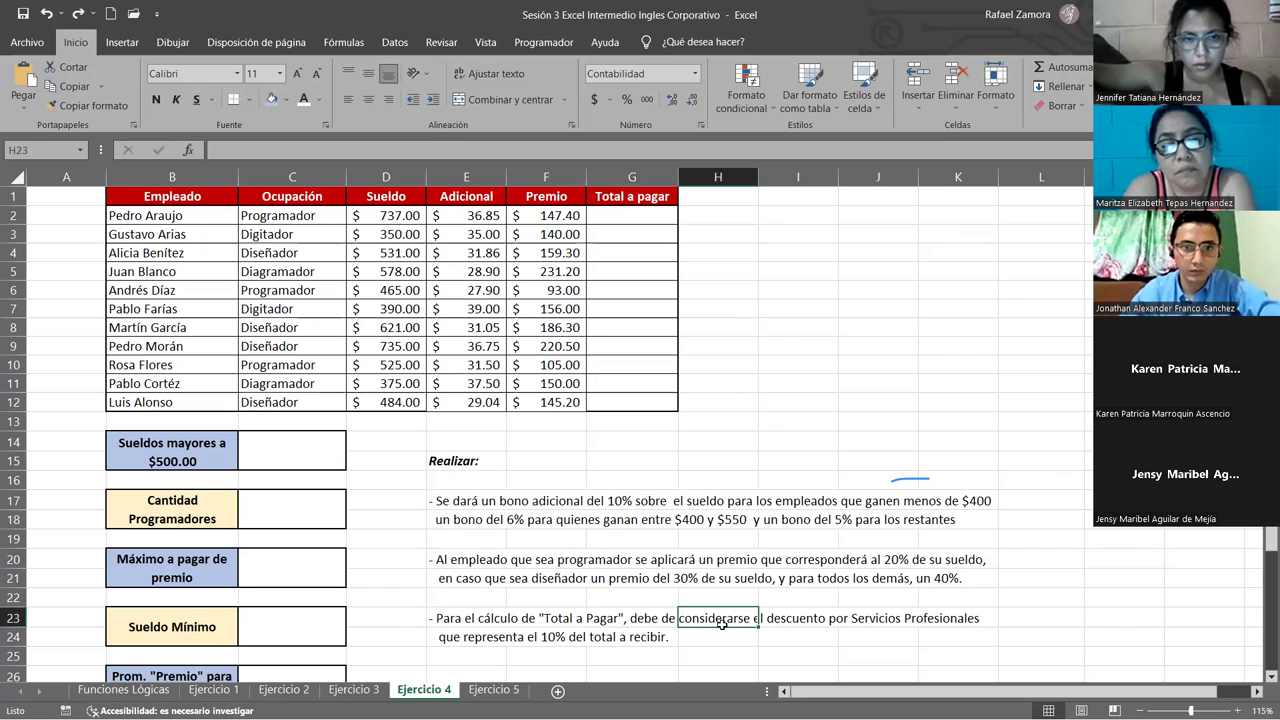
pyautogui.rightClick(722, 624)
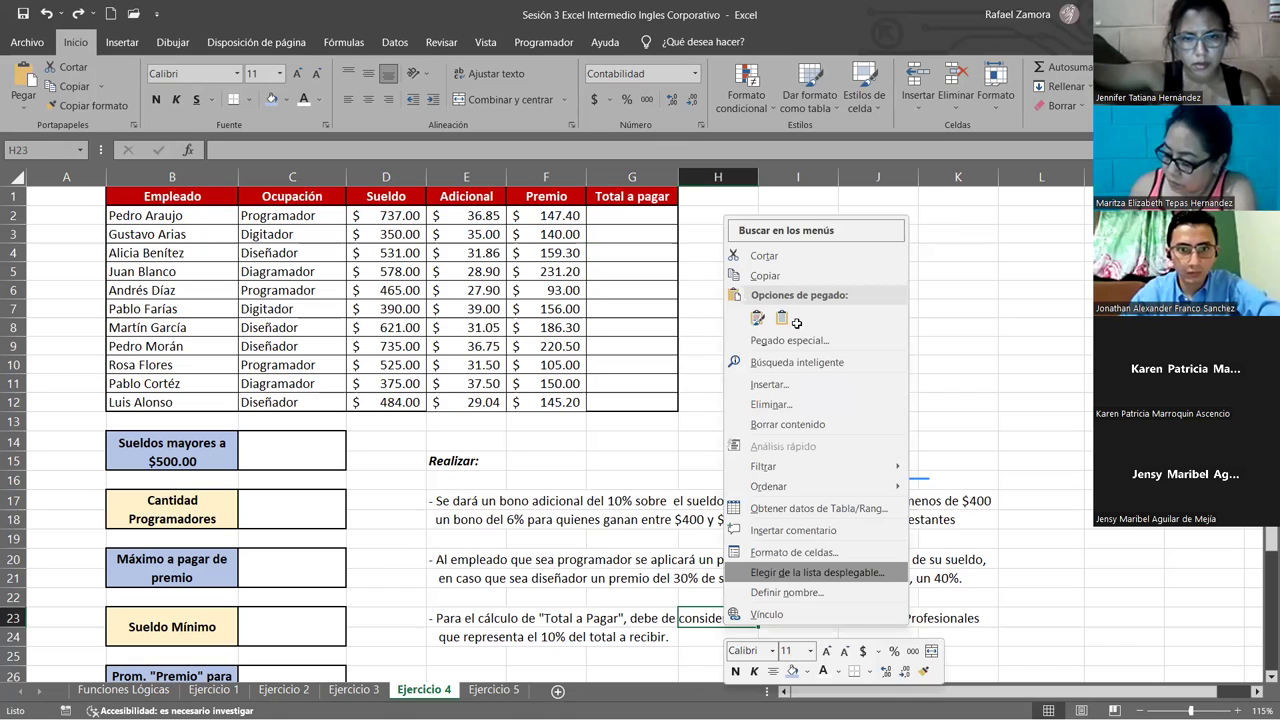
pyautogui.press('Escape')
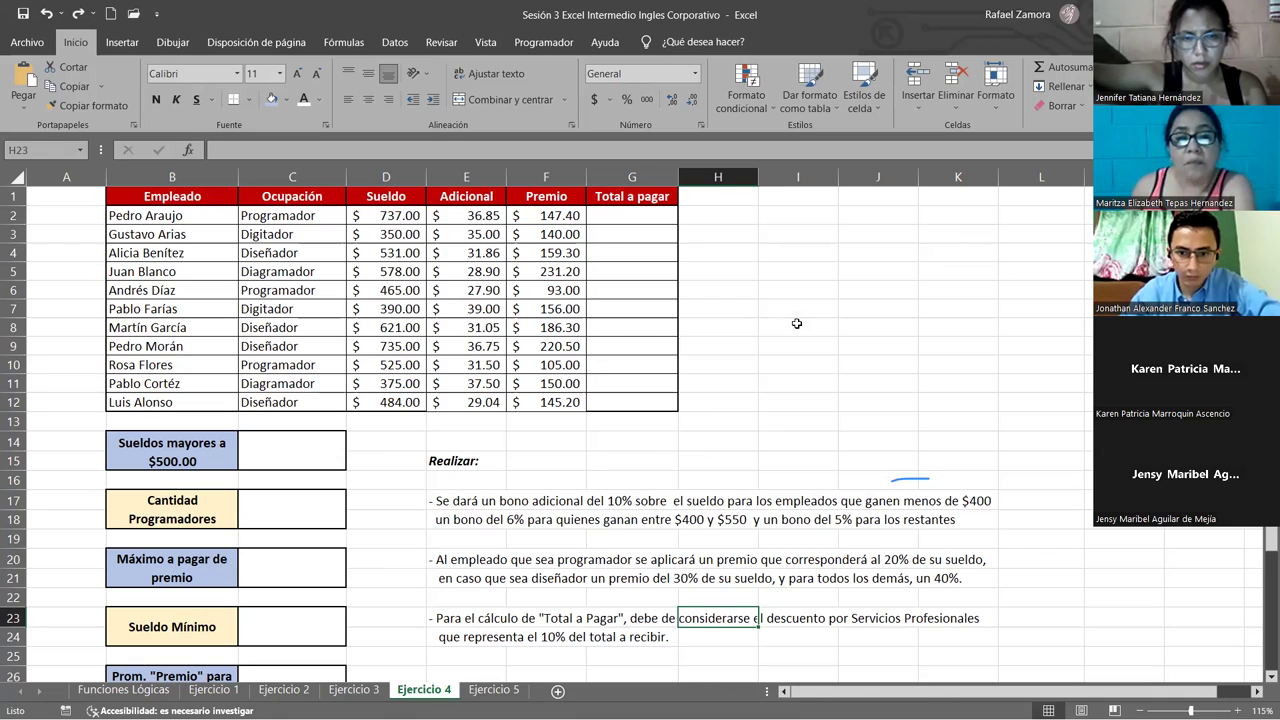
pyautogui.click(655, 217)
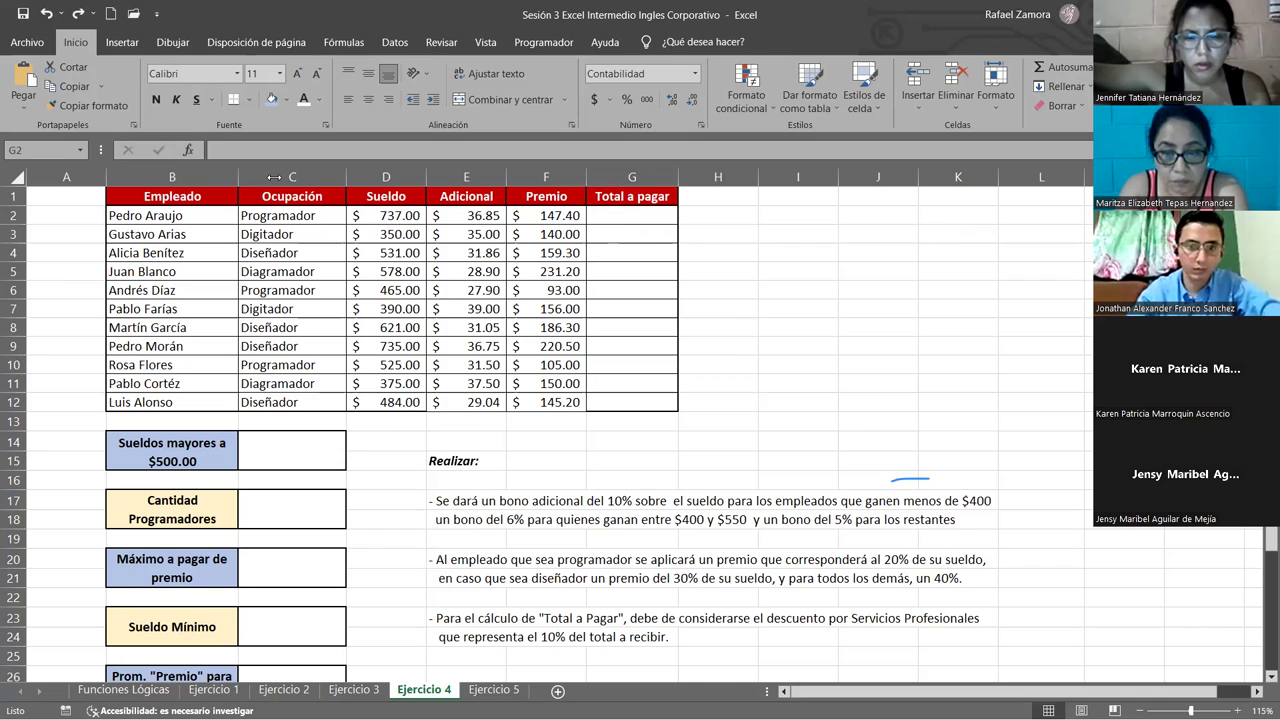
pyautogui.click(657, 213)
pyautogui.write('=')
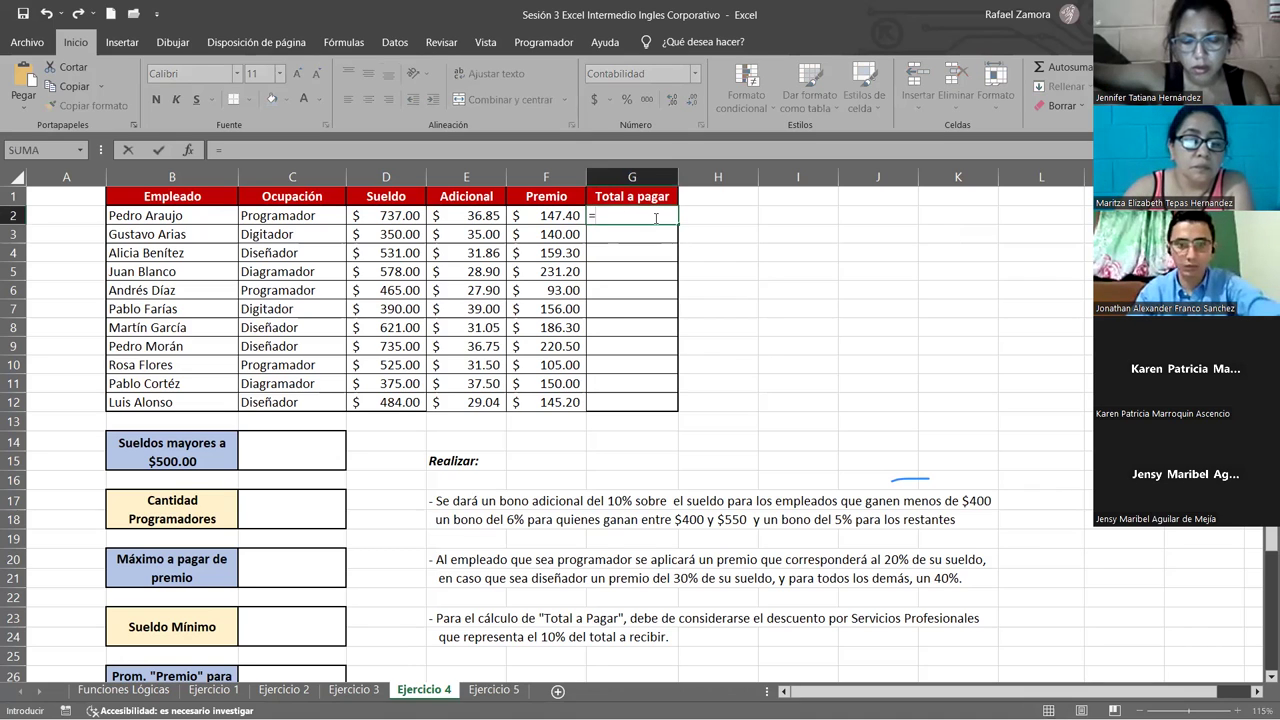
pyautogui.write('SUMA(')
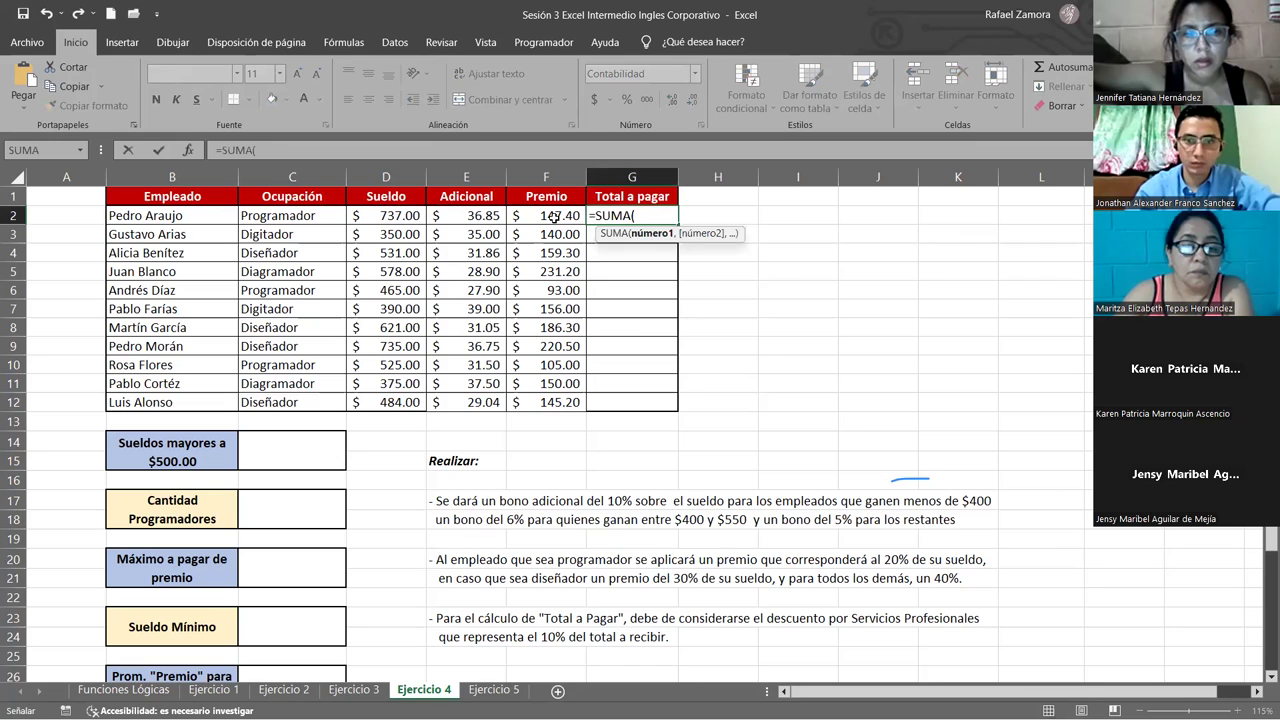
pyautogui.moveTo(386, 215); pyautogui.dragTo(554, 216)
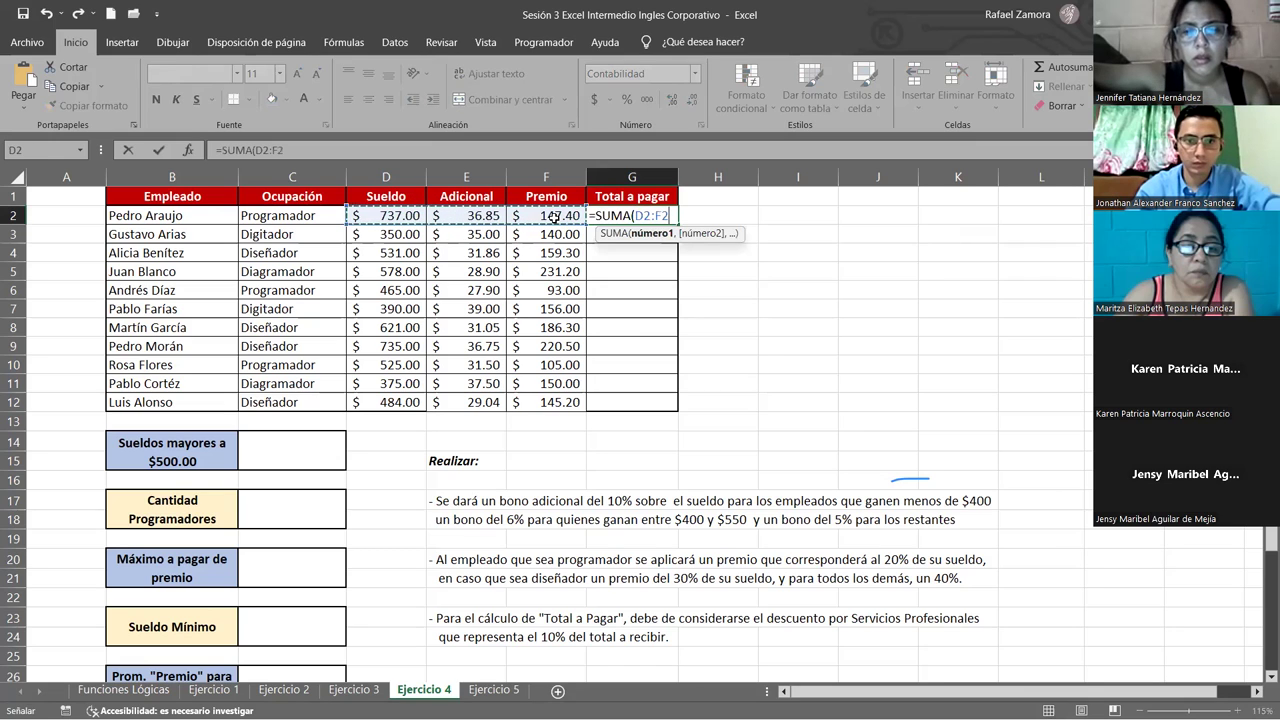
pyautogui.write(')')
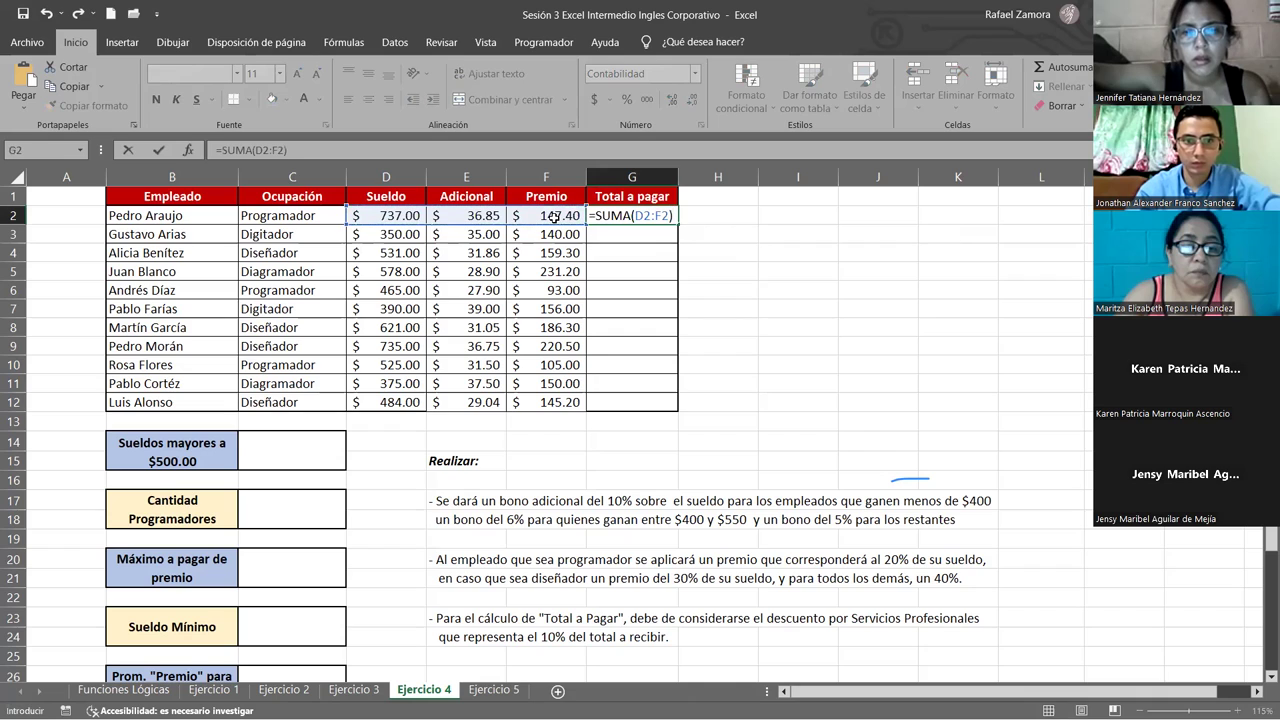
pyautogui.write('-')
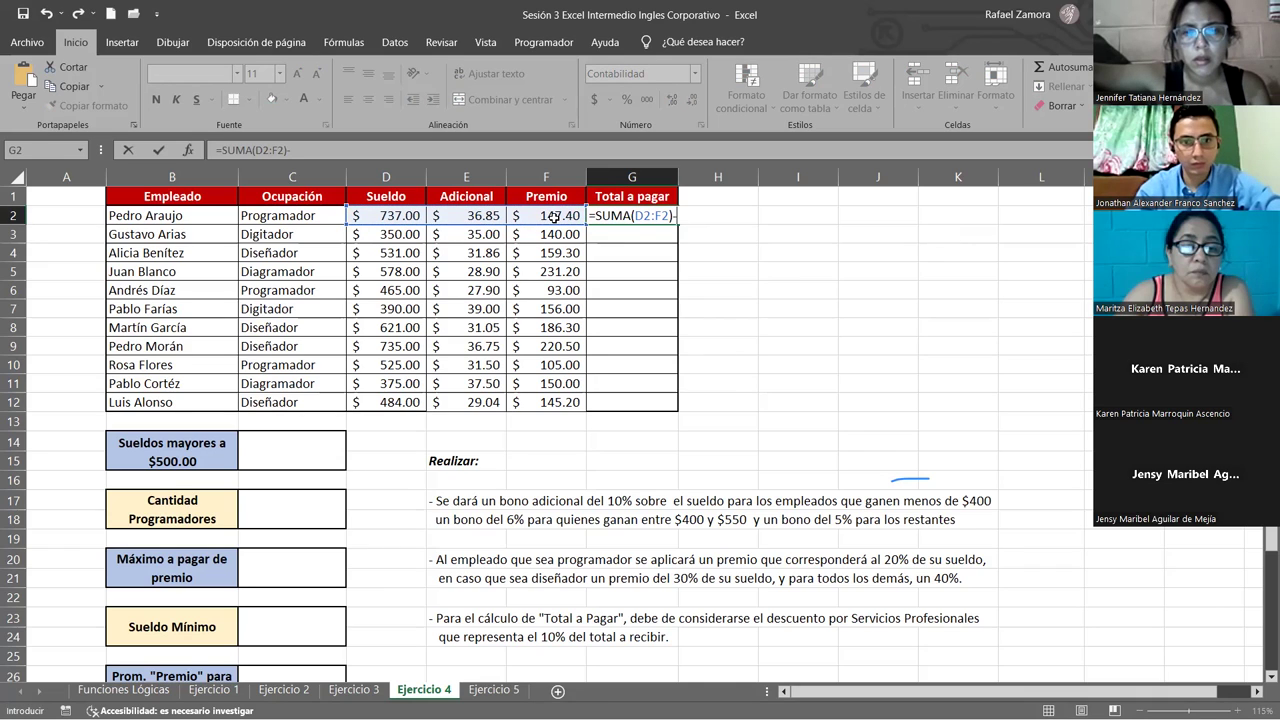
pyautogui.write('SUMA(')
pyautogui.click(395, 216)
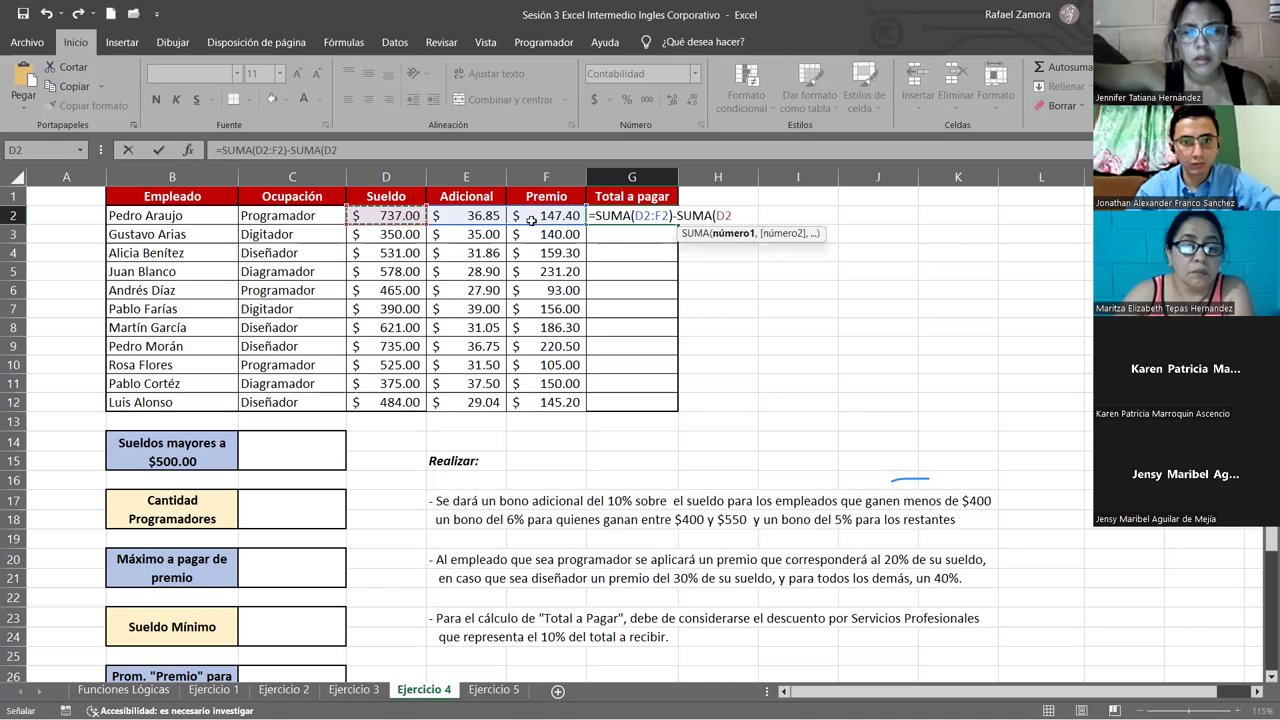
pyautogui.moveTo(531, 220); pyautogui.dragTo(533, 224)
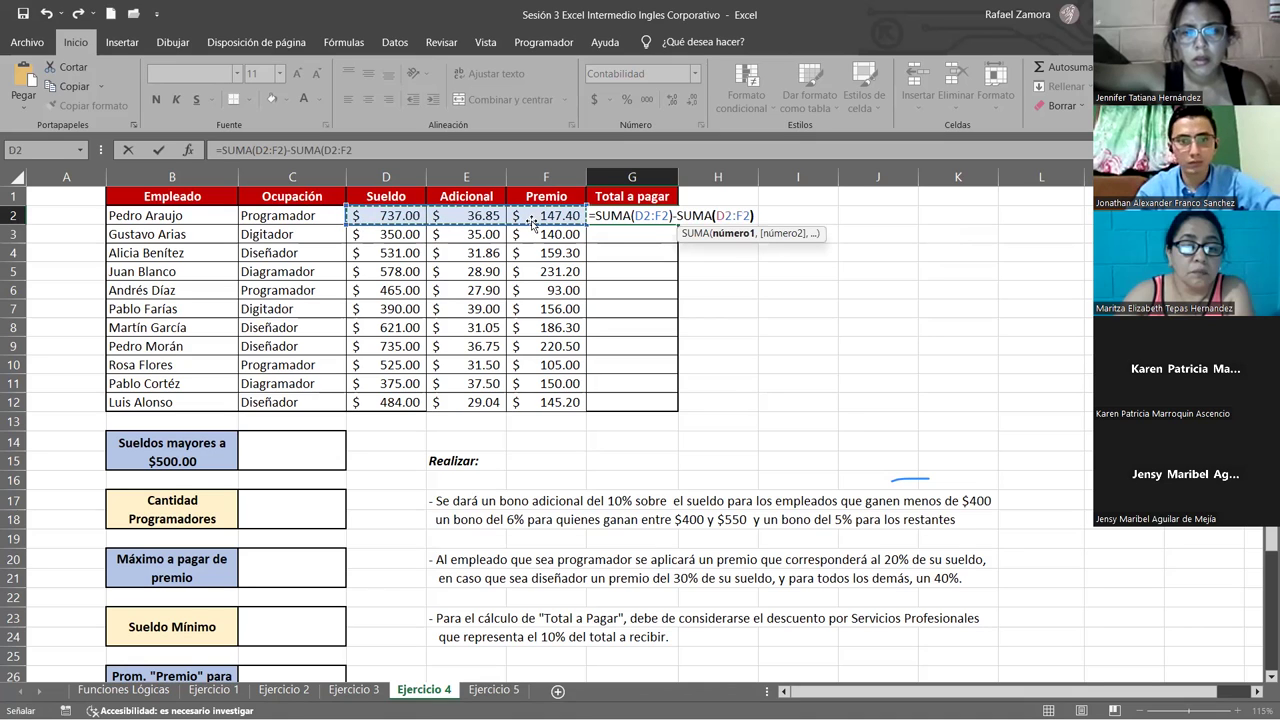
pyautogui.write(')*10%')
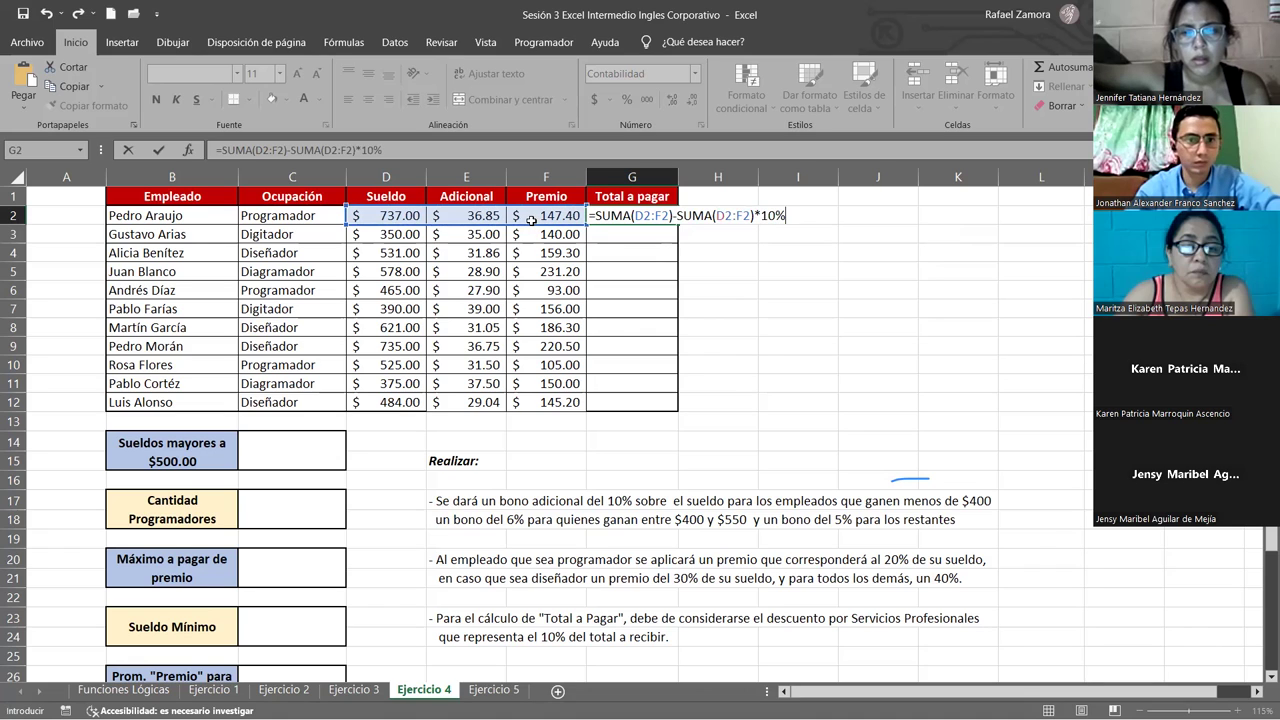
pyautogui.press('Return')
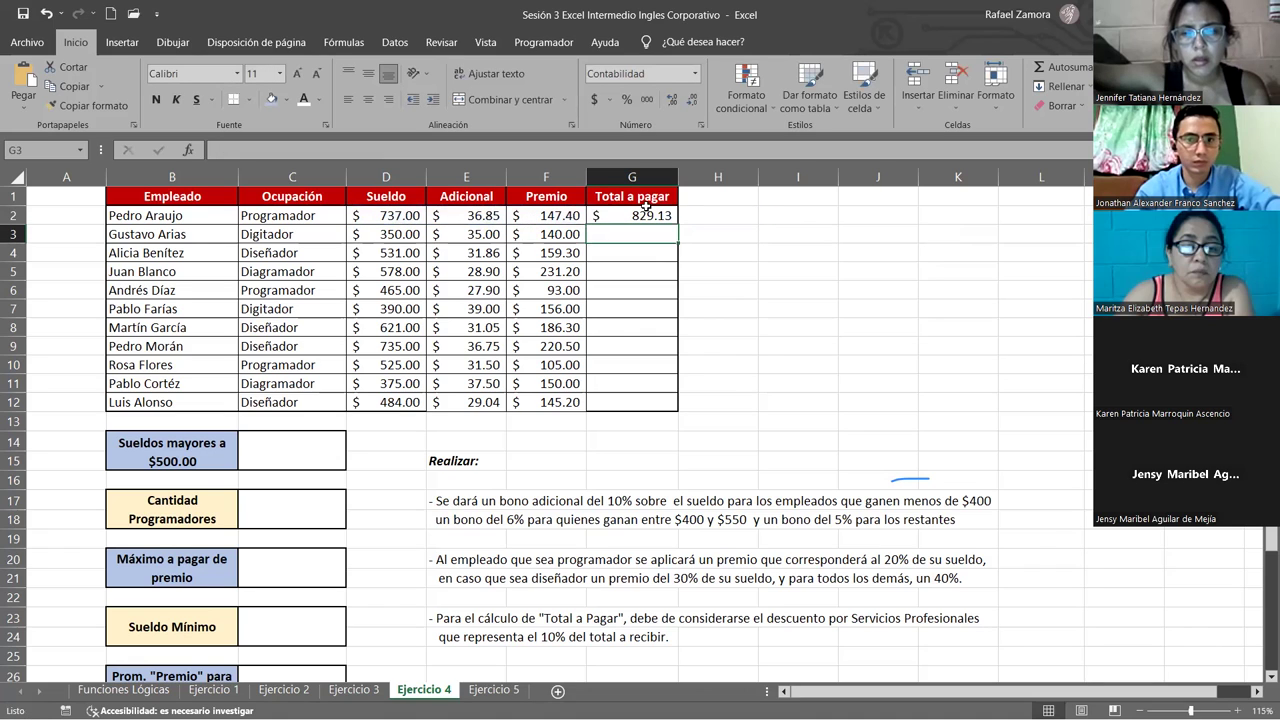
pyautogui.click(672, 216)
pyautogui.doubleClick(677, 224)
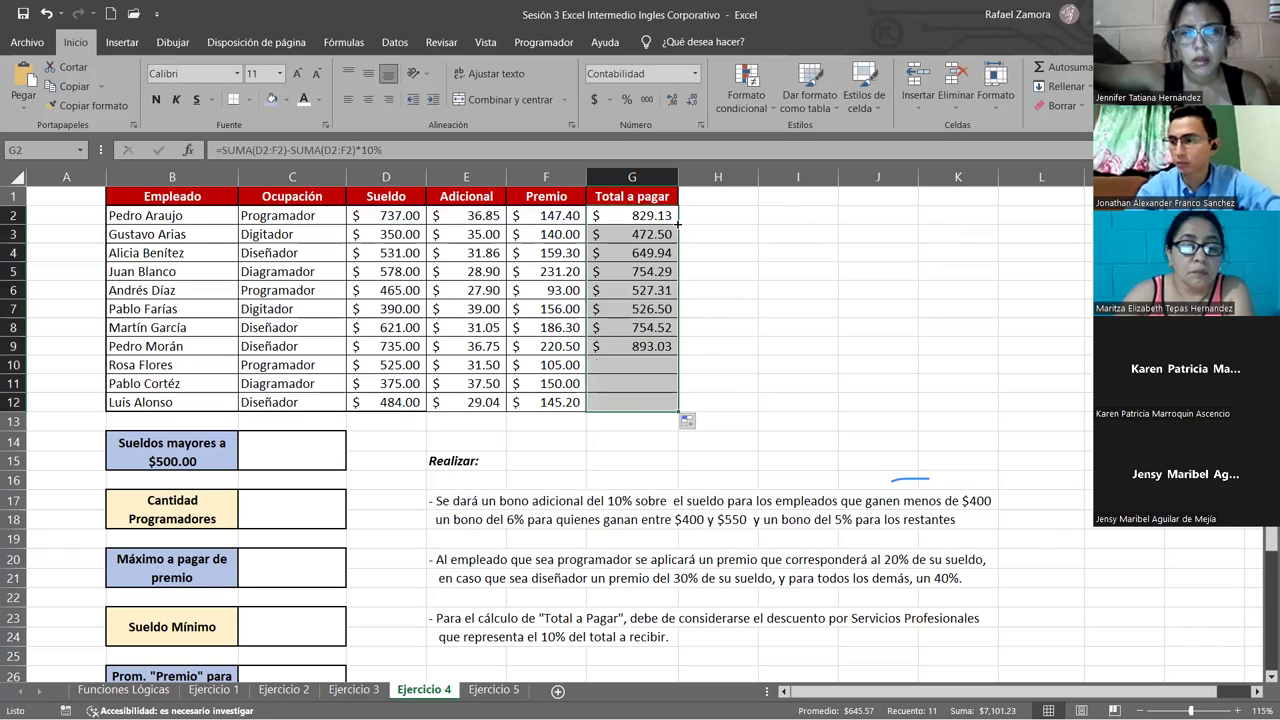
pyautogui.click(750, 325)
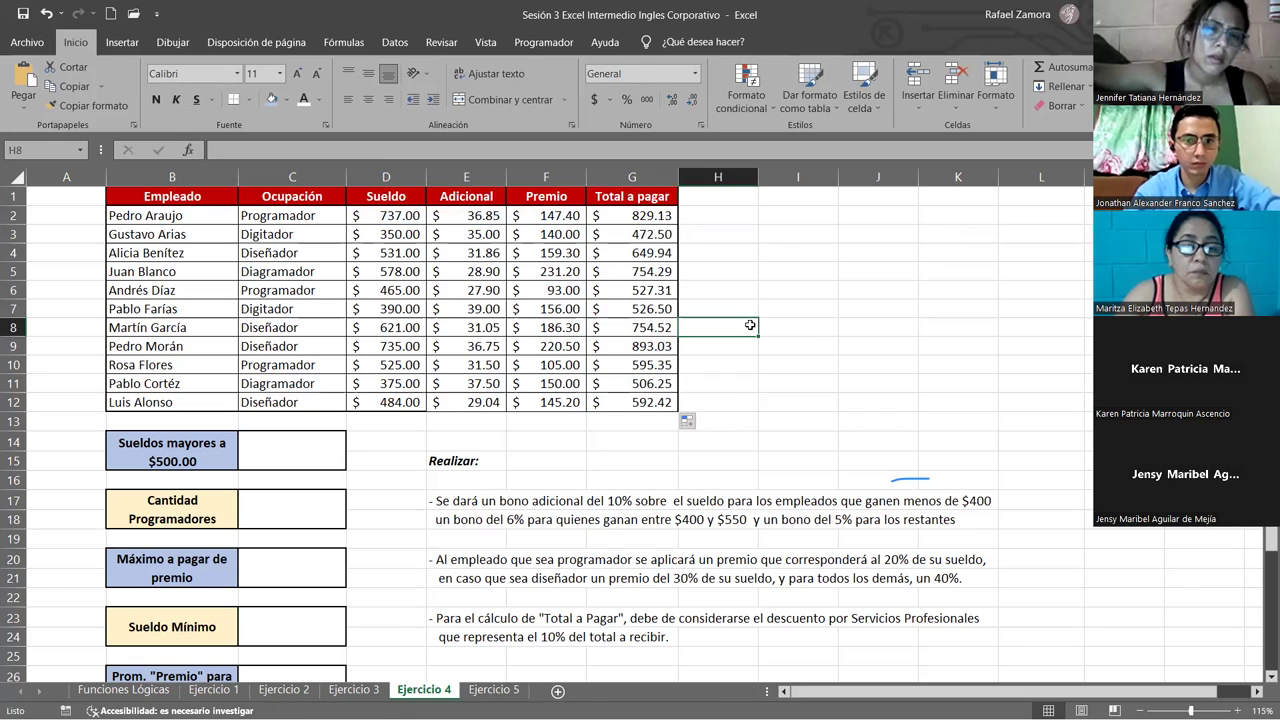
pyautogui.click(825, 215)
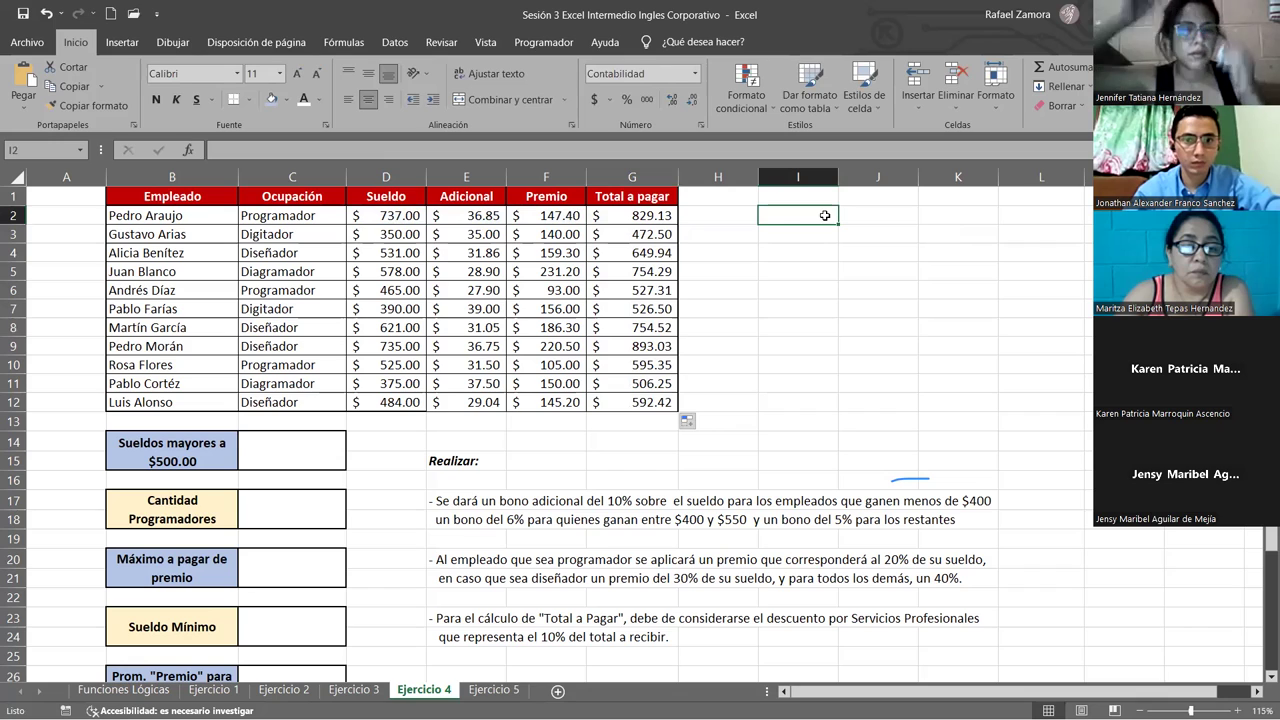
pyautogui.write('=')
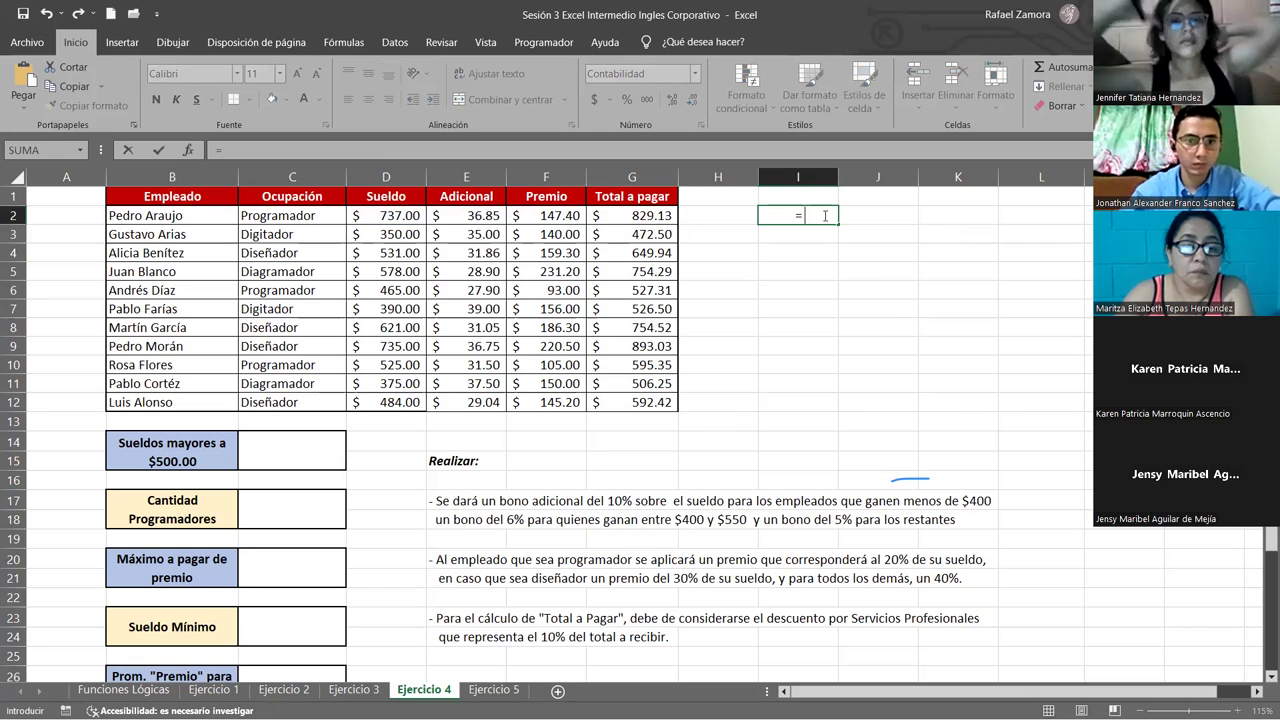
pyautogui.write('SUMA(')
pyautogui.click(395, 215)
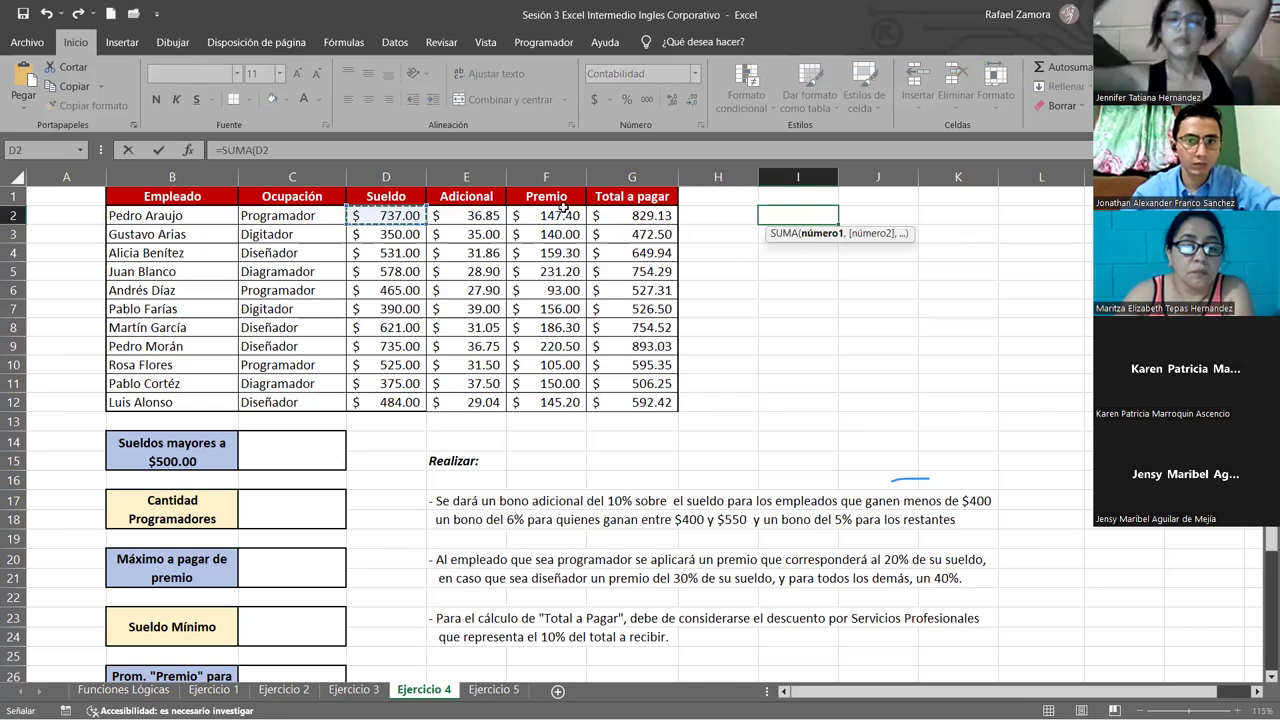
pyautogui.moveTo(563, 207); pyautogui.dragTo(566, 212)
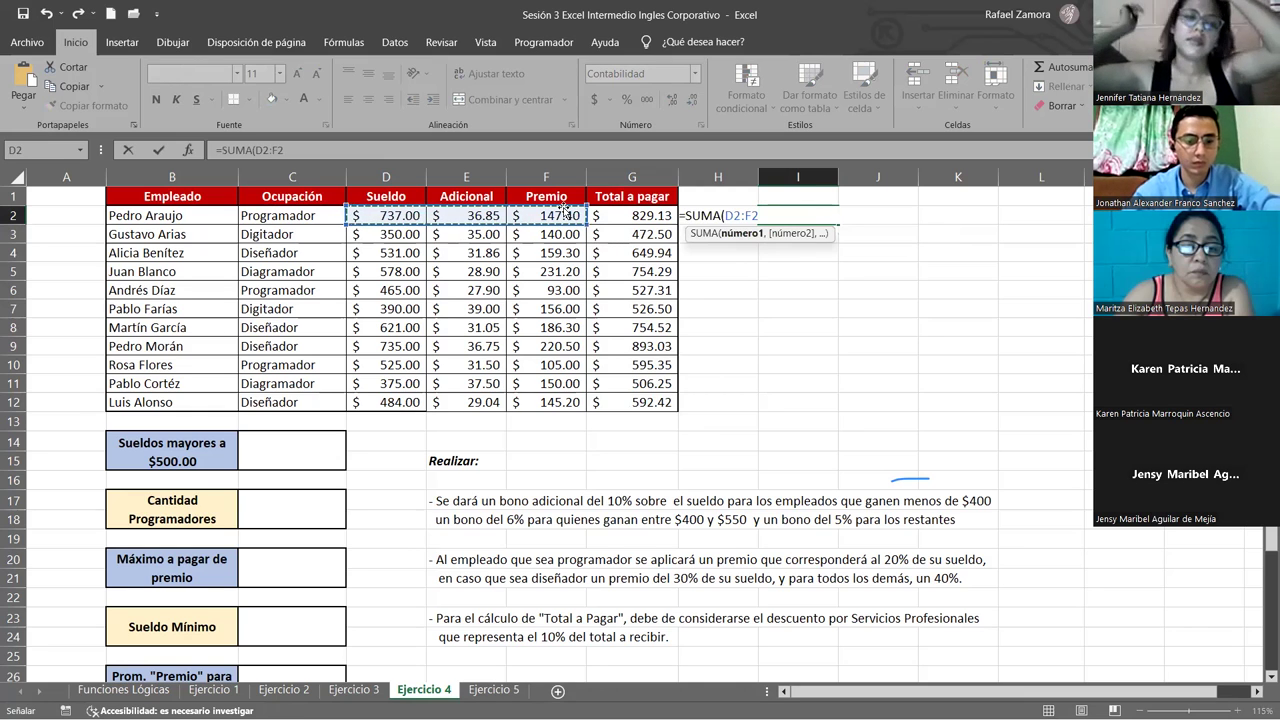
pyautogui.write(')-')
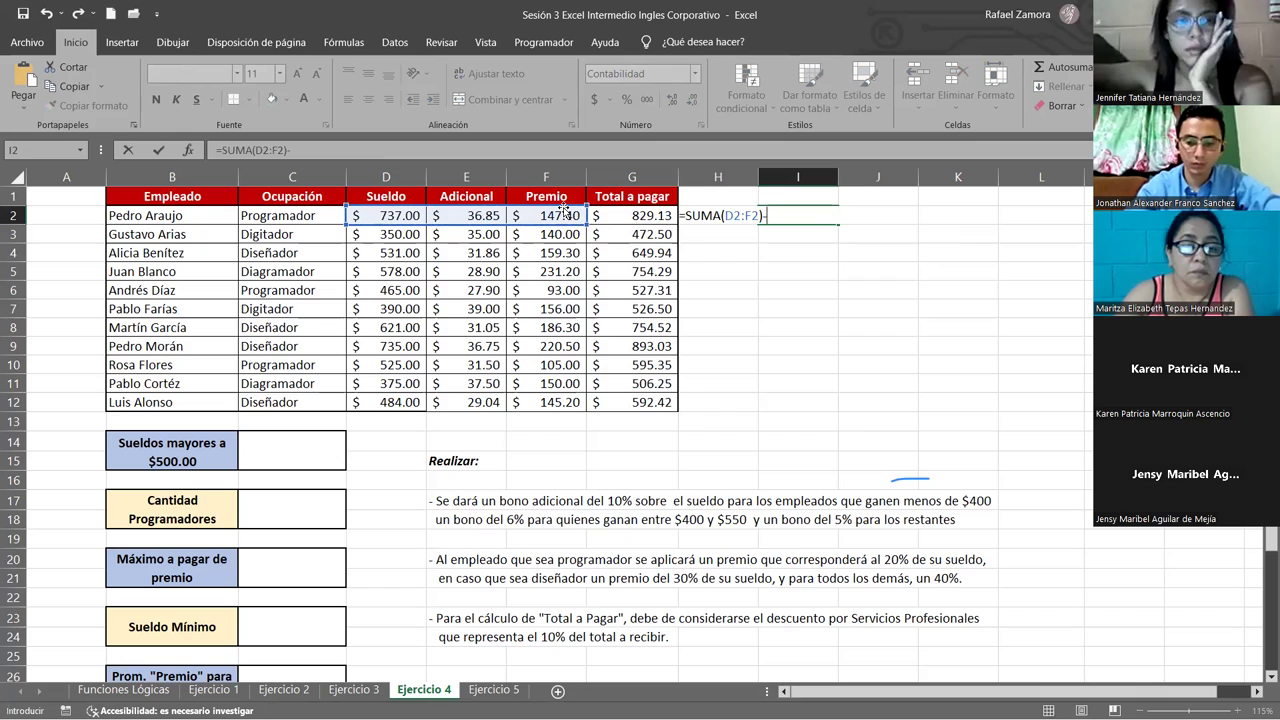
pyautogui.write('10%')
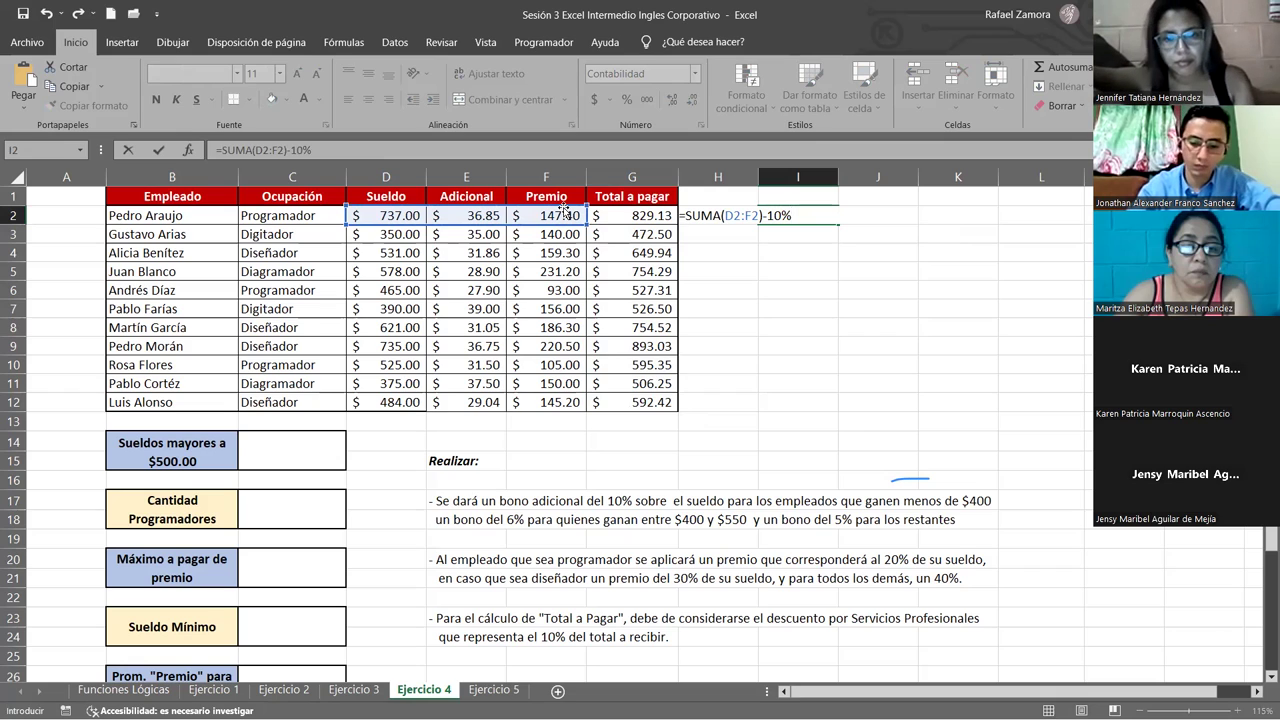
pyautogui.press('Return')
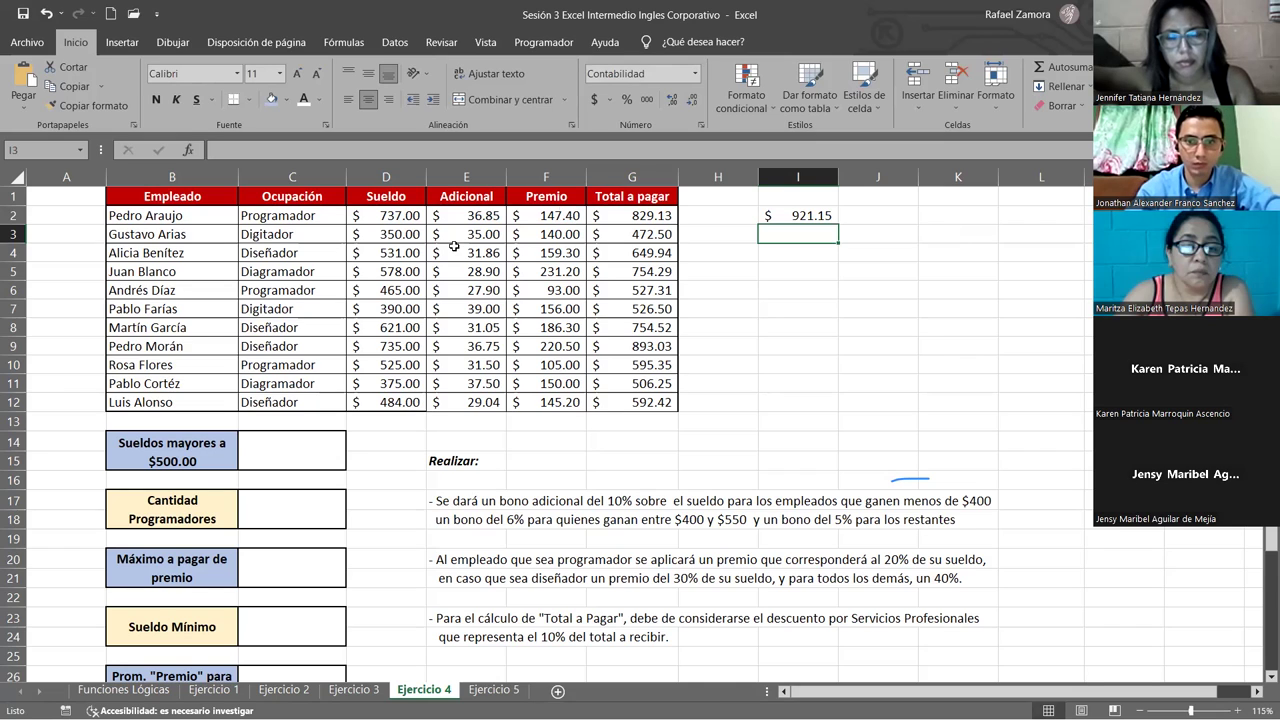
pyautogui.click(933, 222)
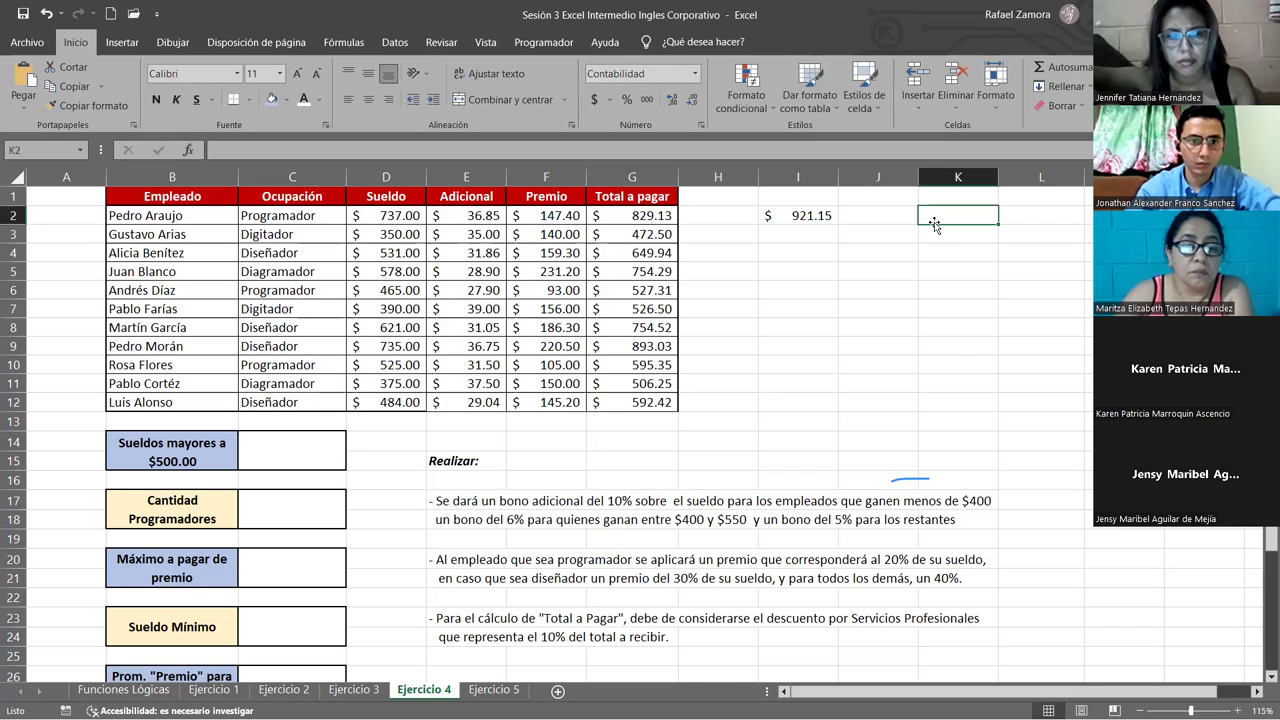
pyautogui.write('=')
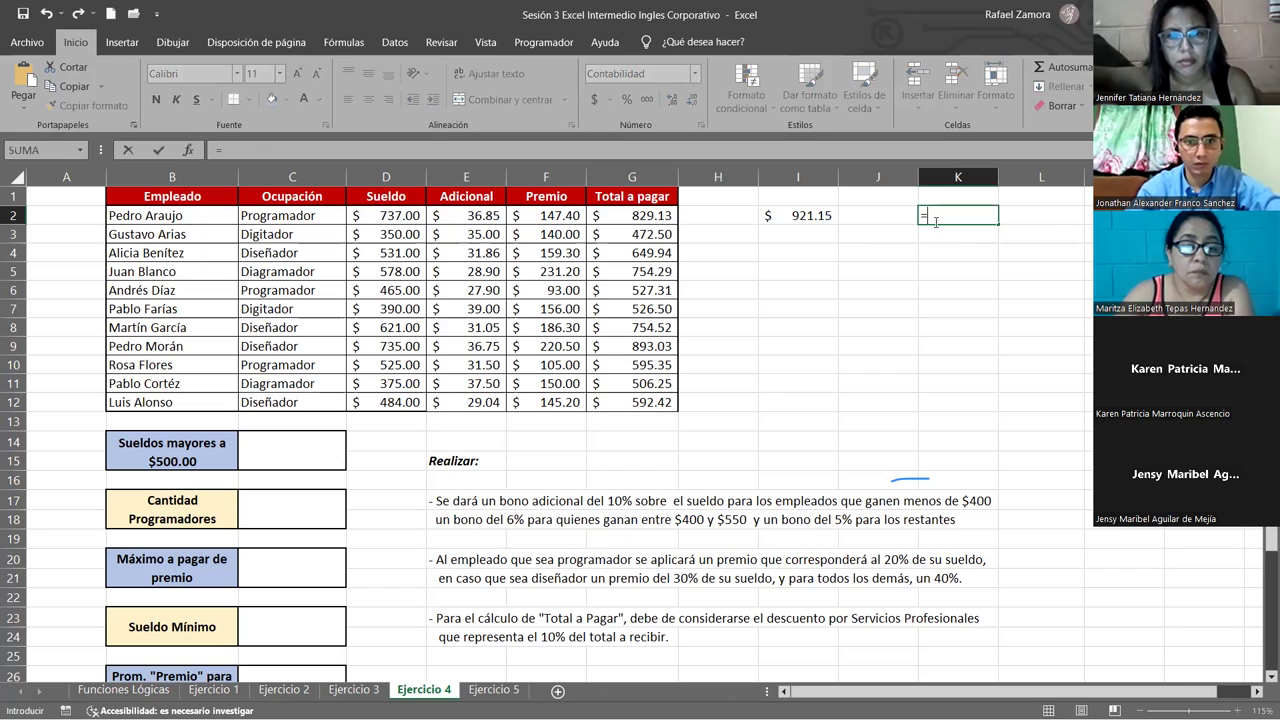
pyautogui.write('SUMA(')
pyautogui.click(386, 215)
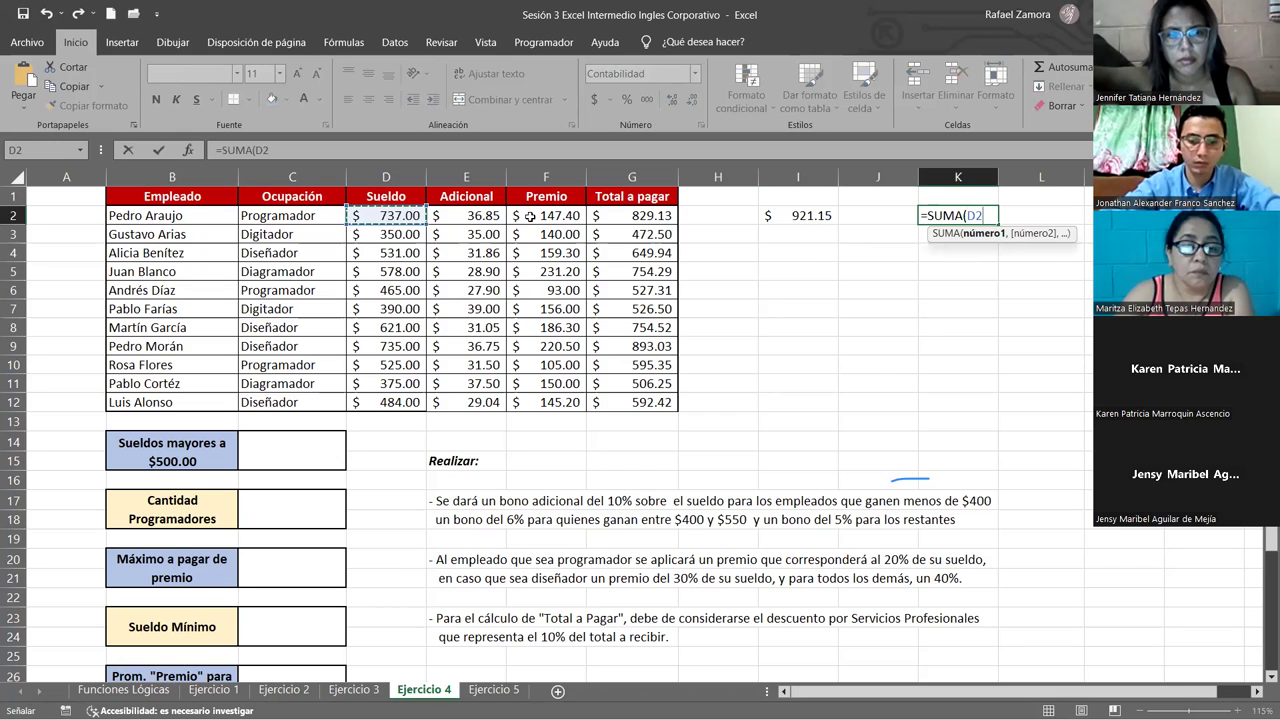
pyautogui.keyDown('shift'); pyautogui.click(530, 215); pyautogui.keyUp('shift')
pyautogui.press('Return')
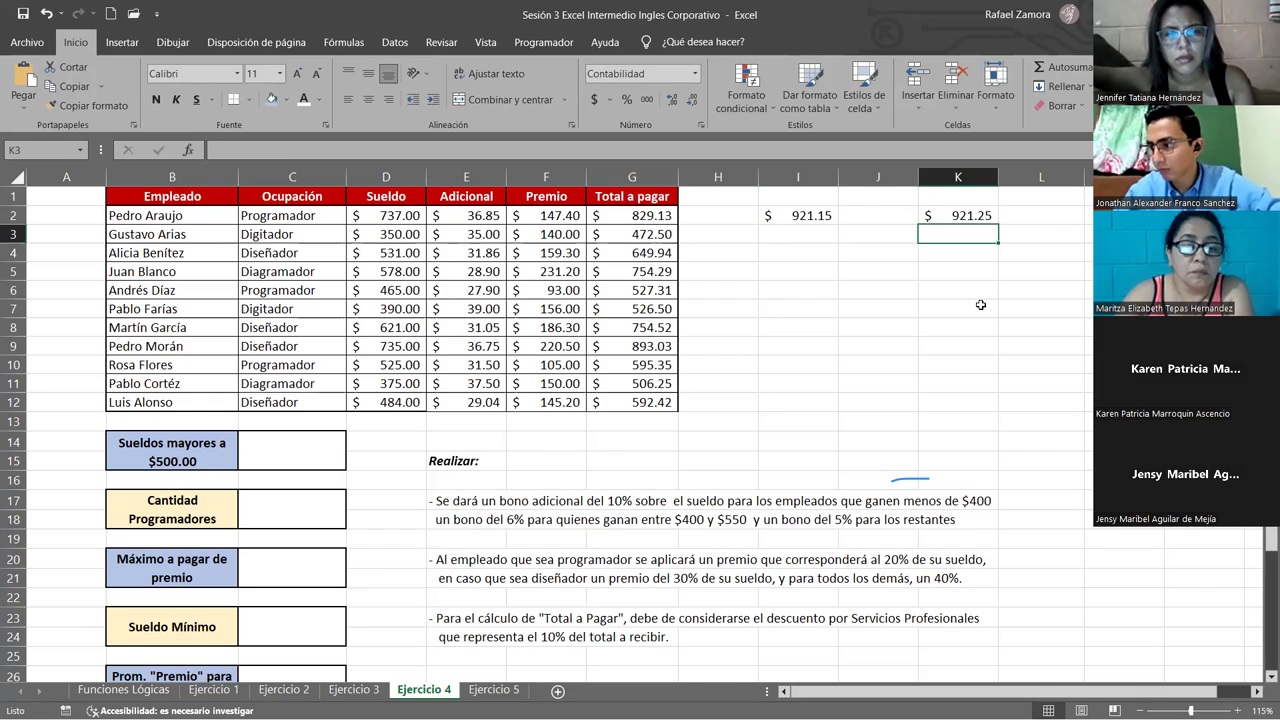
pyautogui.click(811, 221)
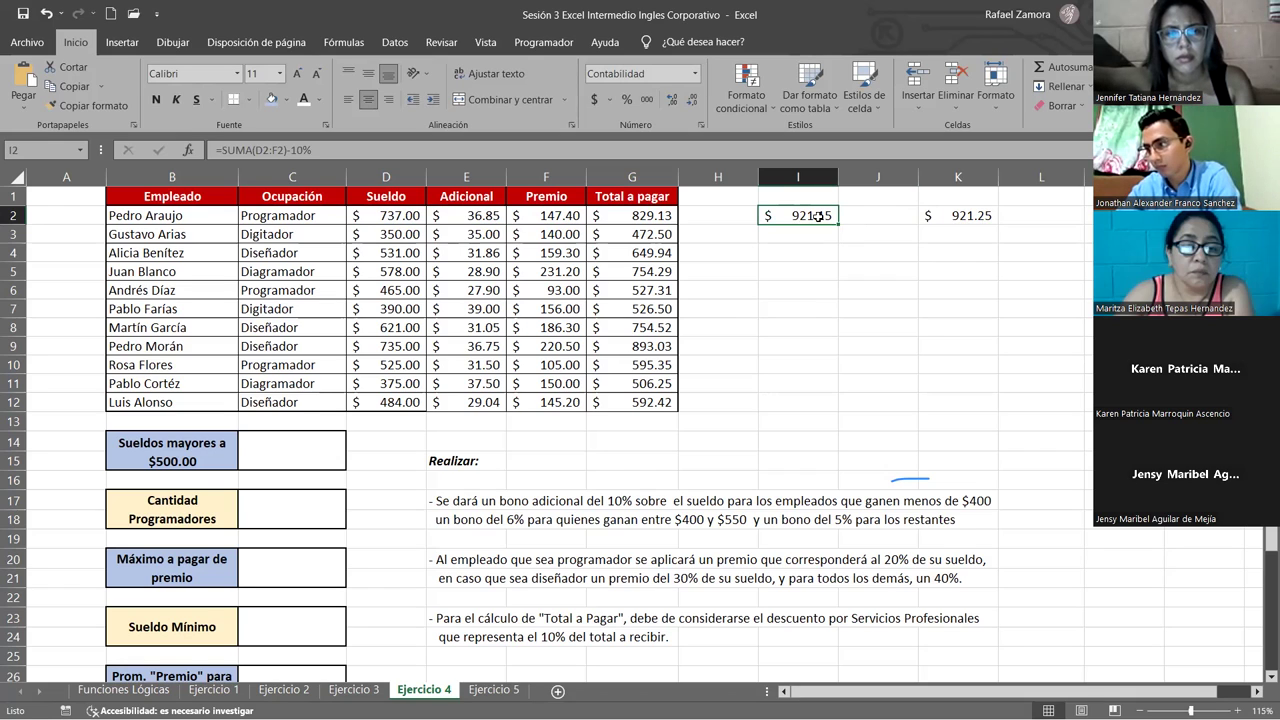
pyautogui.doubleClick(805, 217)
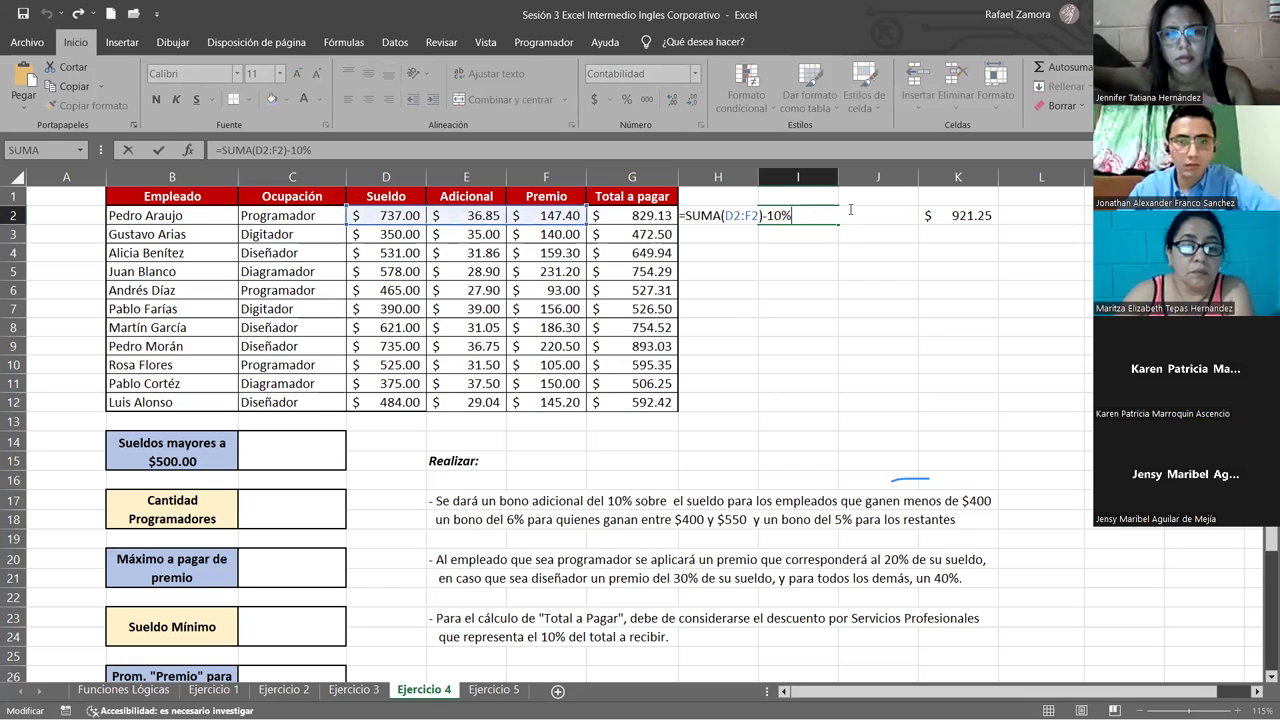
pyautogui.click(766, 215)
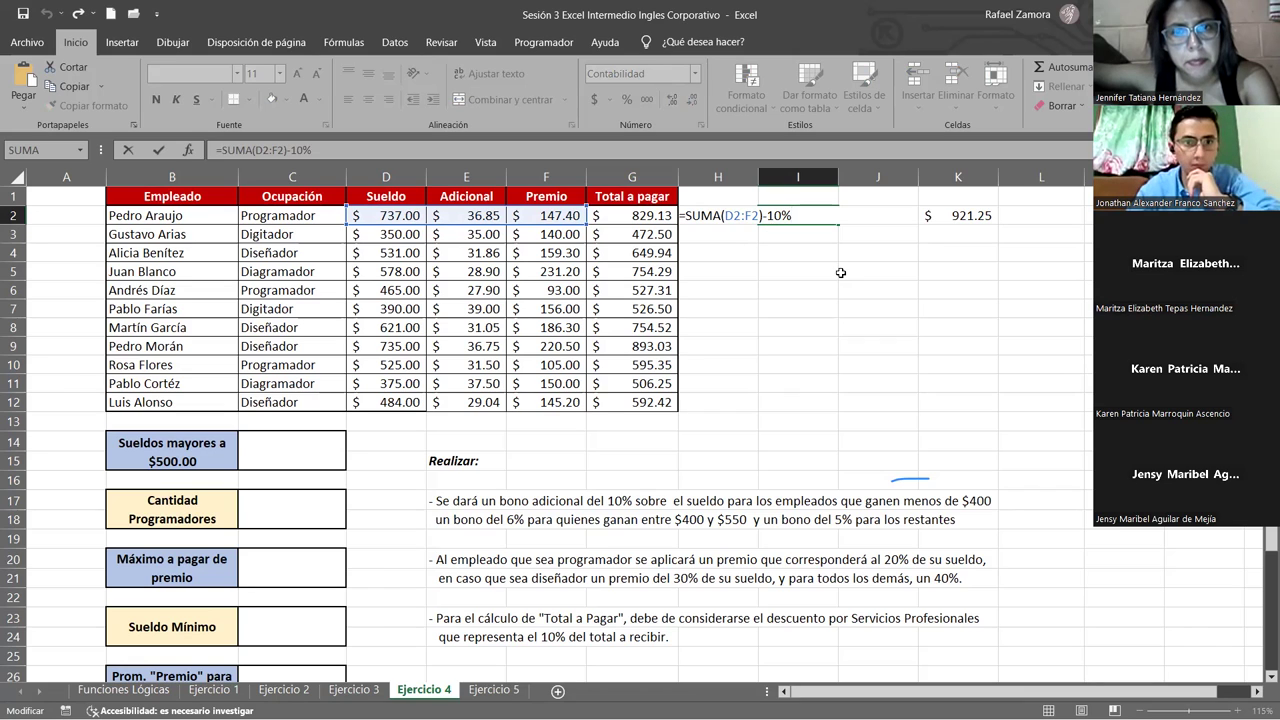
pyautogui.click(796, 210)
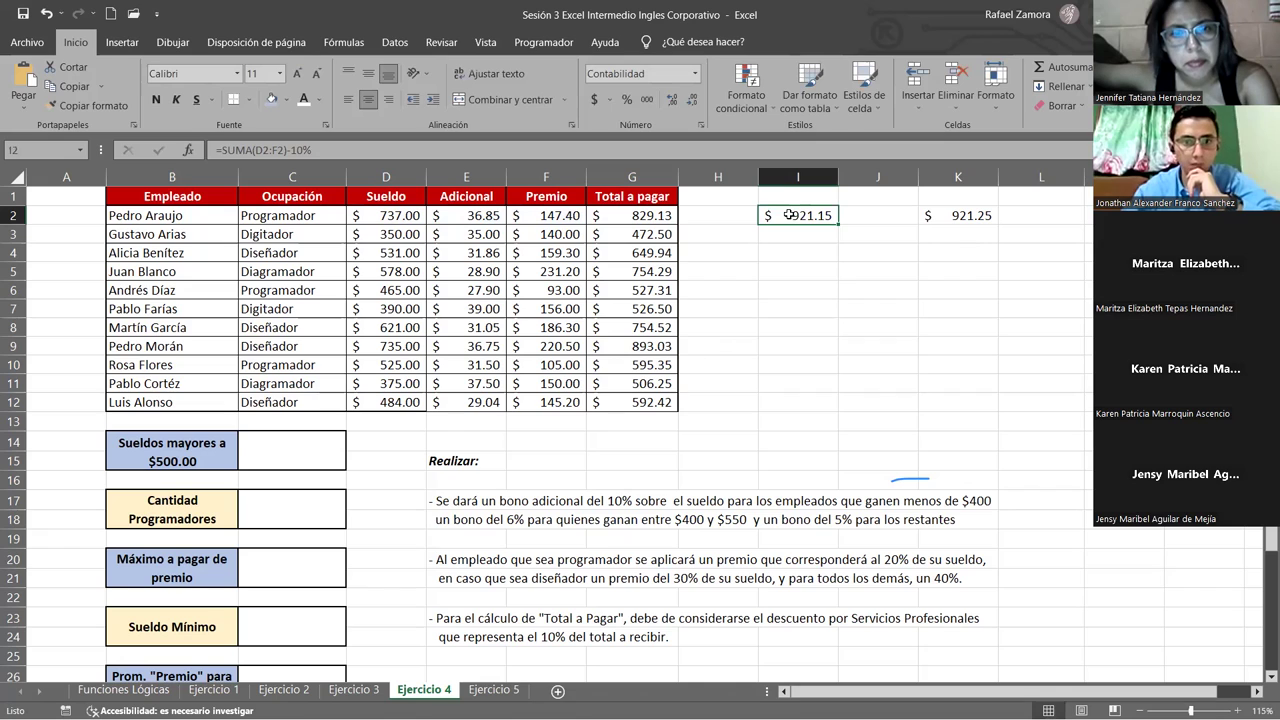
pyautogui.moveTo(790, 215); pyautogui.dragTo(955, 234)
# - Enter =FORMULATEXTO(E2) in I2 to show the Adicional formula as text
pyautogui.press('Delete')
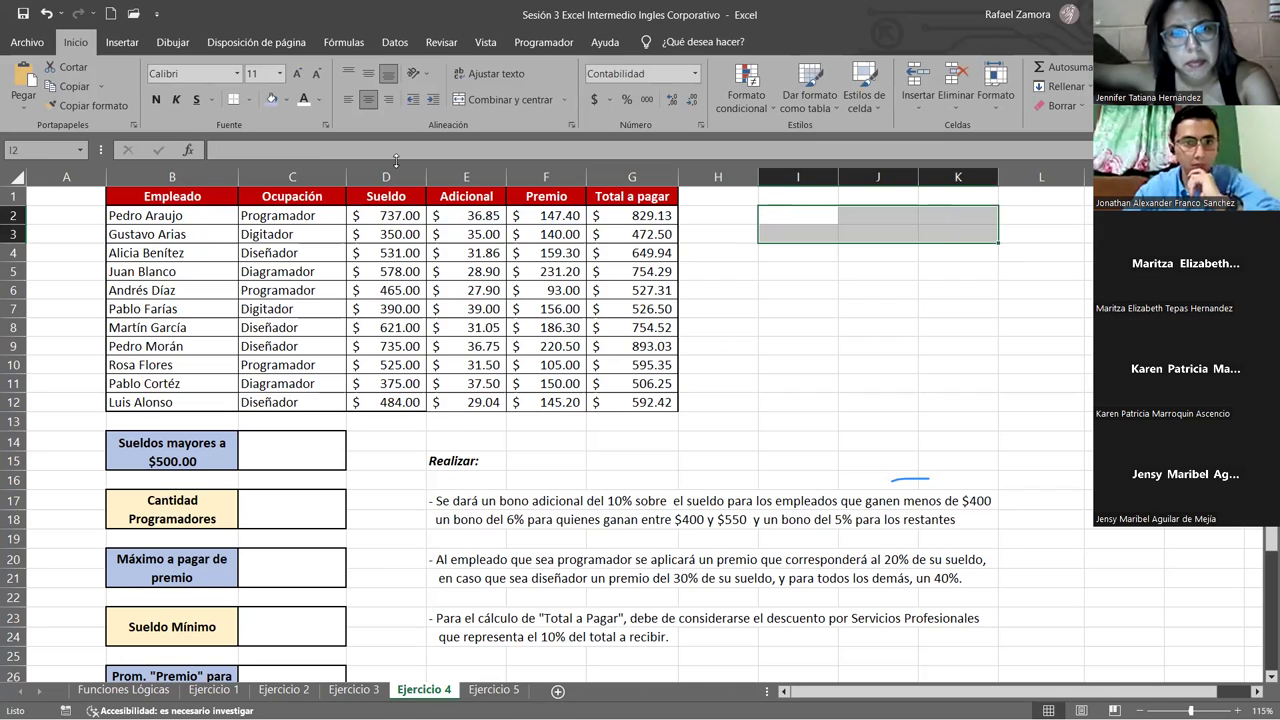
pyautogui.click(814, 210)
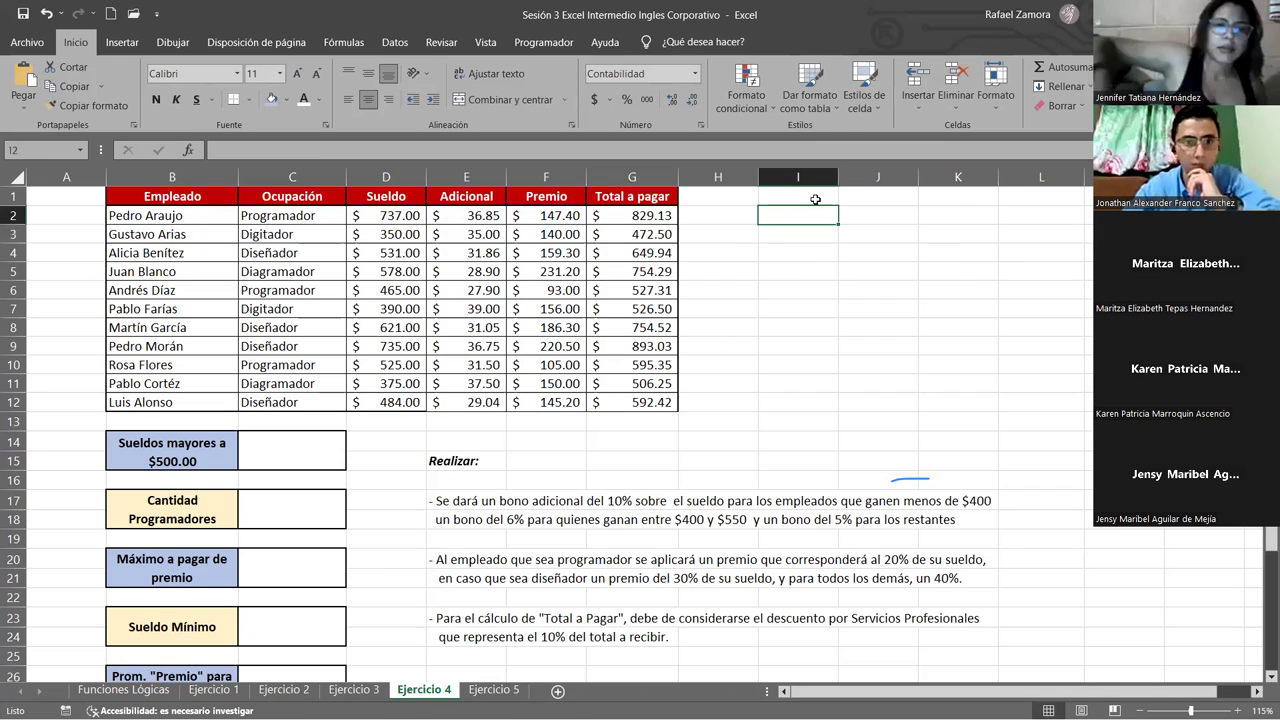
pyautogui.write('=')
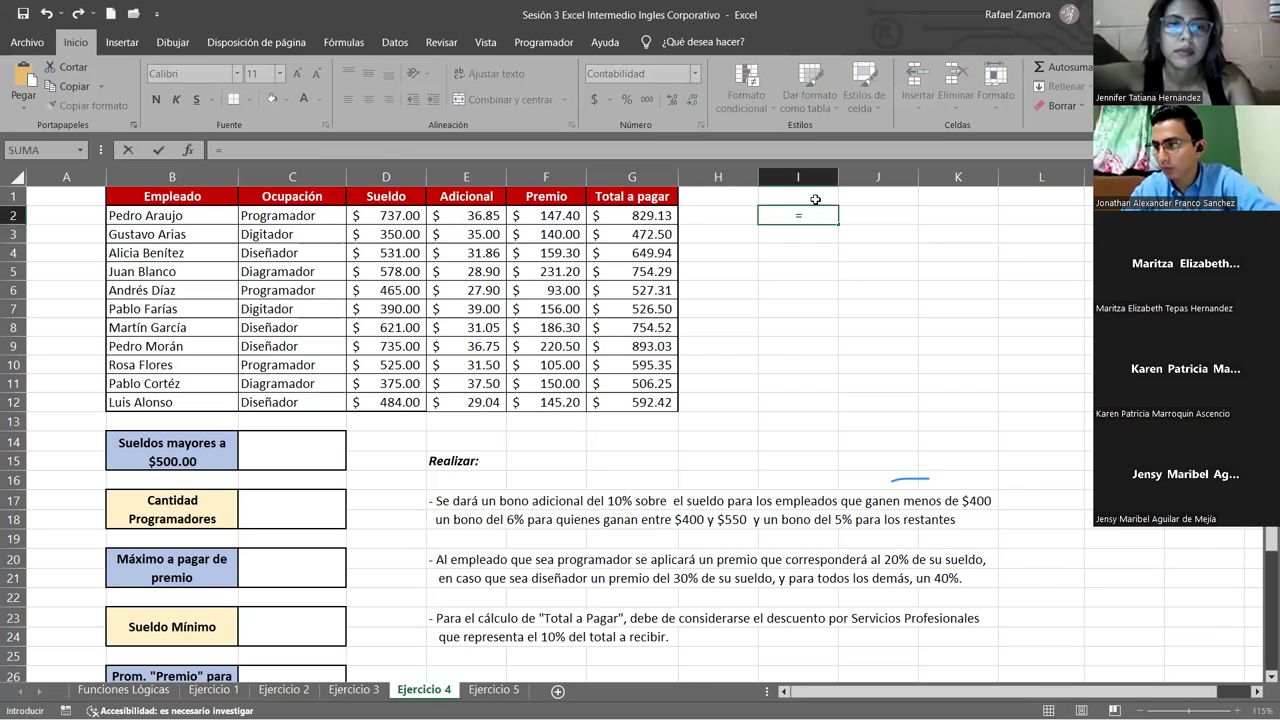
pyautogui.write('for')
pyautogui.press('Tab')
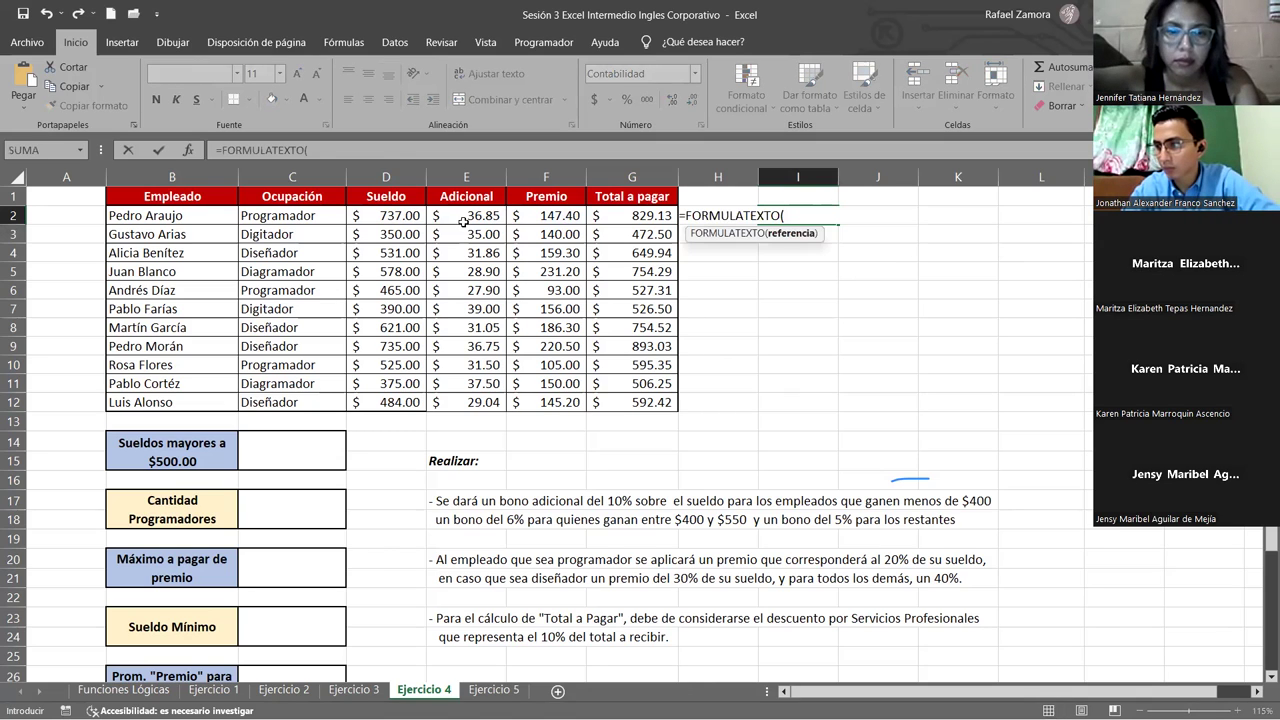
pyautogui.click(474, 213)
pyautogui.press('Return')
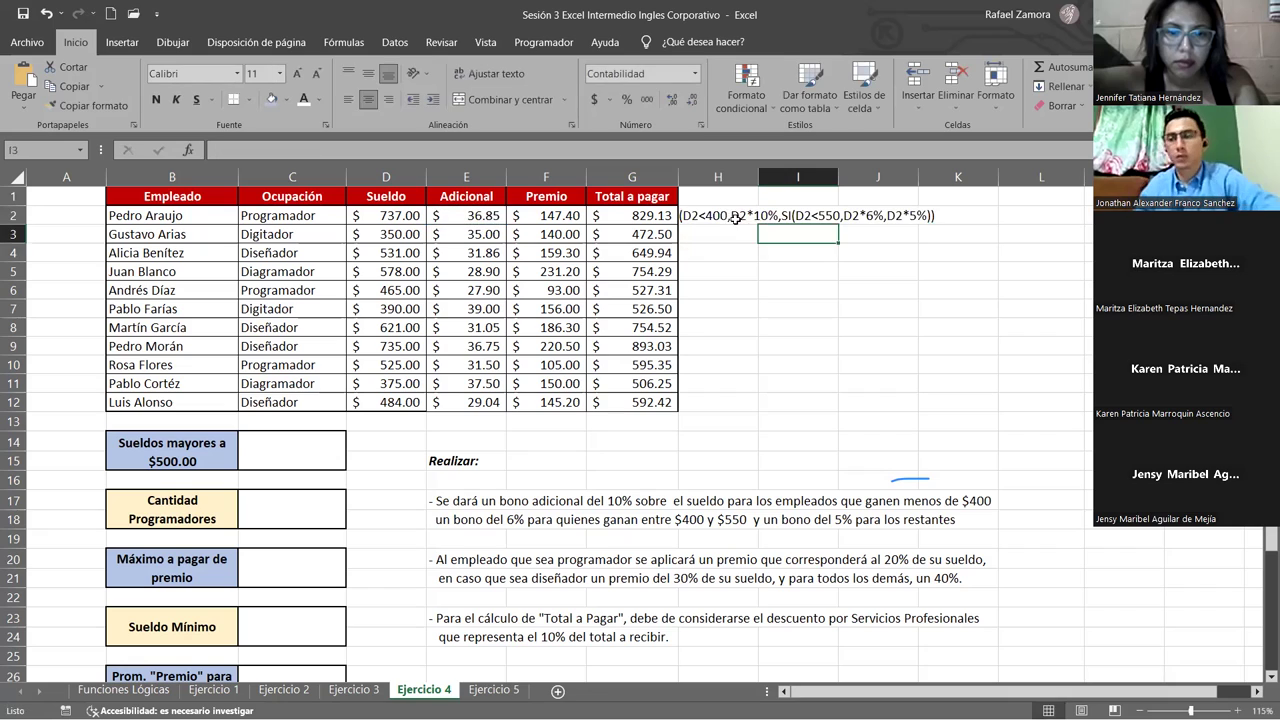
pyautogui.click(722, 220)
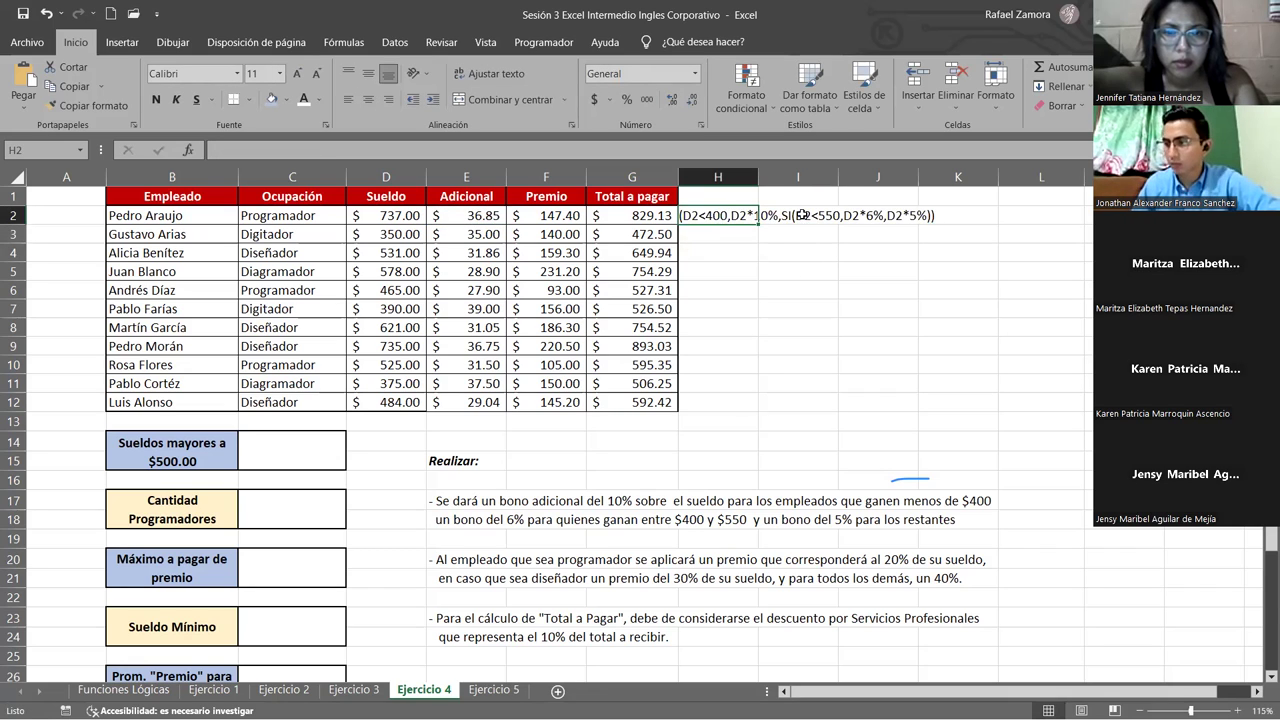
pyautogui.click(802, 214)
pyautogui.press('Delete')
pyautogui.write('=')
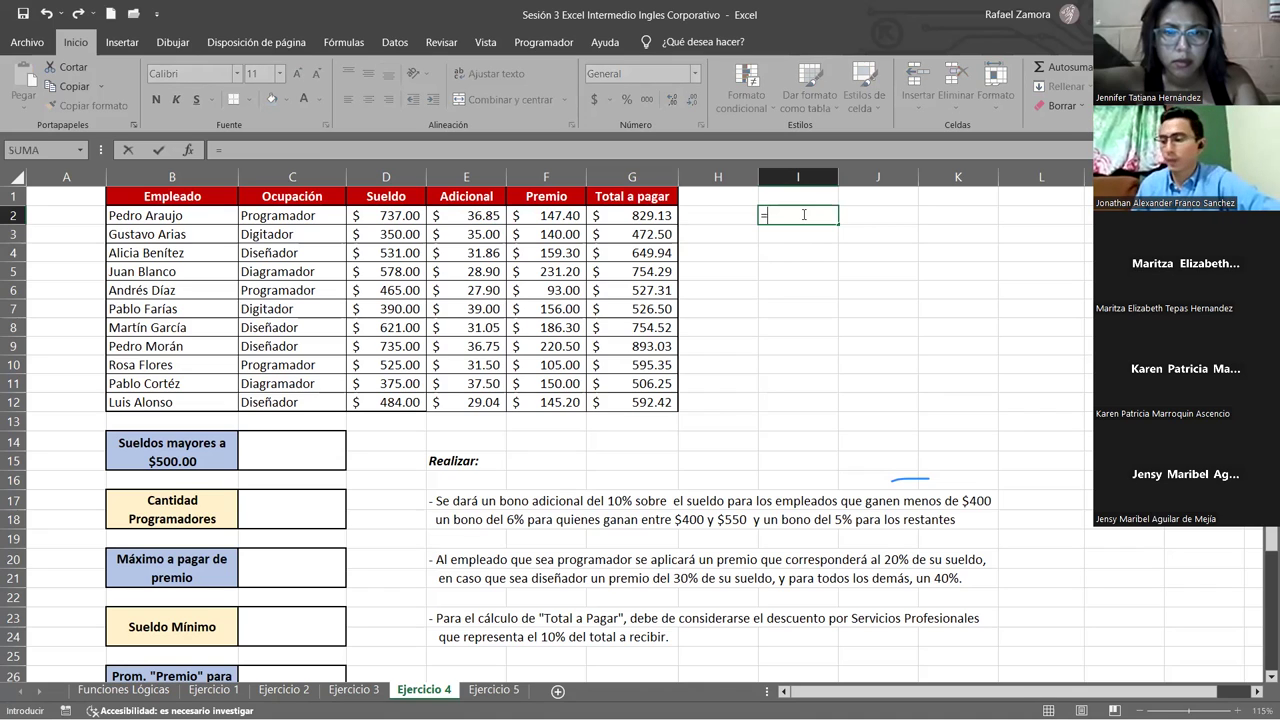
pyautogui.write('form')
pyautogui.press('Tab')
pyautogui.click(480, 219)
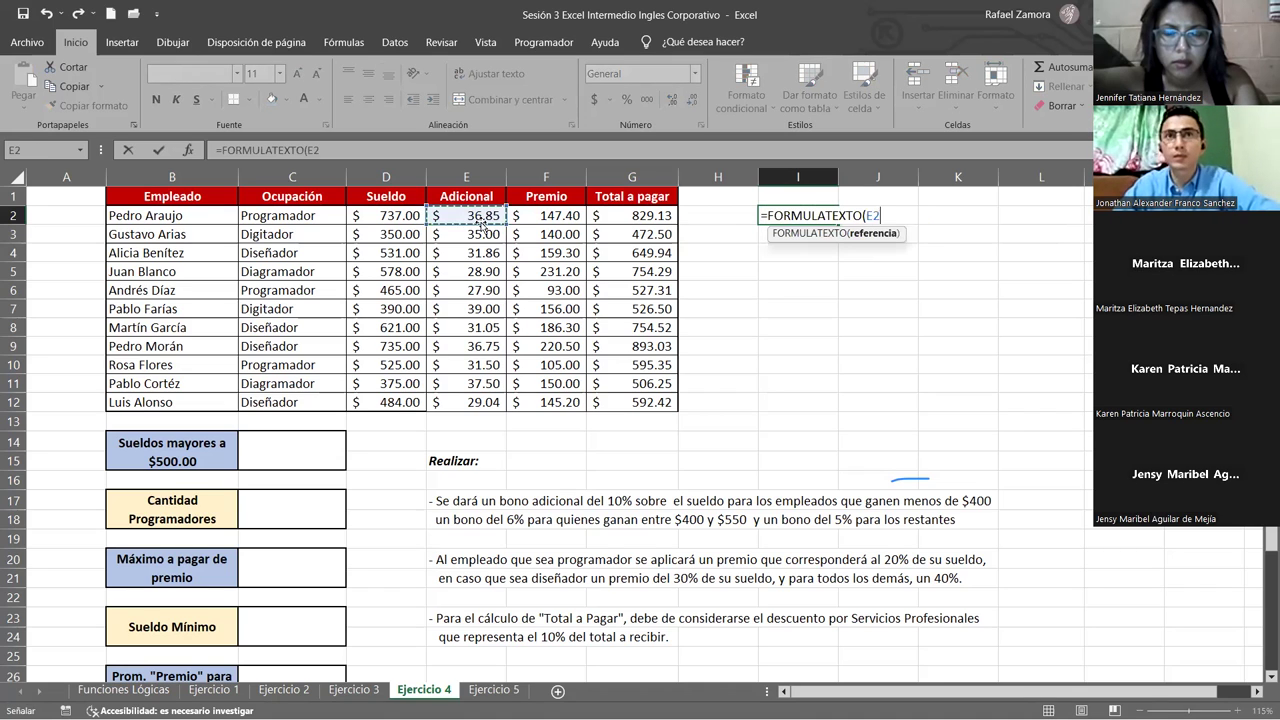
pyautogui.press('Return')
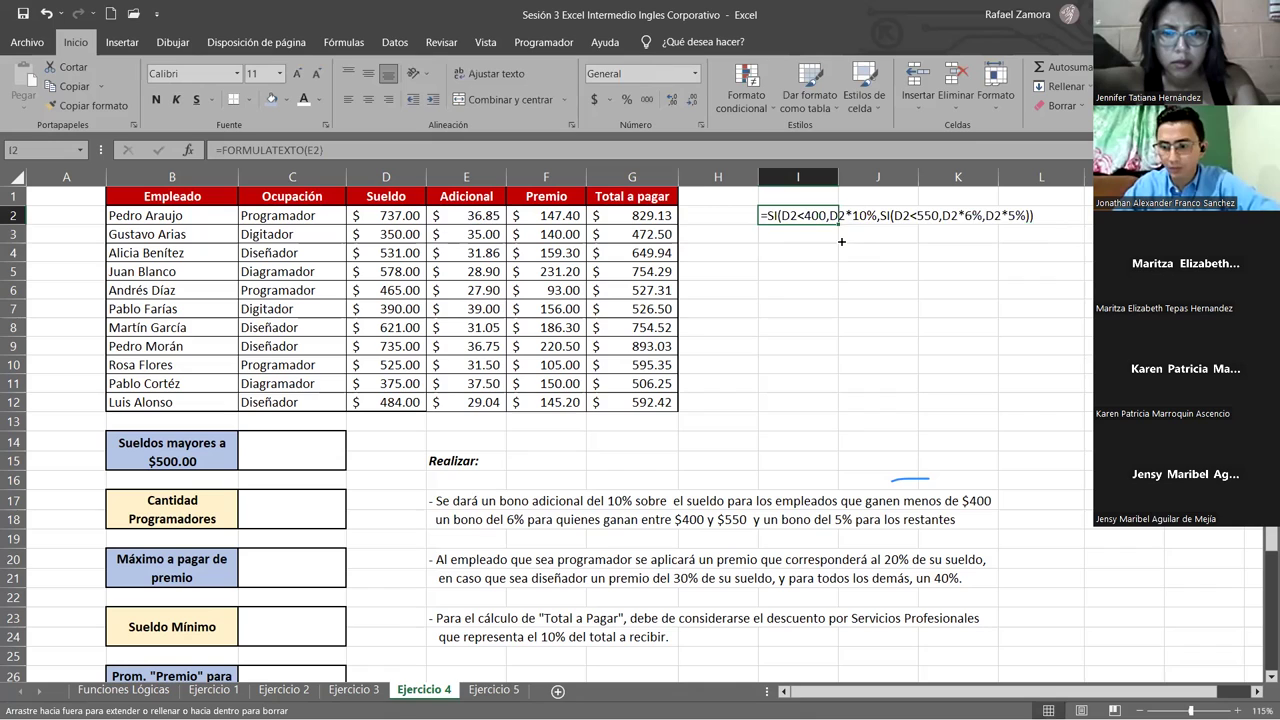
# - Copy it to I3 and I4, pointing them at F2 and G2
pyautogui.moveTo(839, 224); pyautogui.dragTo(840, 256)
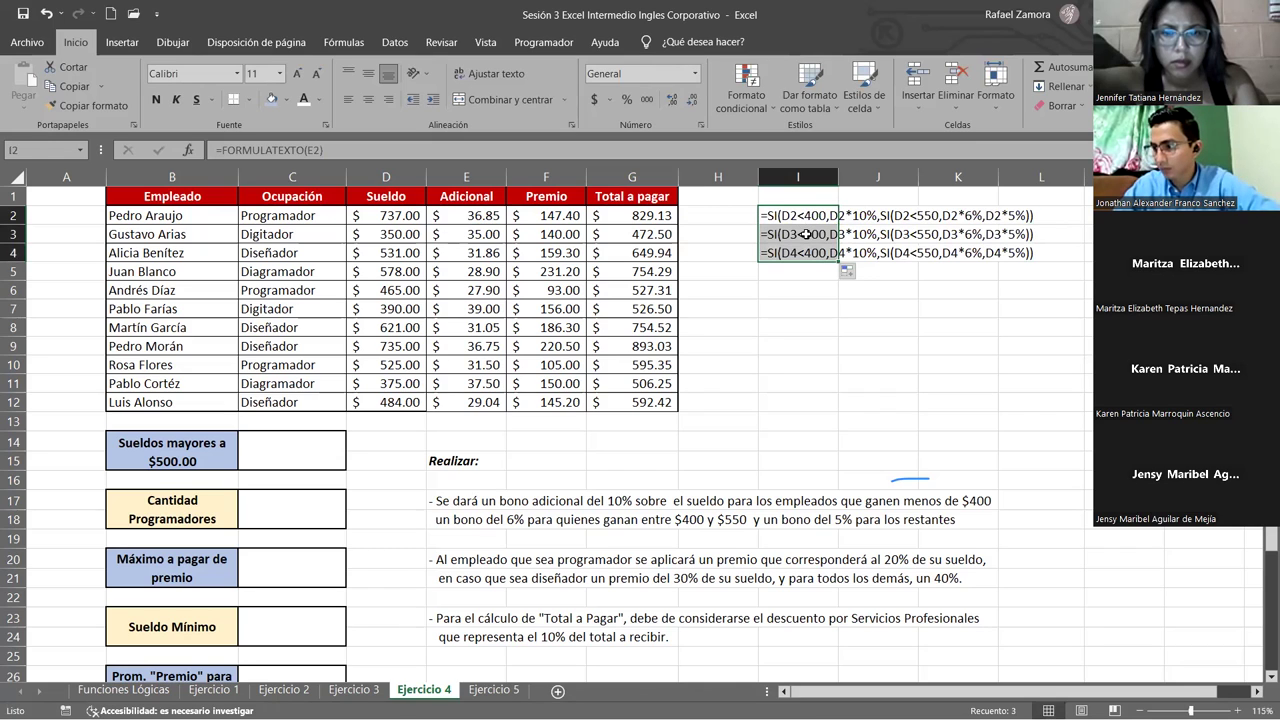
pyautogui.doubleClick(806, 234)
pyautogui.click(565, 219)
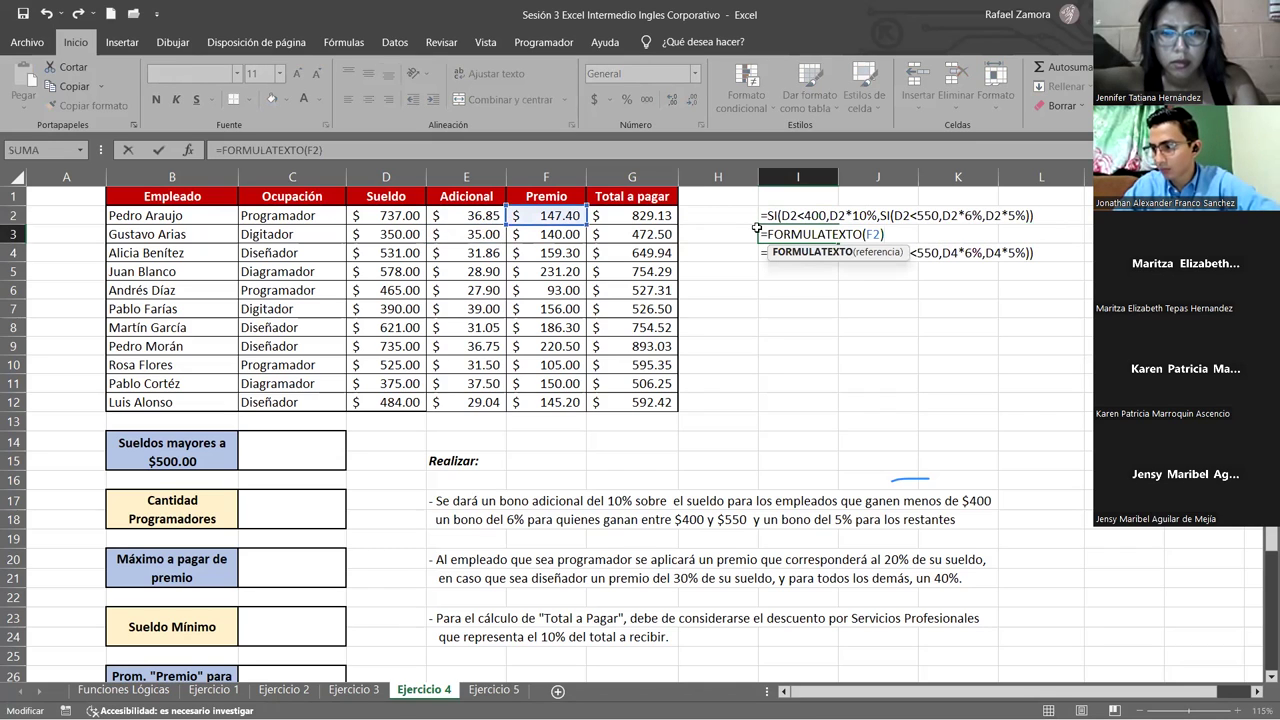
pyautogui.press('Return')
pyautogui.doubleClick(794, 253)
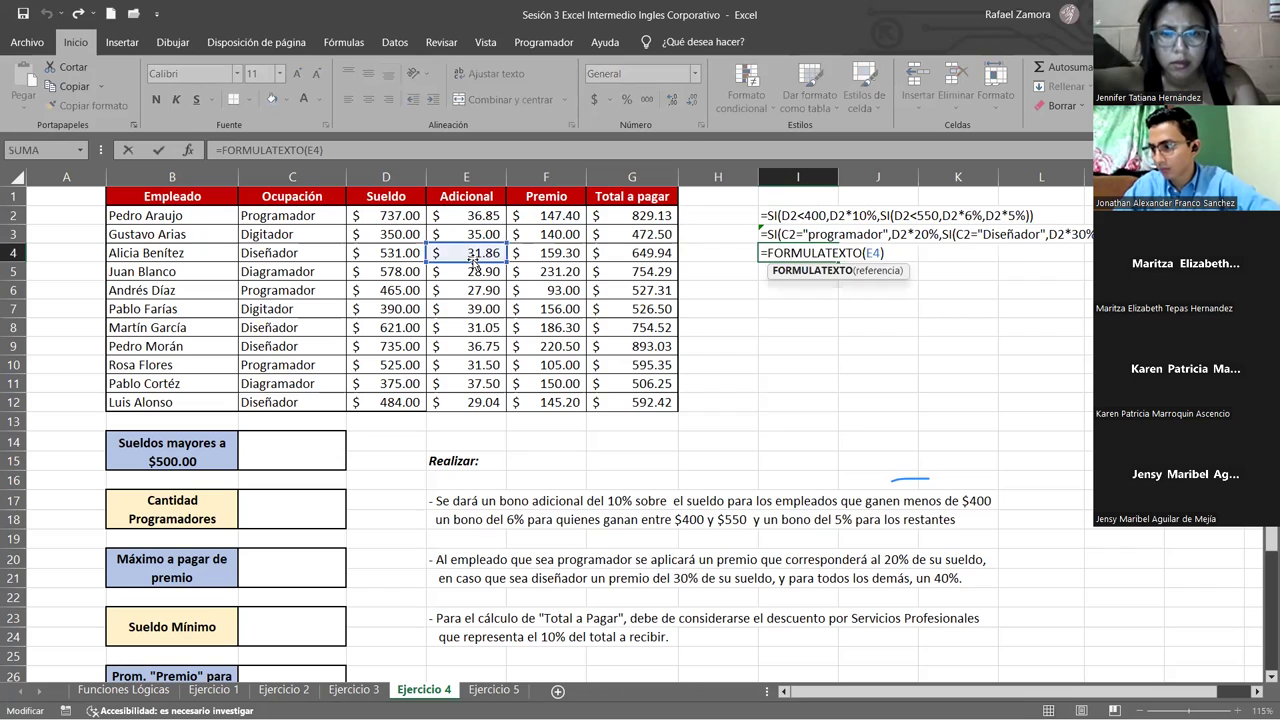
pyautogui.click(646, 214)
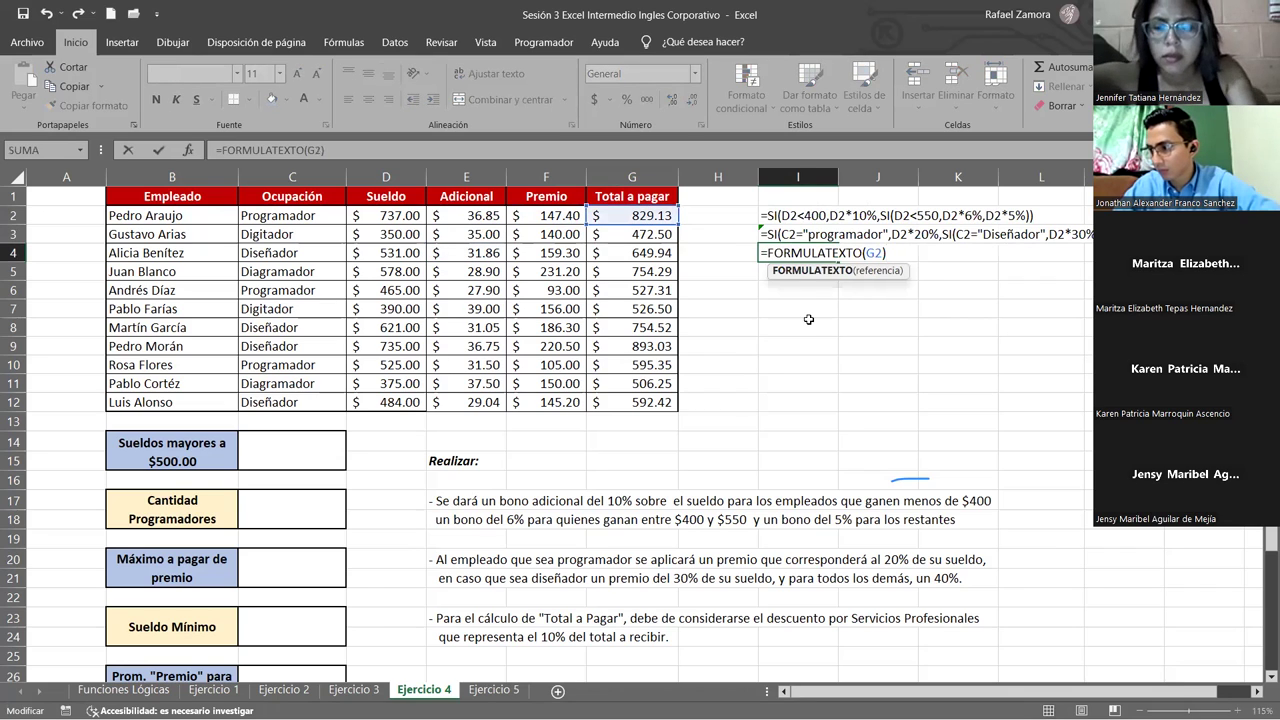
pyautogui.press('Return')
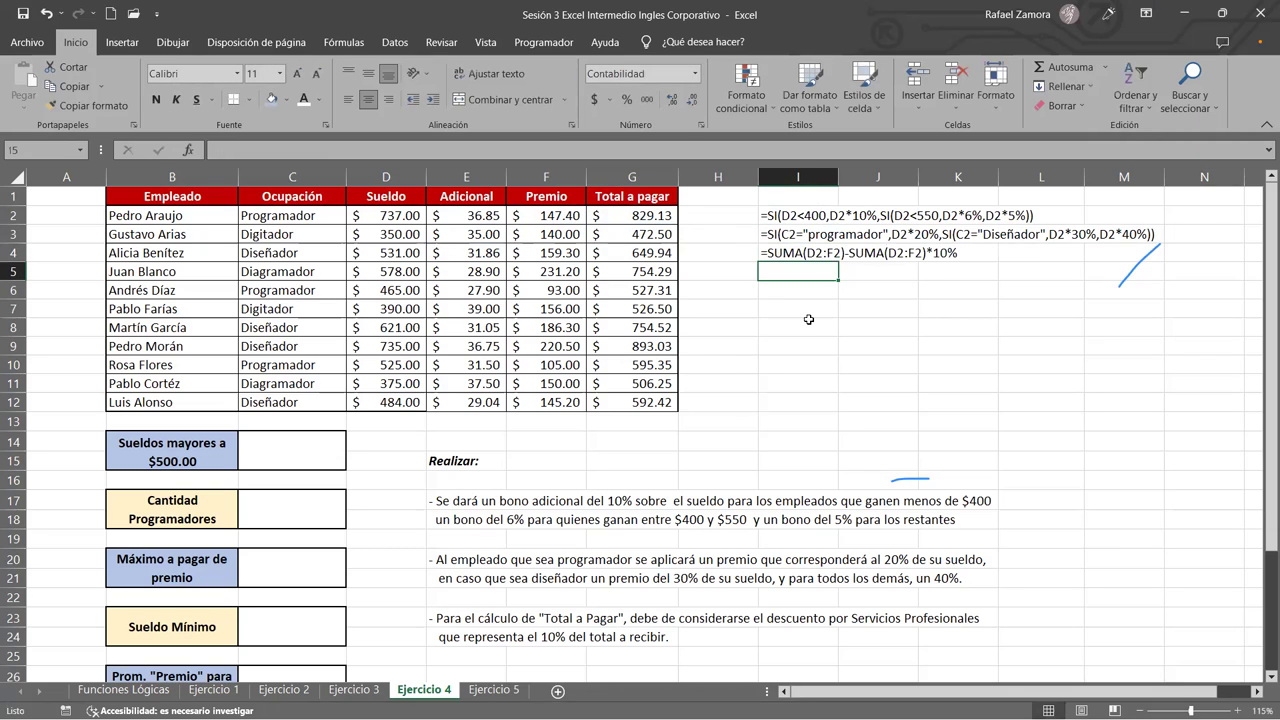
pyautogui.click(1139, 436)
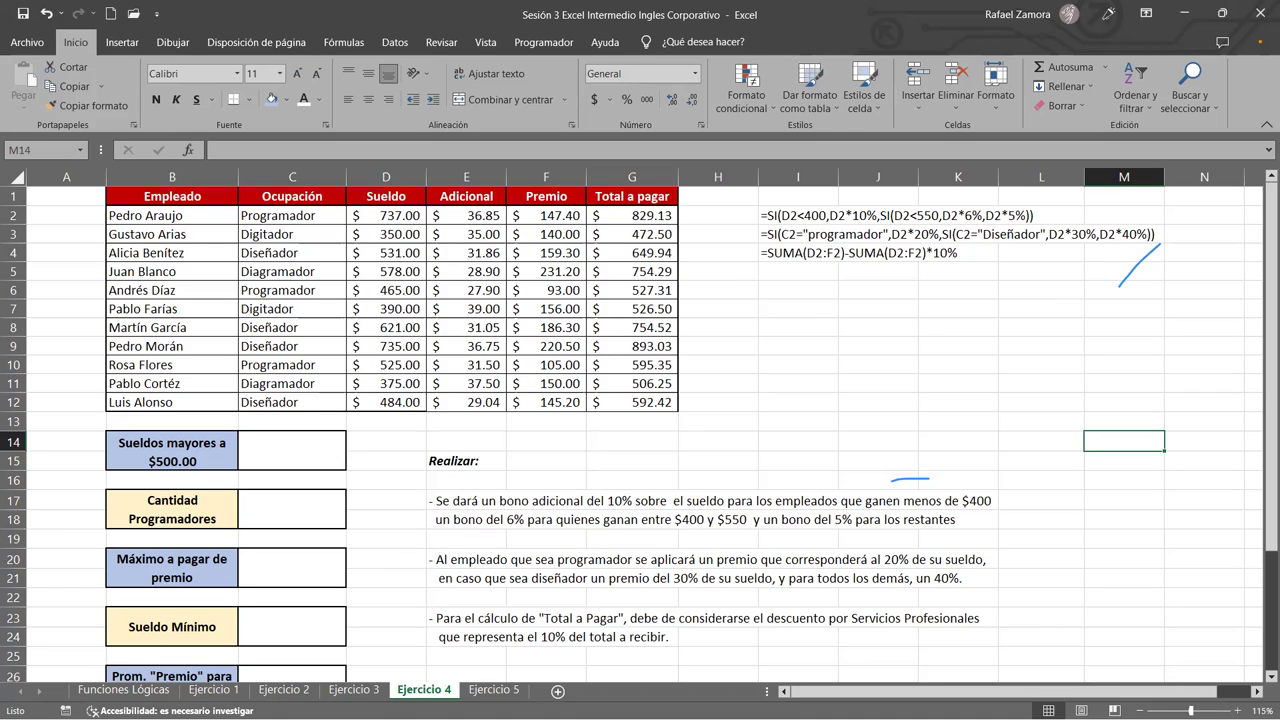
# - Review the summary boxes, selecting the designers' average premium answer box
pyautogui.scroll(-3, 295, 562)
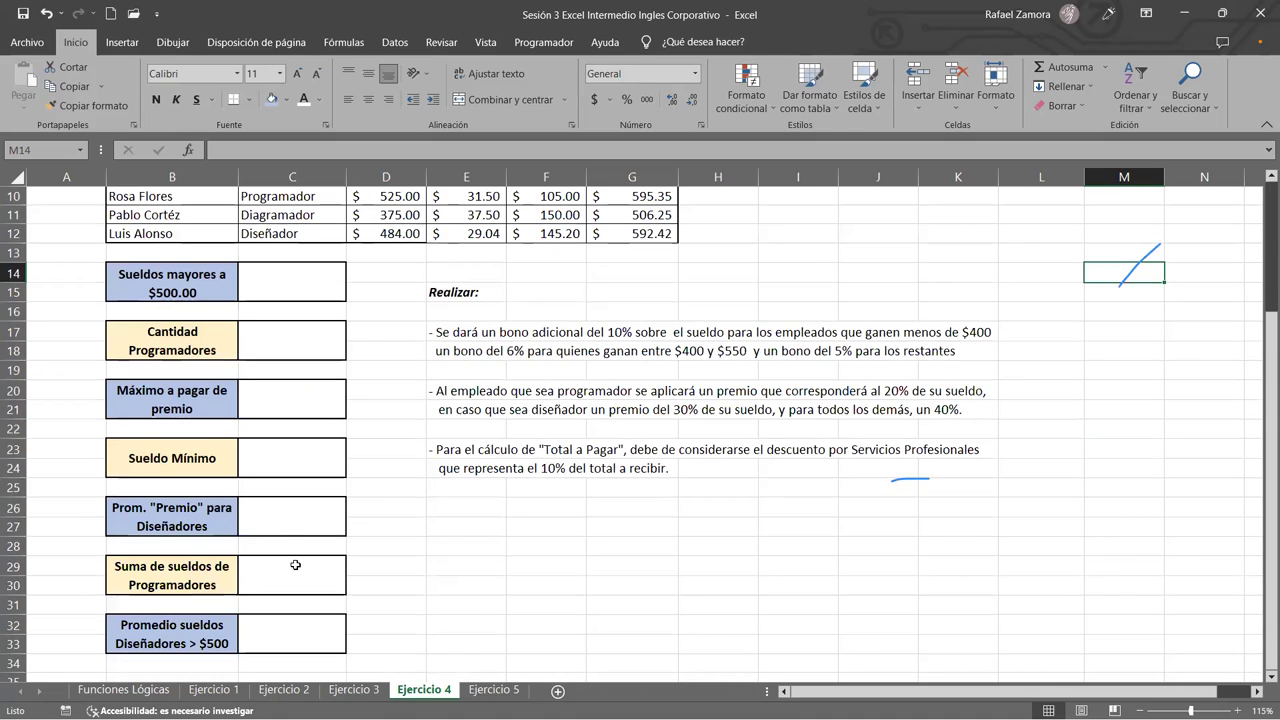
pyautogui.scroll(3, 525, 272)
pyautogui.scroll(1, 525, 272)
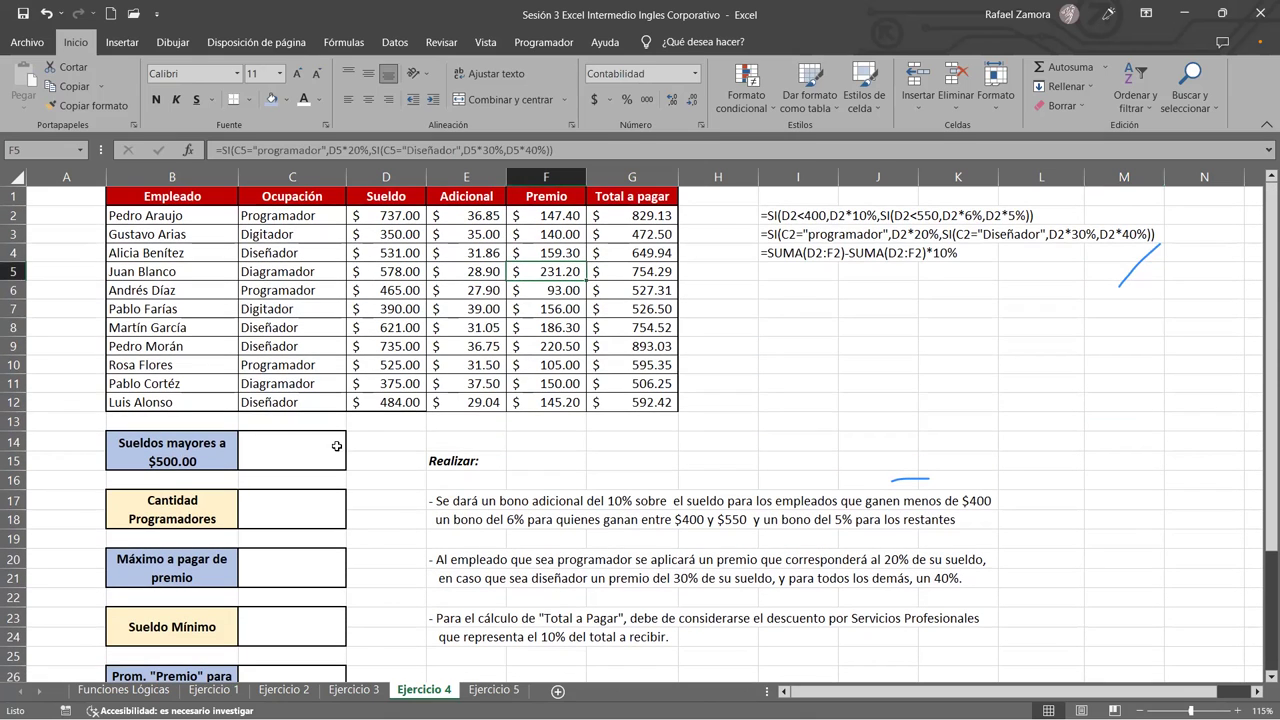
pyautogui.click(555, 304)
pyautogui.click(320, 275)
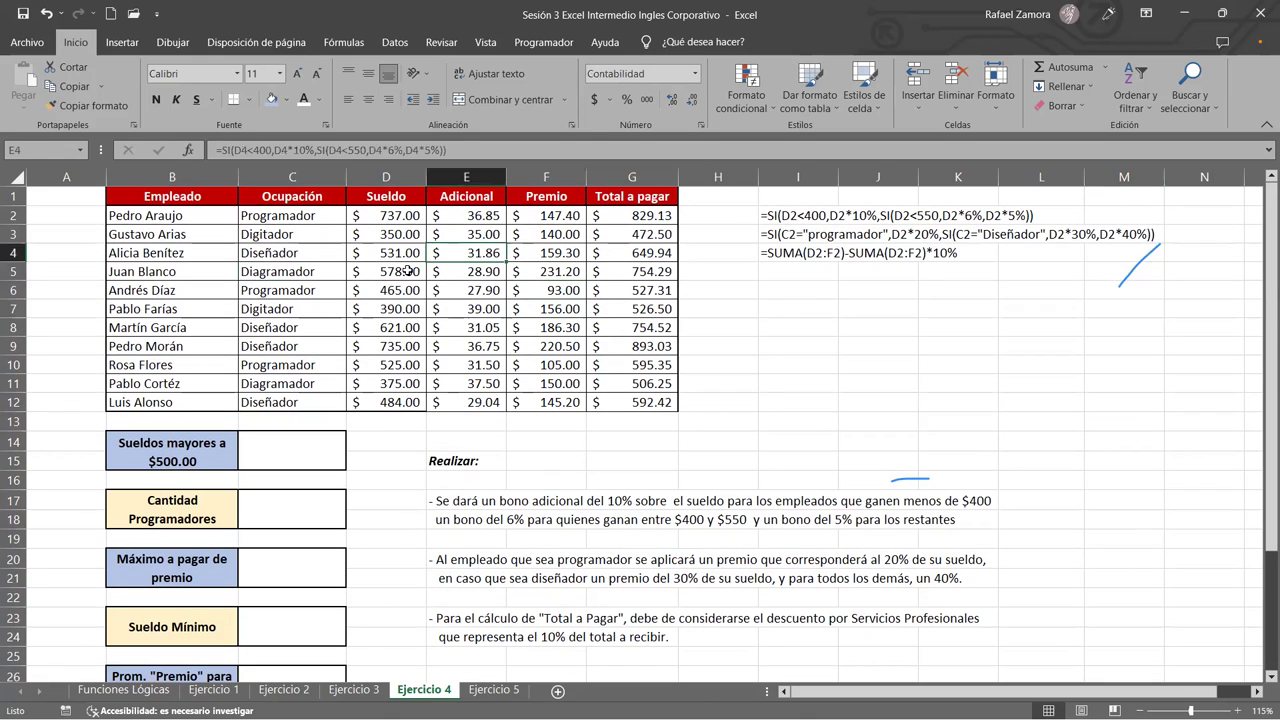
pyautogui.click(408, 272)
pyautogui.scroll(-3, 387, 323)
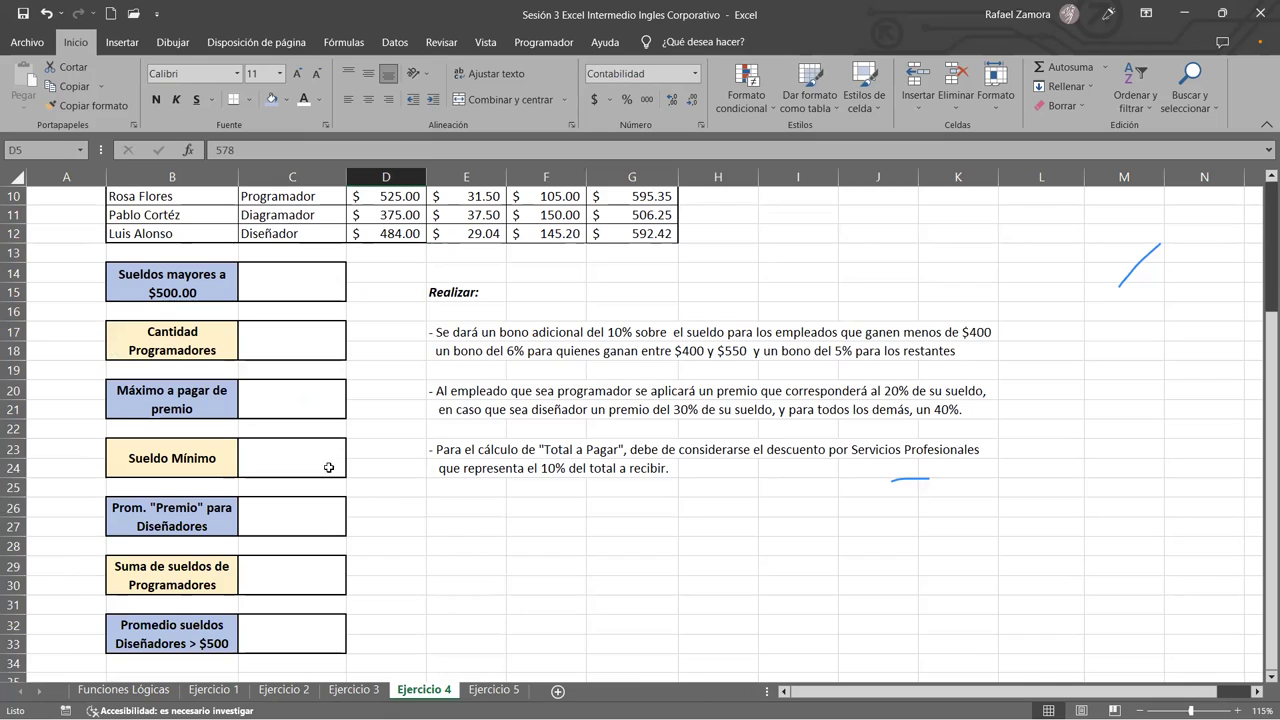
pyautogui.click(305, 522)
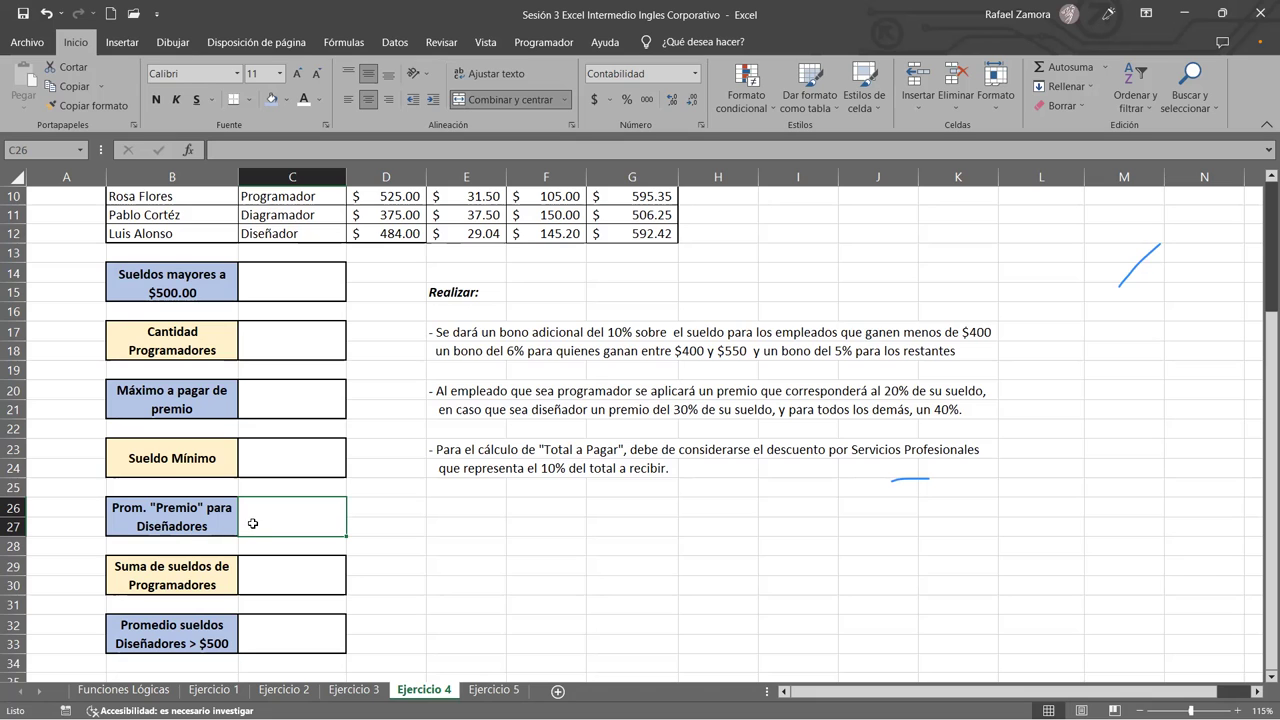
pyautogui.scroll(1, 270, 513)
pyautogui.scroll(2, 277, 513)
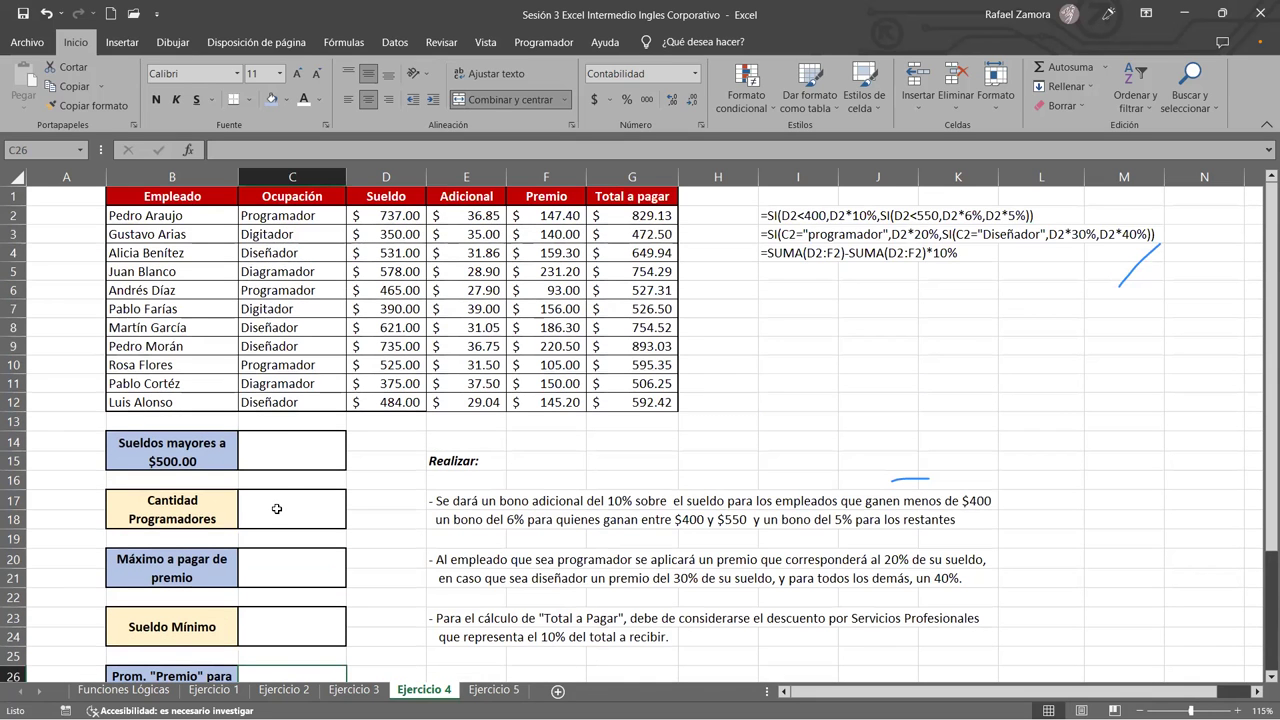
pyautogui.keyDown('ctrl'); pyautogui.scroll(-1, 333, 506); pyautogui.keyUp('ctrl')
pyautogui.scroll(-1, 333, 506)
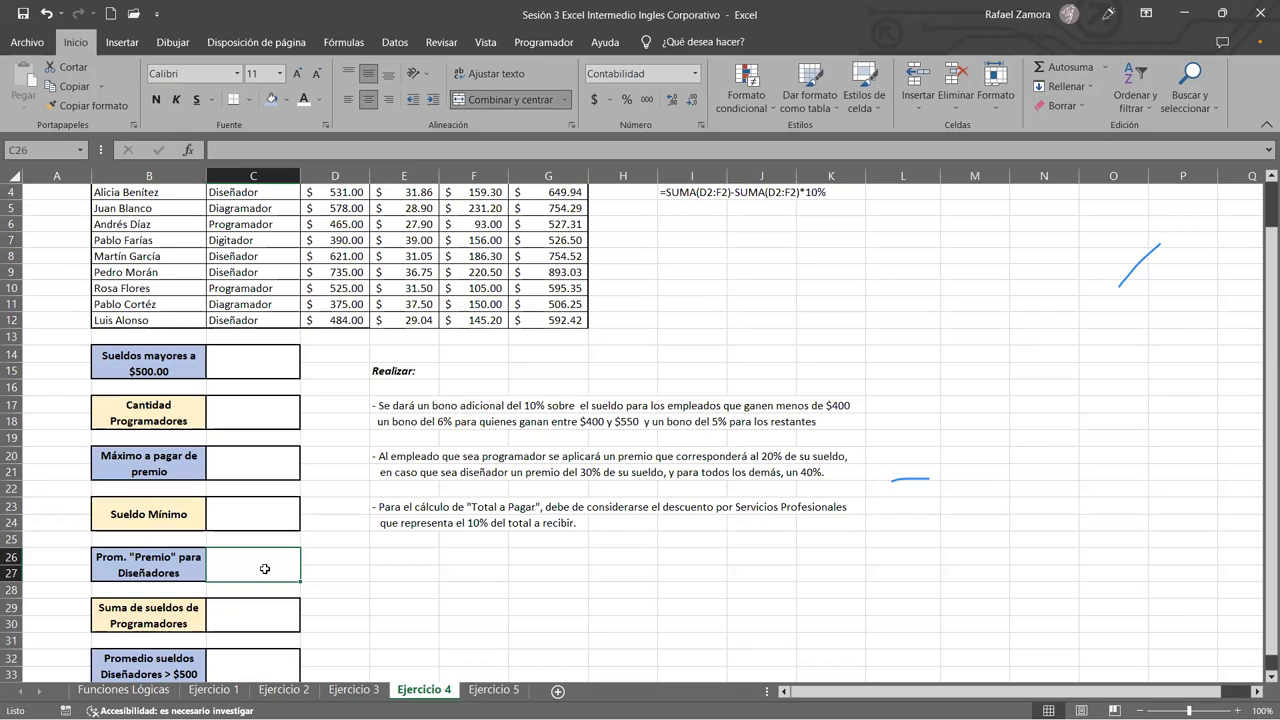
pyautogui.scroll(1, 451, 574)
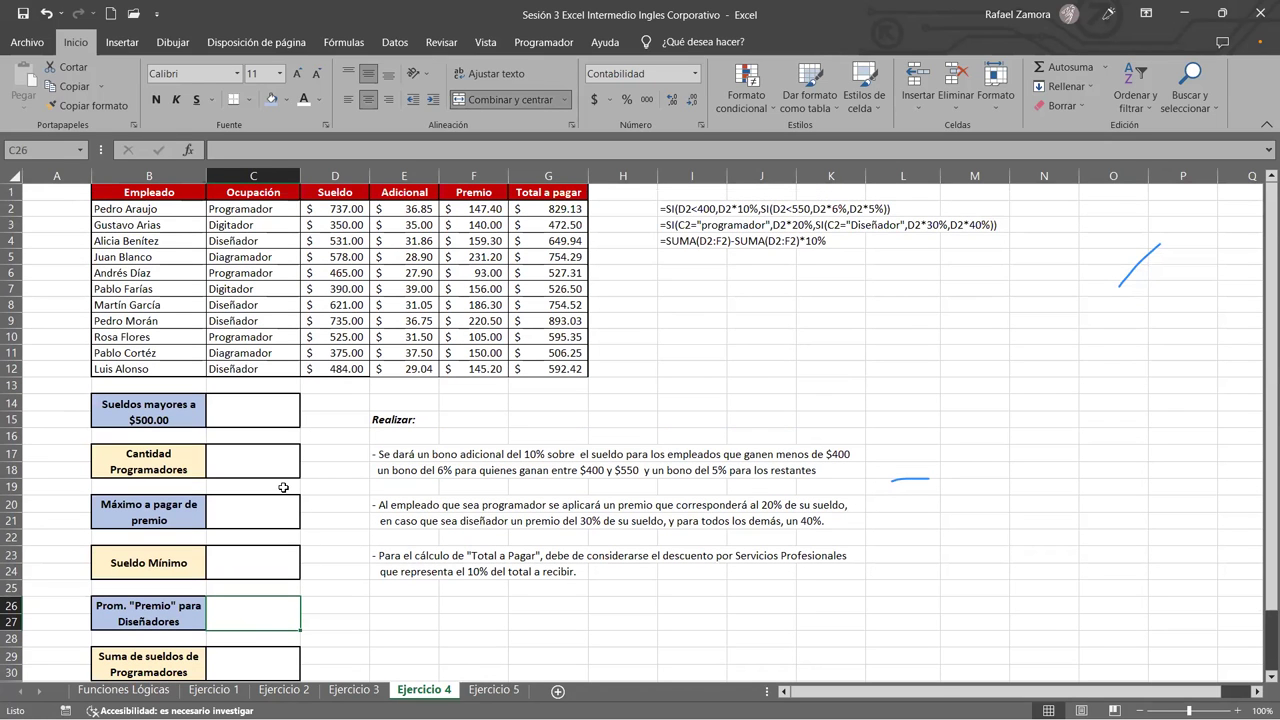
# - Shrink spacer rows 16, 19, 22, 25 and 28 to 9.00 height
pyautogui.click(11, 436)
pyautogui.keyDown('ctrl'); pyautogui.click(11, 486); pyautogui.keyUp('ctrl')
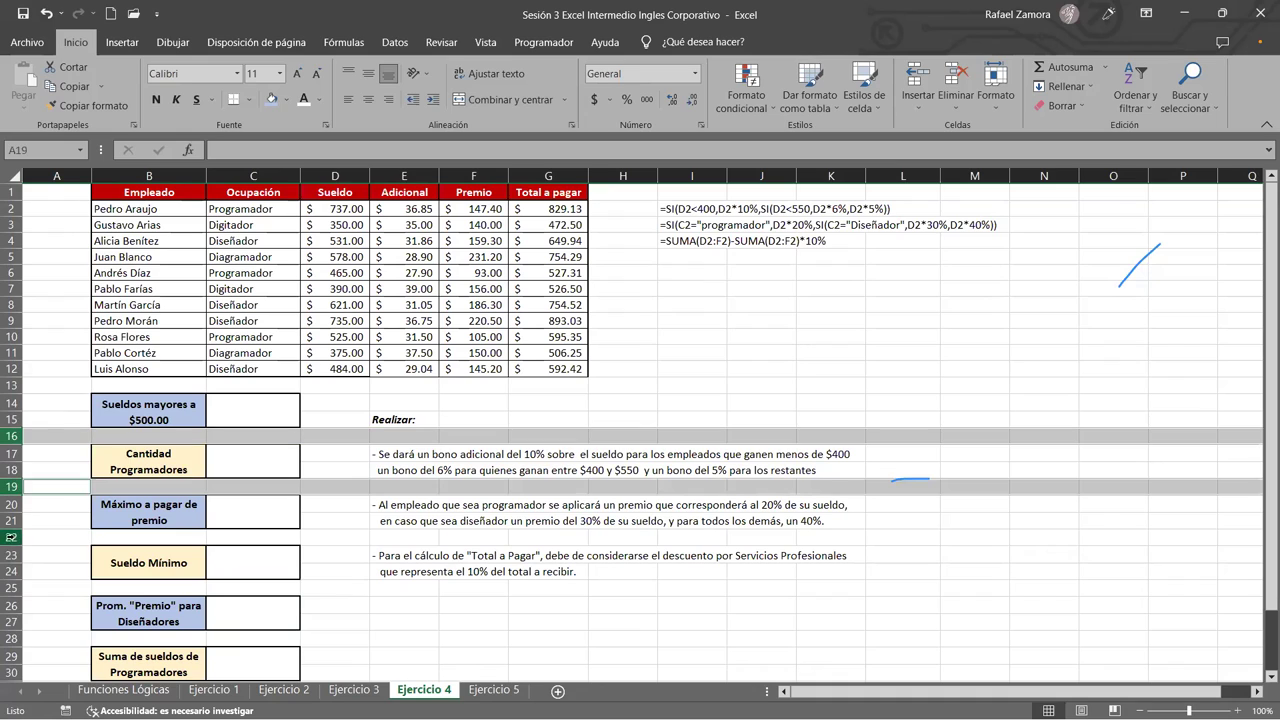
pyautogui.keyDown('ctrl'); pyautogui.click(11, 537); pyautogui.keyUp('ctrl')
pyautogui.keyDown('ctrl'); pyautogui.click(11, 587); pyautogui.keyUp('ctrl')
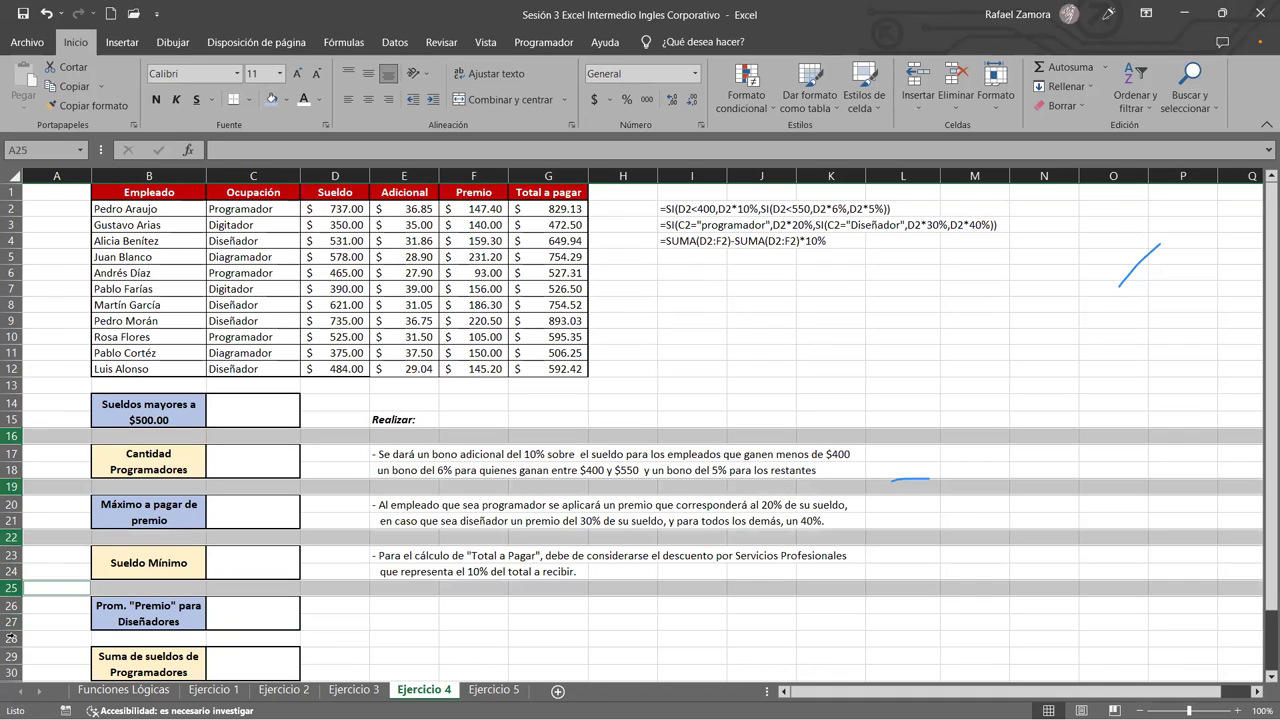
pyautogui.keyDown('ctrl'); pyautogui.click(11, 638); pyautogui.keyUp('ctrl')
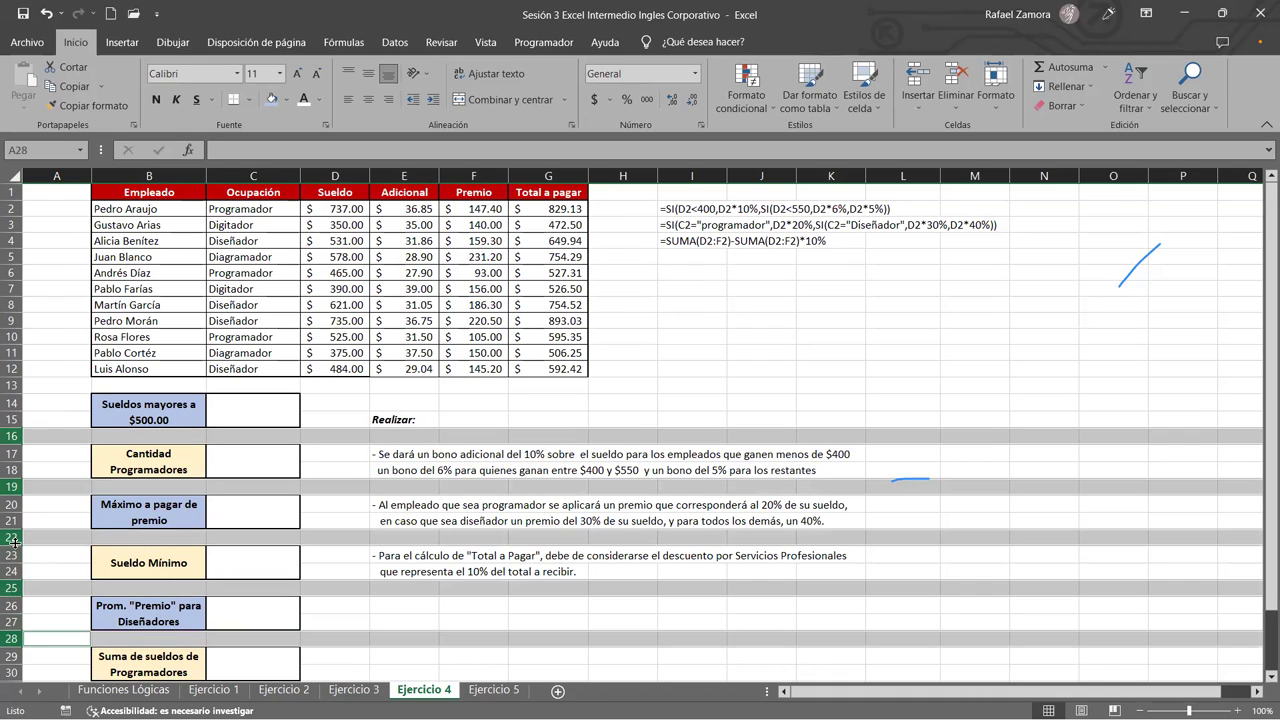
pyautogui.moveTo(14, 541); pyautogui.dragTo(14, 536)
# - Shrink row 31 the same way and collapse the ribbon with Ctrl+F1
pyautogui.click(465, 622)
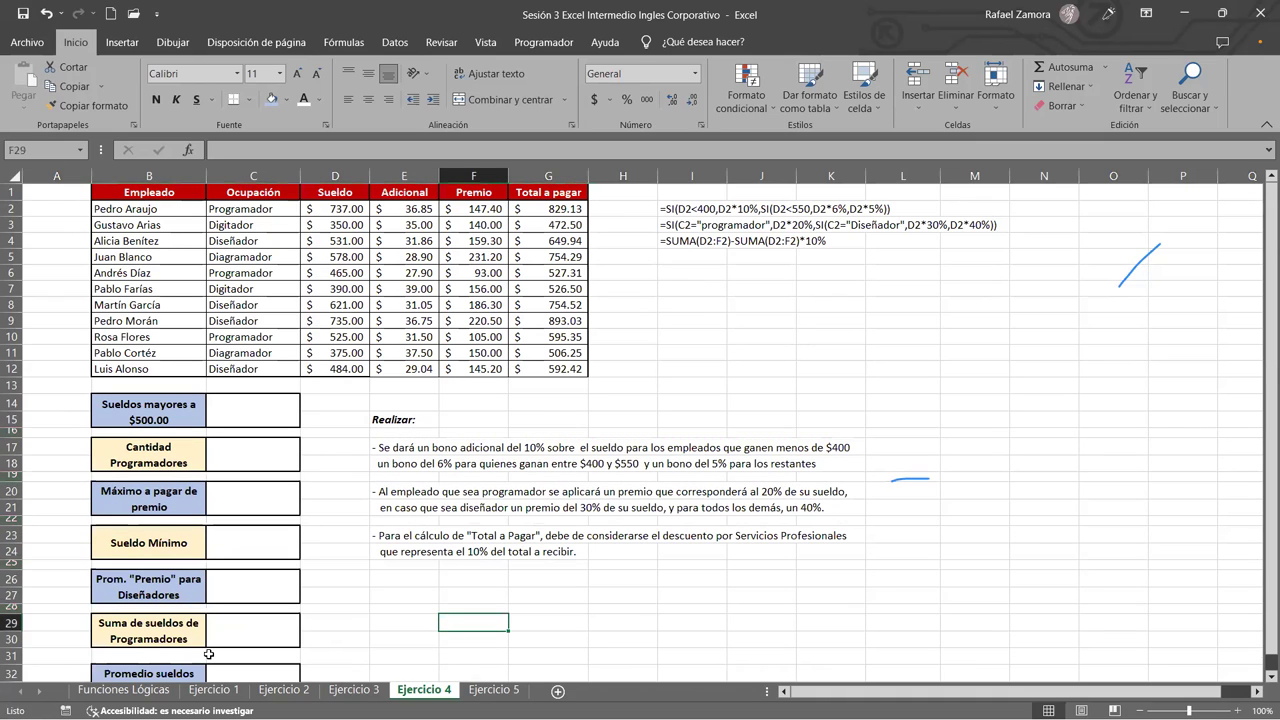
pyautogui.moveTo(13, 660); pyautogui.dragTo(13, 648)
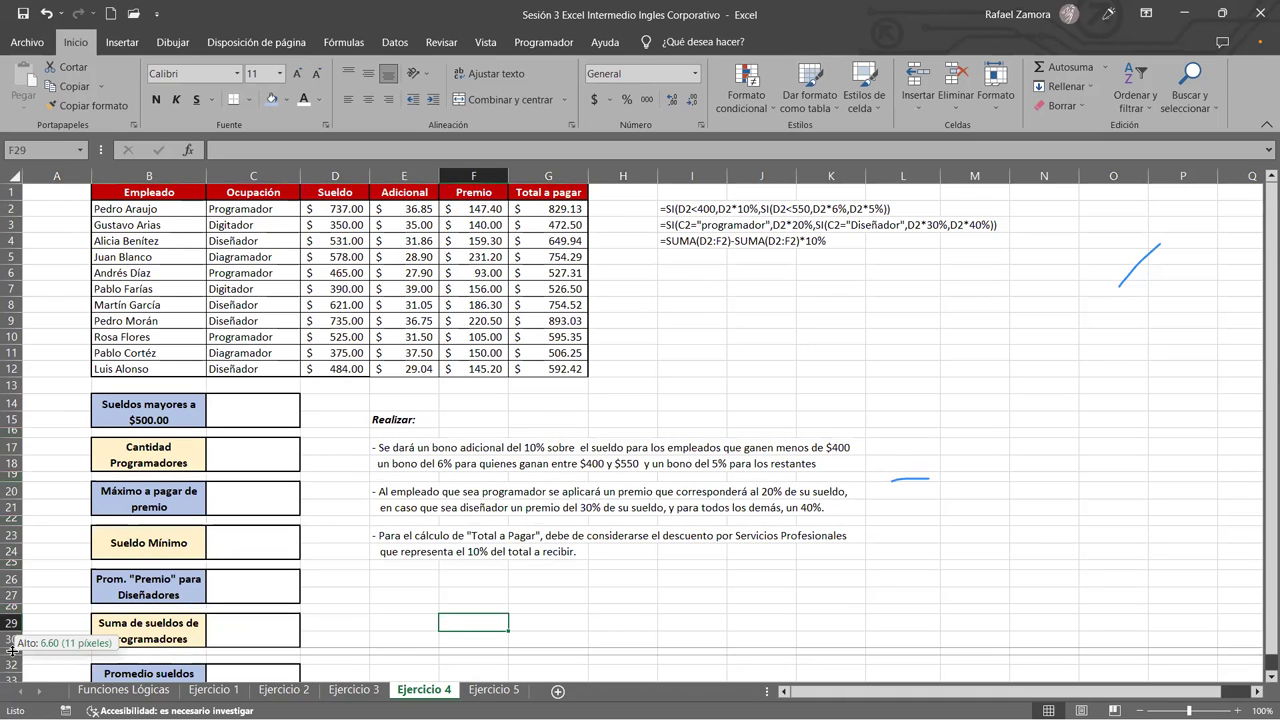
pyautogui.click(788, 445)
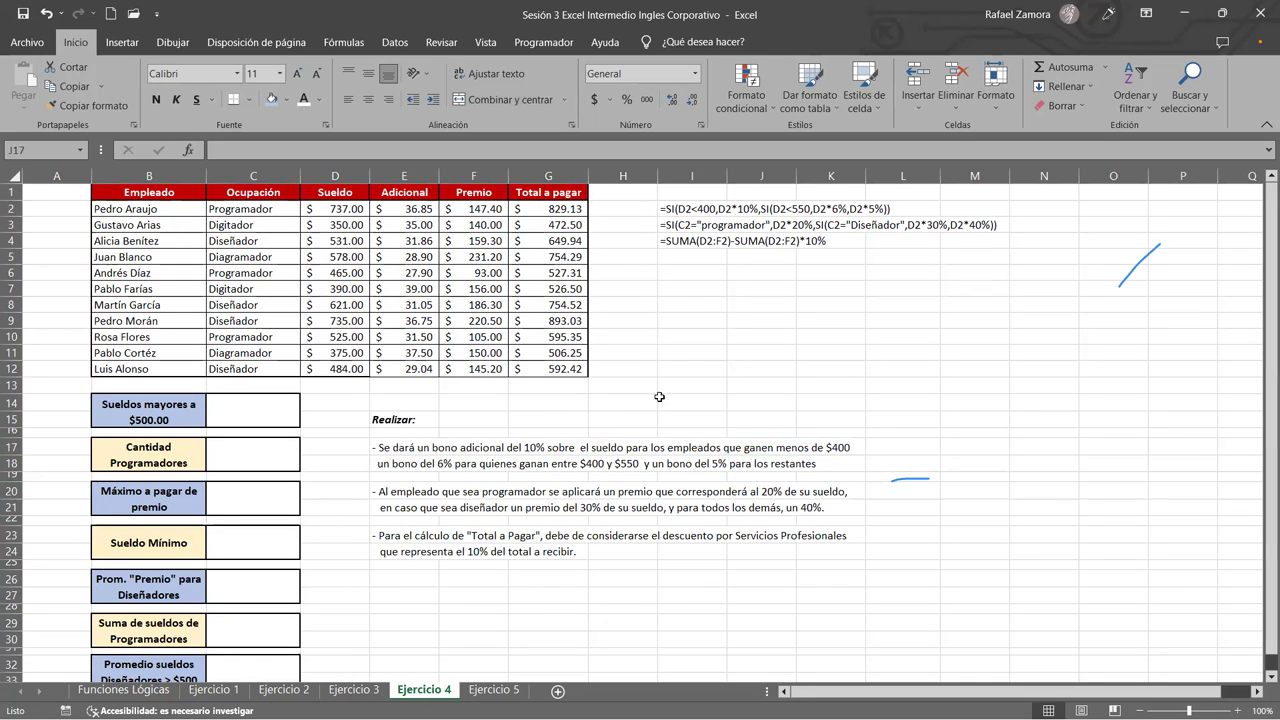
pyautogui.hotkey('ctrl', 'F1')
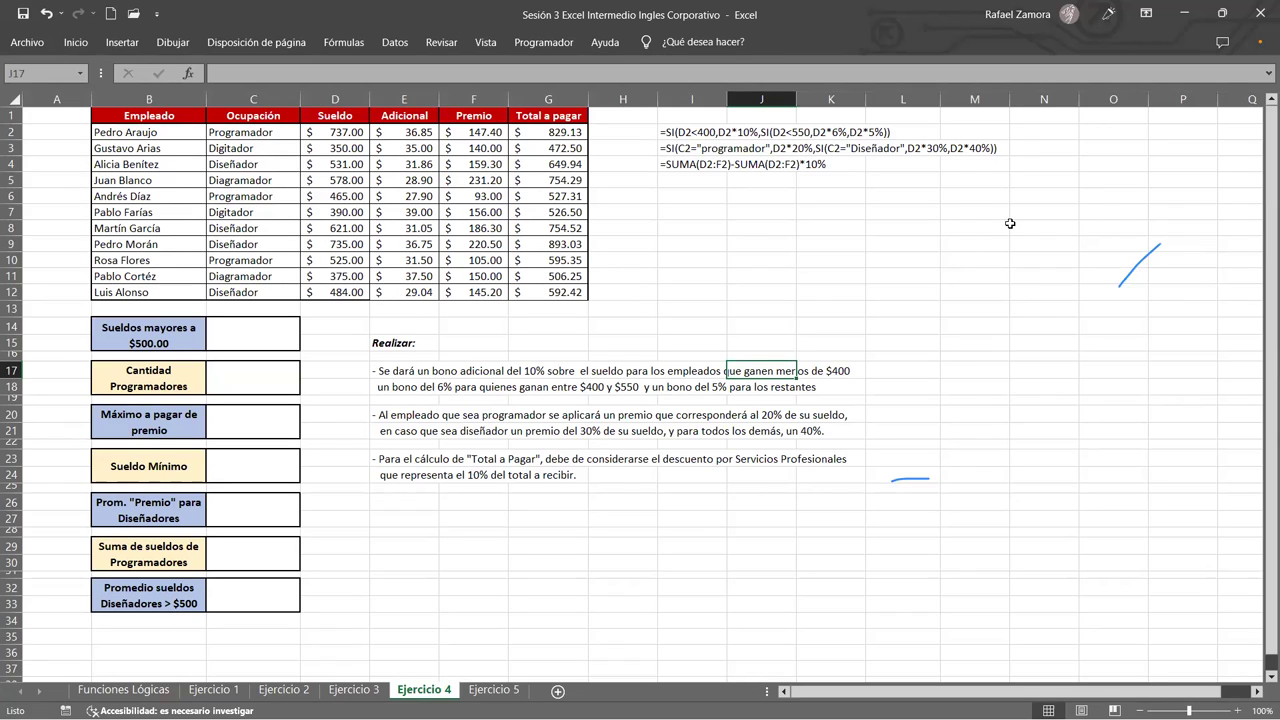
# - Enter =PROMEDIO.SI(C2:C12,"Diseñador",F2:F12) in C26, giving the designers' average premium of $177.83
pyautogui.click(256, 505)
pyautogui.write('=')
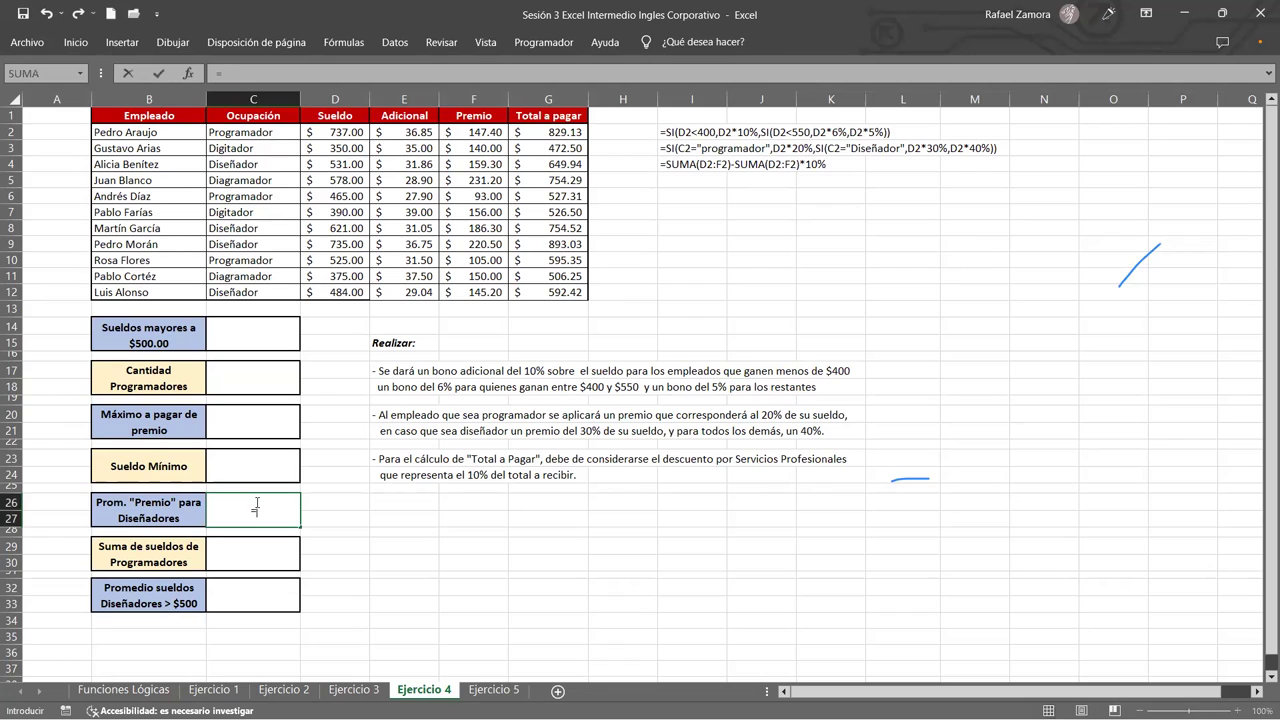
pyautogui.write('p')
pyautogui.write('rom')
pyautogui.press('Tab')
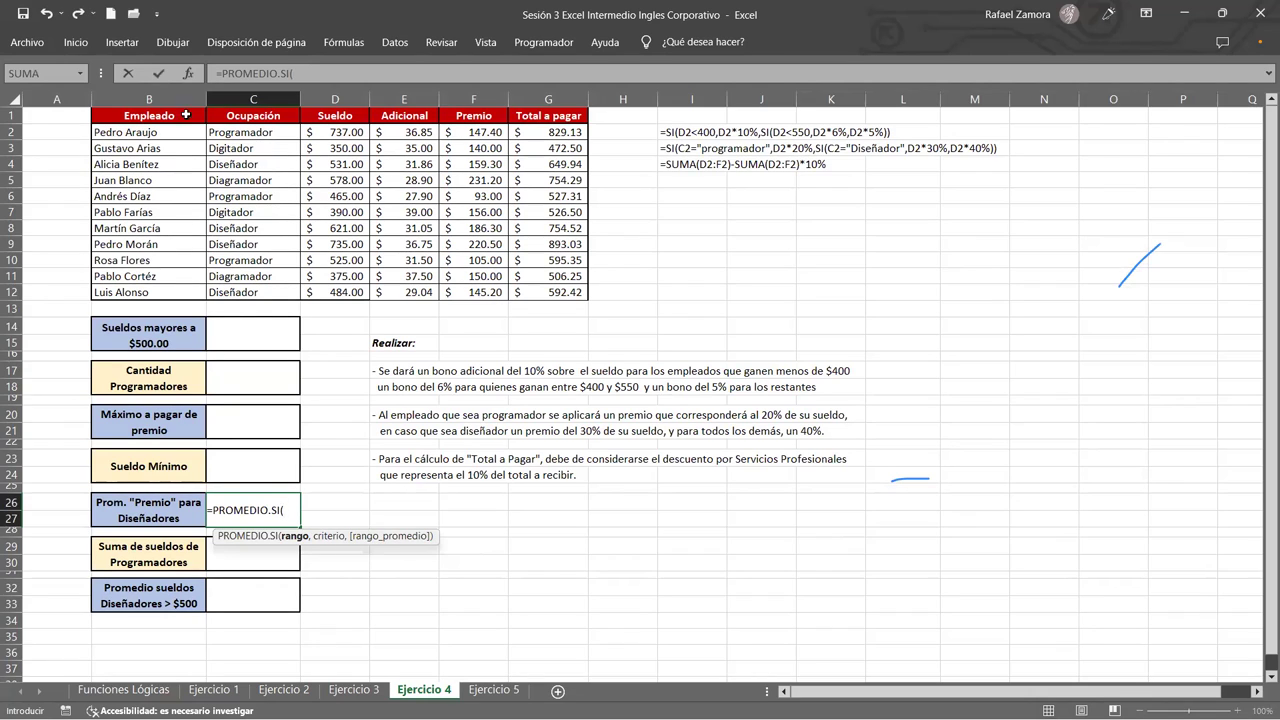
pyautogui.click(245, 130)
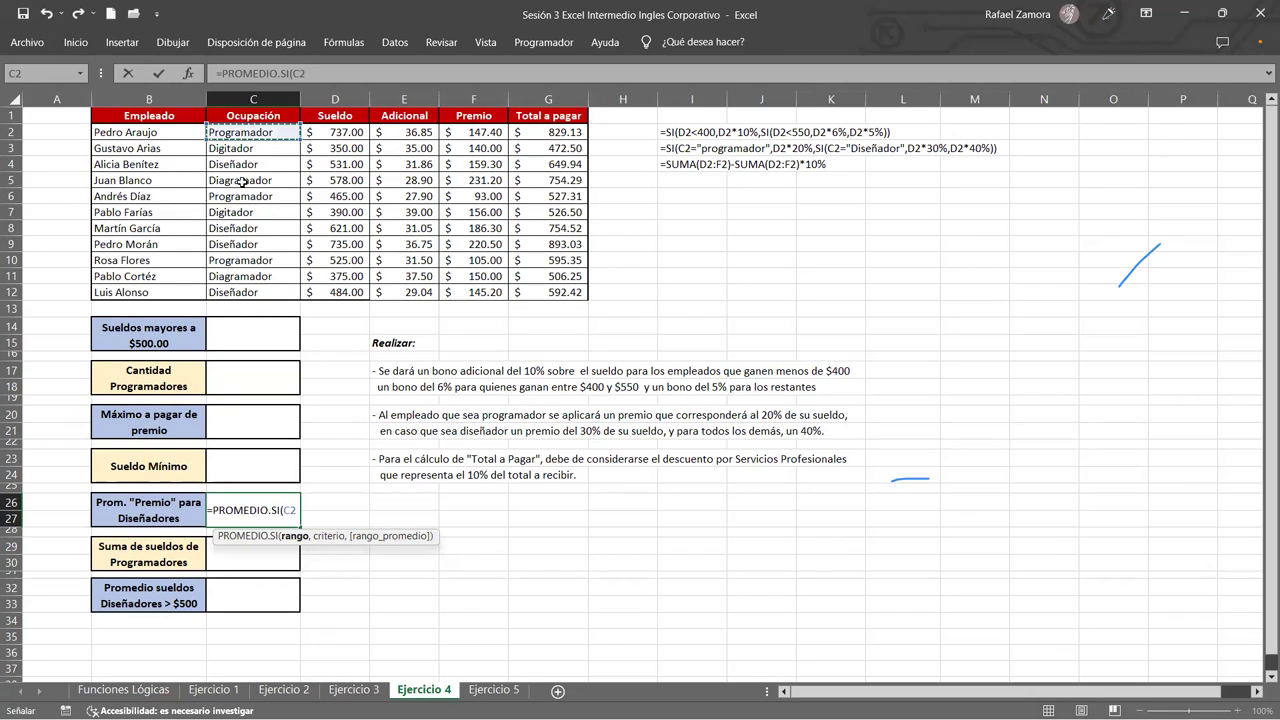
pyautogui.keyDown('shift'); pyautogui.click(242, 291); pyautogui.keyUp('shift')
pyautogui.write(',')
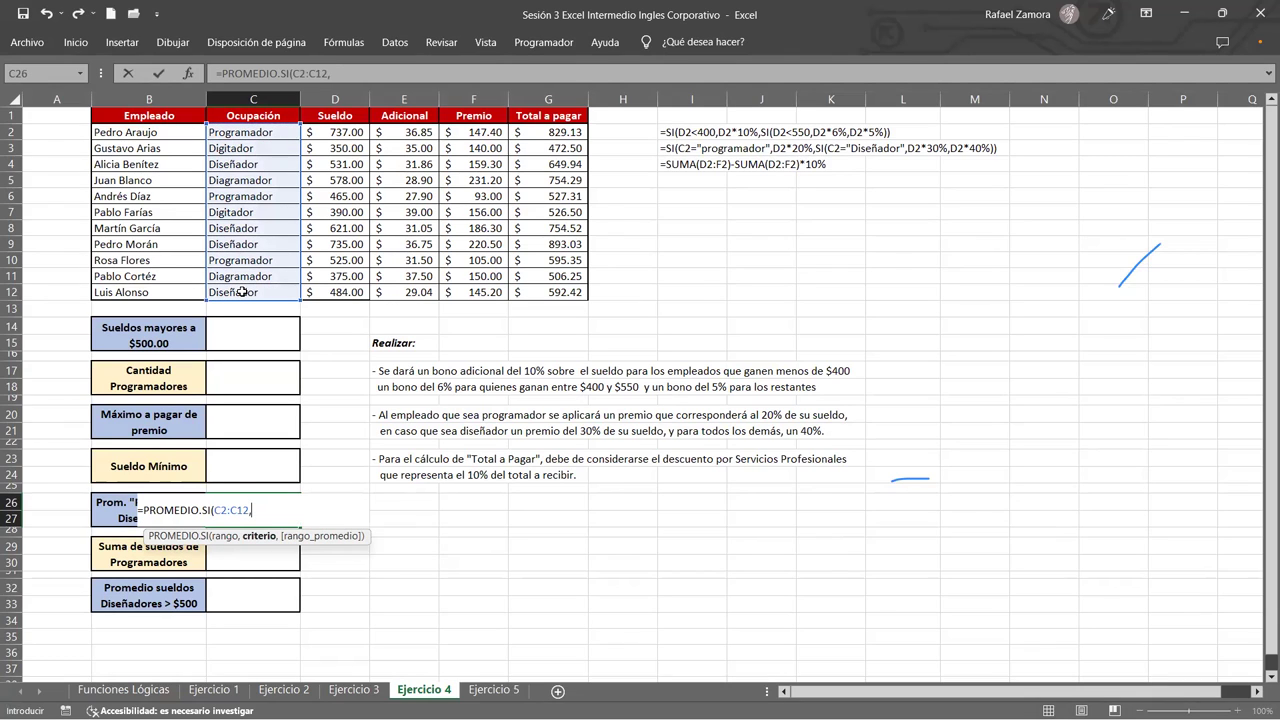
pyautogui.write('"Diseñador ')
pyautogui.write(',')
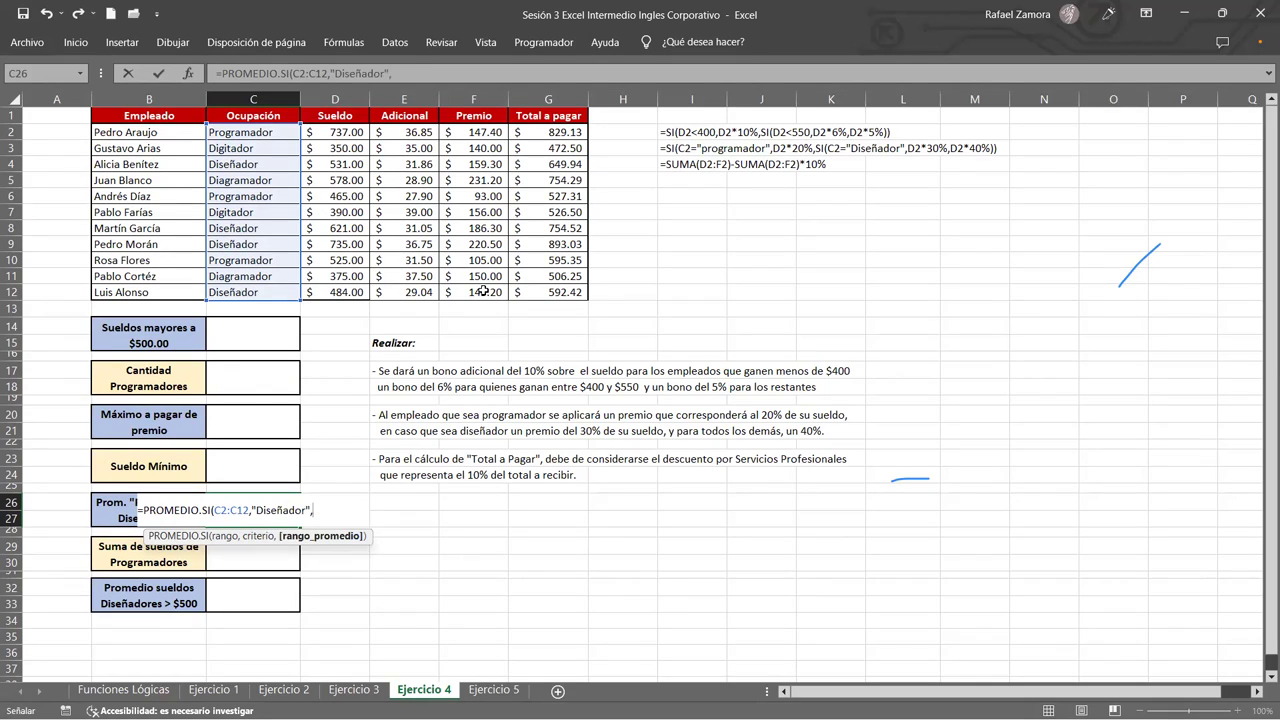
pyautogui.moveTo(474, 132); pyautogui.dragTo(483, 291)
pyautogui.press('Return')
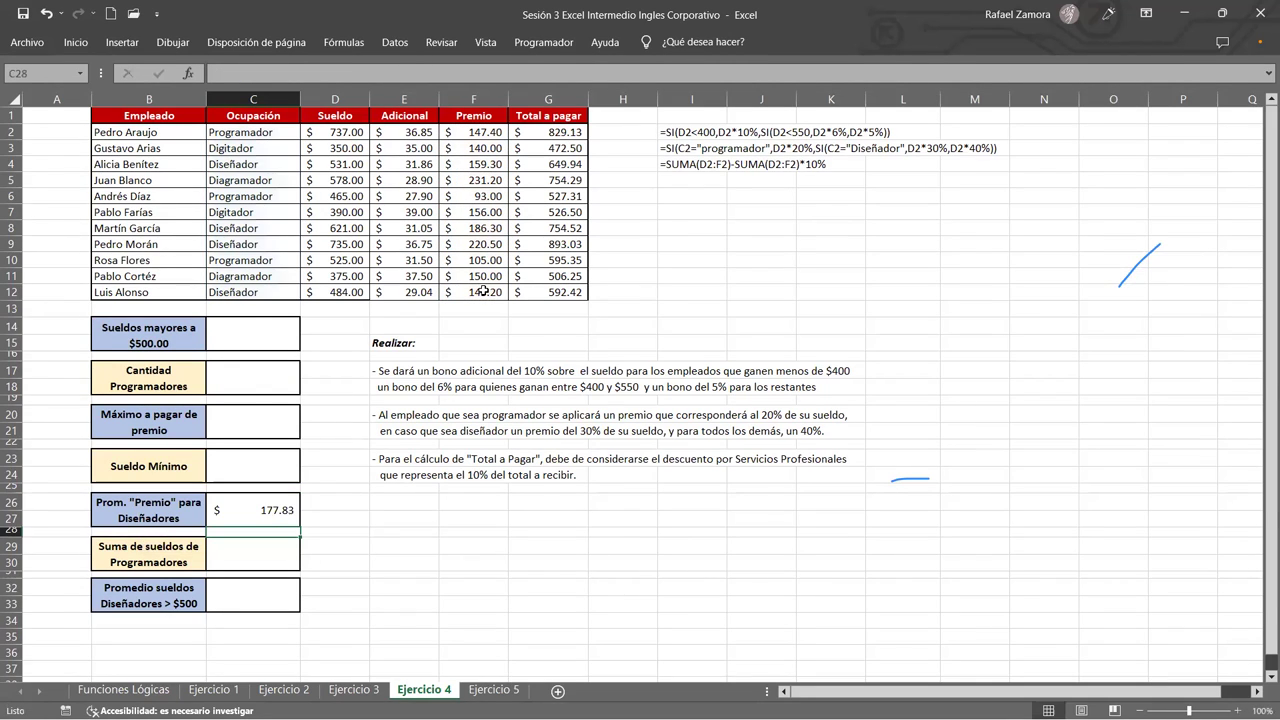
pyautogui.click(274, 554)
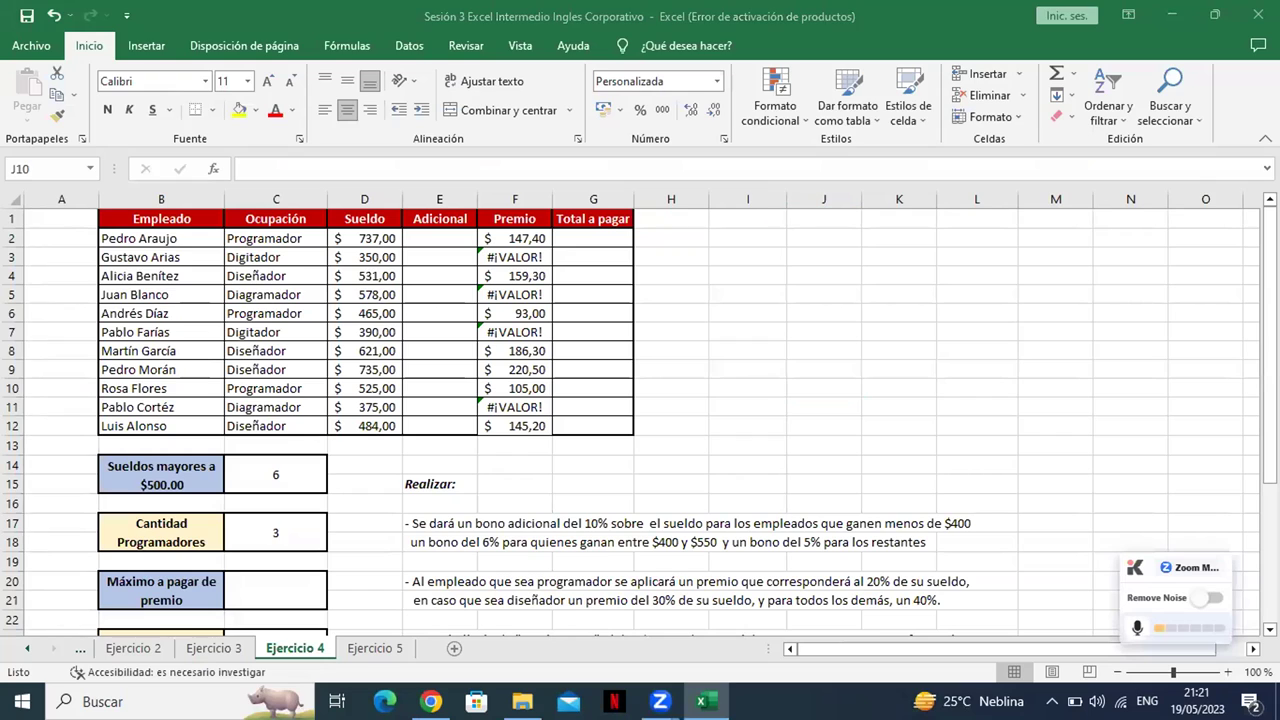
pyautogui.click(530, 236)
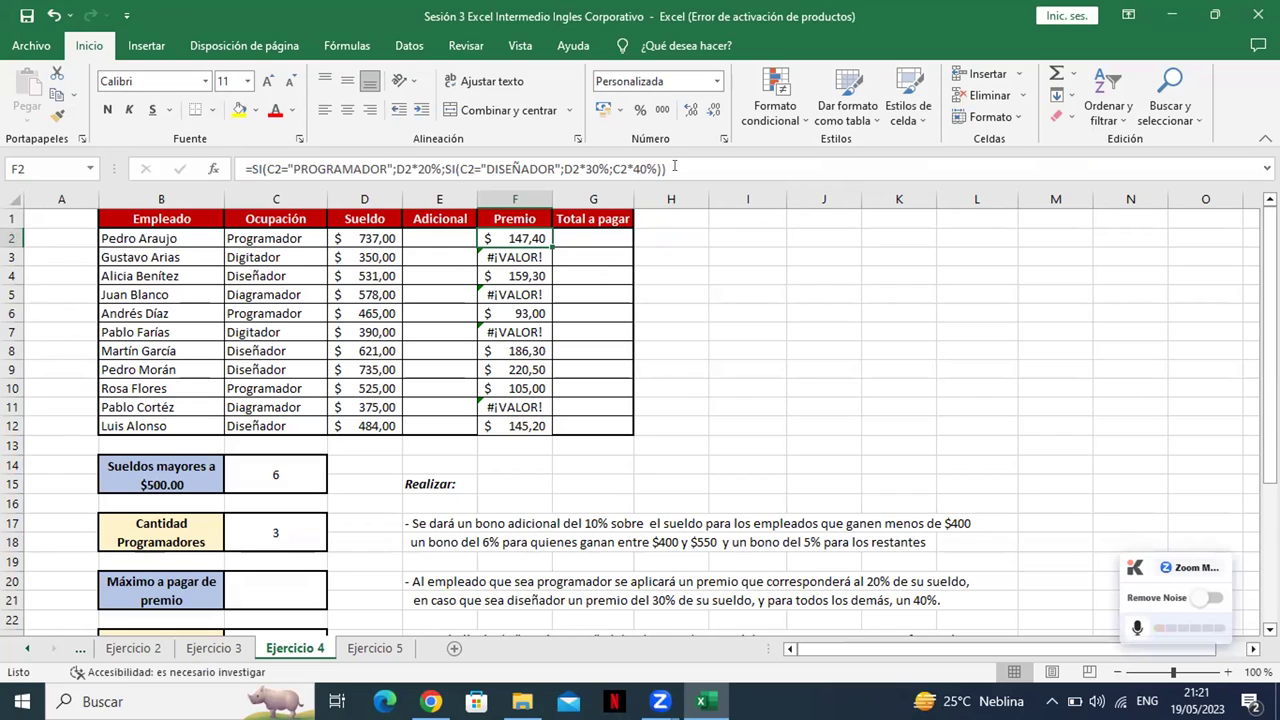
pyautogui.click(677, 166)
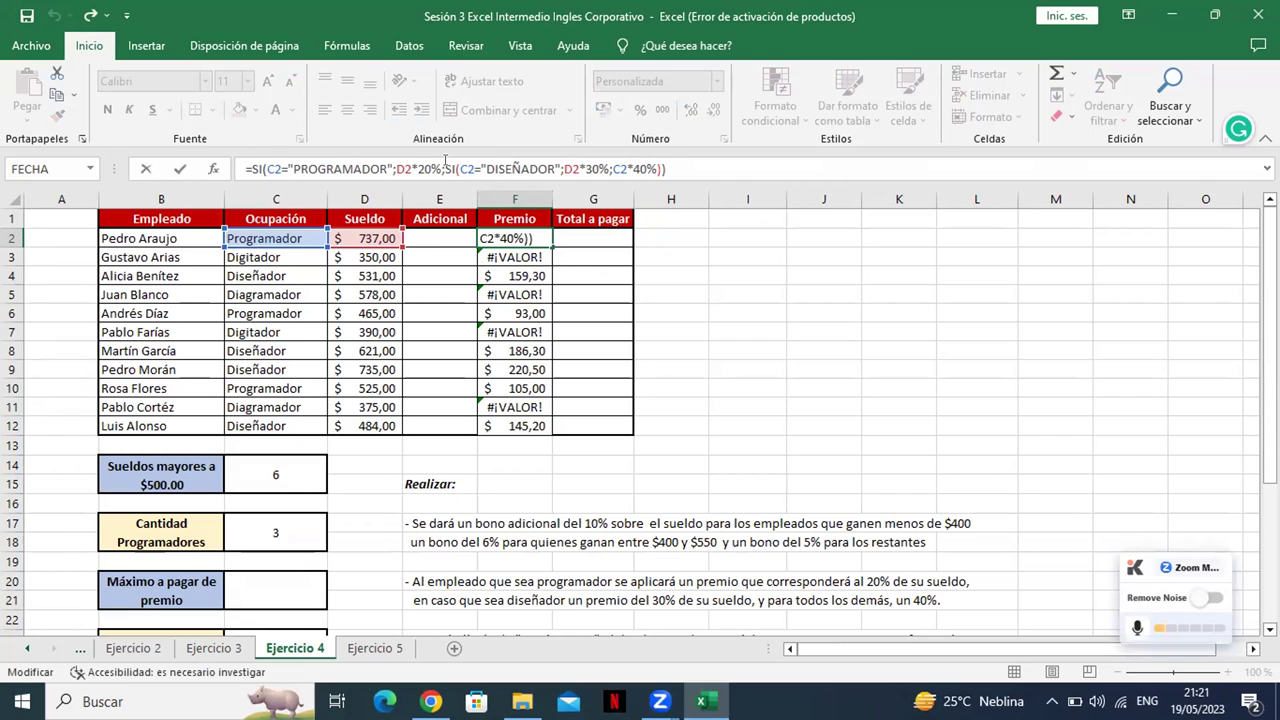
pyautogui.click(445, 163)
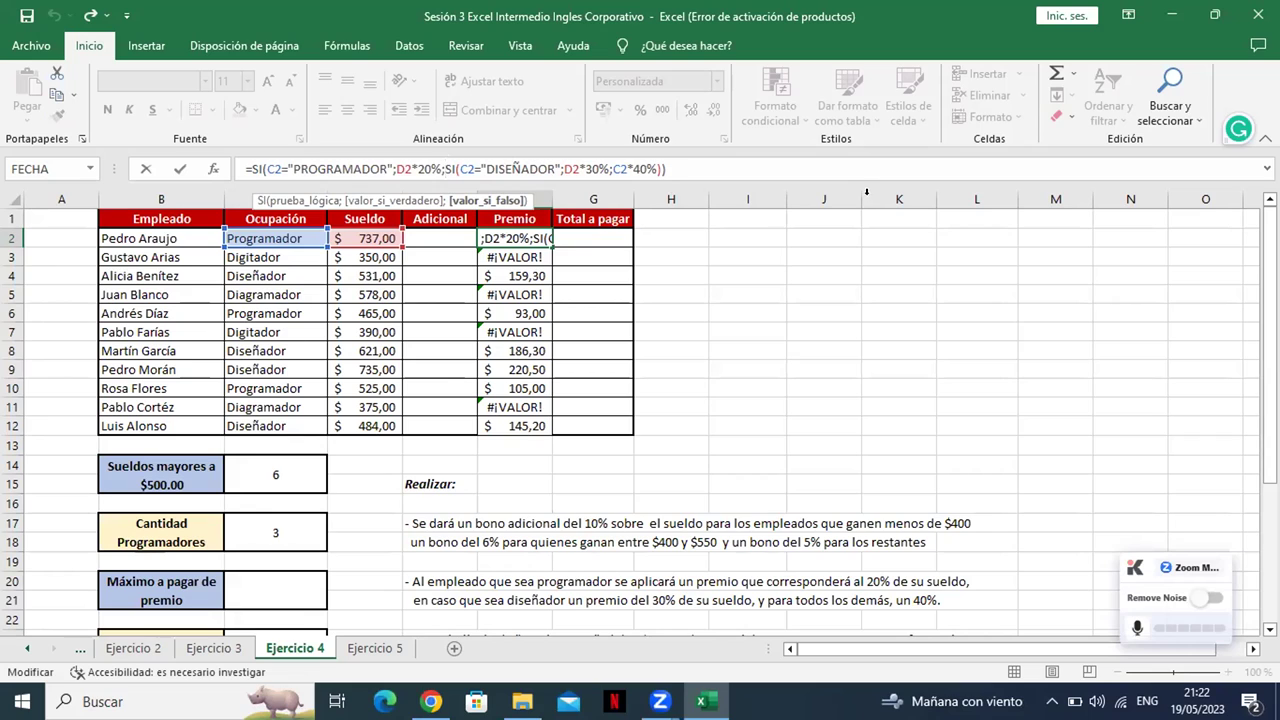
pyautogui.click(662, 168)
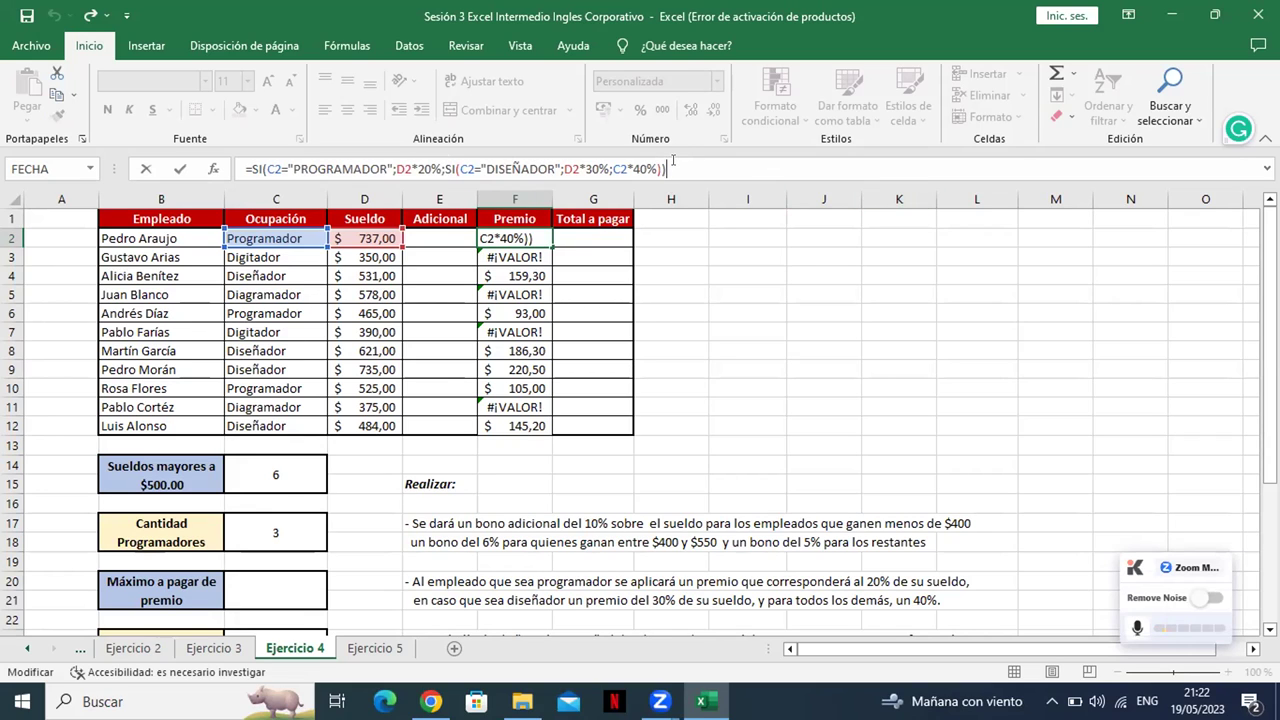
pyautogui.press('Return')
pyautogui.click(500, 234)
pyautogui.moveTo(551, 247); pyautogui.dragTo(543, 426)
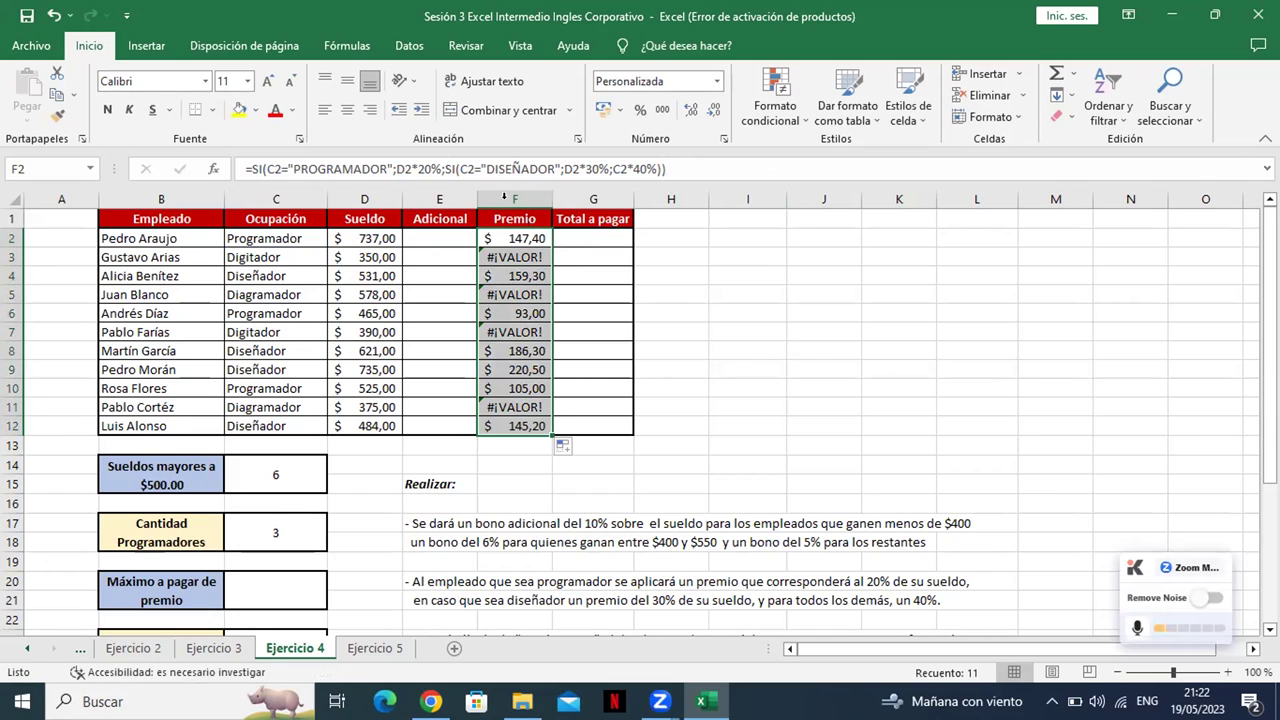
pyautogui.click(522, 254)
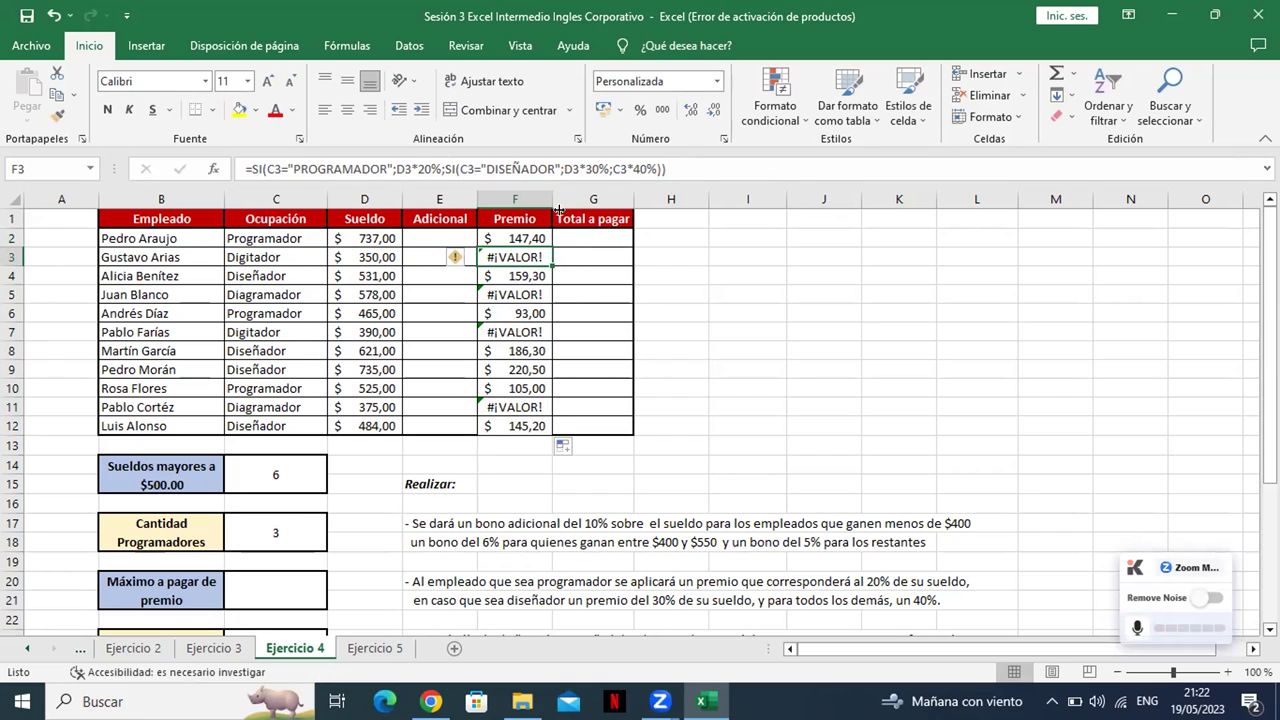
pyautogui.click(688, 168)
# - Leave F3's Premio formula unchanged and exit the cell
pyautogui.press('Return')
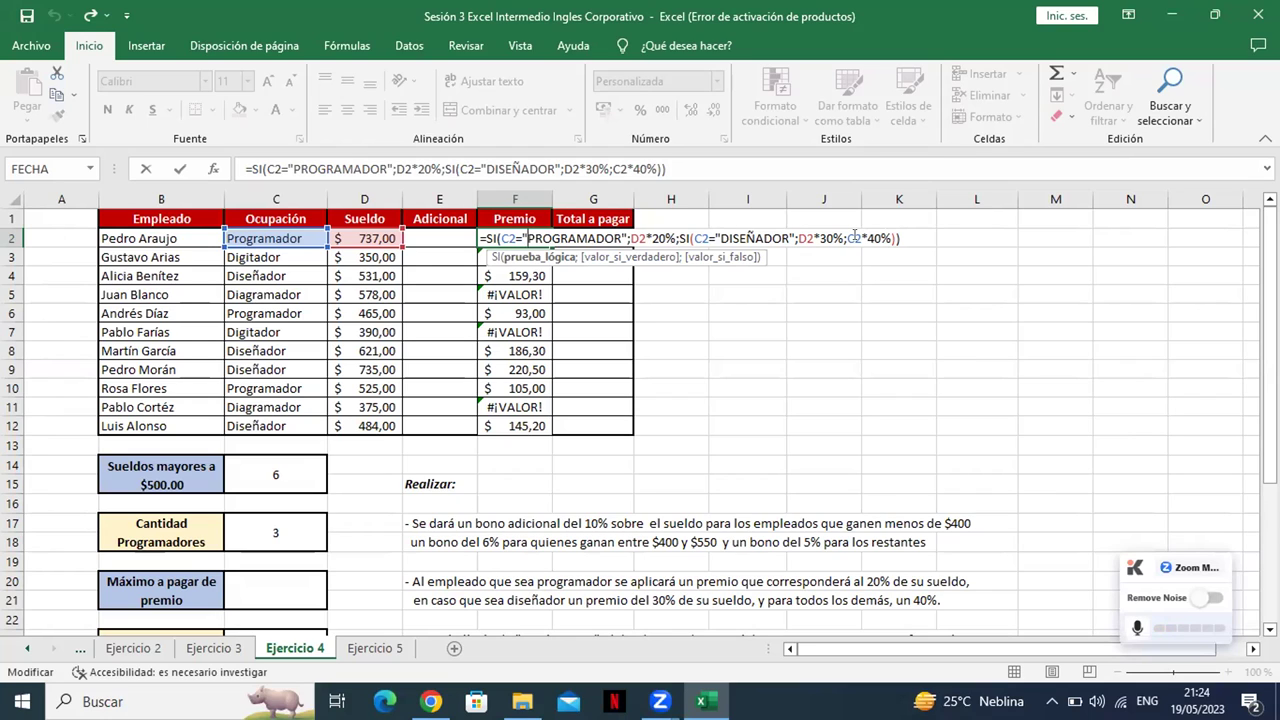
# - Correct F2's Premio formula so the fallback bonus is D2*40% instead of C2*40%
pyautogui.click(857, 238)
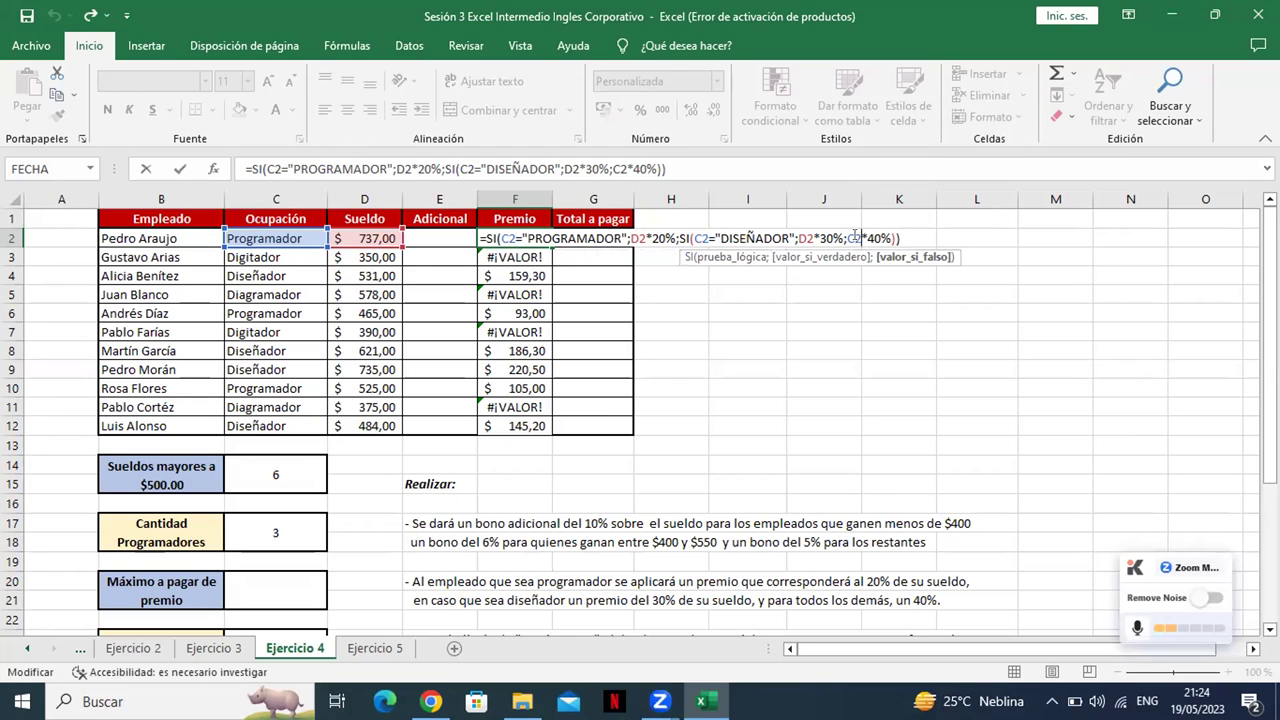
pyautogui.press('Delete')
pyautogui.write('D')
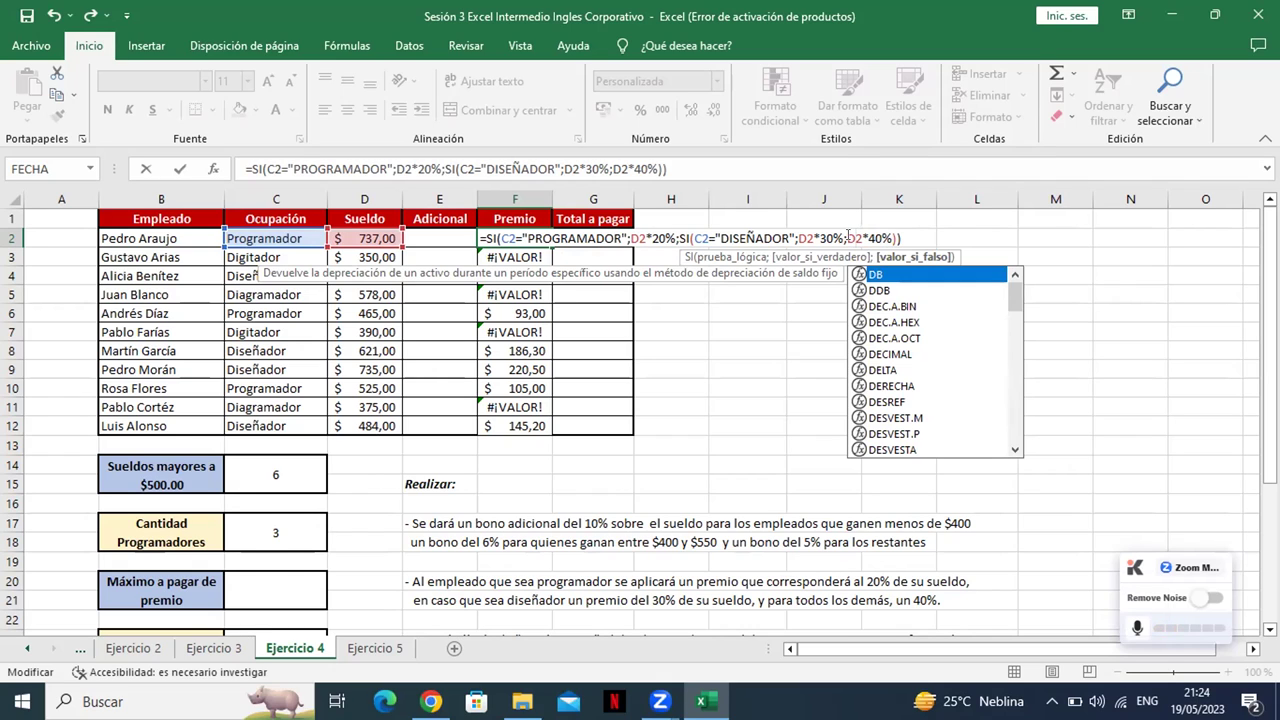
pyautogui.press('Return')
# - Copy the corrected F2 formula down to F12, clearing the #¡VALOR! errors
pyautogui.click(537, 236)
pyautogui.moveTo(551, 247); pyautogui.dragTo(546, 428)
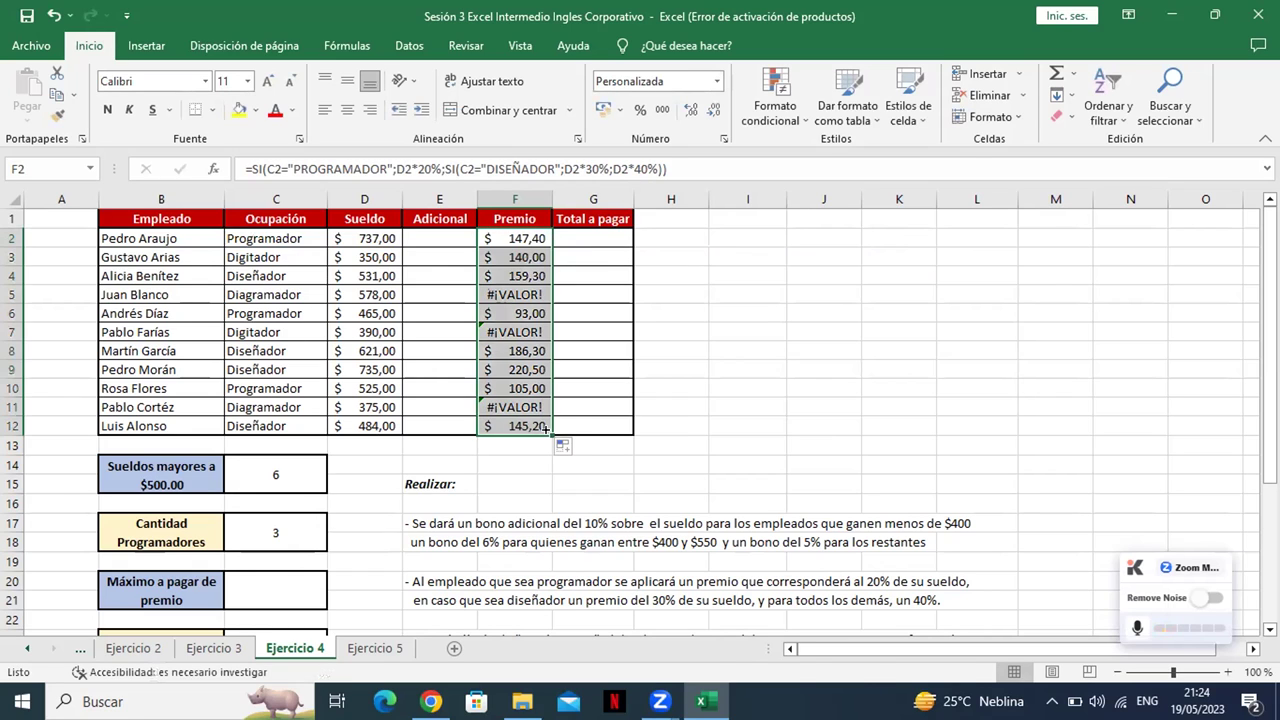
pyautogui.click(885, 386)
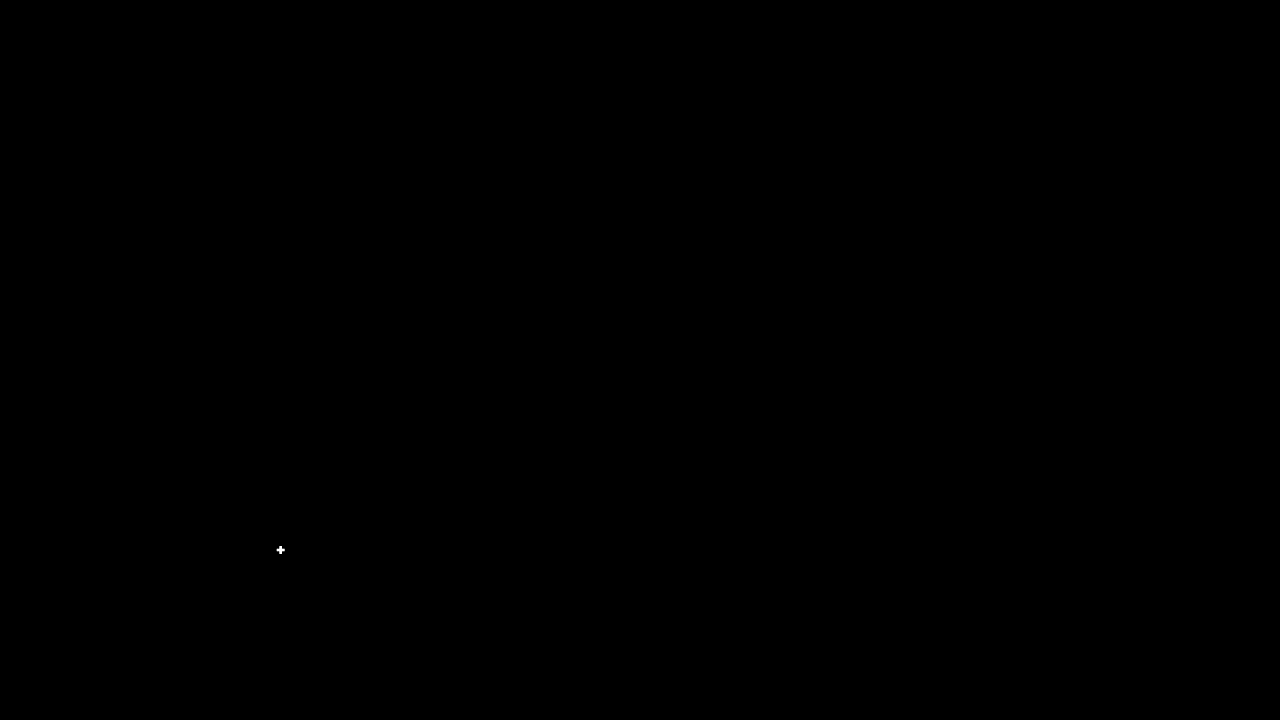
# - Enter =SUMAR.SI(C2:C12,"Programador", in C29 without a sum range, which shows #¡VALOR!
pyautogui.write('=')
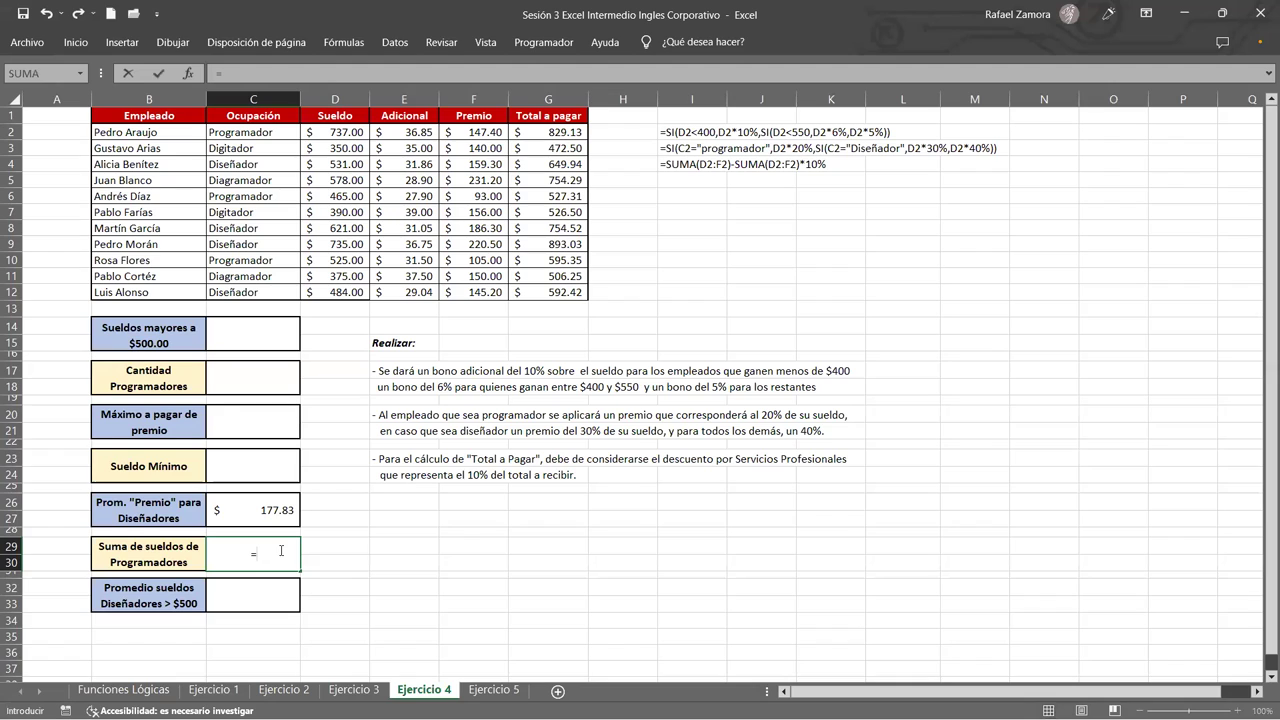
pyautogui.write('SUMAR.SI(')
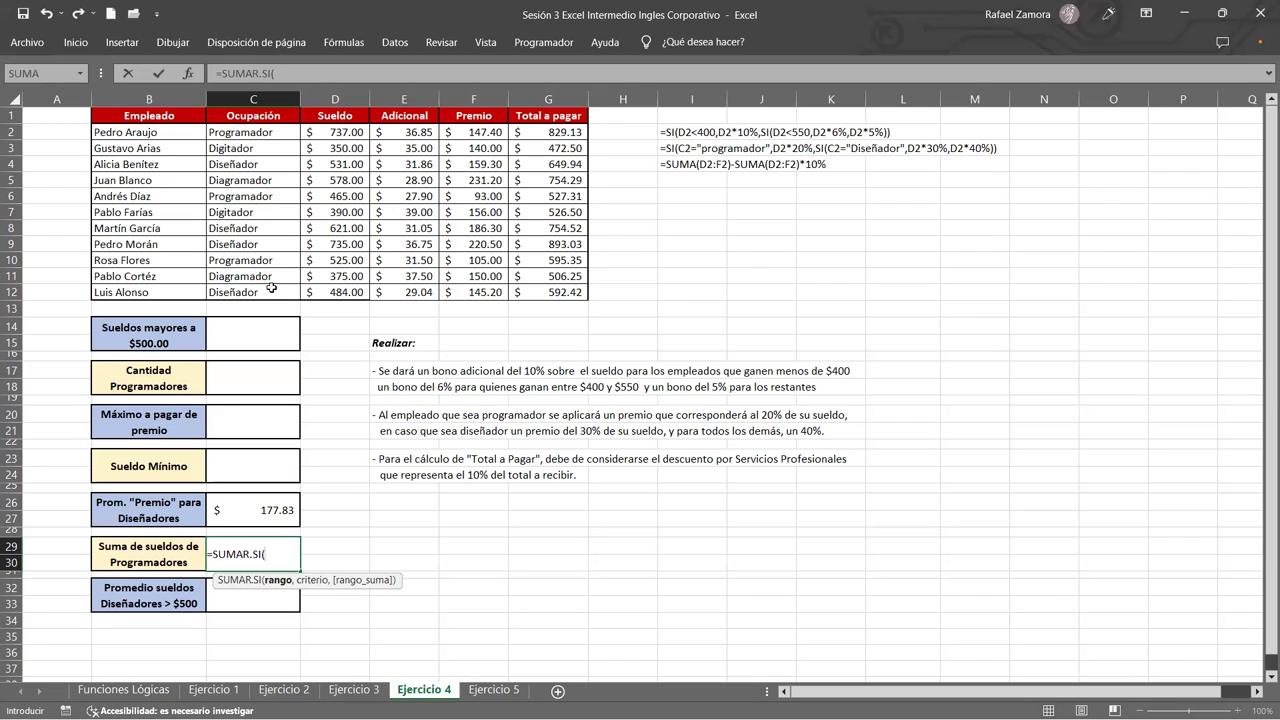
pyautogui.moveTo(271, 288); pyautogui.dragTo(271, 132)
pyautogui.write(',')
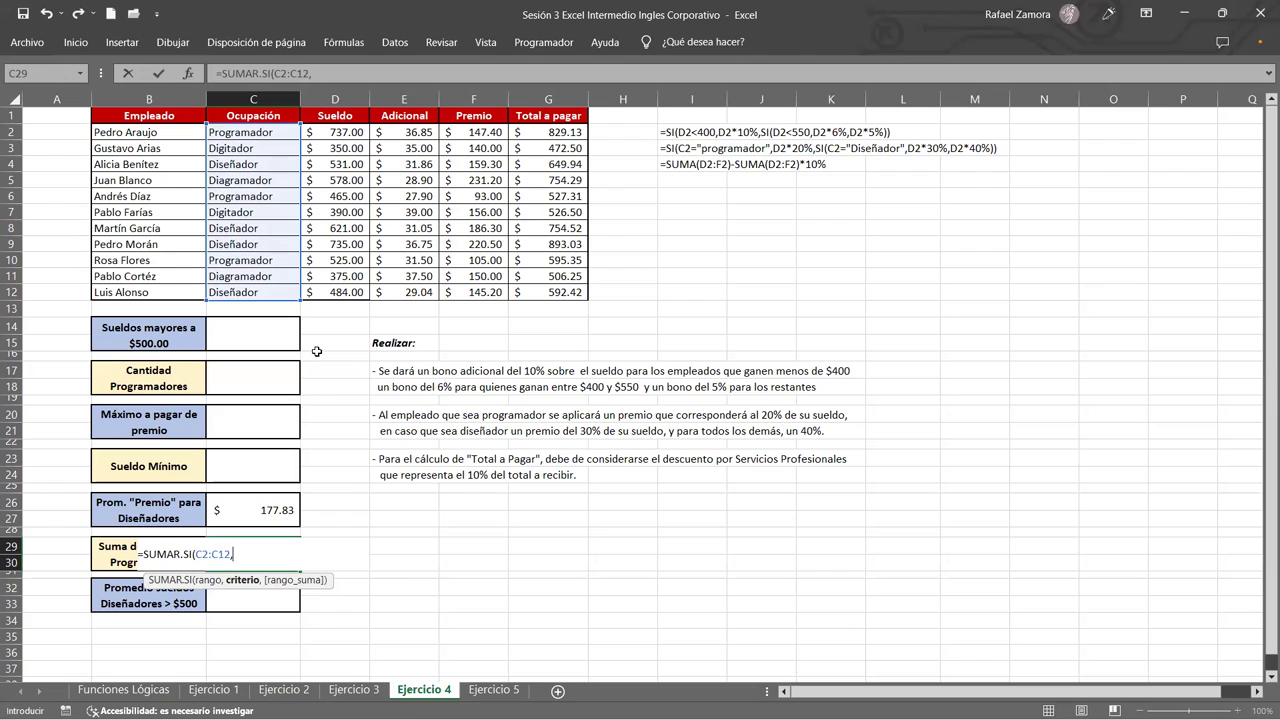
pyautogui.write('"Programador",')
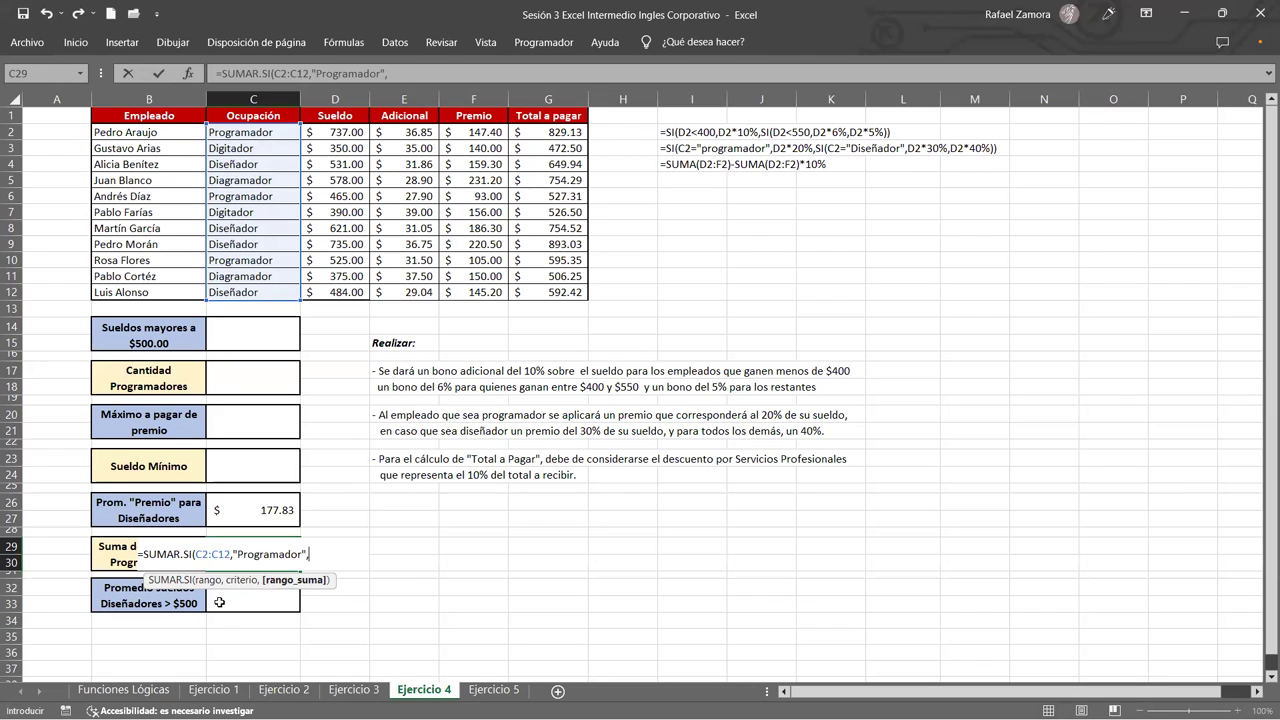
pyautogui.moveTo(309, 554); pyautogui.dragTo(64, 554)
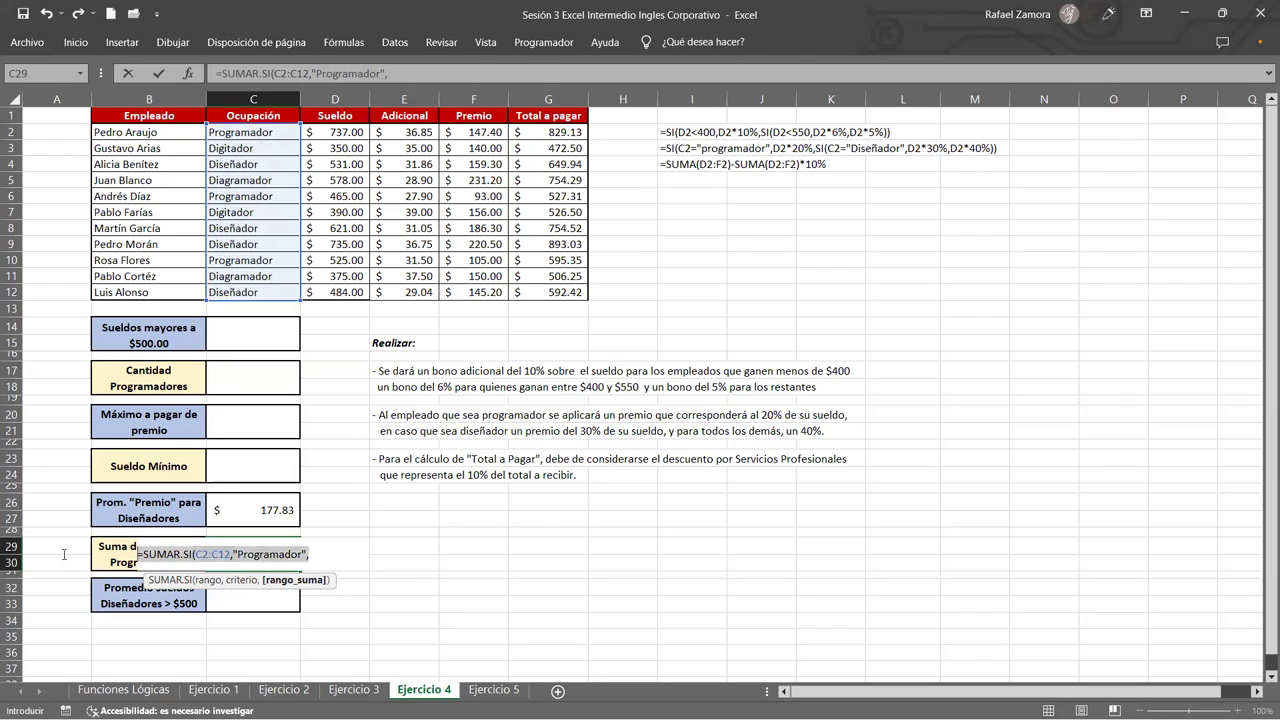
pyautogui.press('F2')
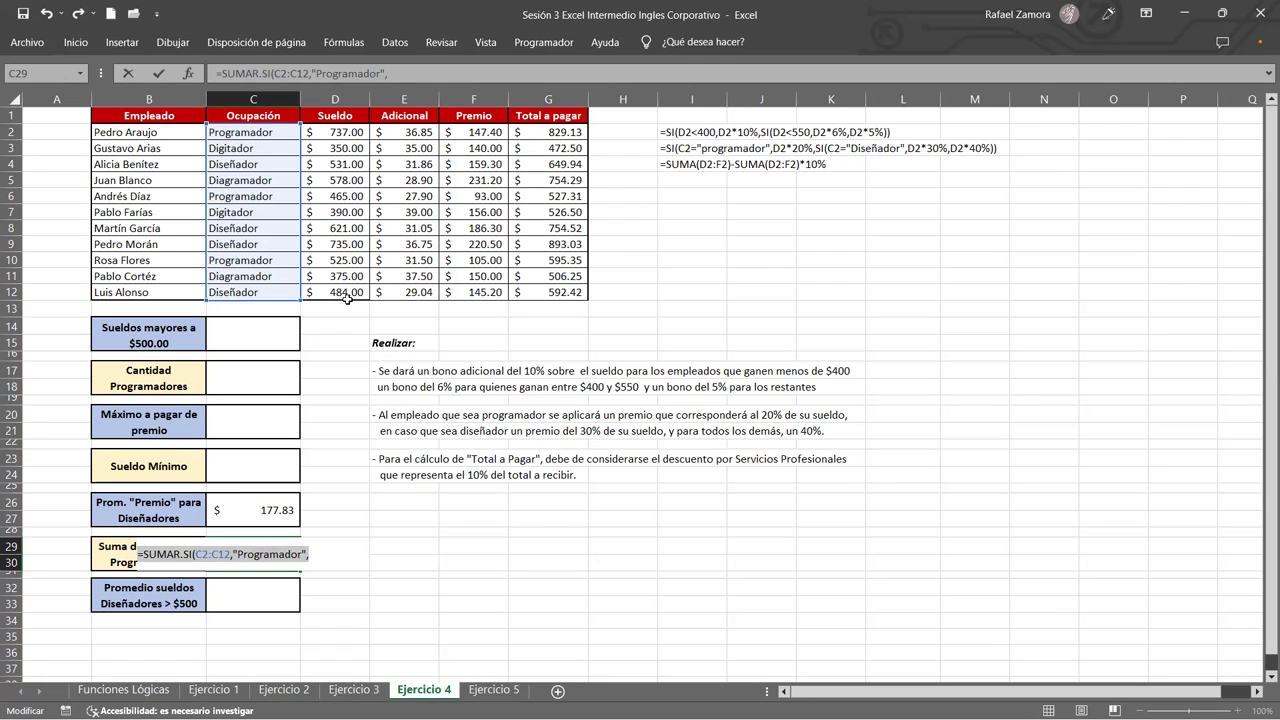
pyautogui.press('Return')
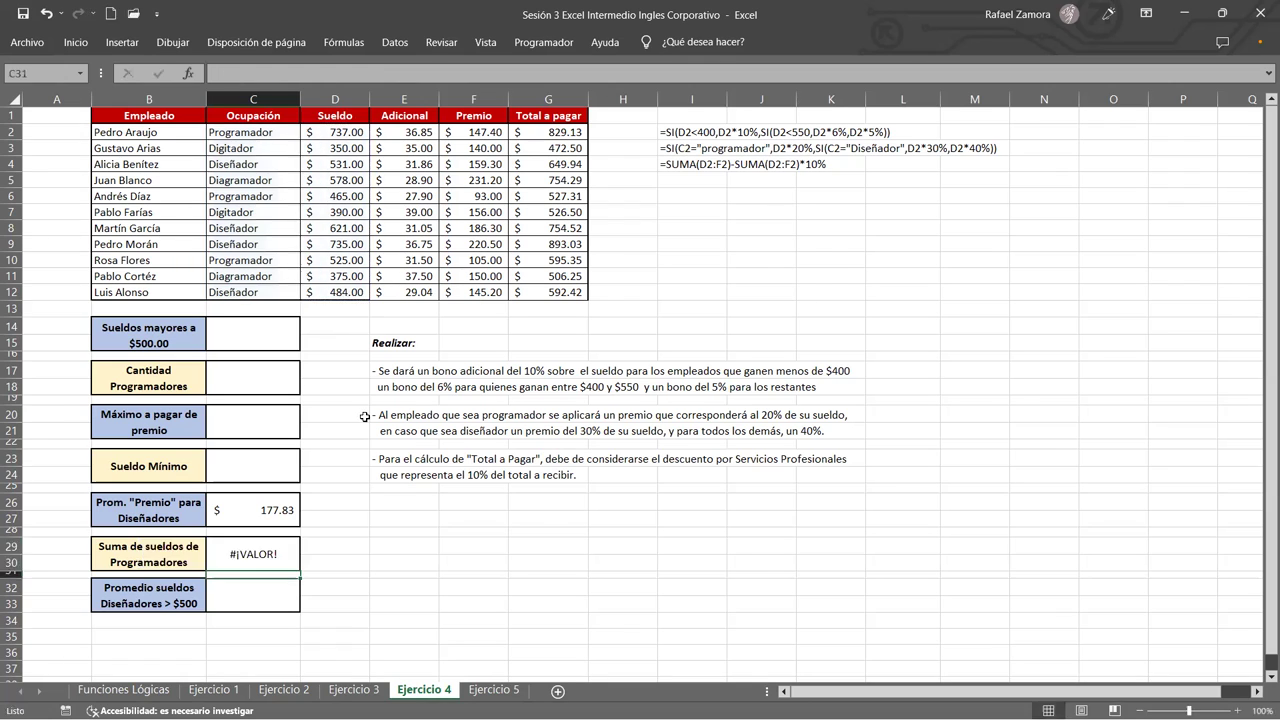
# - Redo C29 as =SUMAR.SI(C2:C12,"Programador",D2:D12), totalling programmers' salaries to $1,727.00
pyautogui.doubleClick(257, 556)
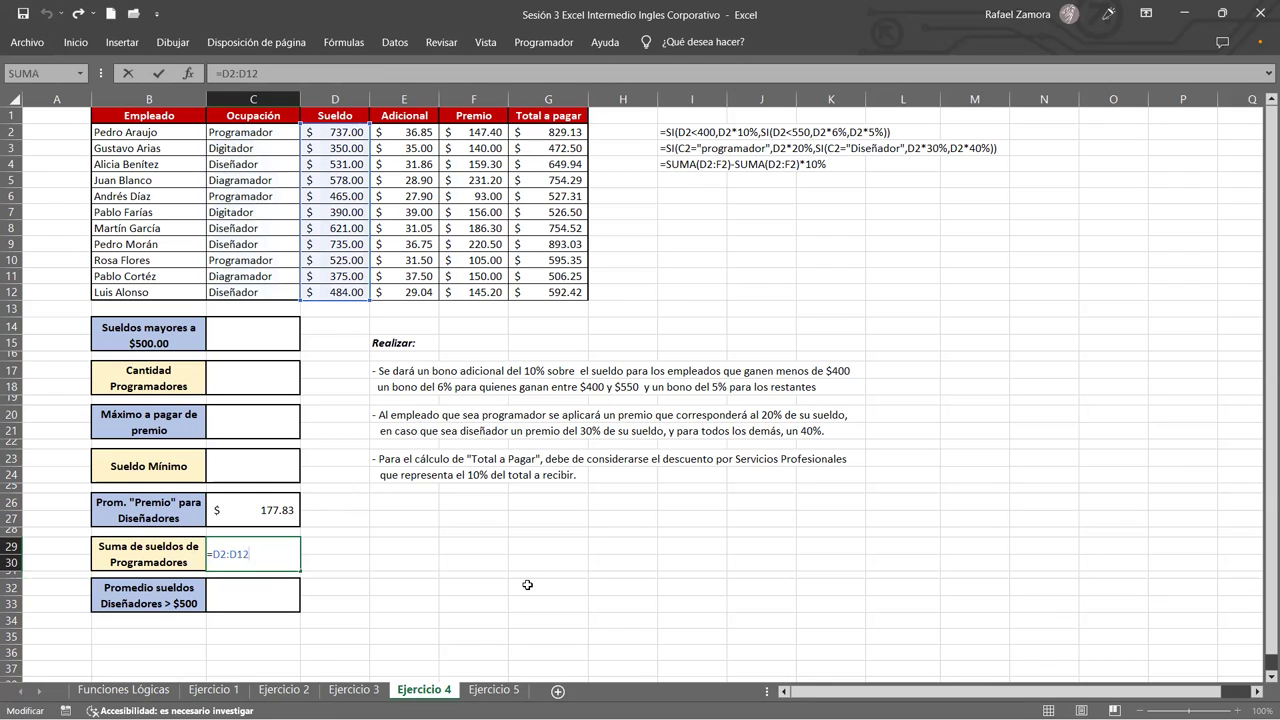
pyautogui.press('Escape')
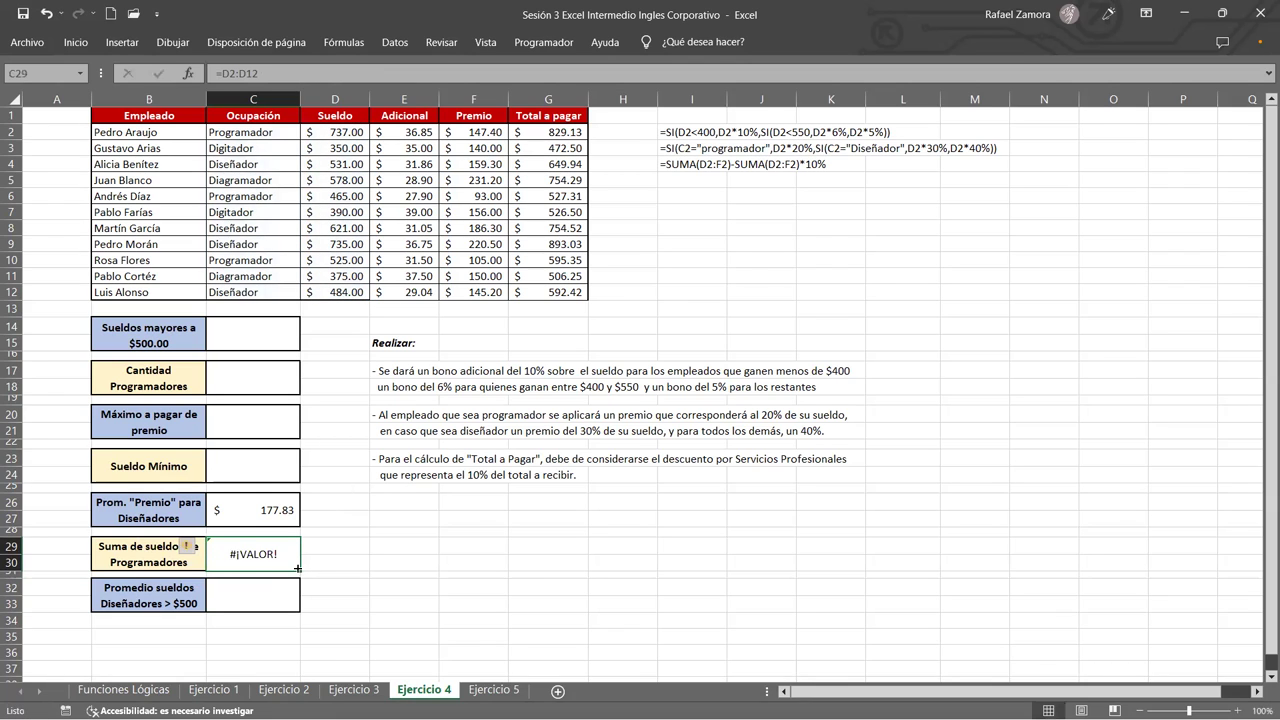
pyautogui.write('=')
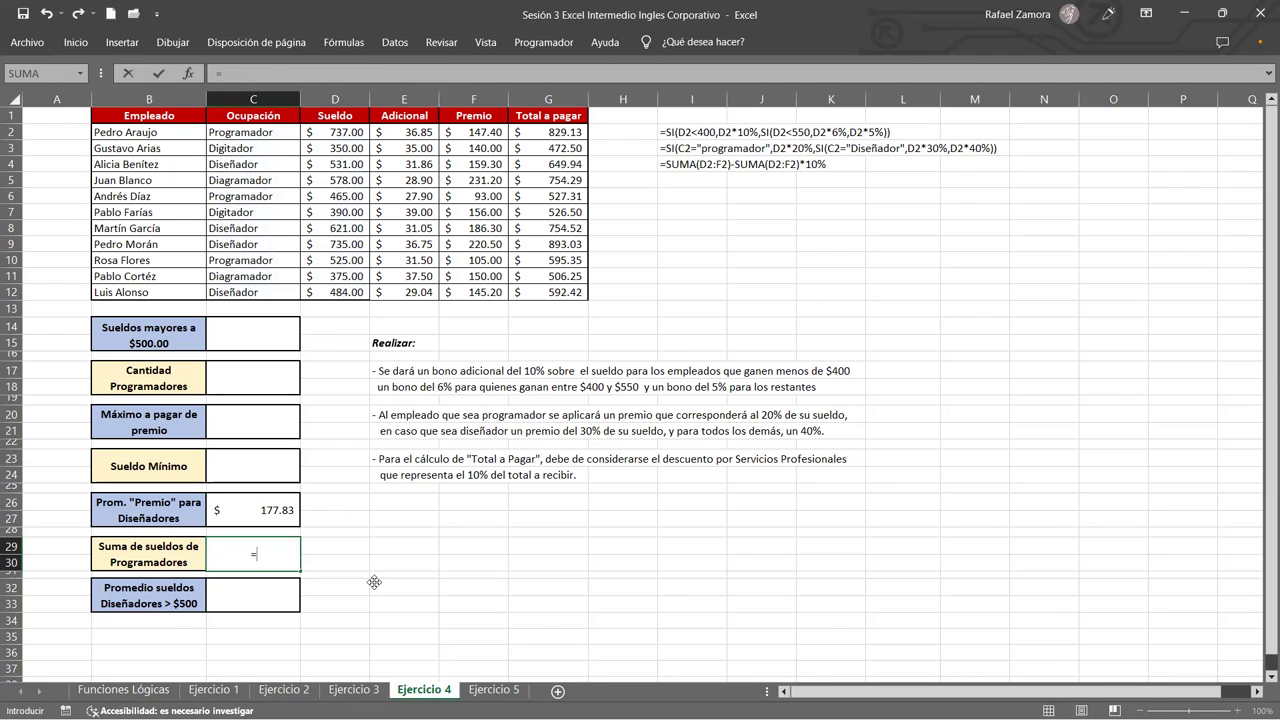
pyautogui.write('SUMAR.SI(')
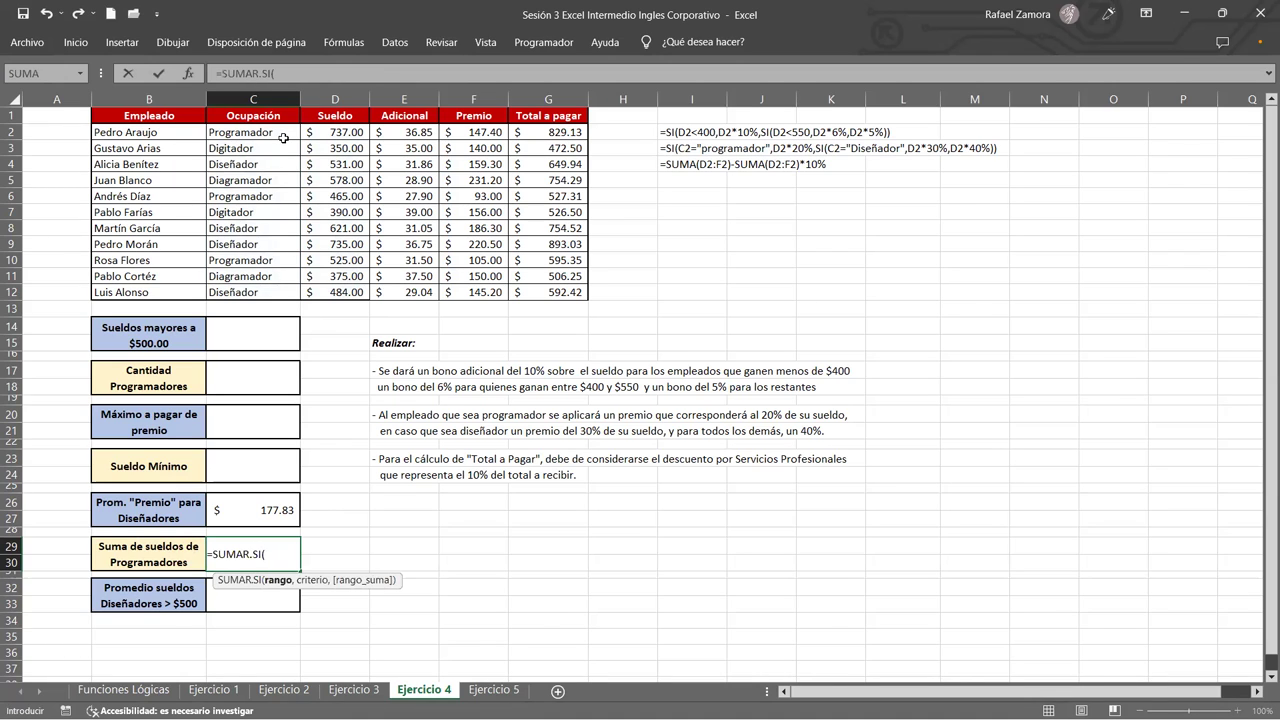
pyautogui.moveTo(265, 132); pyautogui.dragTo(270, 290)
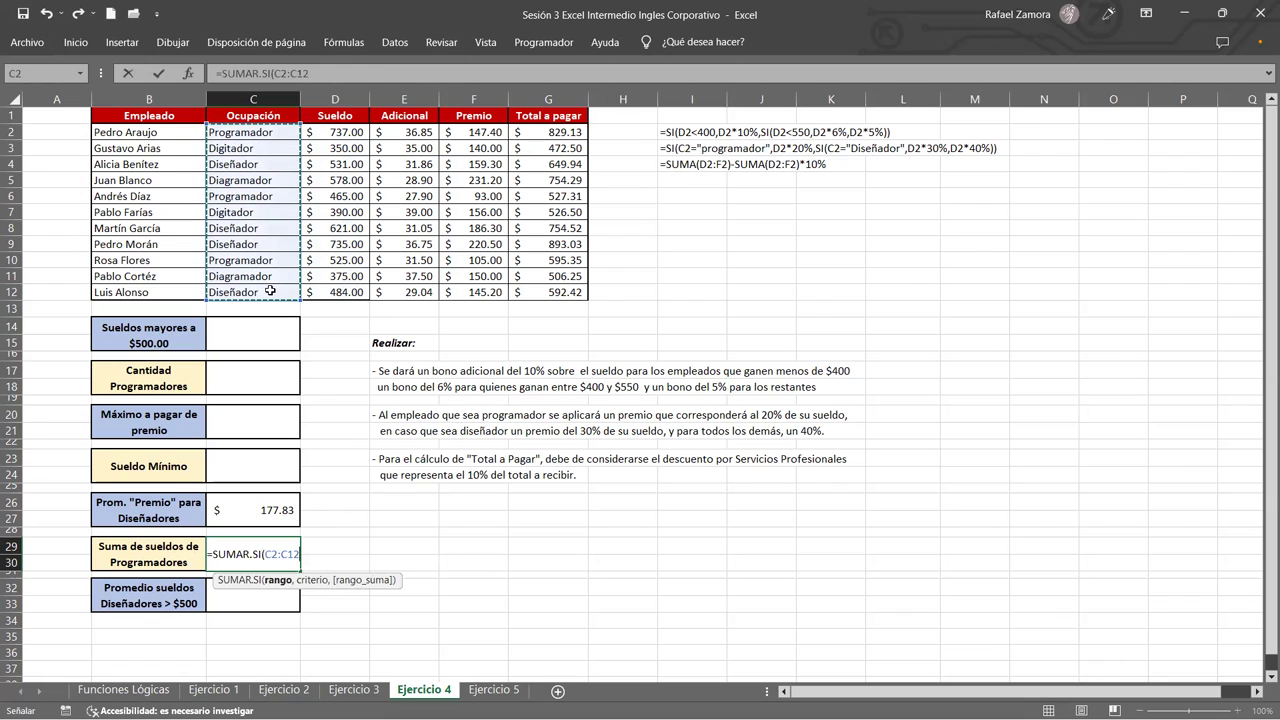
pyautogui.write(',"Programador",')
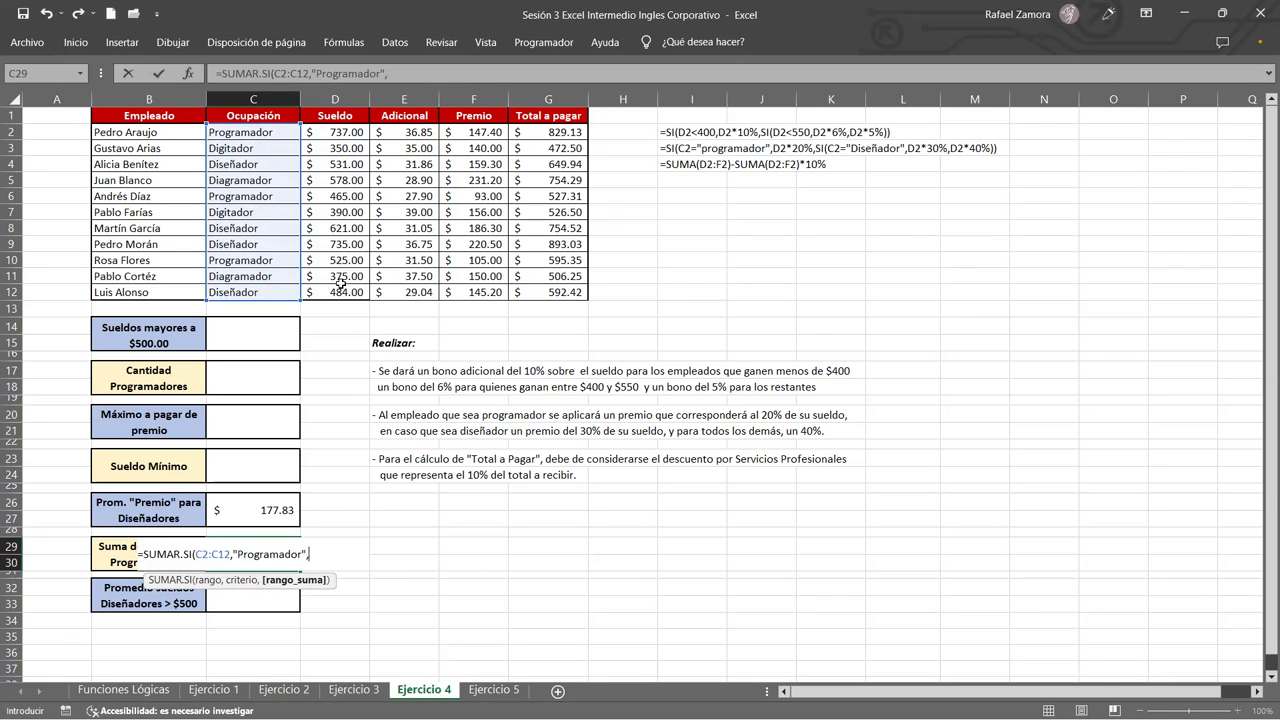
pyautogui.moveTo(341, 284); pyautogui.dragTo(341, 285)
pyautogui.press('Return')
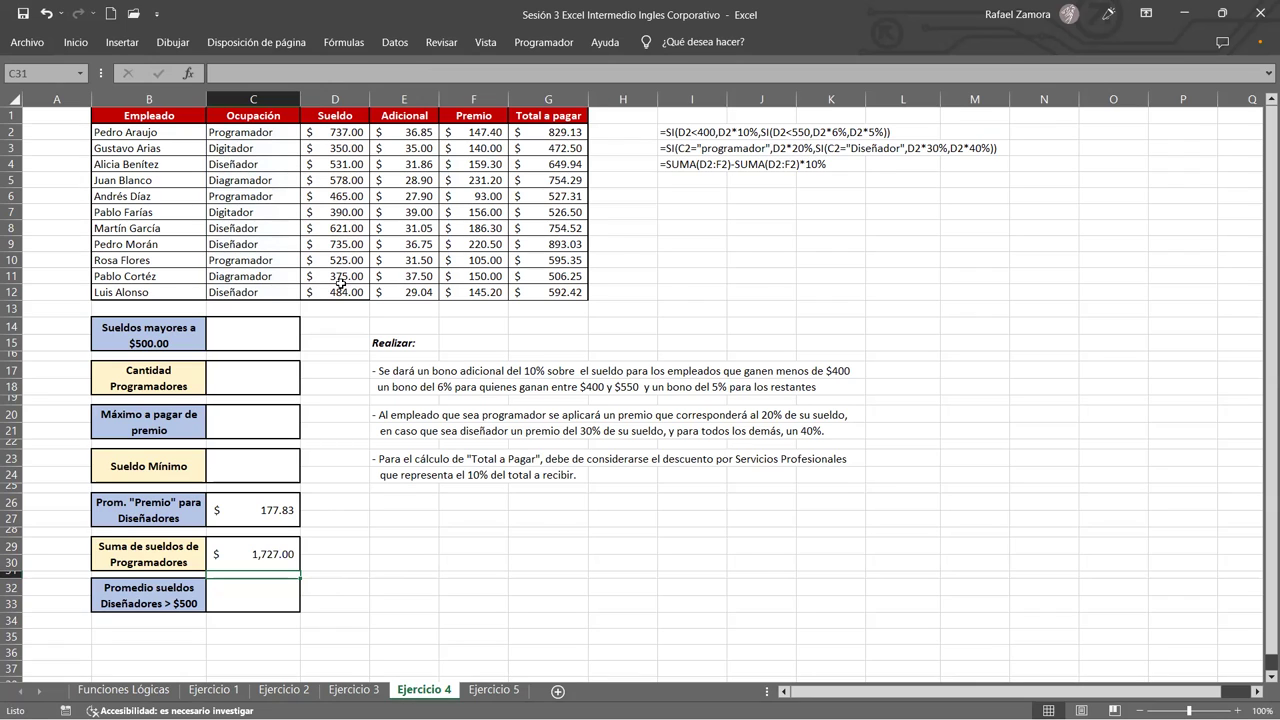
# - In C32 type =PROMEDIO.SI(C2:C12,"Diseñador", leaving the average range still to be chosen
pyautogui.click(248, 598)
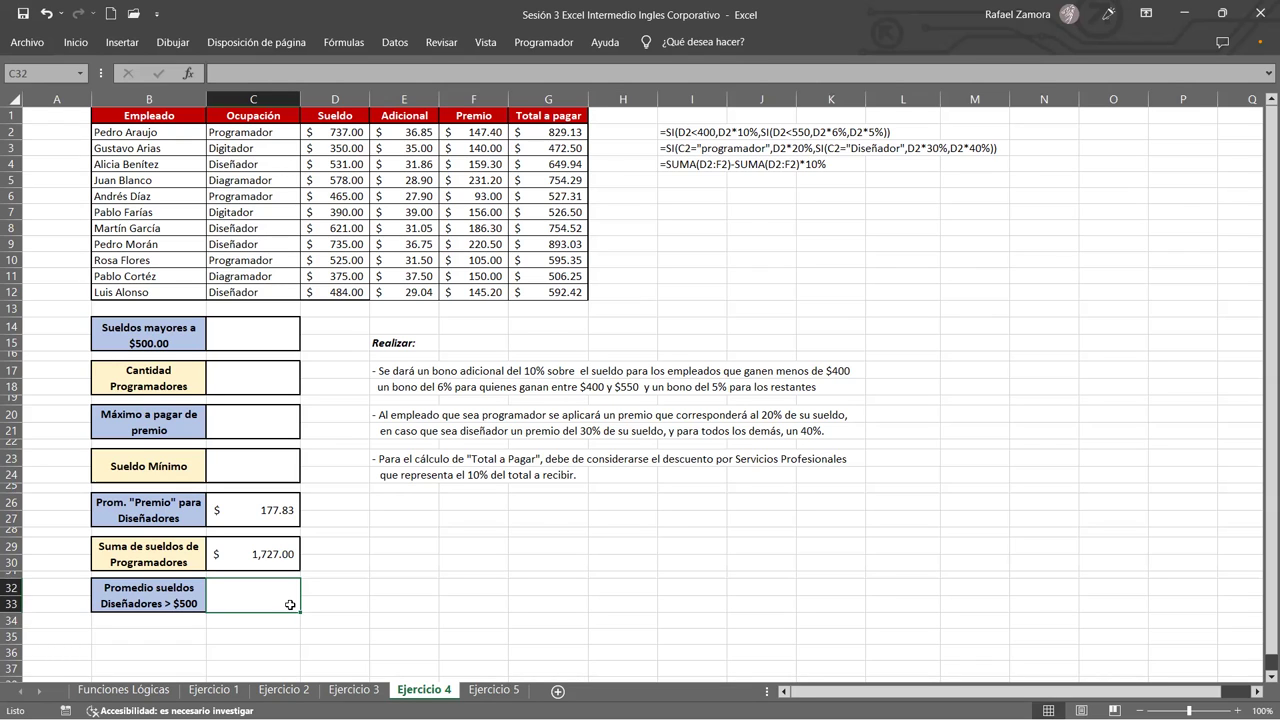
pyautogui.write('=')
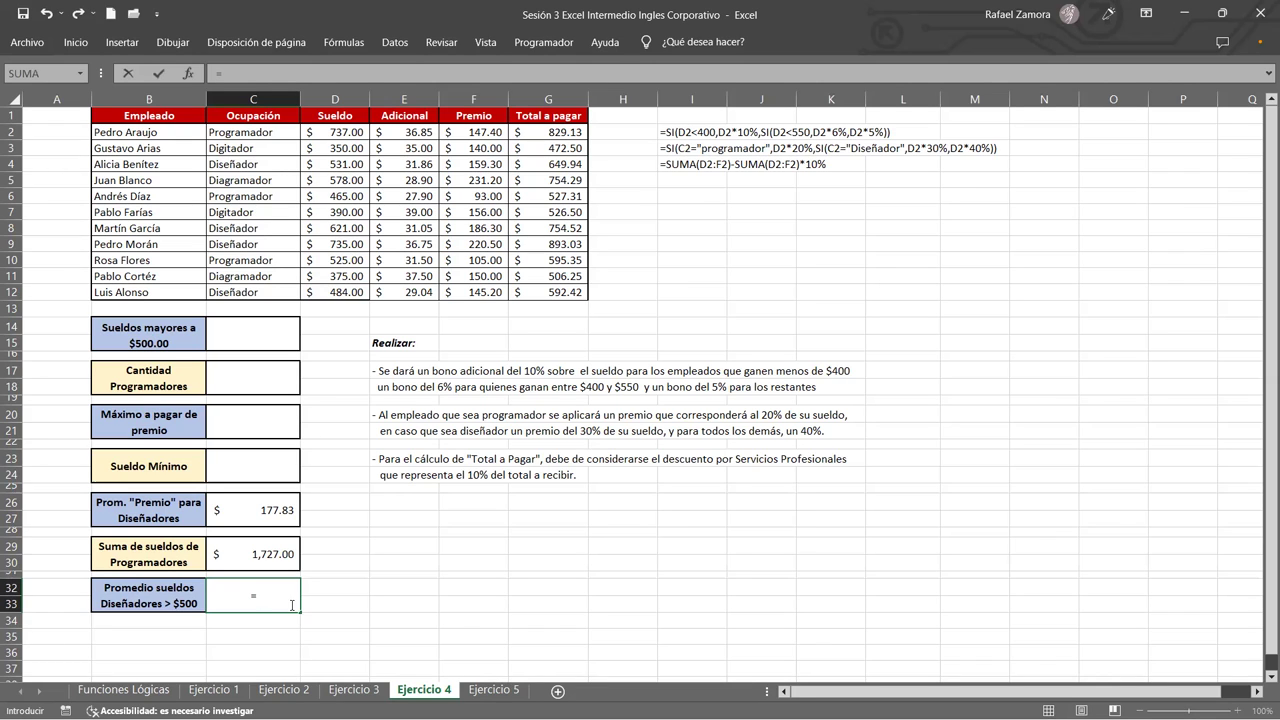
pyautogui.write('PROMEDIO.SI(')
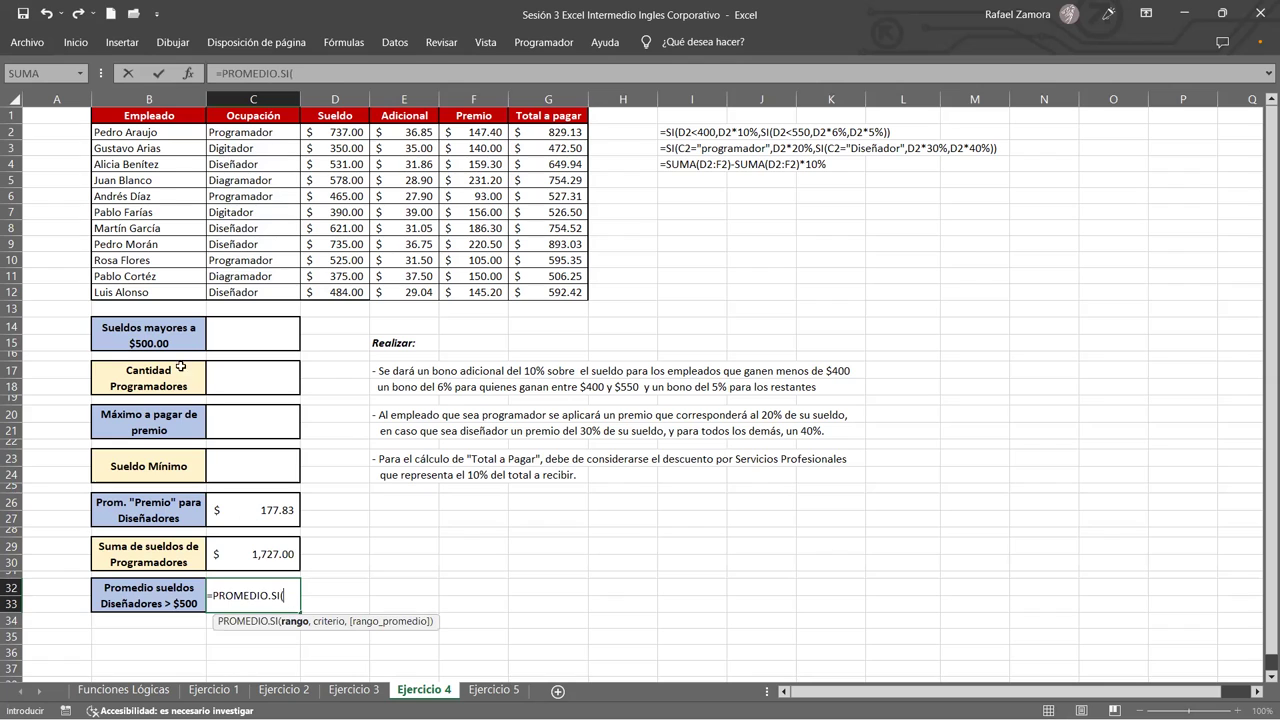
pyautogui.moveTo(235, 132); pyautogui.dragTo(232, 290)
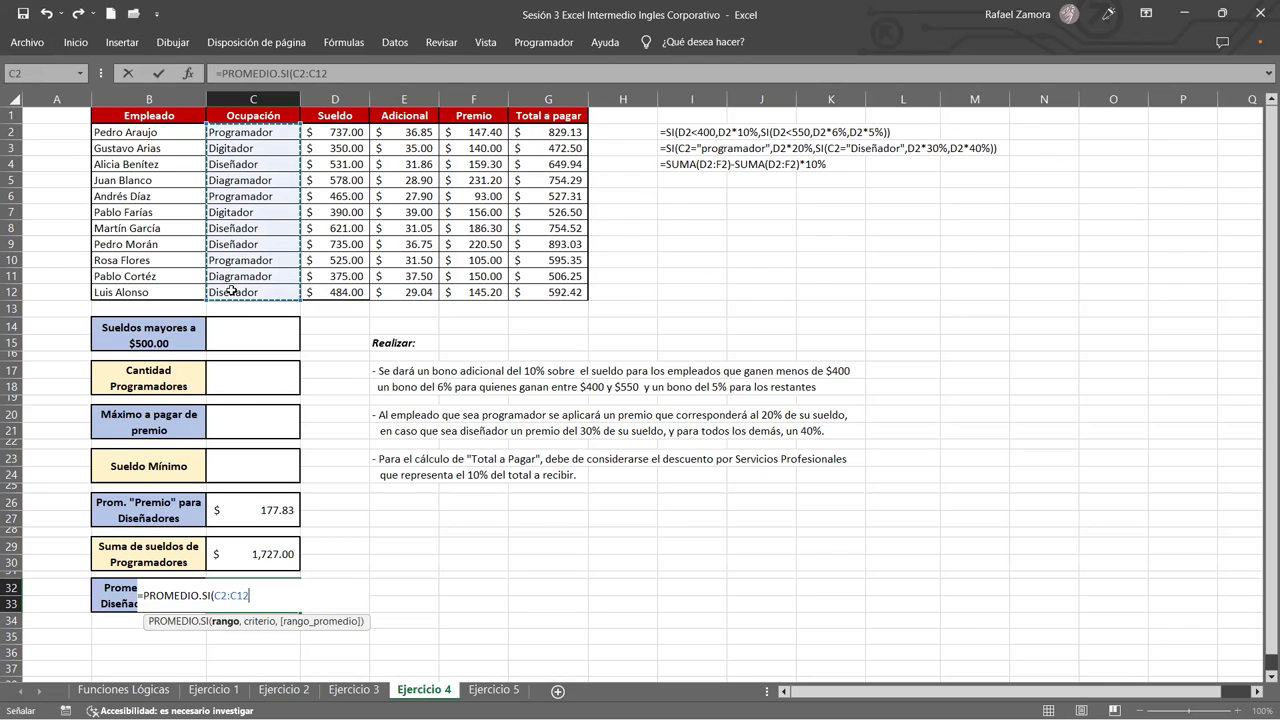
pyautogui.write(',"Diseñador",')
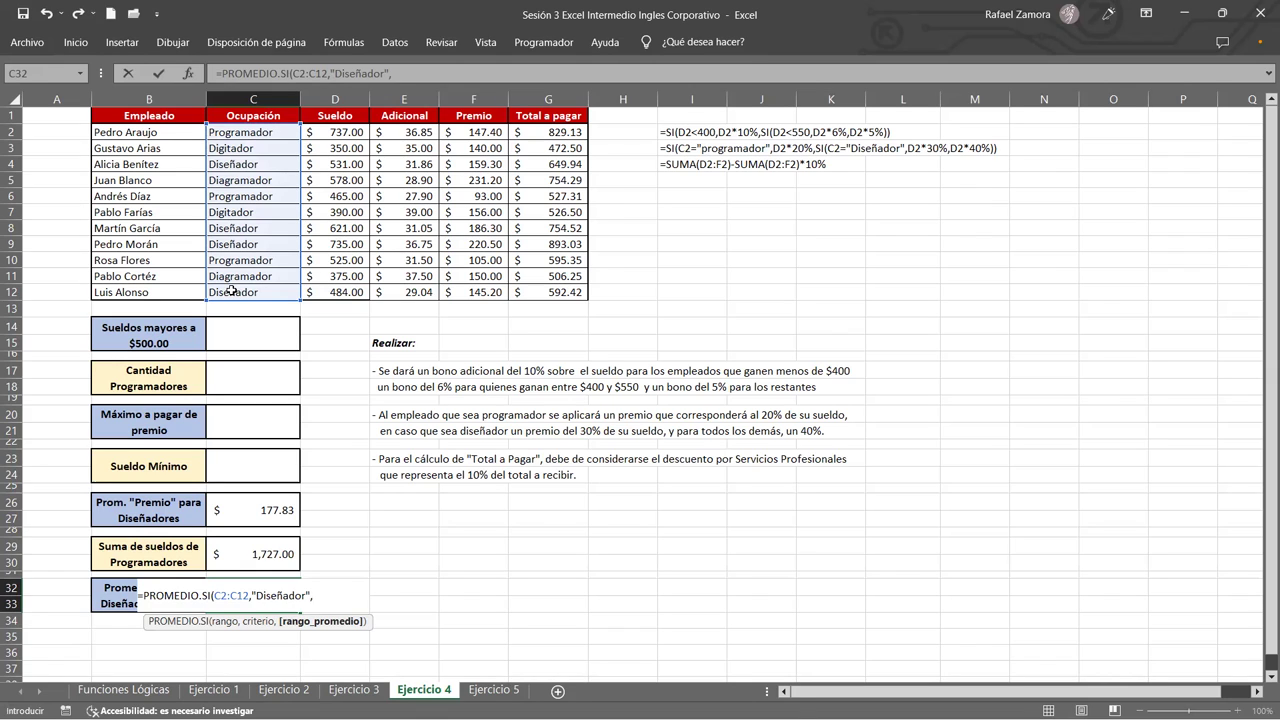
# - Cancel the PROMEDIO.SI draft and a trial PROMEDIO.SI.CONJUNTO entry, leaving C32 empty
pyautogui.press('Escape')
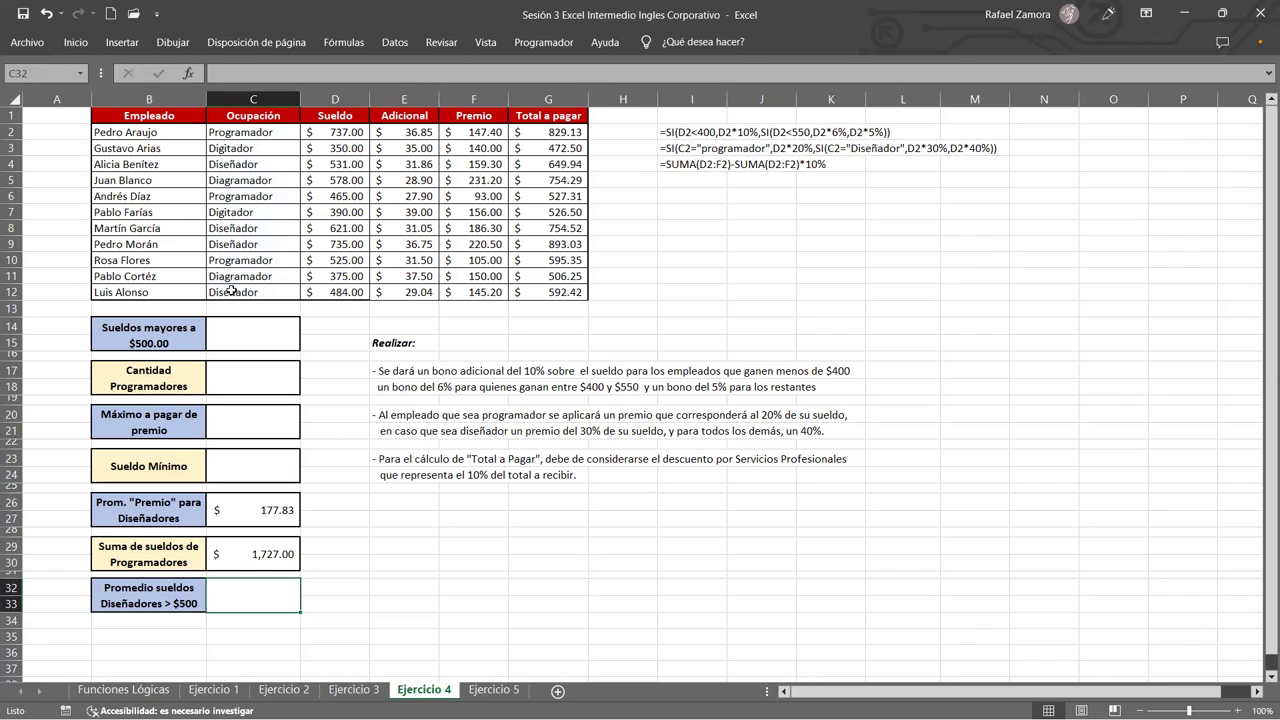
pyautogui.write('=')
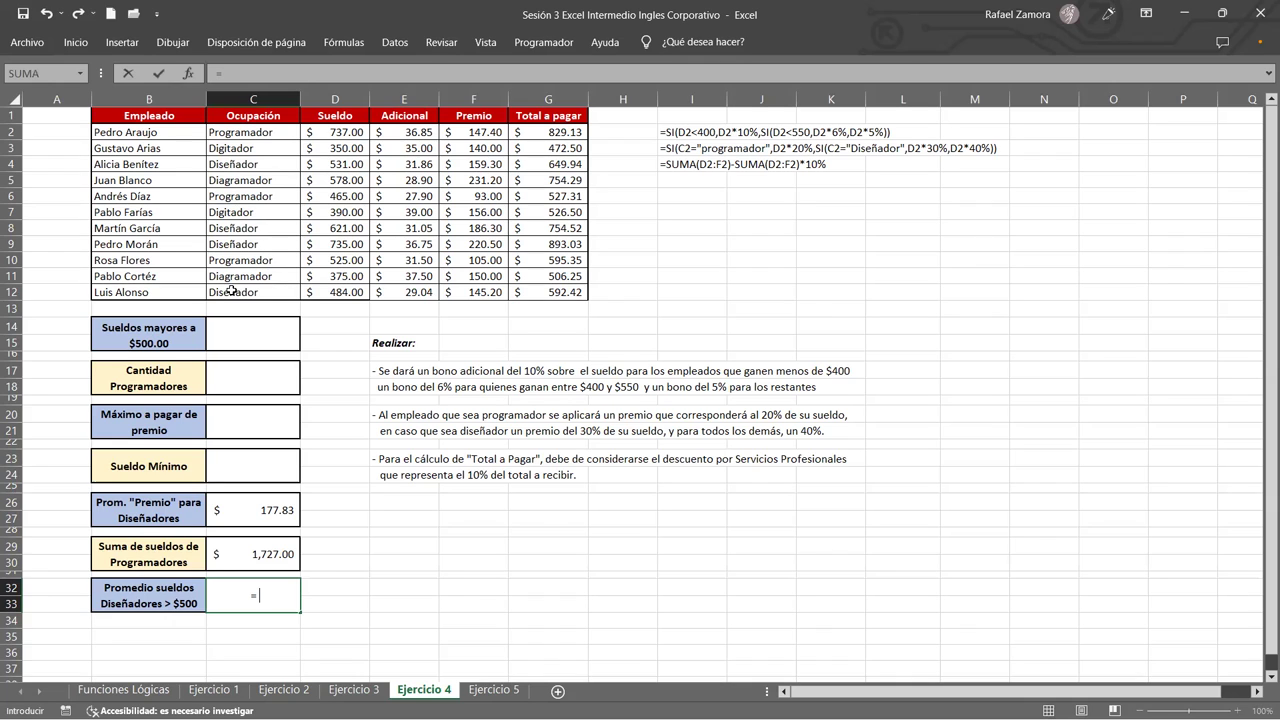
pyautogui.write('promed')
pyautogui.press('Tab')
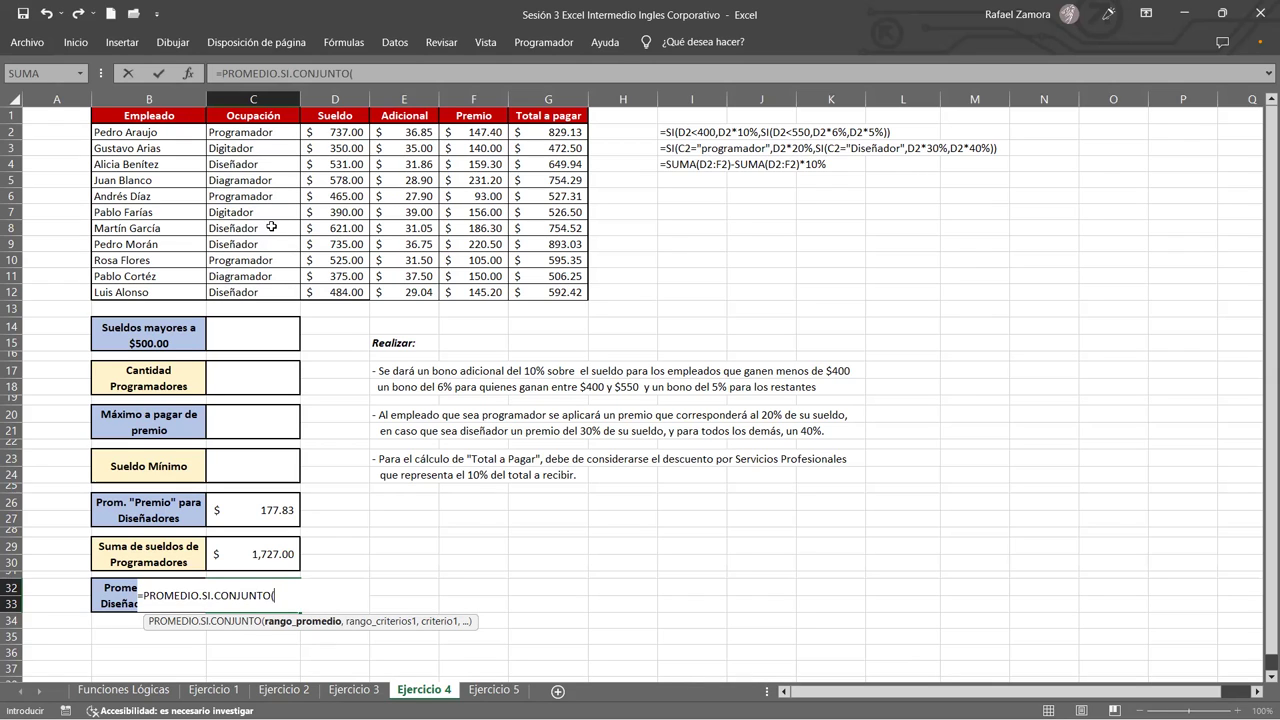
pyautogui.press('Escape')
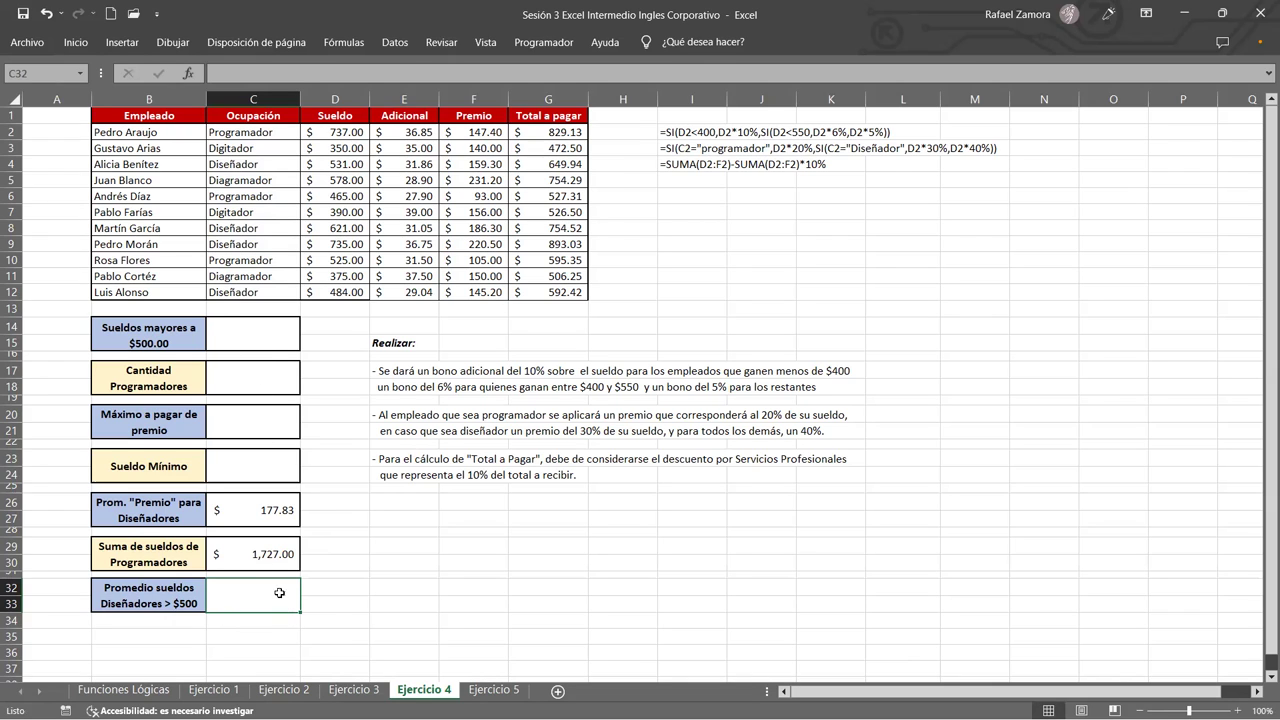
# - In C32 begin =PROMEDIO.SI.CONJUNTO(D2:D12,C2:C12,"Diseñador", averaging designers' salaries
pyautogui.write('=')
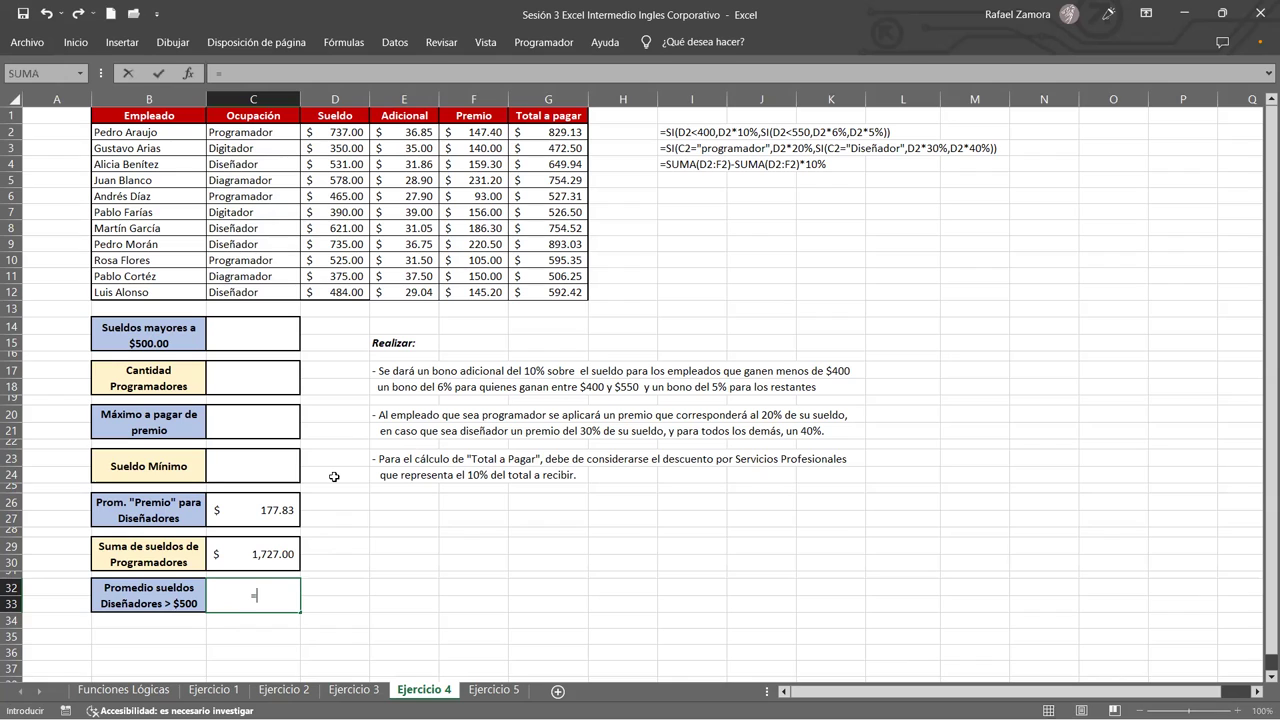
pyautogui.write('prome')
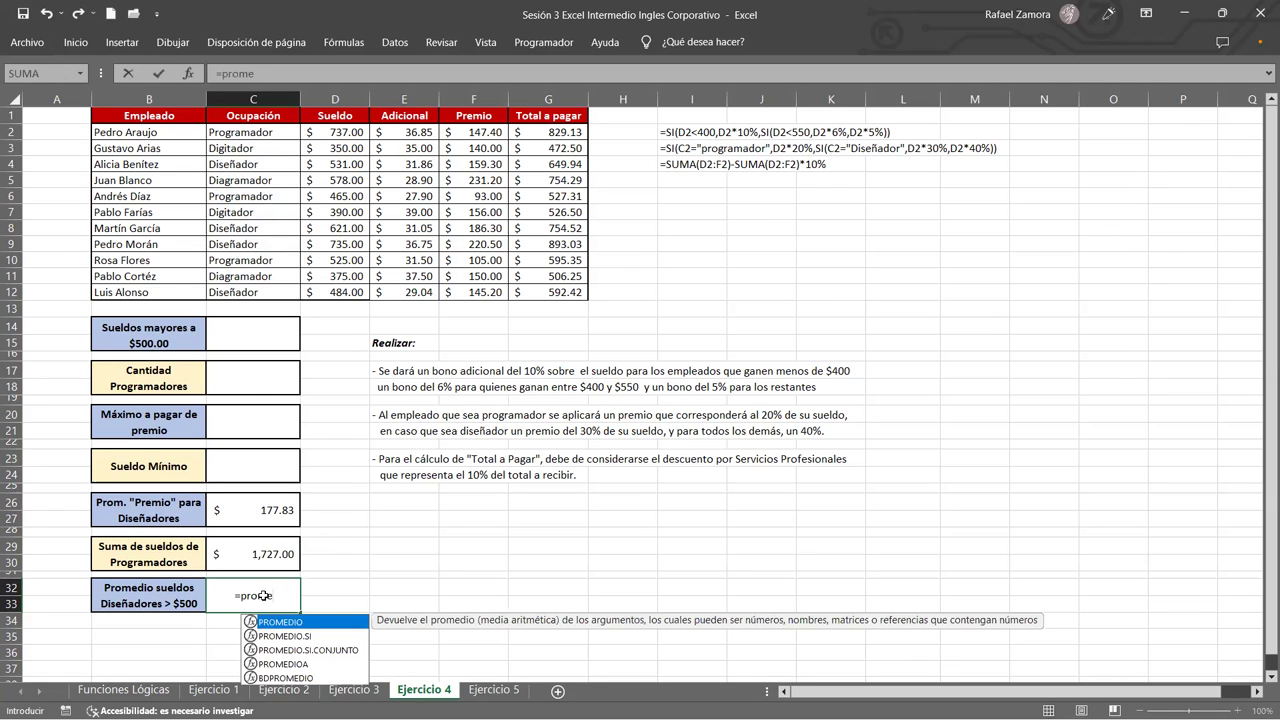
pyautogui.press('BackSpace')
pyautogui.press('BackSpace')
pyautogui.press('BackSpace')
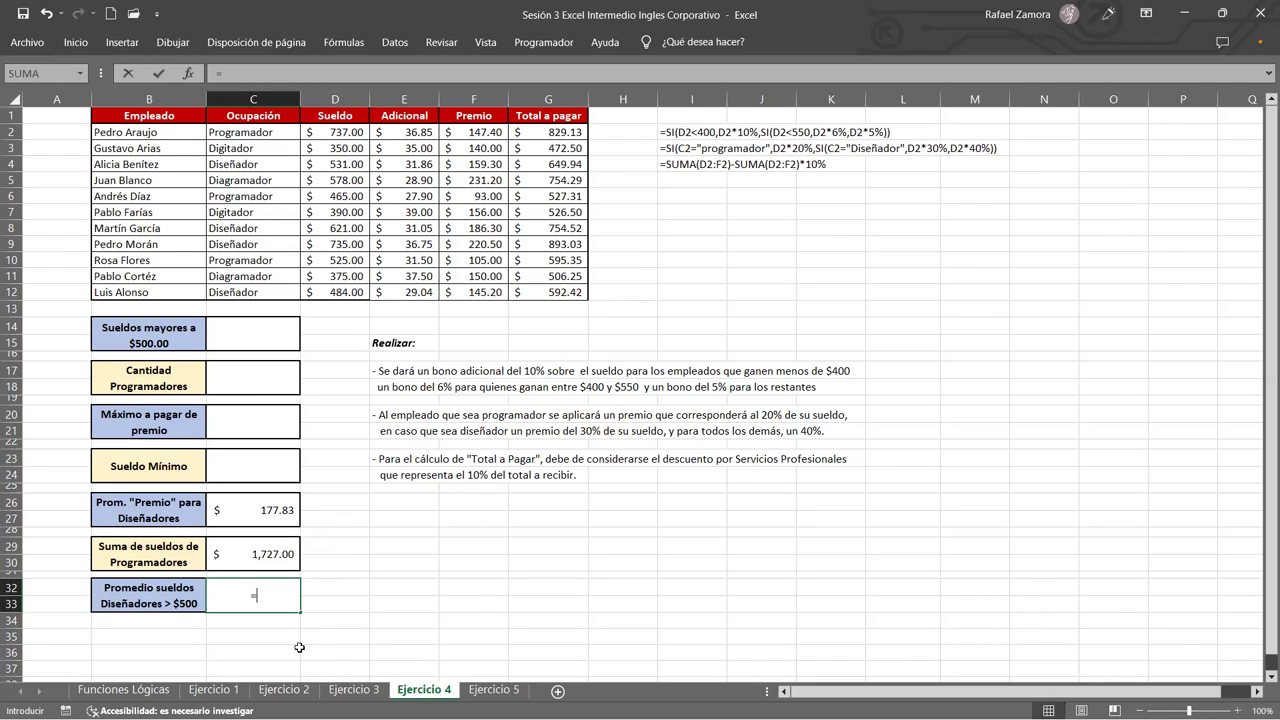
pyautogui.write('PROMEDIO.SI.CONJUNTO(')
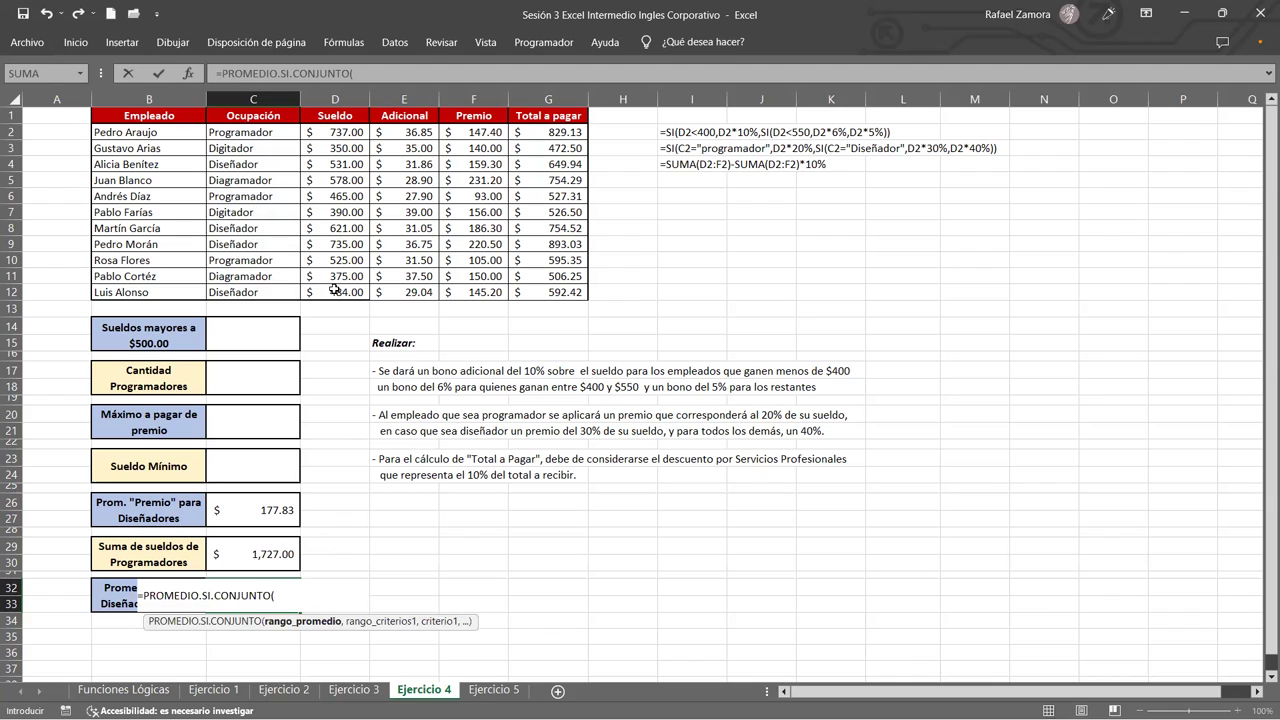
pyautogui.moveTo(335, 131); pyautogui.dragTo(334, 289)
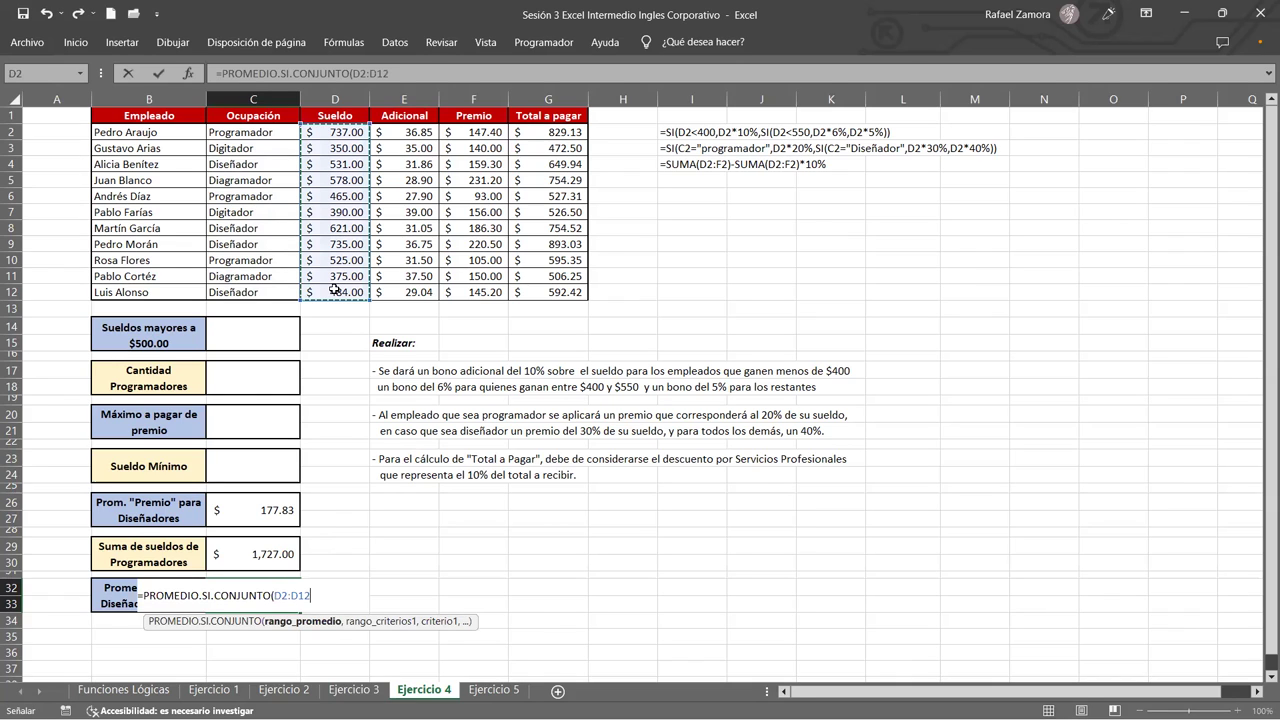
pyautogui.write(',')
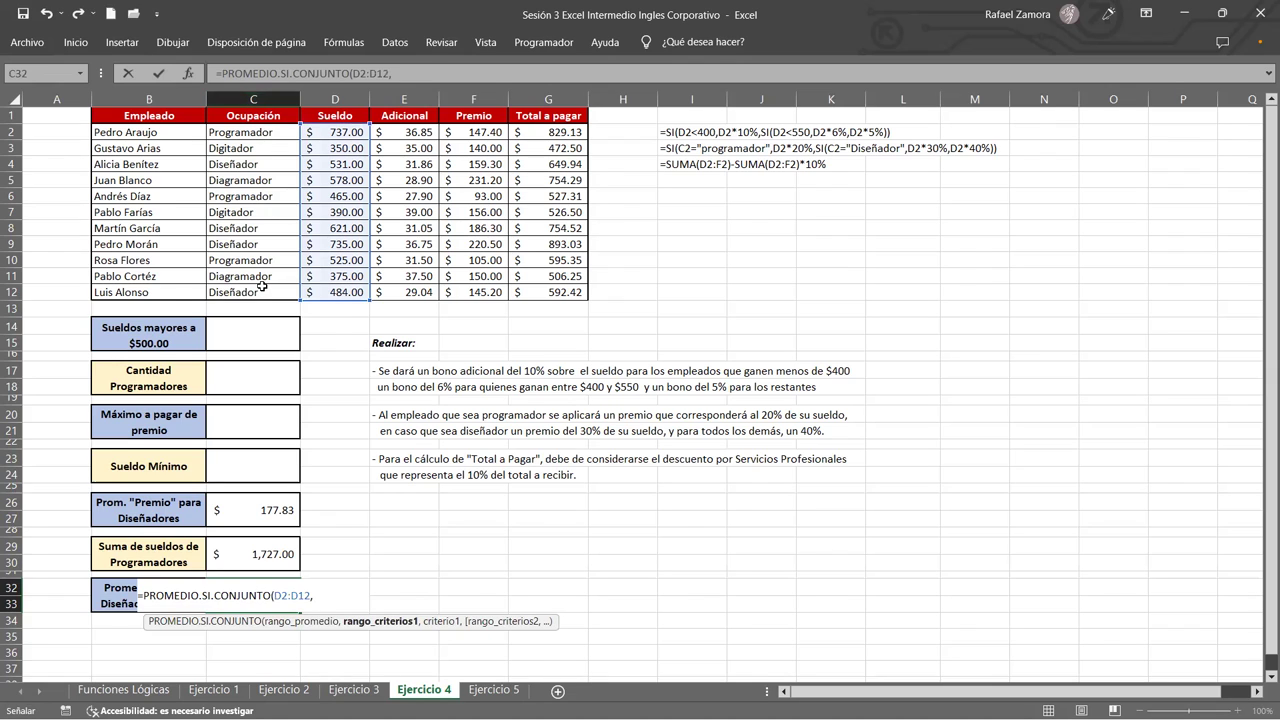
pyautogui.moveTo(253, 131); pyautogui.dragTo(262, 287)
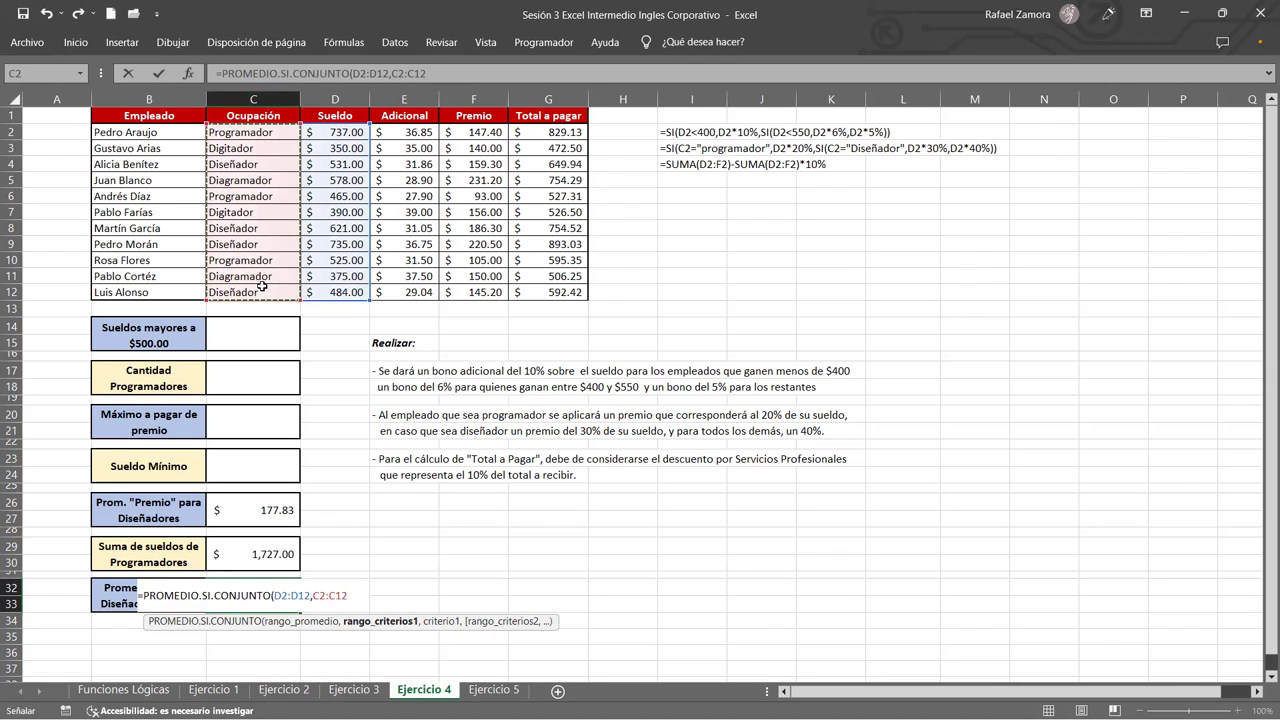
pyautogui.write(',"Diseñador"')
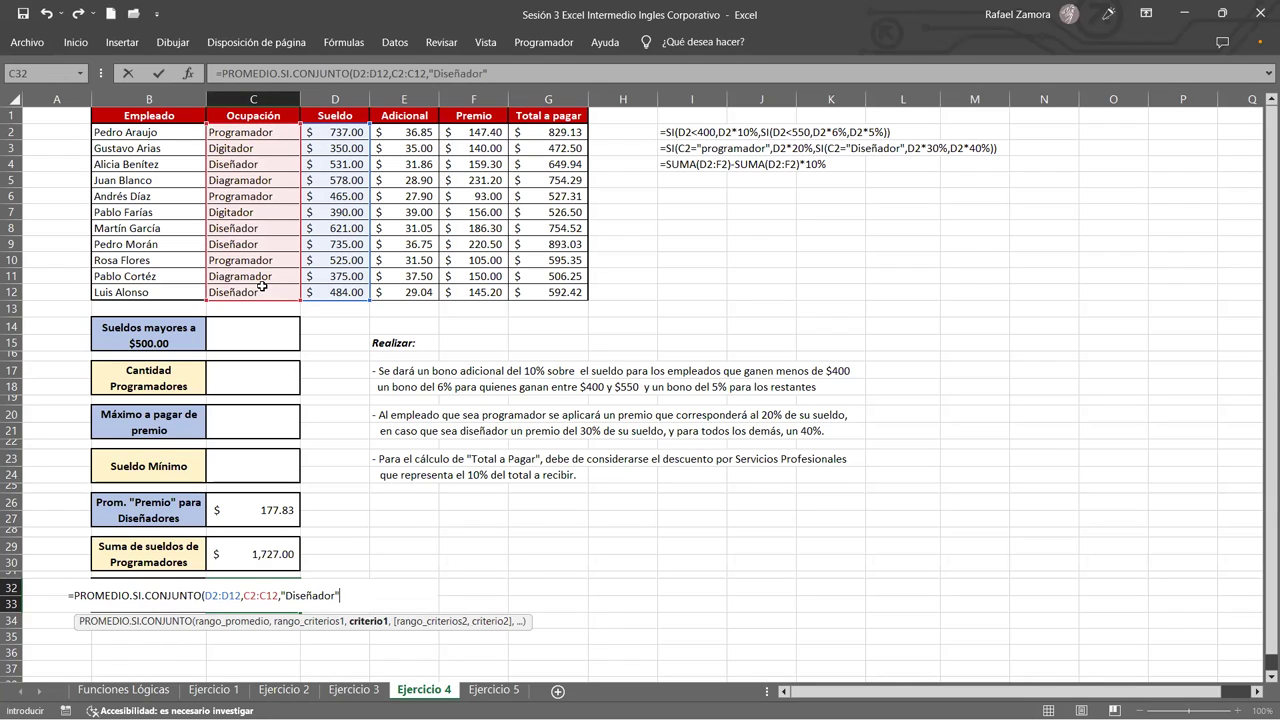
pyautogui.write(',')
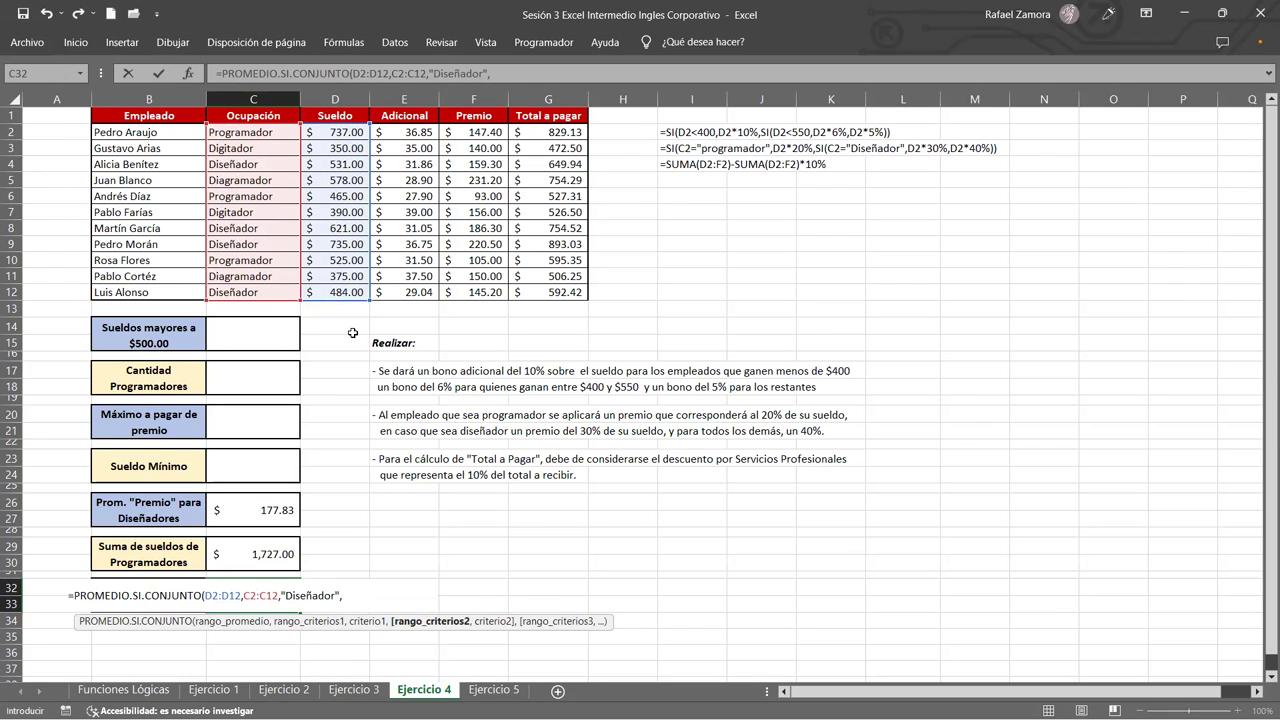
# - Add the D2:D12 ">500" criterion and confirm, giving $629.00
pyautogui.click(337, 140)
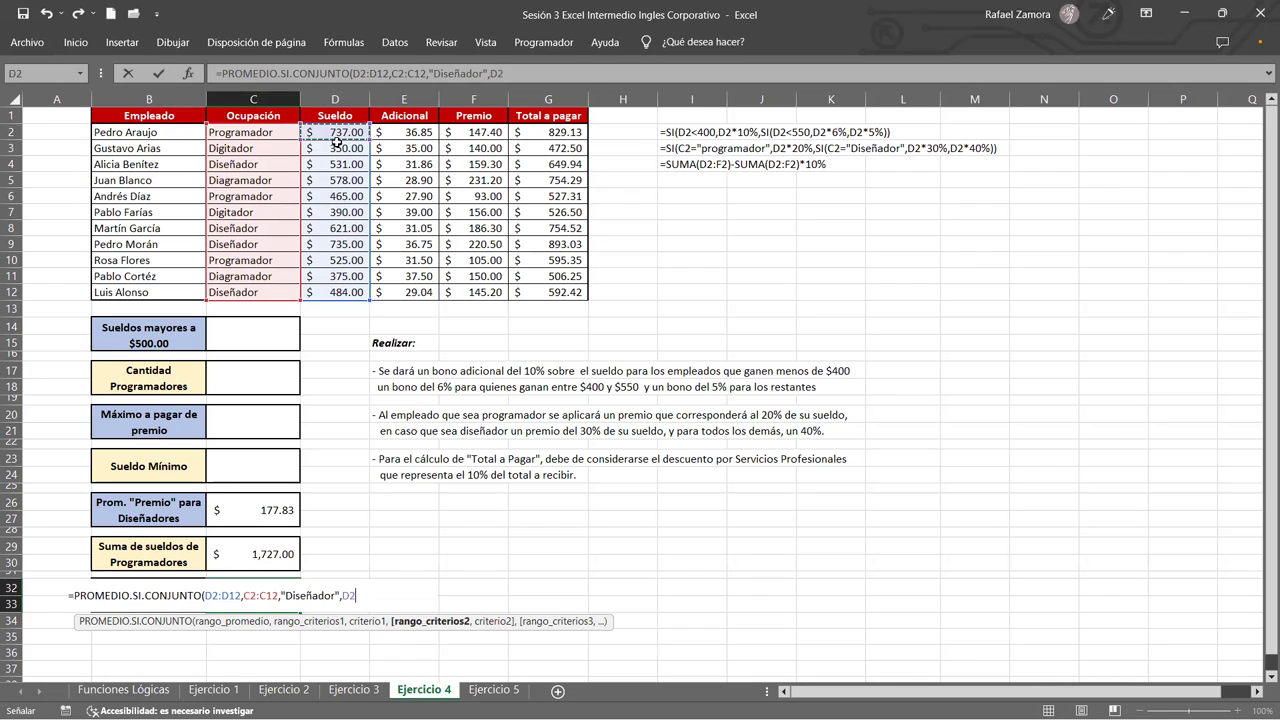
pyautogui.keyDown('shift'); pyautogui.click(328, 294); pyautogui.keyUp('shift')
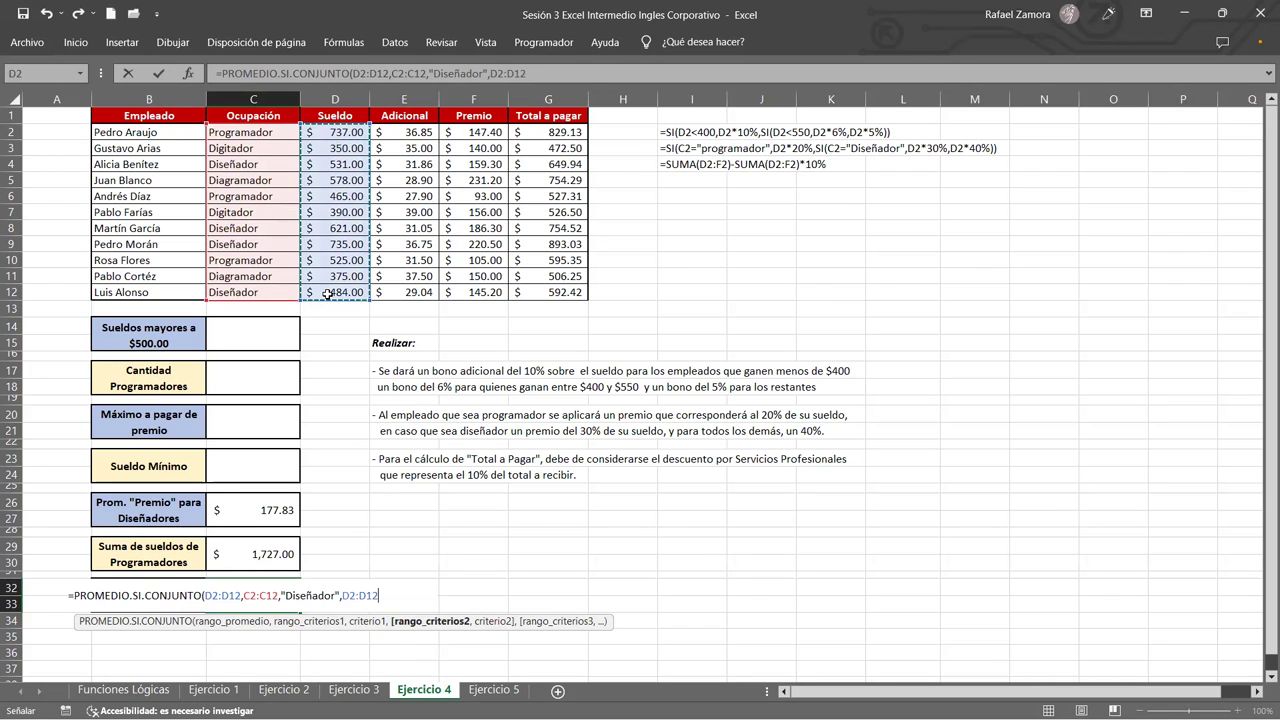
pyautogui.write(',')
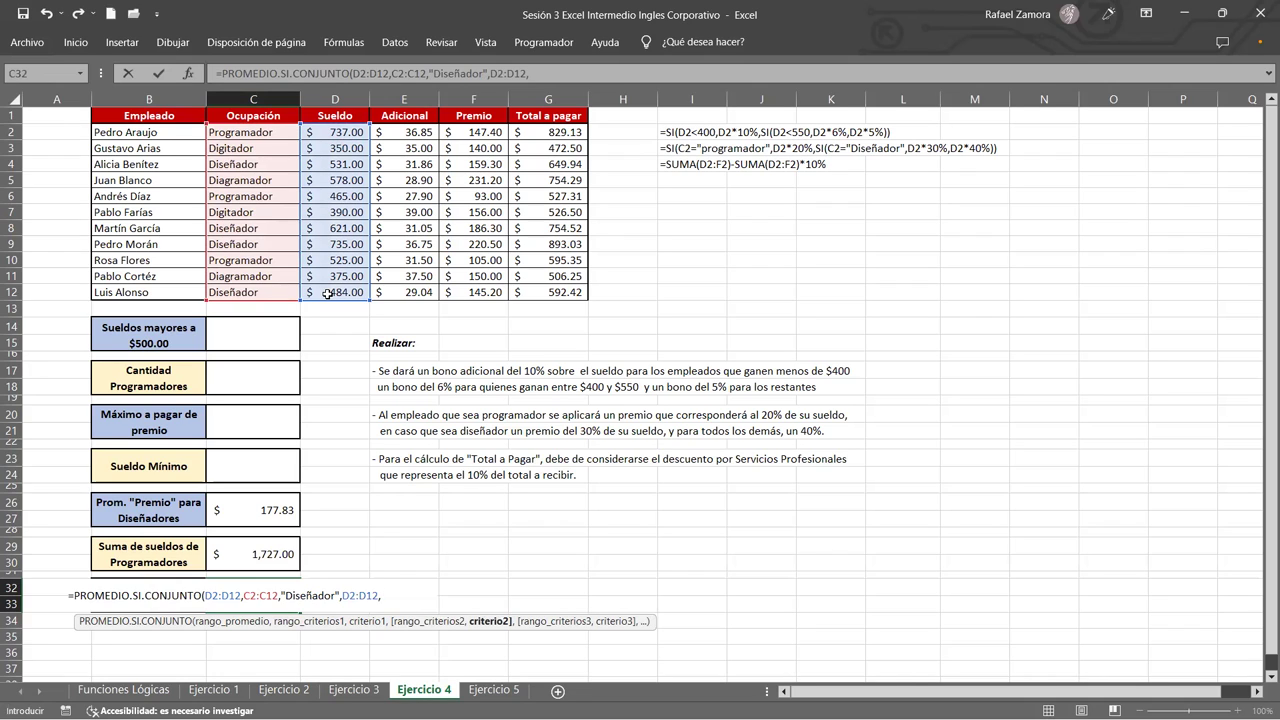
pyautogui.write('"')
pyautogui.write('>')
pyautogui.write('500')
pyautogui.write('"')
pyautogui.press('Return')
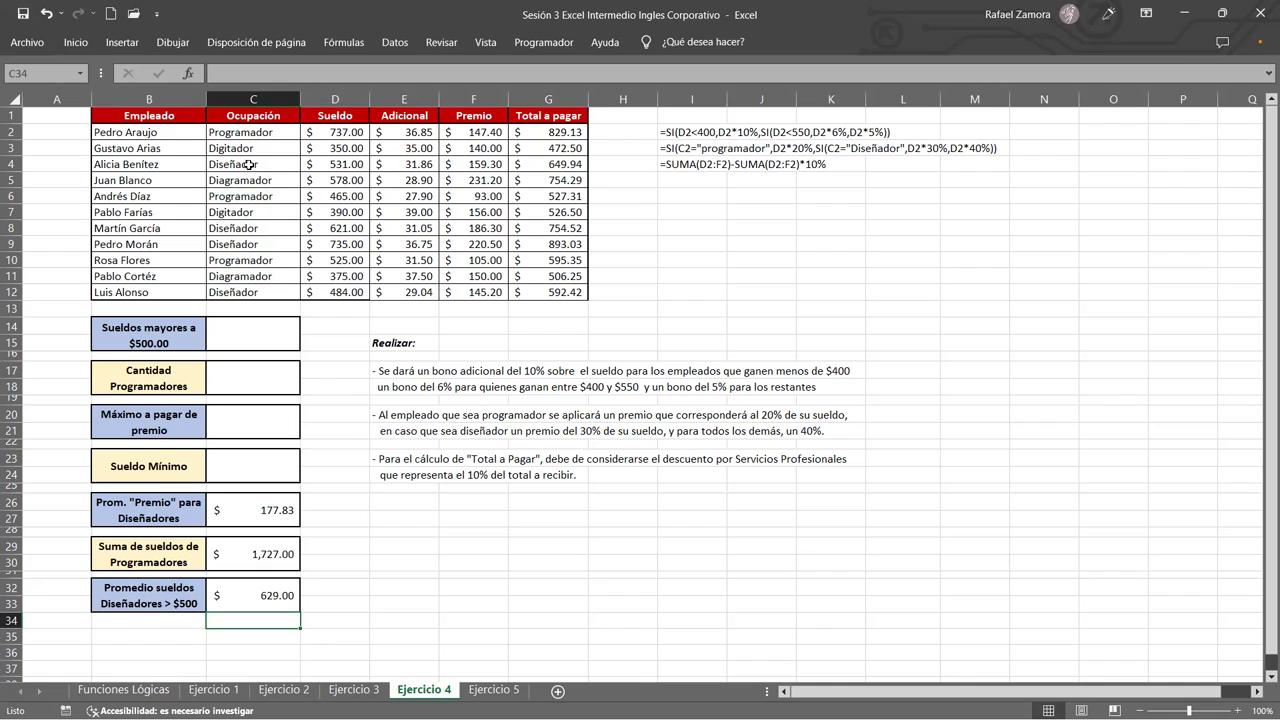
pyautogui.click(350, 165)
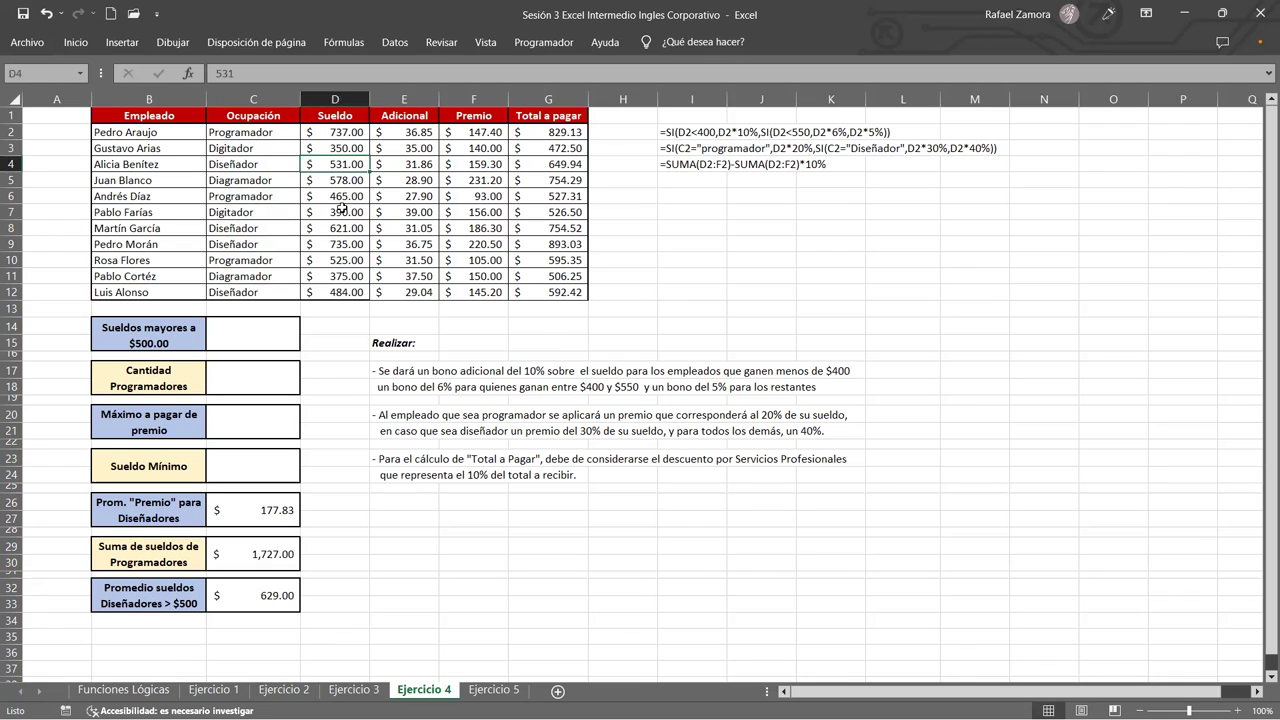
pyautogui.keyDown('ctrl'); pyautogui.click(337, 211); pyautogui.keyUp('ctrl')
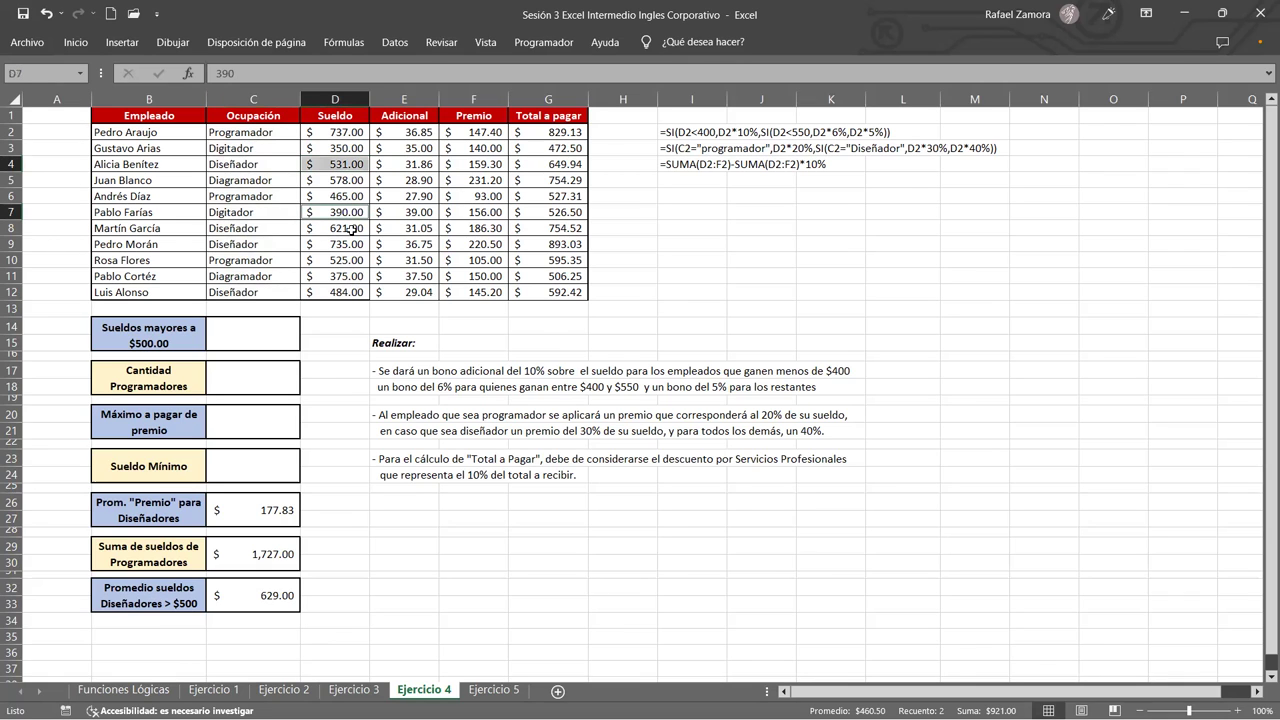
pyautogui.moveTo(351, 229); pyautogui.dragTo(348, 244)
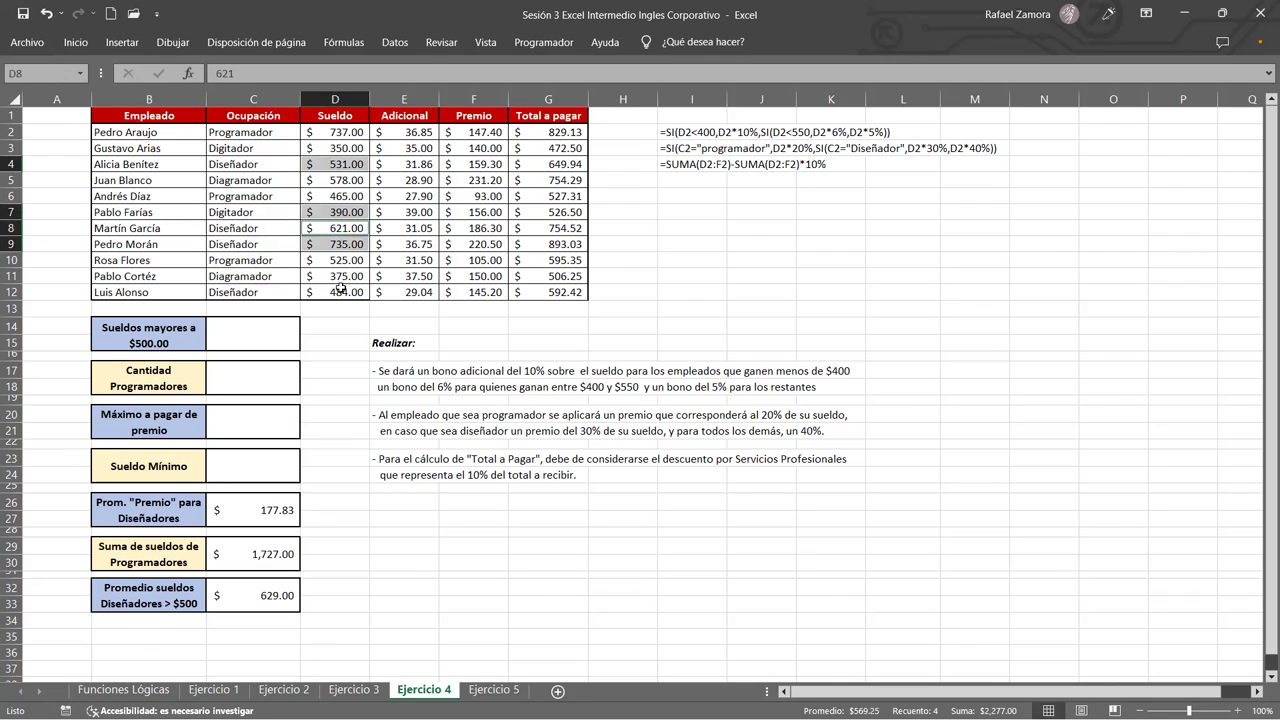
pyautogui.keyDown('ctrl'); pyautogui.click(341, 292); pyautogui.keyUp('ctrl')
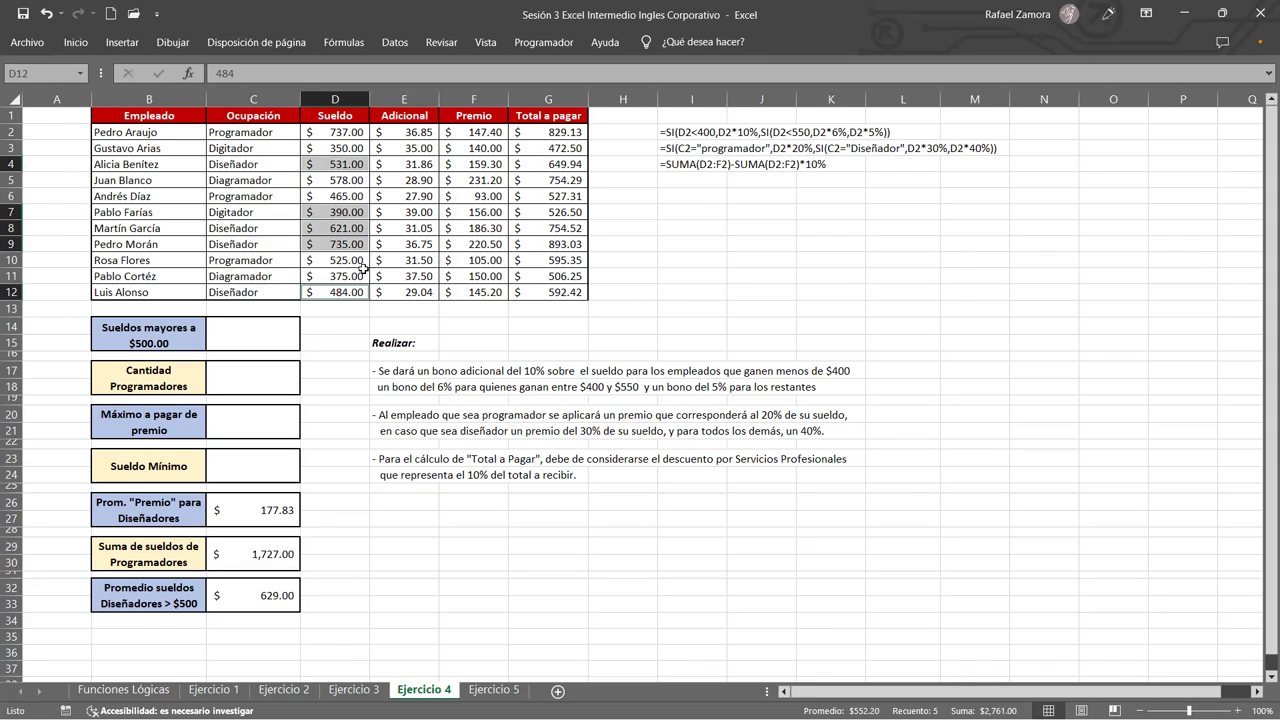
pyautogui.keyDown('ctrl'); pyautogui.click(326, 212); pyautogui.keyUp('ctrl')
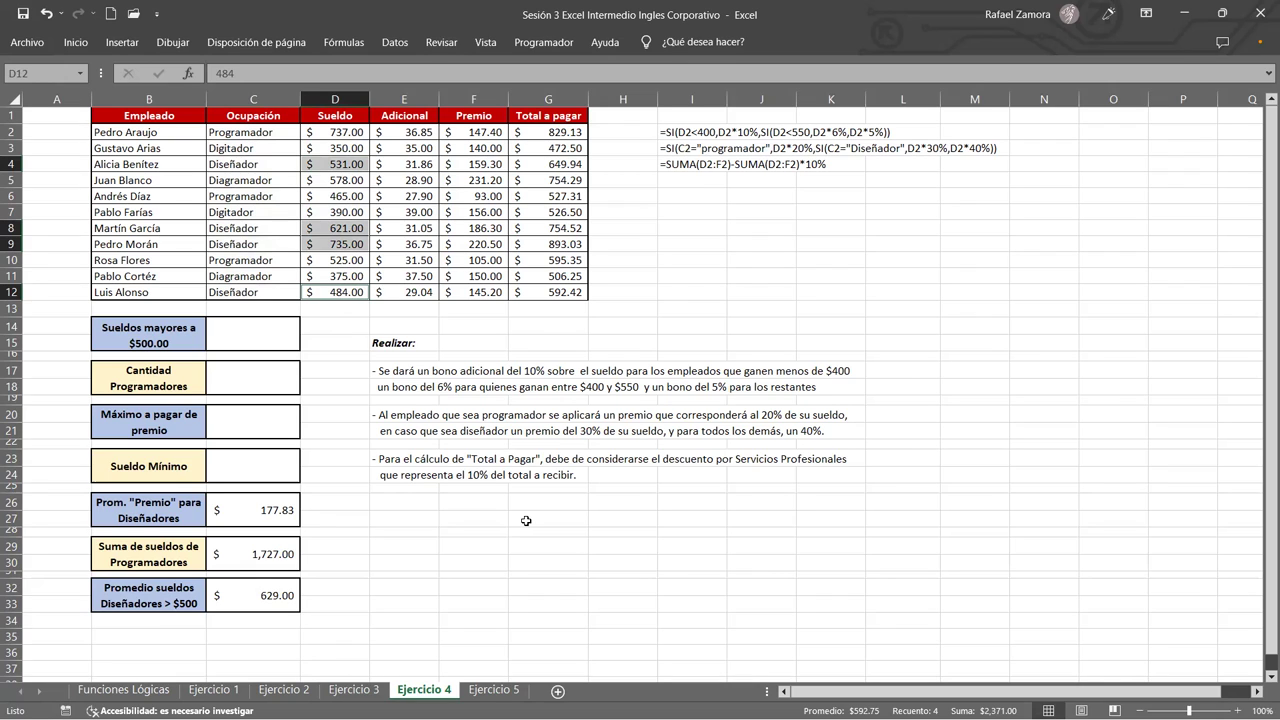
pyautogui.click(356, 146)
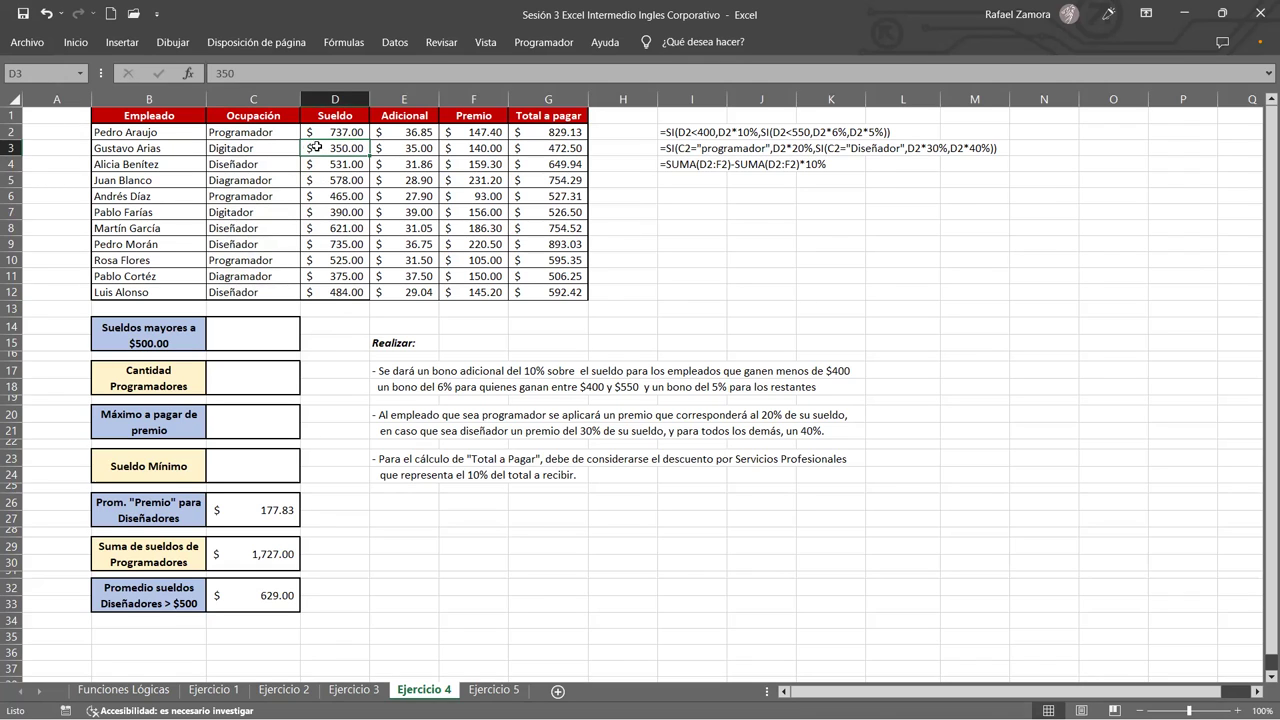
pyautogui.click(348, 166)
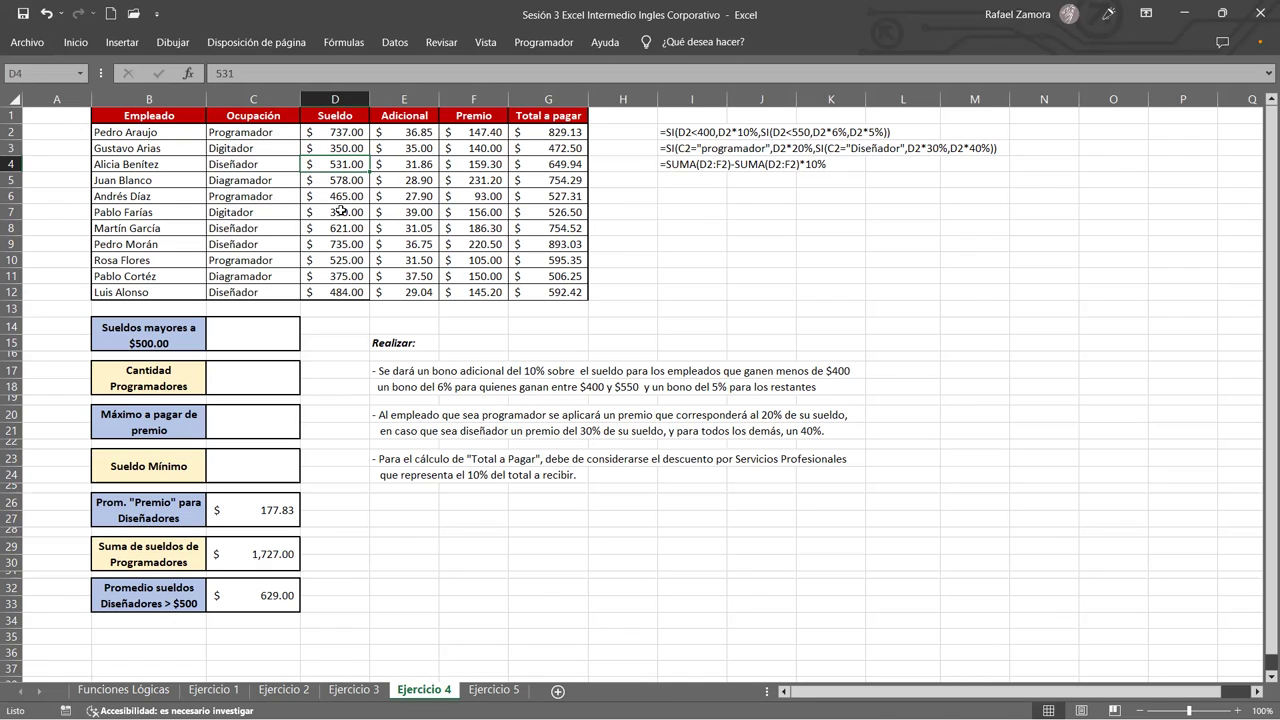
pyautogui.keyDown('ctrl'); pyautogui.click(341, 210); pyautogui.keyUp('ctrl')
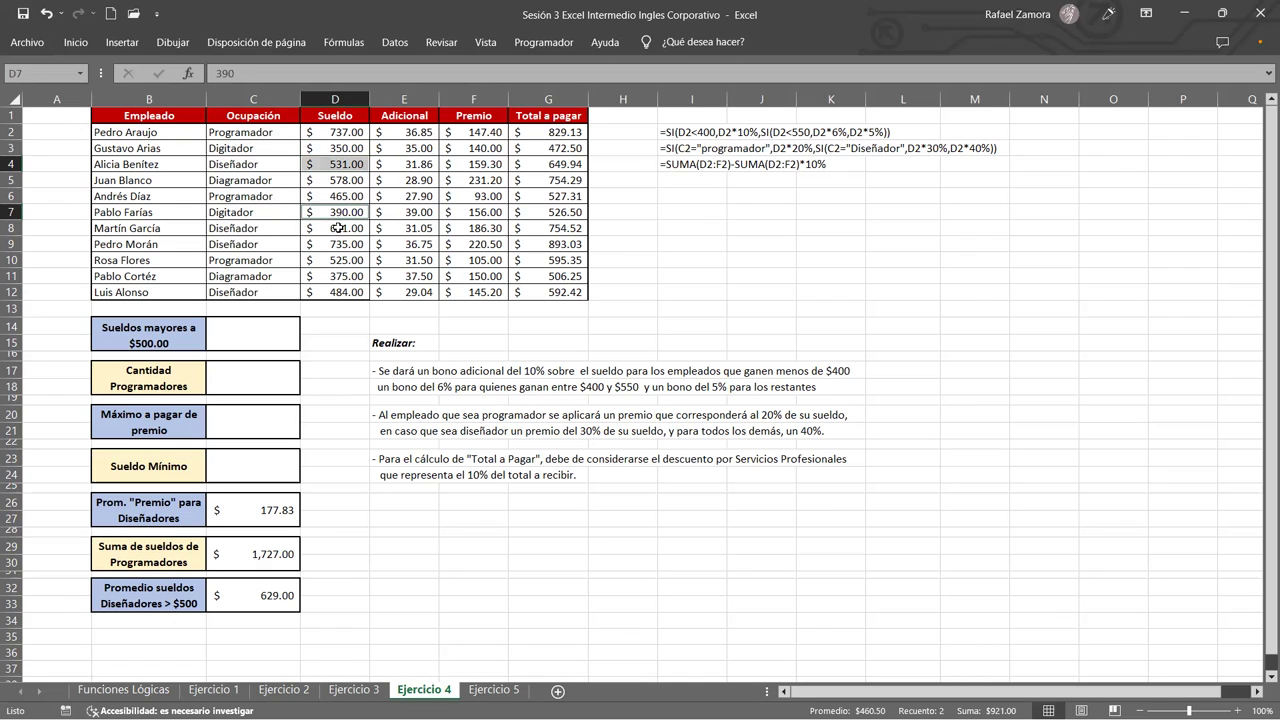
pyautogui.keyDown('ctrl'); pyautogui.click(336, 230); pyautogui.keyUp('ctrl')
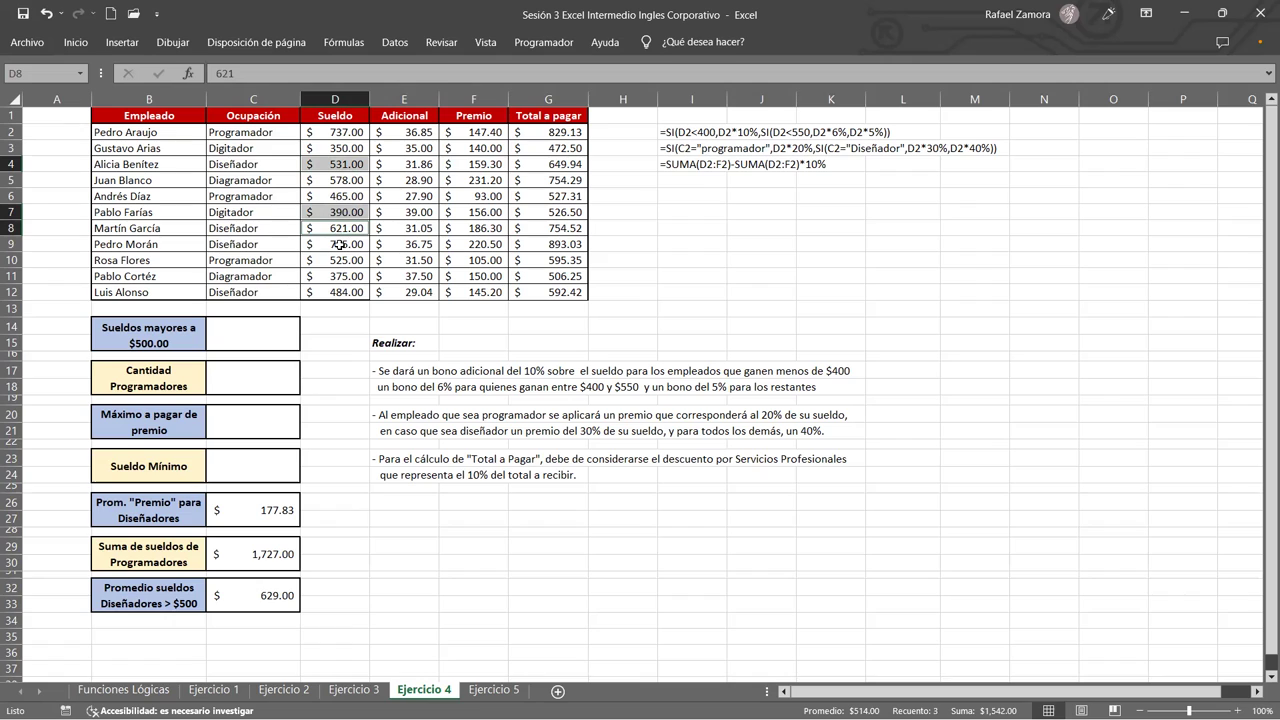
pyautogui.click(342, 164)
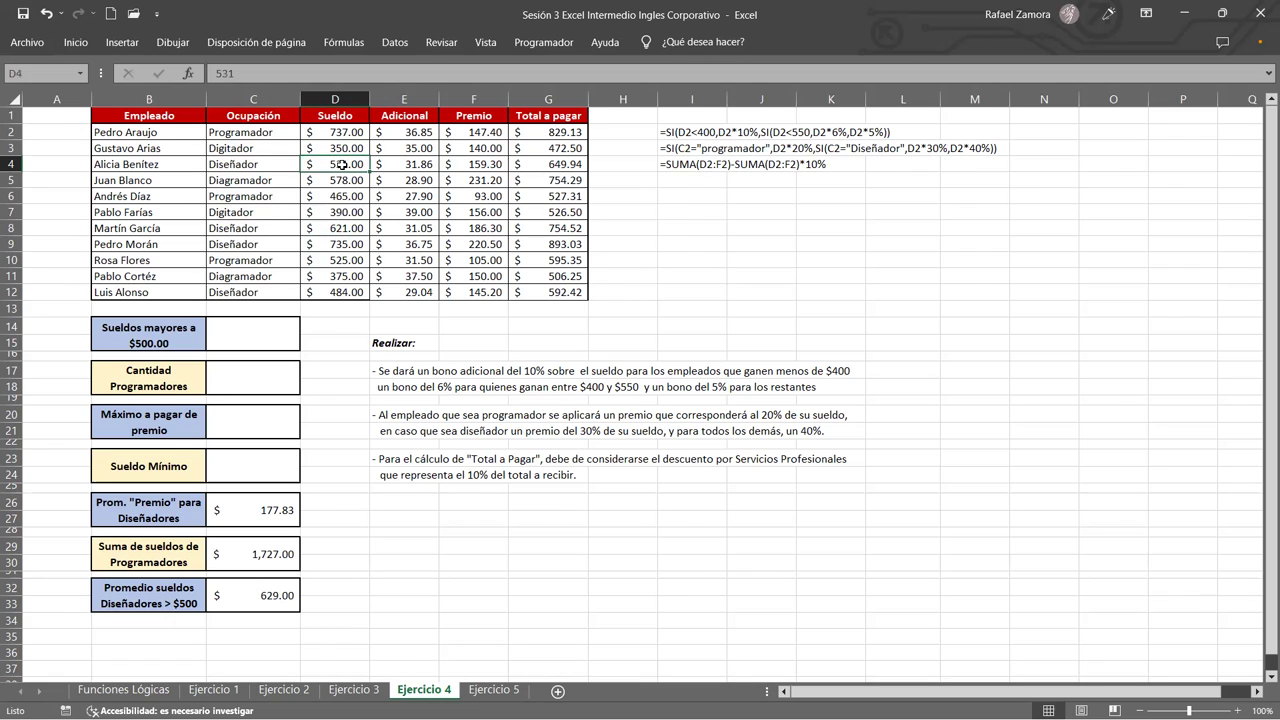
pyautogui.keyDown('ctrl'); pyautogui.click(336, 229); pyautogui.keyUp('ctrl')
pyautogui.keyDown('ctrl'); pyautogui.click(336, 244); pyautogui.keyUp('ctrl')
pyautogui.keyDown('ctrl'); pyautogui.click(334, 291); pyautogui.keyUp('ctrl')
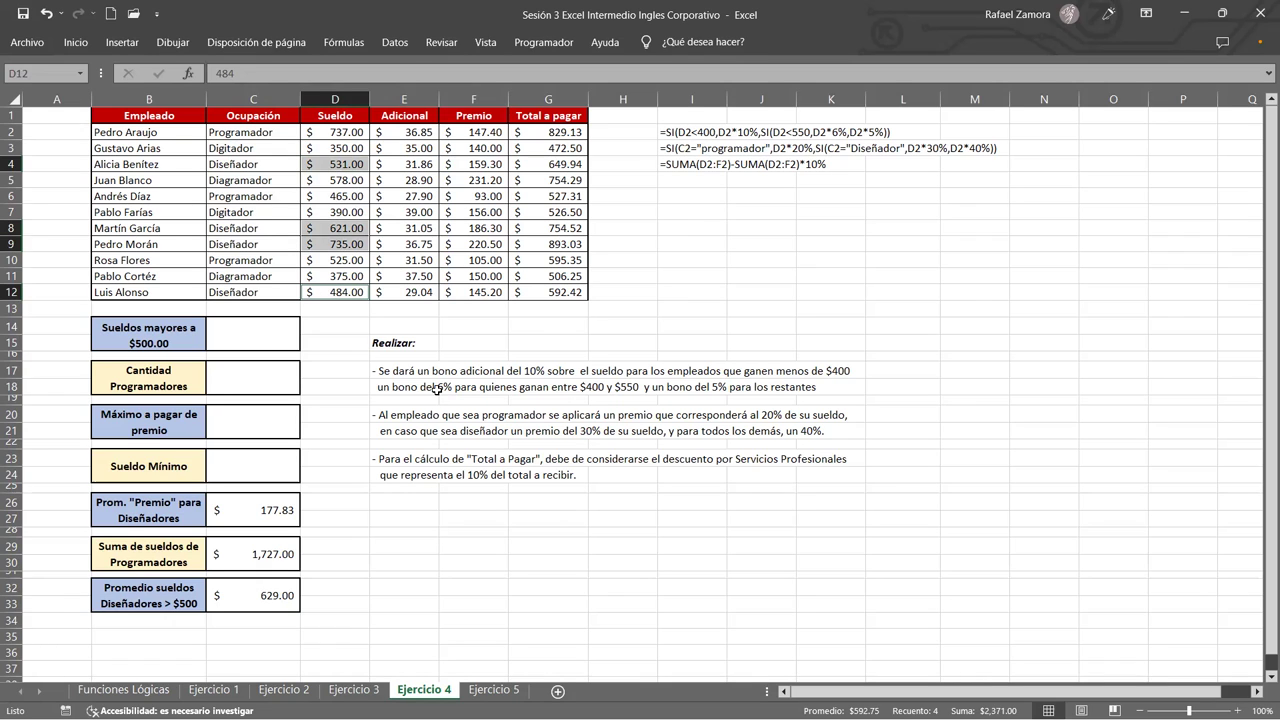
pyautogui.keyDown('ctrl'); pyautogui.click(355, 290); pyautogui.keyUp('ctrl')
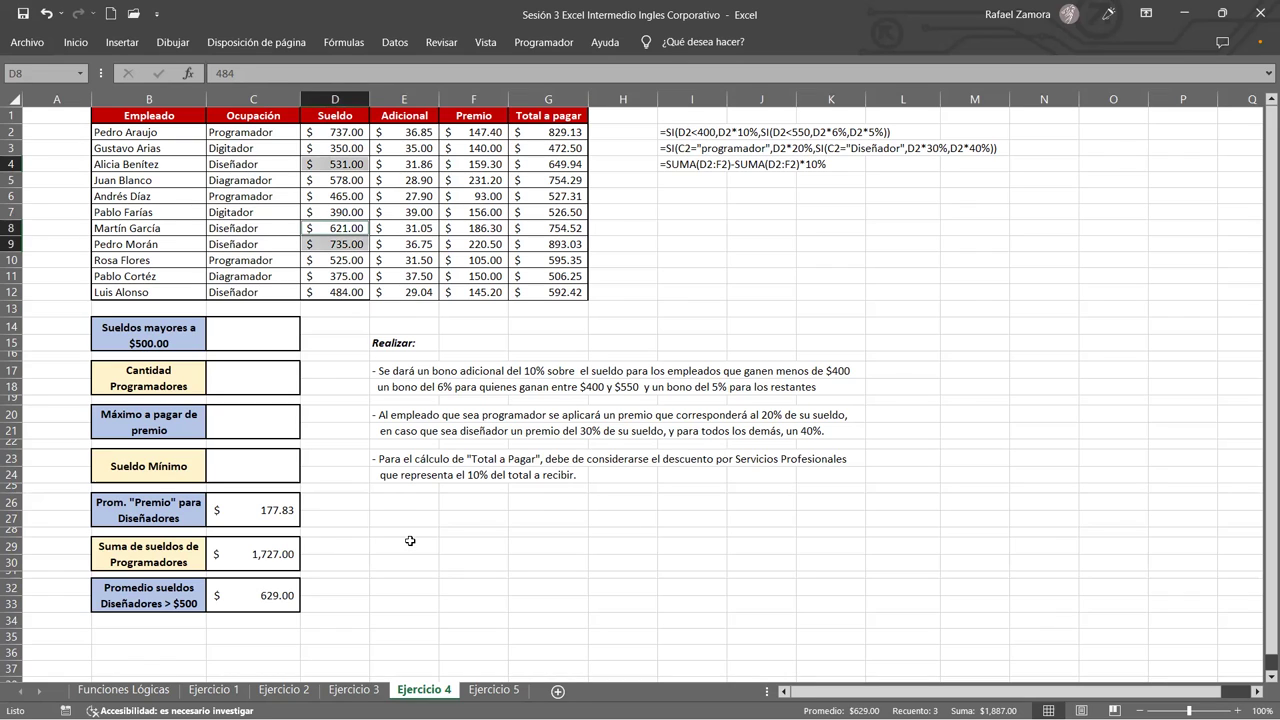
# - Enter =FORMULATEXTO(C26) in E26 and fill it down to E34
pyautogui.moveTo(410, 500)
pyautogui.mouseDown()
pyautogui.moveTo(410, 517)
pyautogui.moveTo(428, 508)
pyautogui.mouseUp()
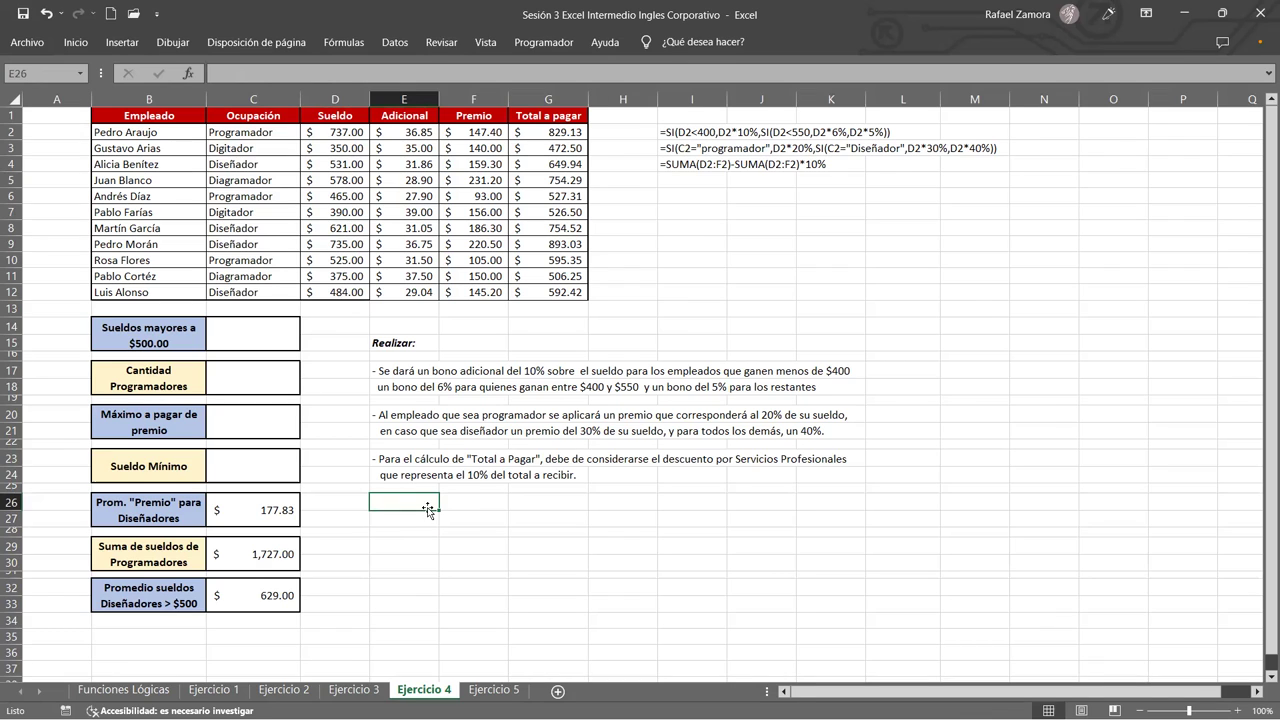
pyautogui.write('=')
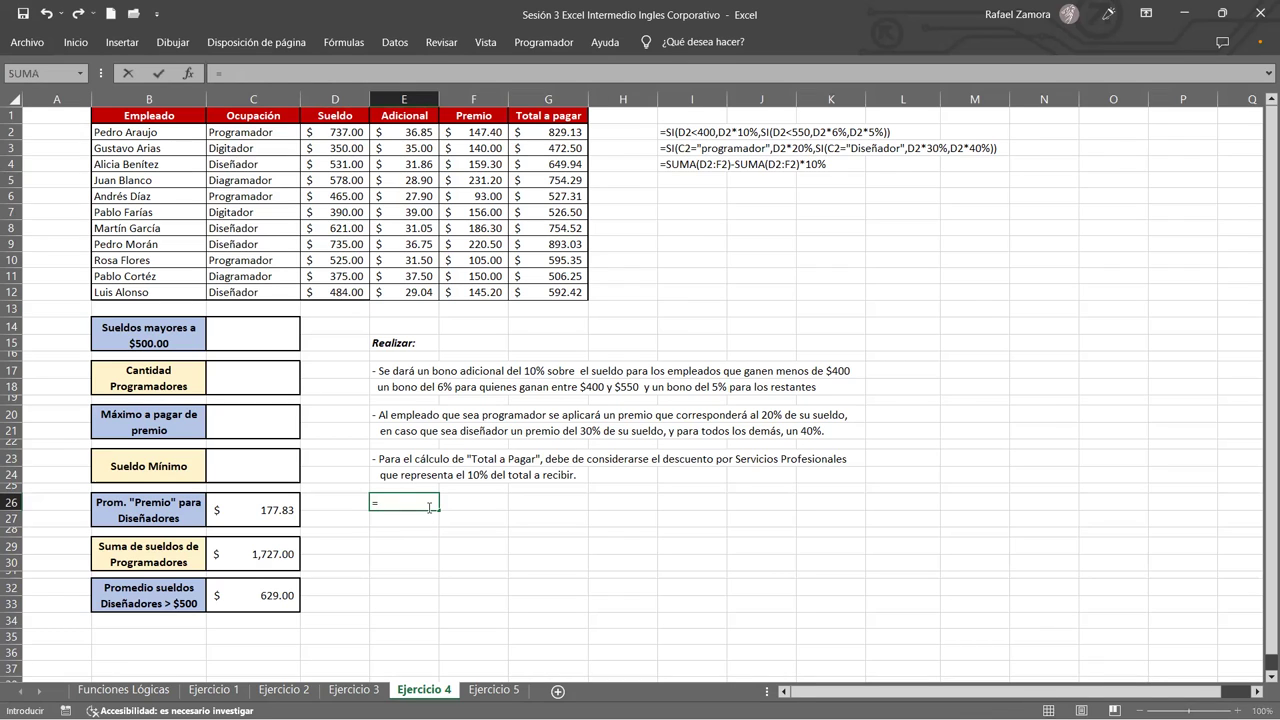
pyautogui.write('FORMULATEXTO(')
pyautogui.click(235, 512)
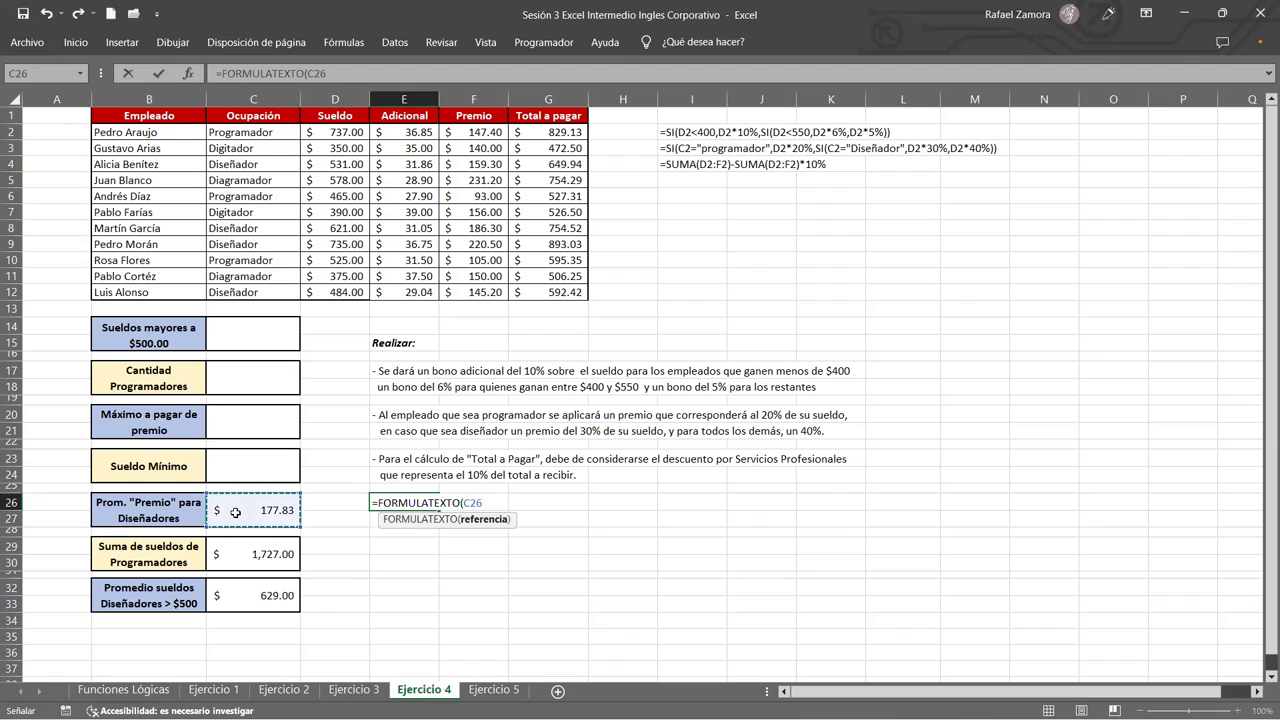
pyautogui.press('Return')
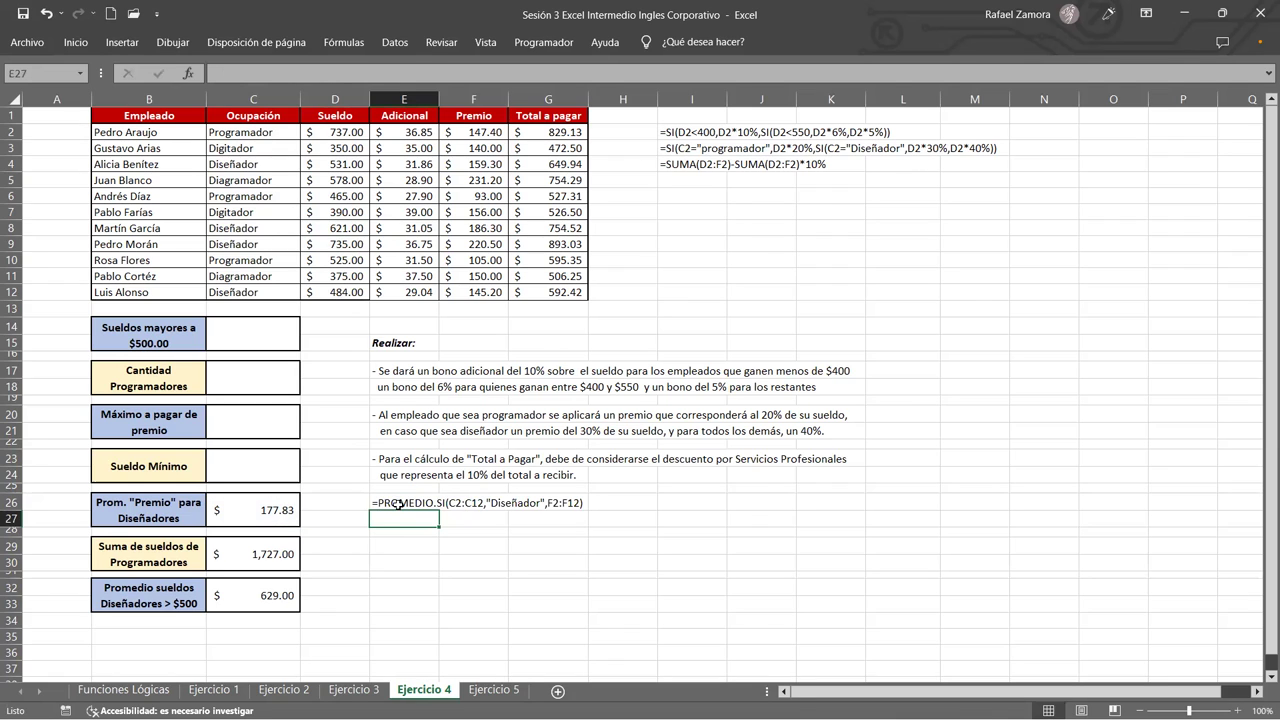
pyautogui.click(436, 508)
pyautogui.moveTo(436, 510); pyautogui.dragTo(436, 622)
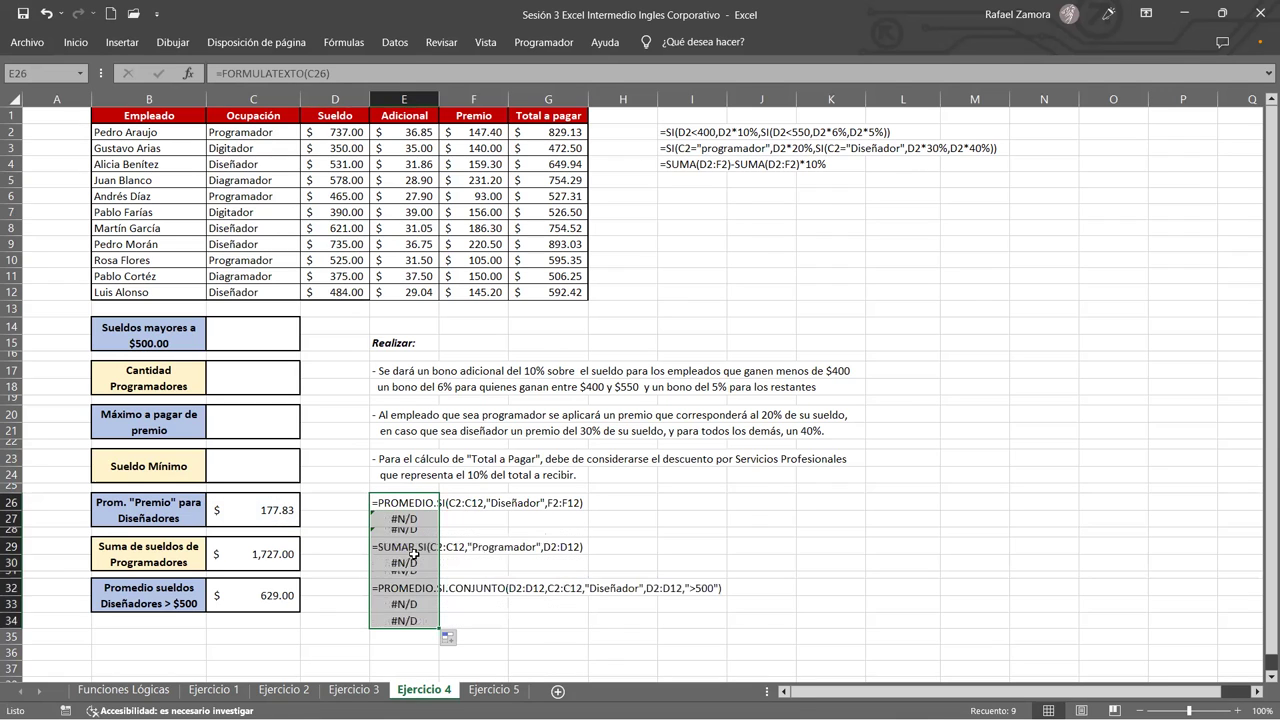
# - Clear the #N/D results from E27, E30 and E33:E34
pyautogui.click(398, 519)
pyautogui.press('Delete')
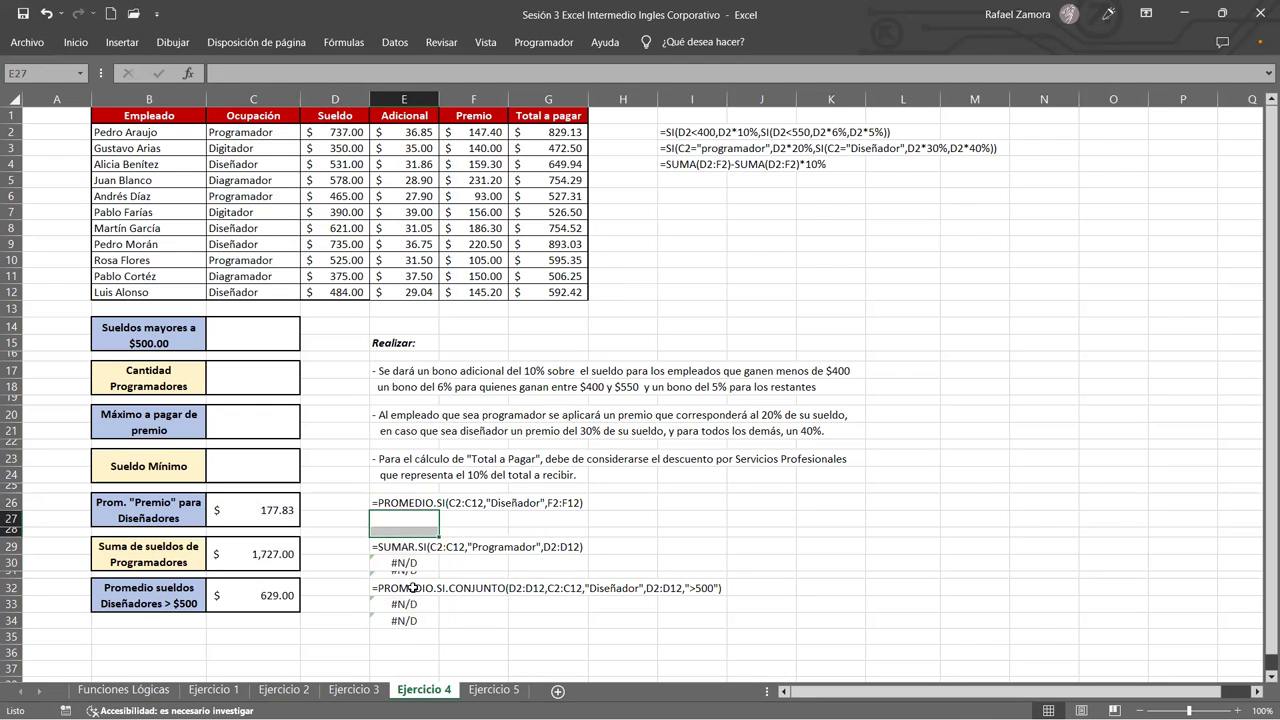
pyautogui.click(403, 565)
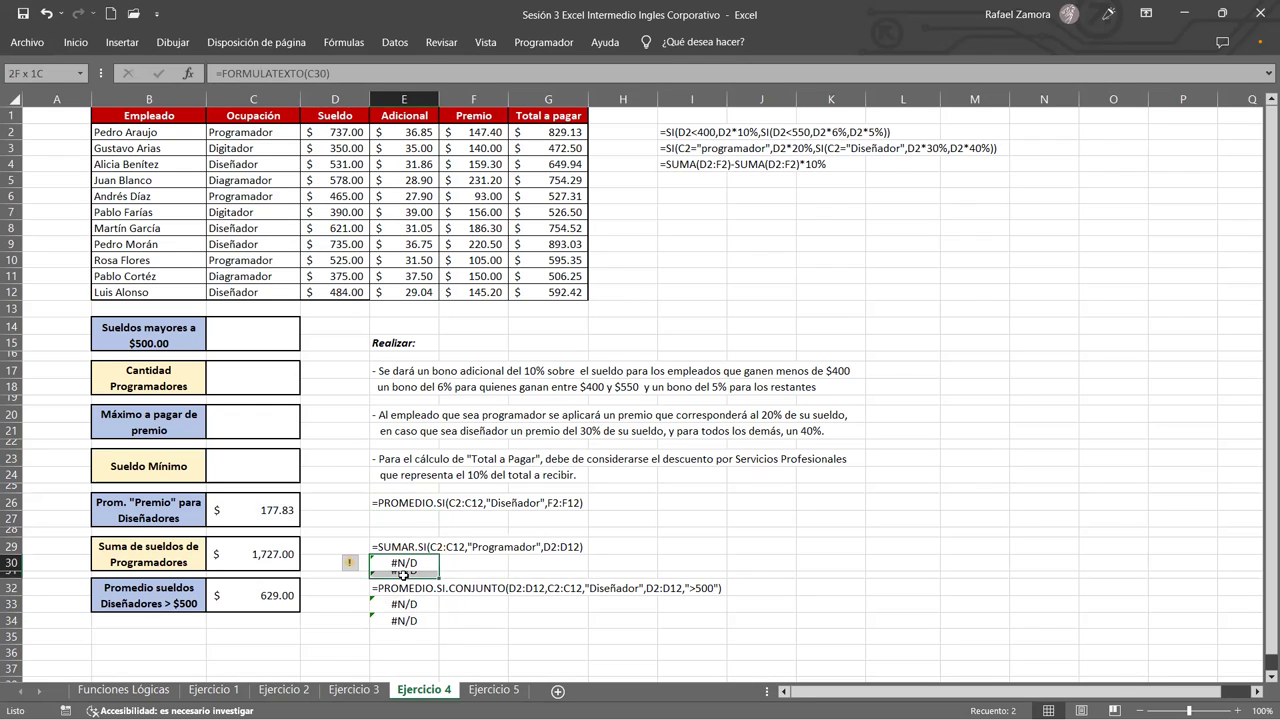
pyautogui.press('Delete')
pyautogui.moveTo(413, 603); pyautogui.dragTo(411, 620)
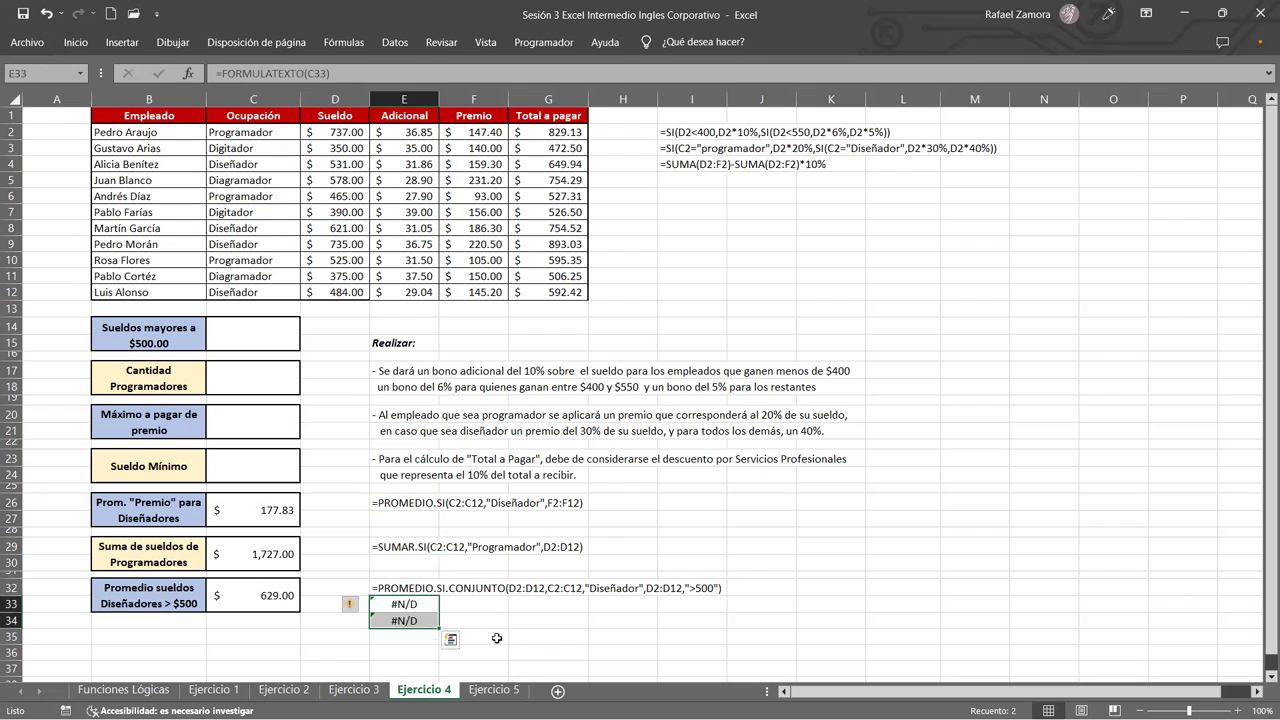
pyautogui.press('Delete')
pyautogui.click(536, 639)
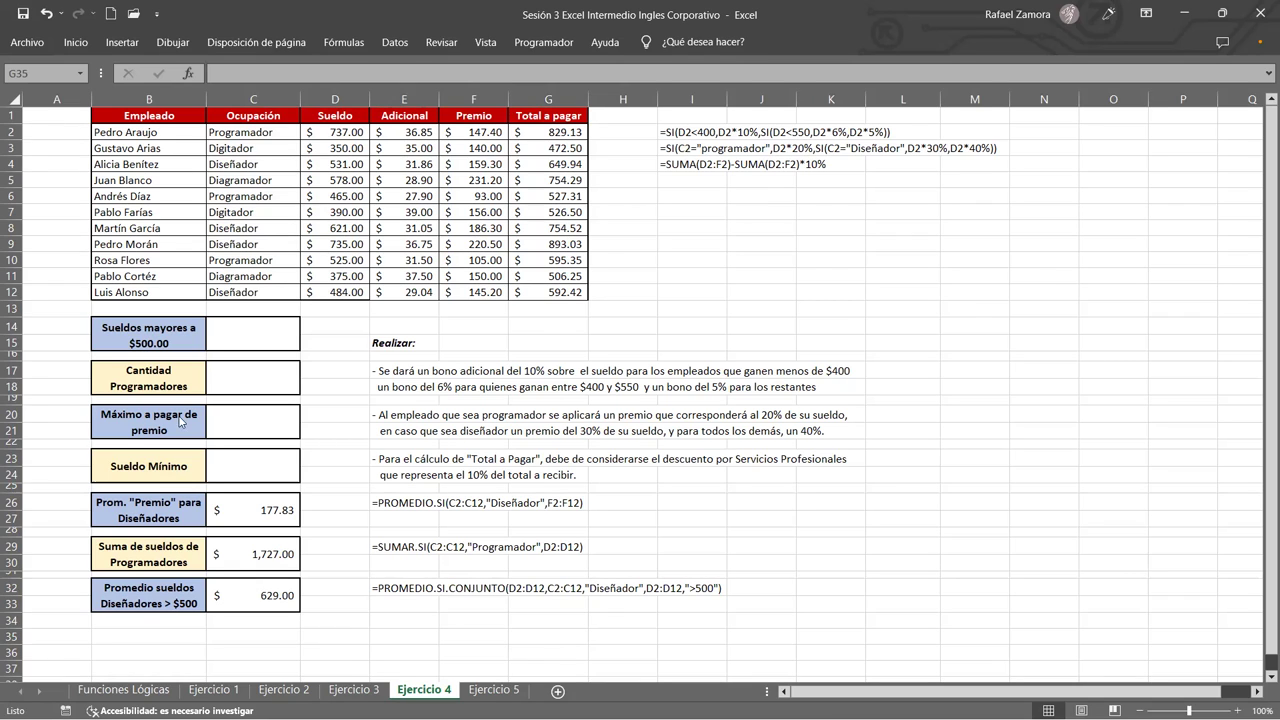
pyautogui.click(260, 556)
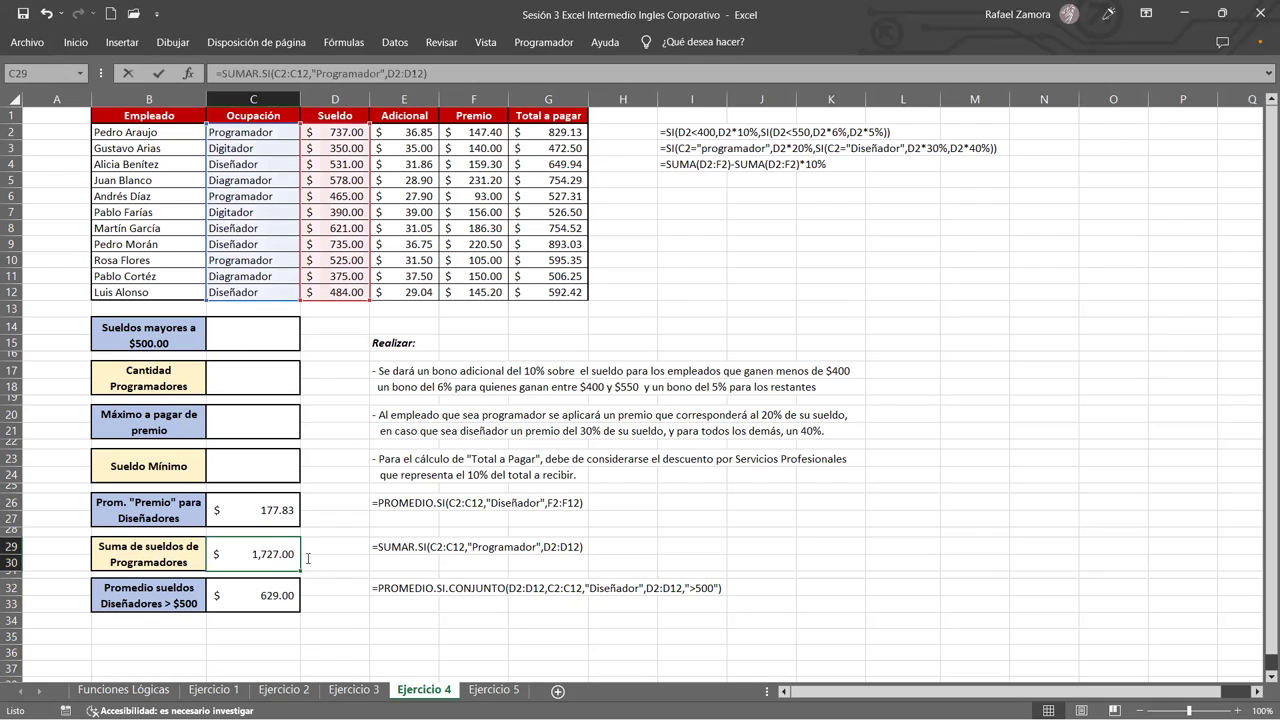
pyautogui.doubleClick(260, 554)
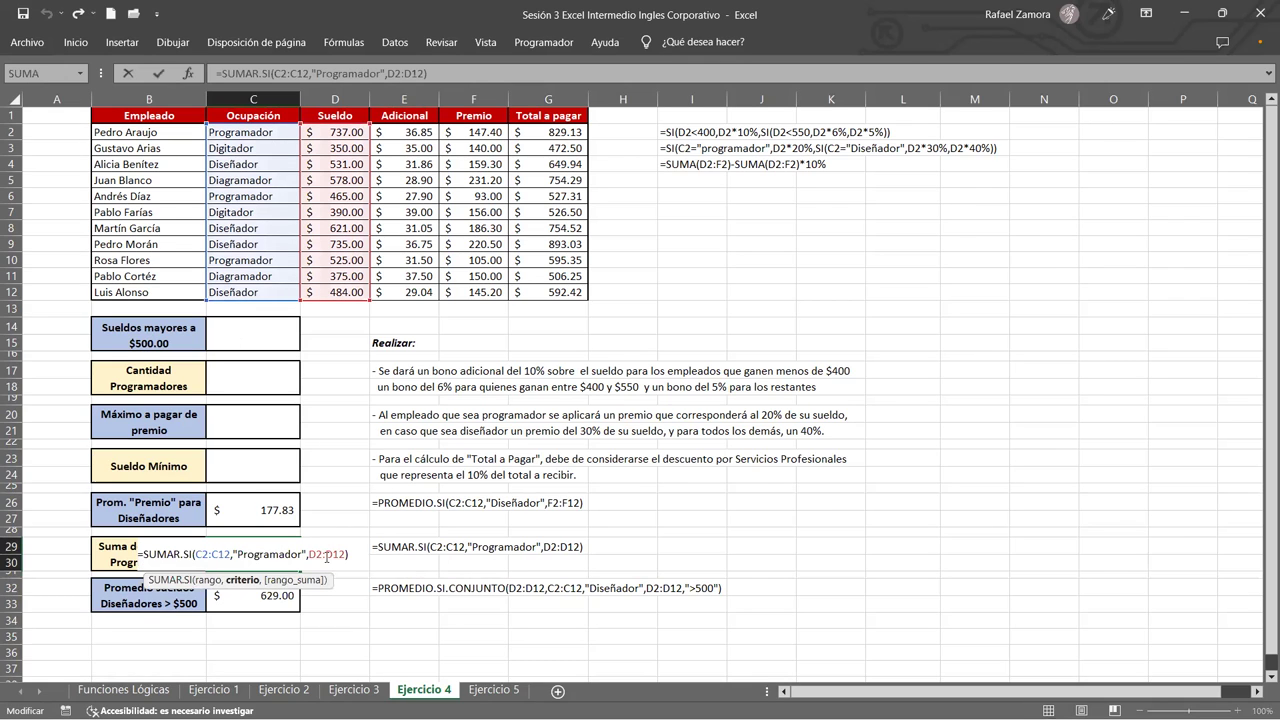
pyautogui.press('Escape')
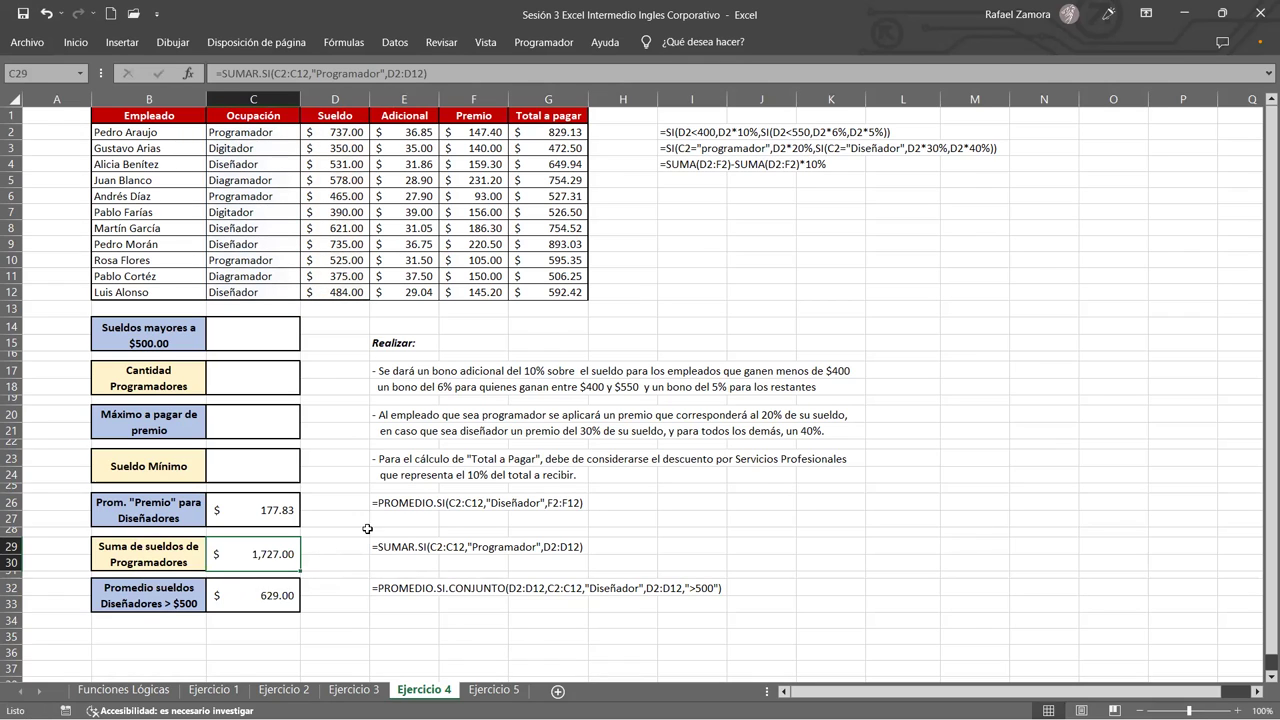
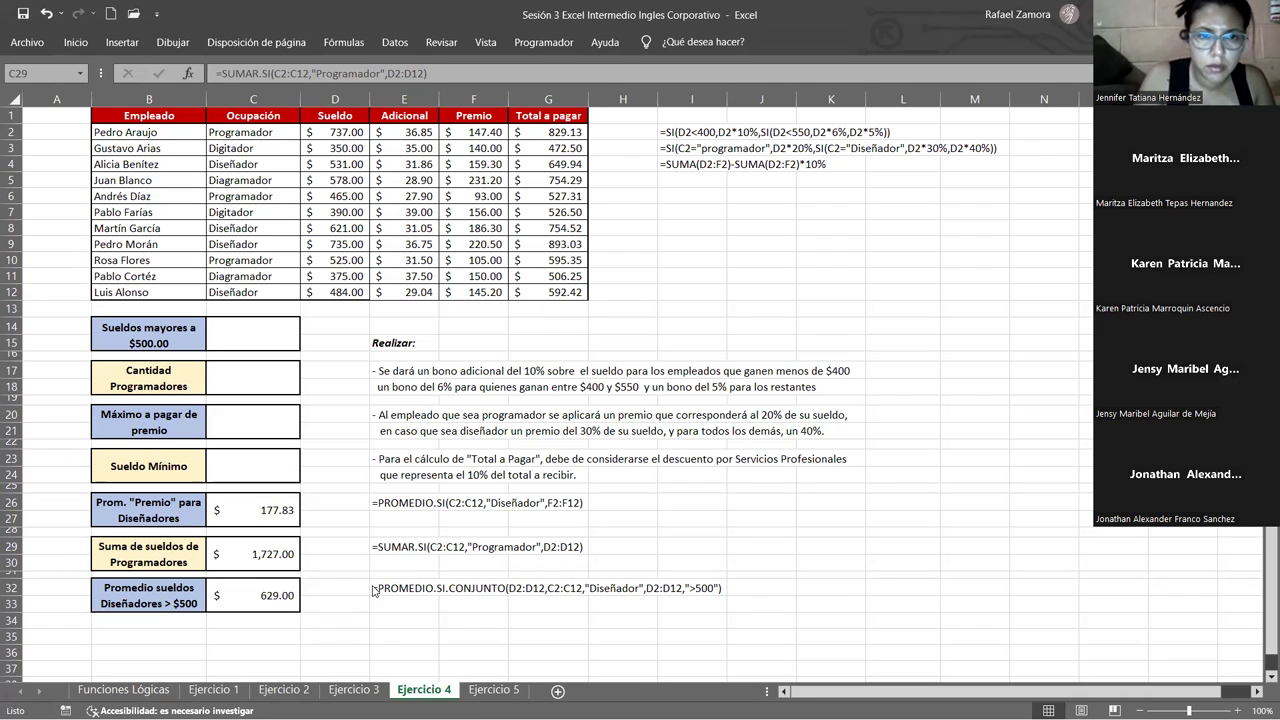
# - Delete the existing result formulas in C26 and C32, then reselect C26
pyautogui.click(280, 510)
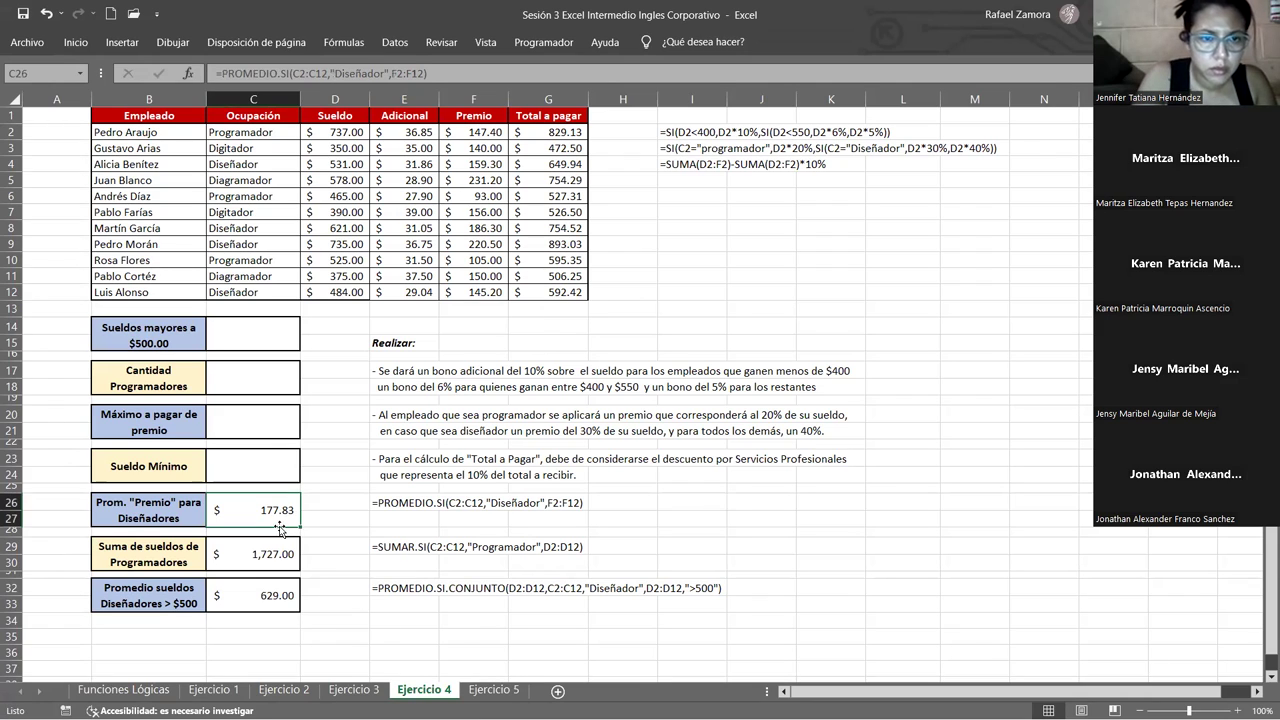
pyautogui.press('Delete')
pyautogui.click(262, 596)
pyautogui.press('Delete')
pyautogui.click(275, 510)
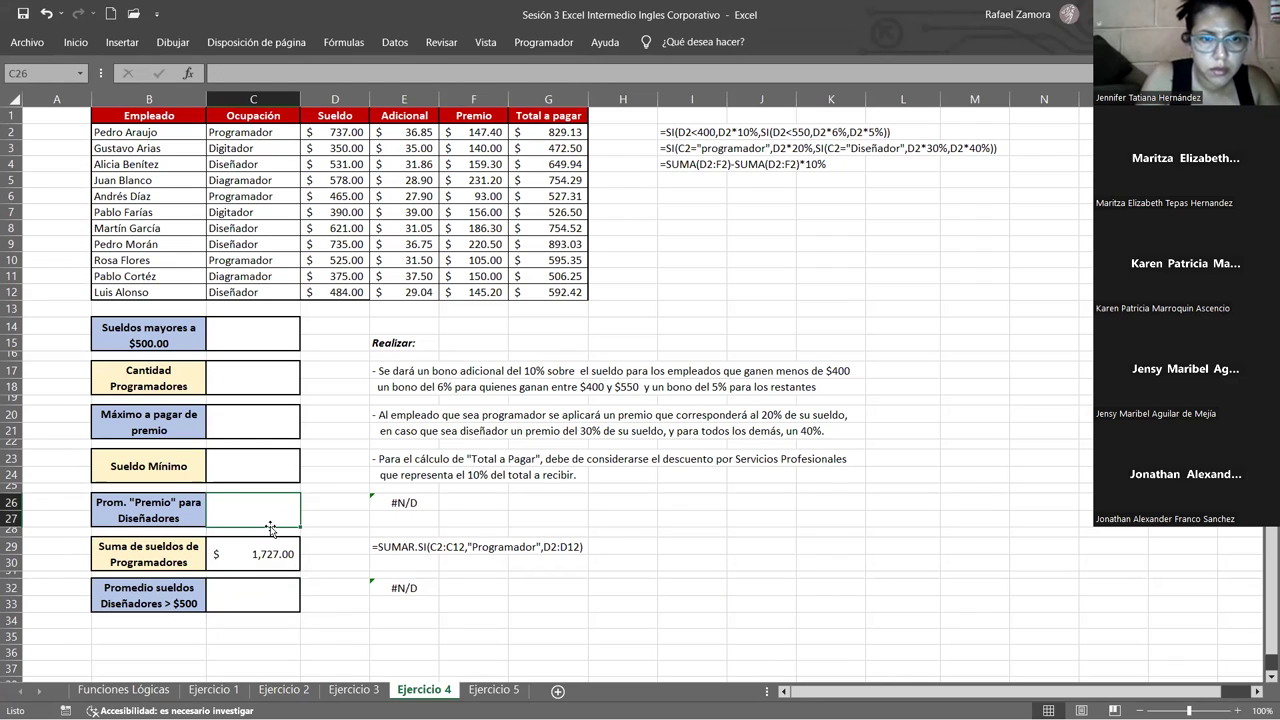
pyautogui.moveTo(156, 508); pyautogui.dragTo(210, 510)
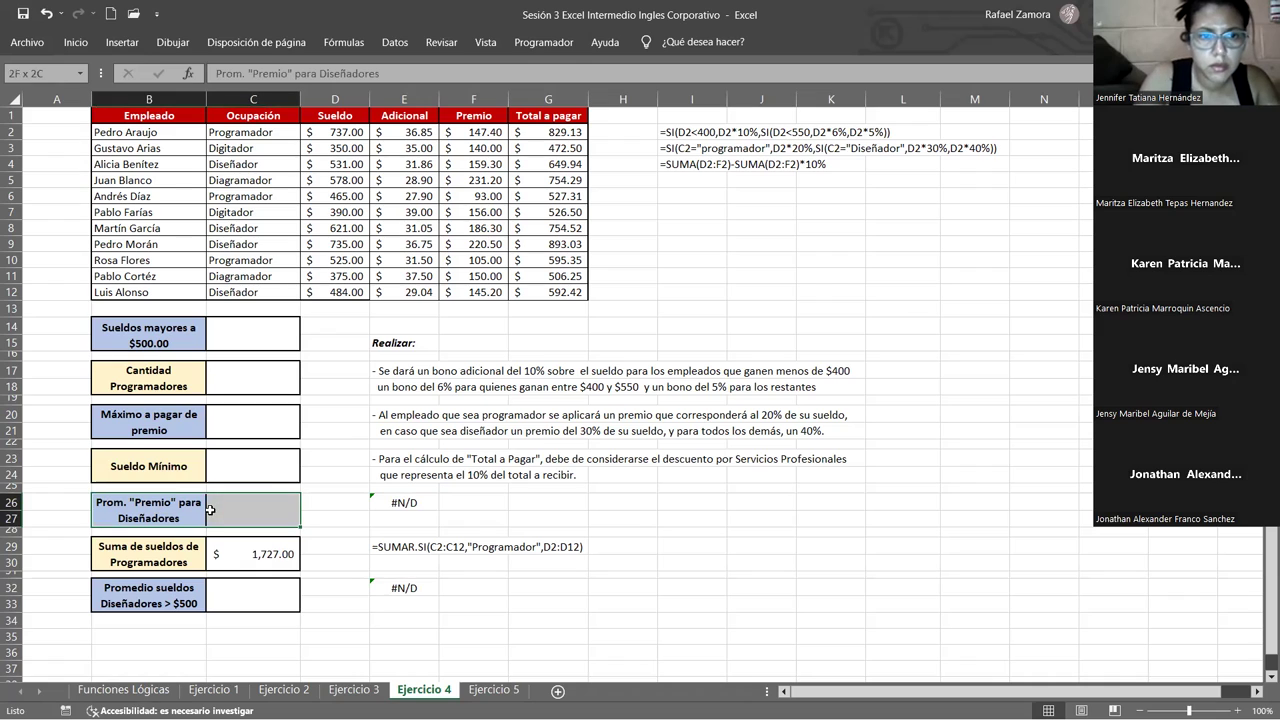
pyautogui.click(234, 505)
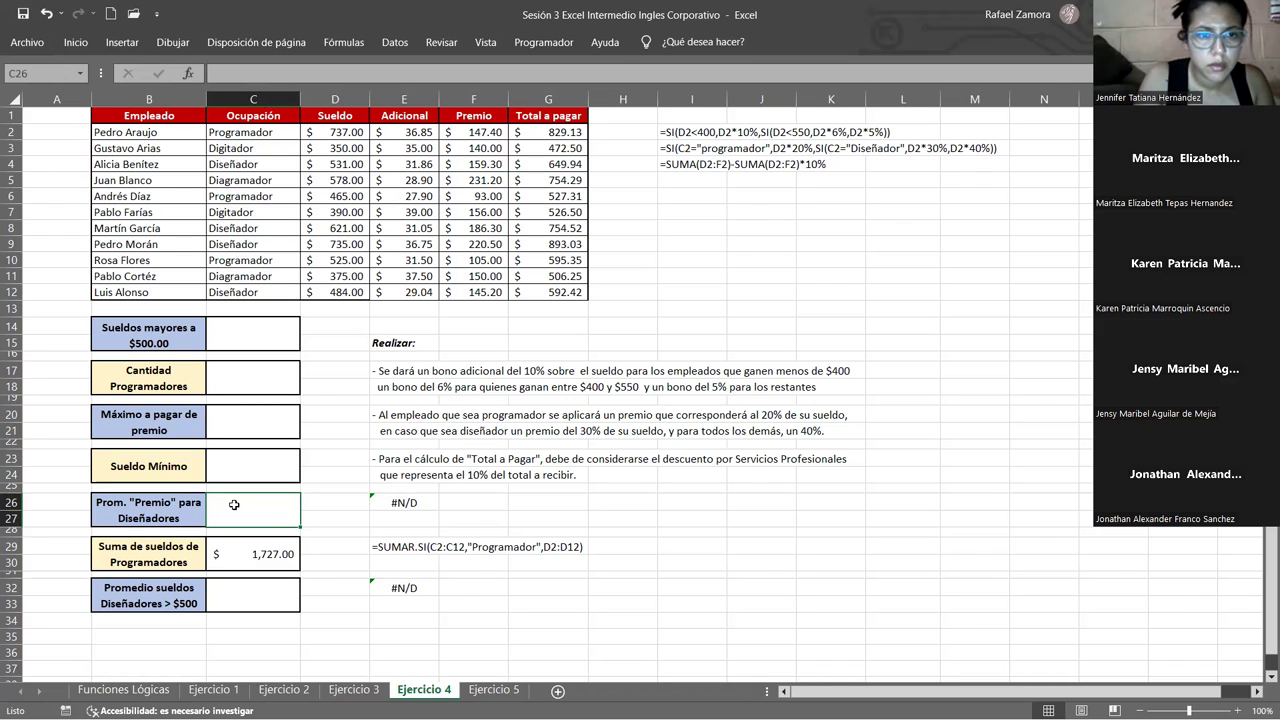
# - Enter =PROMEDIO.SI(C2:C12,"Diseñador",D2:D12) in C26
pyautogui.write('=')
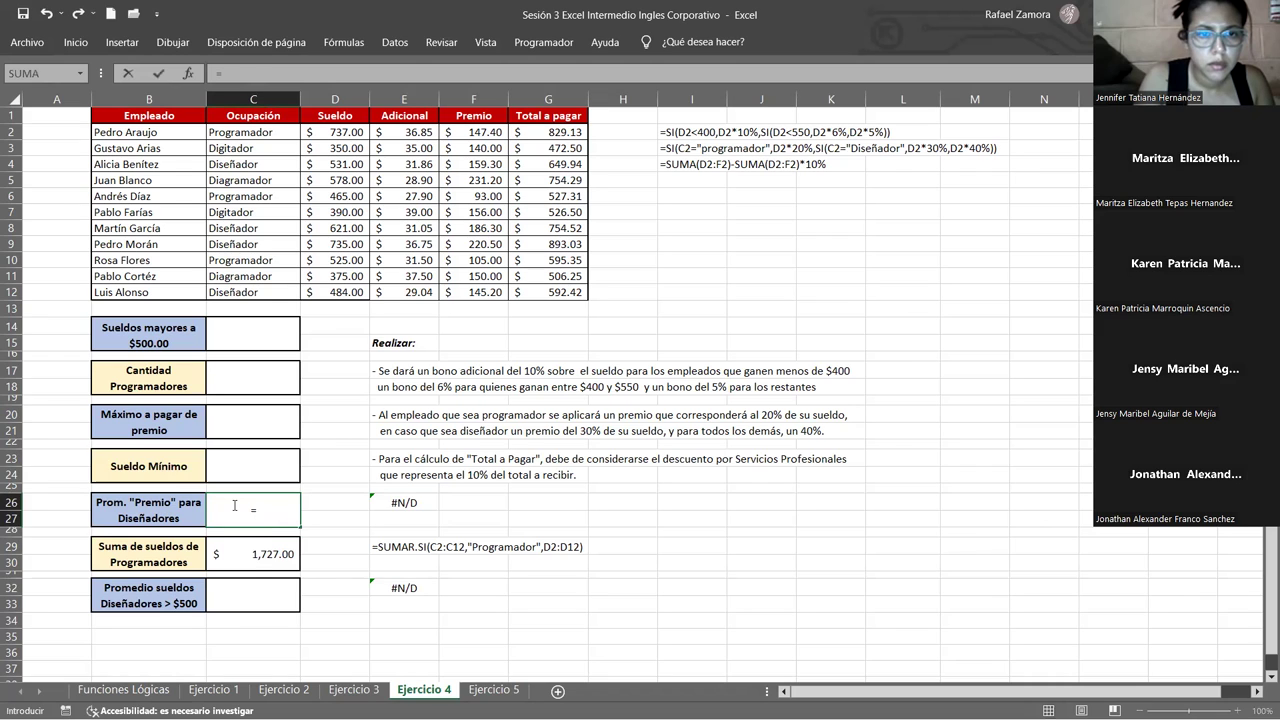
pyautogui.write('prome')
pyautogui.press('Tab')
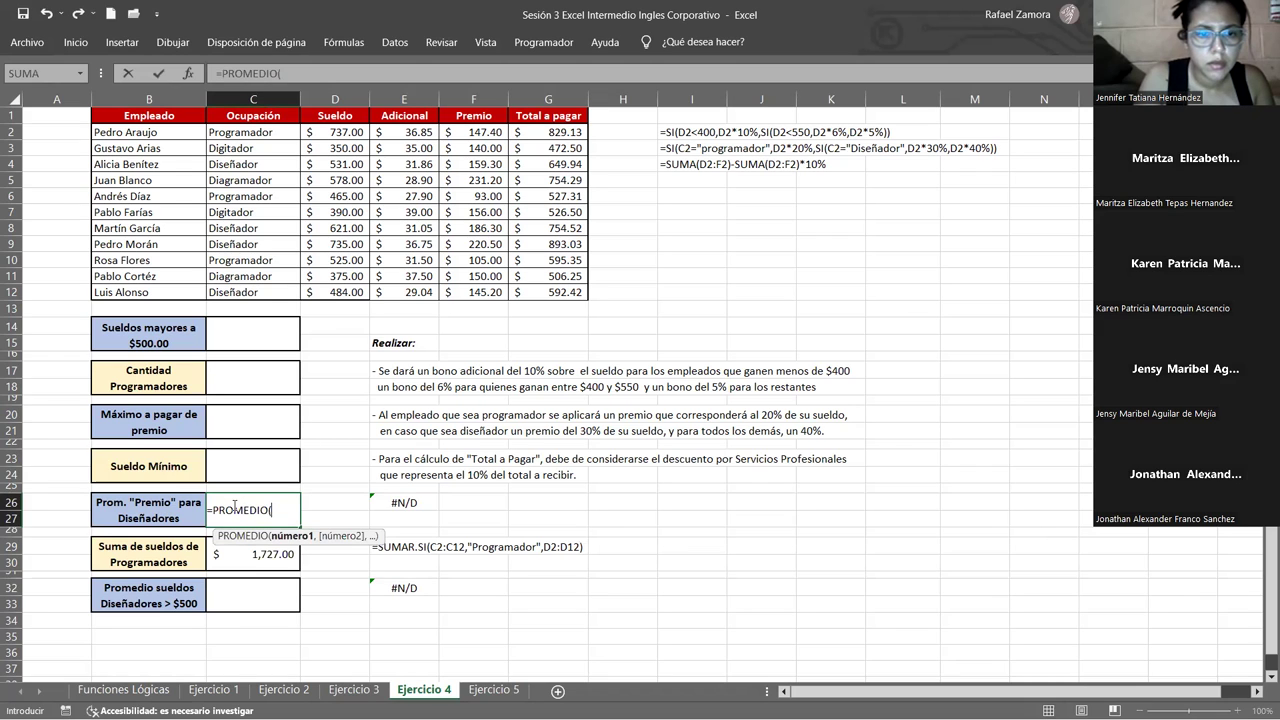
pyautogui.press('BackSpace')
pyautogui.press('Down')
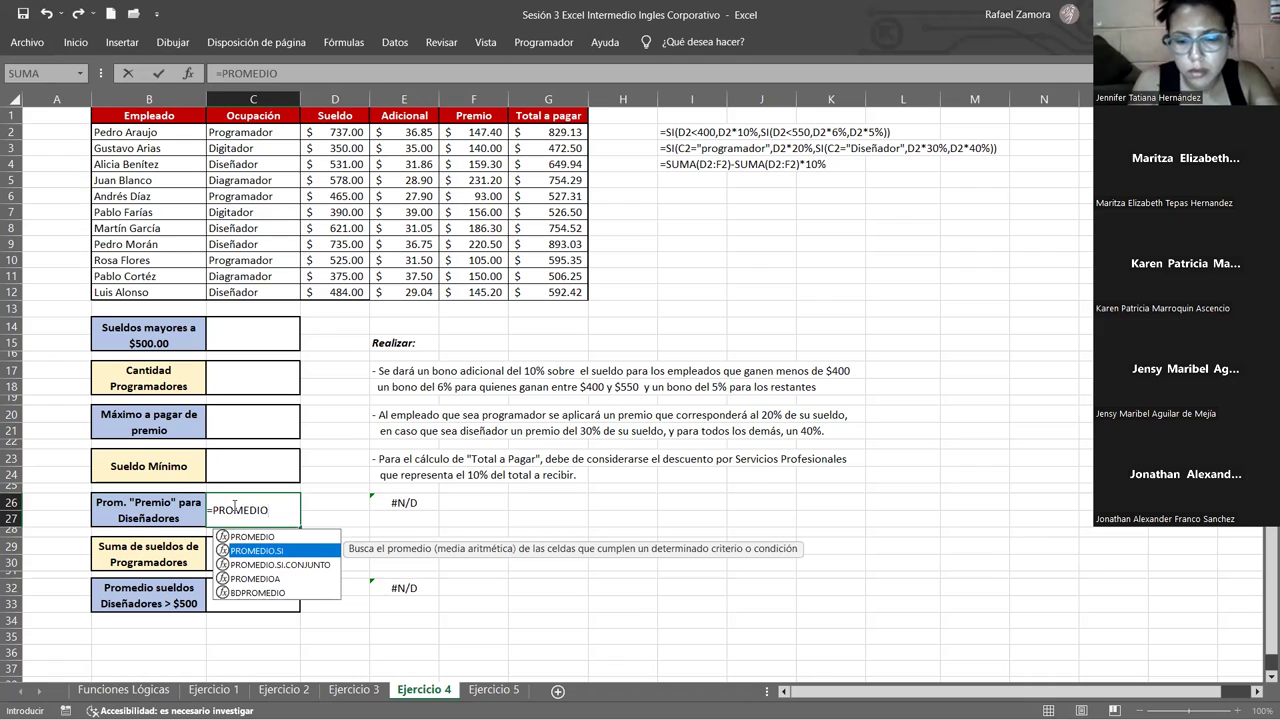
pyautogui.press('Tab')
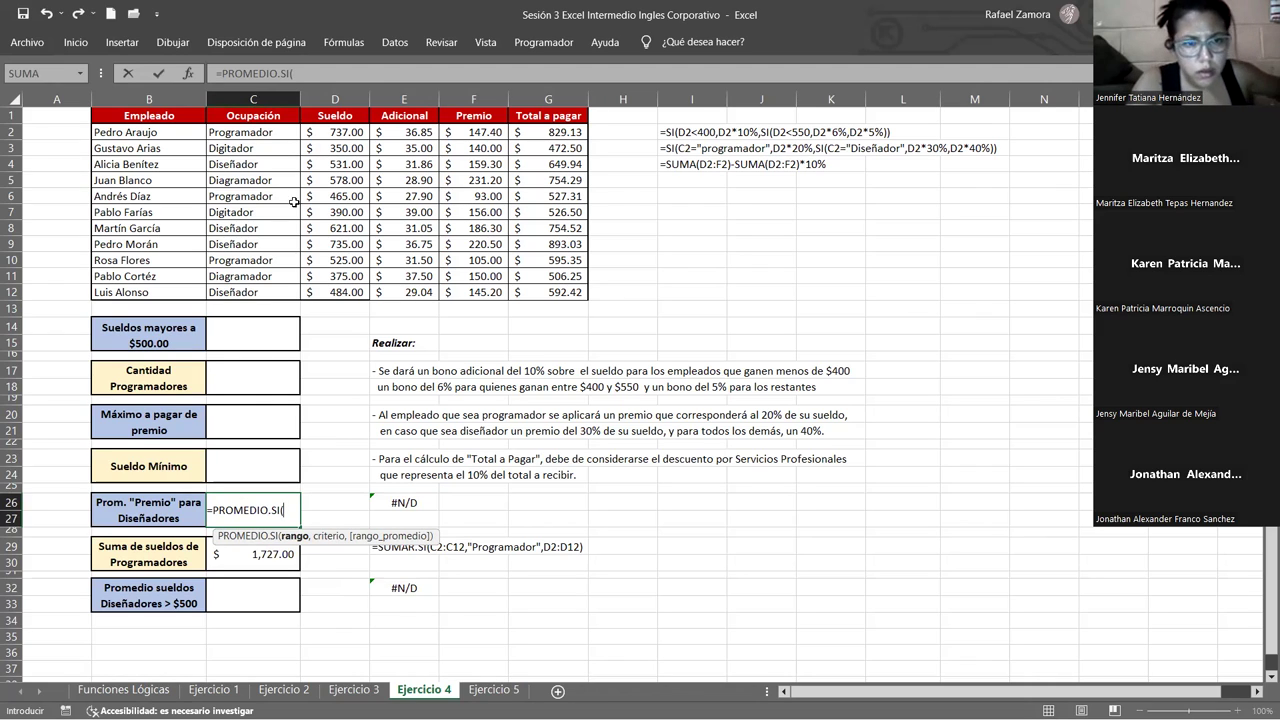
pyautogui.click(266, 140)
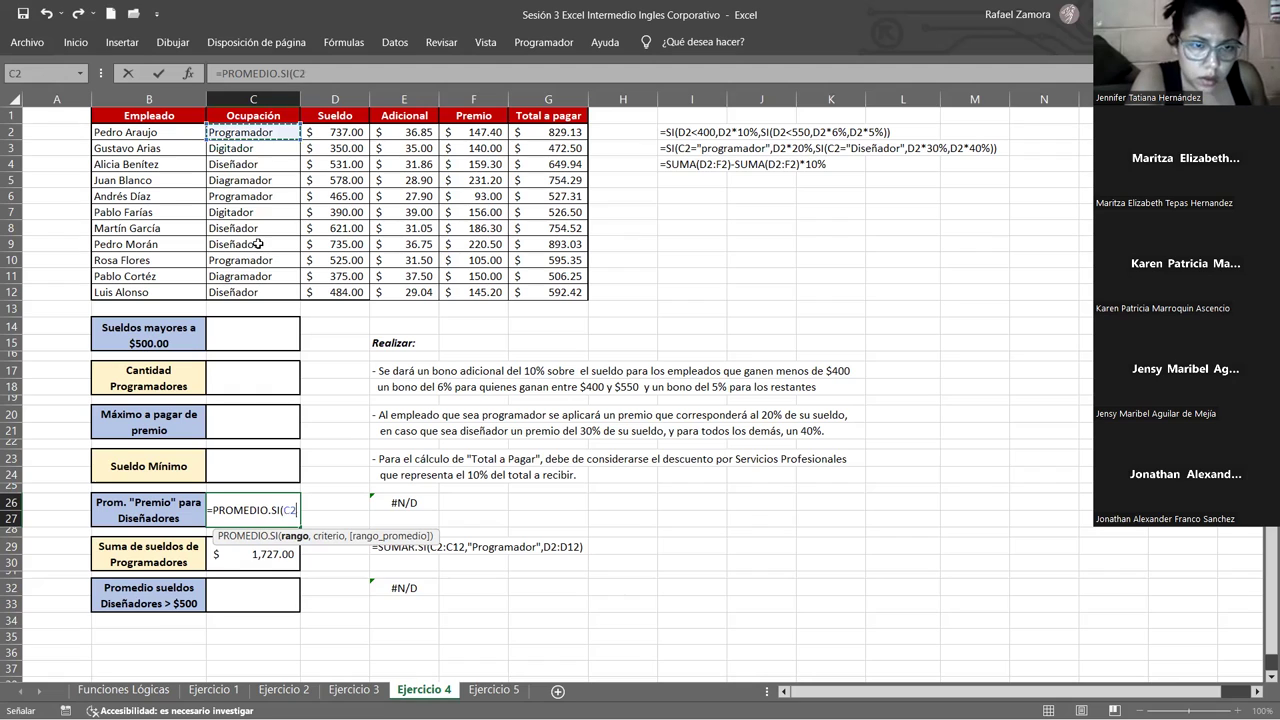
pyautogui.moveTo(245, 149); pyautogui.dragTo(254, 316)
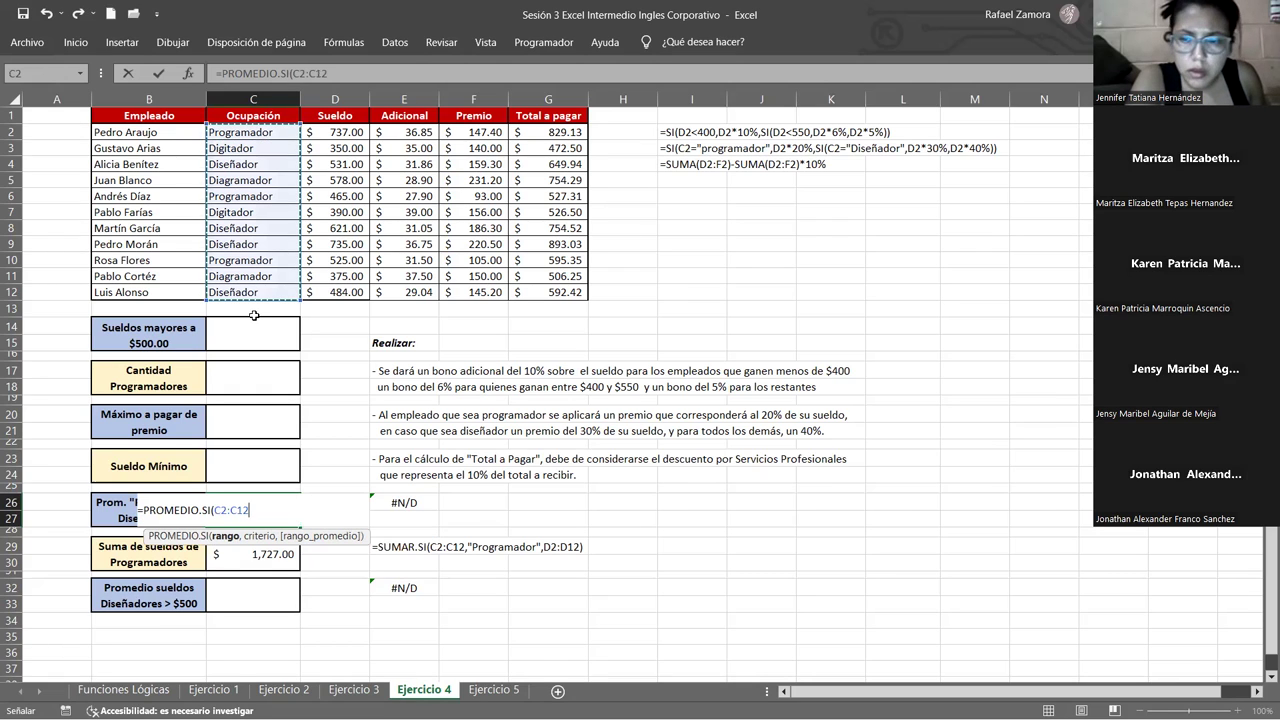
pyautogui.write(',')
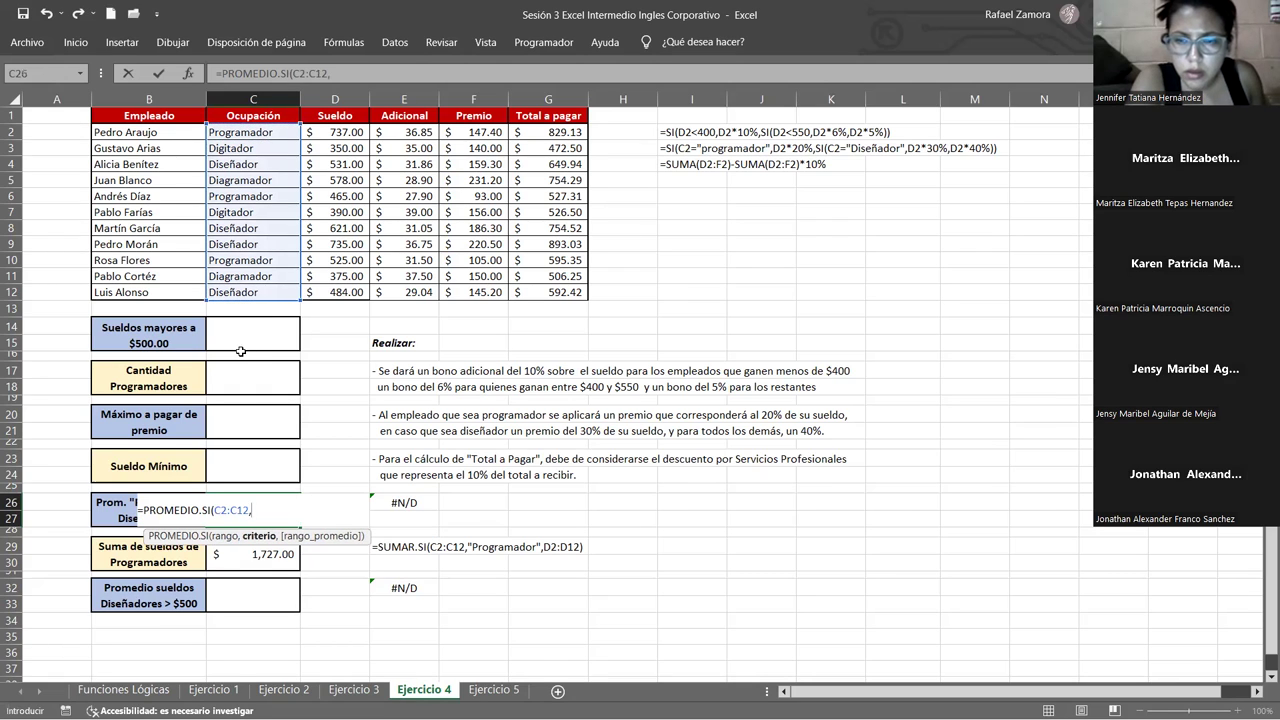
pyautogui.write('"Diseñador"')
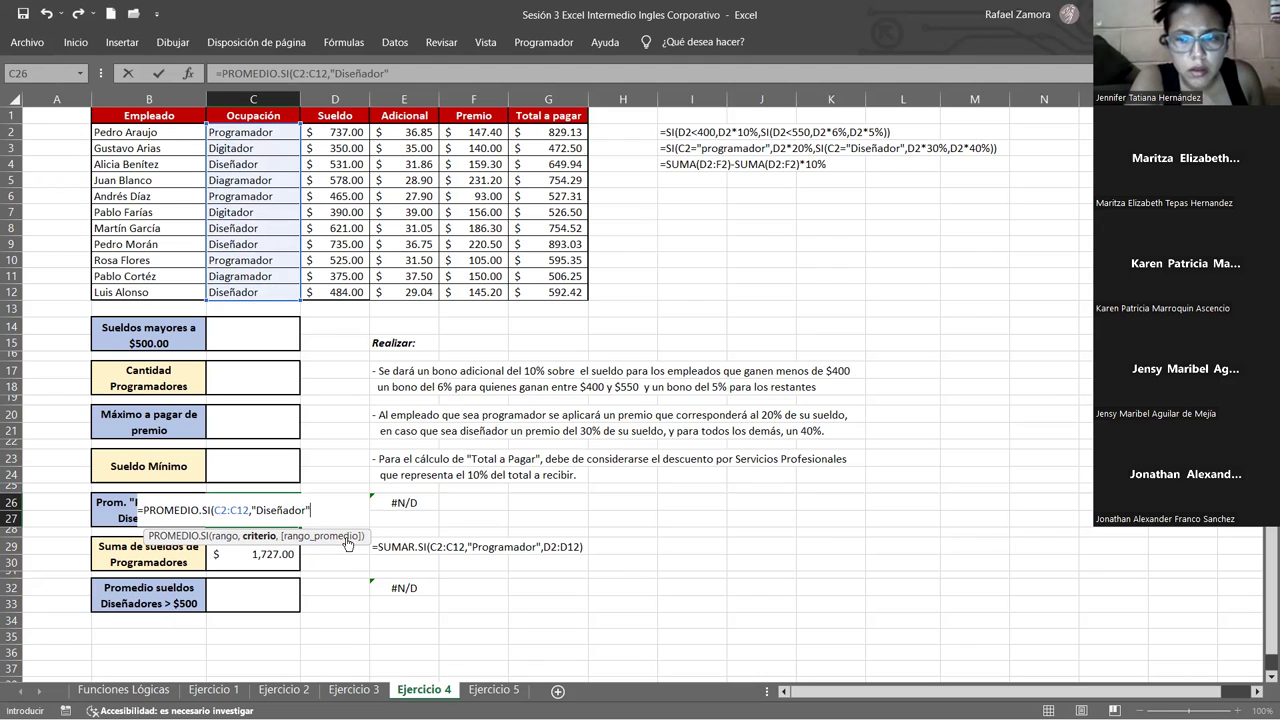
pyautogui.write(',')
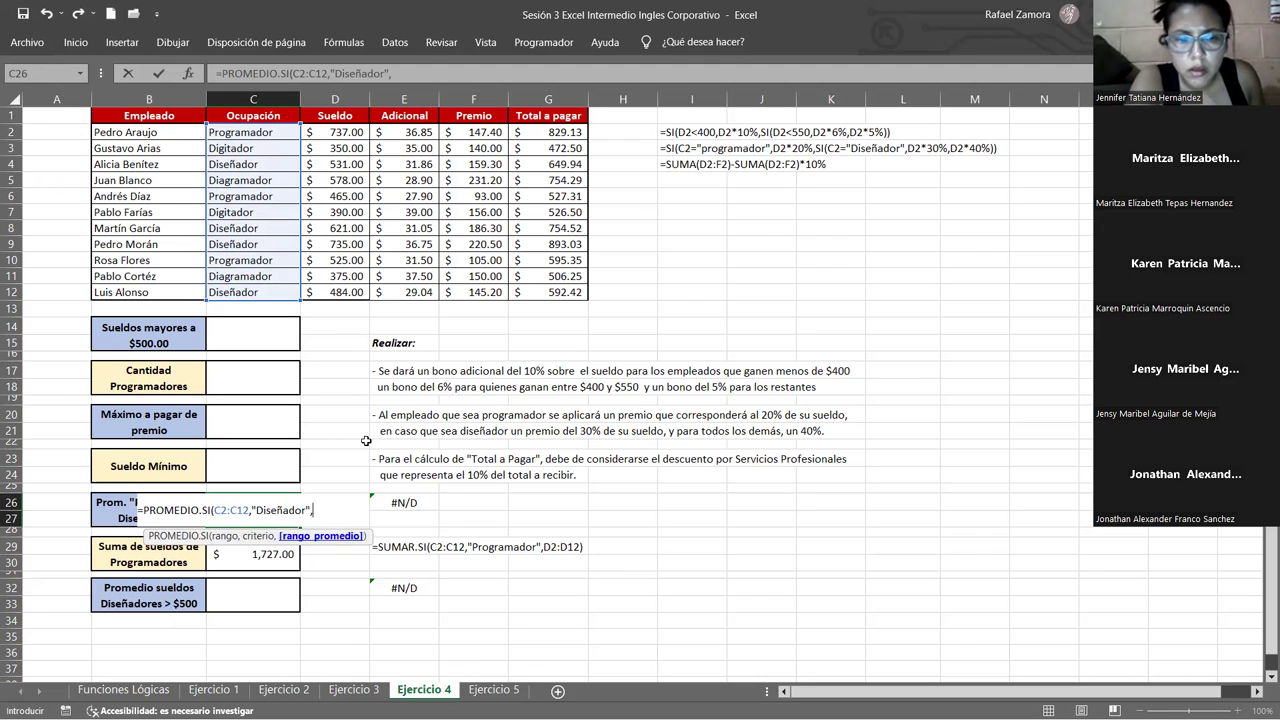
pyautogui.click(343, 133)
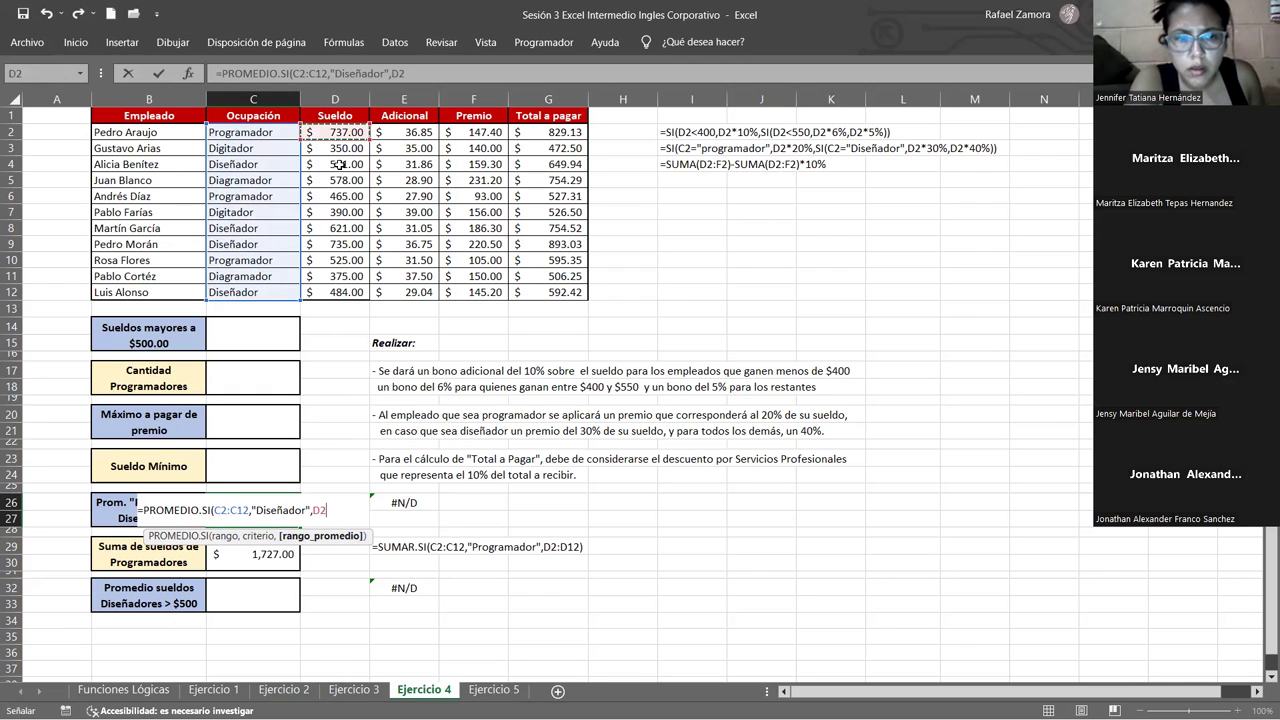
pyautogui.moveTo(333, 292); pyautogui.dragTo(333, 292)
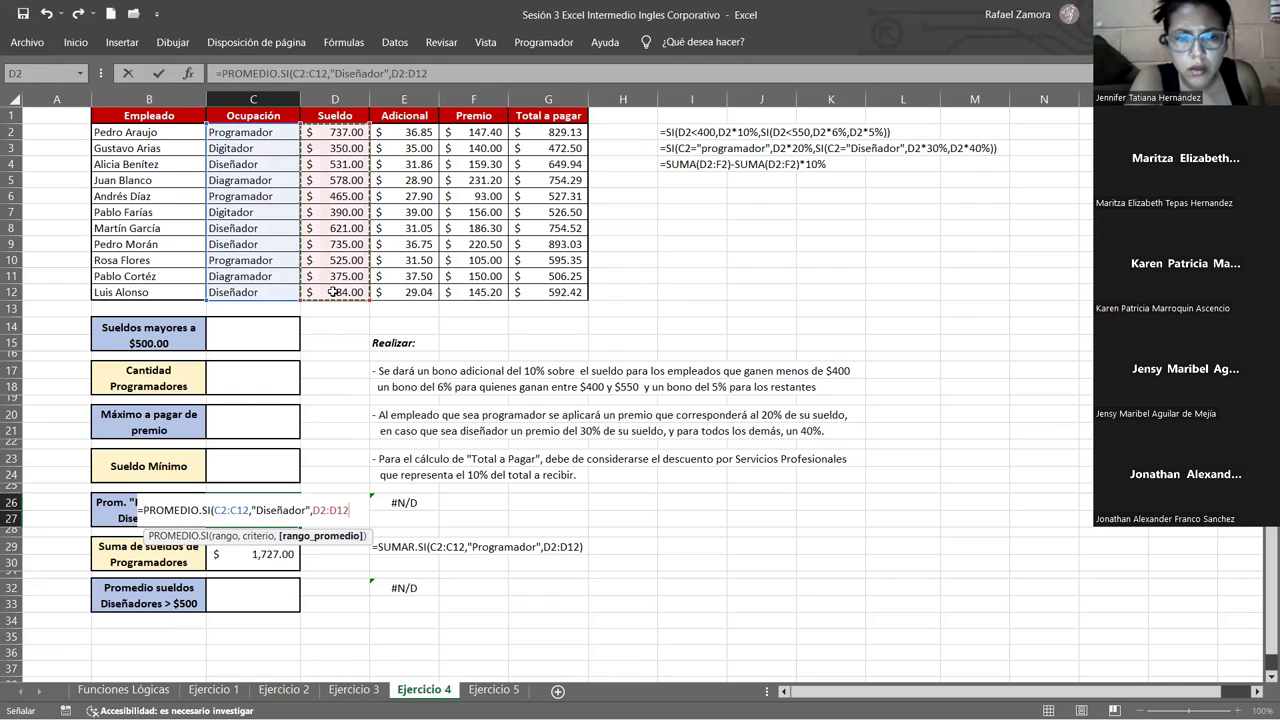
pyautogui.press('Return')
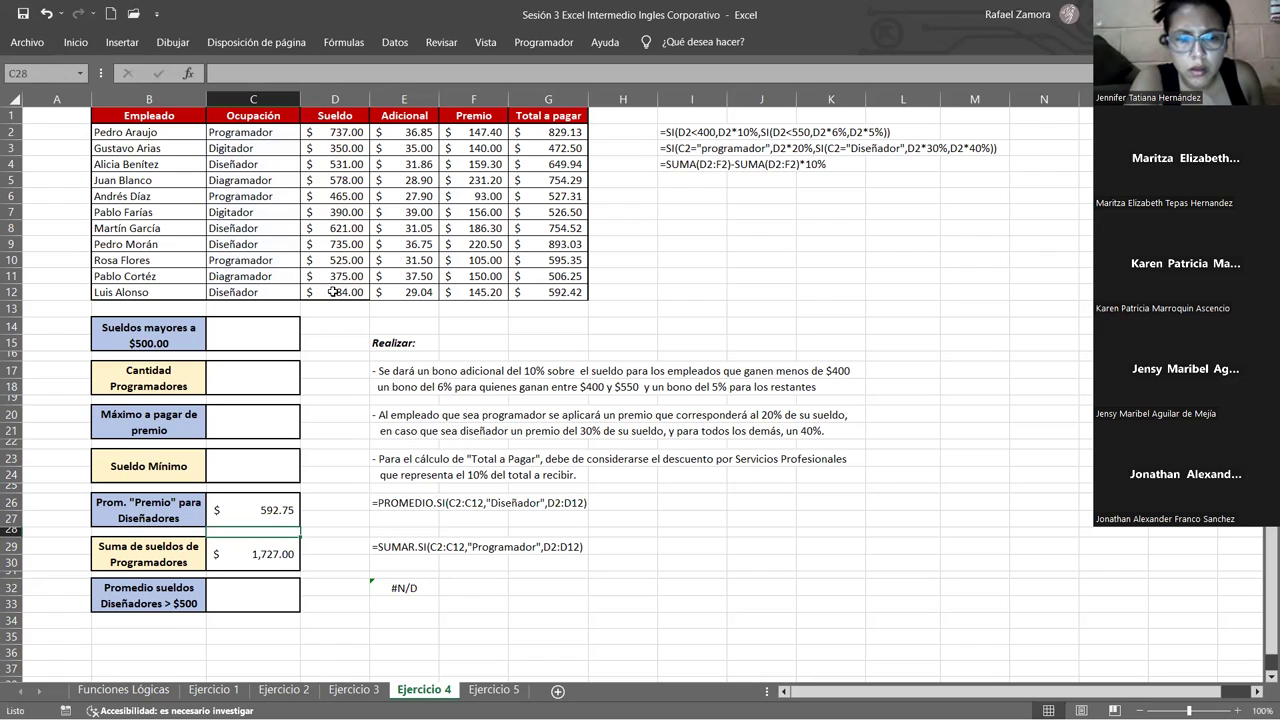
# - Change C26's average range to the Premio cells F2:F12, giving $177.83
pyautogui.doubleClick(267, 510)
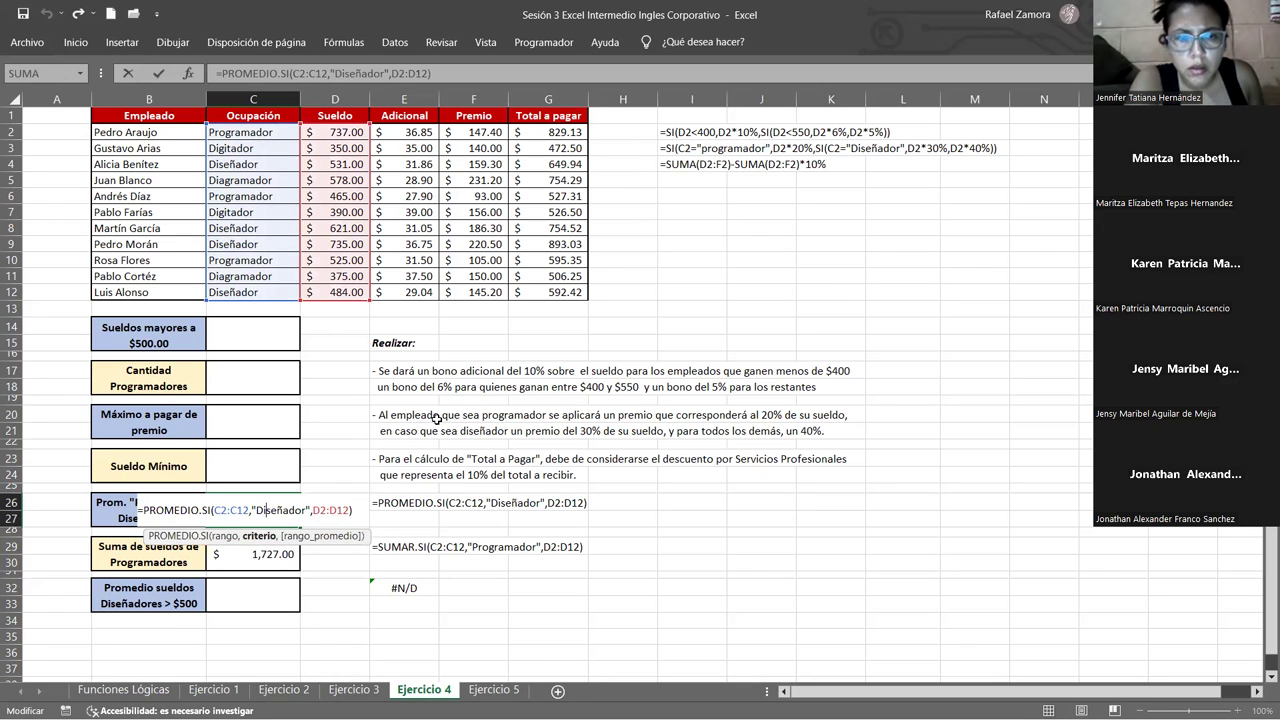
pyautogui.press('Escape')
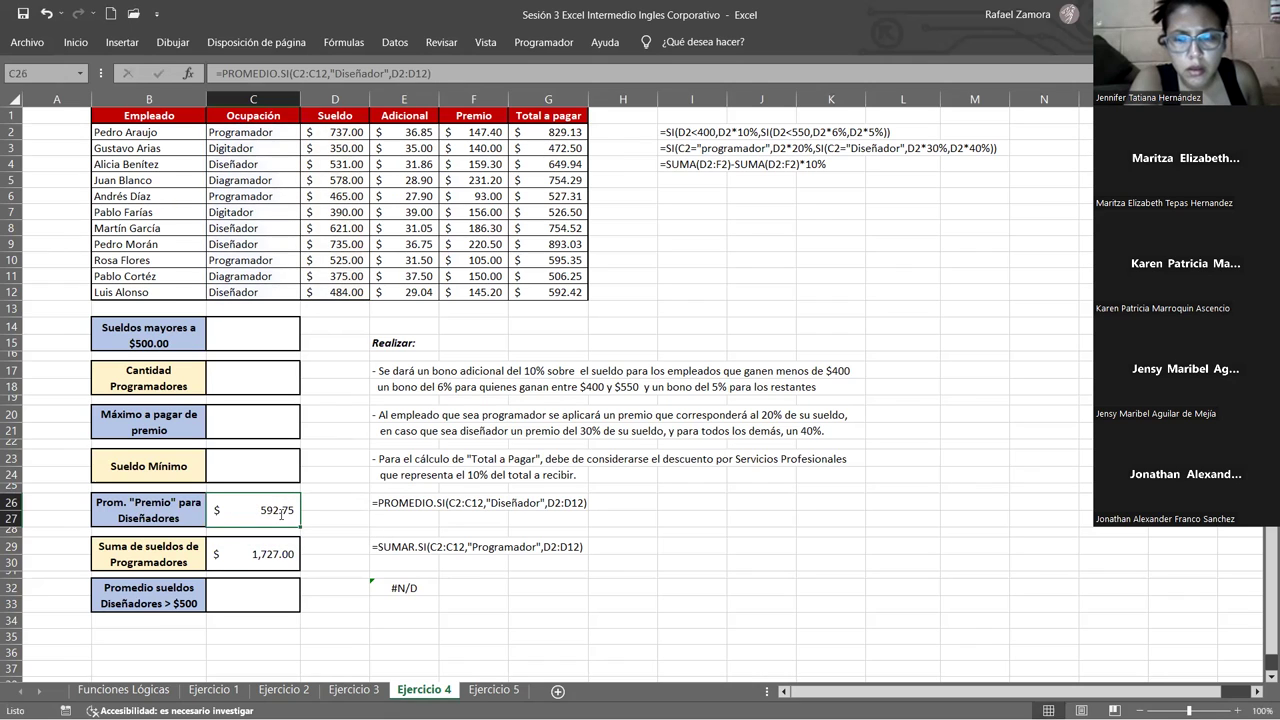
pyautogui.press('F2')
pyautogui.moveTo(369, 185); pyautogui.dragTo(477, 177)
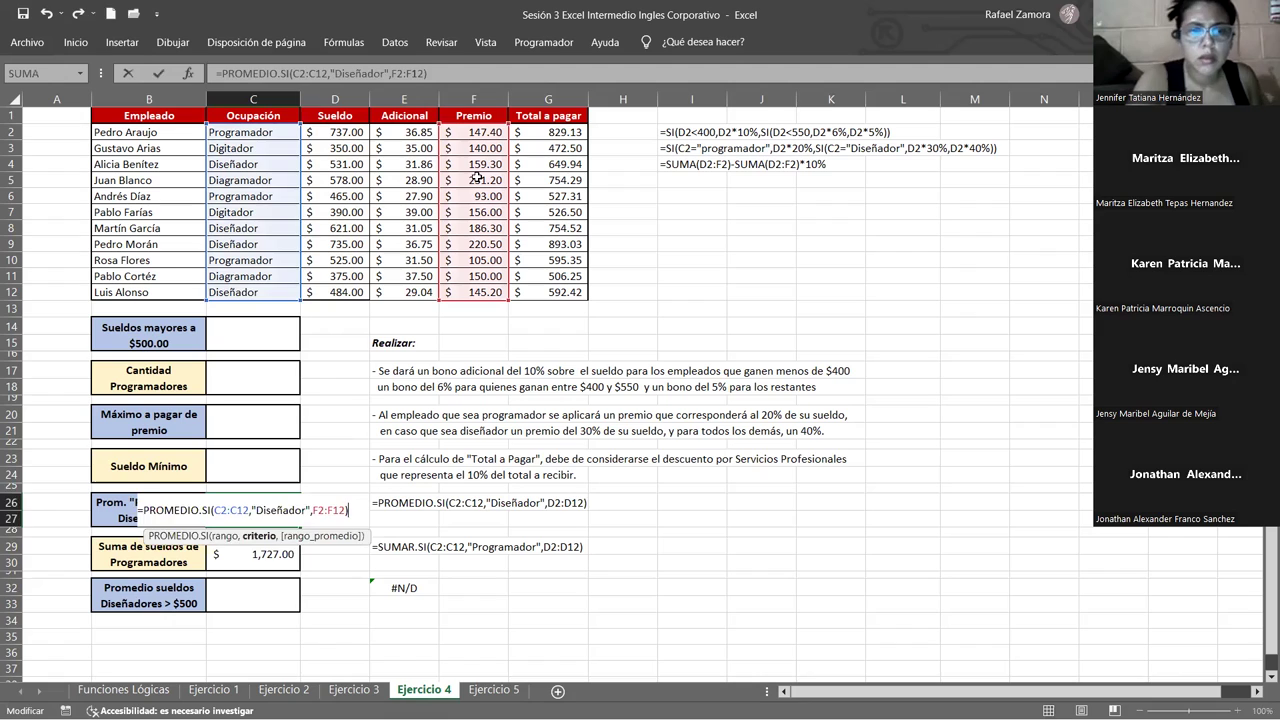
pyautogui.press('Return')
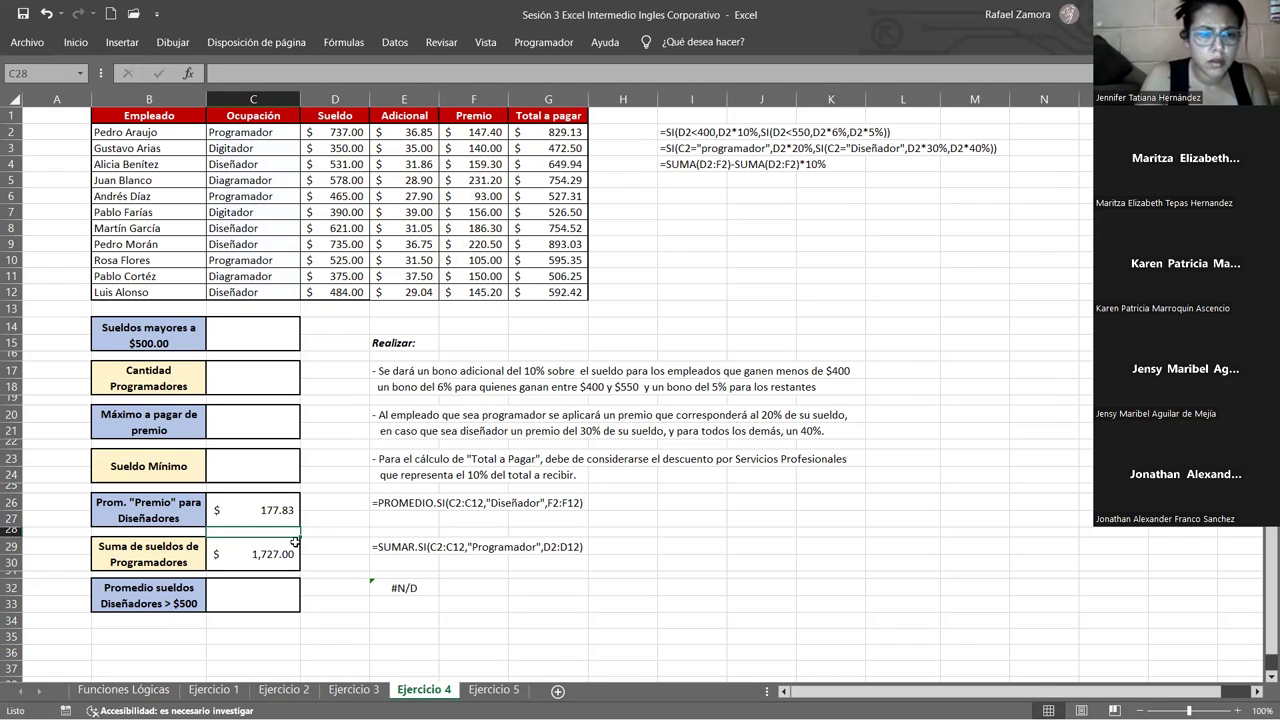
pyautogui.doubleClick(258, 508)
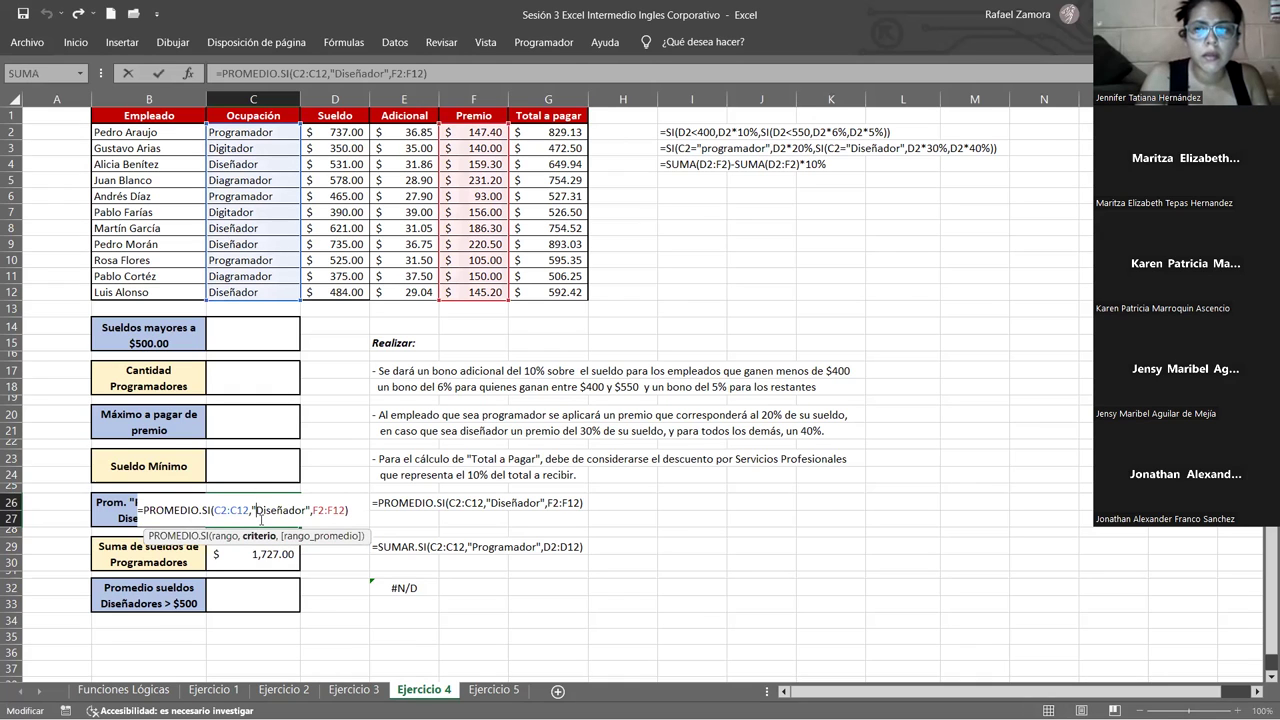
pyautogui.press('Return')
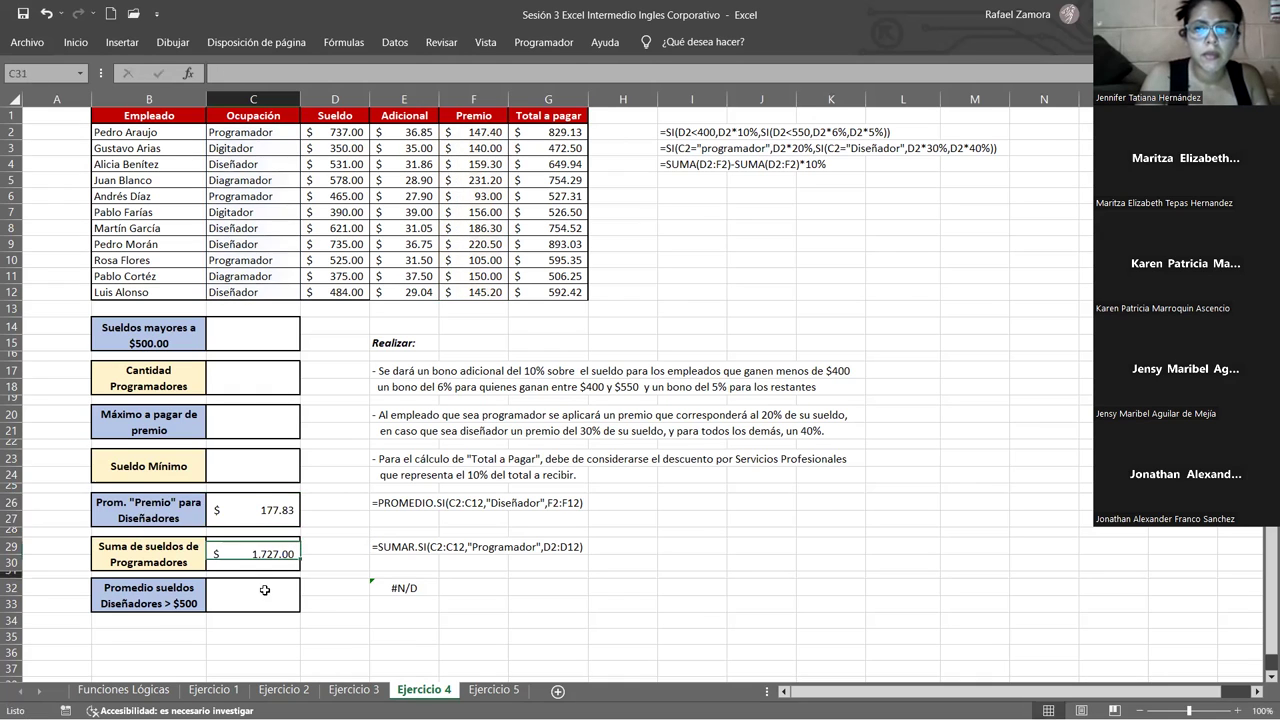
pyautogui.click(265, 590)
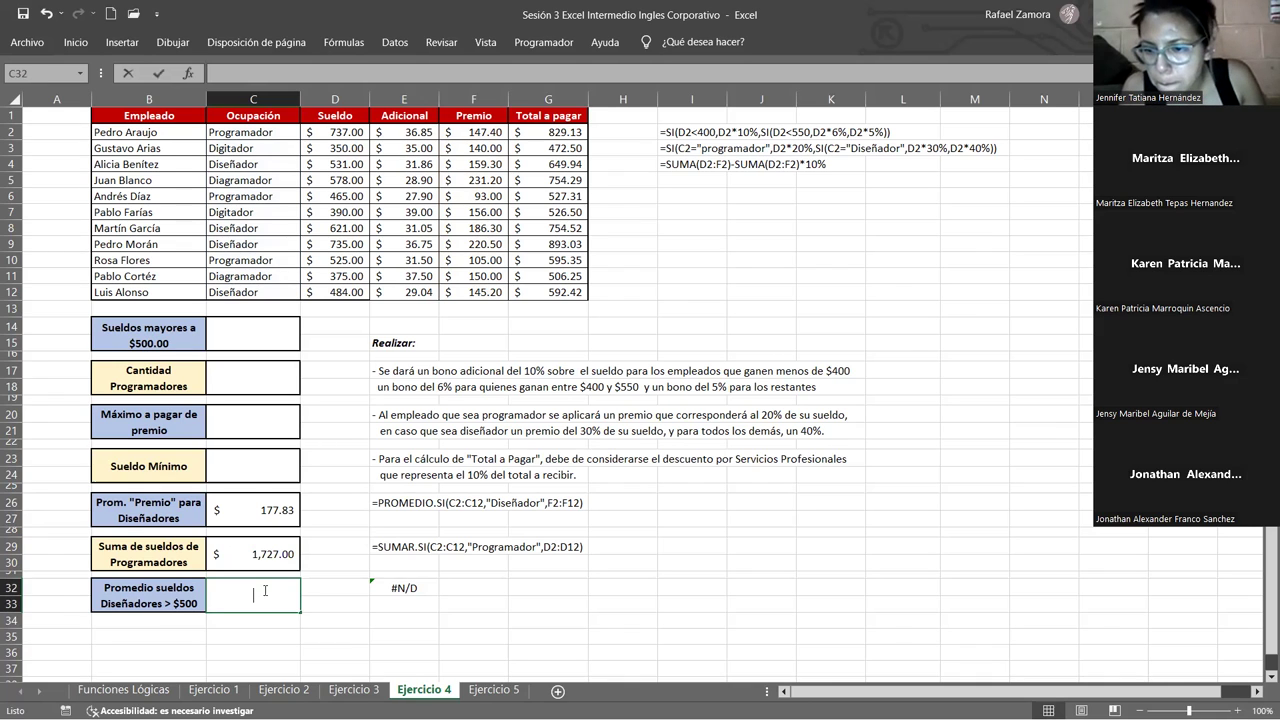
# - Start a =PROMEDIO.SI.CONJUNTO( formula in C32 using autocomplete
pyautogui.write('=')
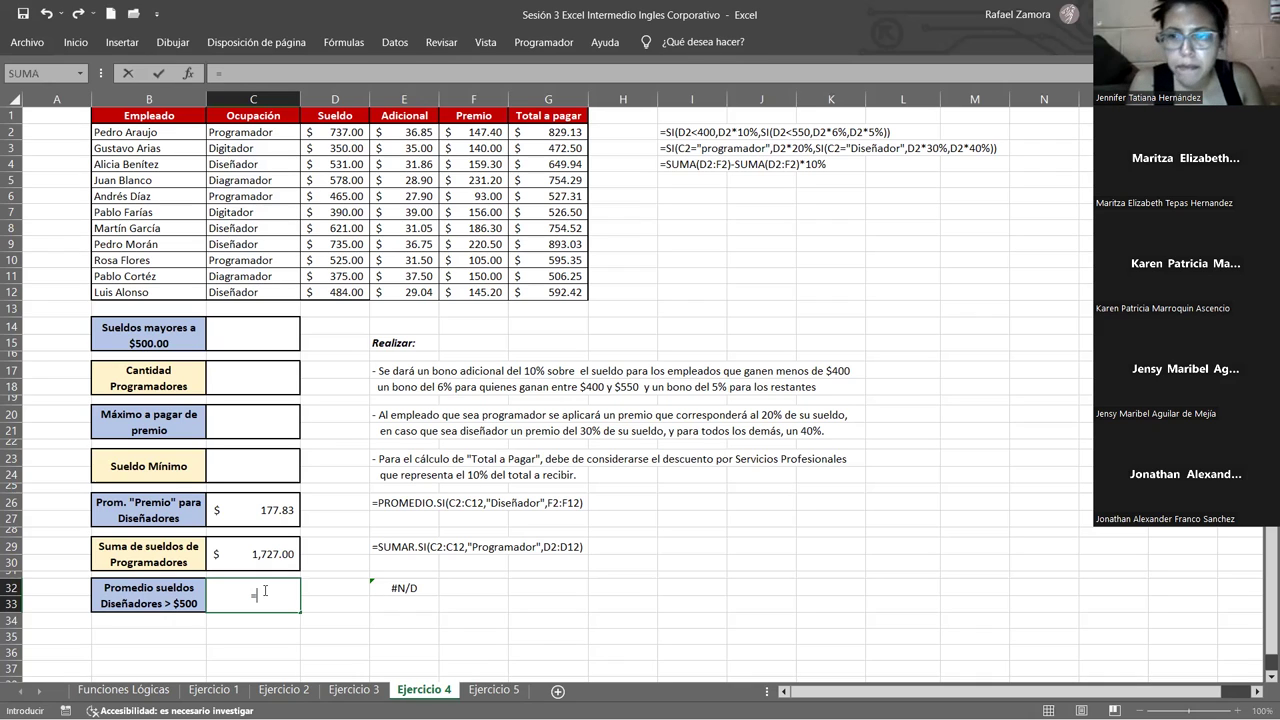
pyautogui.write('promedio')
pyautogui.press('Down')
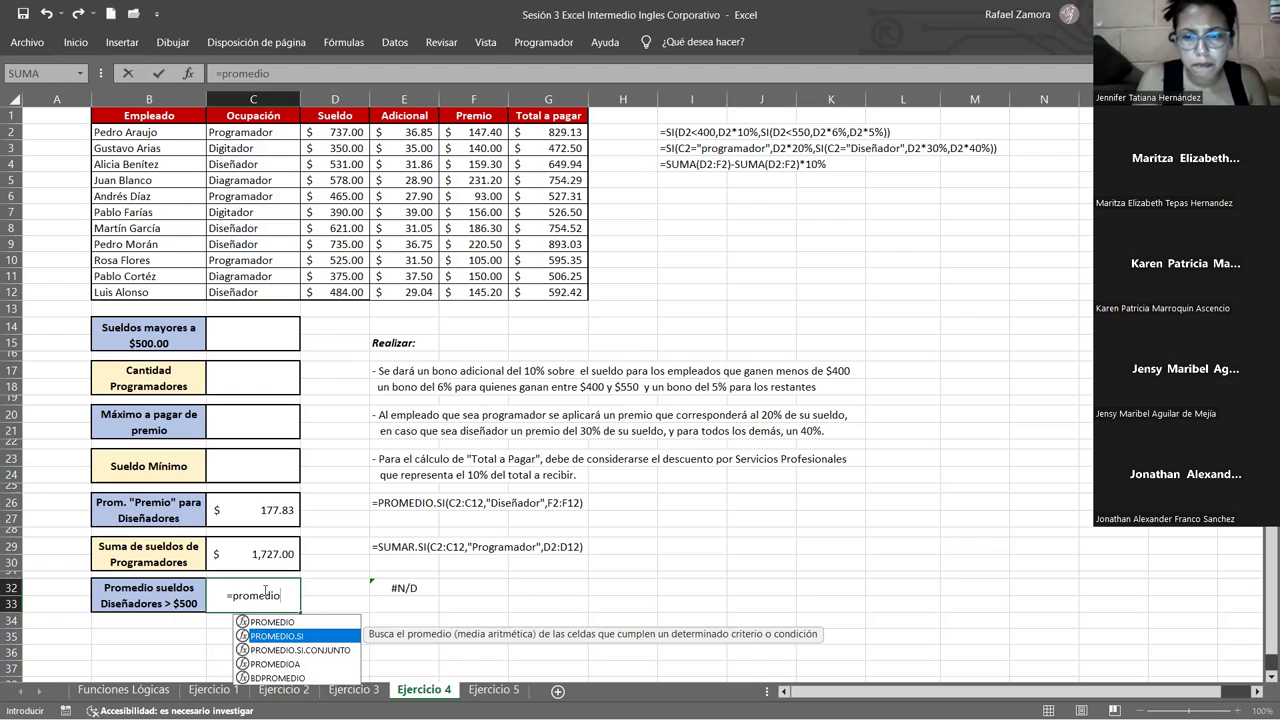
pyautogui.press('Down')
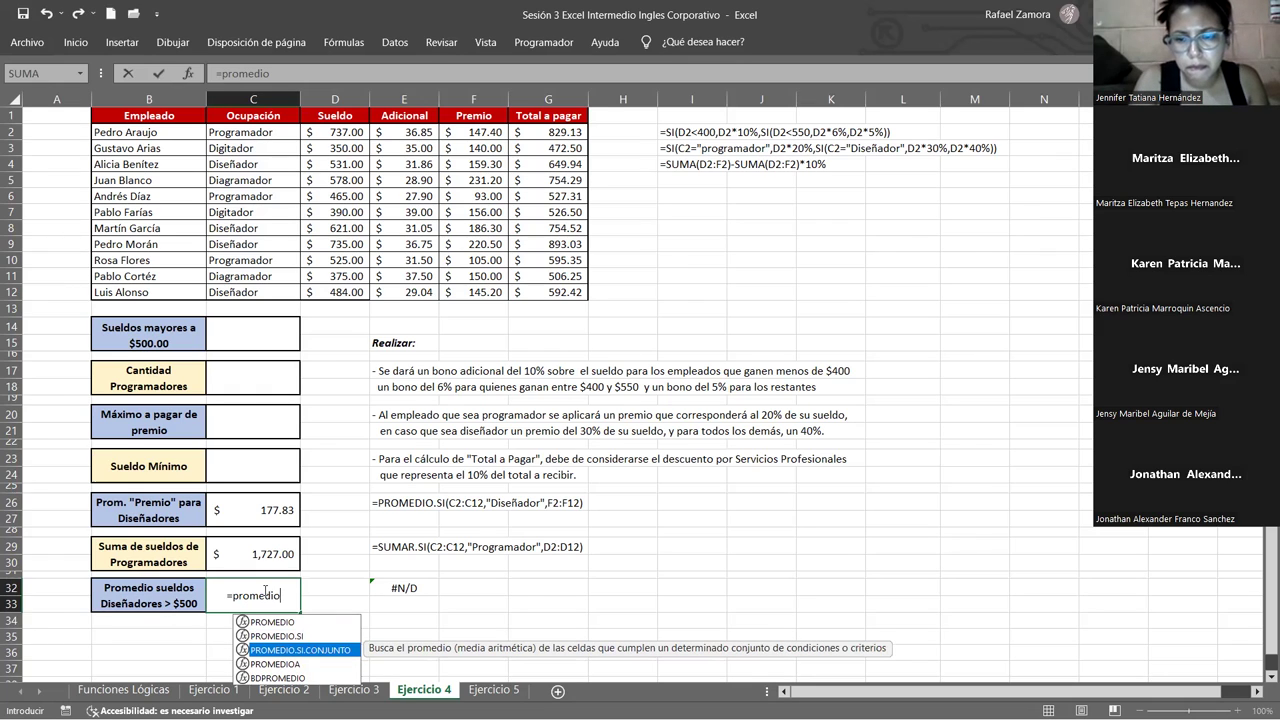
pyautogui.press('Tab')
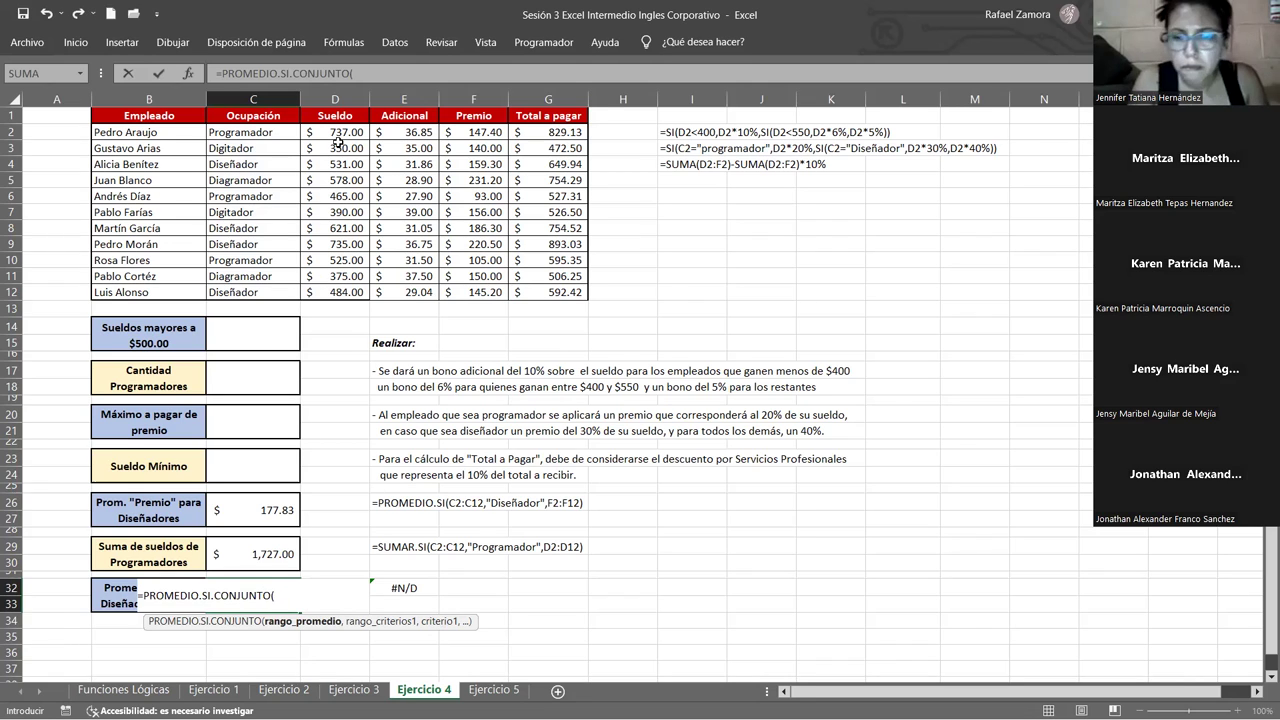
# - Complete C32 as =PROMEDIO.SI.CONJUNTO(D2:D12,C2:C12,"diseñador",D2:D12,">500"), giving $629.00
pyautogui.moveTo(342, 128); pyautogui.dragTo(334, 292)
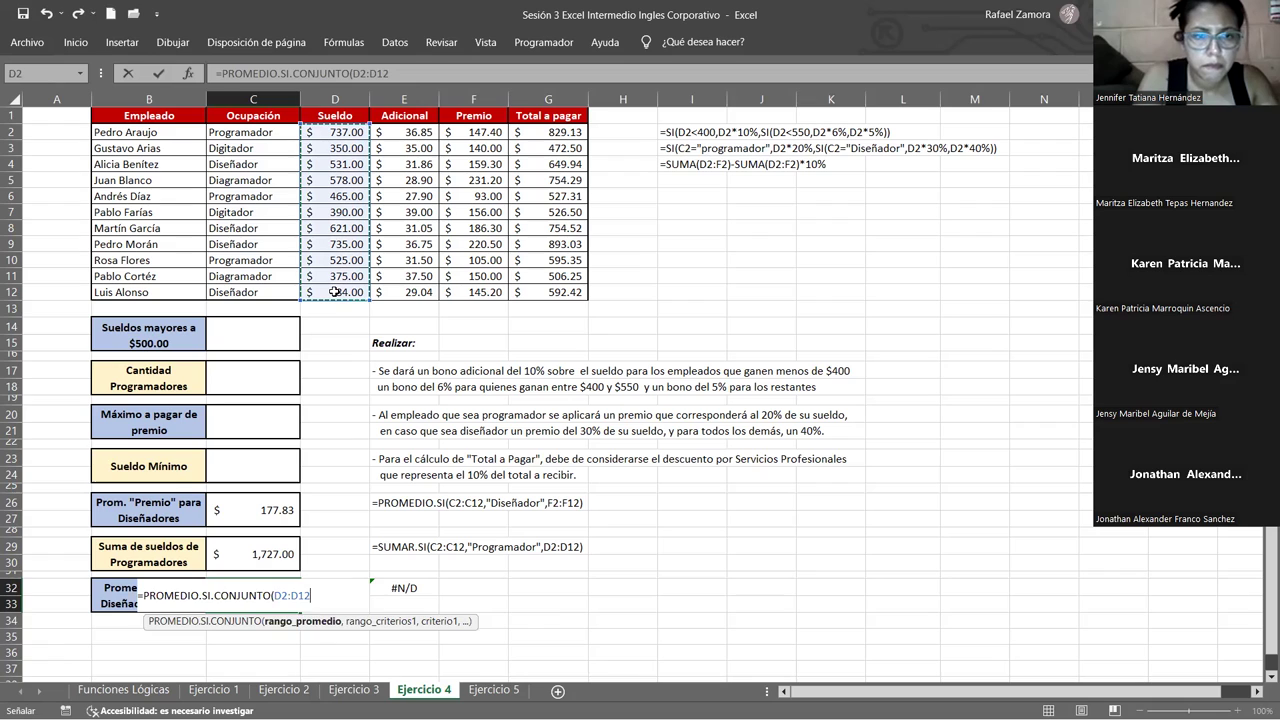
pyautogui.write(',')
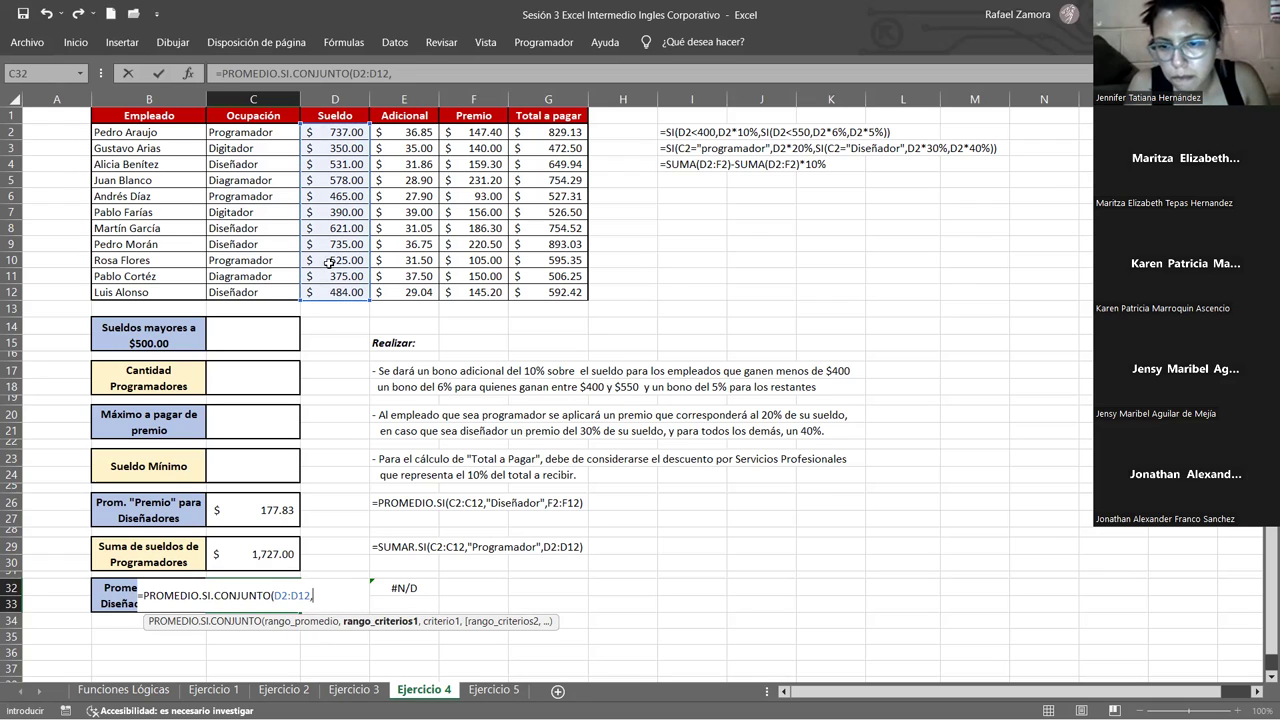
pyautogui.click(278, 134)
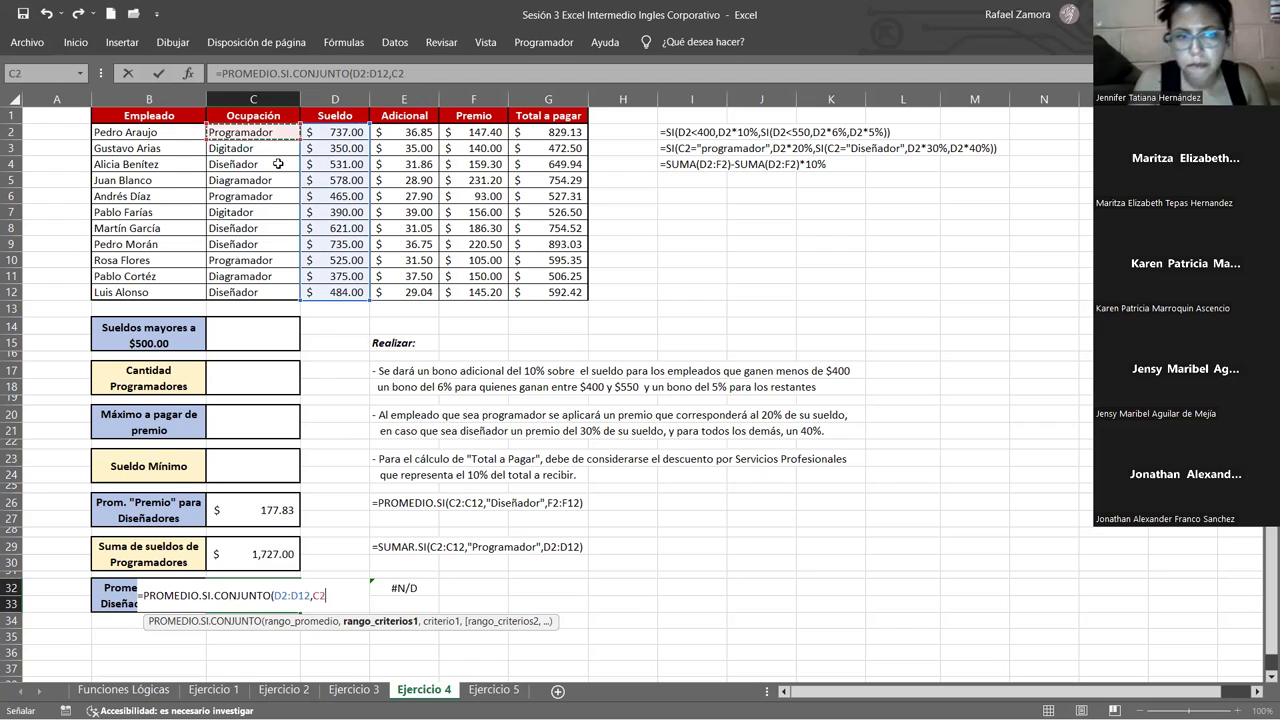
pyautogui.keyDown('shift'); pyautogui.click(278, 291); pyautogui.keyUp('shift')
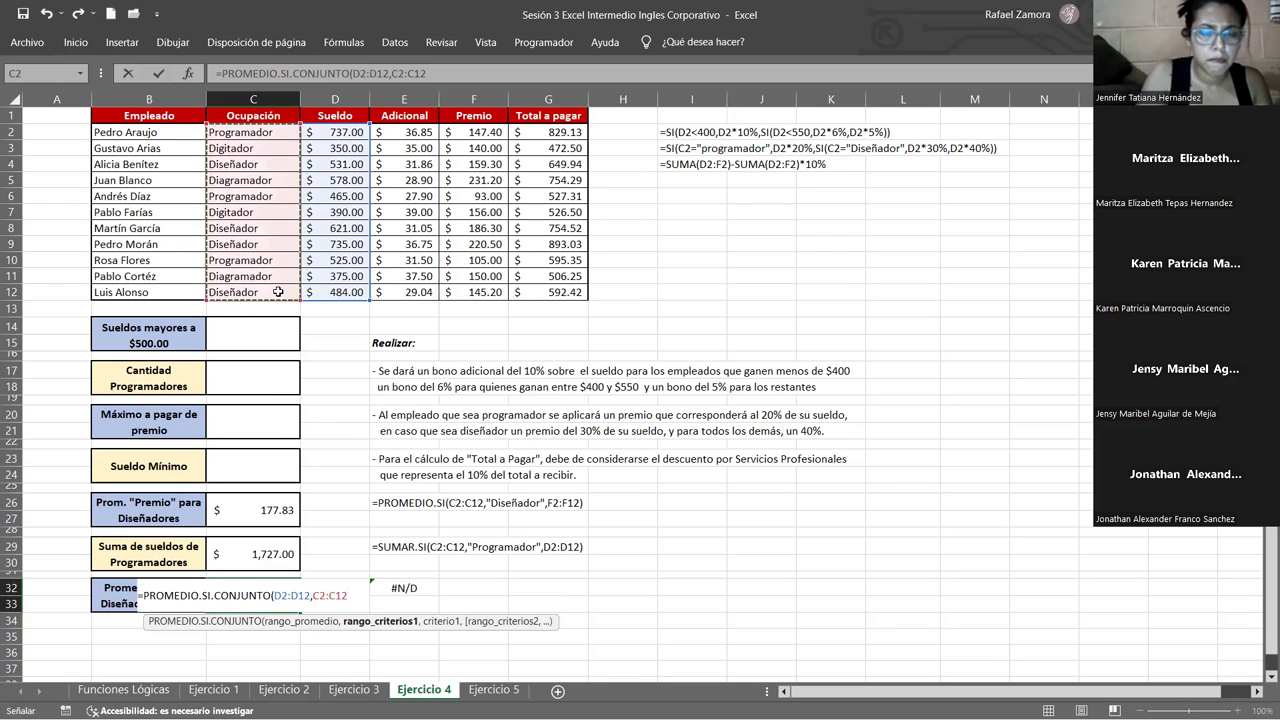
pyautogui.write(',"diseñado')
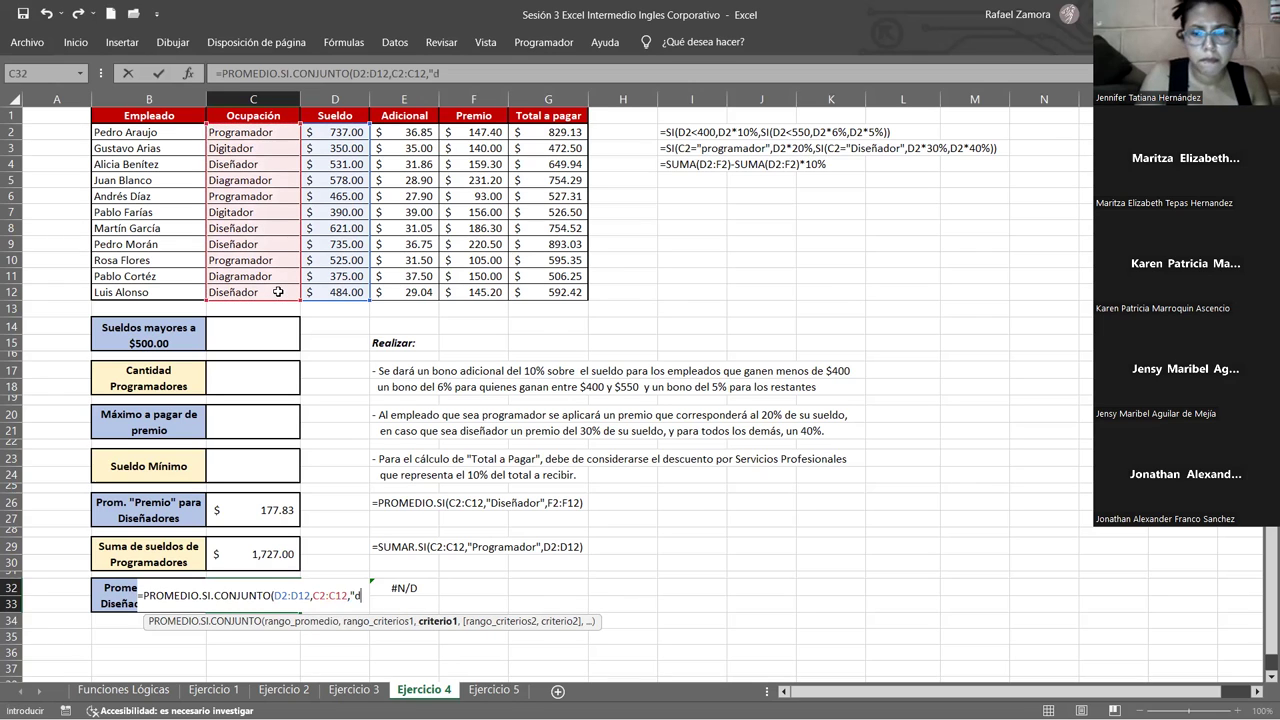
pyautogui.write('r')
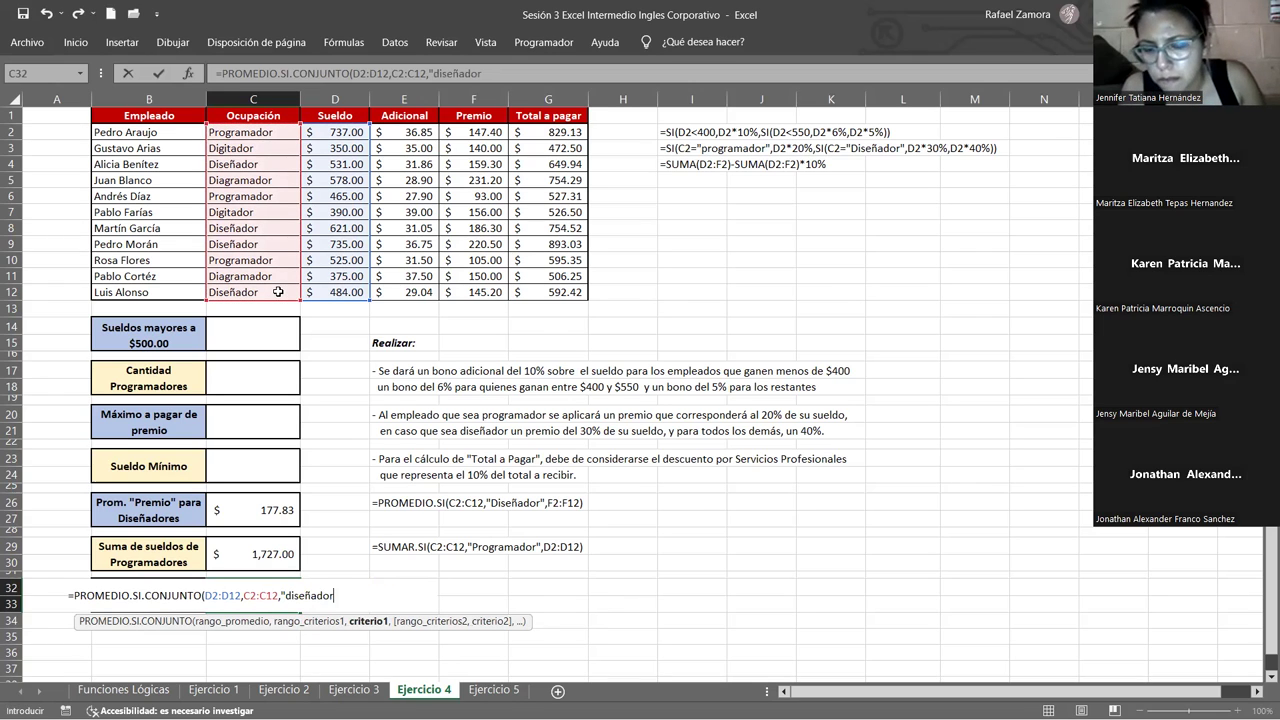
pyautogui.write('",')
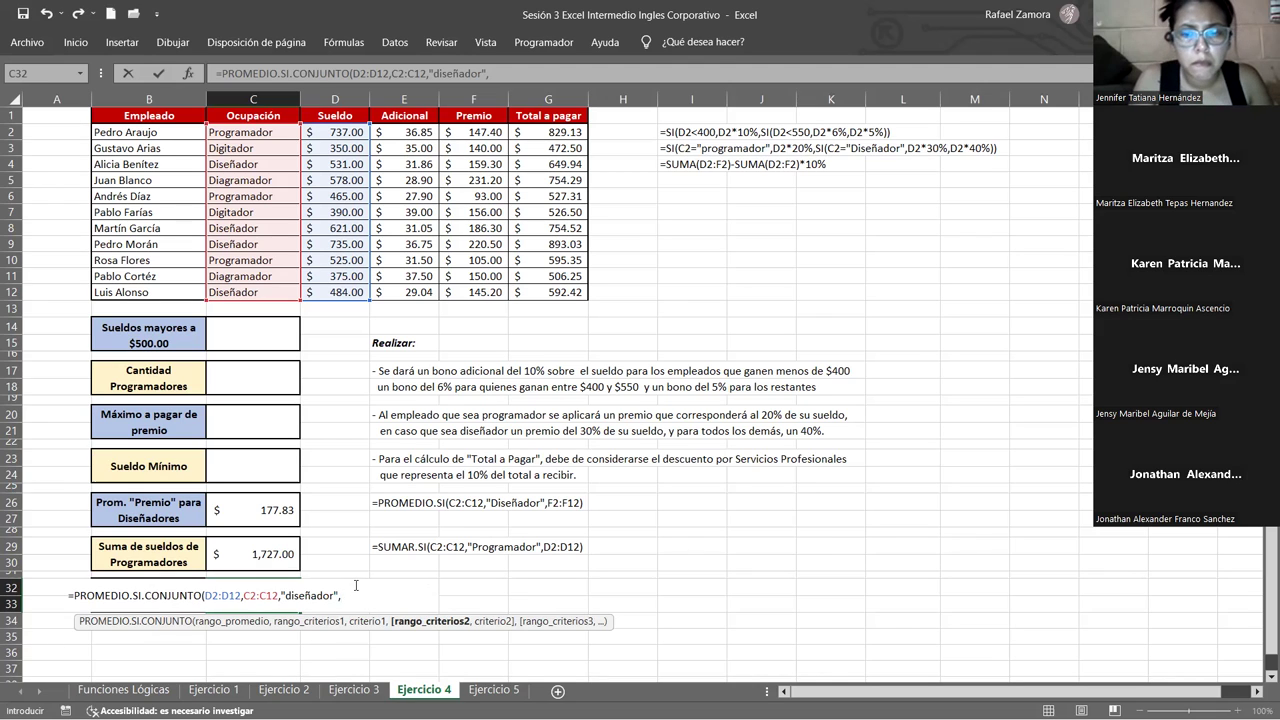
pyautogui.click(339, 136)
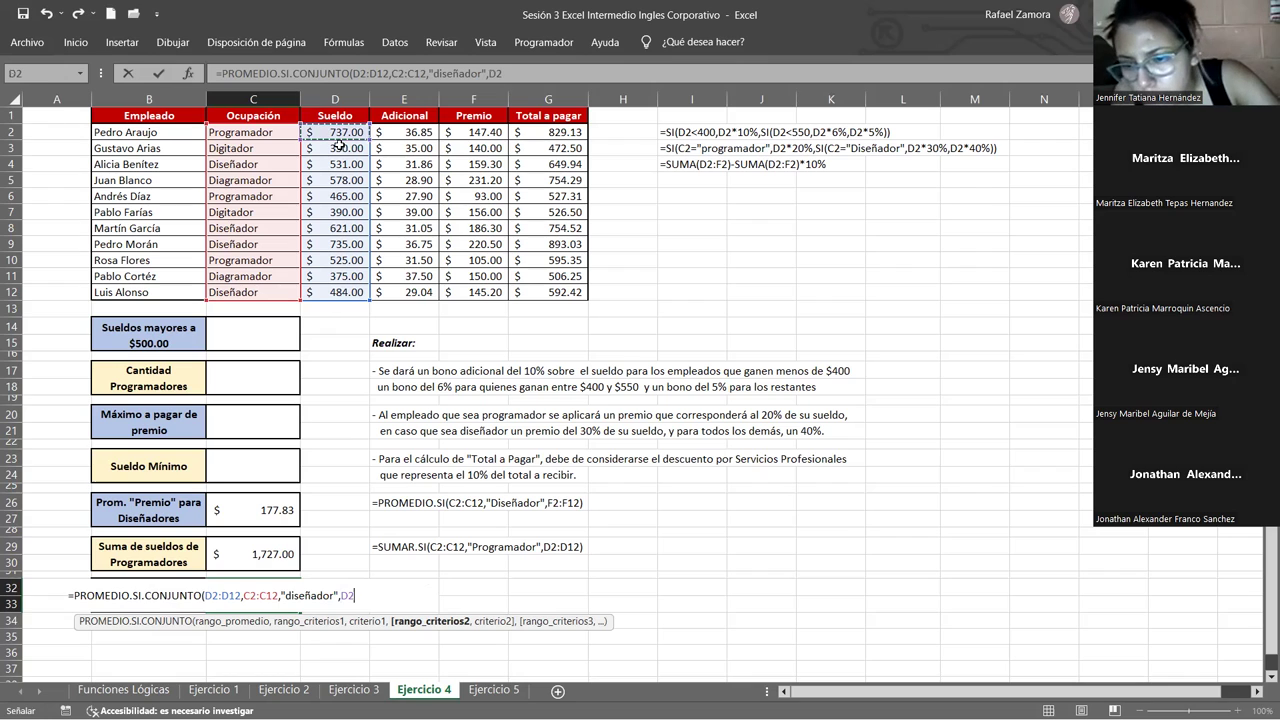
pyautogui.keyDown('shift'); pyautogui.click(343, 292); pyautogui.keyUp('shift')
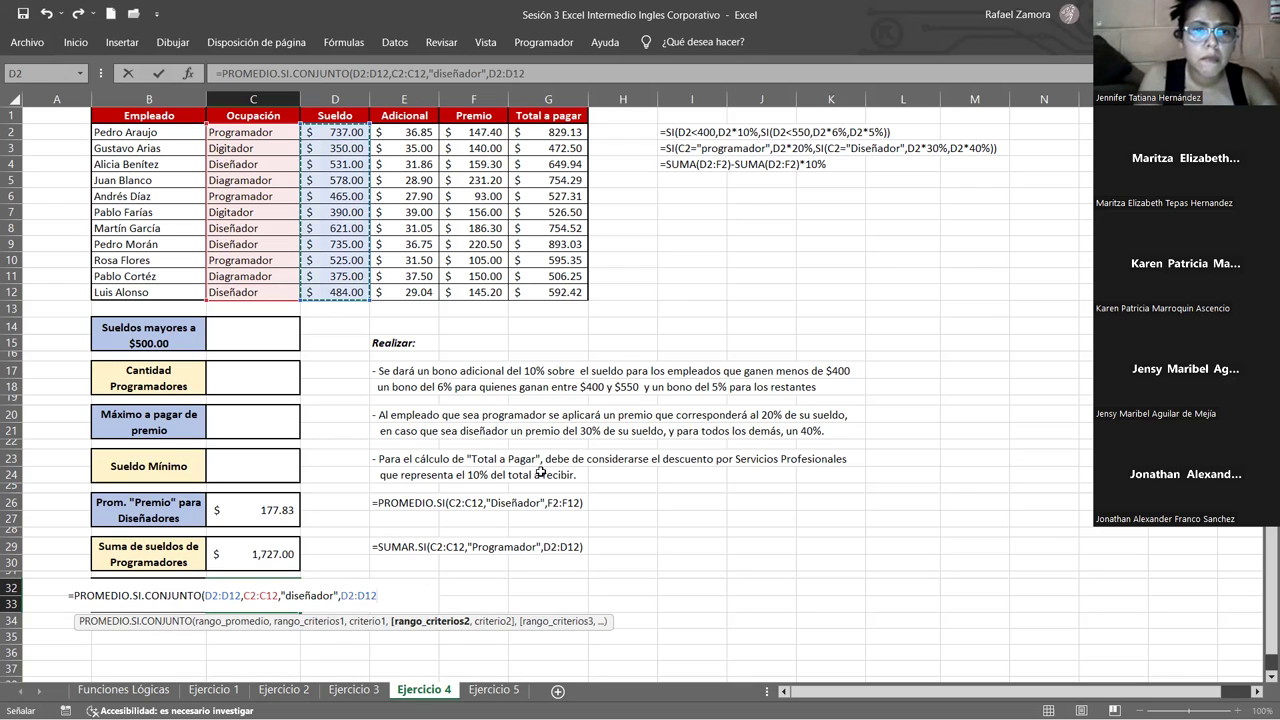
pyautogui.write(',')
pyautogui.write('">')
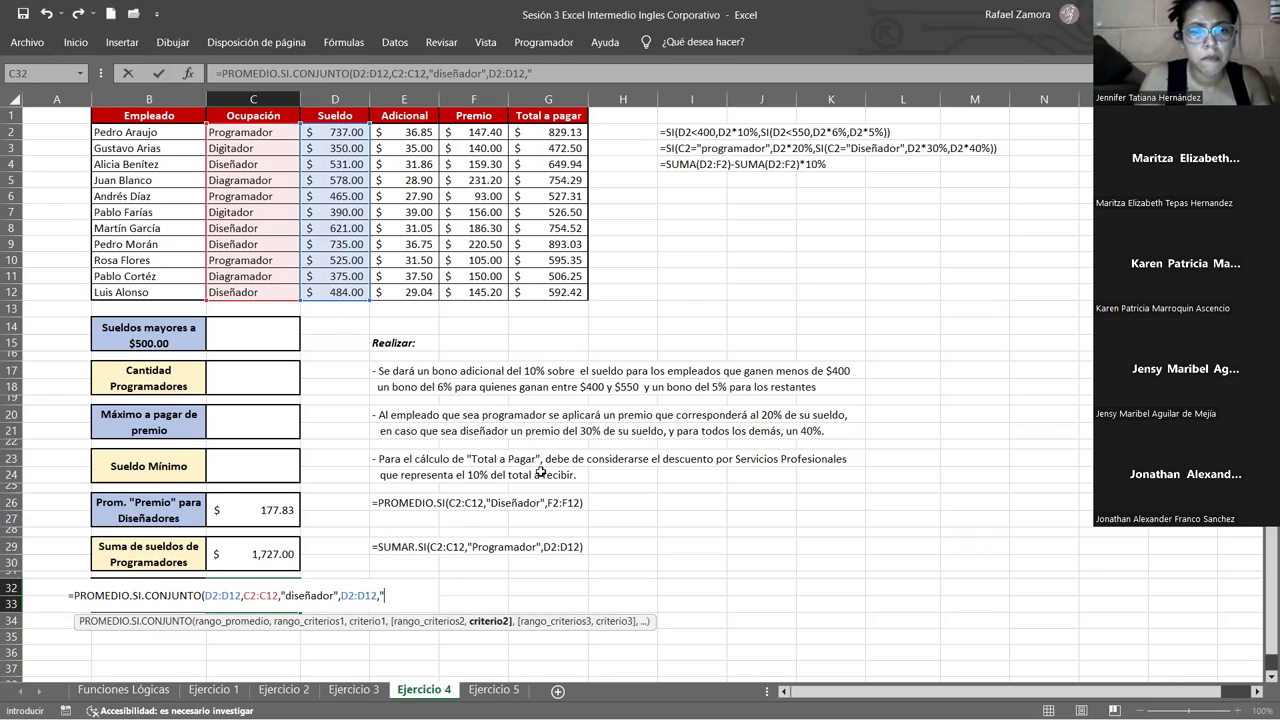
pyautogui.write('500"')
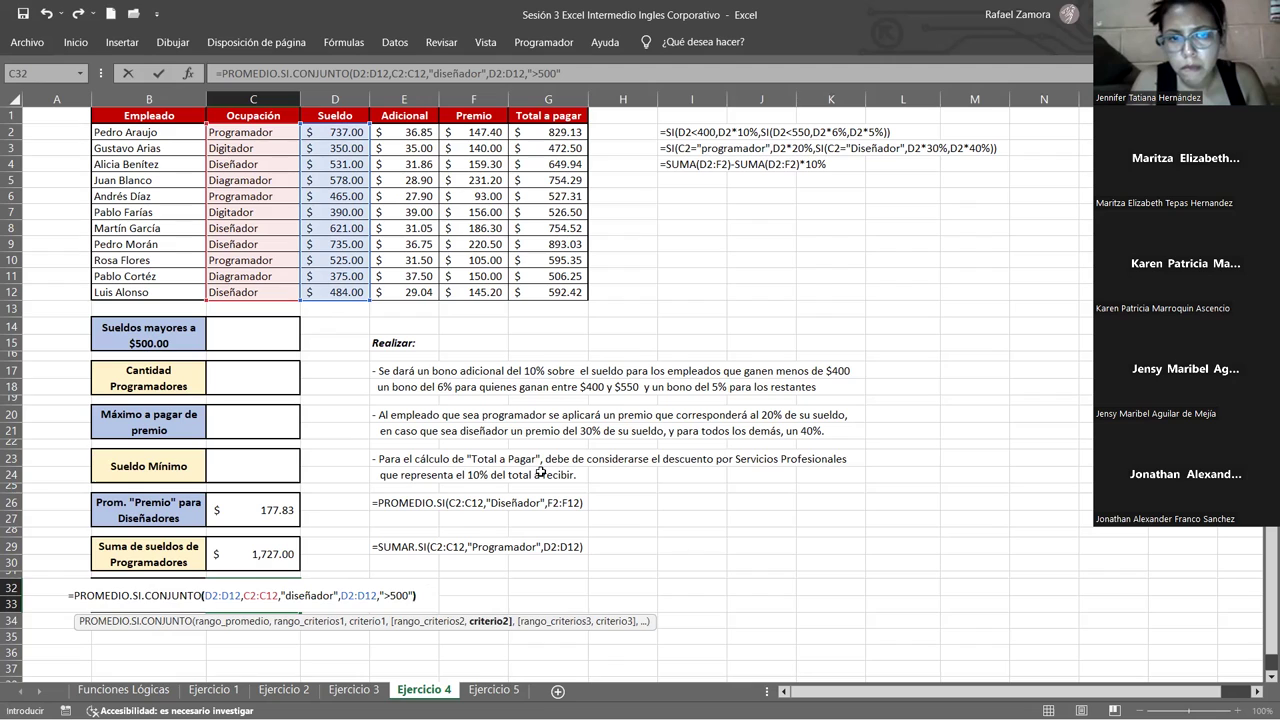
pyautogui.press('Return')
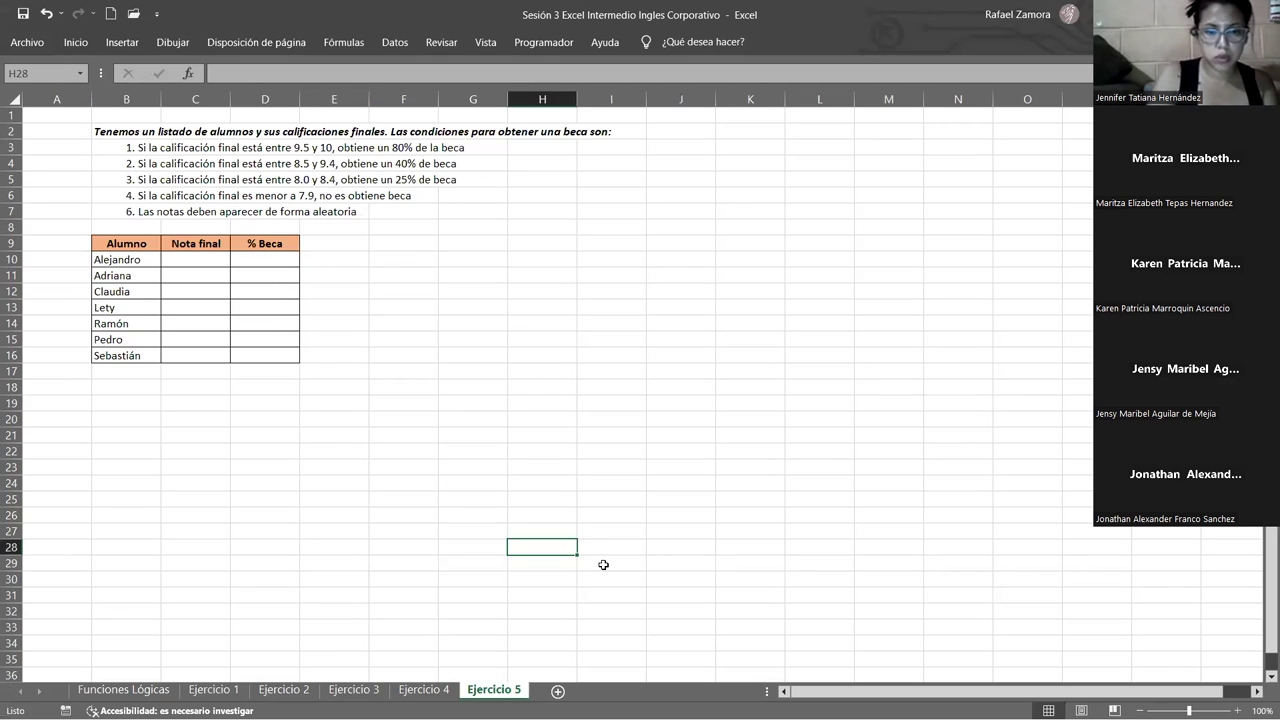
# - Zoom the Ejercicio 5 sheet from 115% to 130%
pyautogui.scroll(1, 594, 537)
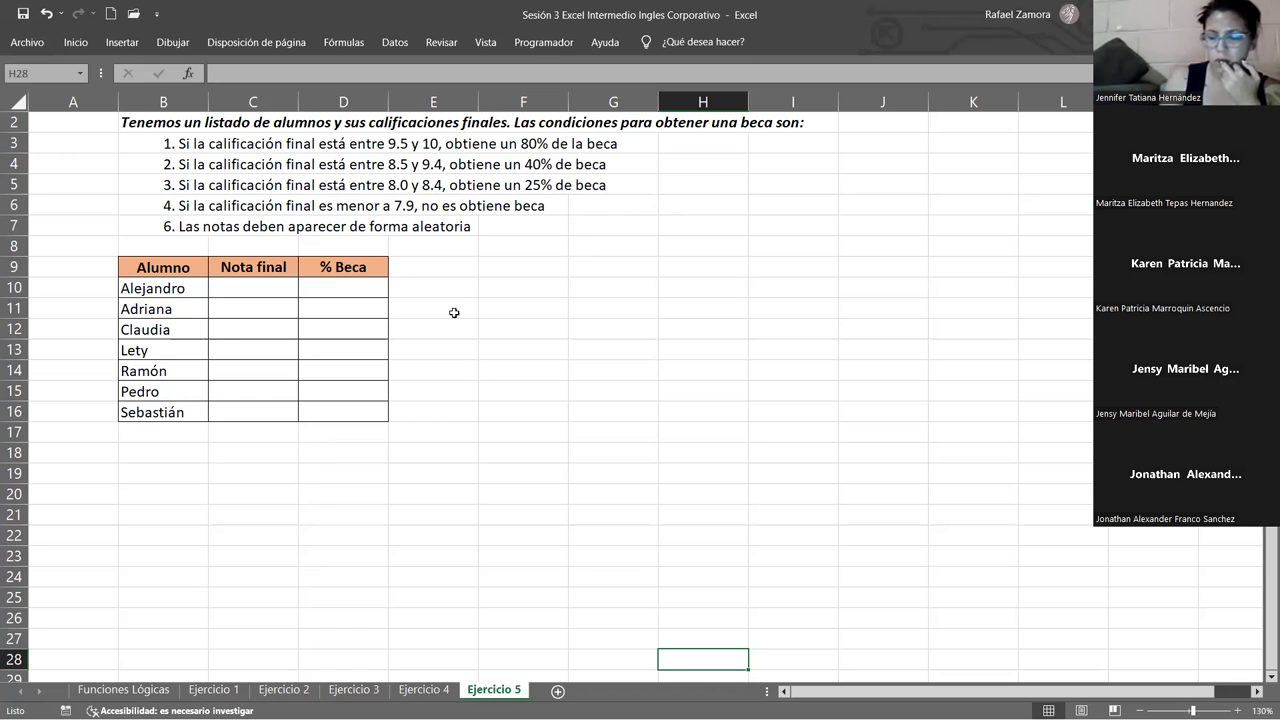
# - Enter =ALEATORIO.ENTRE(5,10) in C10, fill it down to C16, and centre the grades
pyautogui.click(251, 286)
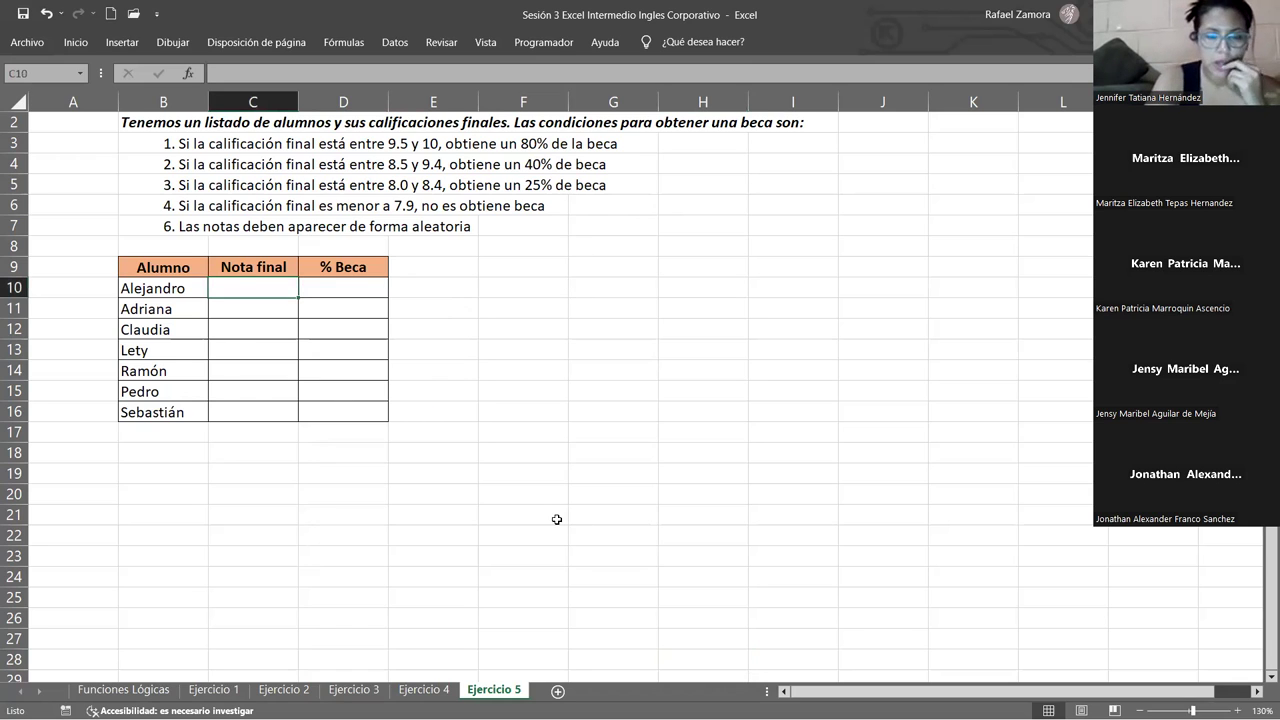
pyautogui.write('=')
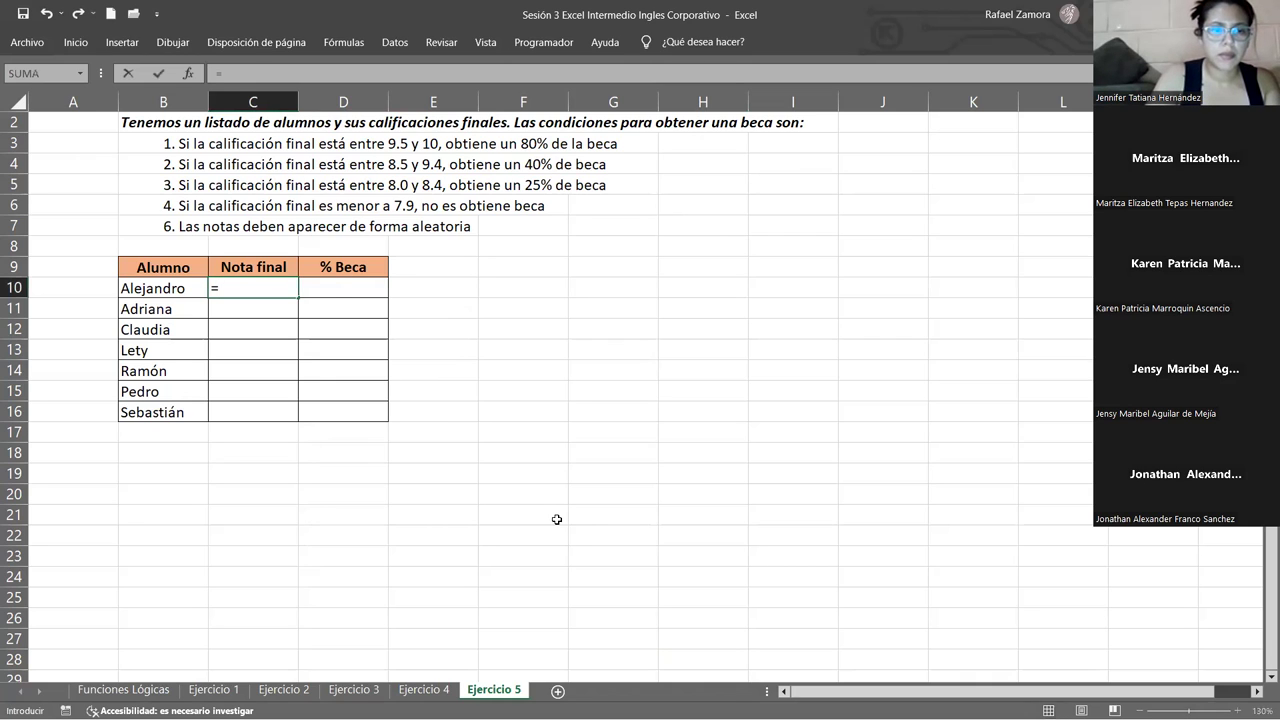
pyautogui.write('ALEATORIO.ENTRE(')
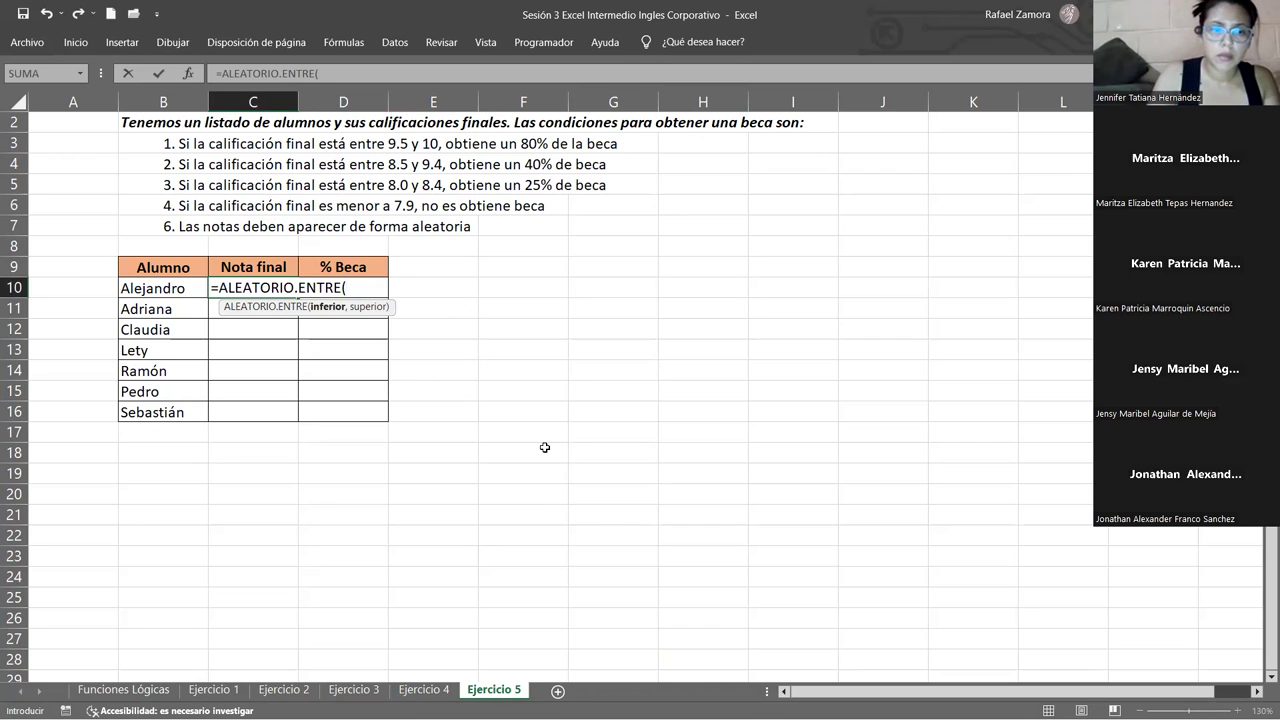
pyautogui.write('5,10')
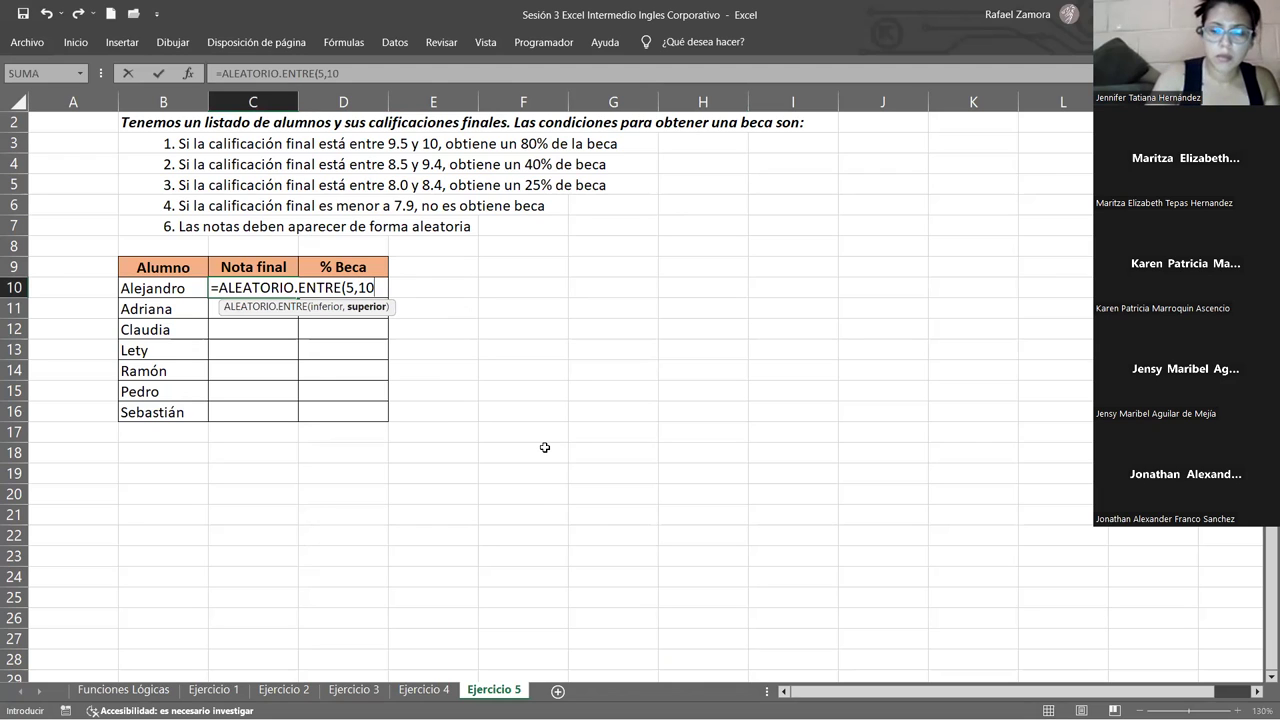
pyautogui.write(')')
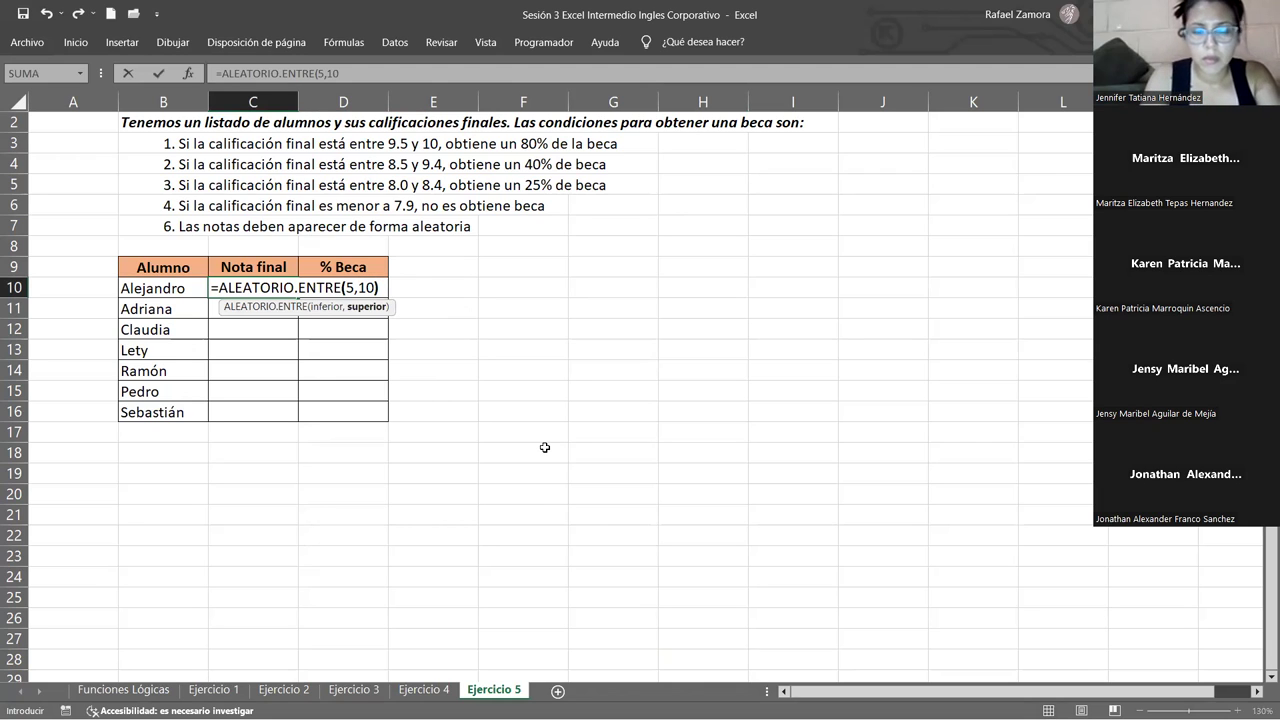
pyautogui.press('Return')
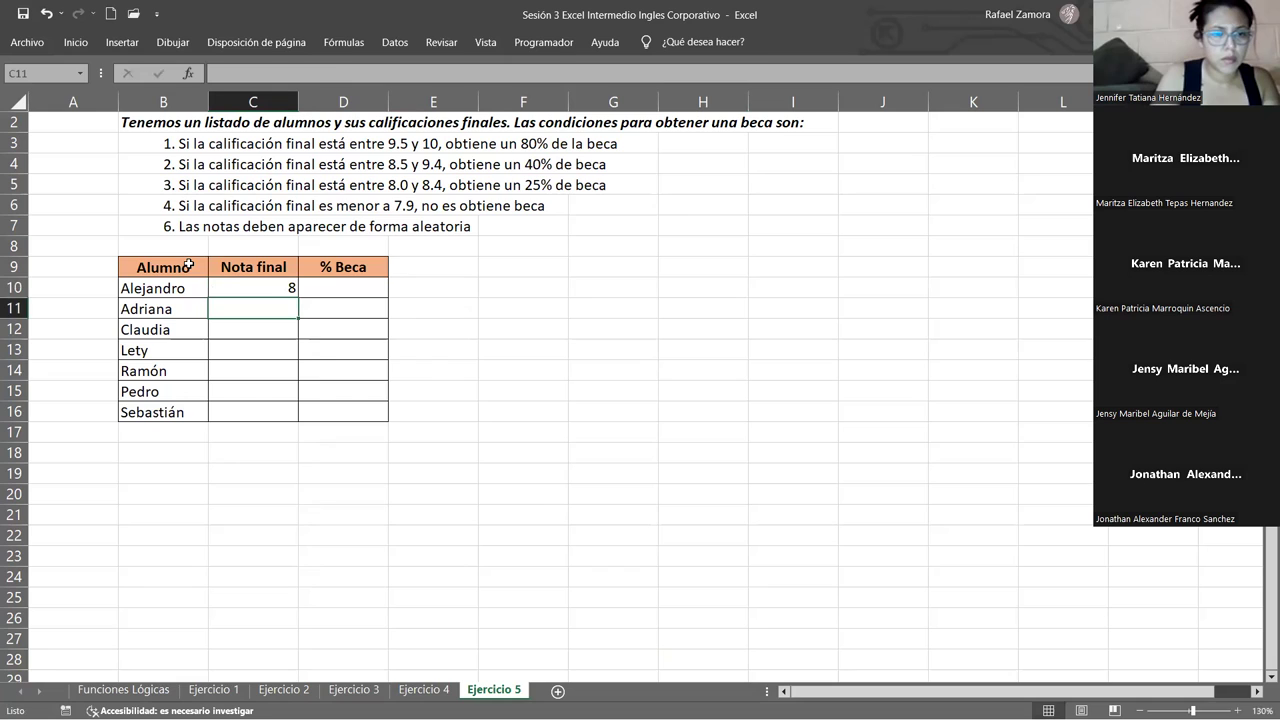
pyautogui.click(257, 285)
pyautogui.moveTo(299, 296); pyautogui.dragTo(302, 419)
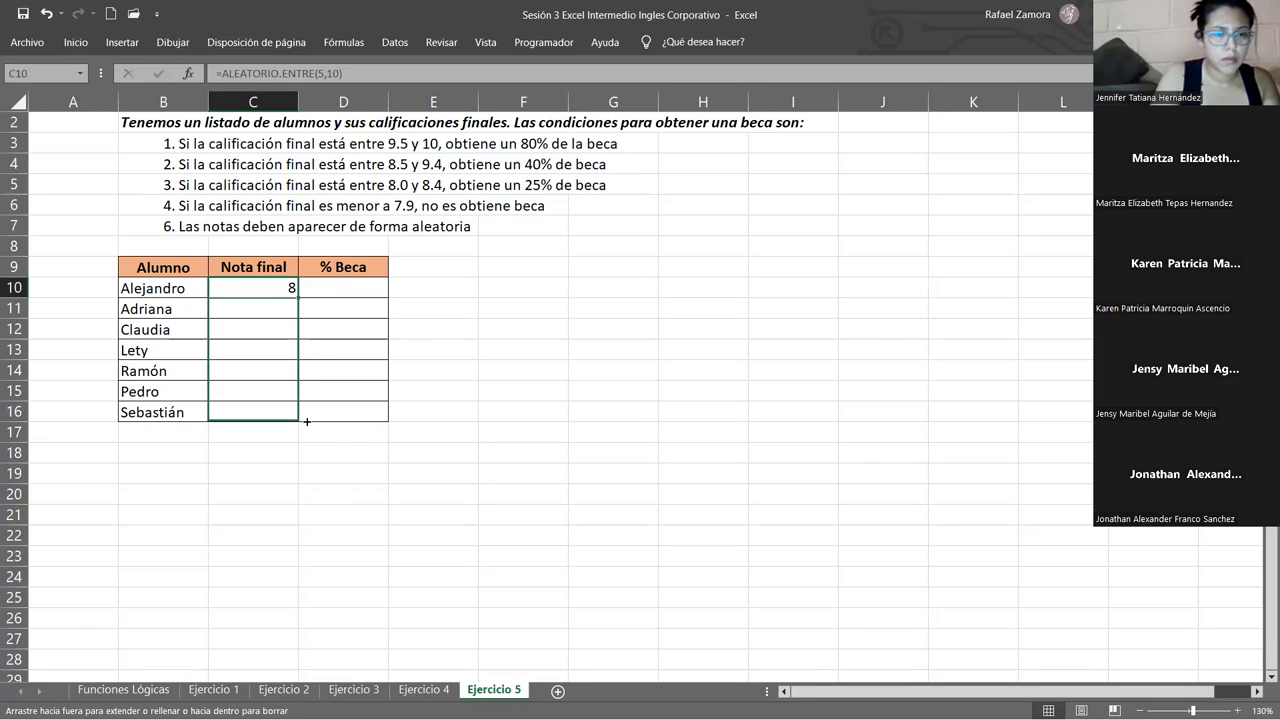
pyautogui.hotkey('ctrl', 'F1')
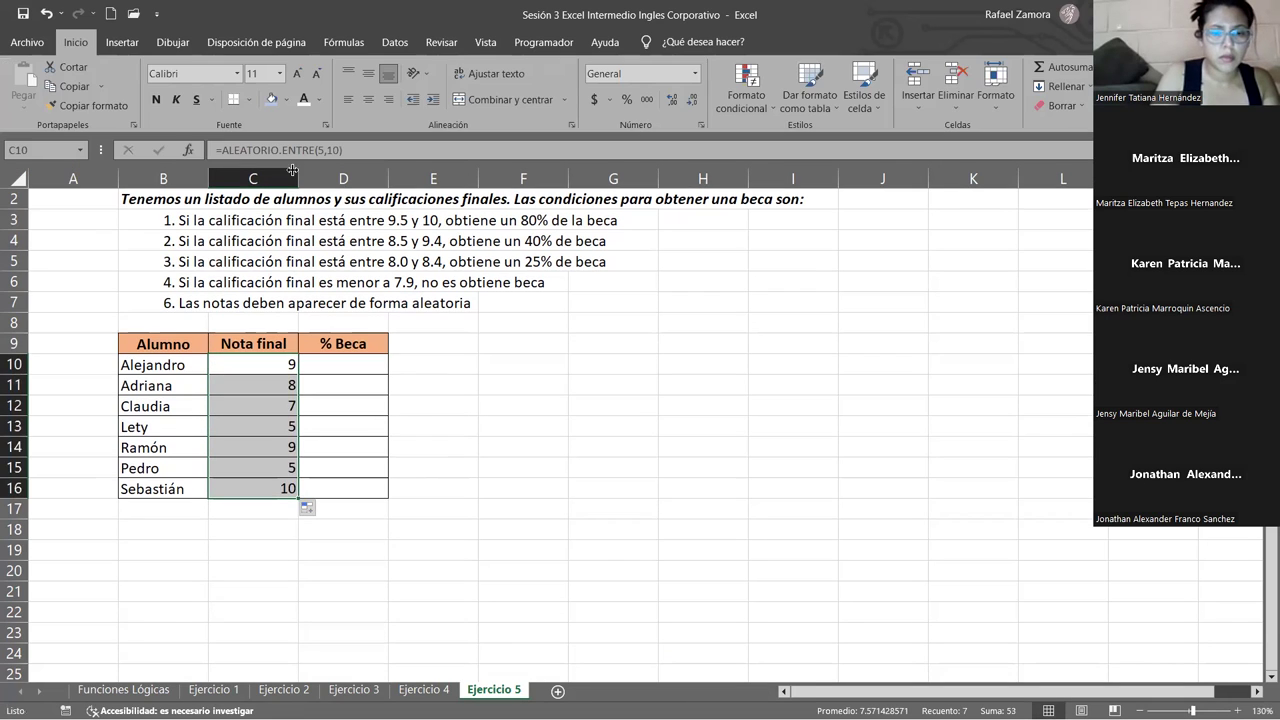
pyautogui.click(368, 99)
pyautogui.press('Right')
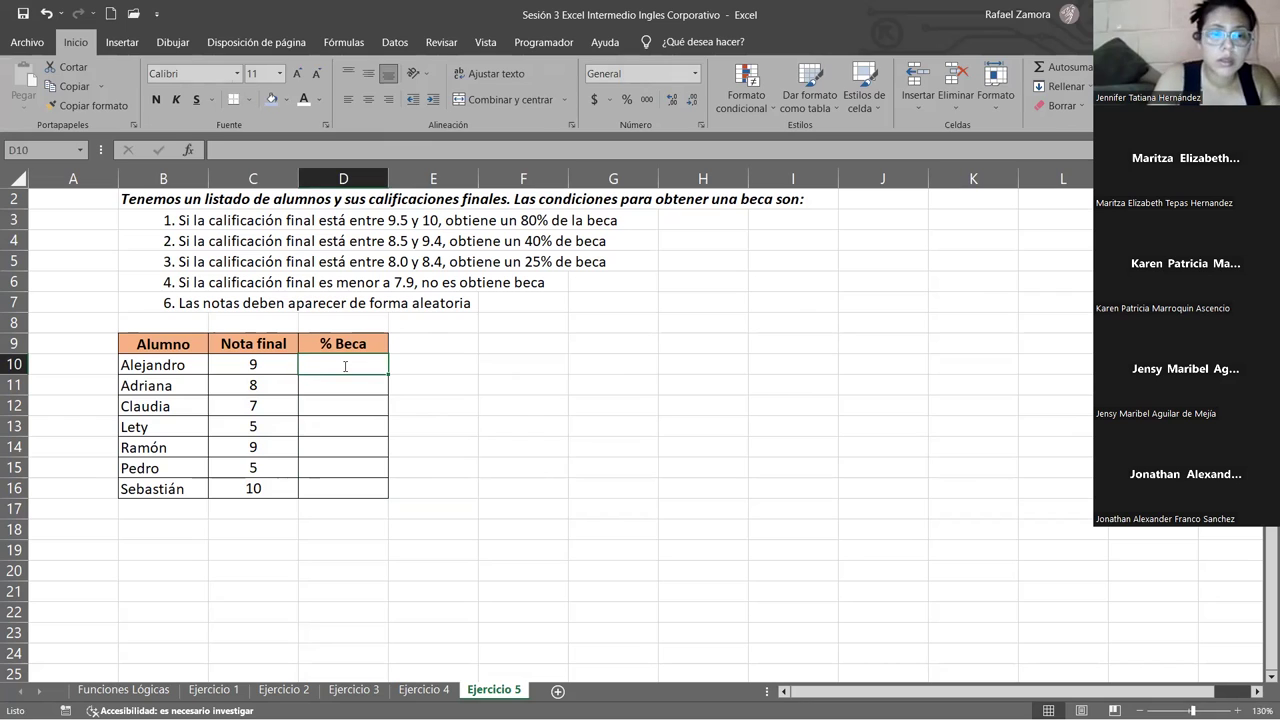
# - Begin Alejandro's D10 formula as =SI(C10>9.4,"80% Beca",
pyautogui.write('=si')
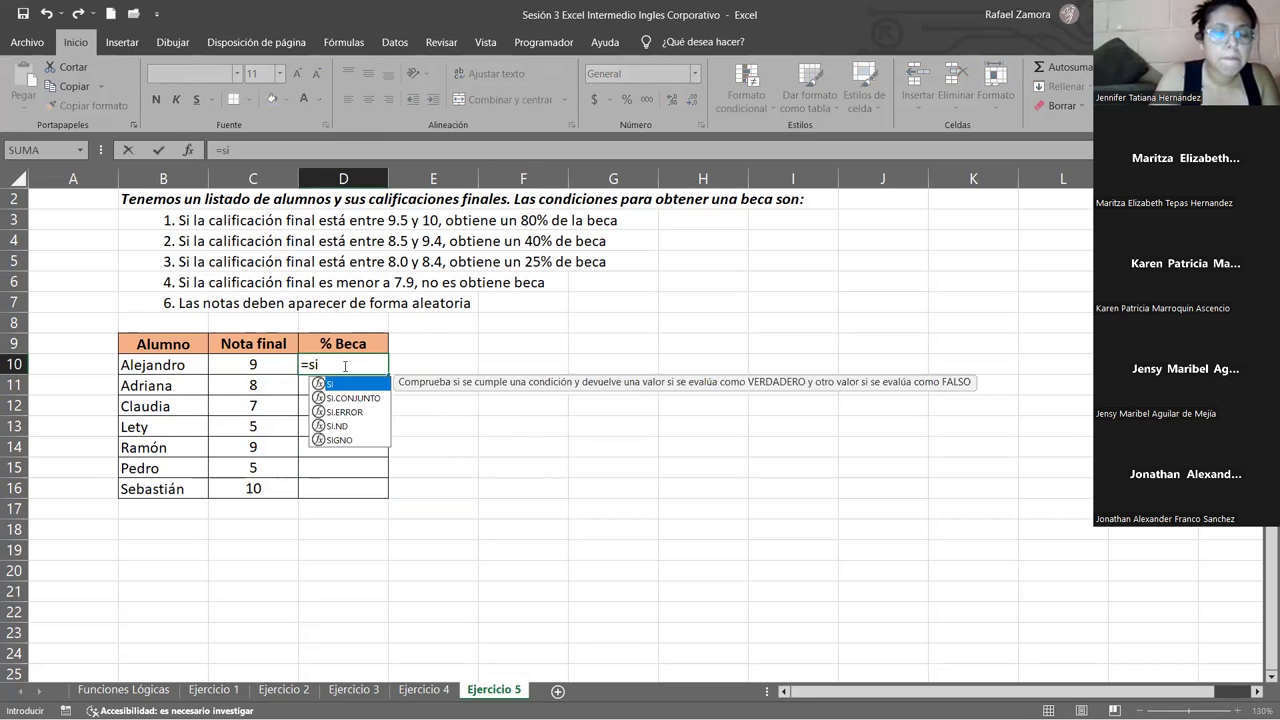
pyautogui.press('Tab')
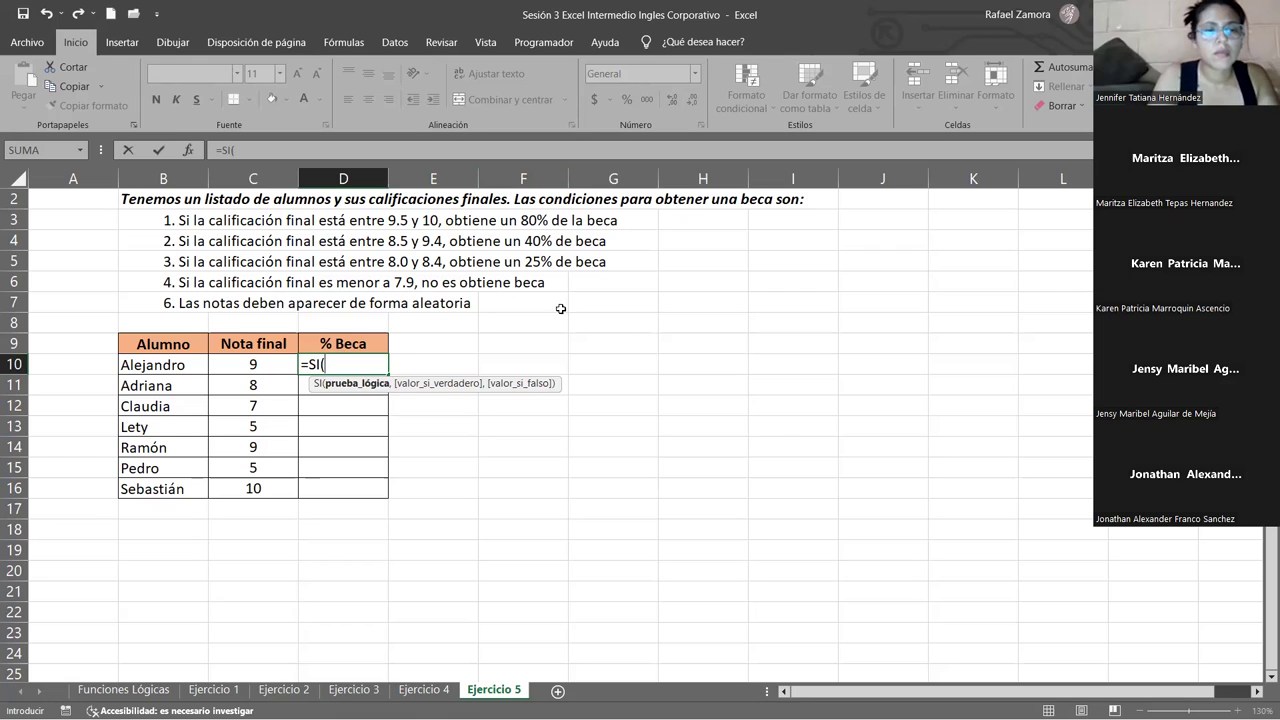
pyautogui.click(269, 360)
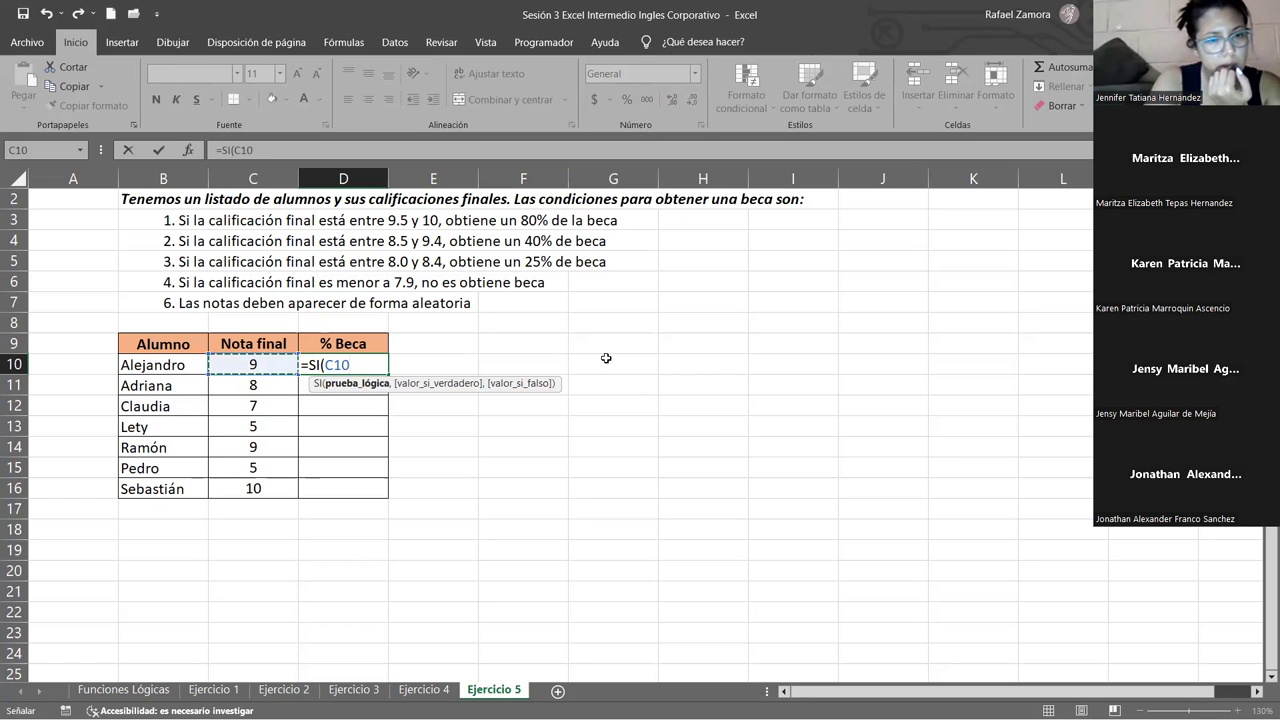
pyautogui.write('>9.4')
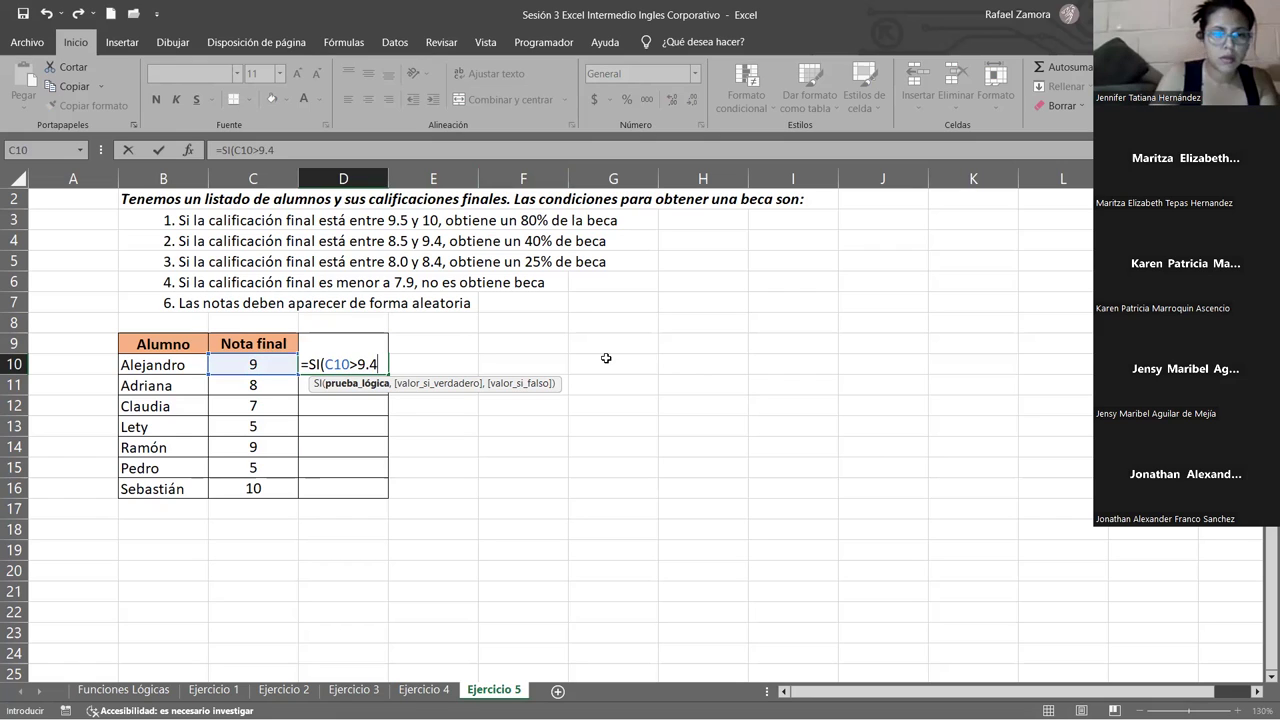
pyautogui.write(',')
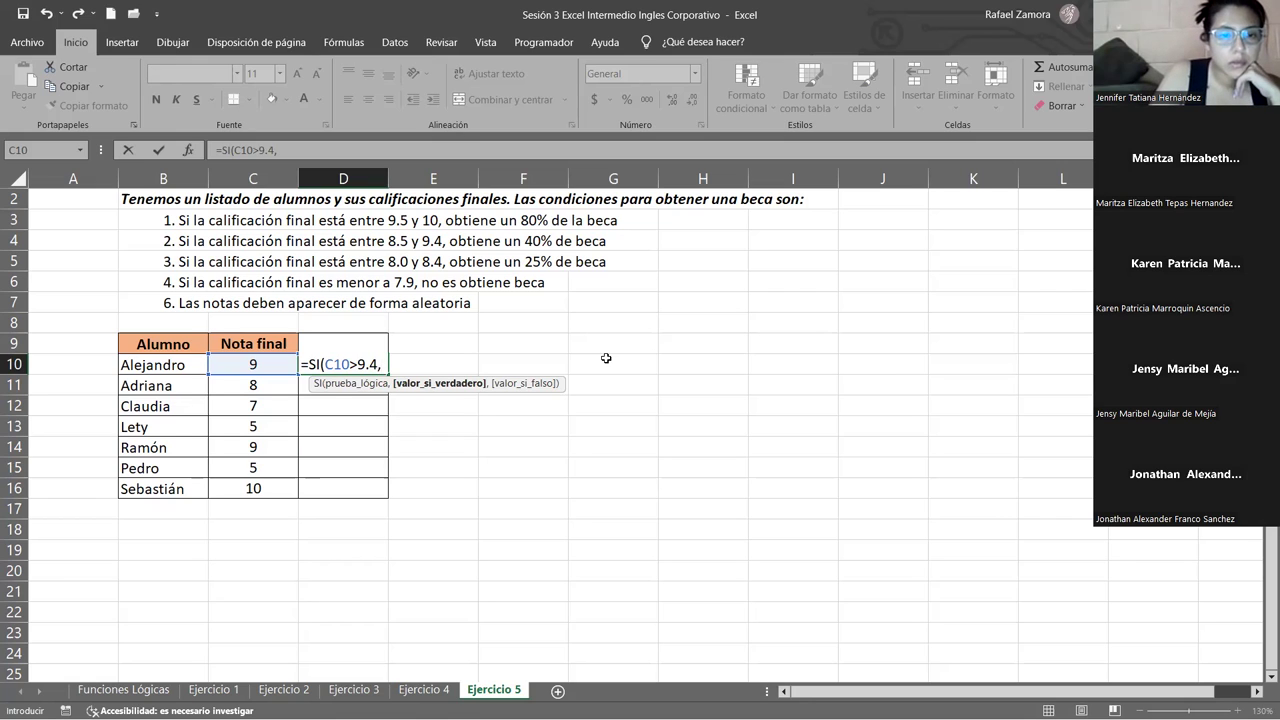
pyautogui.write('"80% Beca"')
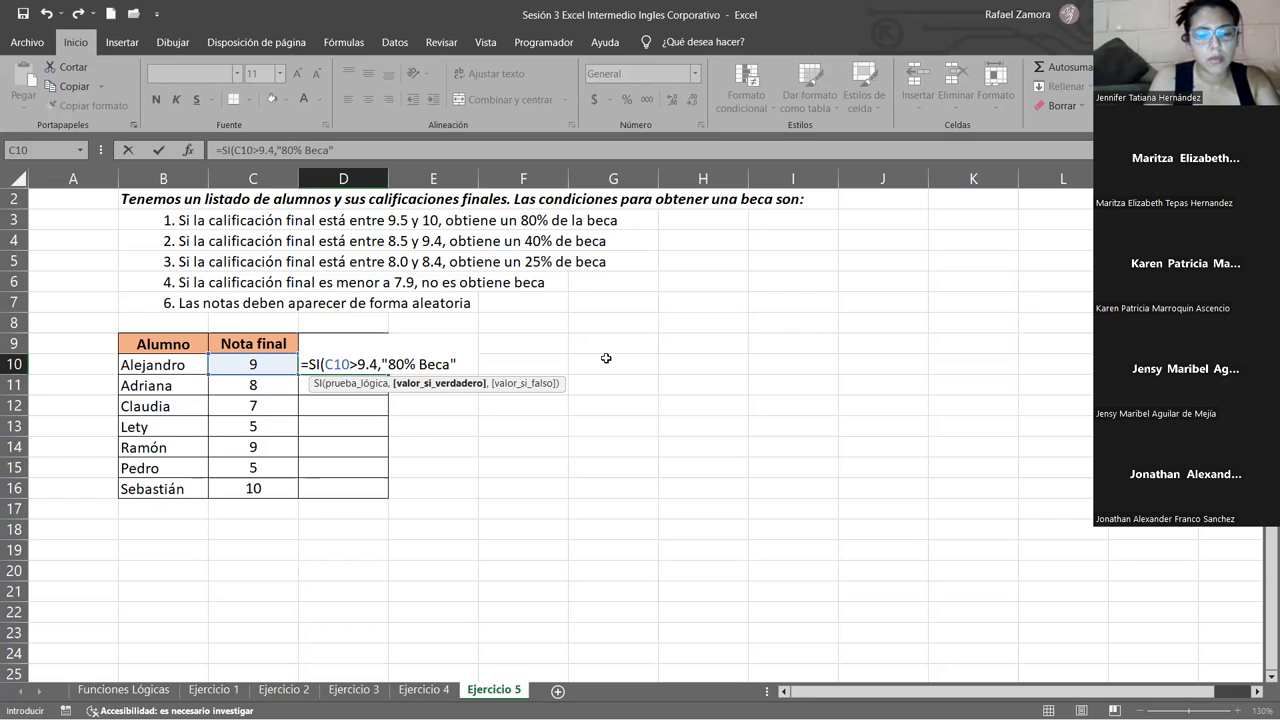
pyautogui.write(',')
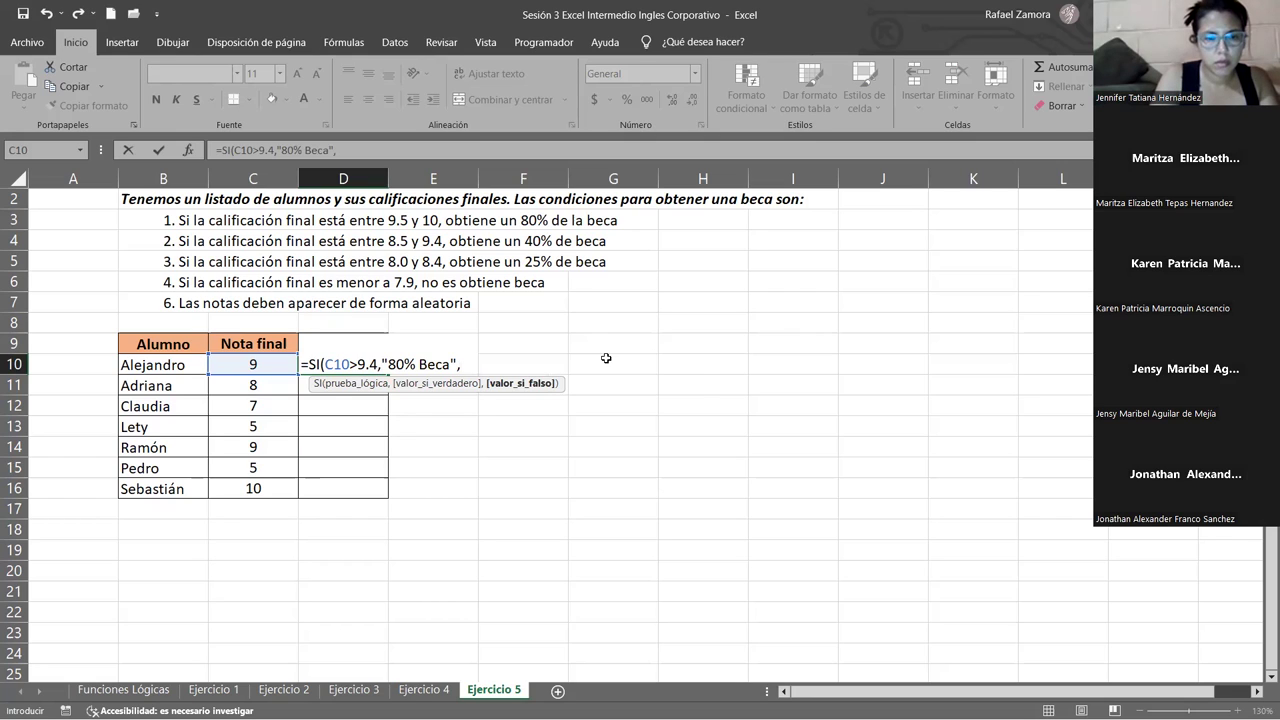
# - Append the nested SI(C10>8.4,"40% Beca" to D10's formula
pyautogui.write('SI(')
pyautogui.click(250, 362)
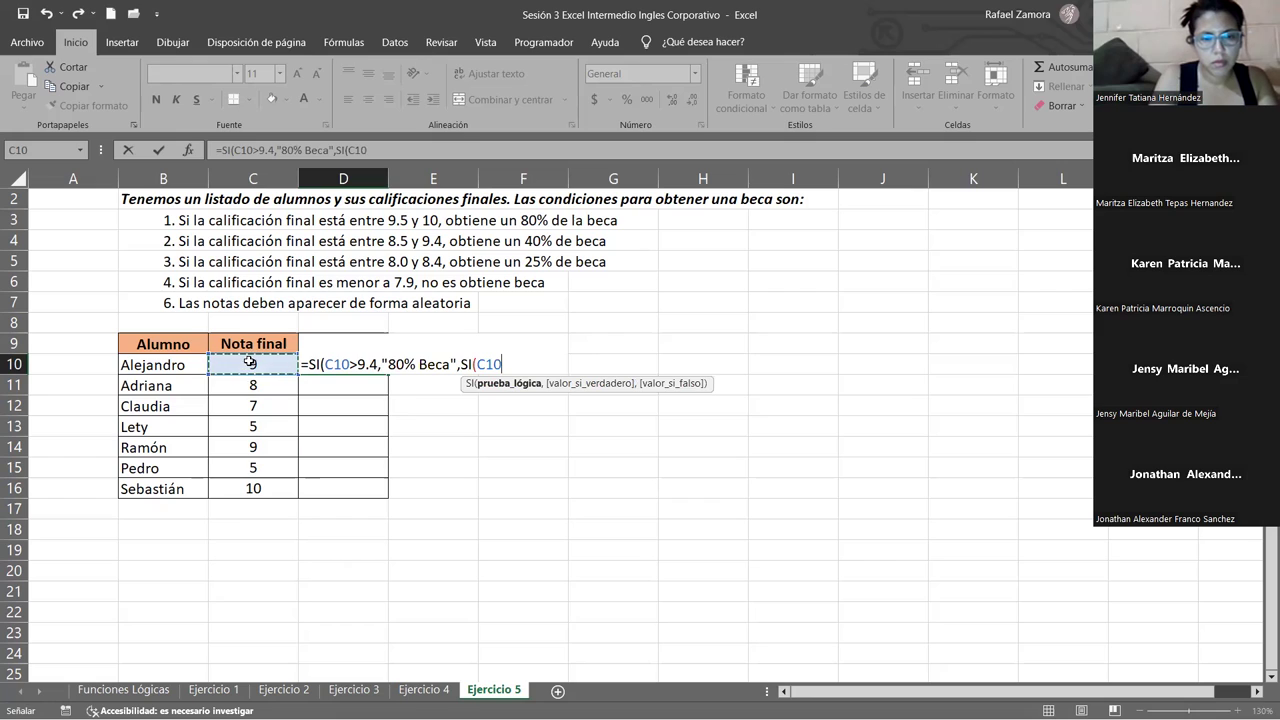
pyautogui.write('>')
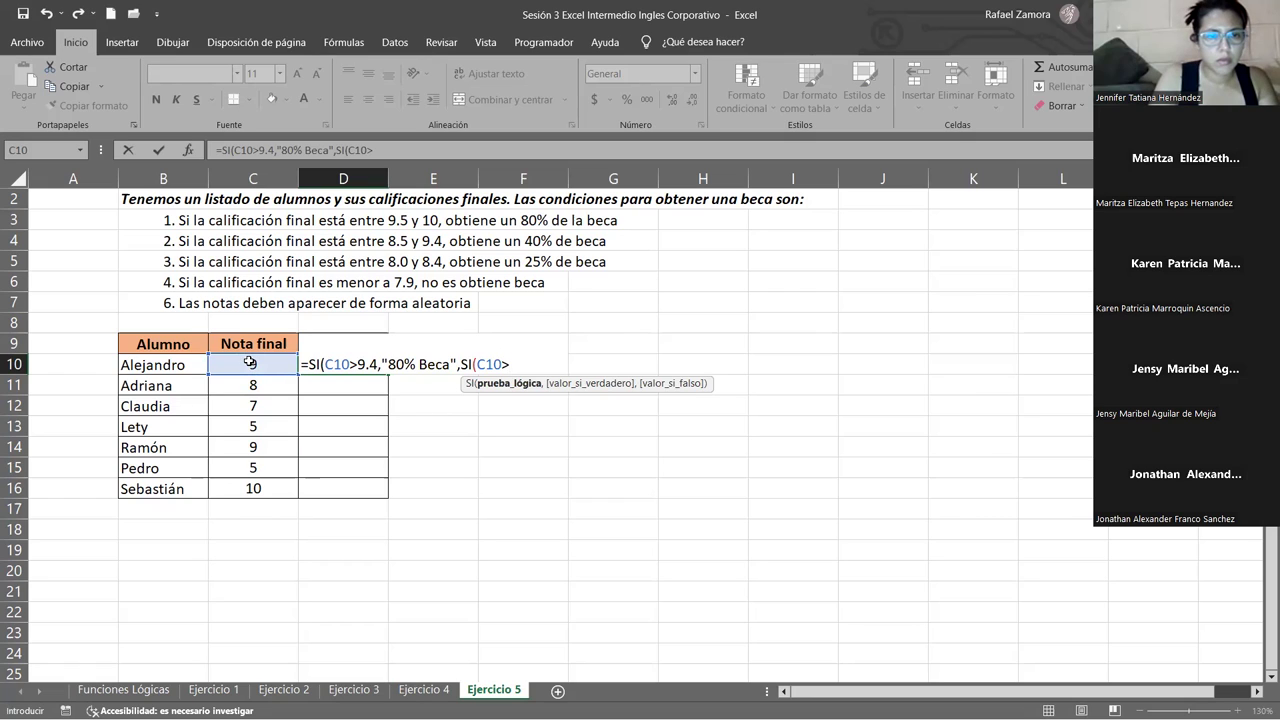
pyautogui.write('8.4')
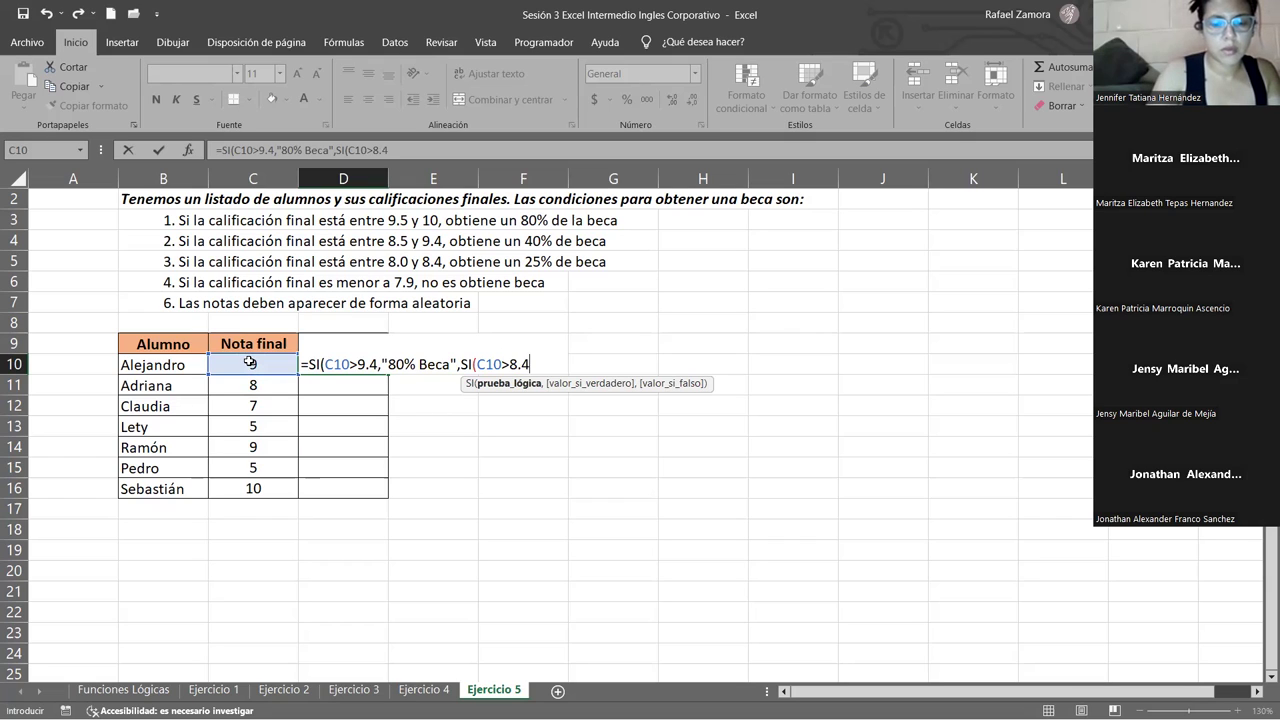
pyautogui.write(',')
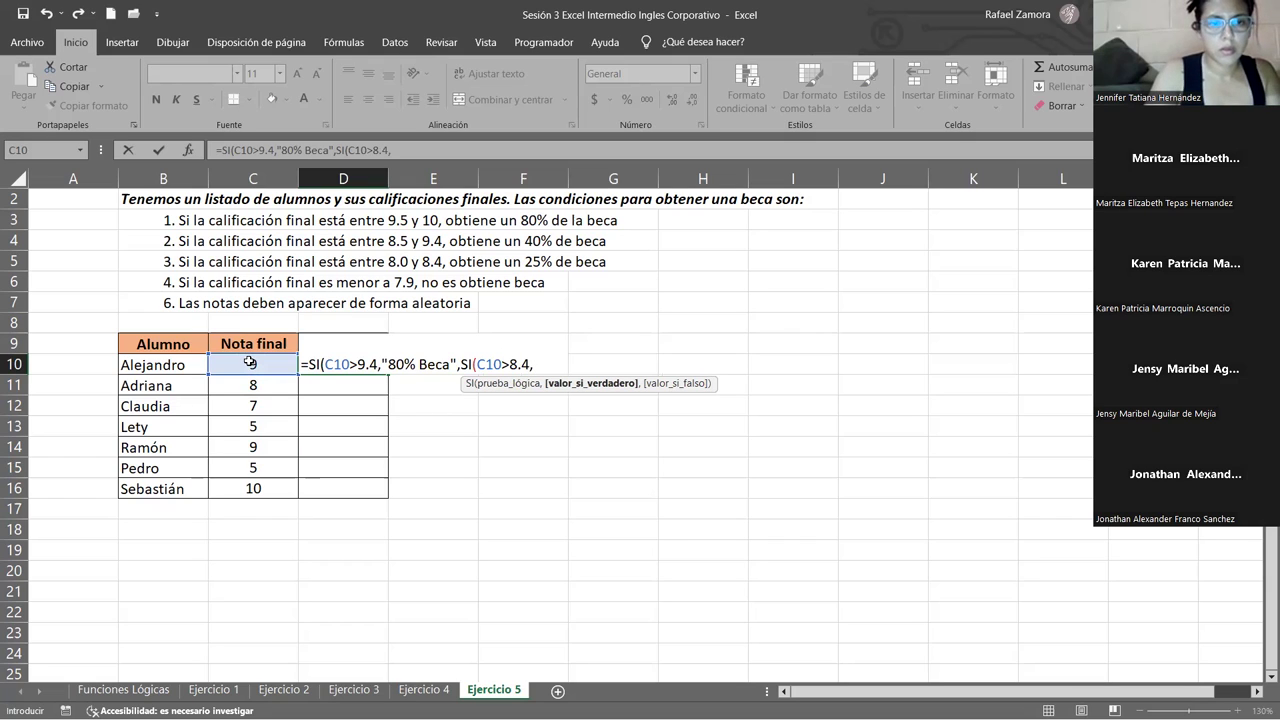
pyautogui.write('"40% Beca')
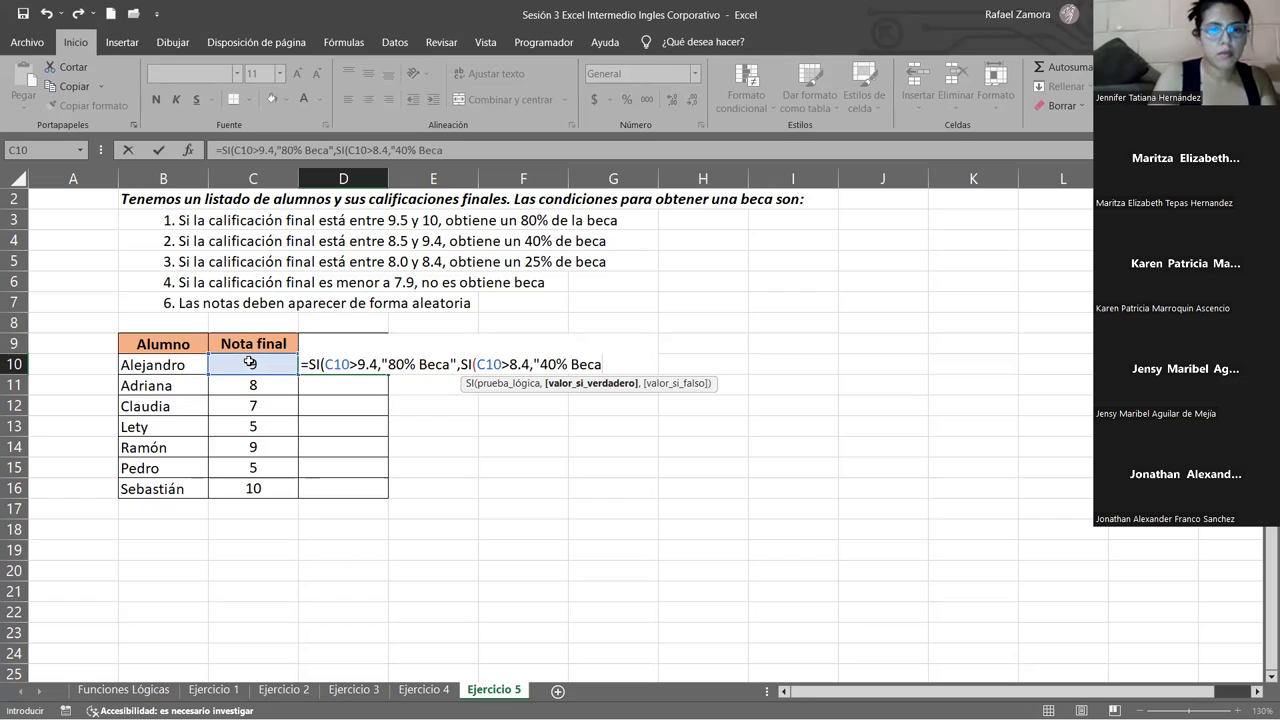
pyautogui.write('"')
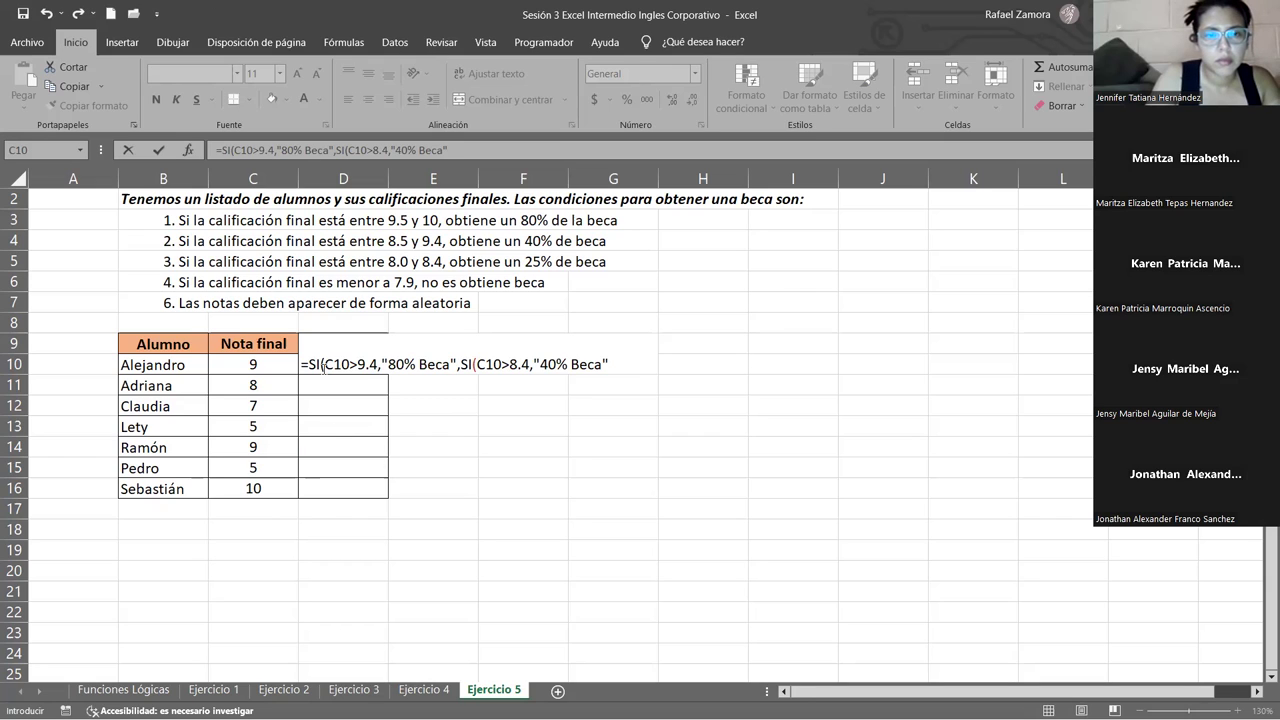
# - Review the formula's parts, then append a third nested SI(C10> after "40% Beca"
pyautogui.click(384, 368)
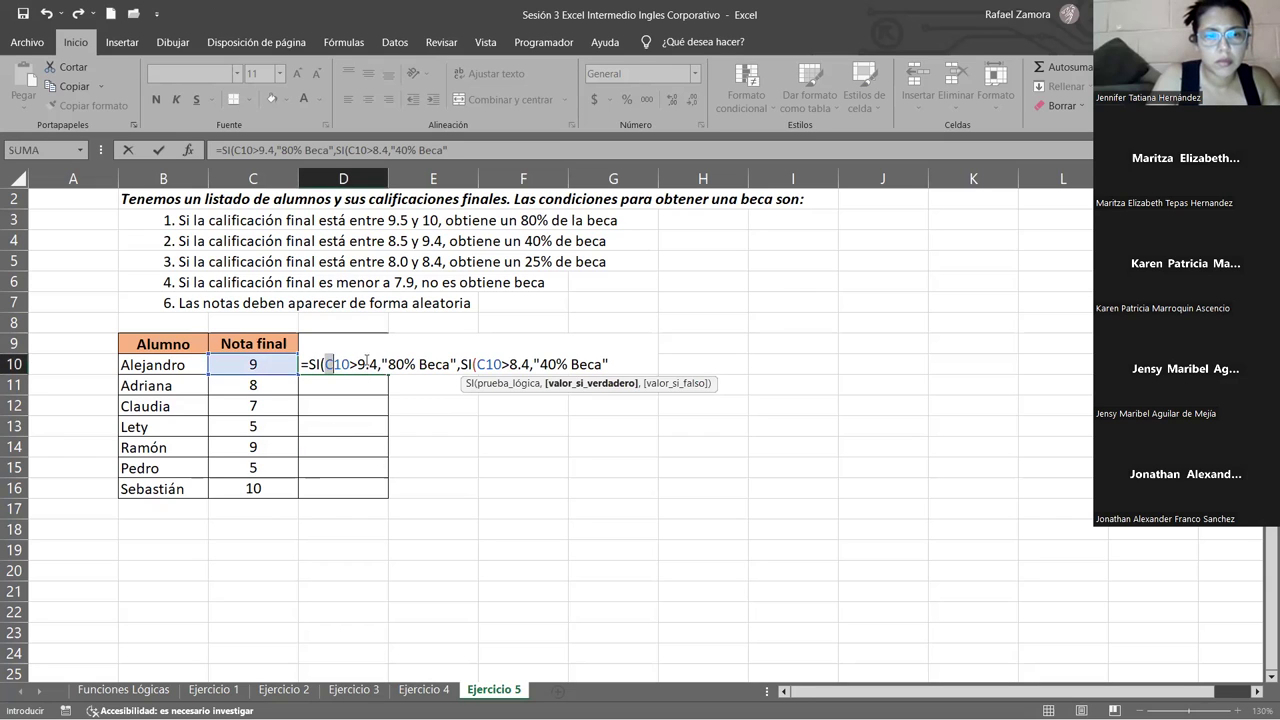
pyautogui.moveTo(324, 364); pyautogui.dragTo(380, 364)
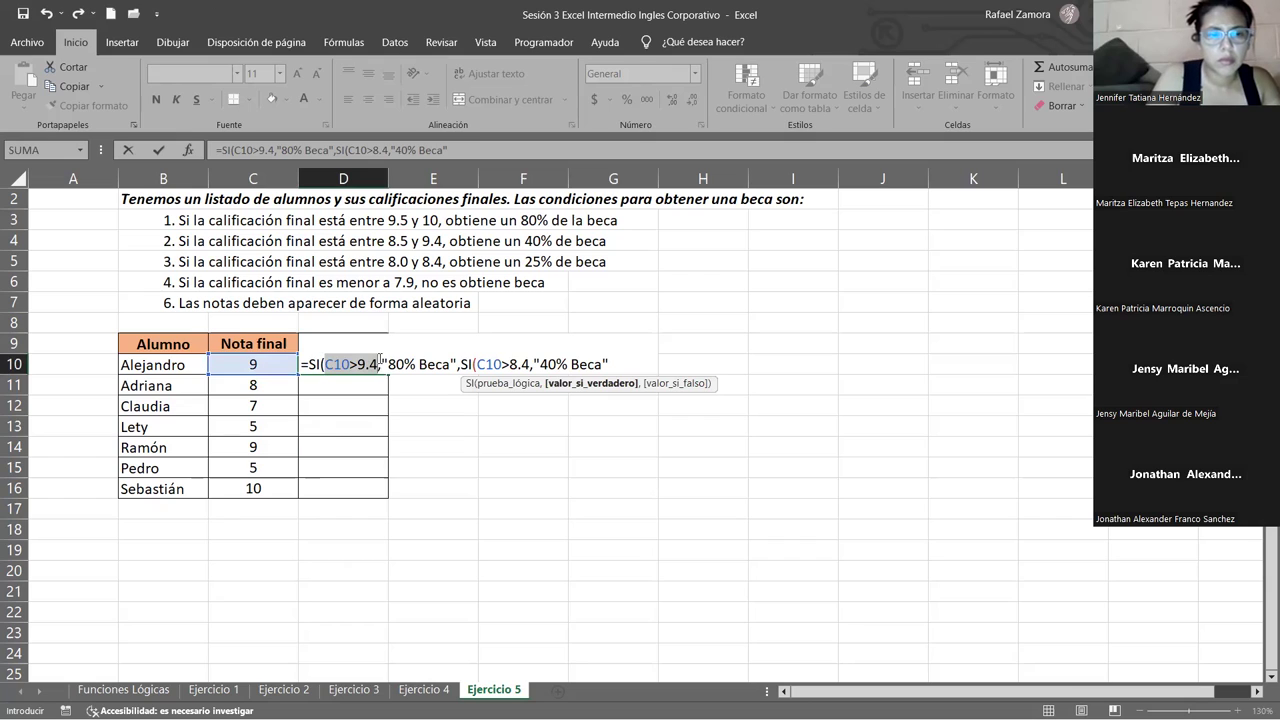
pyautogui.moveTo(381, 364); pyautogui.dragTo(457, 362)
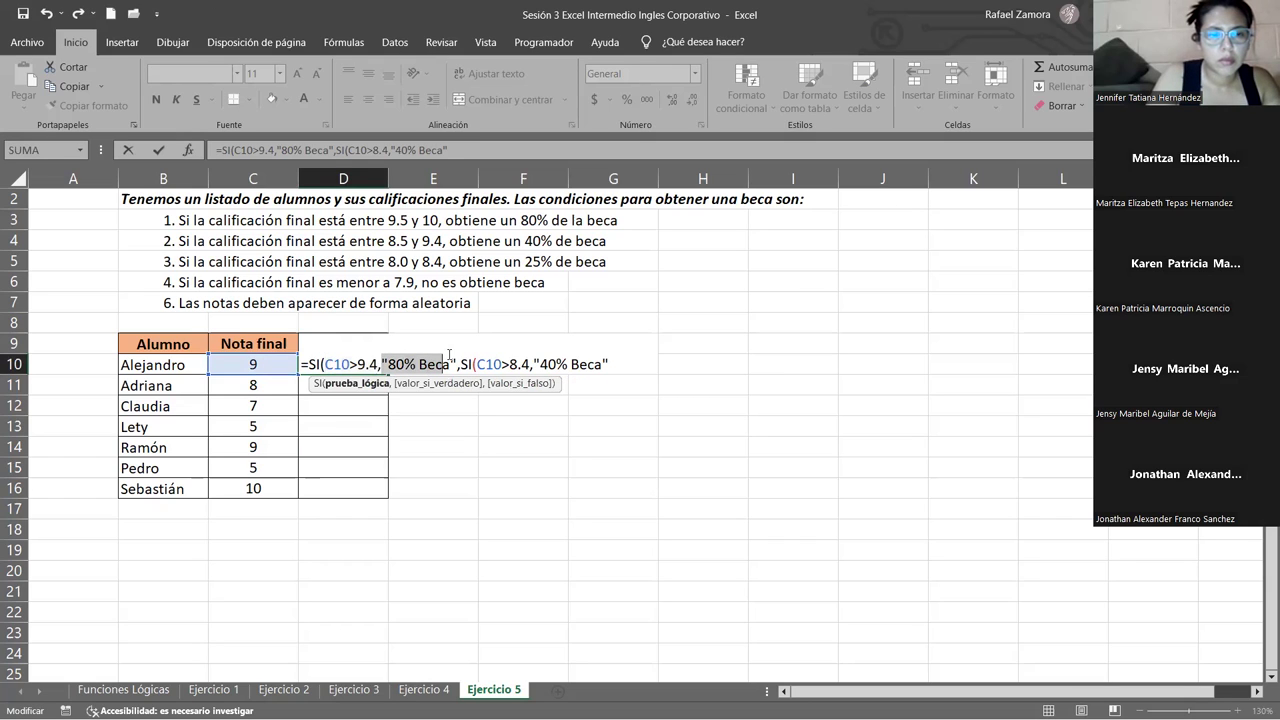
pyautogui.moveTo(460, 364); pyautogui.dragTo(610, 364)
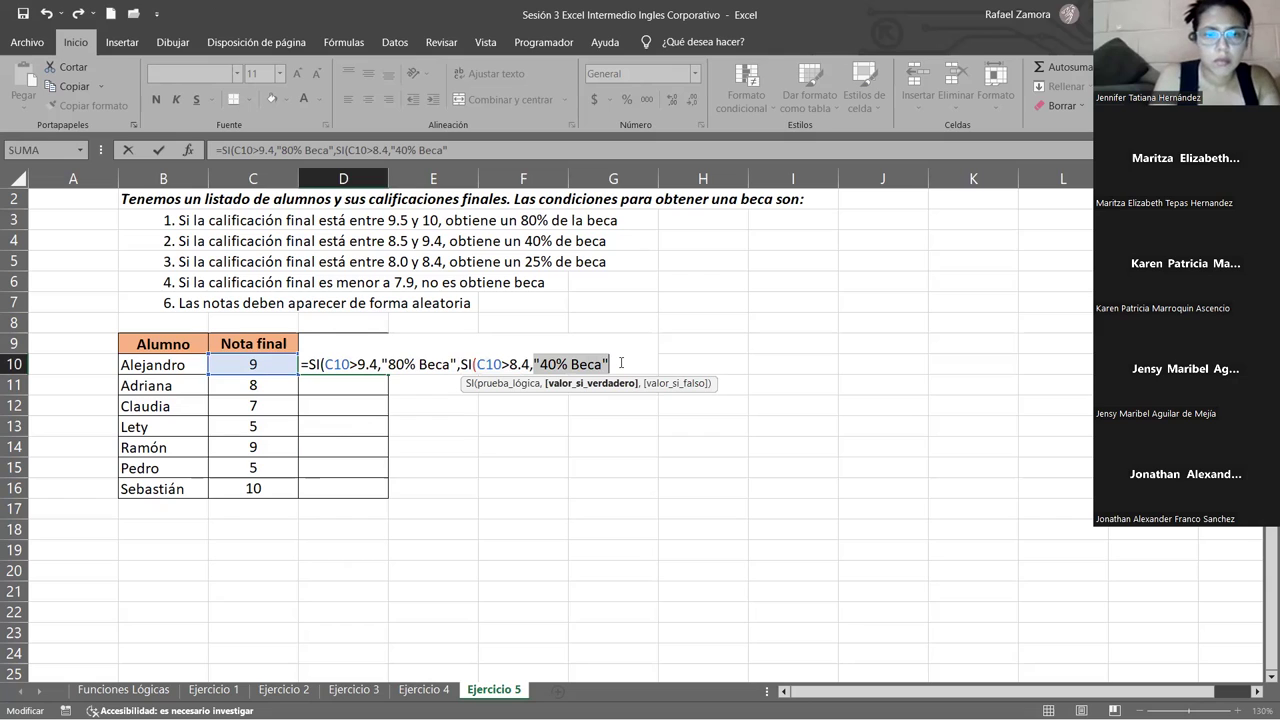
pyautogui.click(621, 364)
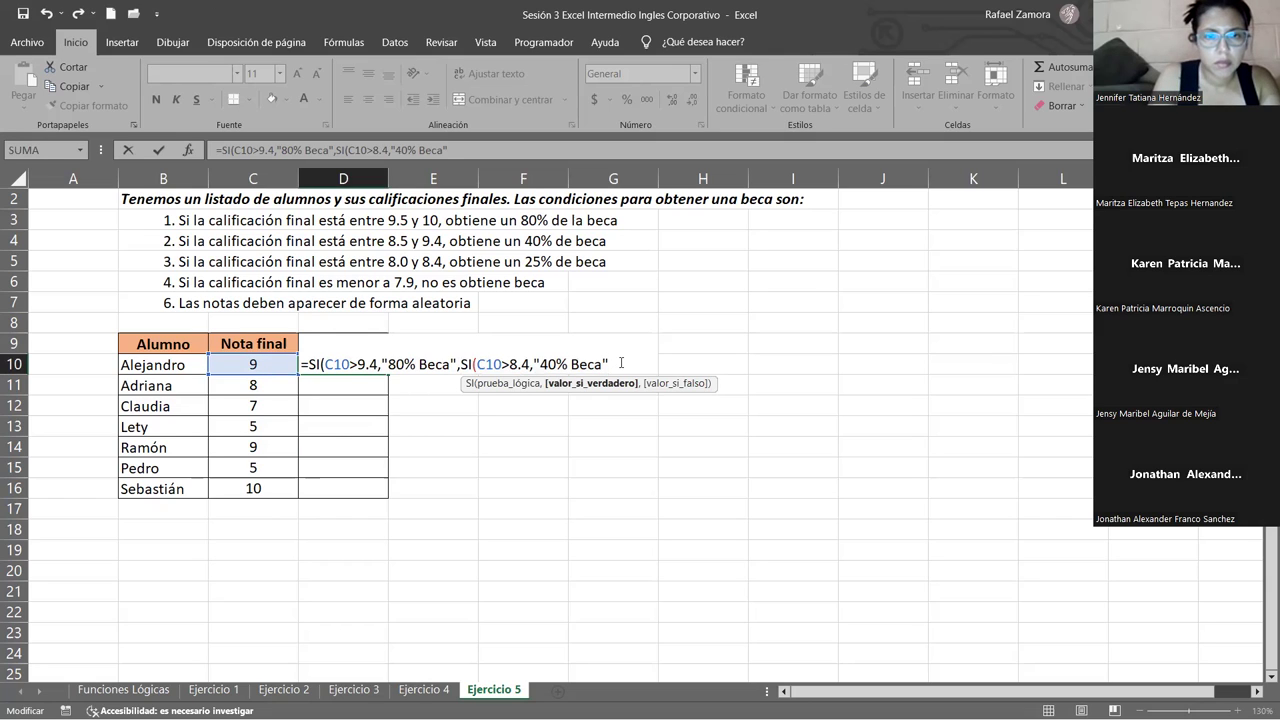
pyautogui.write(',')
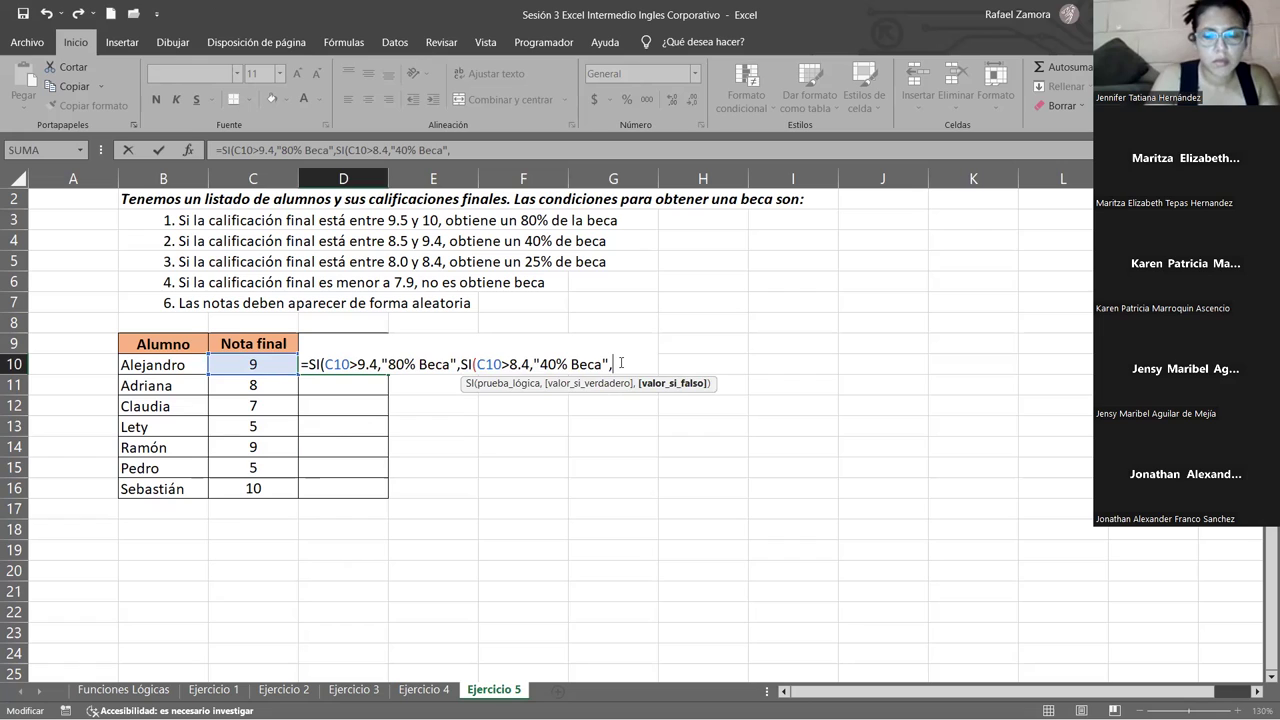
pyautogui.write('SI(')
pyautogui.click(247, 362)
pyautogui.write('>')
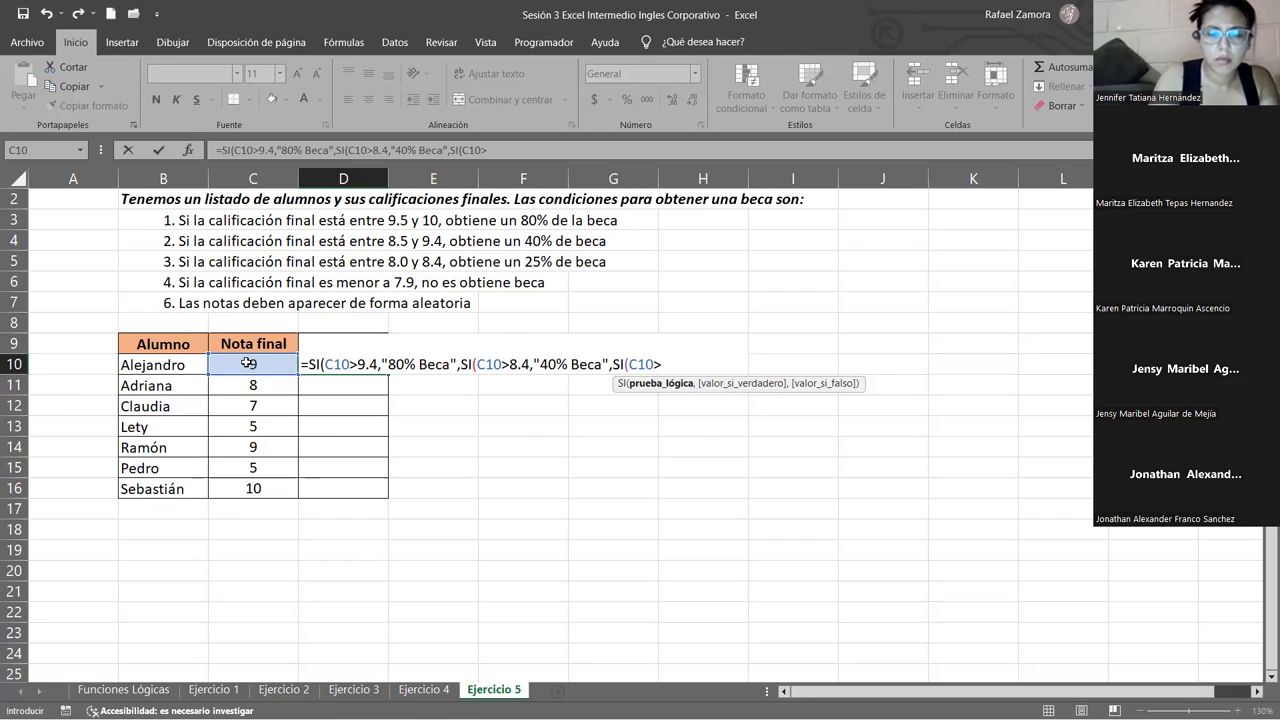
# - Finish with 7.9 giving "25% Beca", otherwise "Sin Beca", and close the SI functions
pyautogui.write('7.9')
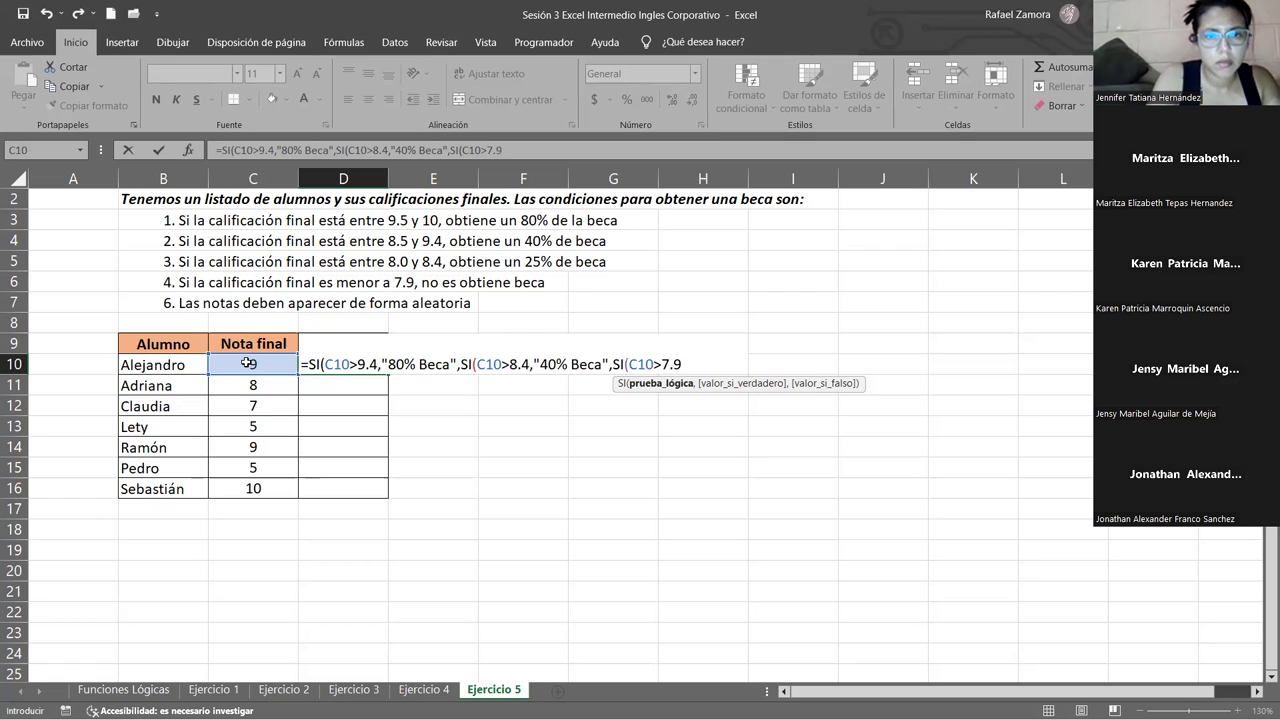
pyautogui.write(',')
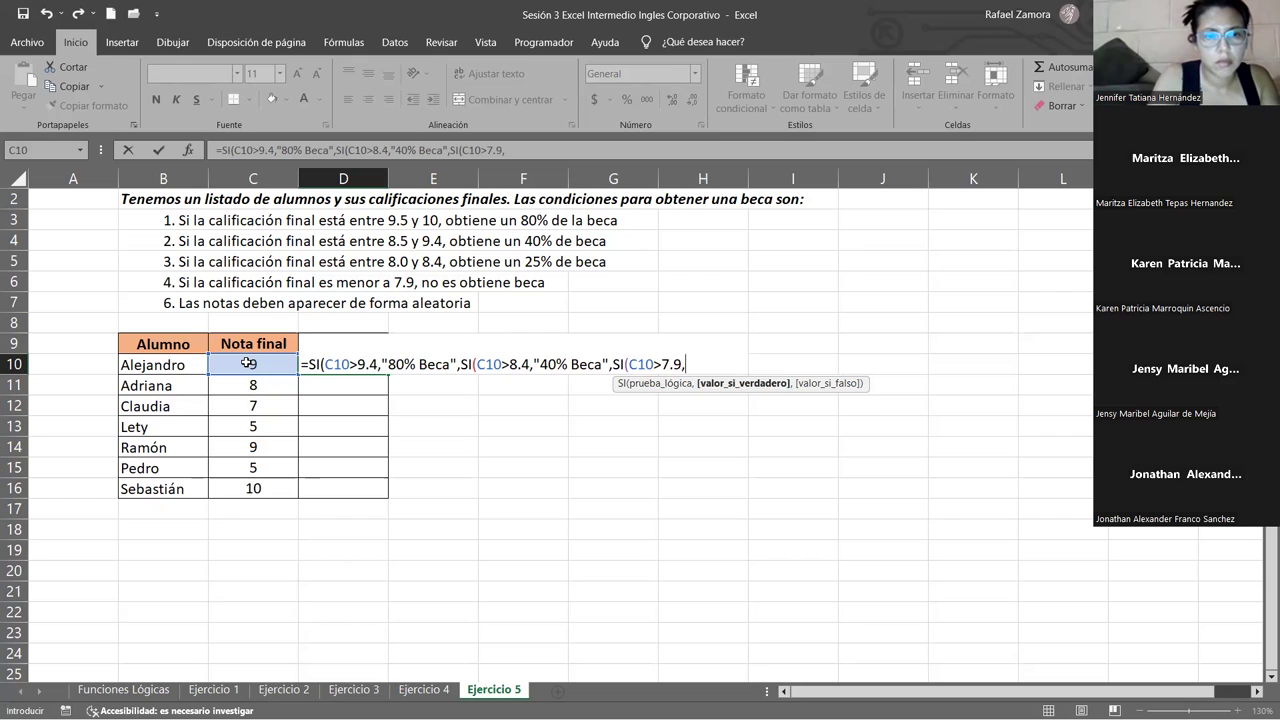
pyautogui.write('"25')
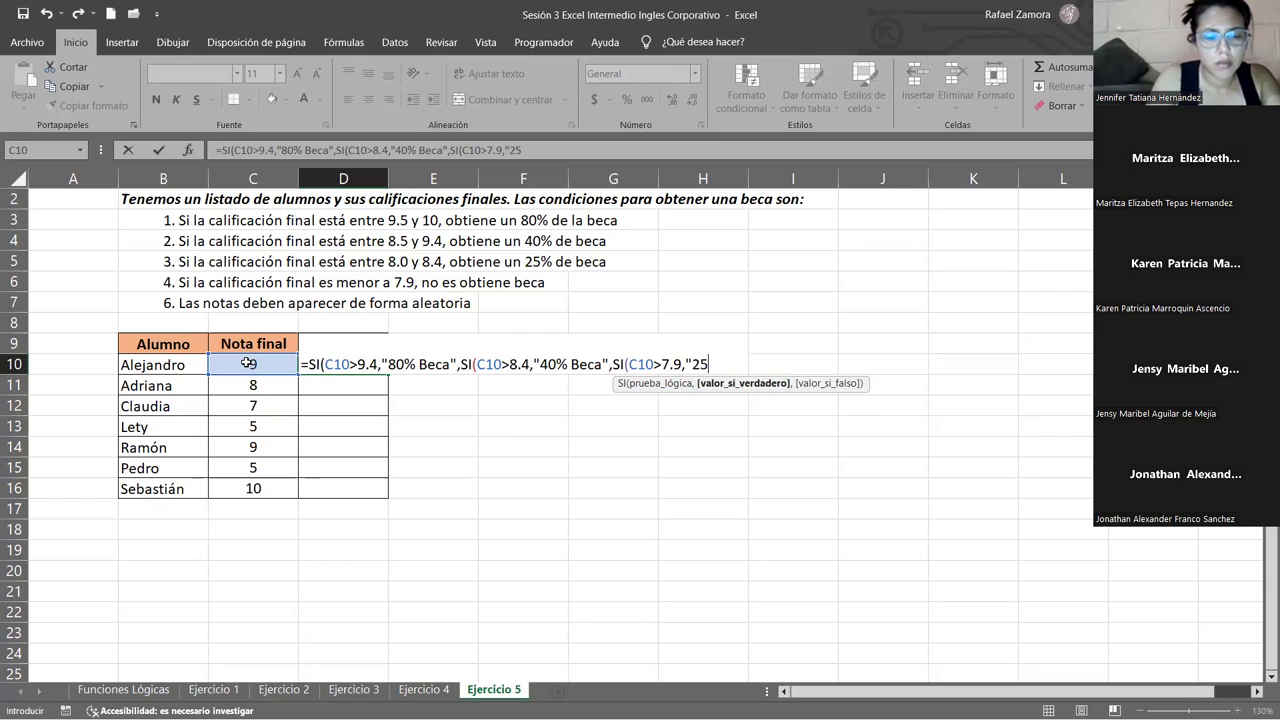
pyautogui.write('% Be')
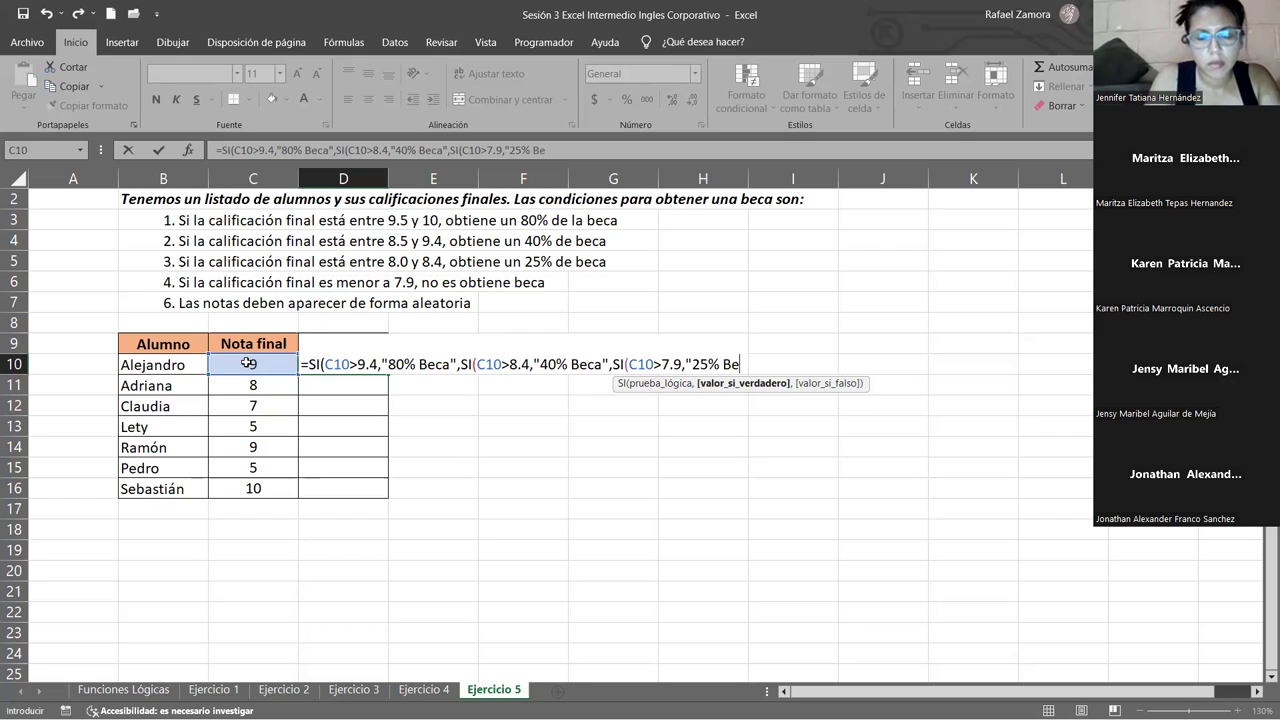
pyautogui.write('ca')
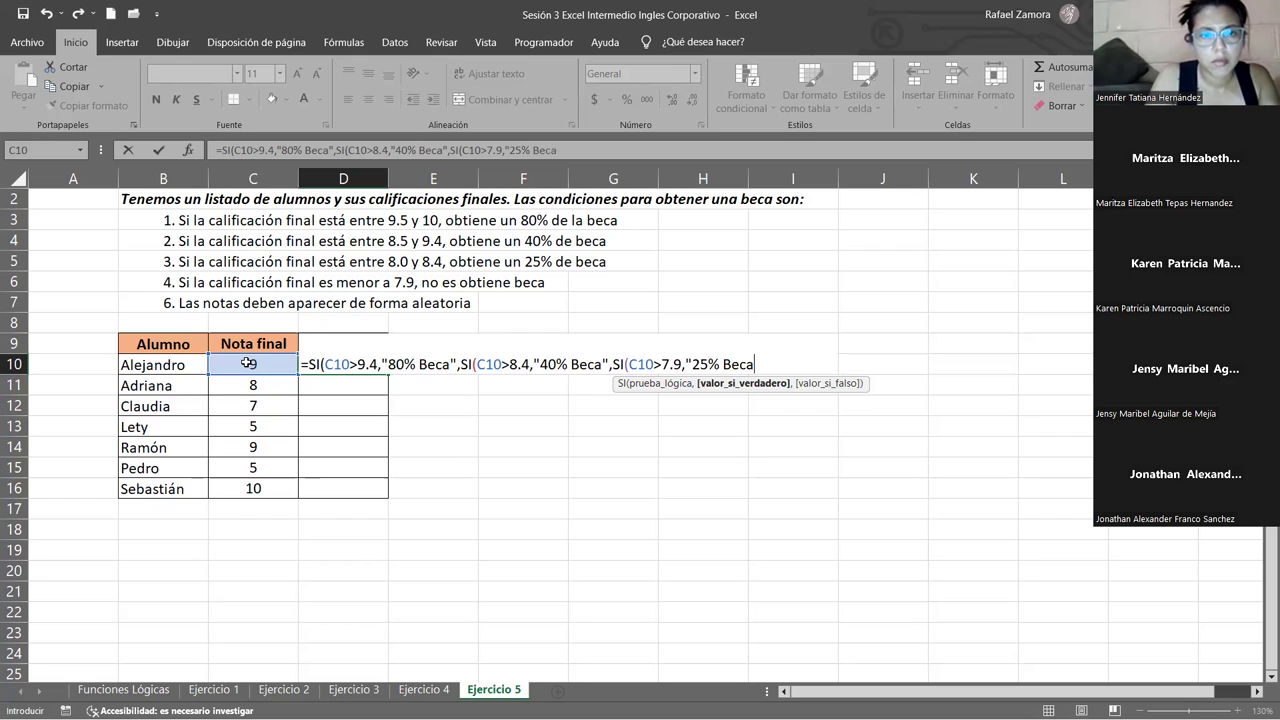
pyautogui.write('"')
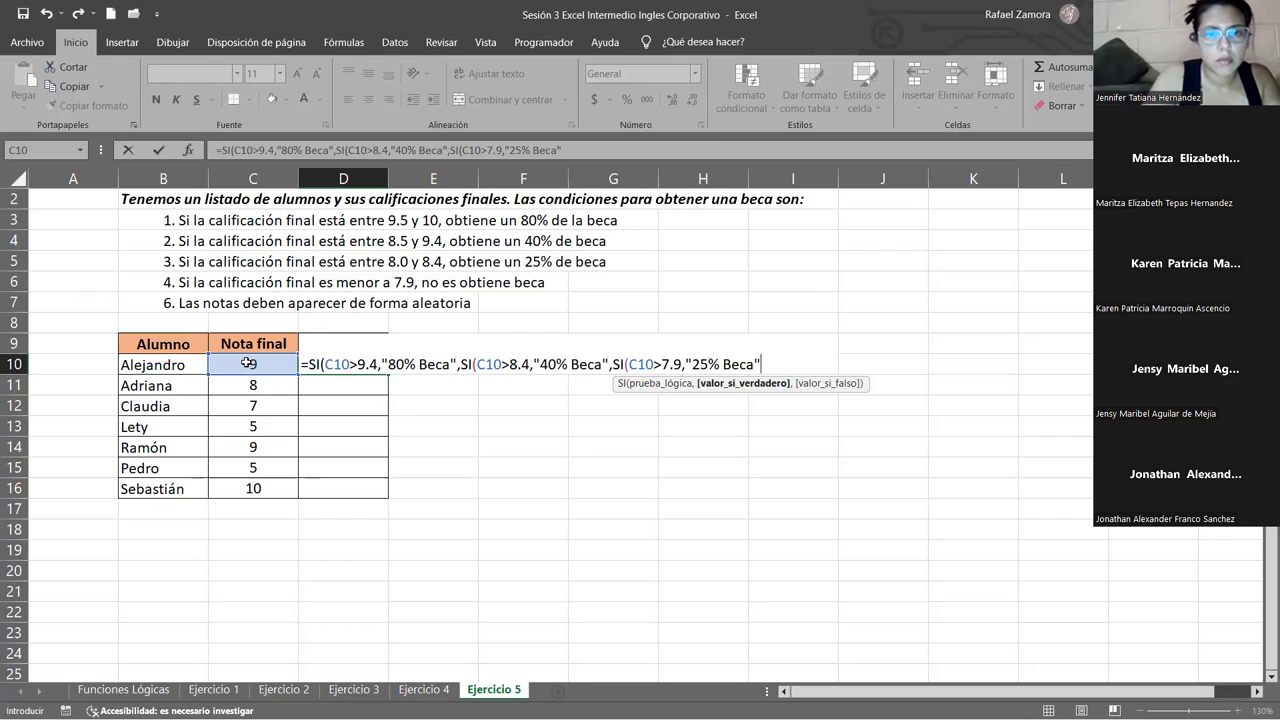
pyautogui.write(',')
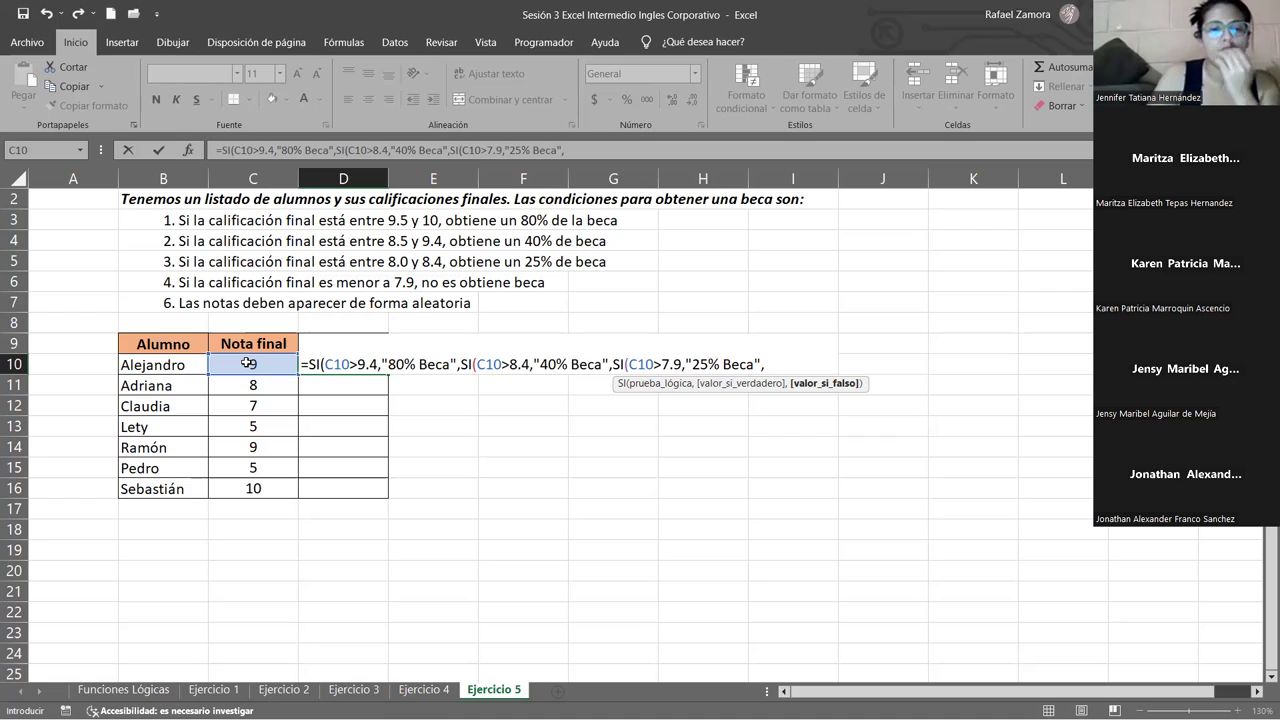
pyautogui.write('"Sin Beca"')
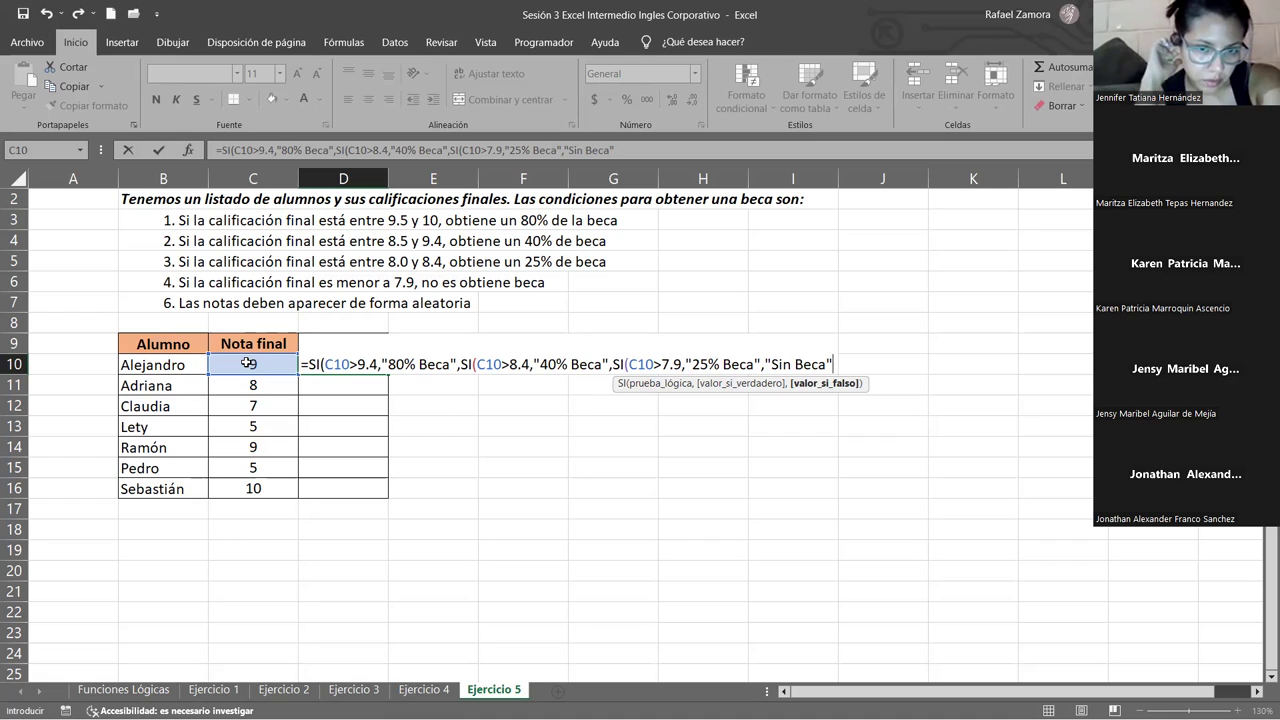
pyautogui.write(')')
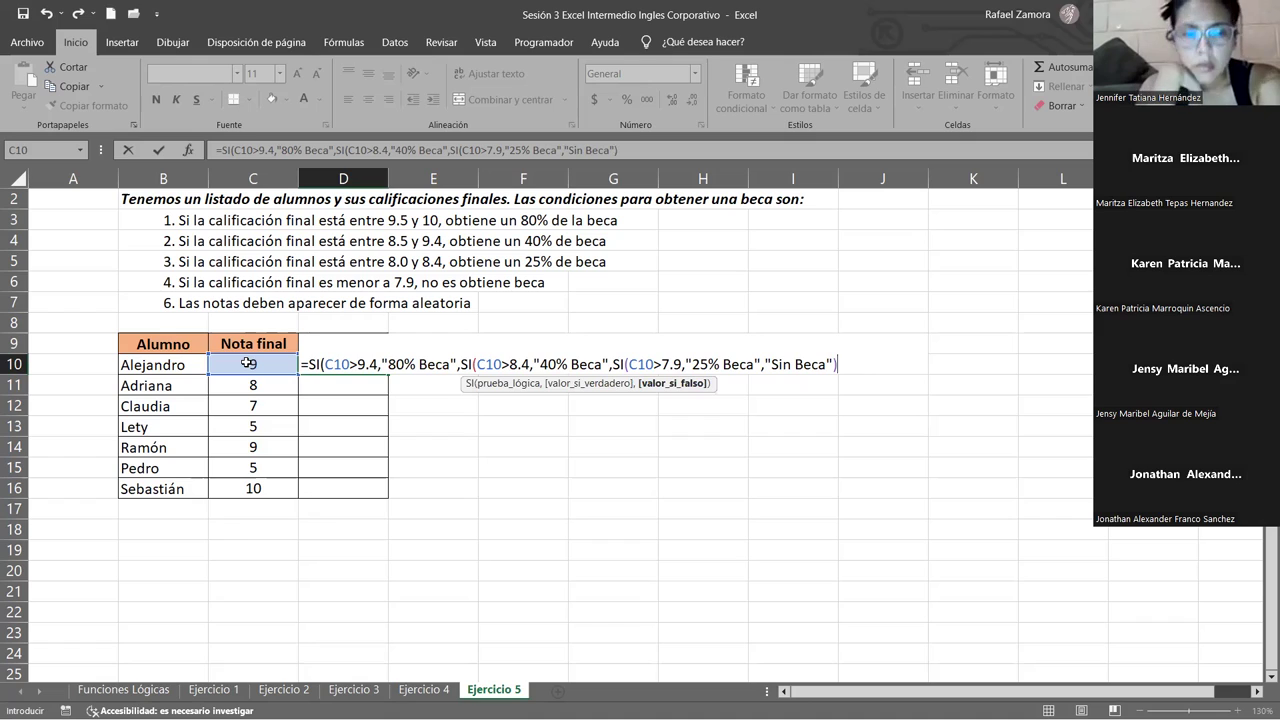
pyautogui.write(')')
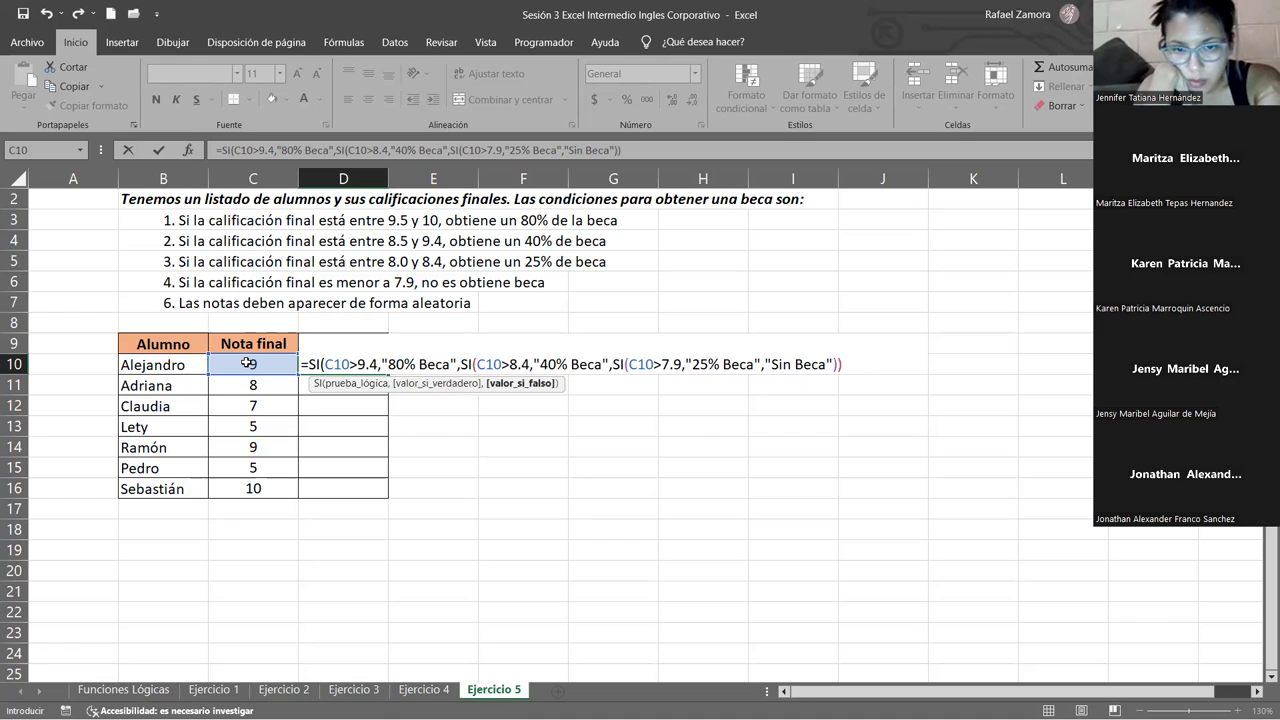
pyautogui.write(')')
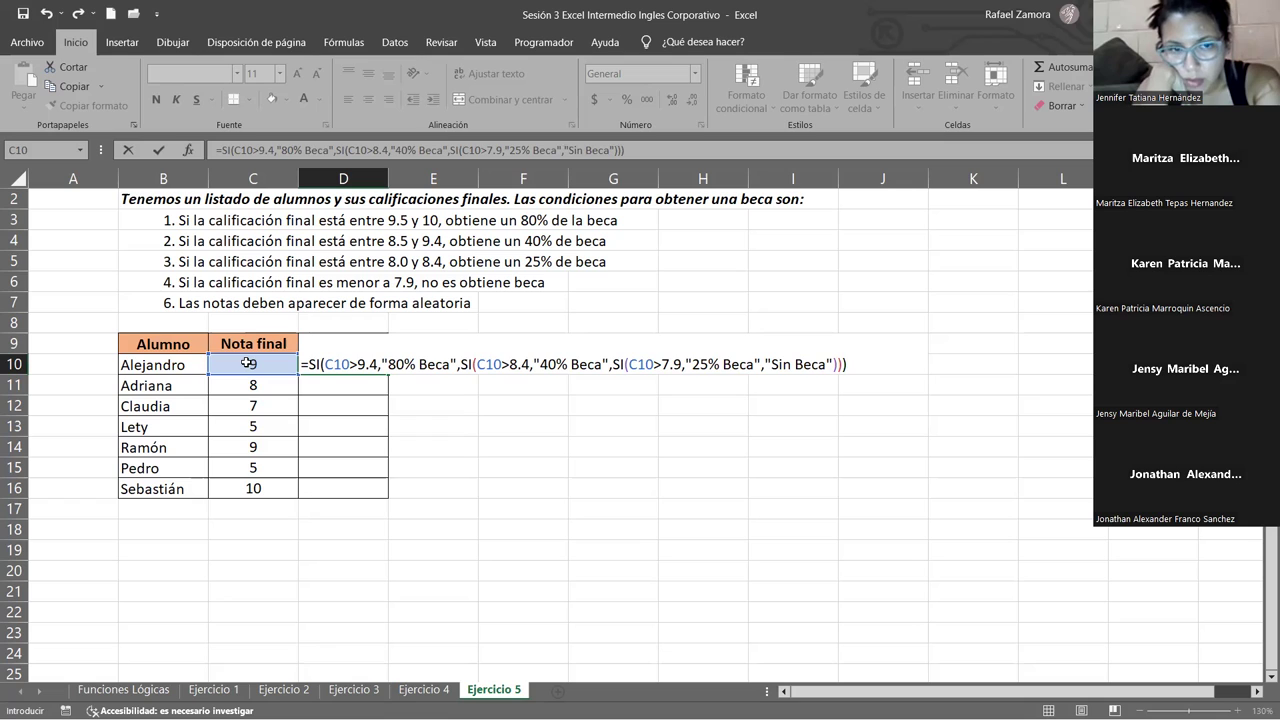
# - Confirm the nested SI scholarship formula in D10 and copy it down through D16
pyautogui.press('Return')
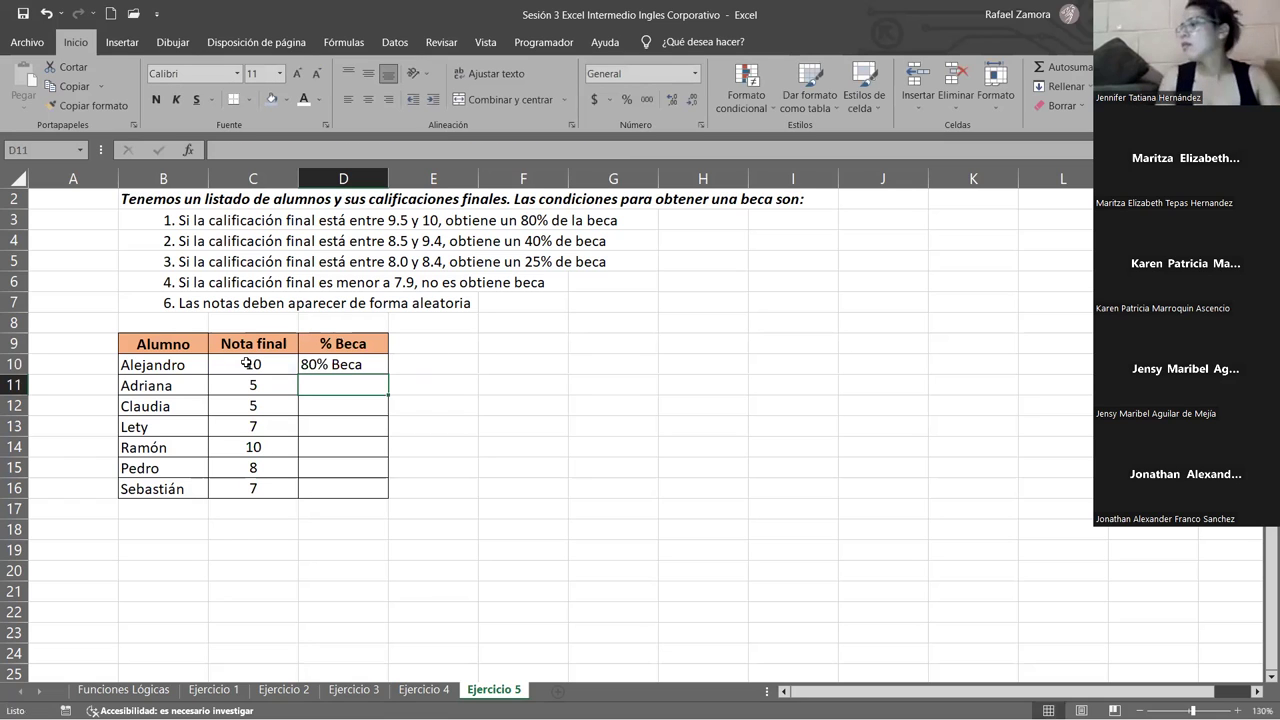
pyautogui.click(343, 364)
pyautogui.moveTo(388, 374); pyautogui.dragTo(417, 482)
pyautogui.click(433, 447)
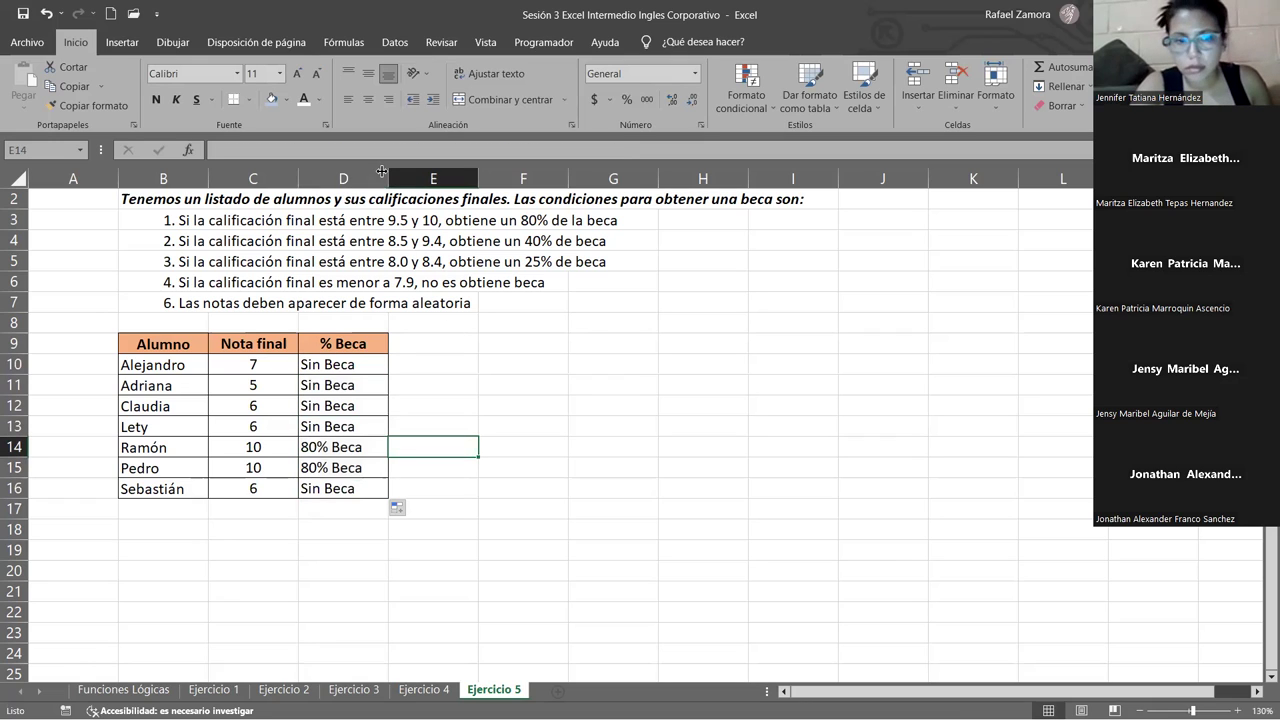
# - Centre the % Beca results in D10:D16
pyautogui.moveTo(350, 364); pyautogui.dragTo(355, 488)
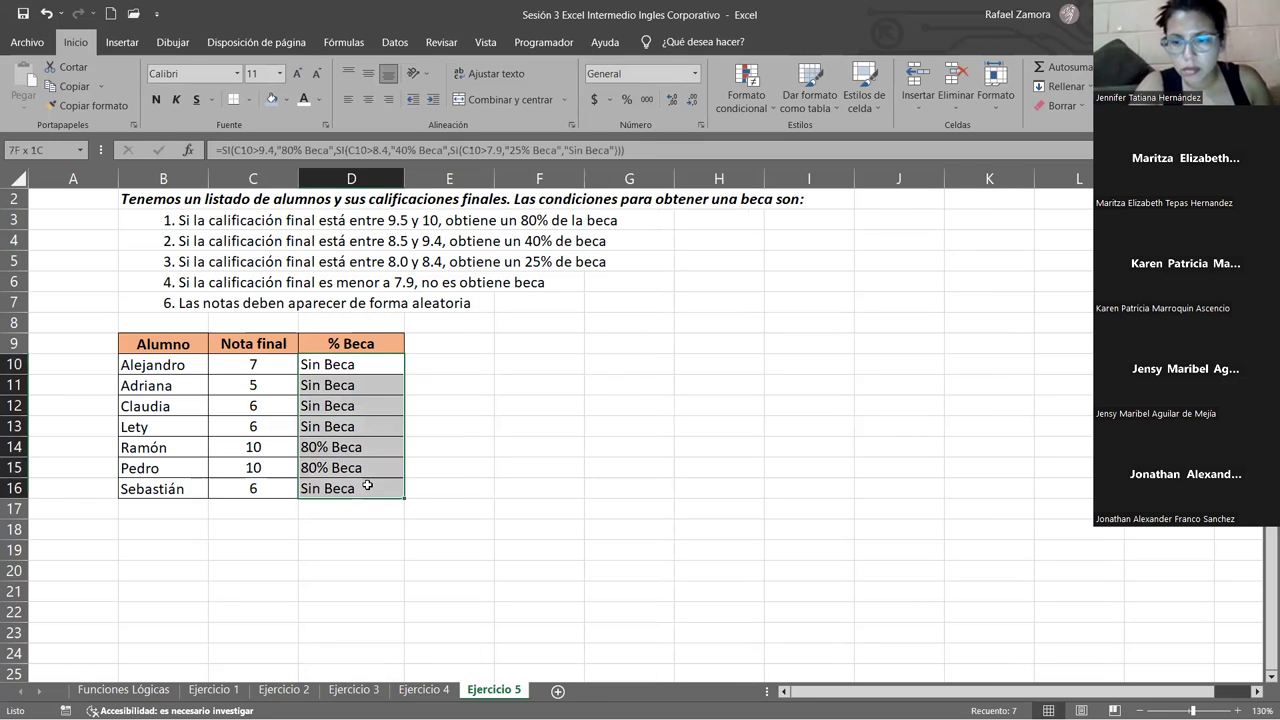
pyautogui.click(368, 99)
pyautogui.click(598, 528)
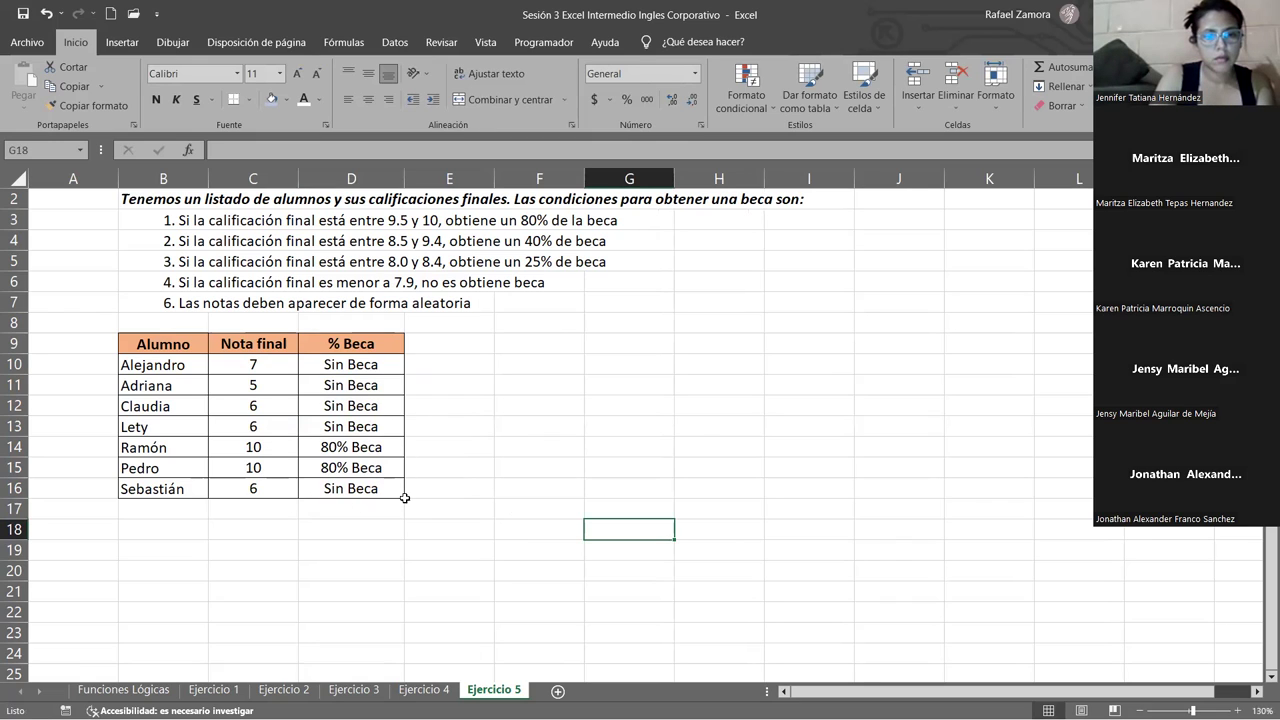
# - Recalculate the random Nota final grades with F9 several times, checking C12's ALEATORIO.ENTRE formula
pyautogui.press('F9')
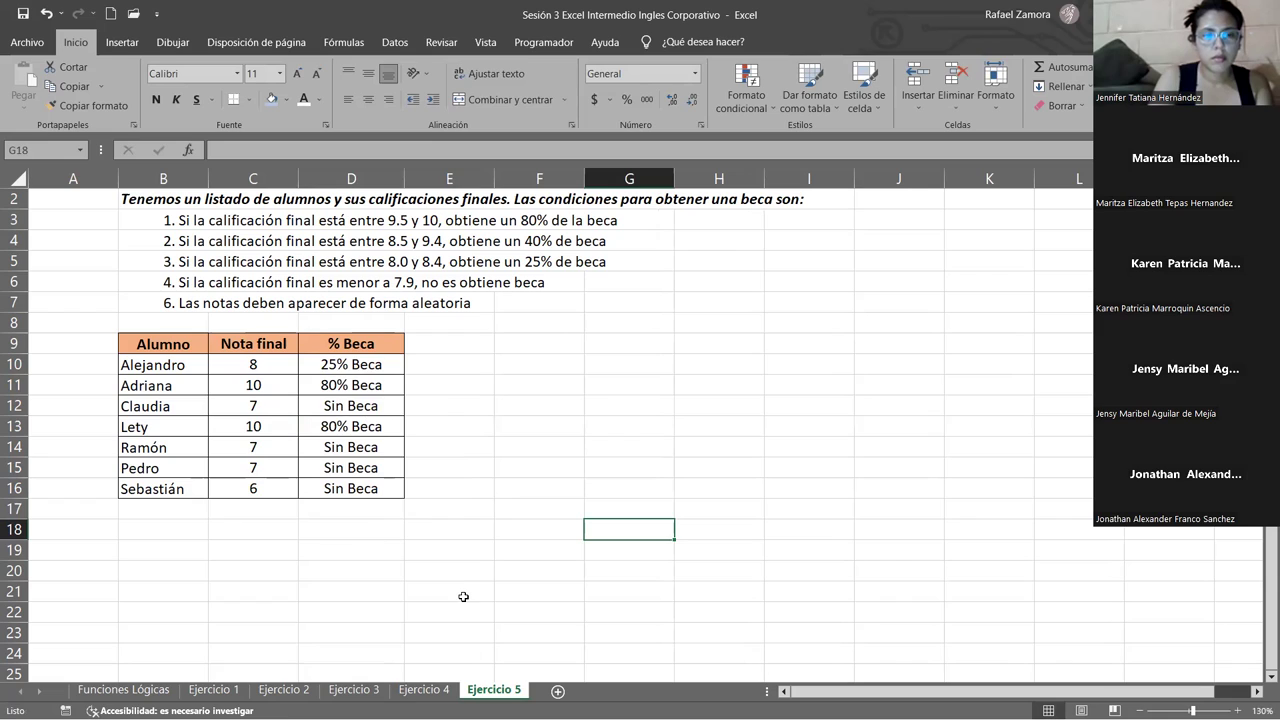
pyautogui.press('F9')
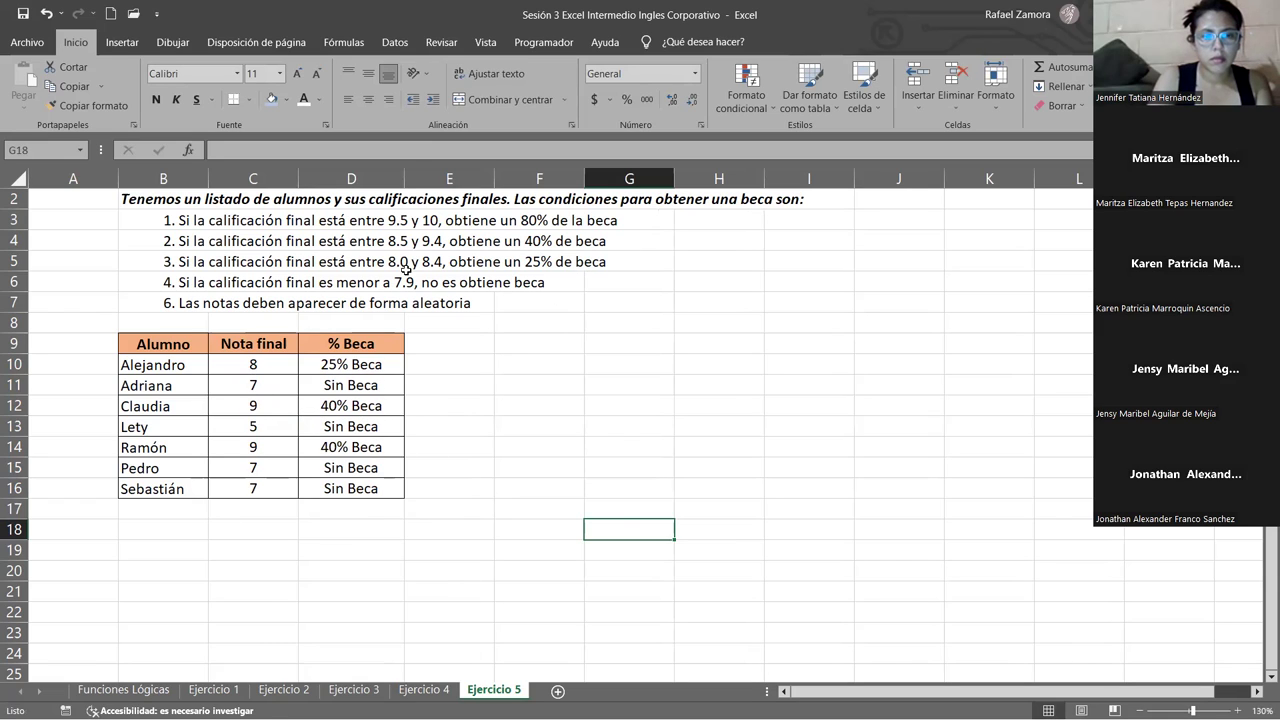
pyautogui.click(262, 409)
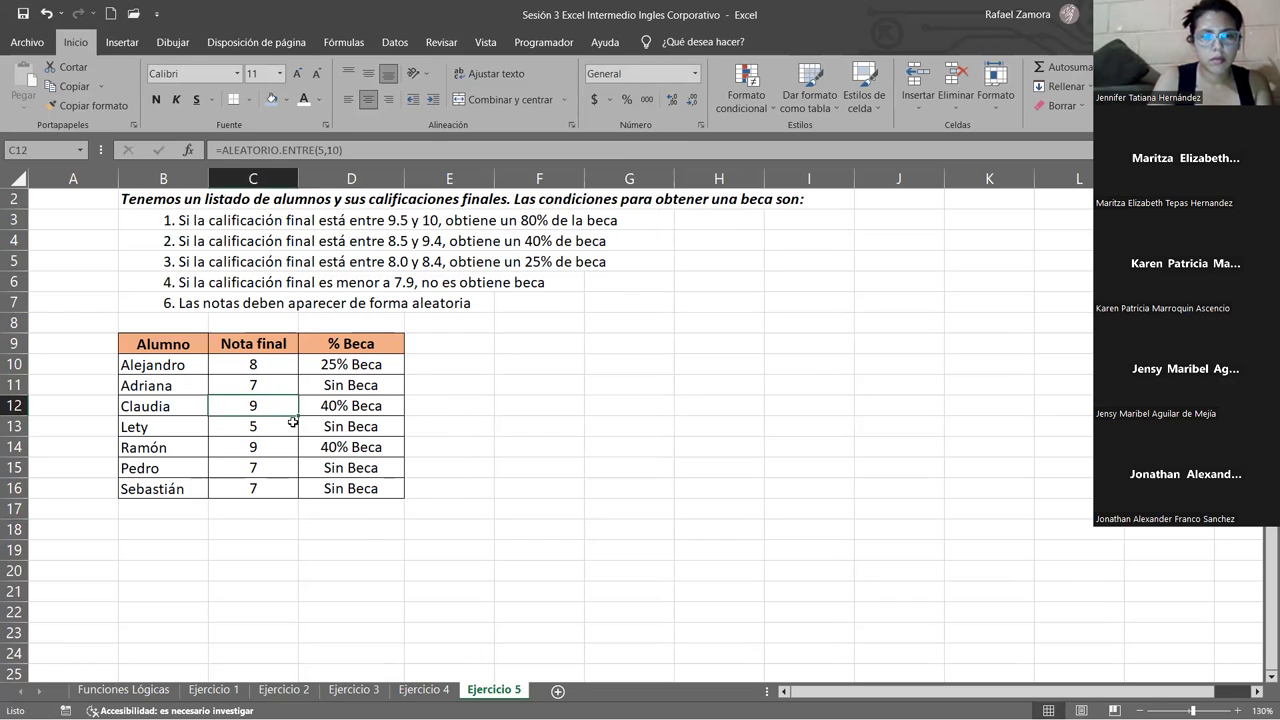
pyautogui.press('F9')
pyautogui.press('F9')
pyautogui.press('F9')
pyautogui.press('F9')
pyautogui.press('F9')
pyautogui.press('F9')
pyautogui.press('F9')
pyautogui.press('F9')
pyautogui.press('F9')
pyautogui.press('F9')
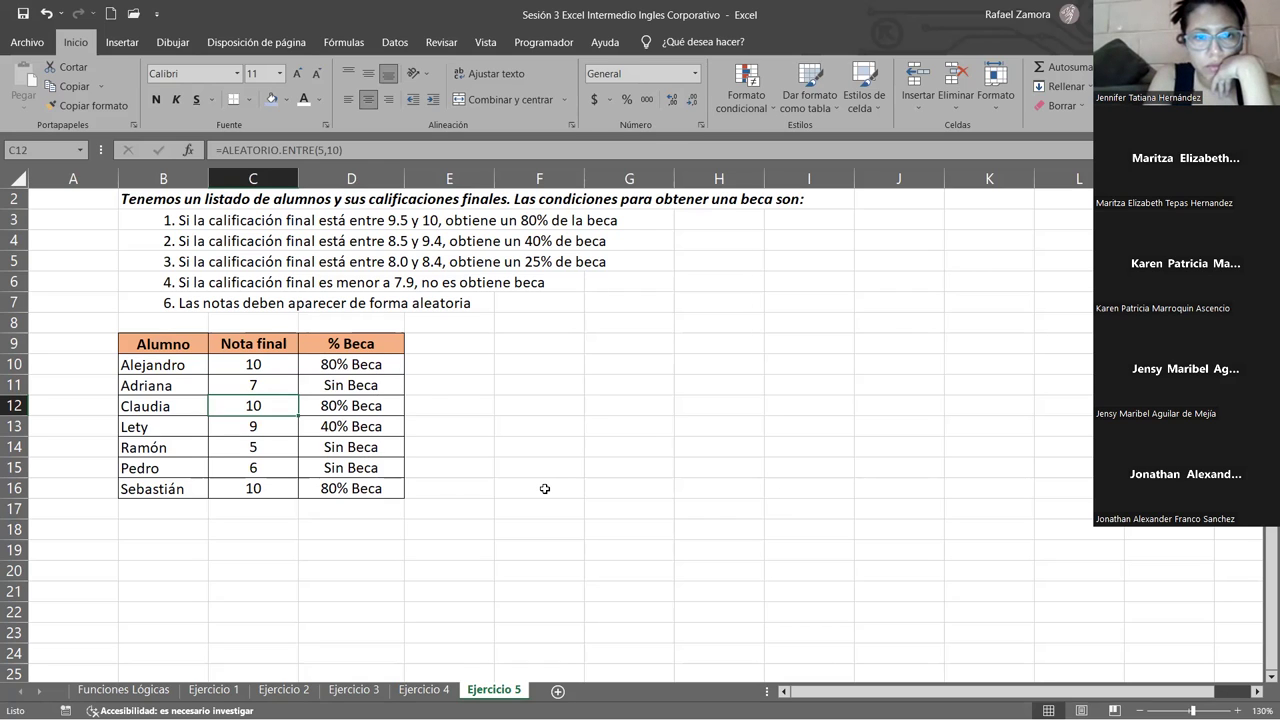
pyautogui.click(588, 412)
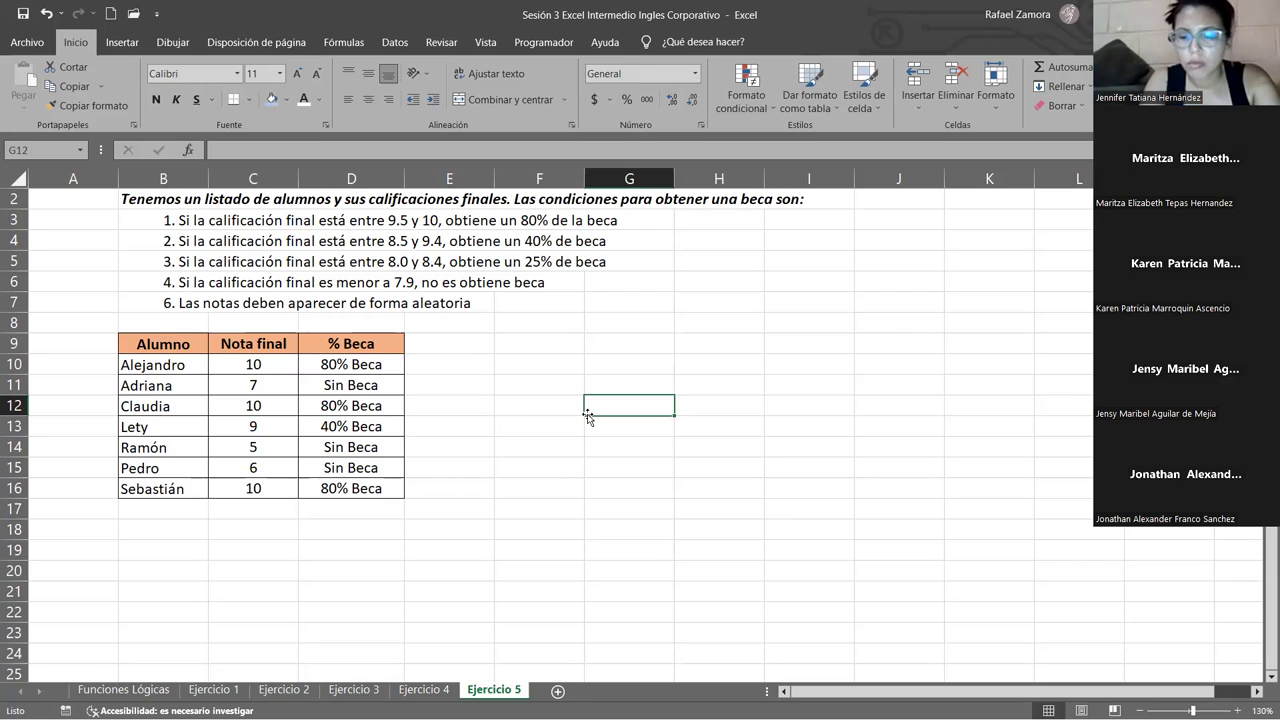
# - Enter a FORMULATEXTO formula in F10 displaying the nested SI % Beca formula as text
pyautogui.click(566, 369)
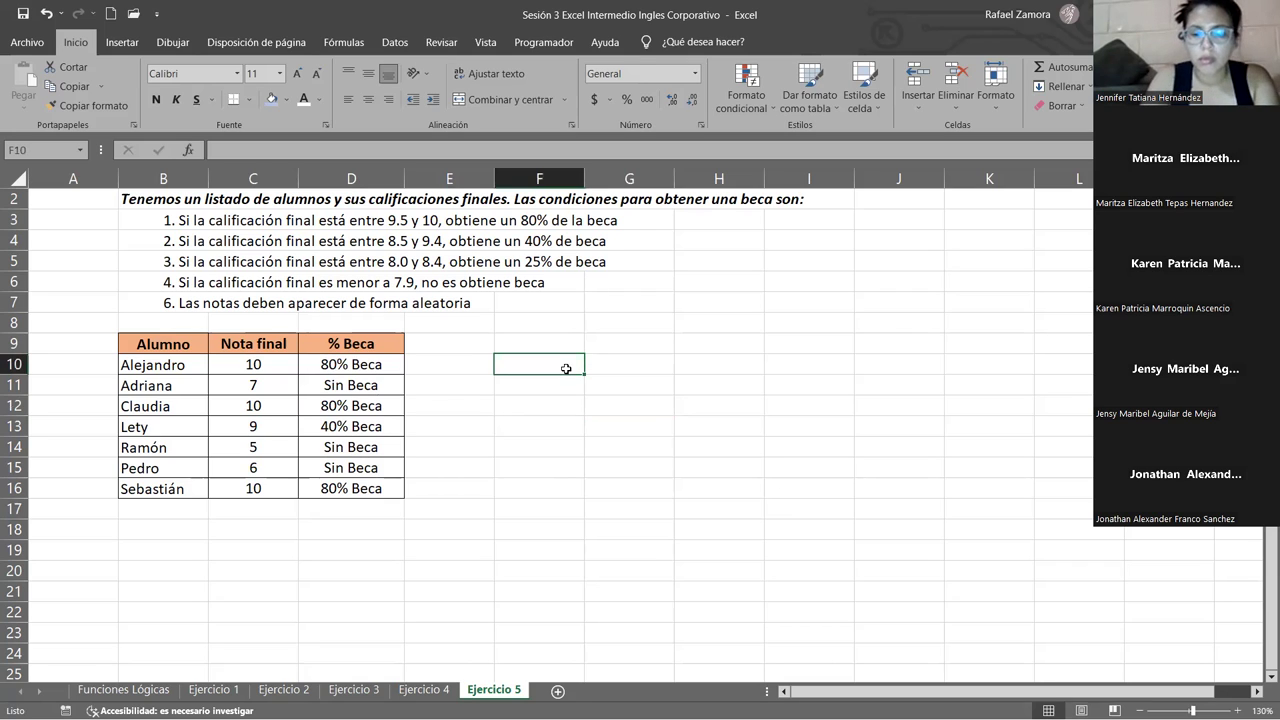
pyautogui.write('=')
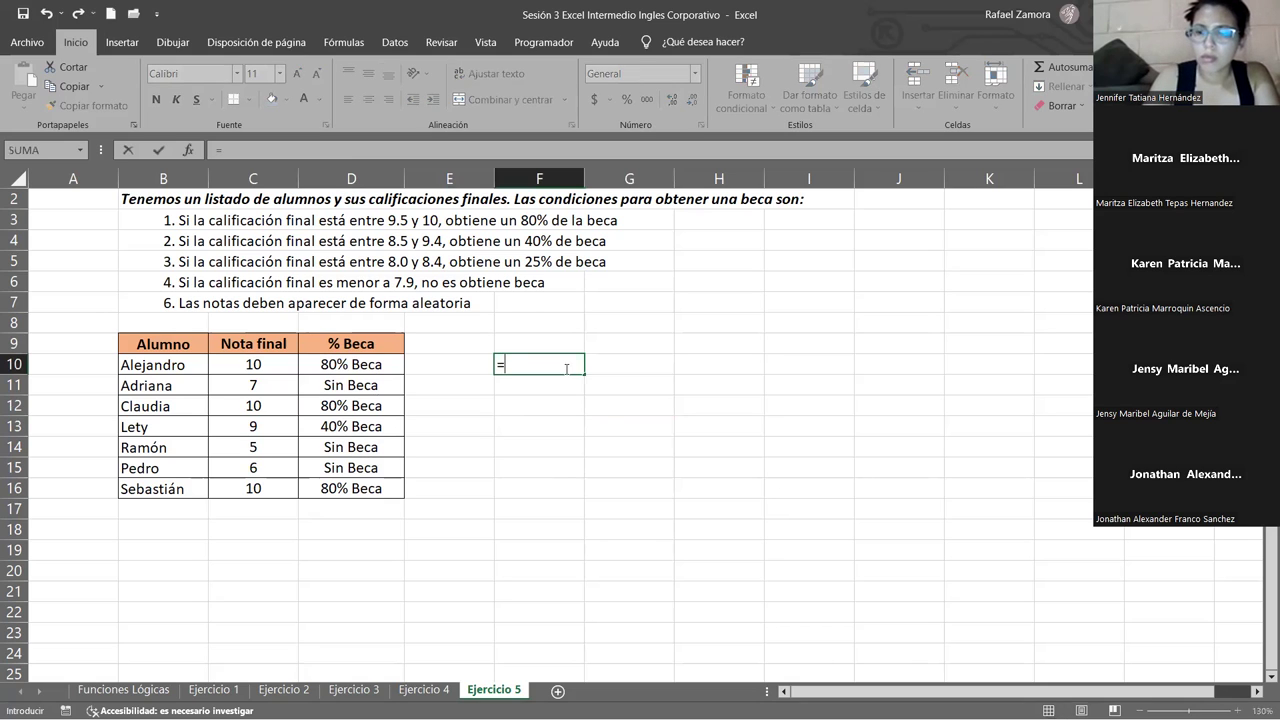
pyautogui.write('for')
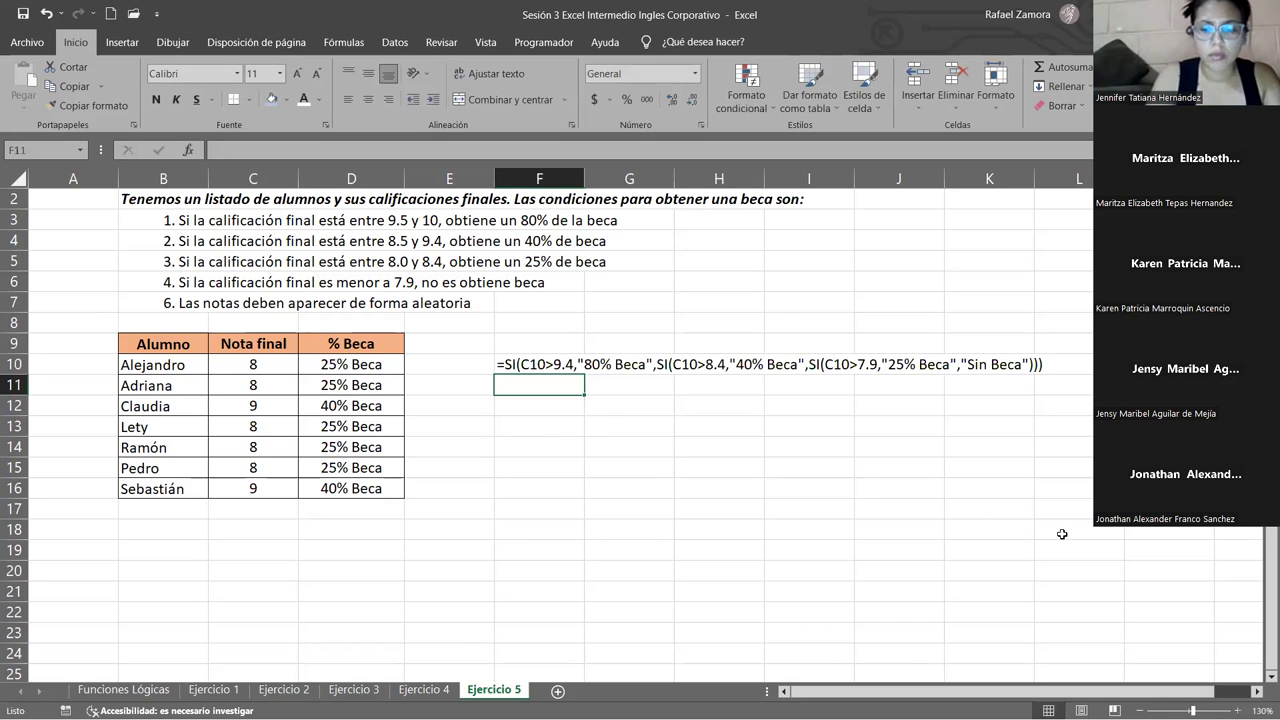
pyautogui.click(895, 605)
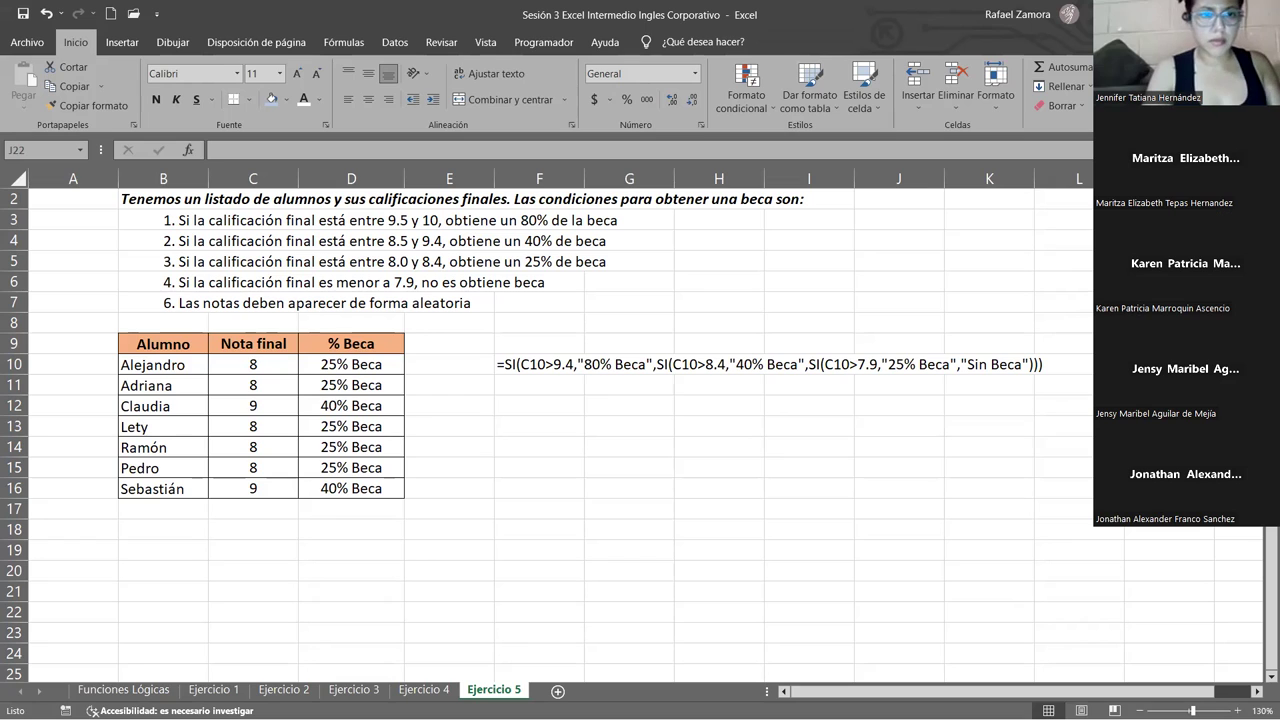
pyautogui.click(588, 508)
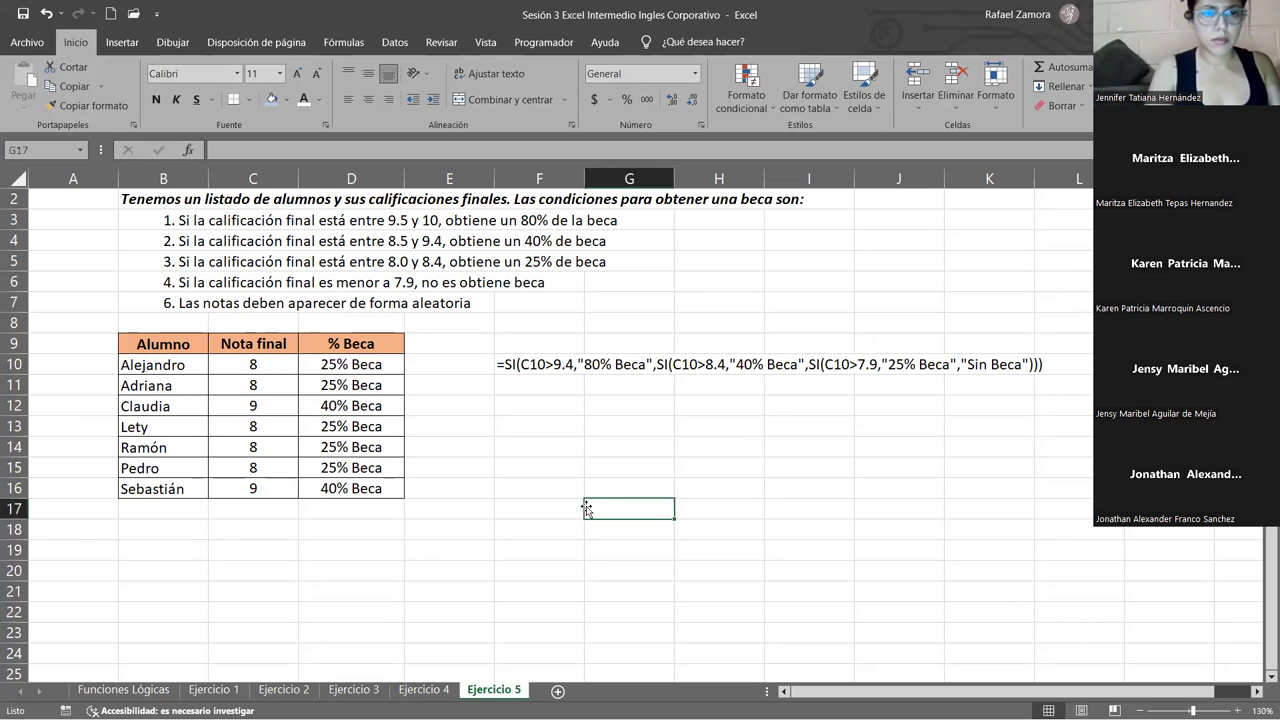
pyautogui.scroll(1, 563, 406)
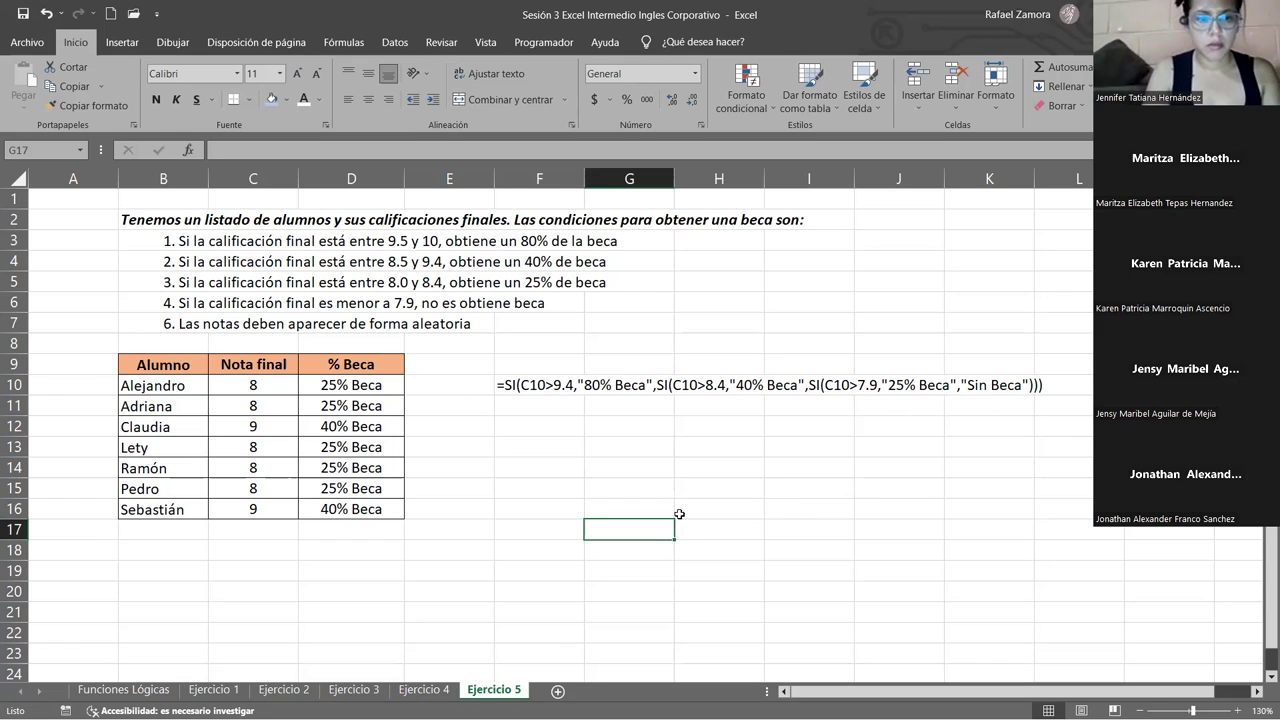
# - Switch to the Sesión 4 Excel Intermedio workbook window
pyautogui.click(793, 450)
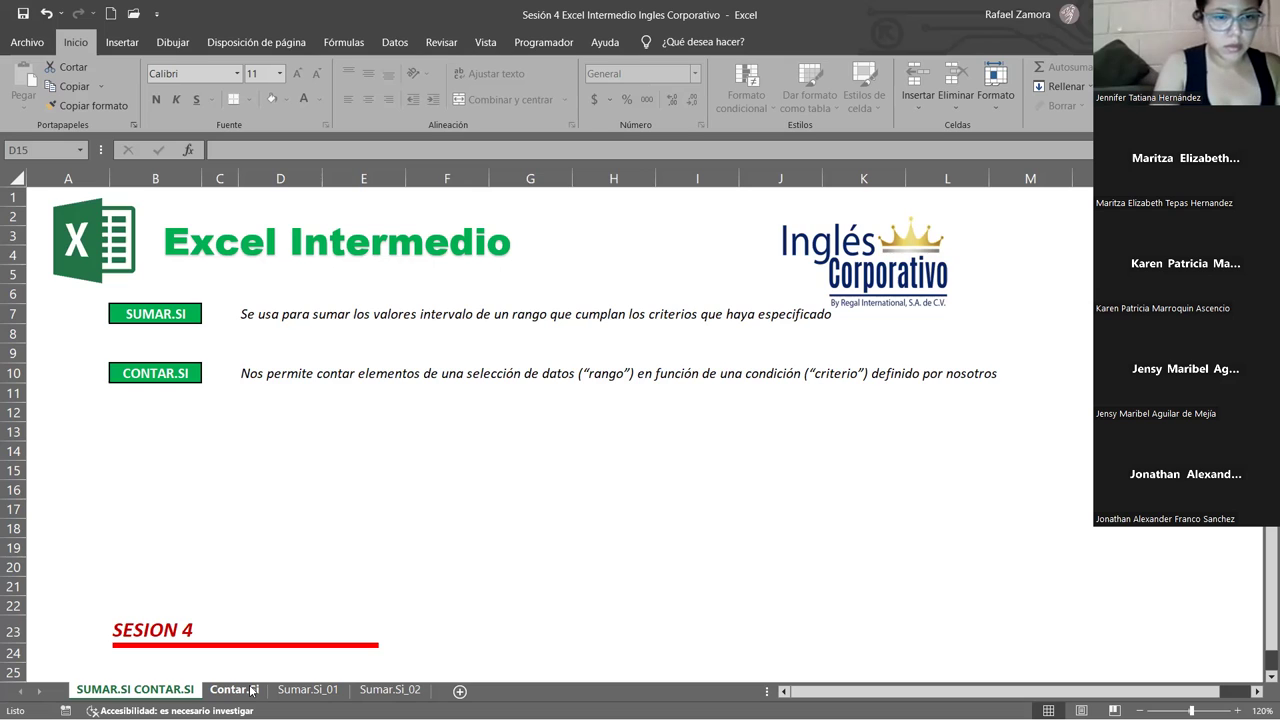
# - Open the Contar.Si sheet and select the Producto criterion cell H4
pyautogui.click(250, 689)
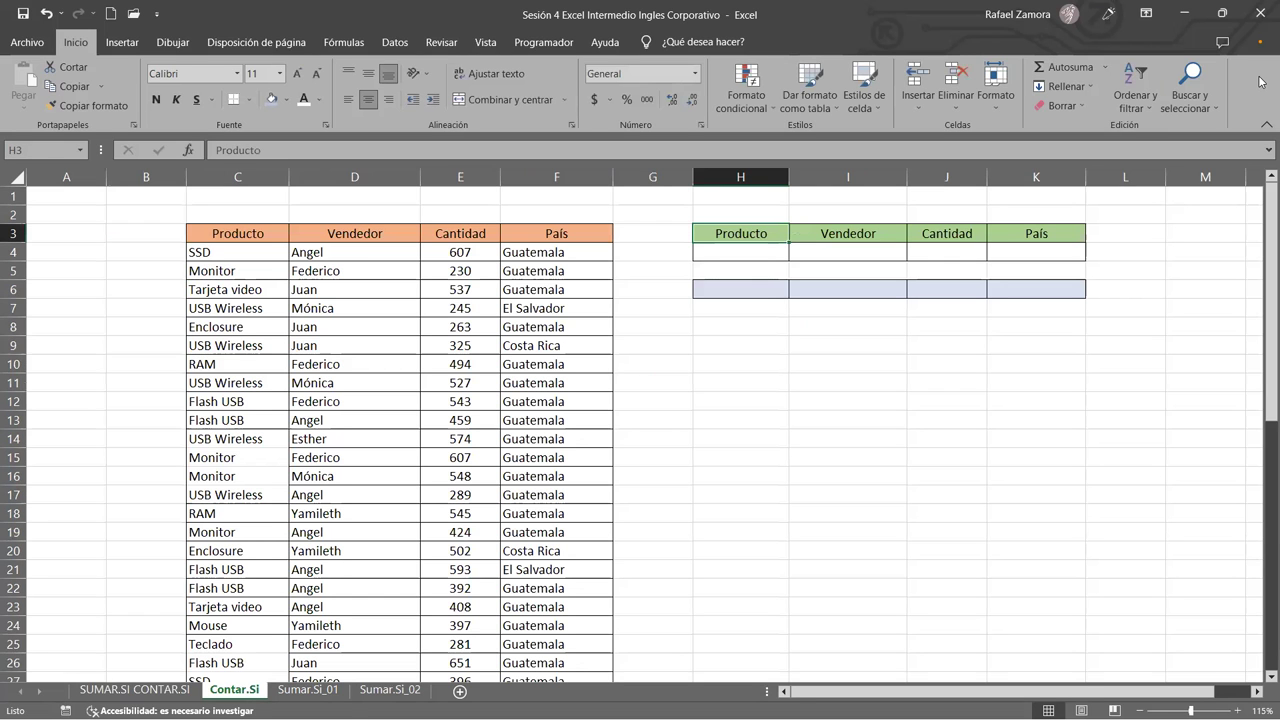
pyautogui.click(776, 398)
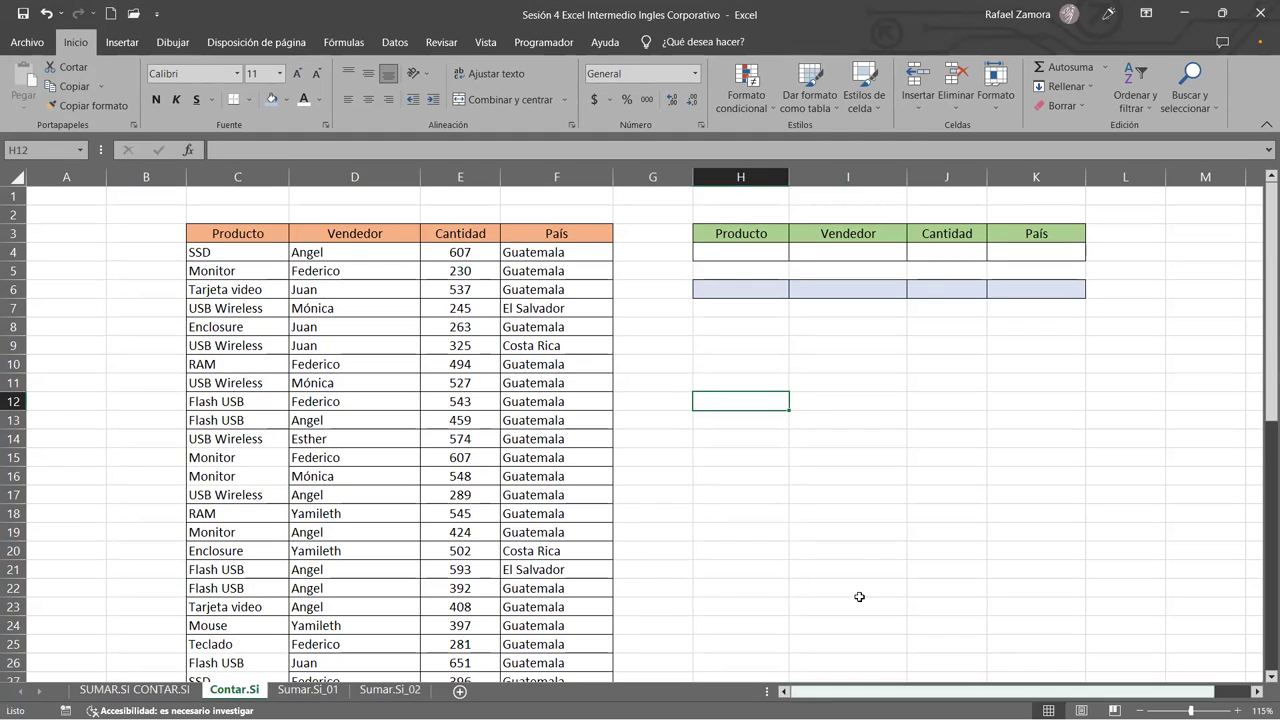
pyautogui.click(889, 441)
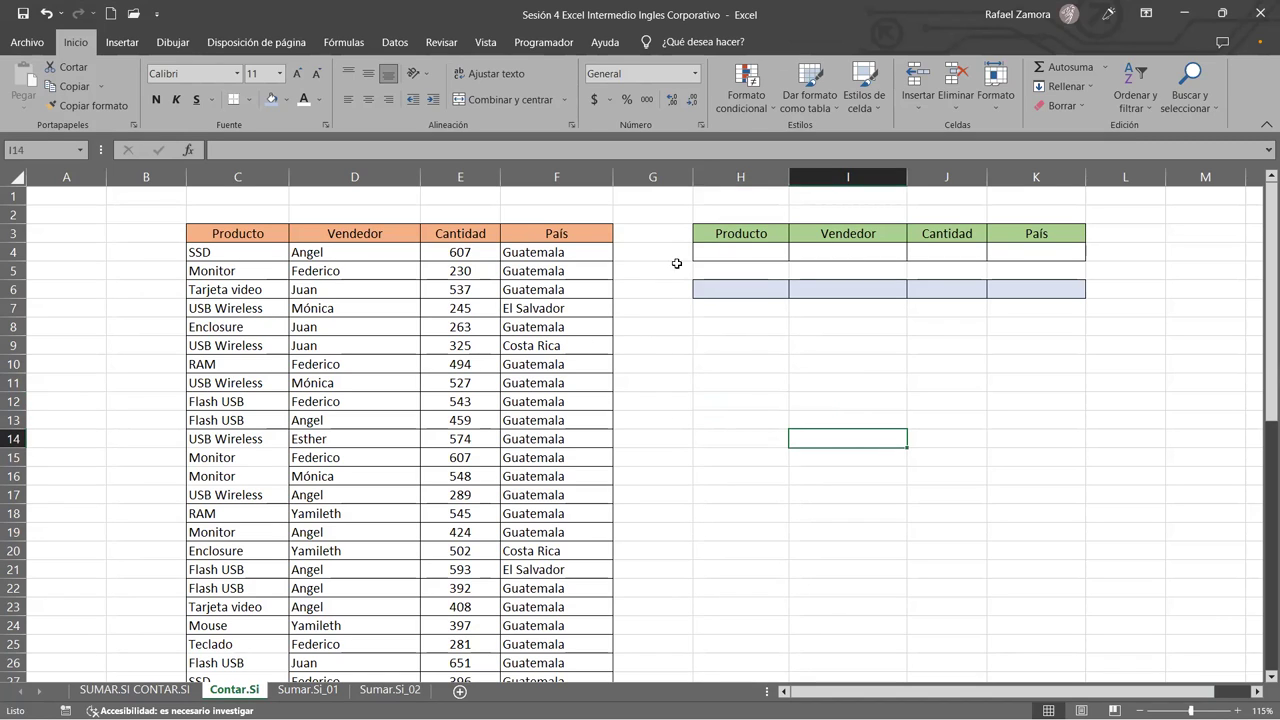
pyautogui.click(746, 250)
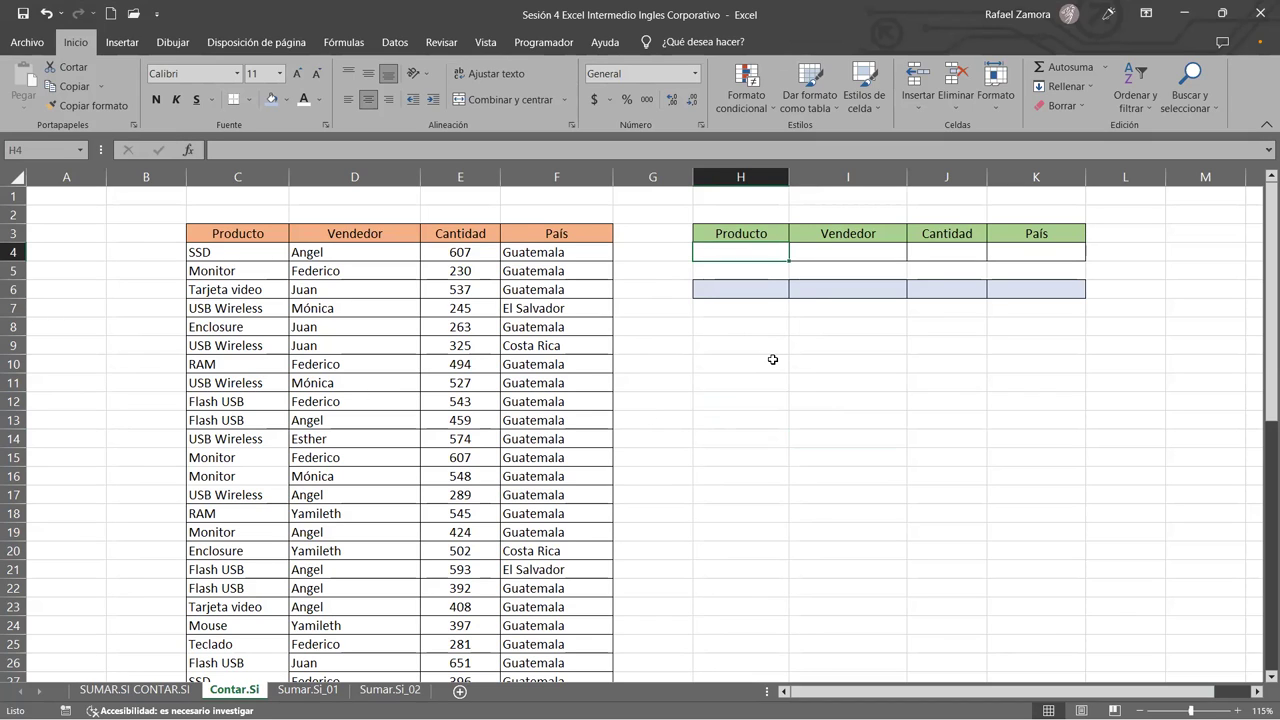
# - Enter SSD in H4 and count it in H6 with =CONTAR.SI(C4:C53,H4), returning 6
pyautogui.write('SSD')
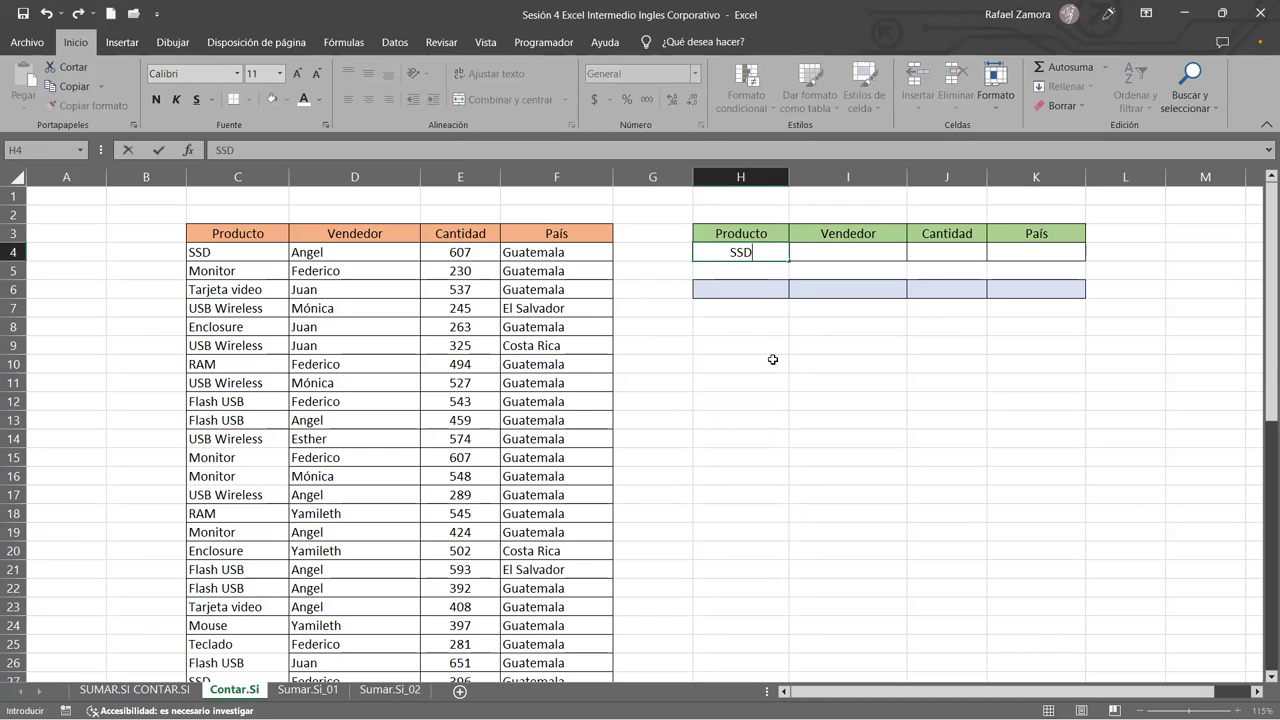
pyautogui.press('Return')
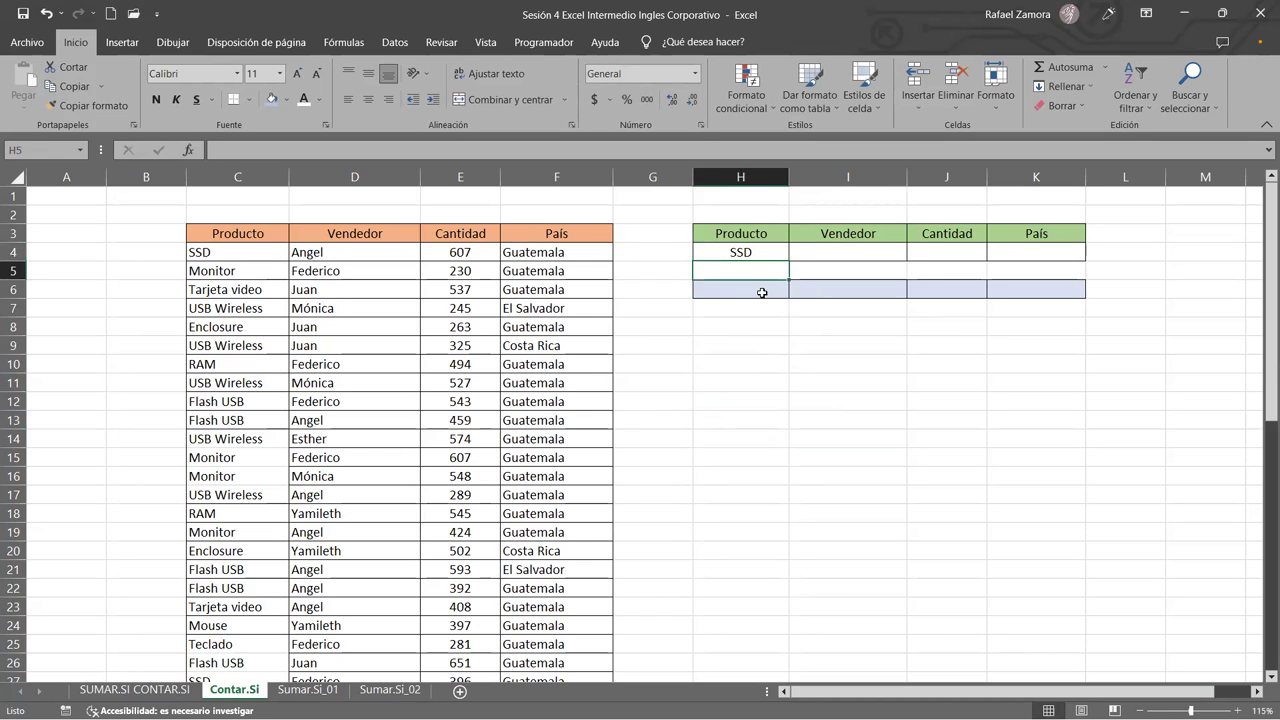
pyautogui.click(758, 292)
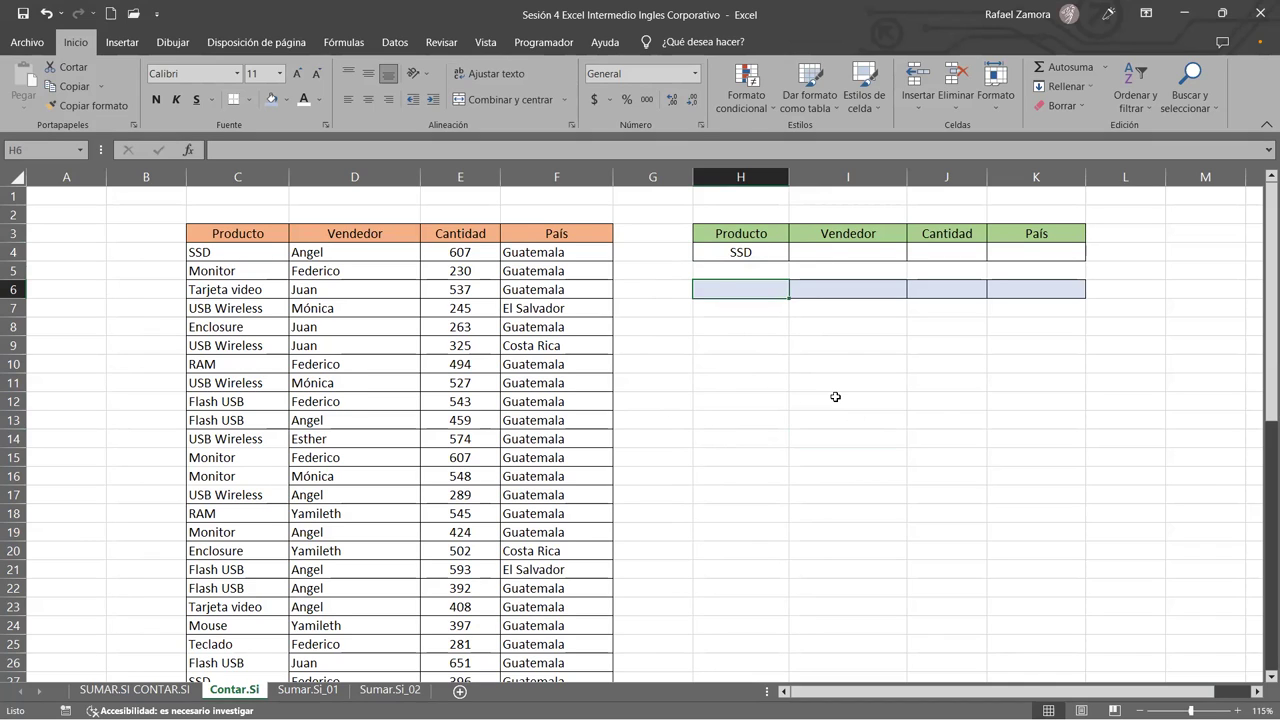
pyautogui.write('=')
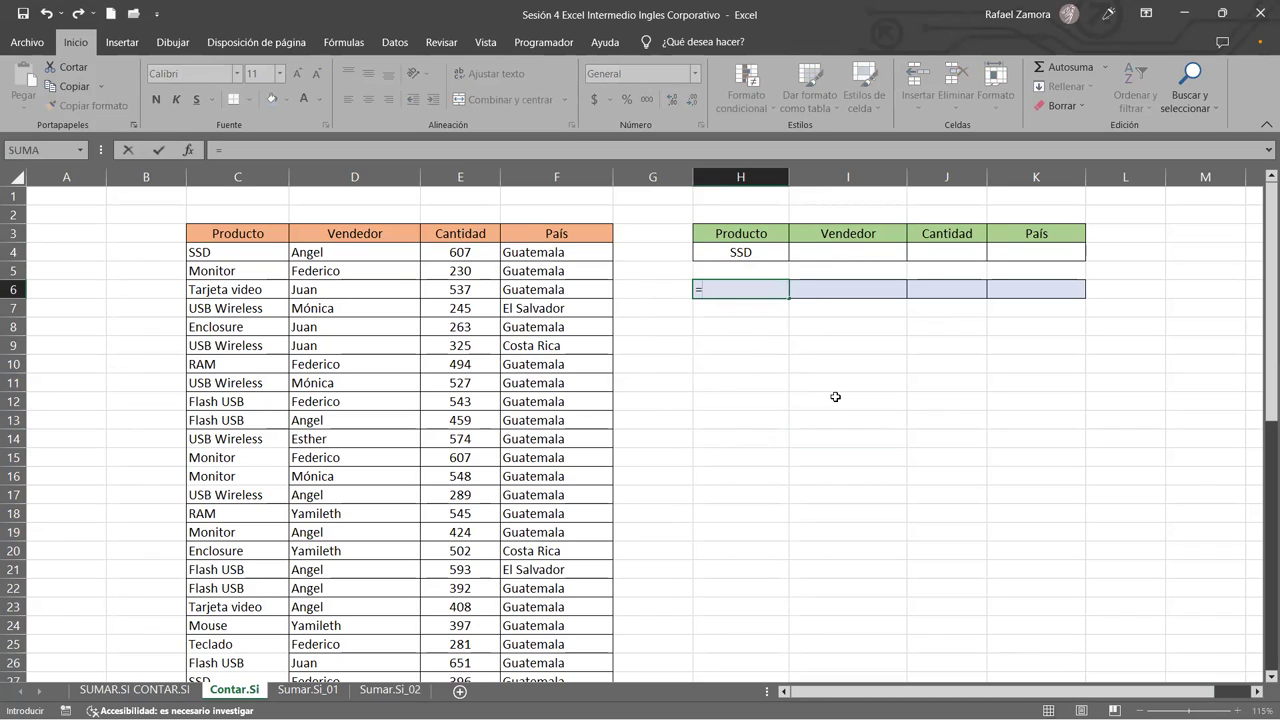
pyautogui.write('contar')
pyautogui.press('Down')
pyautogui.press('Down')
pyautogui.press('Tab')
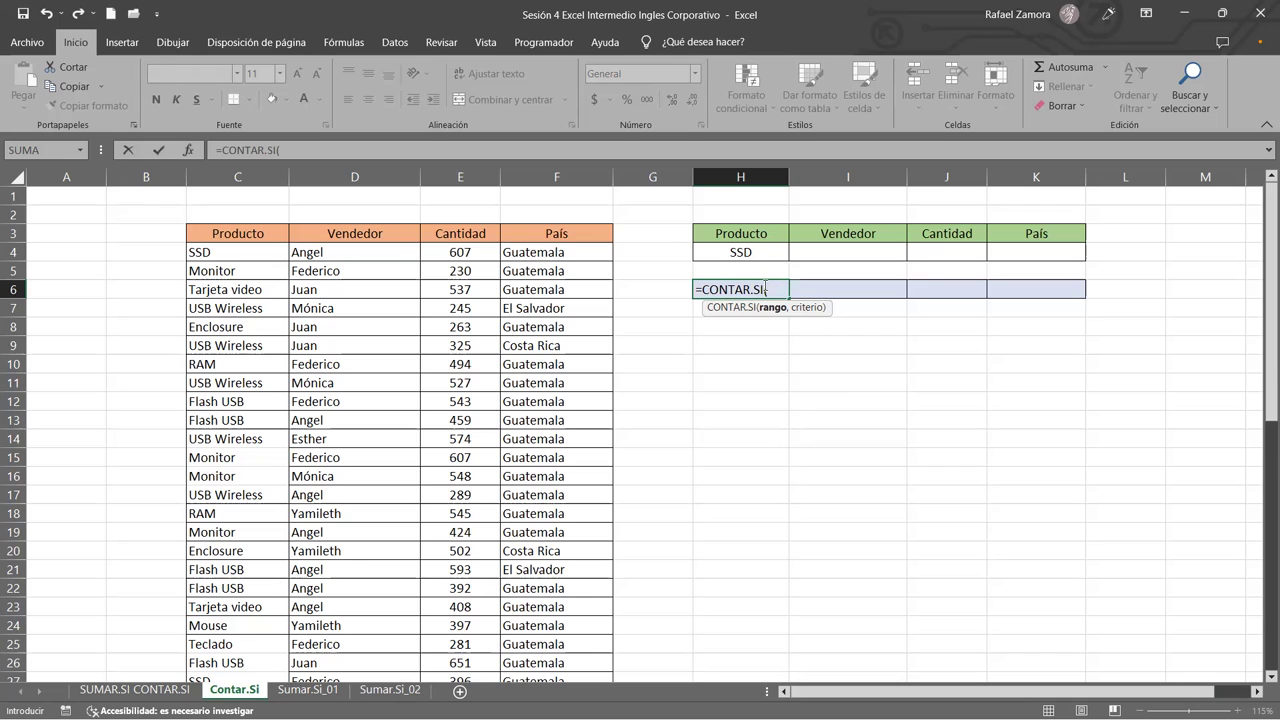
pyautogui.click(247, 251)
pyautogui.moveTo(247, 248); pyautogui.dragTo(590, 275)
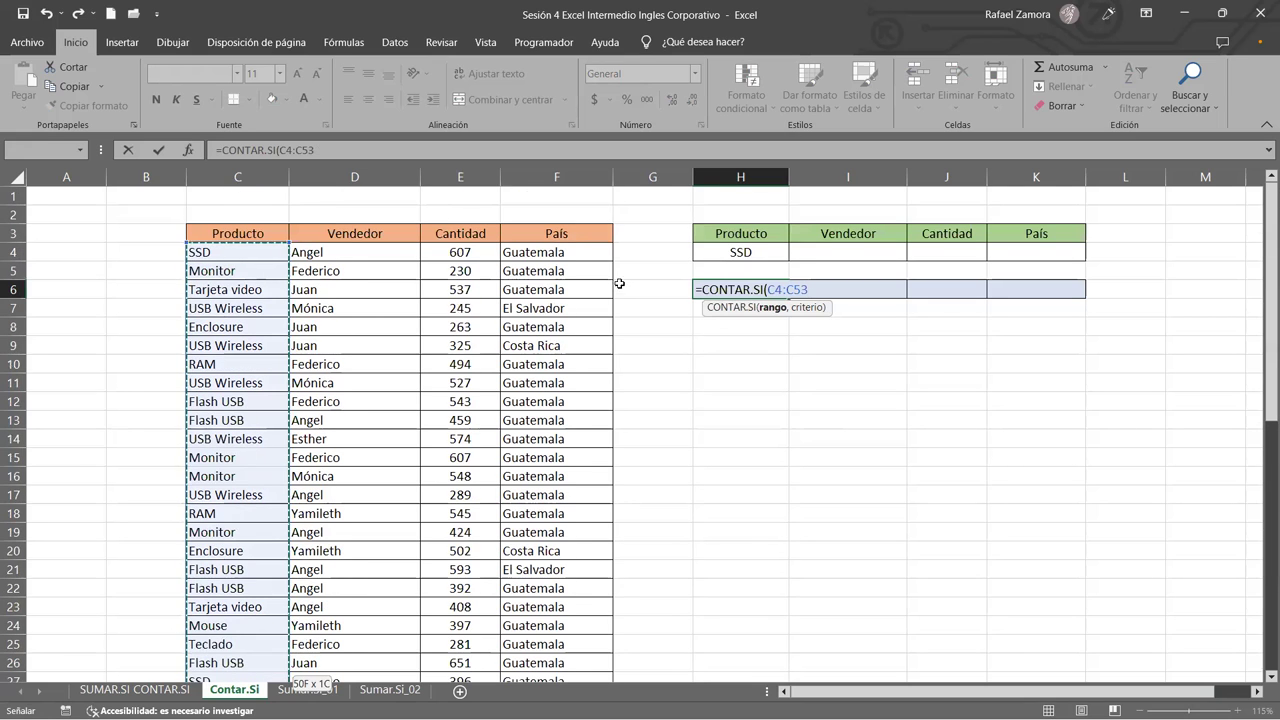
pyautogui.write(',')
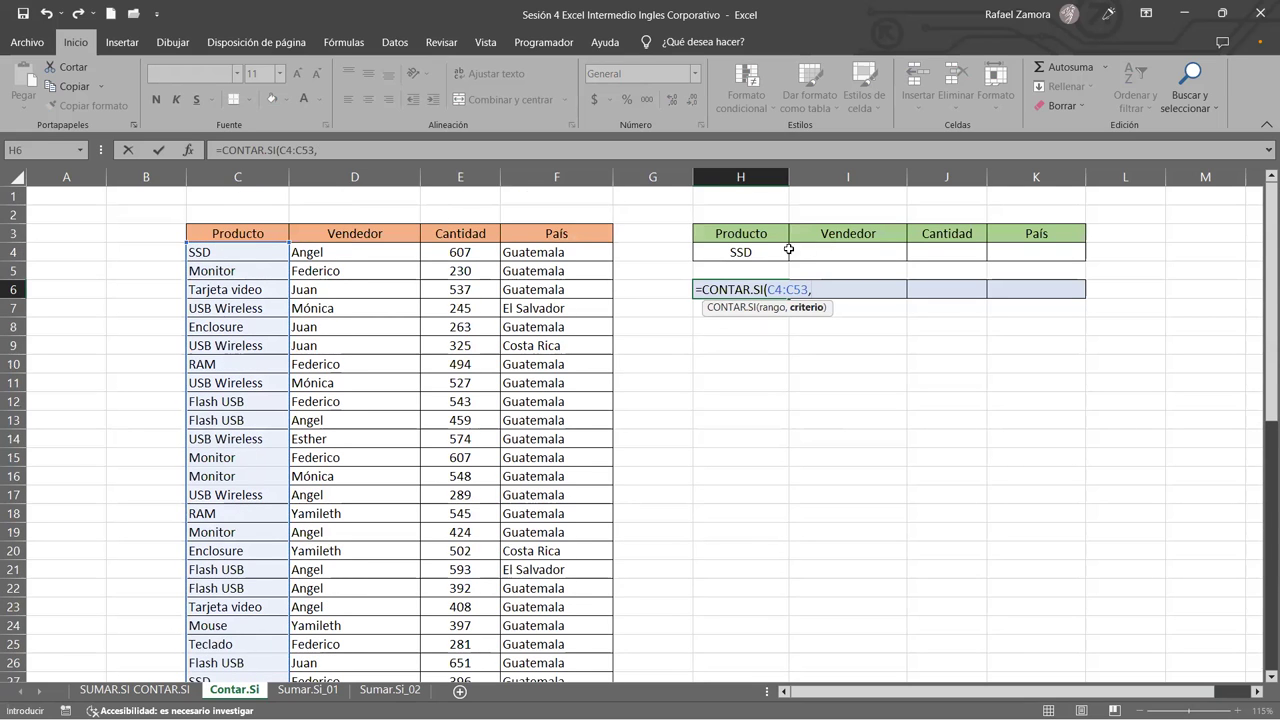
pyautogui.click(763, 251)
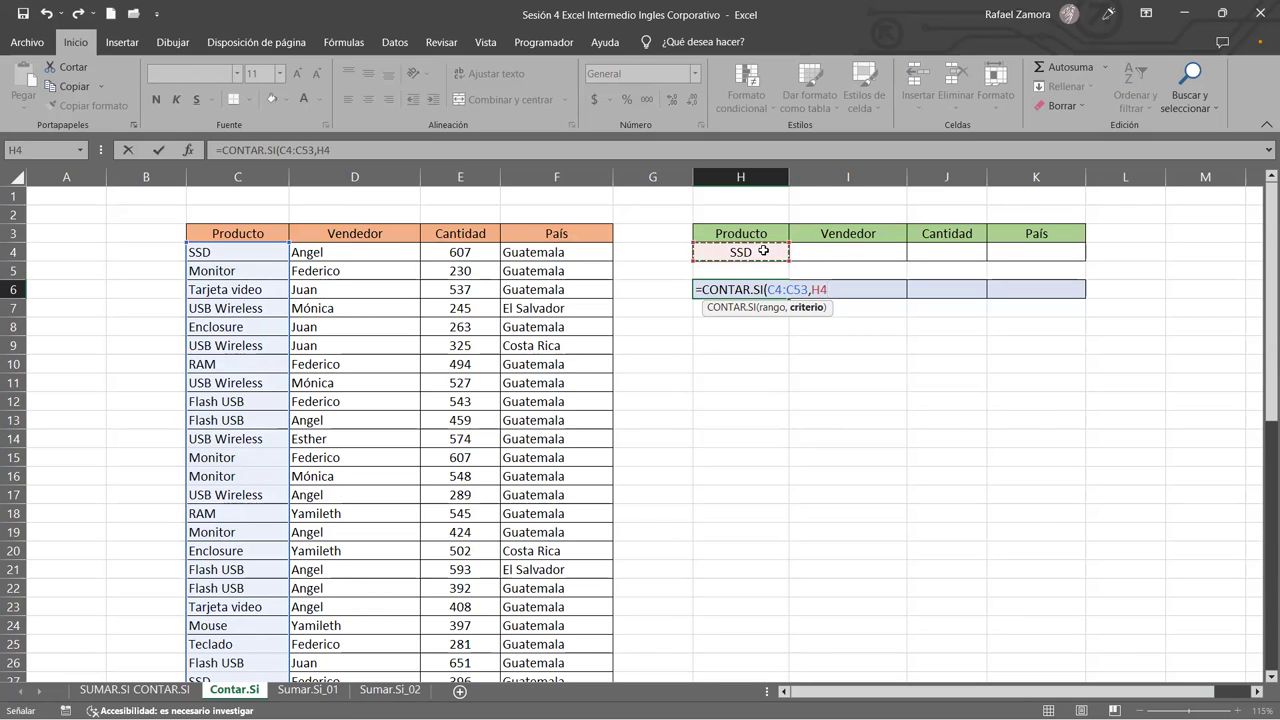
pyautogui.write(')')
pyautogui.press('Return')
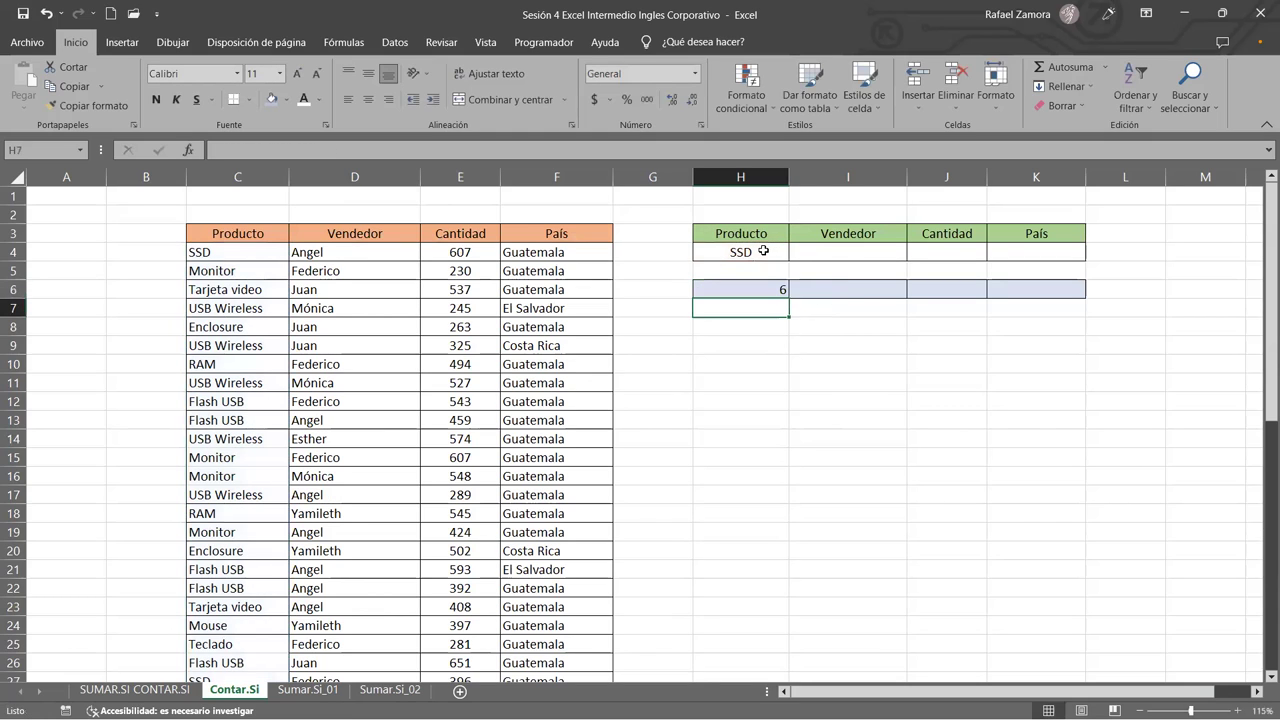
# - Centre the count results across the blue results row H6:K6
pyautogui.moveTo(766, 286); pyautogui.dragTo(1028, 284)
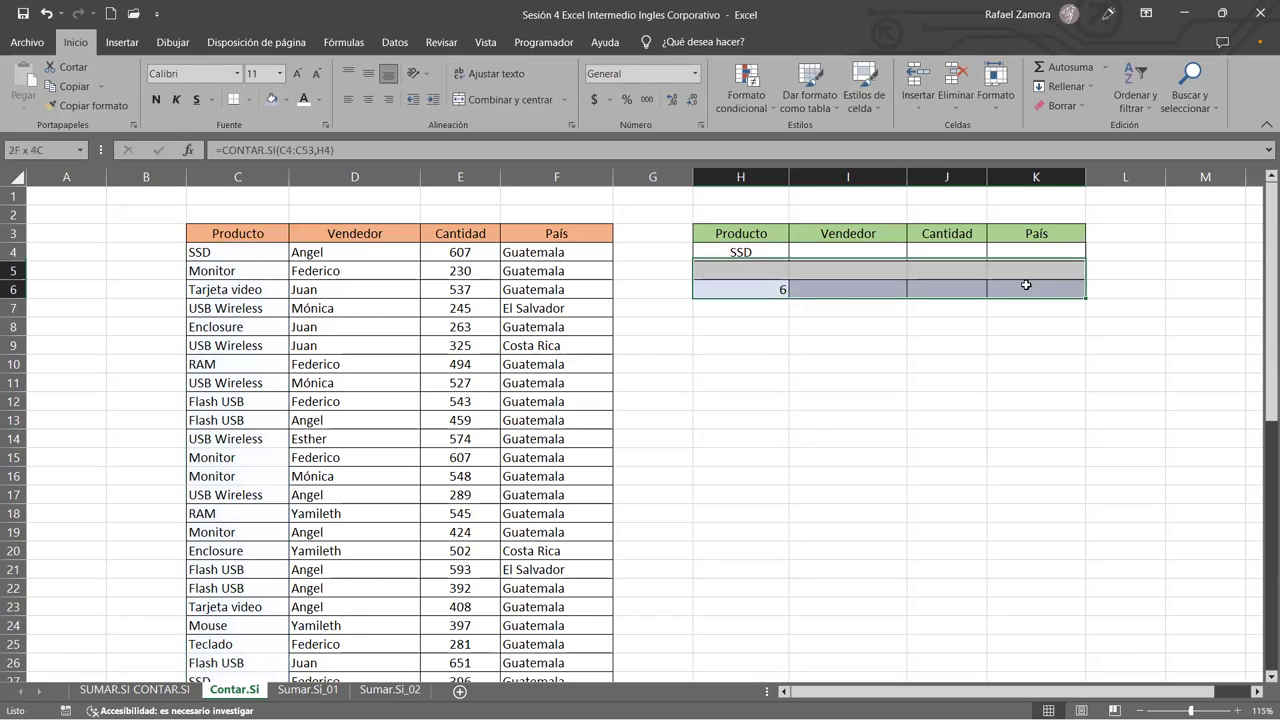
pyautogui.click(368, 99)
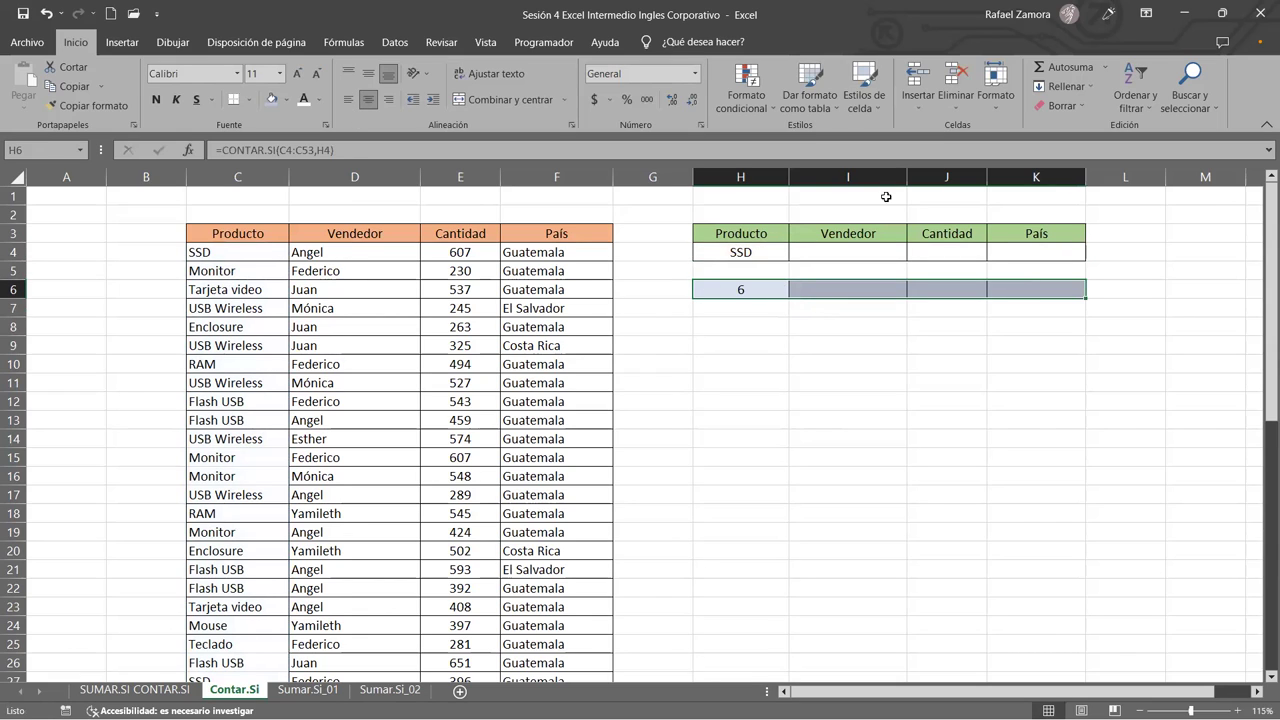
pyautogui.click(777, 348)
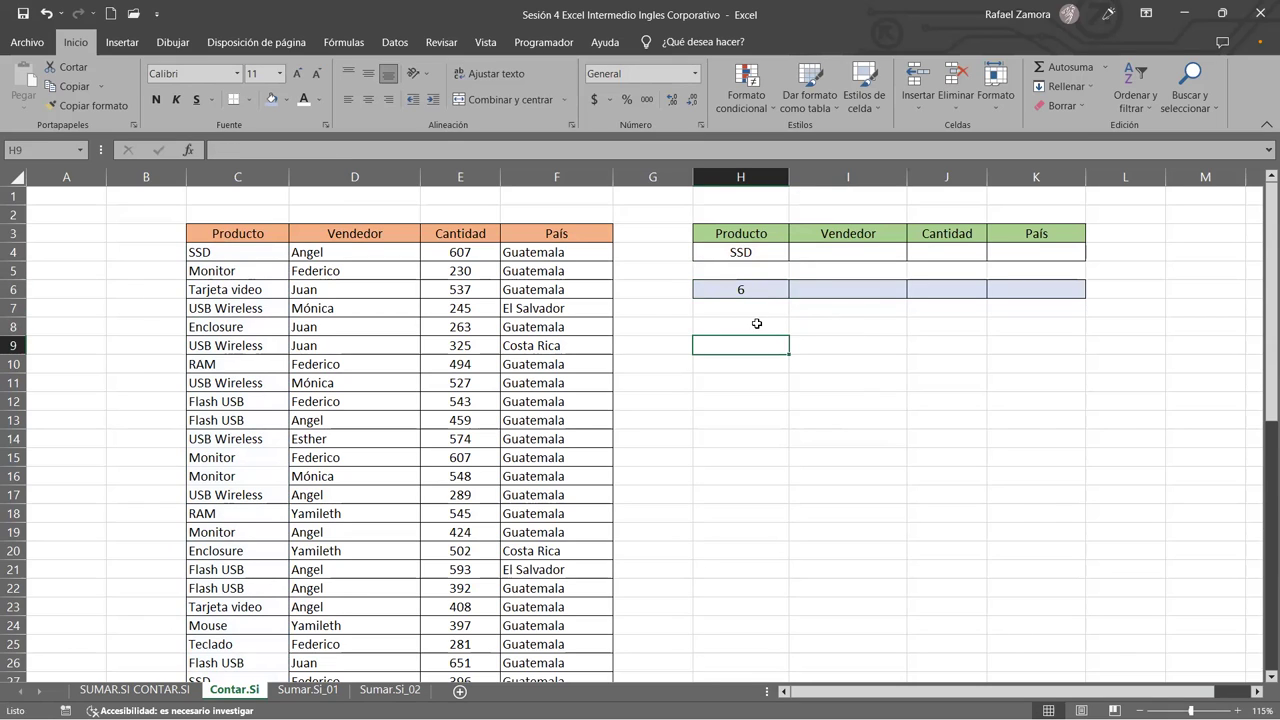
pyautogui.click(862, 252)
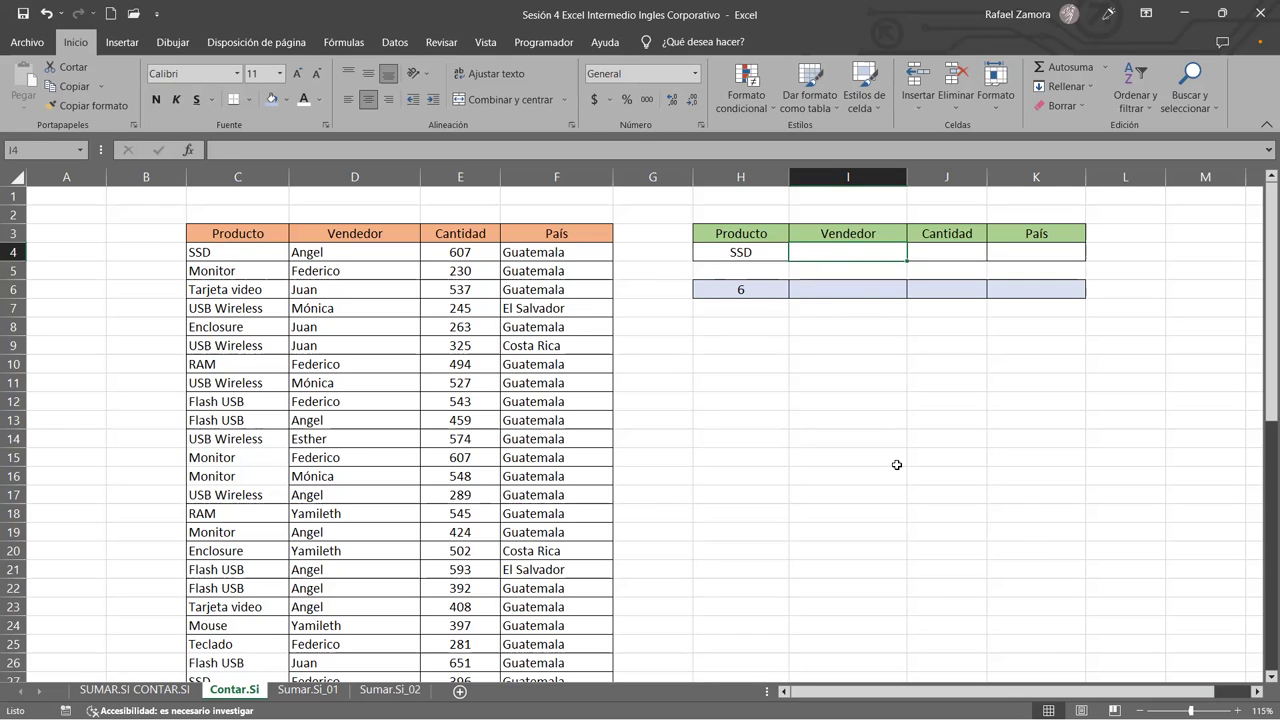
# - Enter Mónica as the Vendedor criterion in I4
pyautogui.write('Mónica')
pyautogui.press('Return')
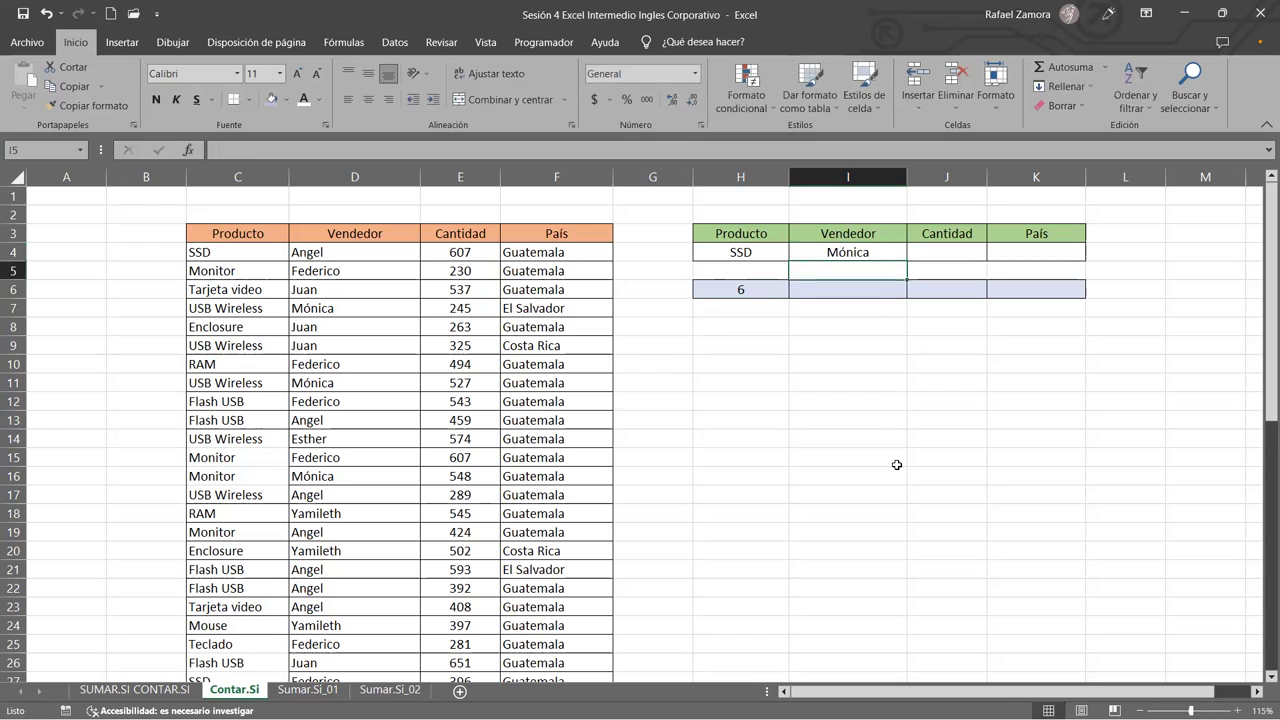
pyautogui.press('Return')
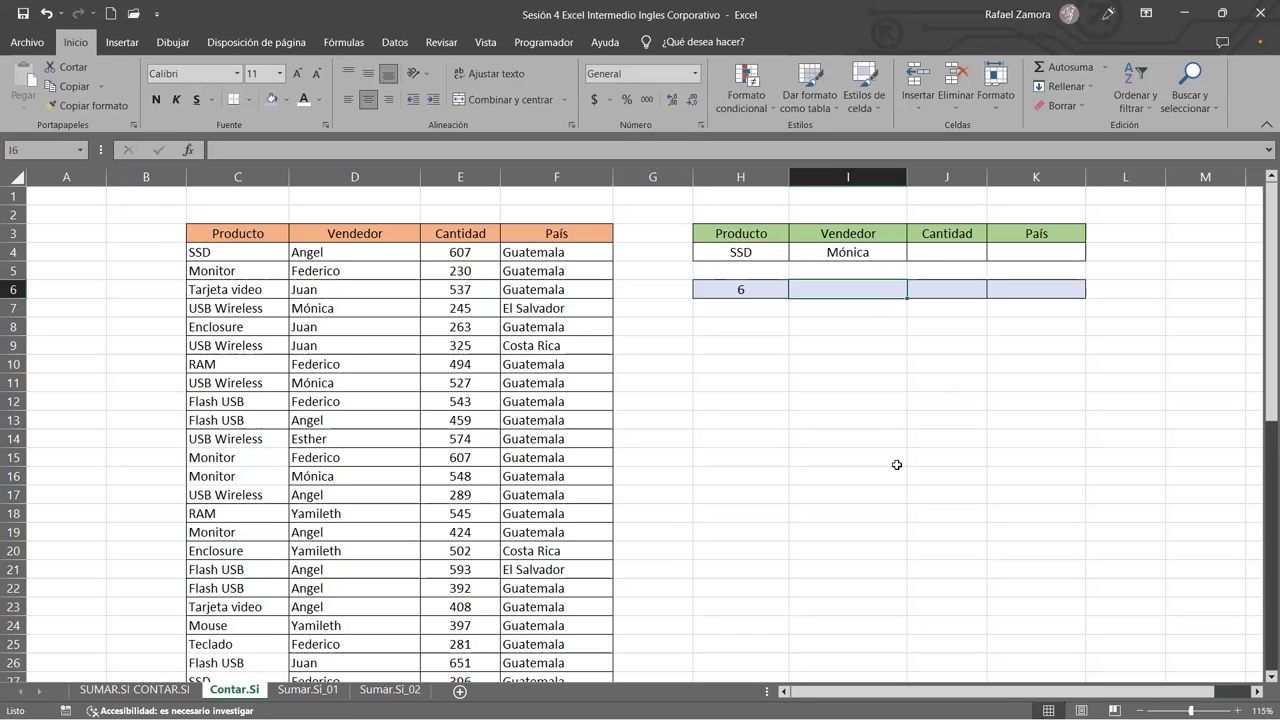
# - In I6, enter =CONTAR.SI(D4:D53,I4) to count Mónica's sales, returning 10
pyautogui.write('=')
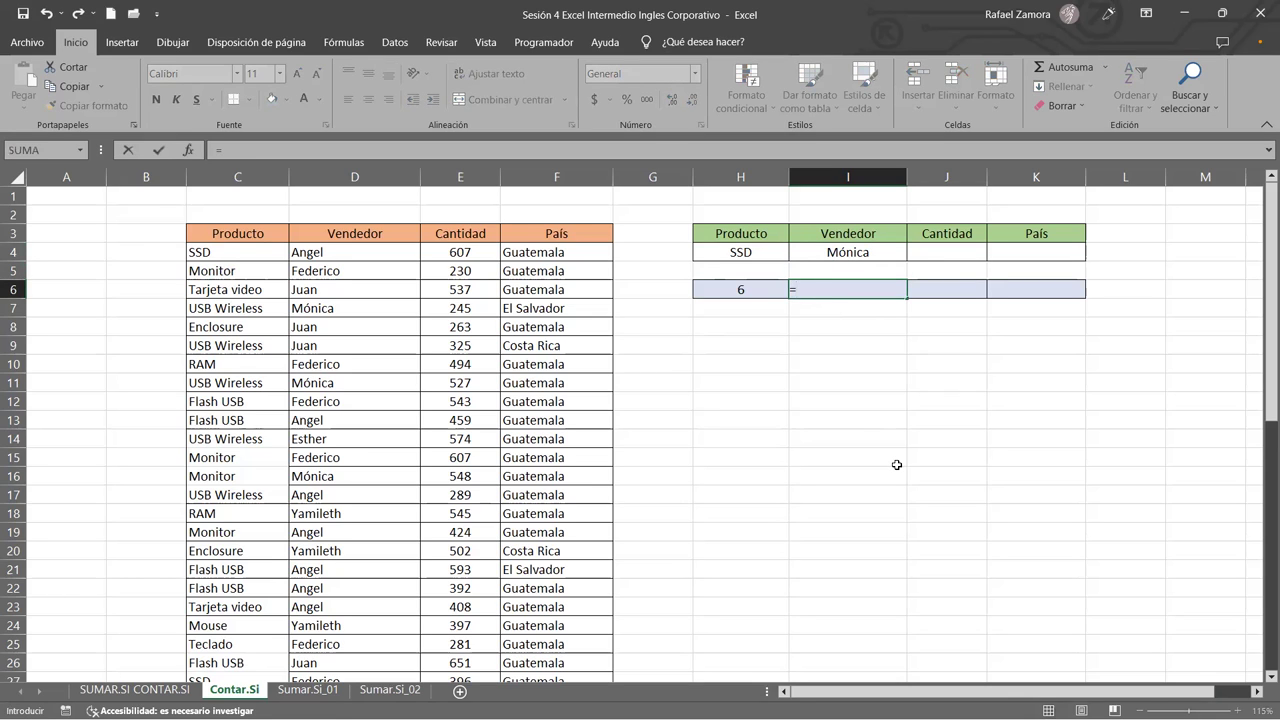
pyautogui.write('conta')
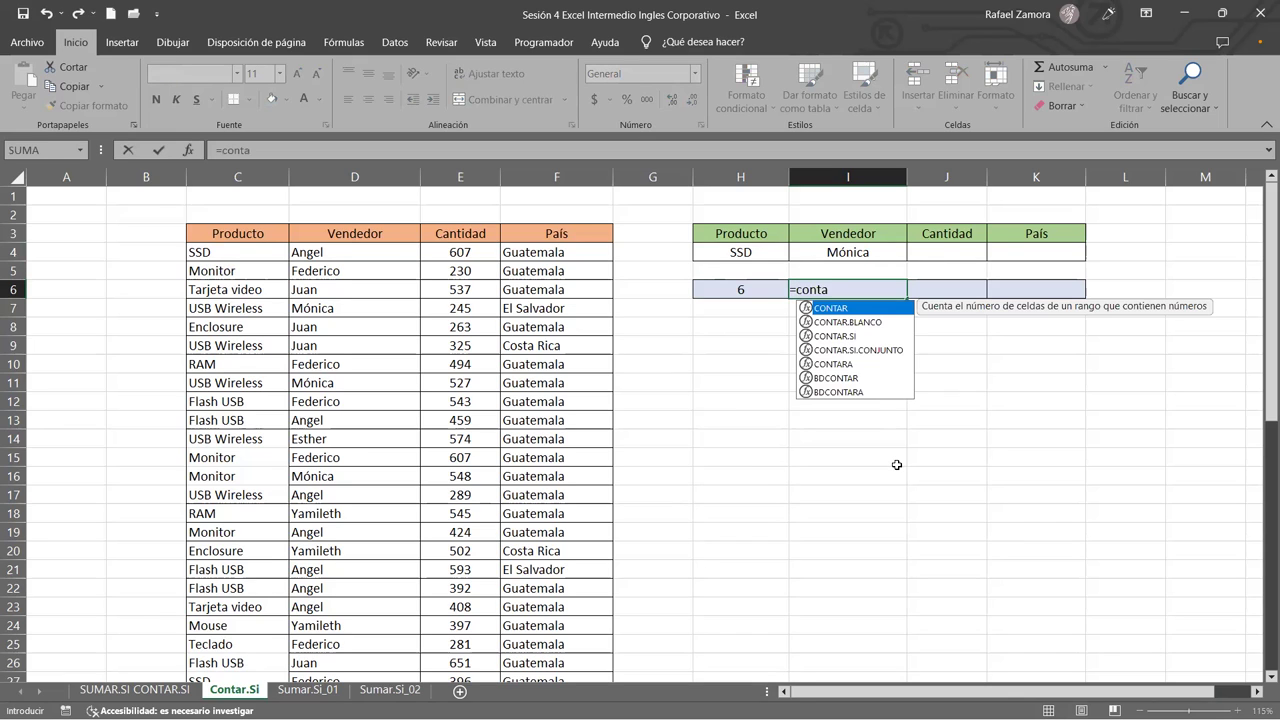
pyautogui.press('Down')
pyautogui.press('Down')
pyautogui.press('Tab')
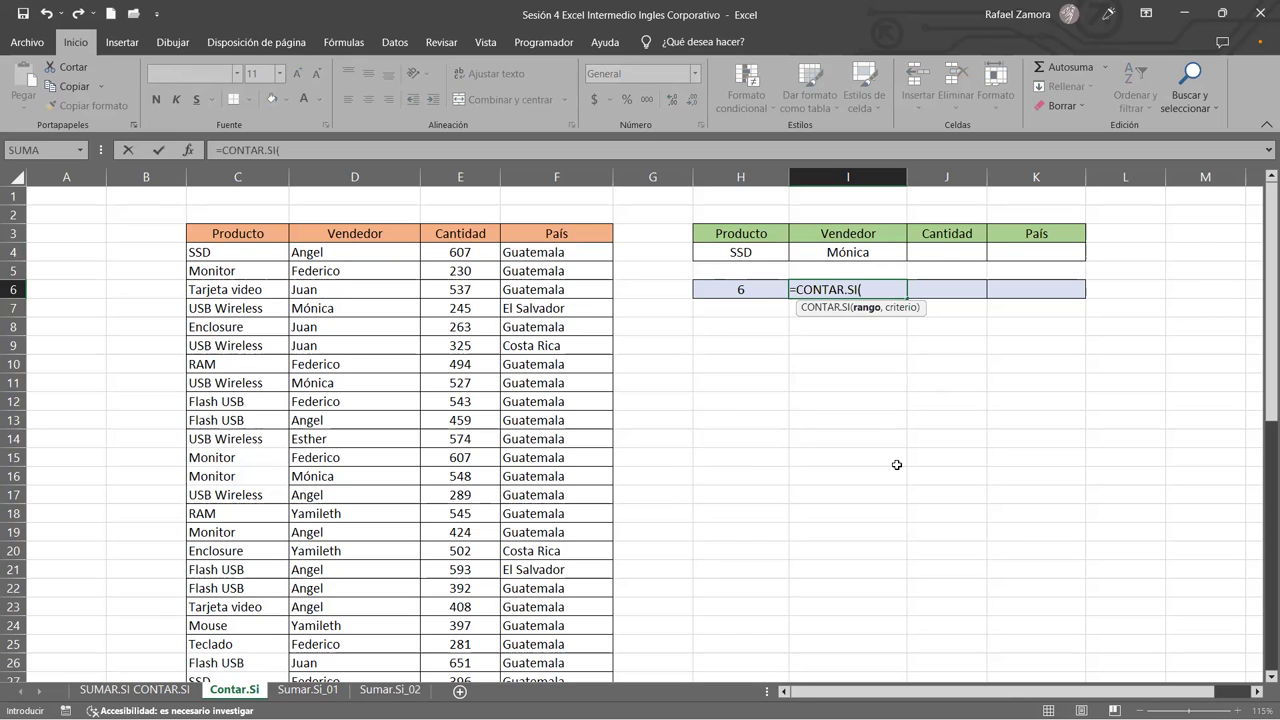
pyautogui.click(355, 257)
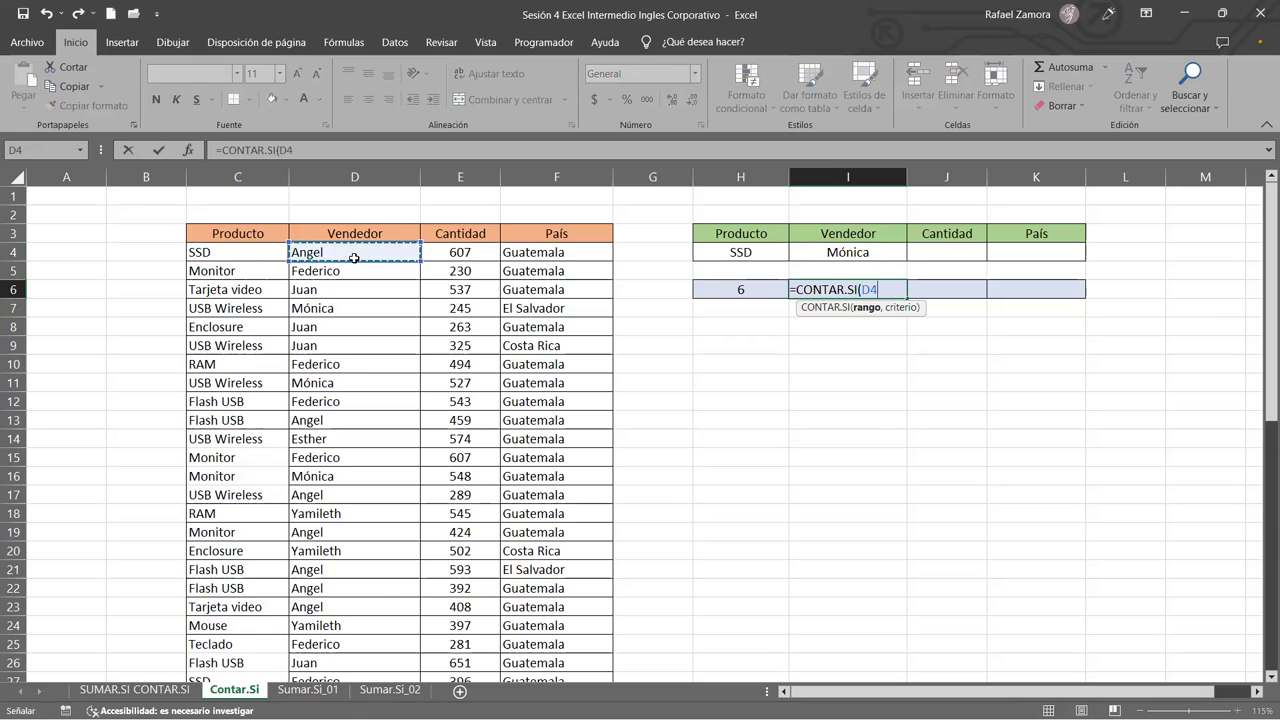
pyautogui.hotkey('ctrl', 'shift', 'Down')
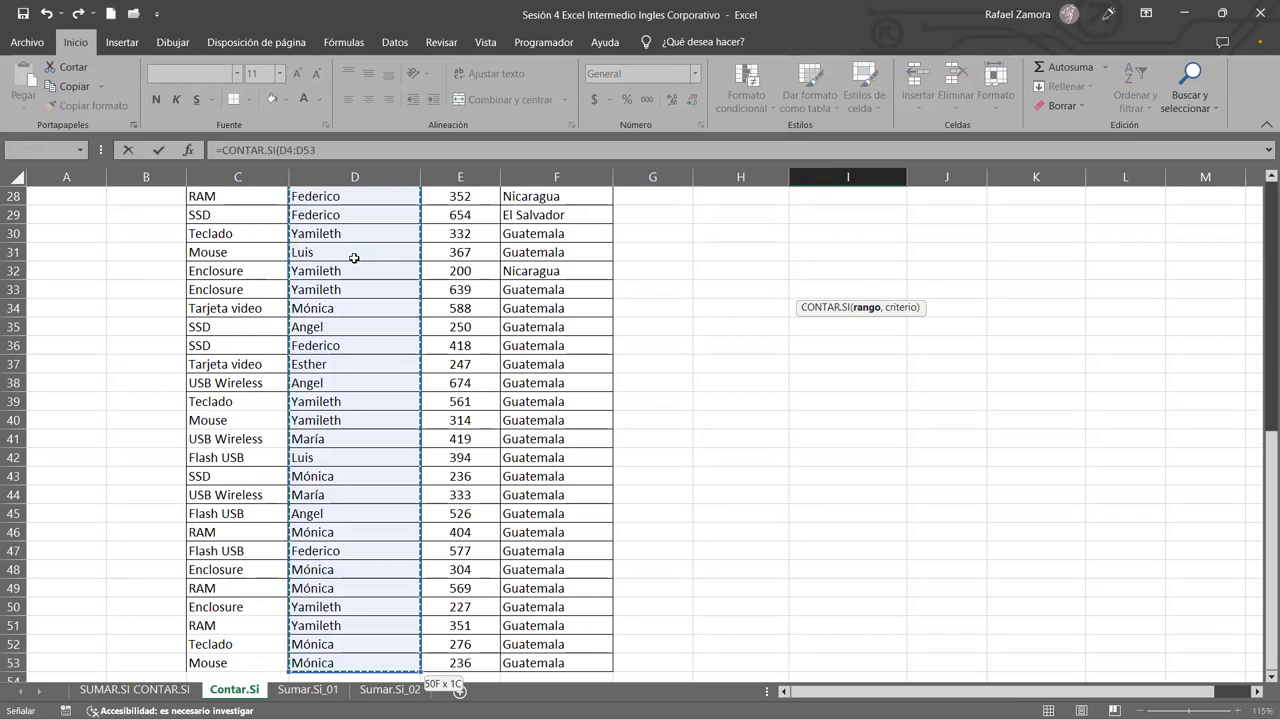
pyautogui.write(',')
pyautogui.scroll(3, 354, 258)
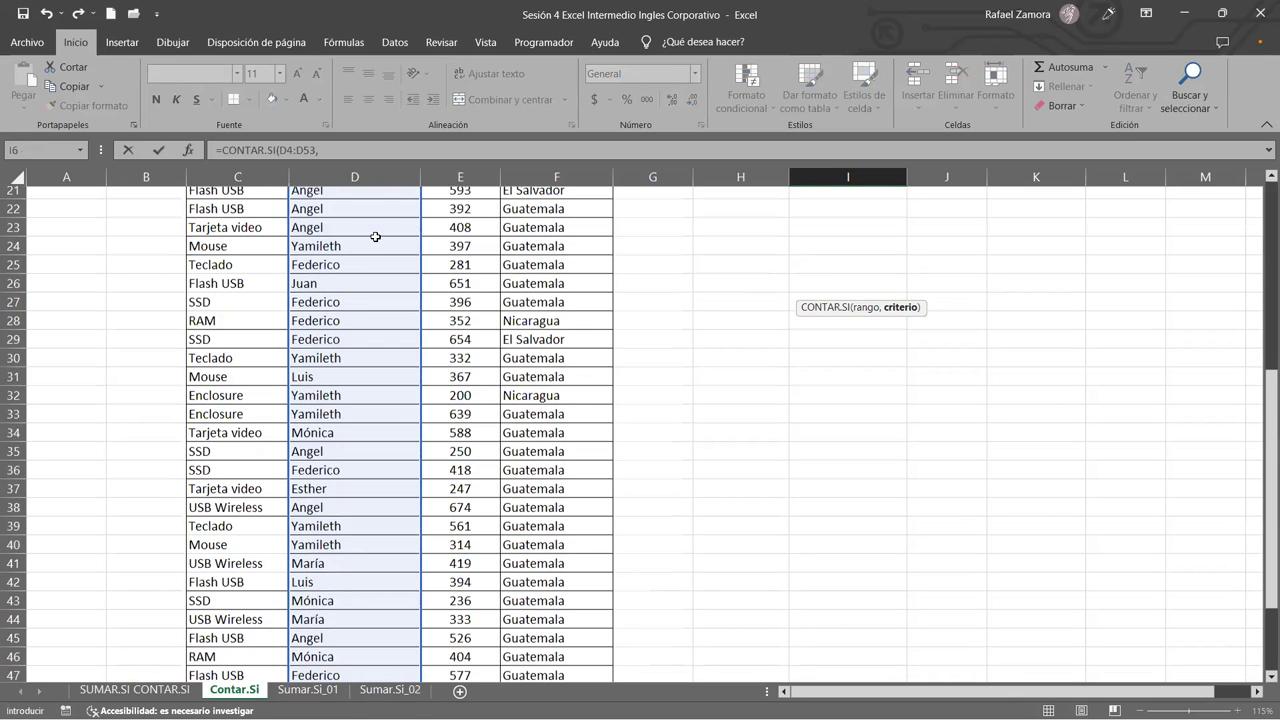
pyautogui.scroll(7, 375, 237)
pyautogui.click(877, 249)
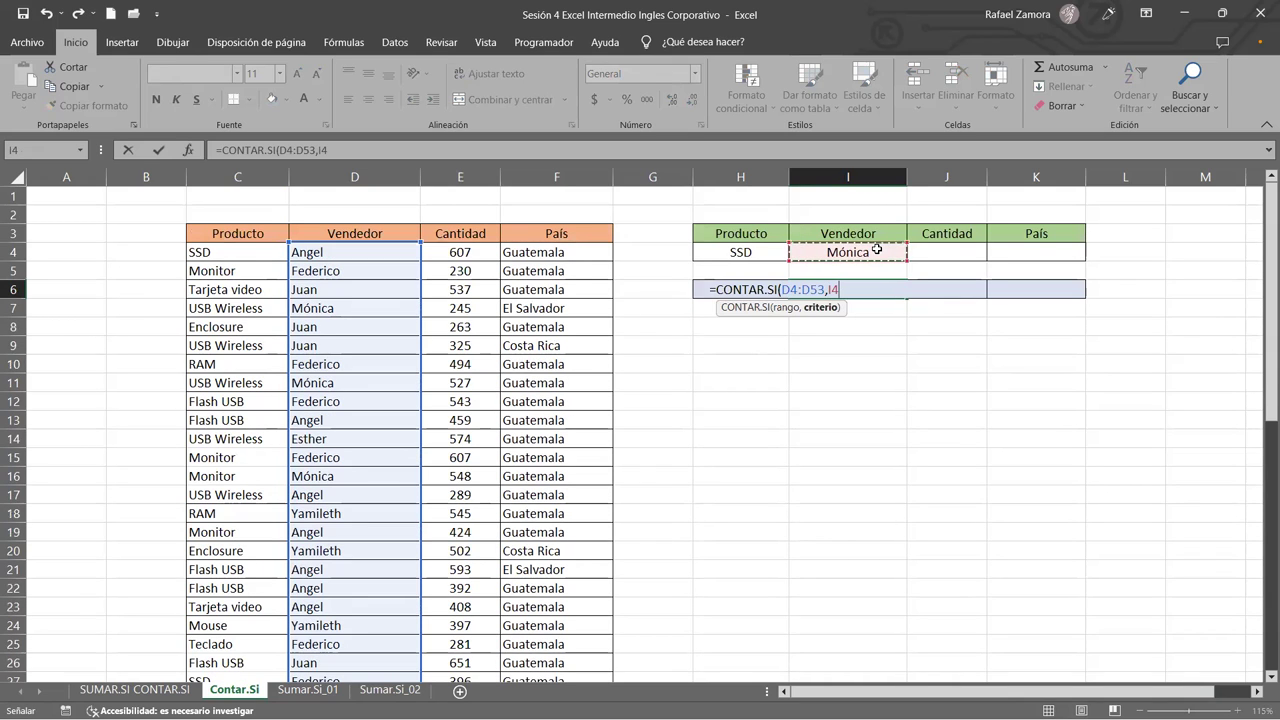
pyautogui.press('Return')
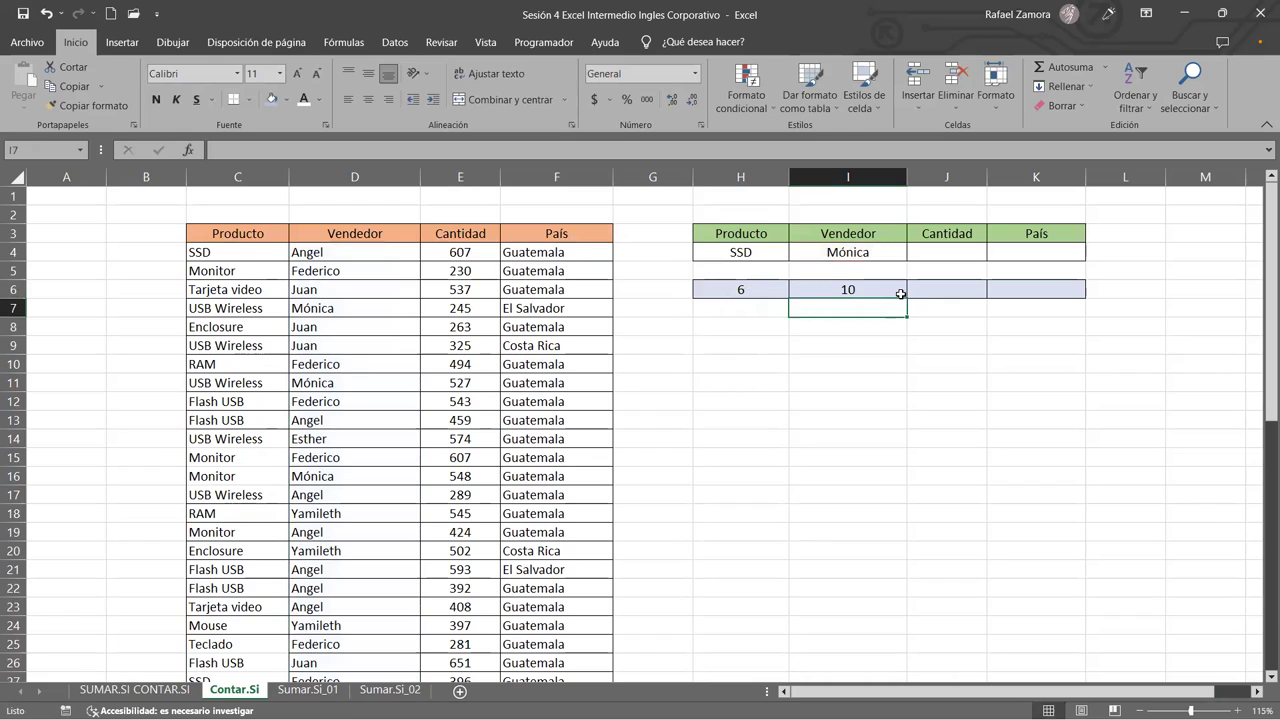
# - Review the product and seller count formulas in H6 and I6
pyautogui.click(753, 292)
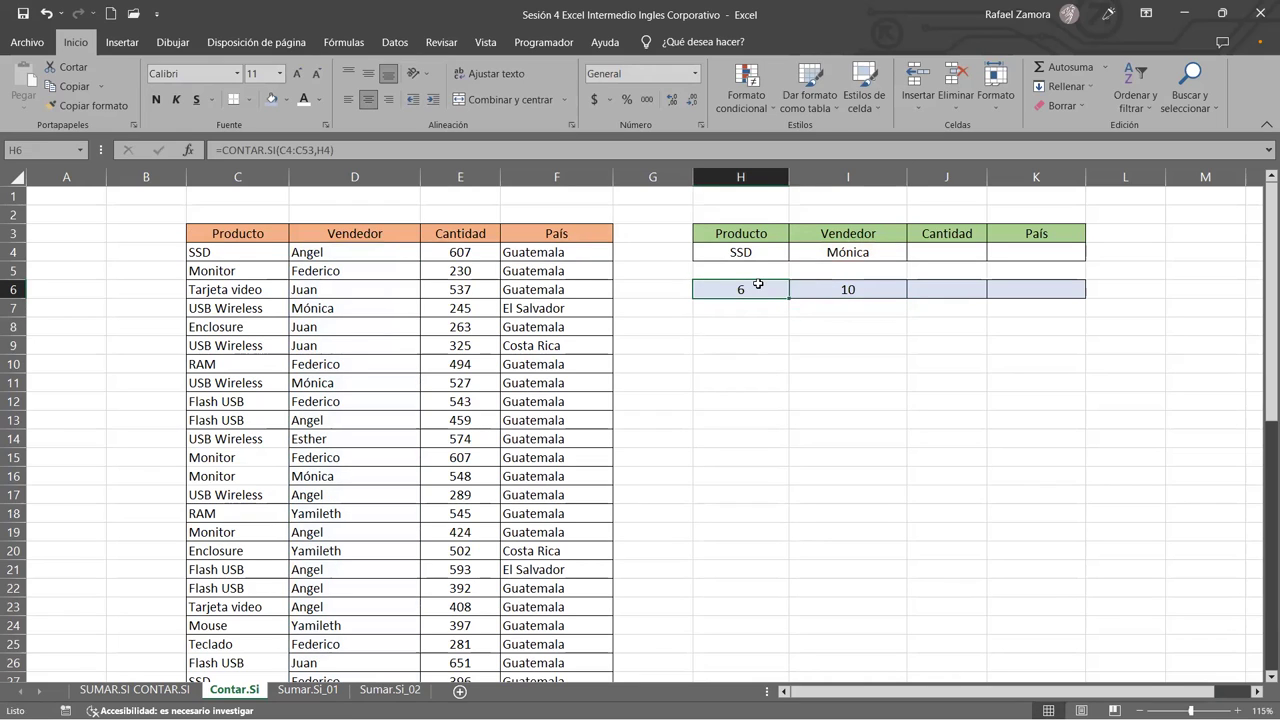
pyautogui.click(832, 290)
pyautogui.click(958, 253)
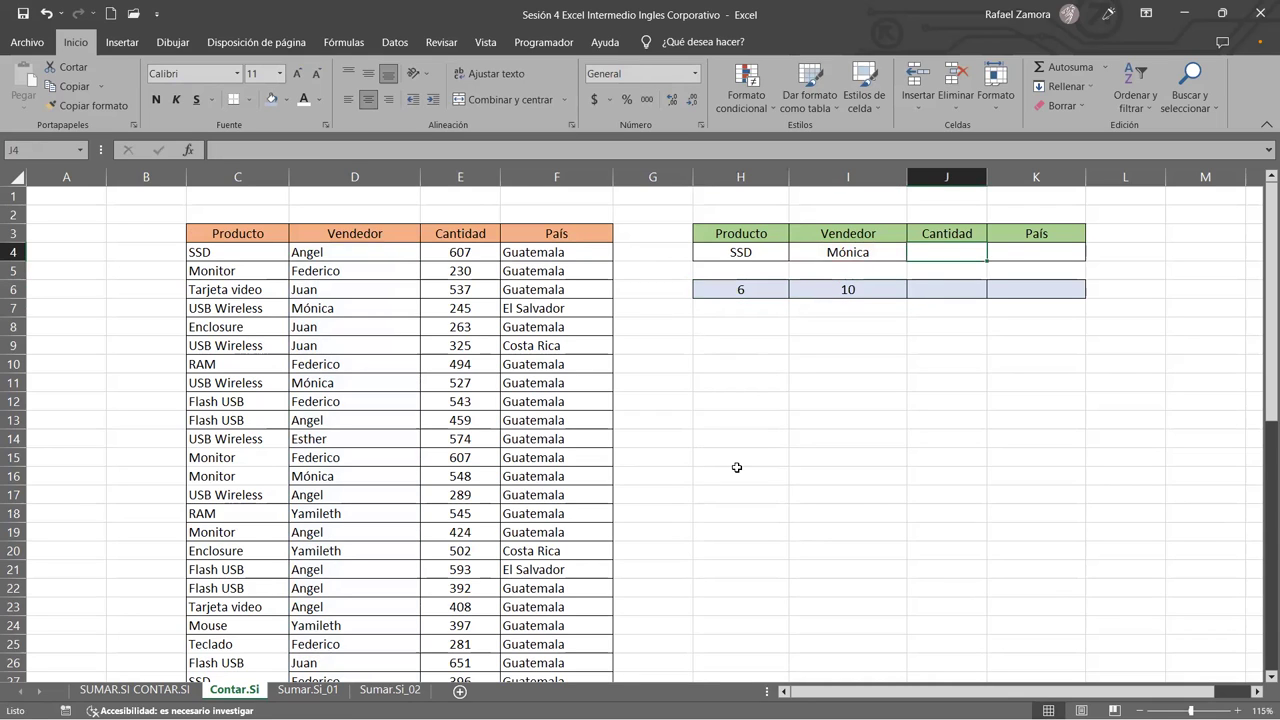
# - Enter El Salvador as the País criterion in K4
pyautogui.click(1046, 252)
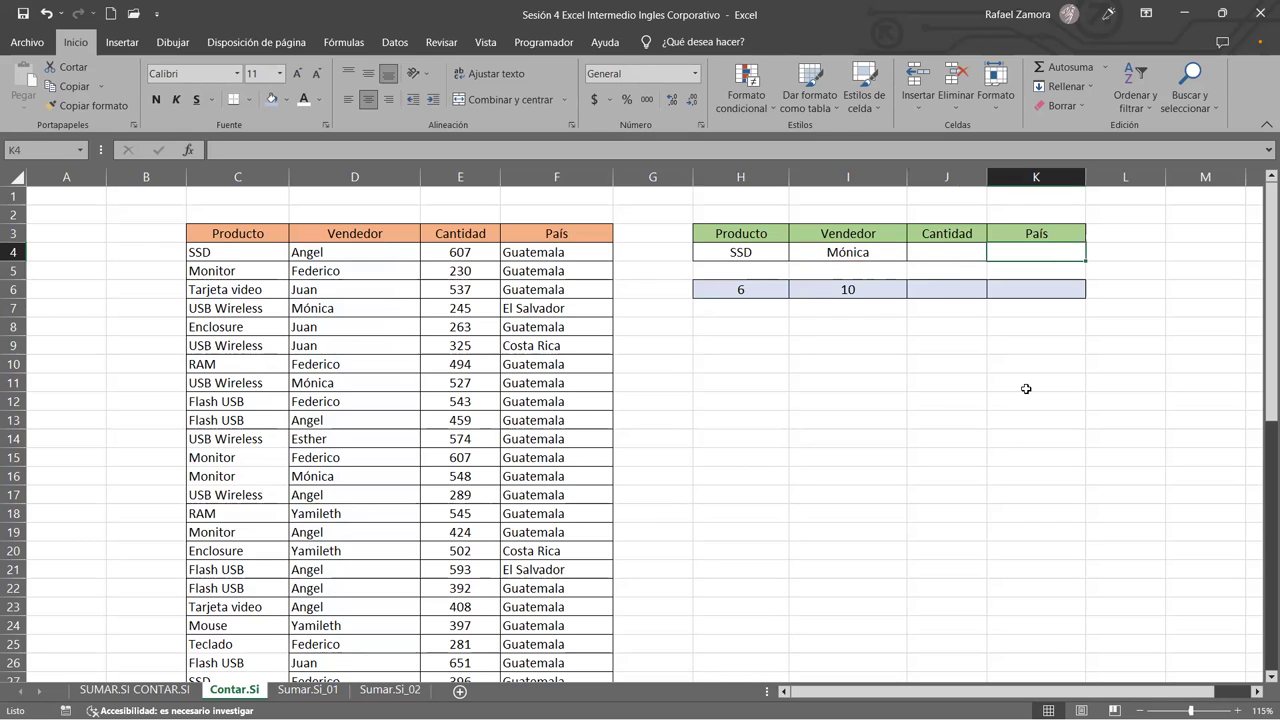
pyautogui.write('El Salvador')
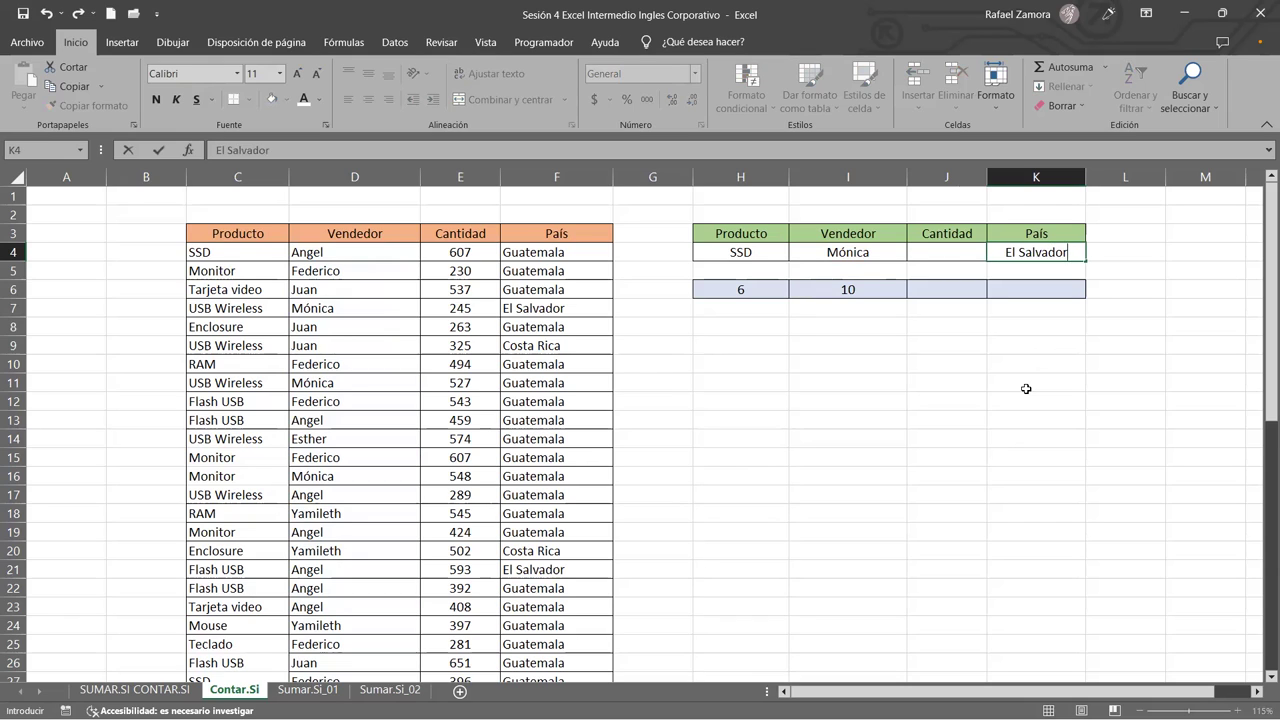
pyautogui.press('Return')
pyautogui.press('Return')
# - In K6, enter =CONTAR.SI(F4:F53,K4) to count El Salvador sales, returning 3
pyautogui.write('=')
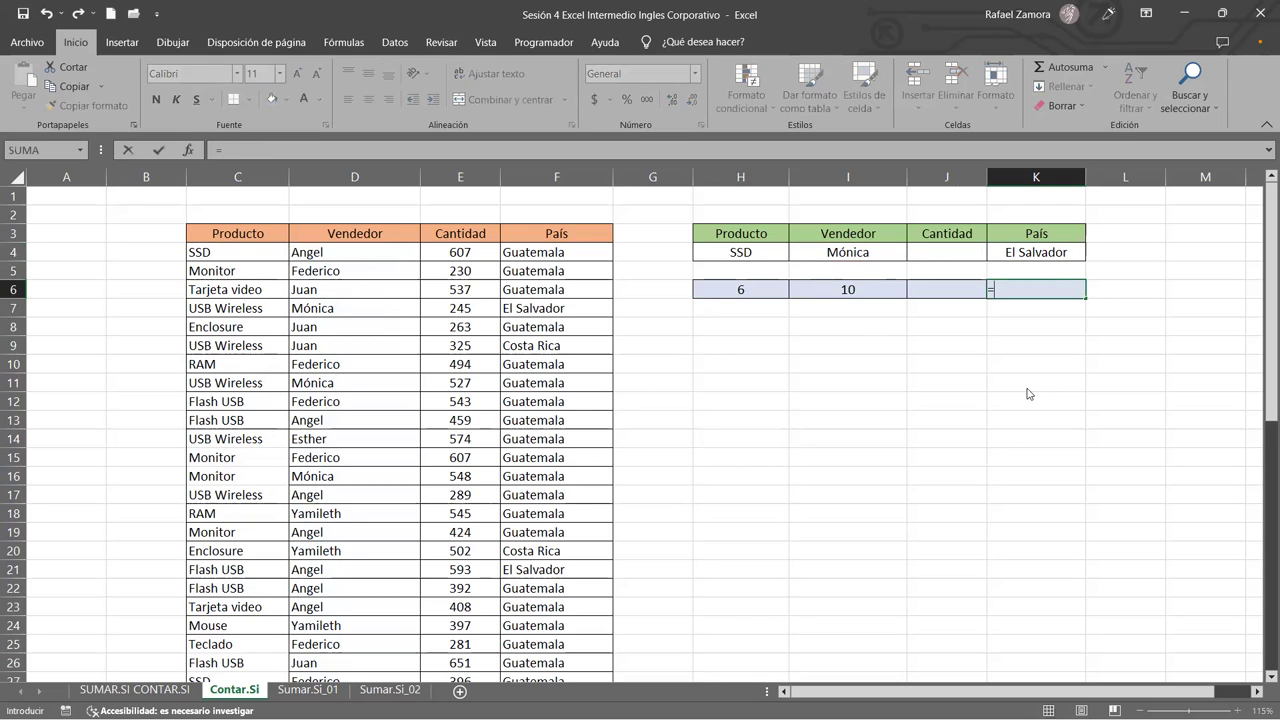
pyautogui.write('contg')
pyautogui.press('BackSpace')
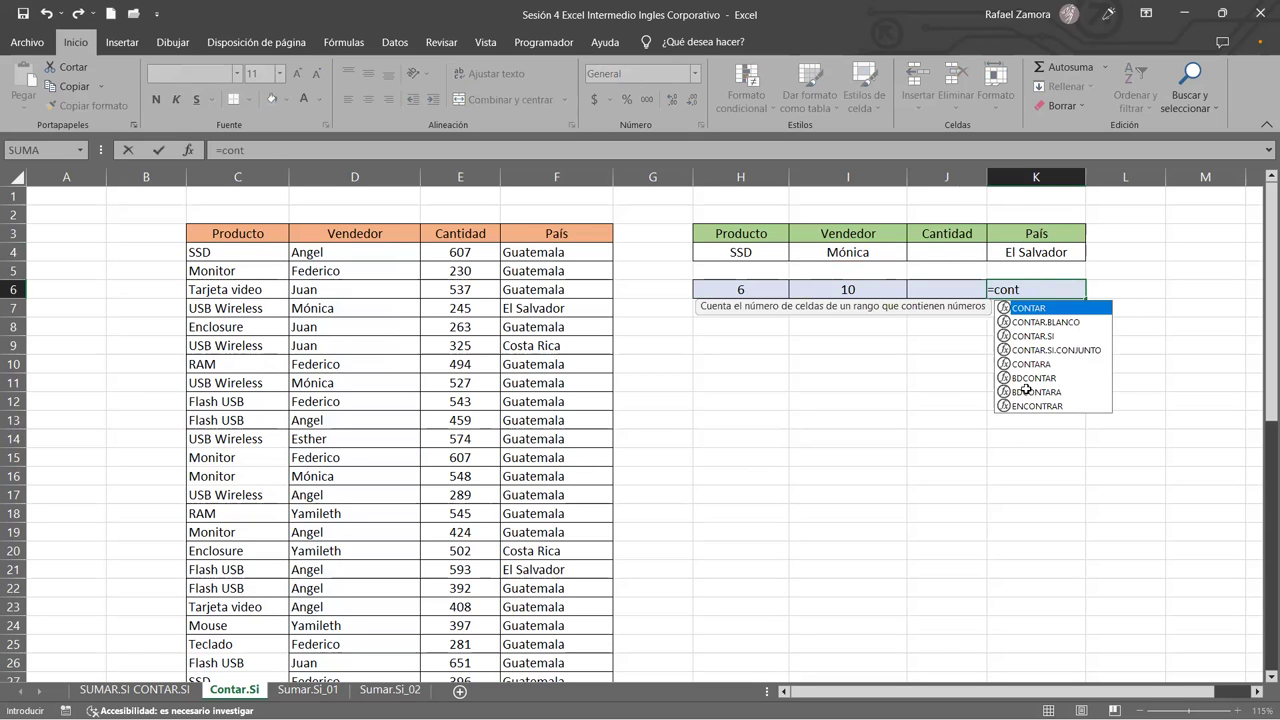
pyautogui.doubleClick(1032, 336)
pyautogui.click(590, 252)
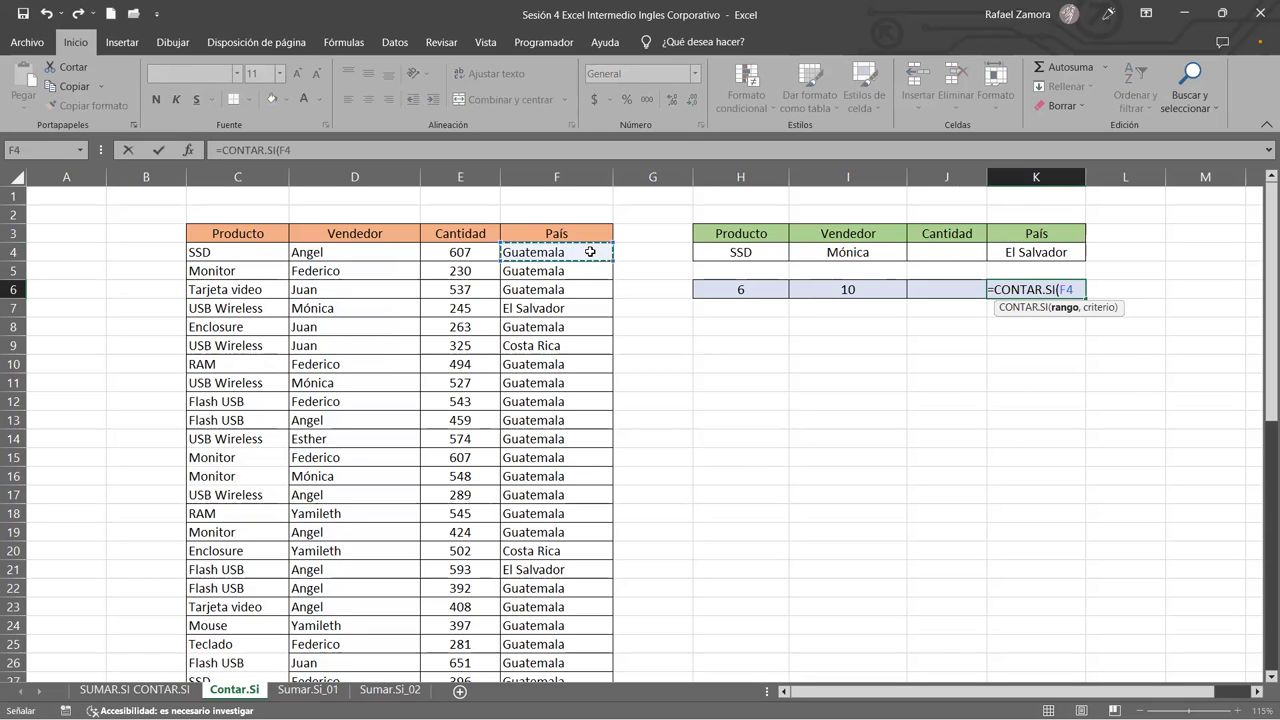
pyautogui.hotkey('ctrl', 'shift', 'Down')
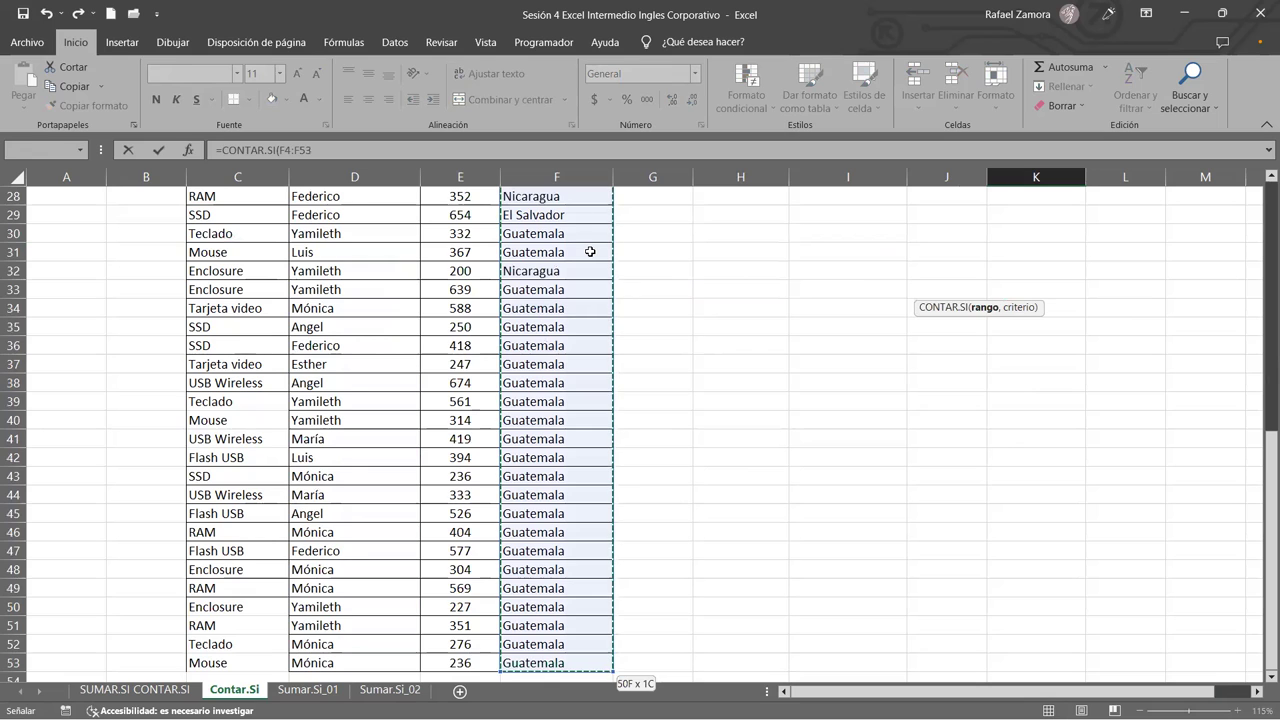
pyautogui.scroll(4, 590, 252)
pyautogui.scroll(3, 590, 252)
pyautogui.write(',')
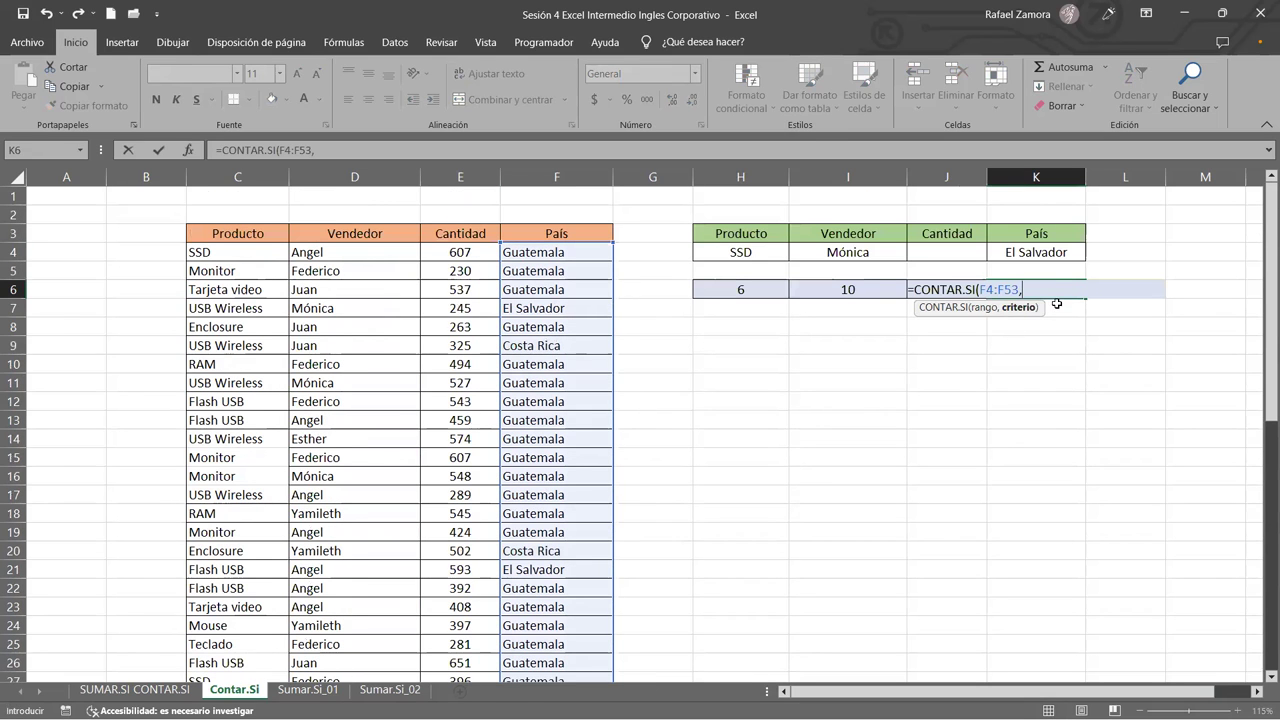
pyautogui.click(1040, 250)
pyautogui.write(')')
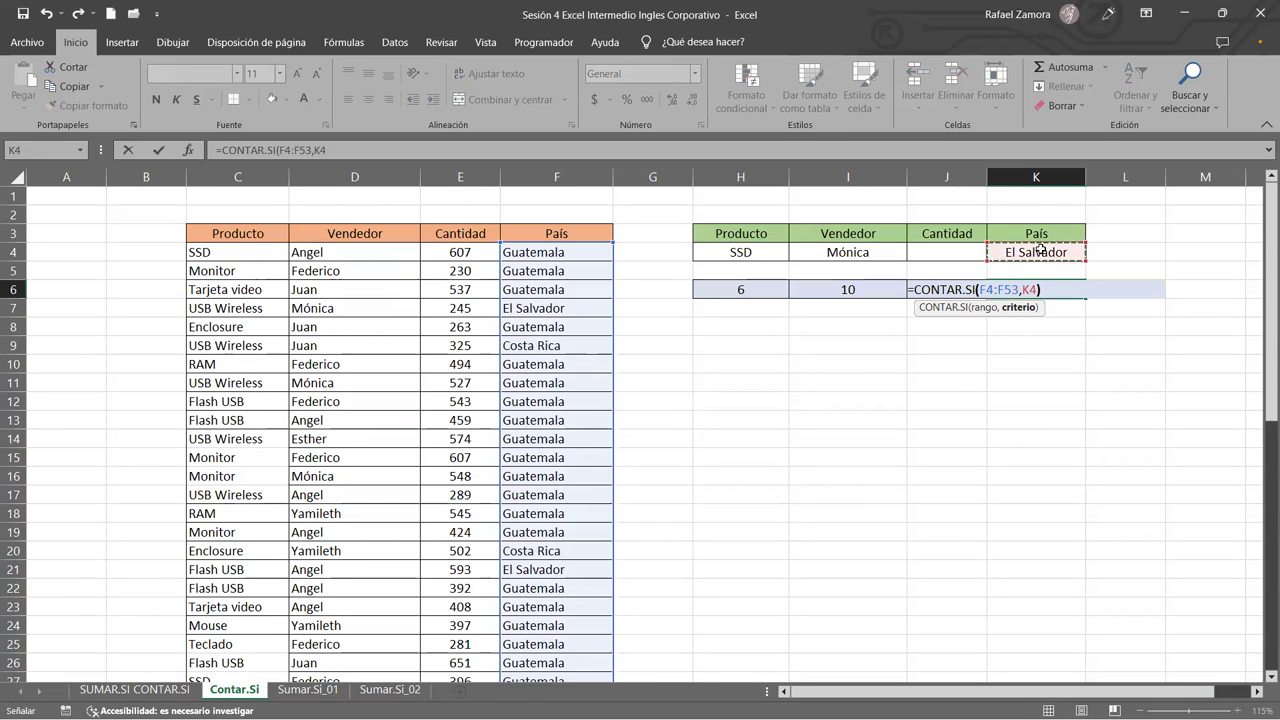
pyautogui.press('Return')
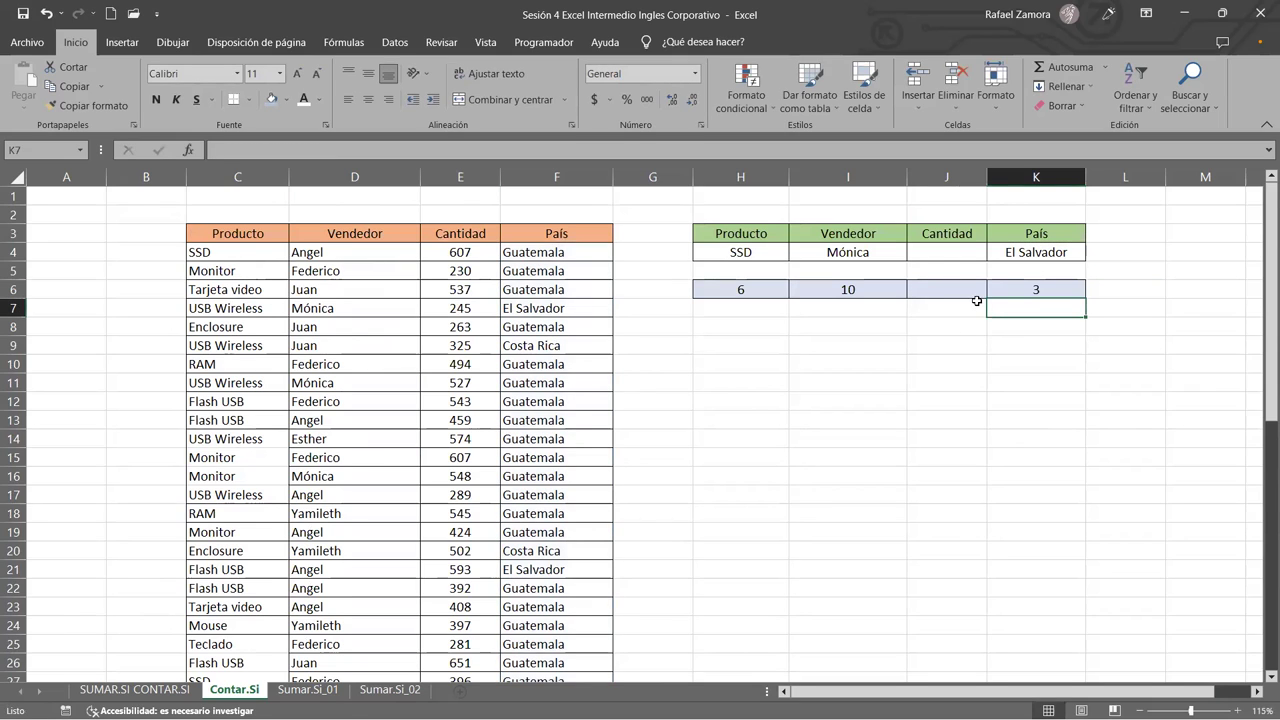
# - Review the results row H6:K6 and return to the Cantidad criterion cell J4
pyautogui.click(946, 293)
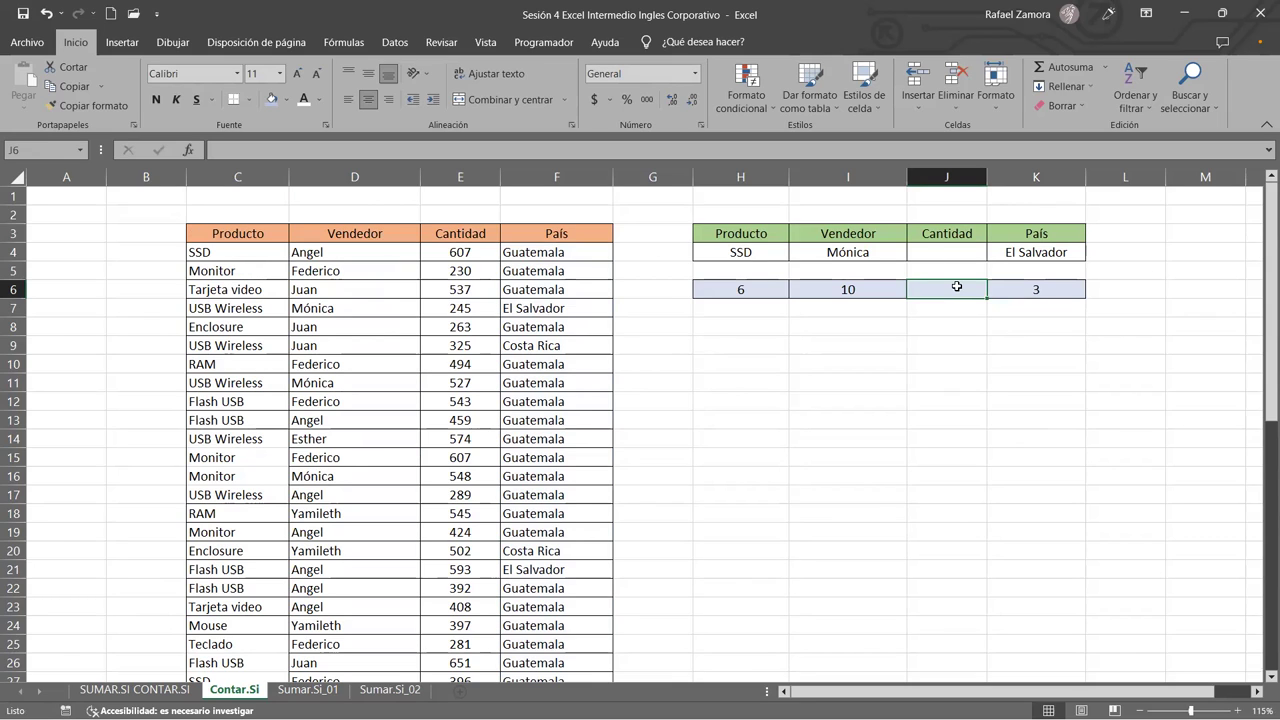
pyautogui.moveTo(741, 287); pyautogui.dragTo(1013, 284)
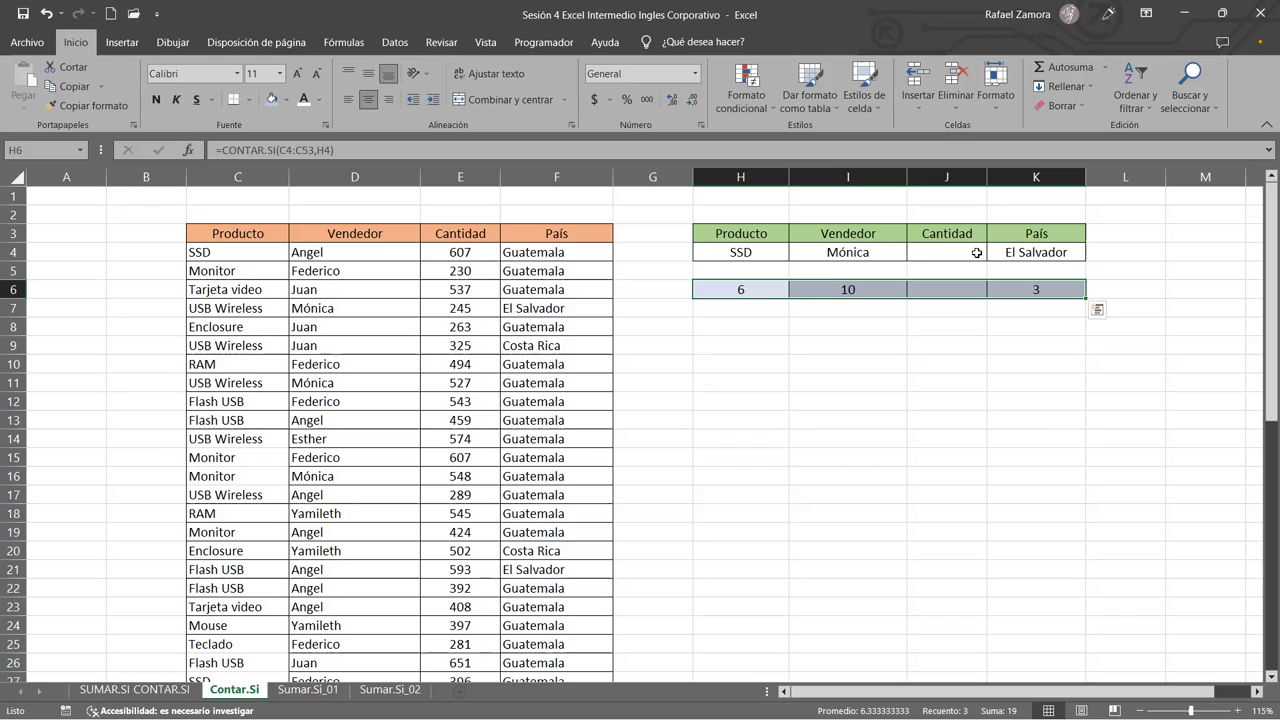
pyautogui.click(972, 253)
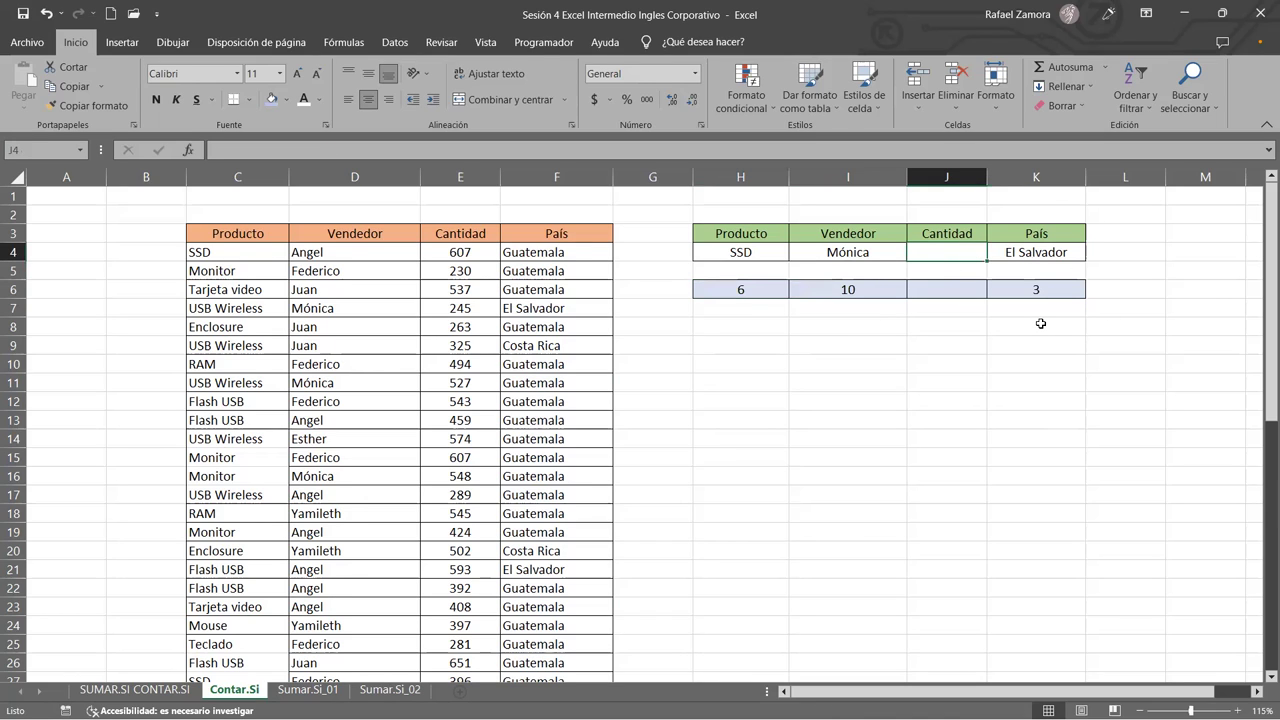
# - Set >500 as the Cantidad criterion in J4 and count it with =CONTAR.SI(E4:E53,J4), giving 19
pyautogui.write('>')
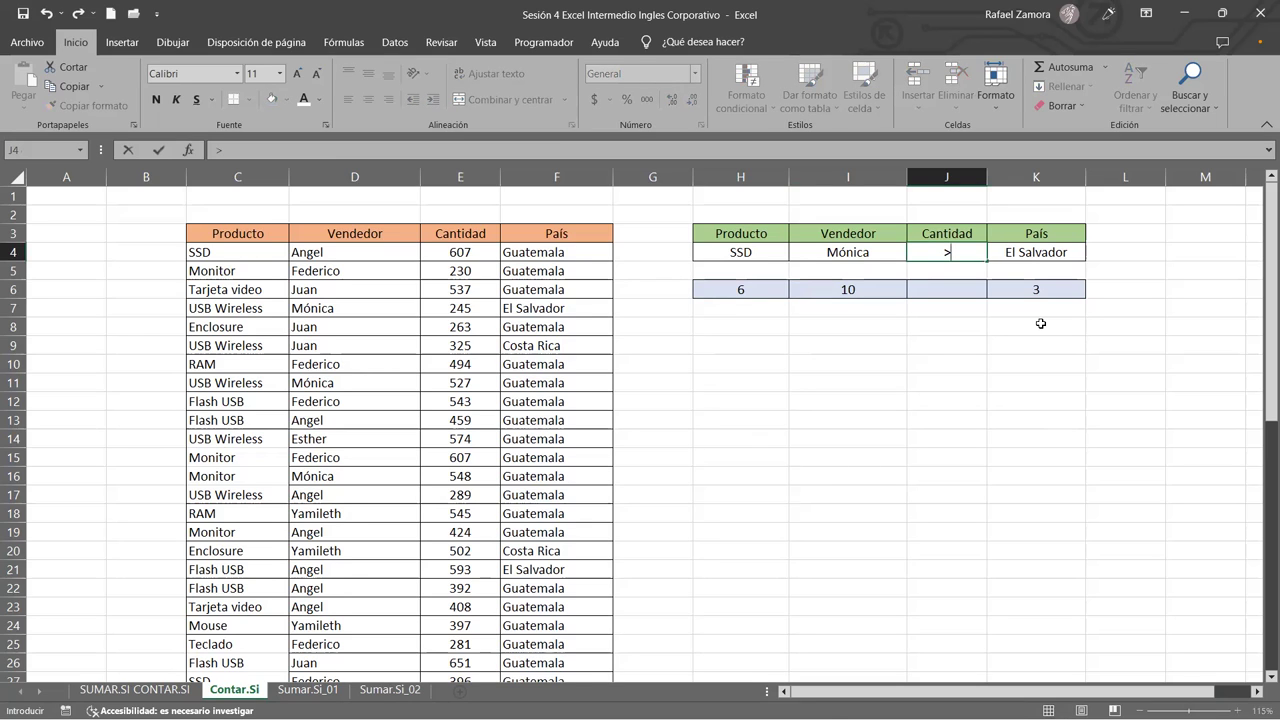
pyautogui.write('500')
pyautogui.press('Return')
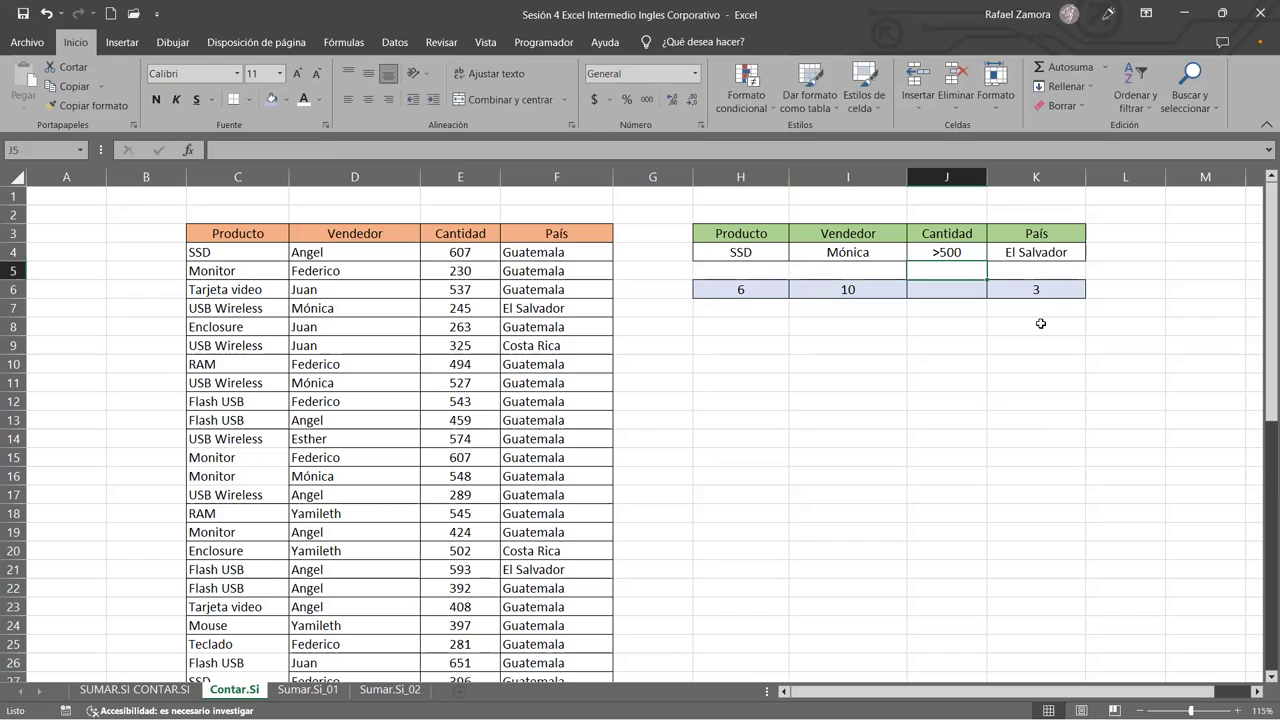
pyautogui.click(962, 291)
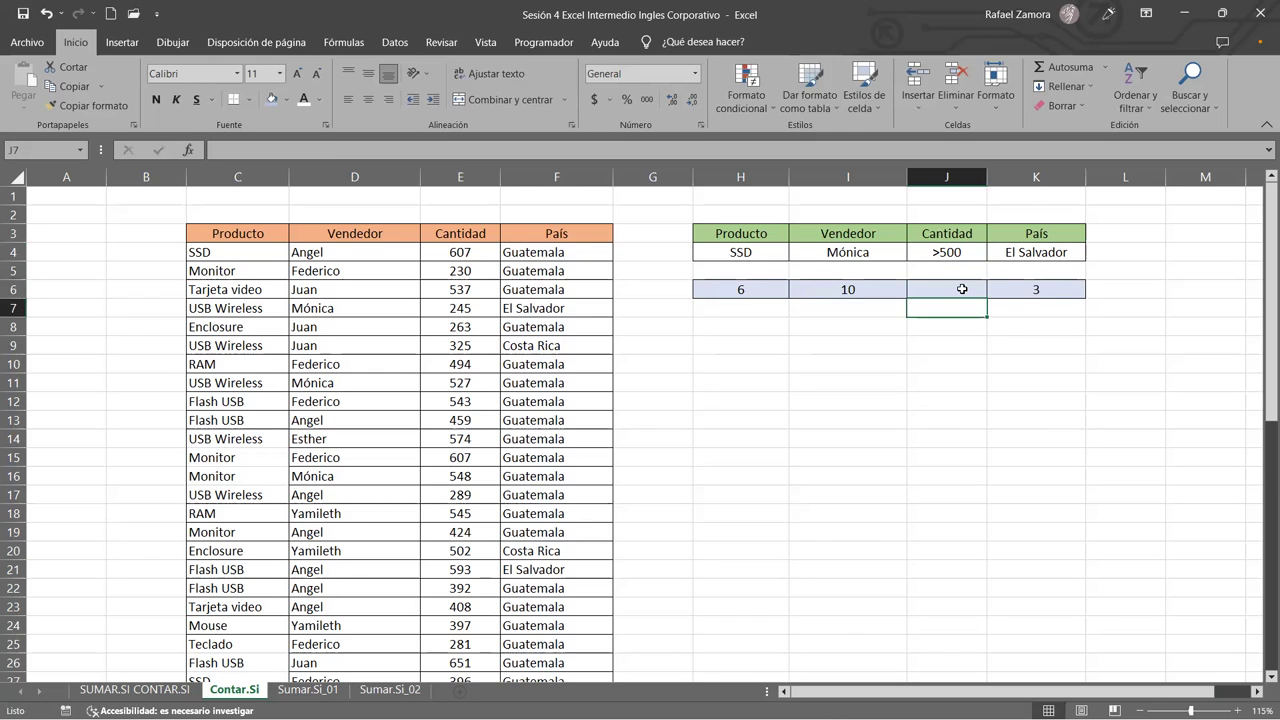
pyautogui.write('=')
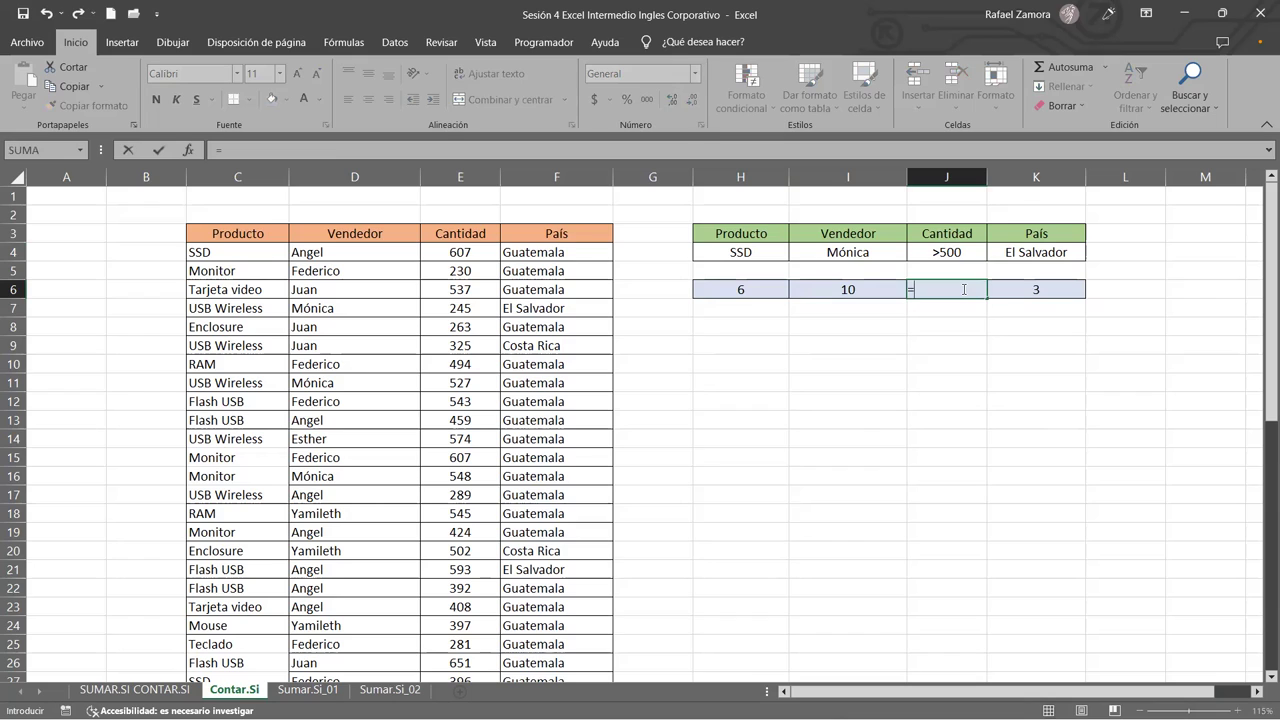
pyautogui.write('CONTAR.SI(')
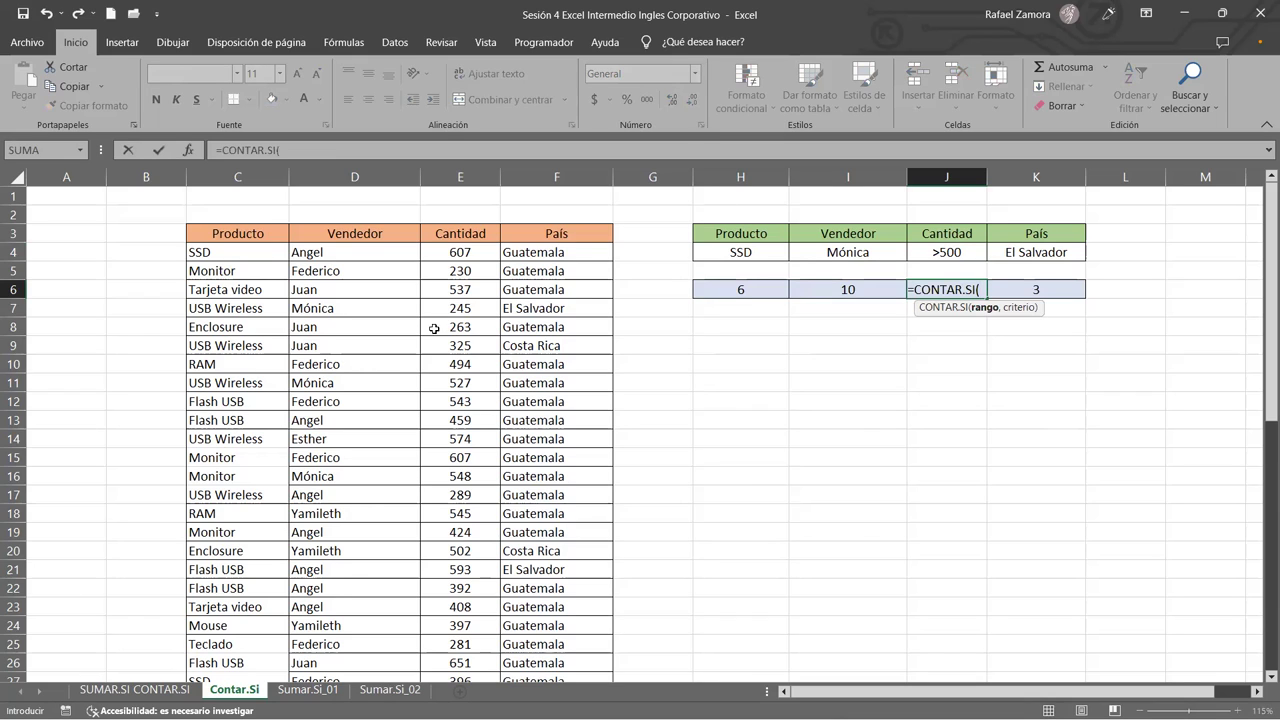
pyautogui.click(462, 254)
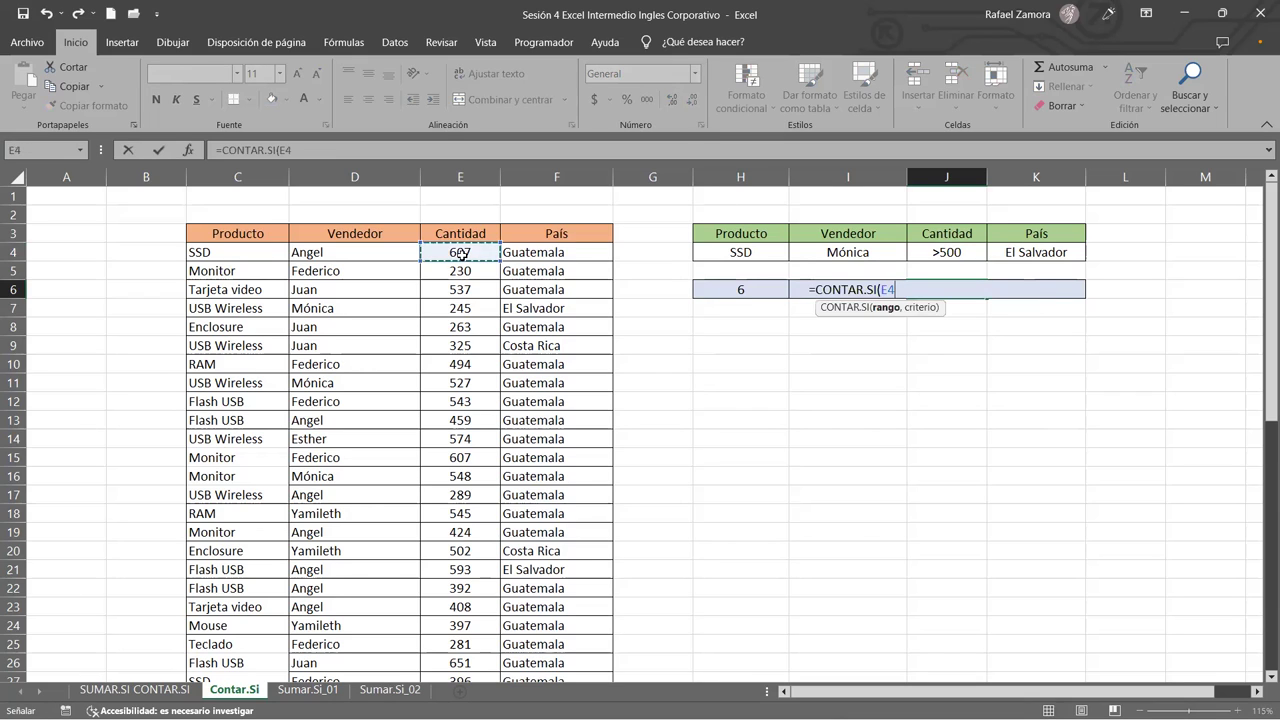
pyautogui.hotkey('ctrl', 'shift', 'Down')
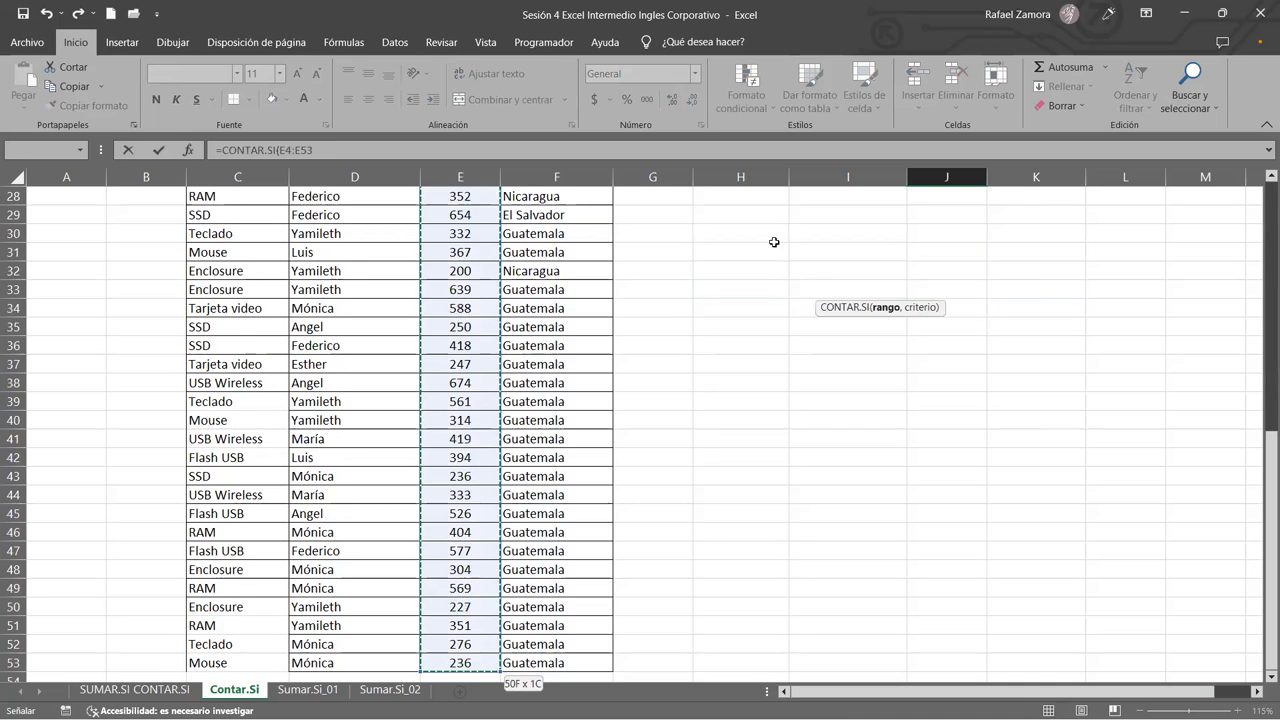
pyautogui.write(',')
pyautogui.click(946, 253)
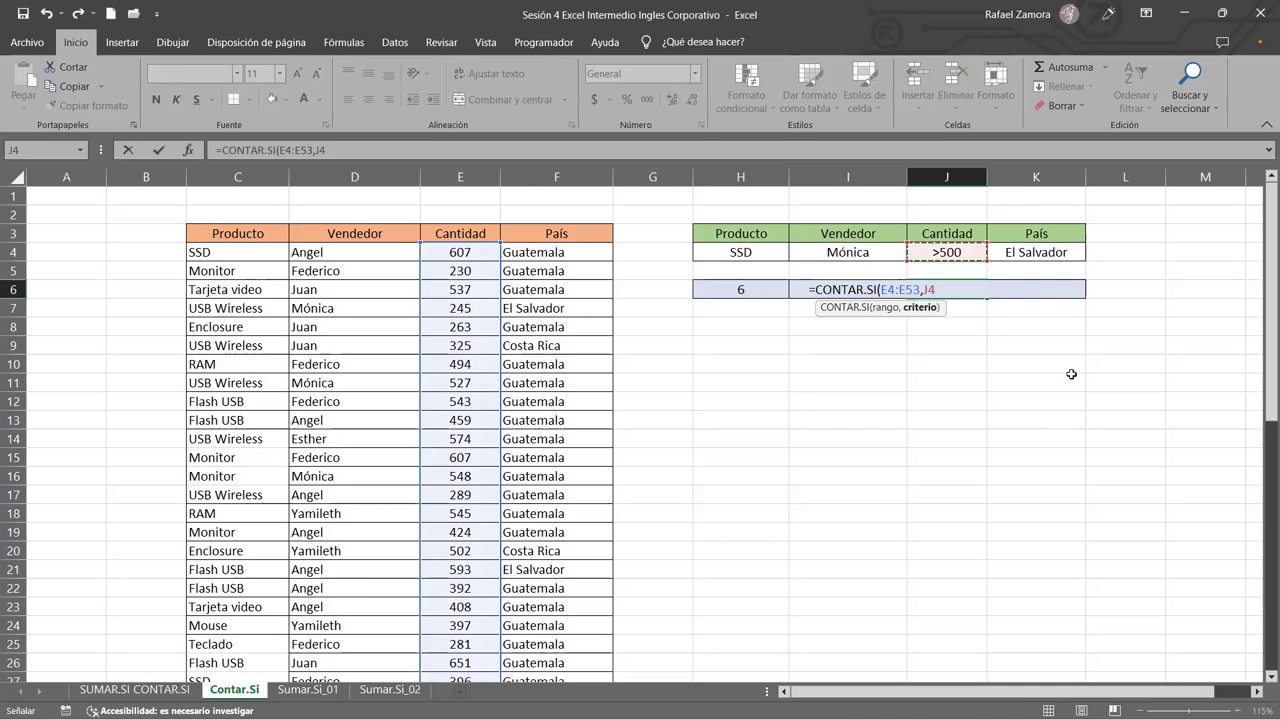
pyautogui.press('Return')
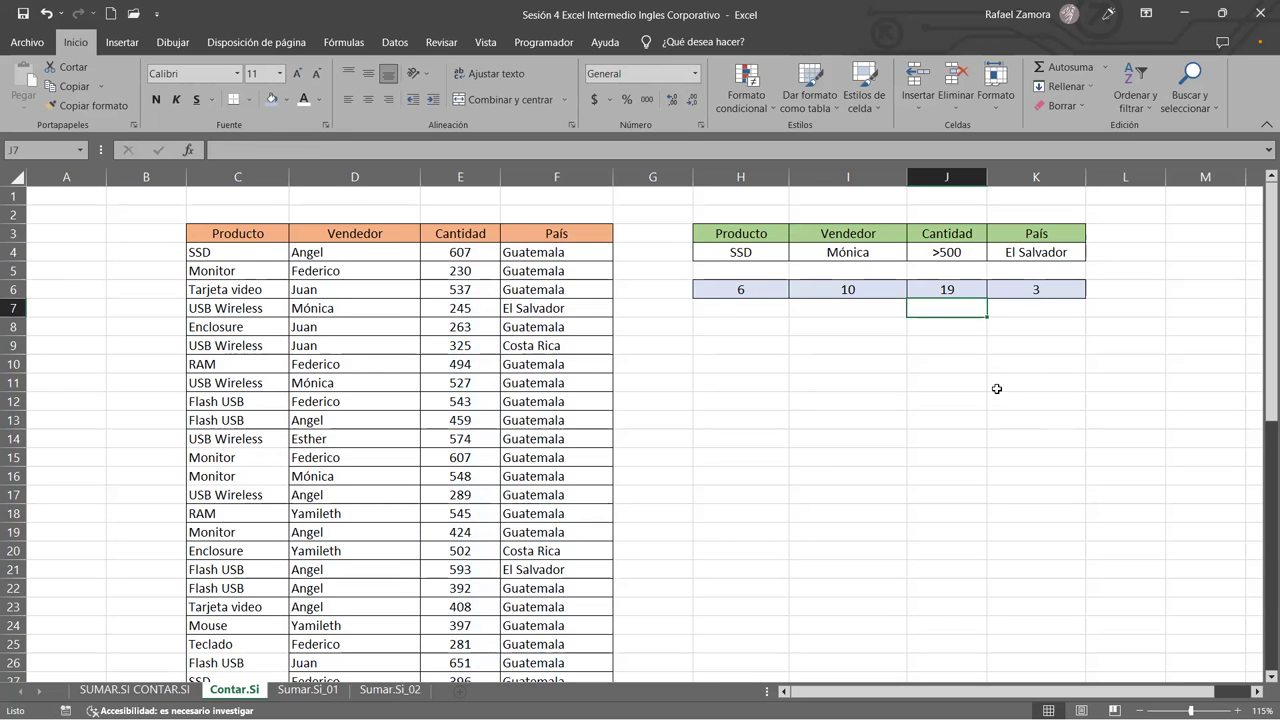
pyautogui.click(969, 250)
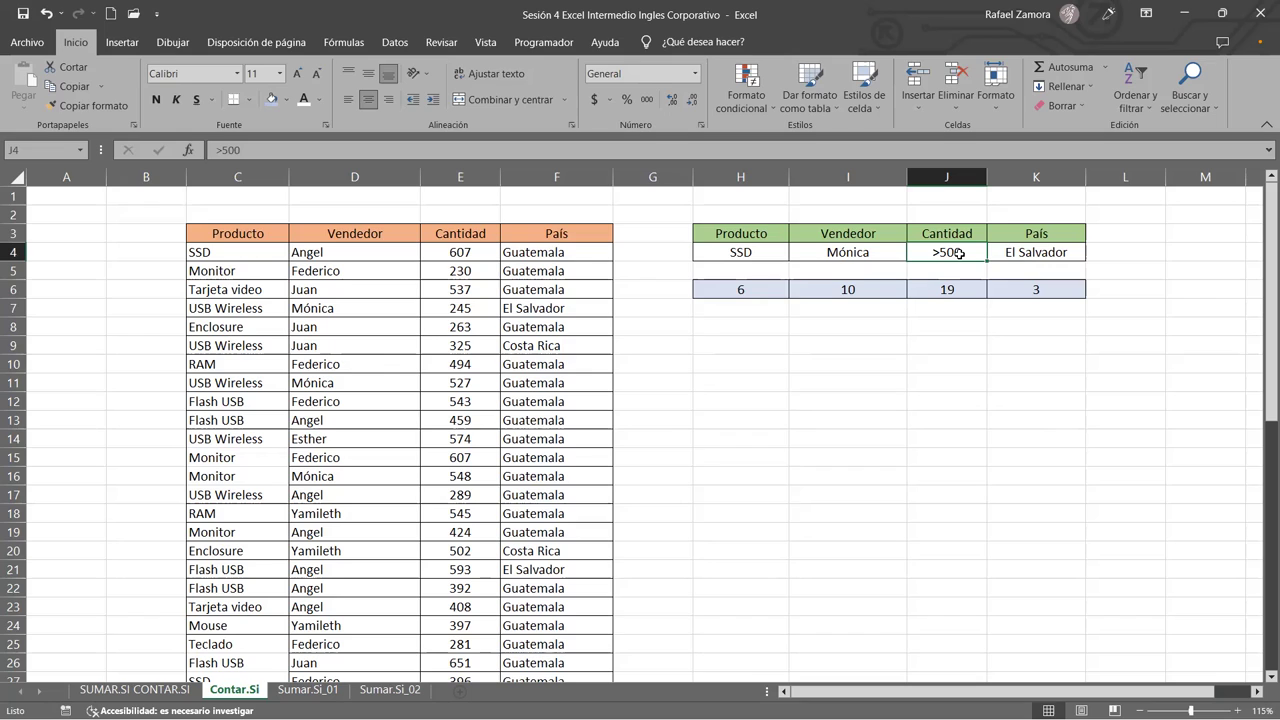
# - Enter =CONTAR.SI(E4:E53,">500") in J8 with the >500 criterion written inline
pyautogui.doubleClick(959, 253)
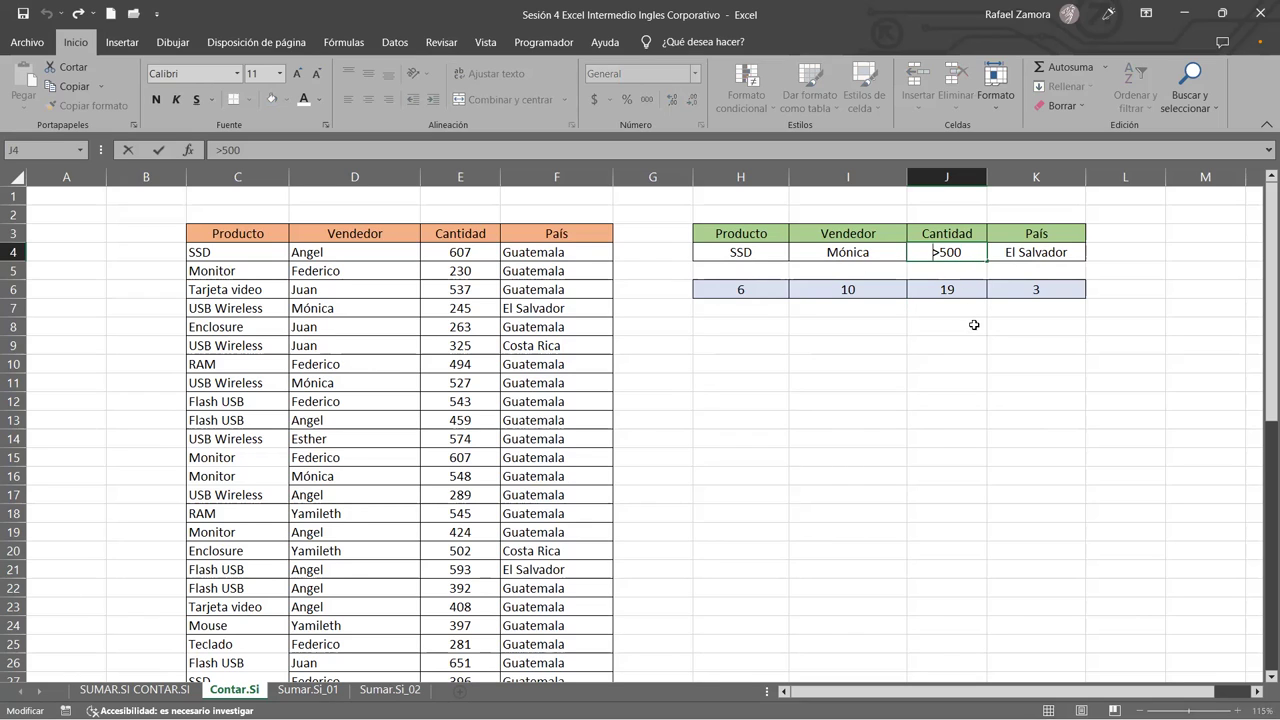
pyautogui.click(968, 292)
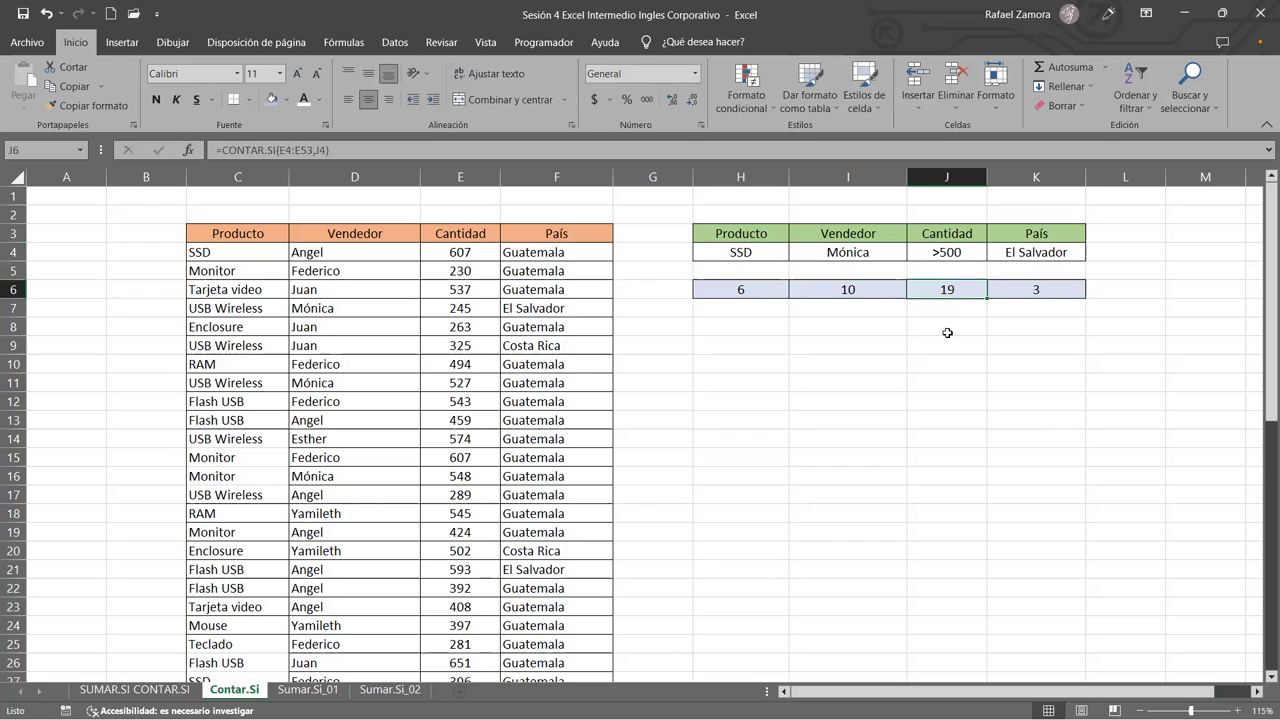
pyautogui.click(951, 319)
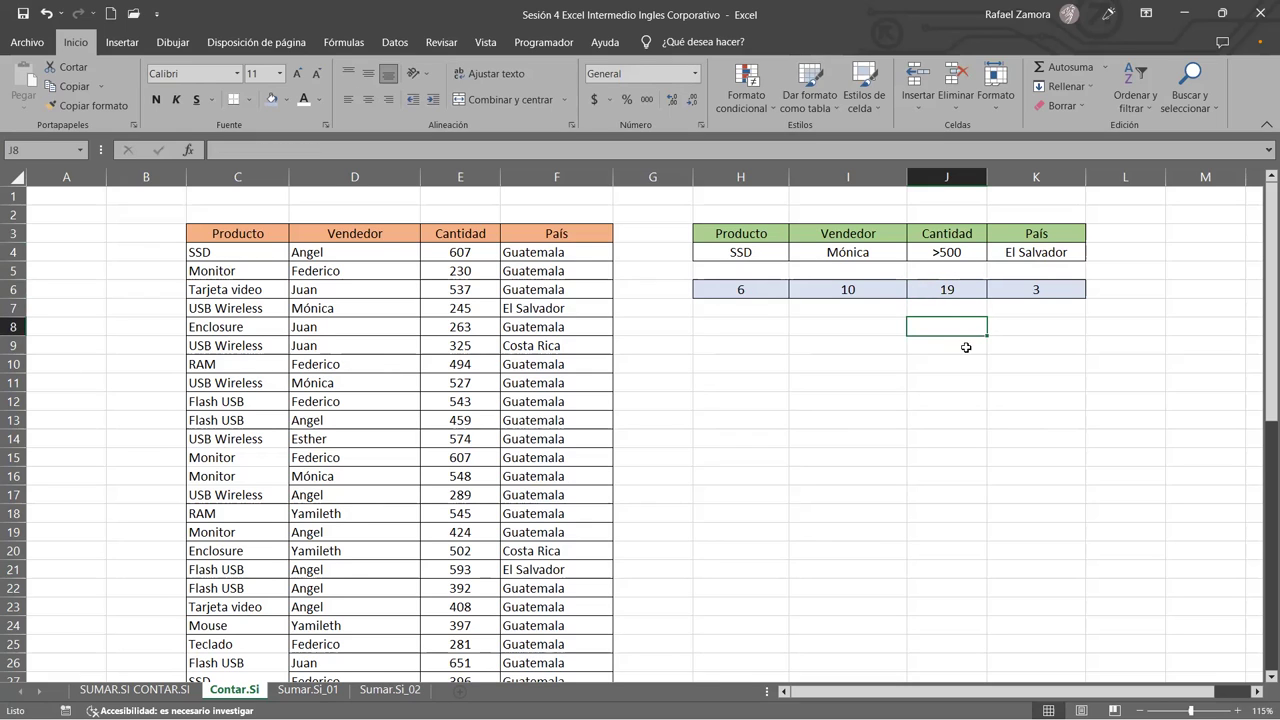
pyautogui.write('=')
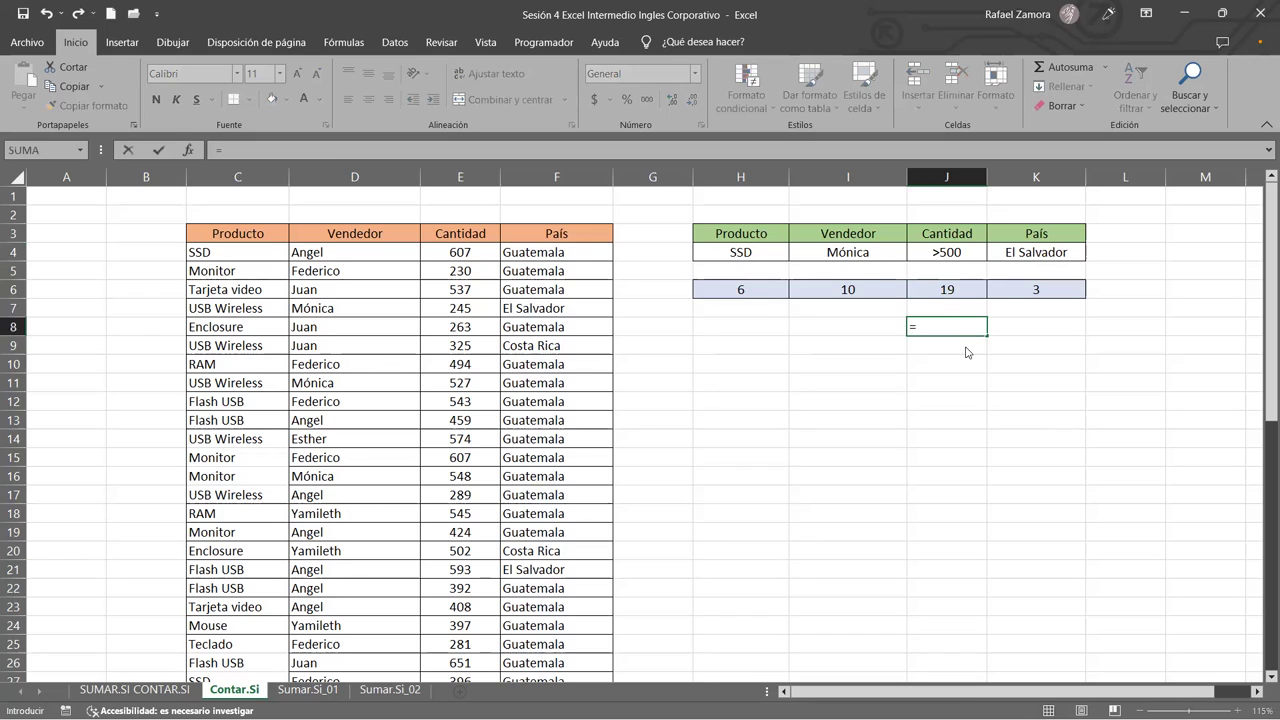
pyautogui.write('CONTAR.SI(')
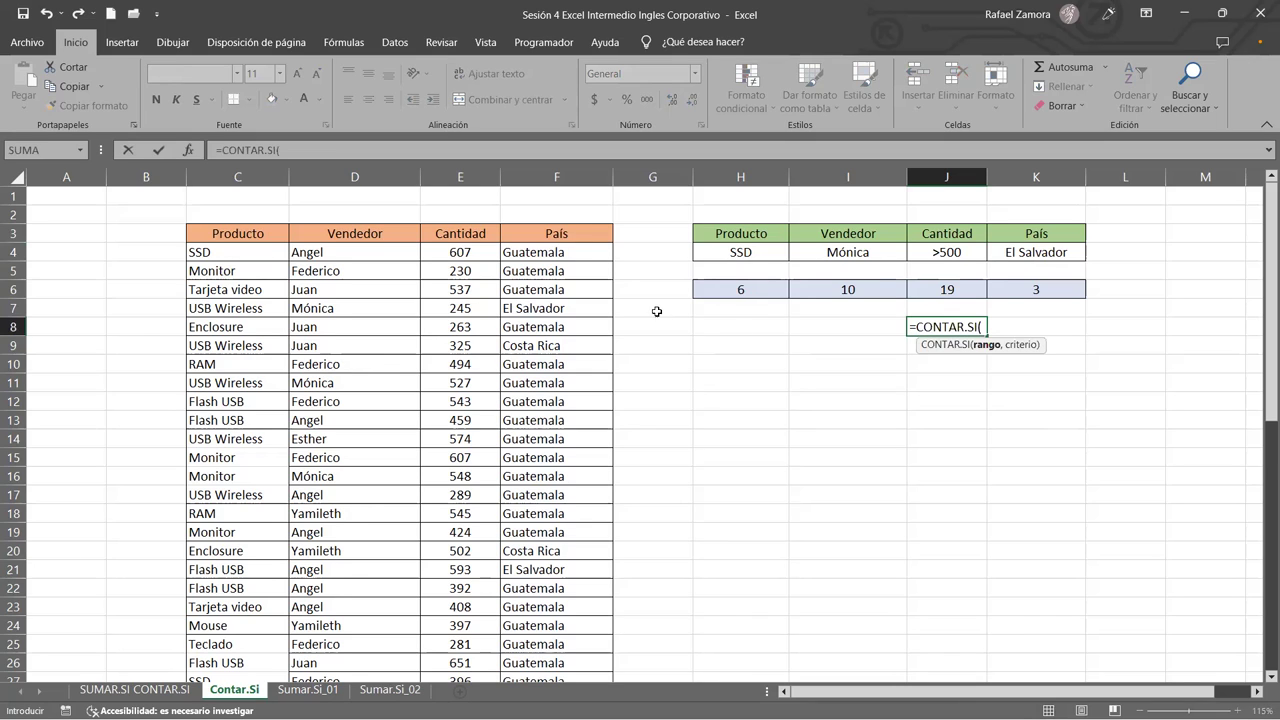
pyautogui.click(456, 255)
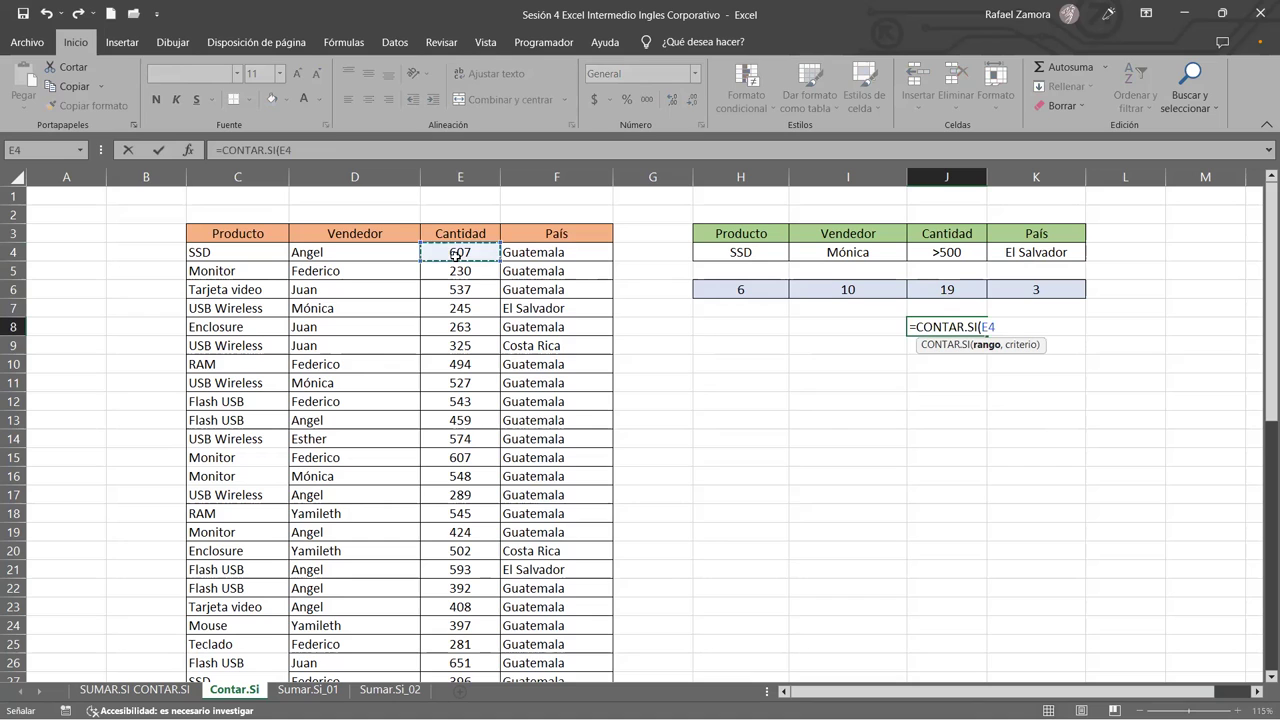
pyautogui.moveTo(456, 255); pyautogui.dragTo(460, 676)
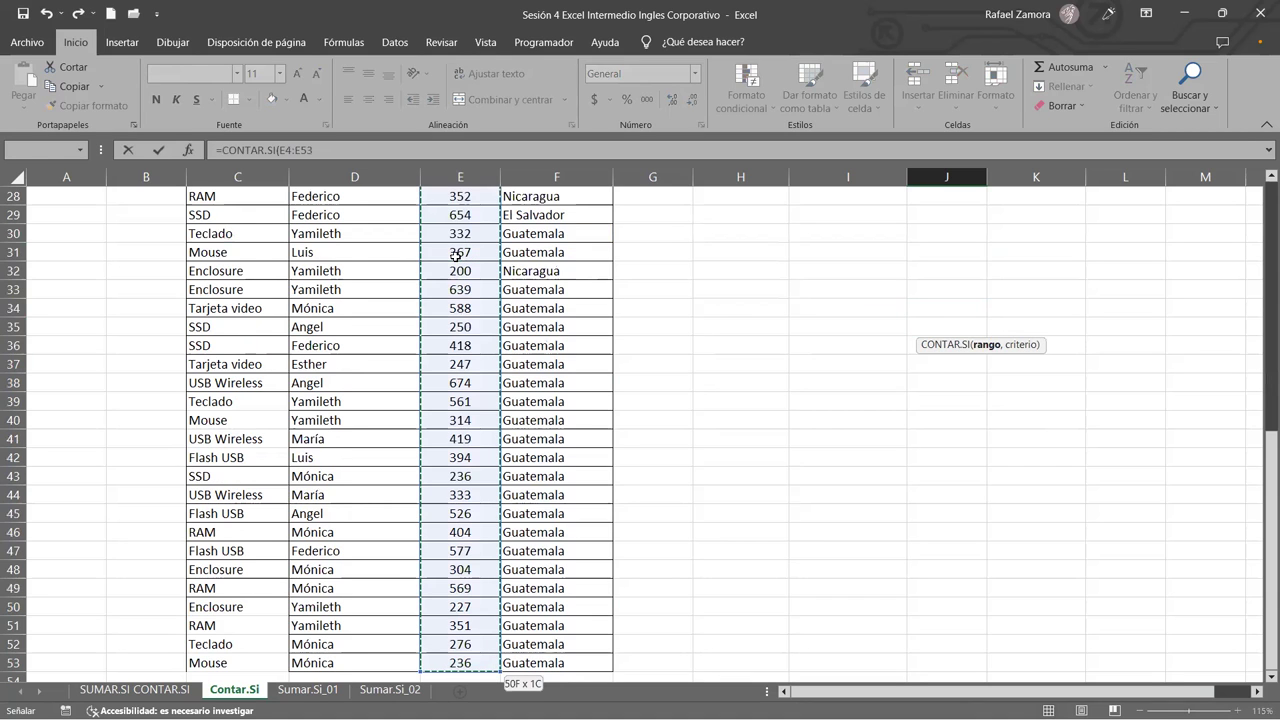
pyautogui.write(',')
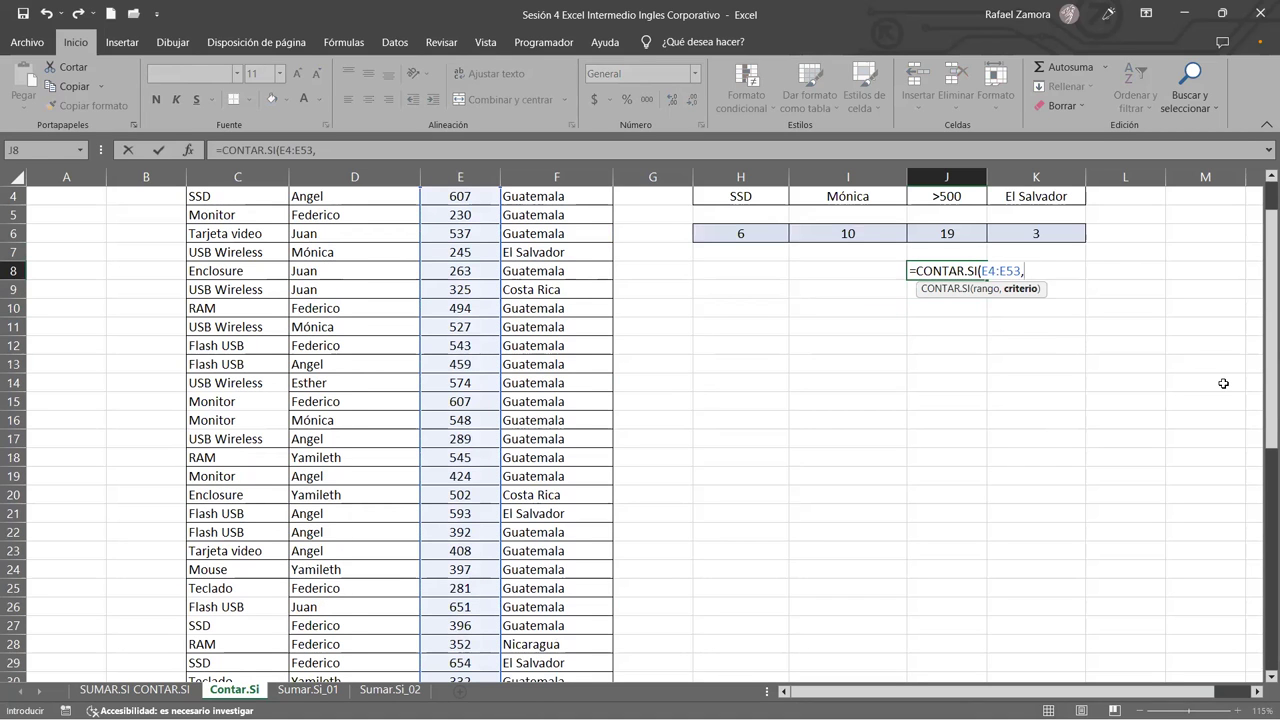
pyautogui.write('">500"')
pyautogui.press('Return')
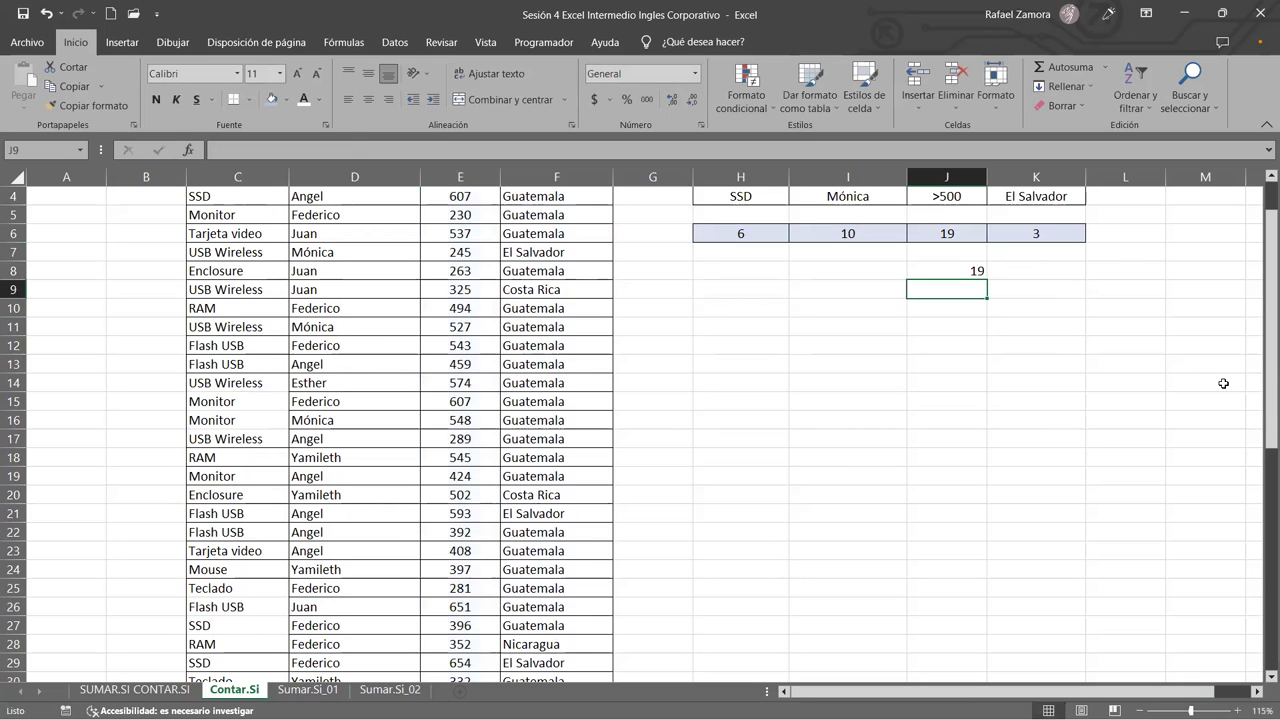
# - Centre the J8 result of 19 and check its formula against J4's criterion
pyautogui.scroll(1, 1200, 380)
pyautogui.click(960, 325)
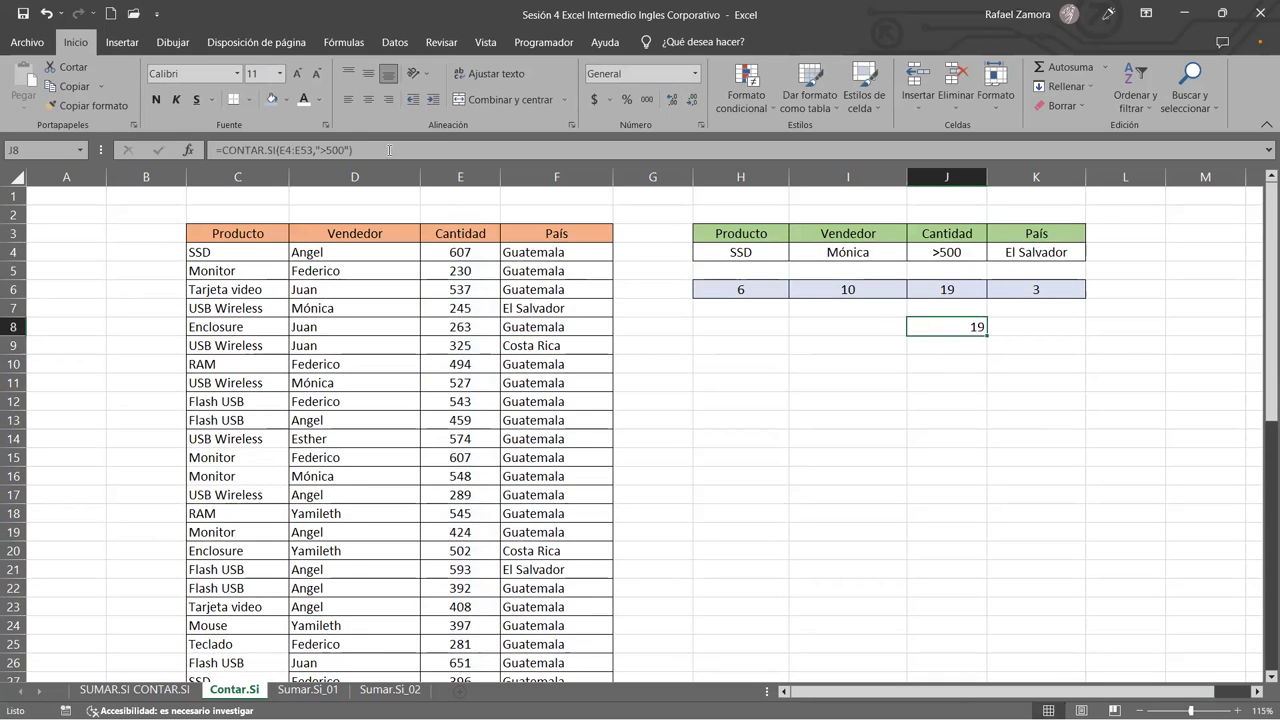
pyautogui.click(368, 99)
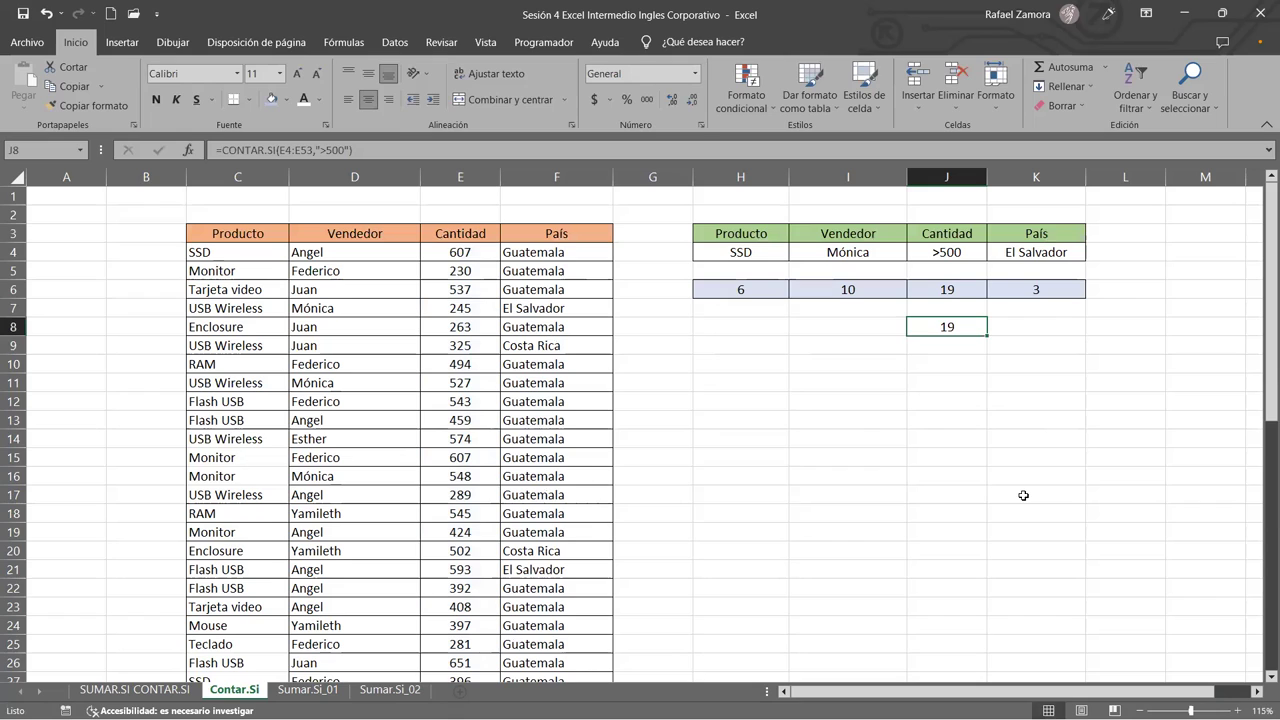
pyautogui.click(935, 256)
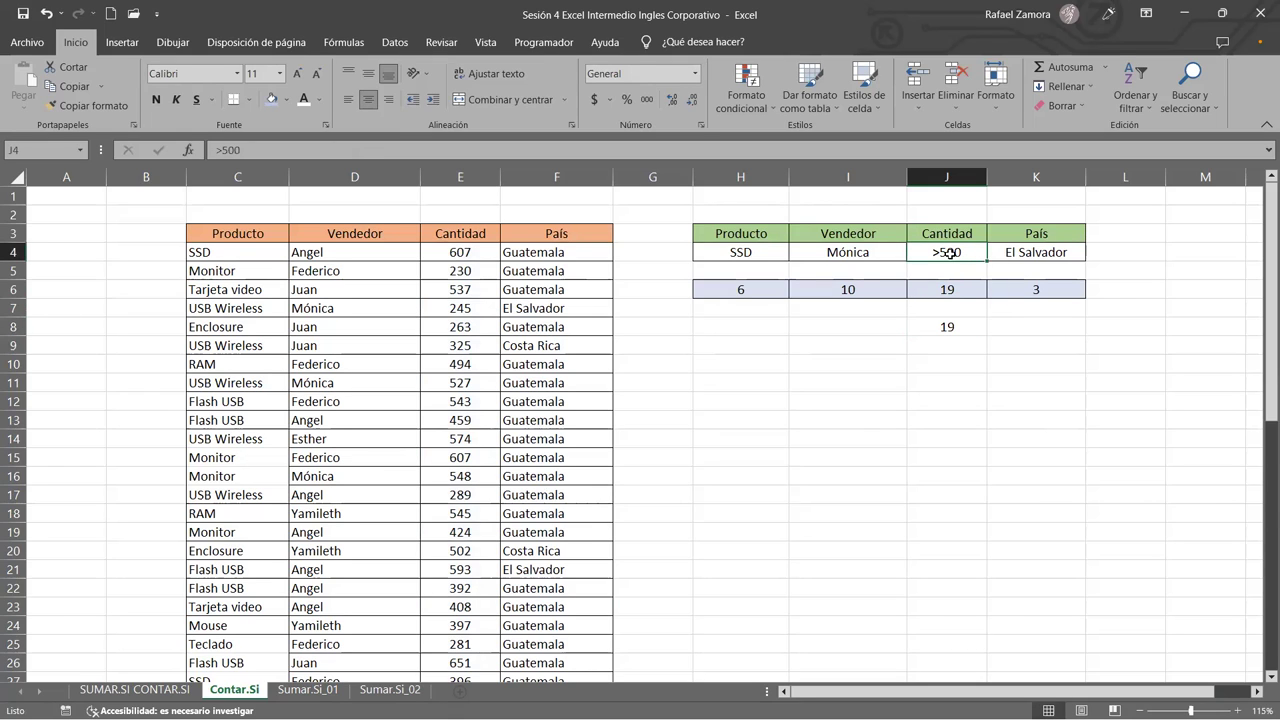
pyautogui.doubleClick(944, 327)
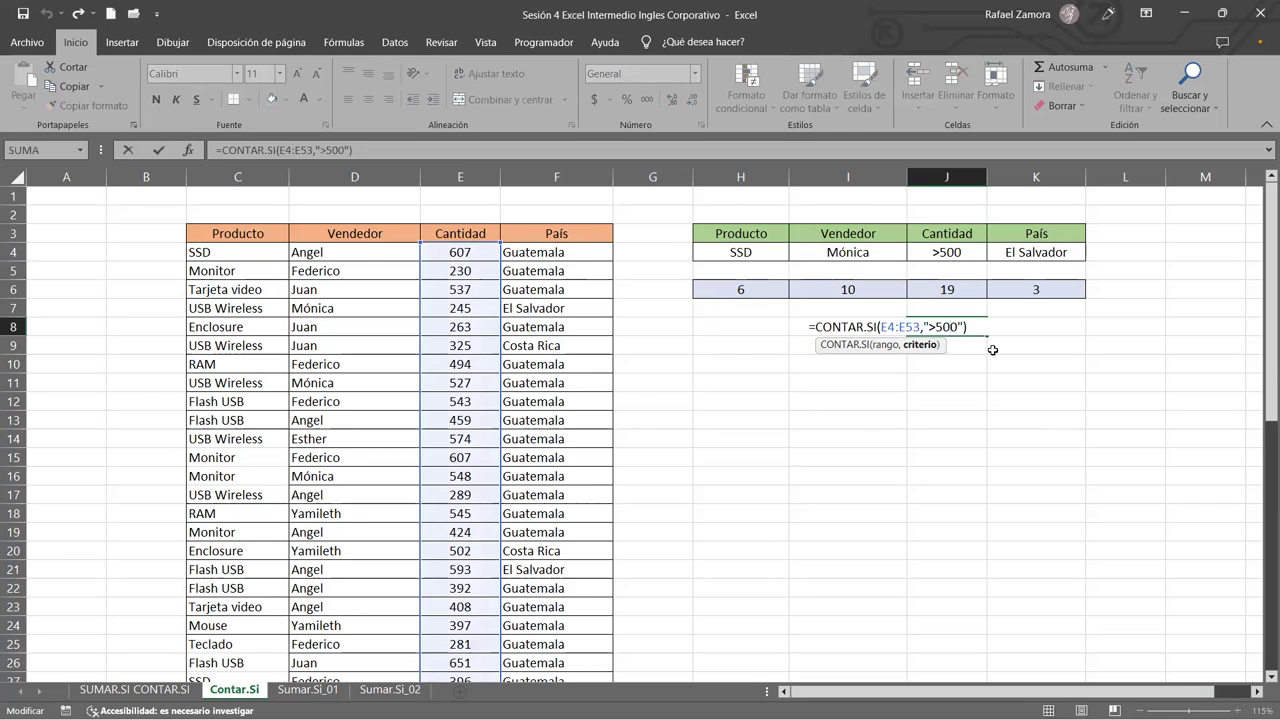
pyautogui.hotkey('ctrl', 'Return')
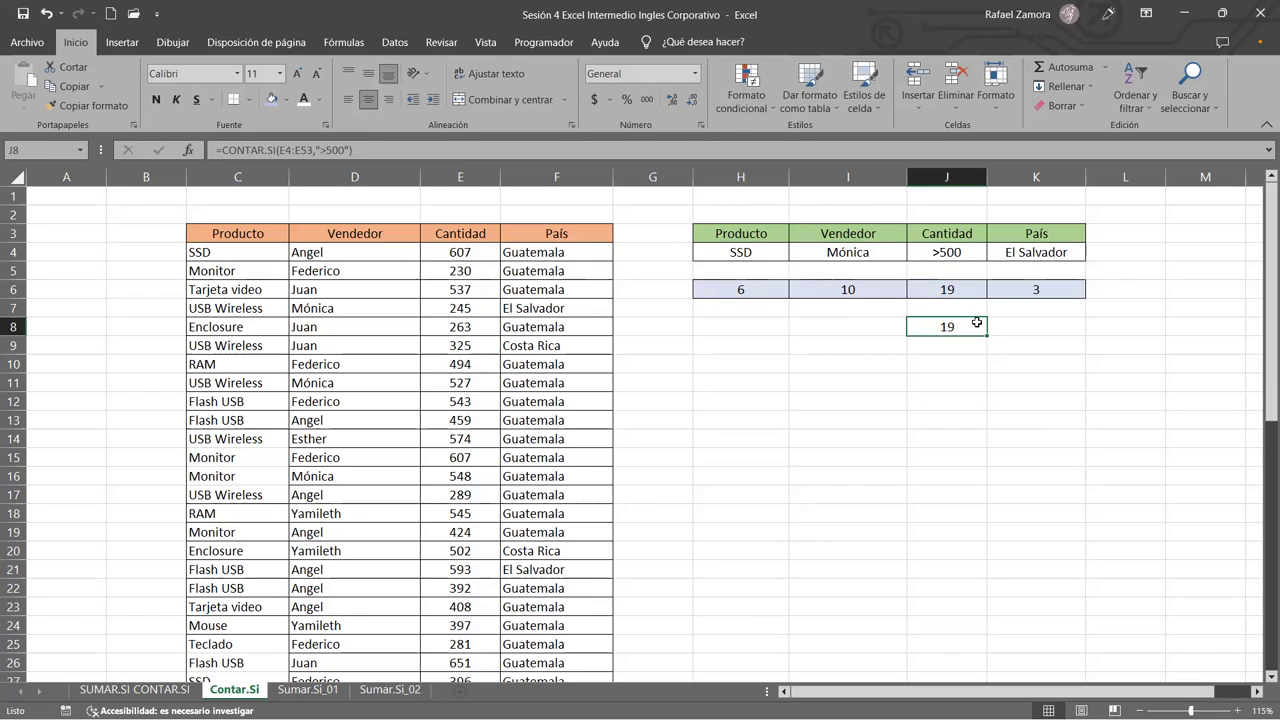
# - Repoint H6's criterion from H4 to C4, giving =CONTAR.SI(C4:C53,C4), still 6
pyautogui.click(768, 287)
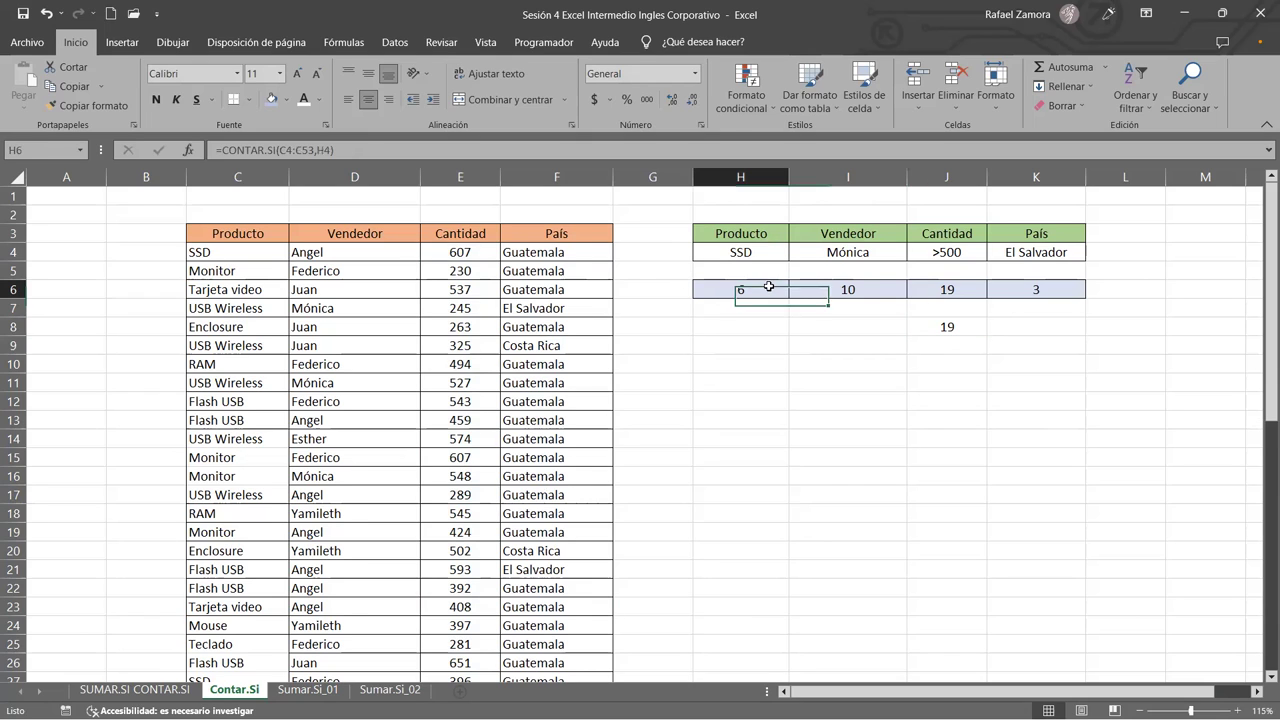
pyautogui.doubleClick(768, 287)
pyautogui.moveTo(771, 263); pyautogui.dragTo(199, 255)
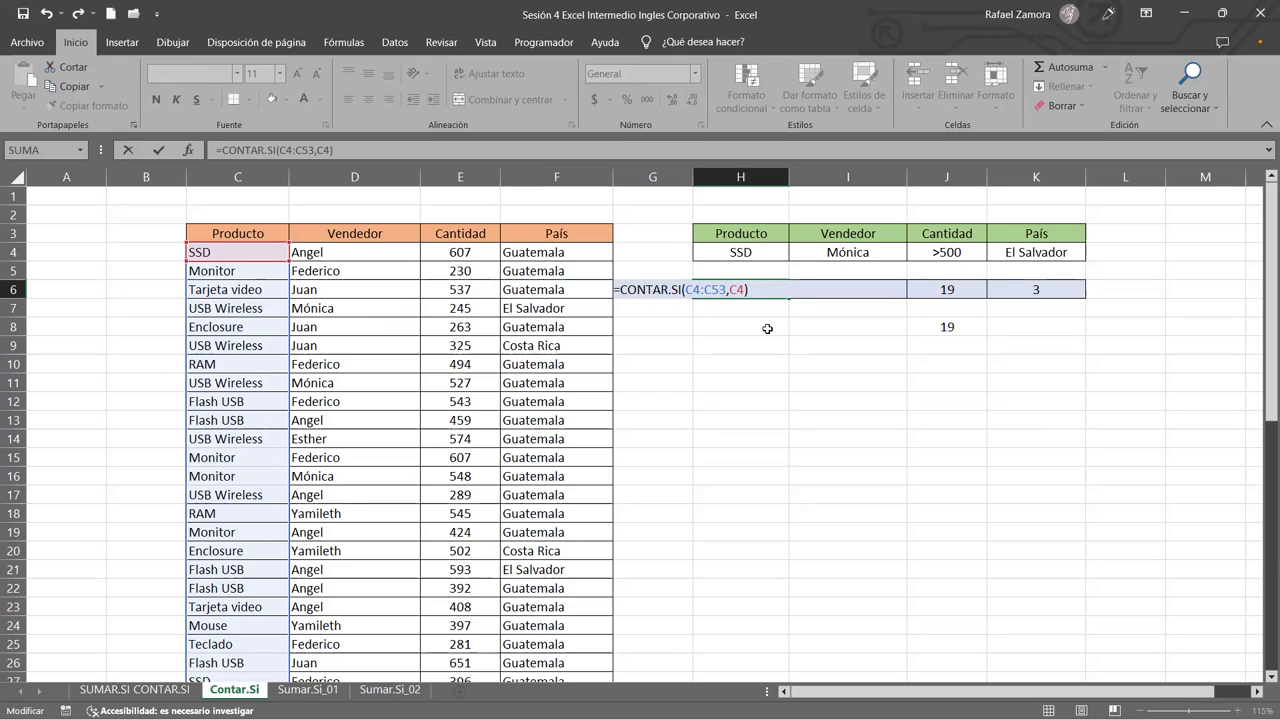
pyautogui.press('Return')
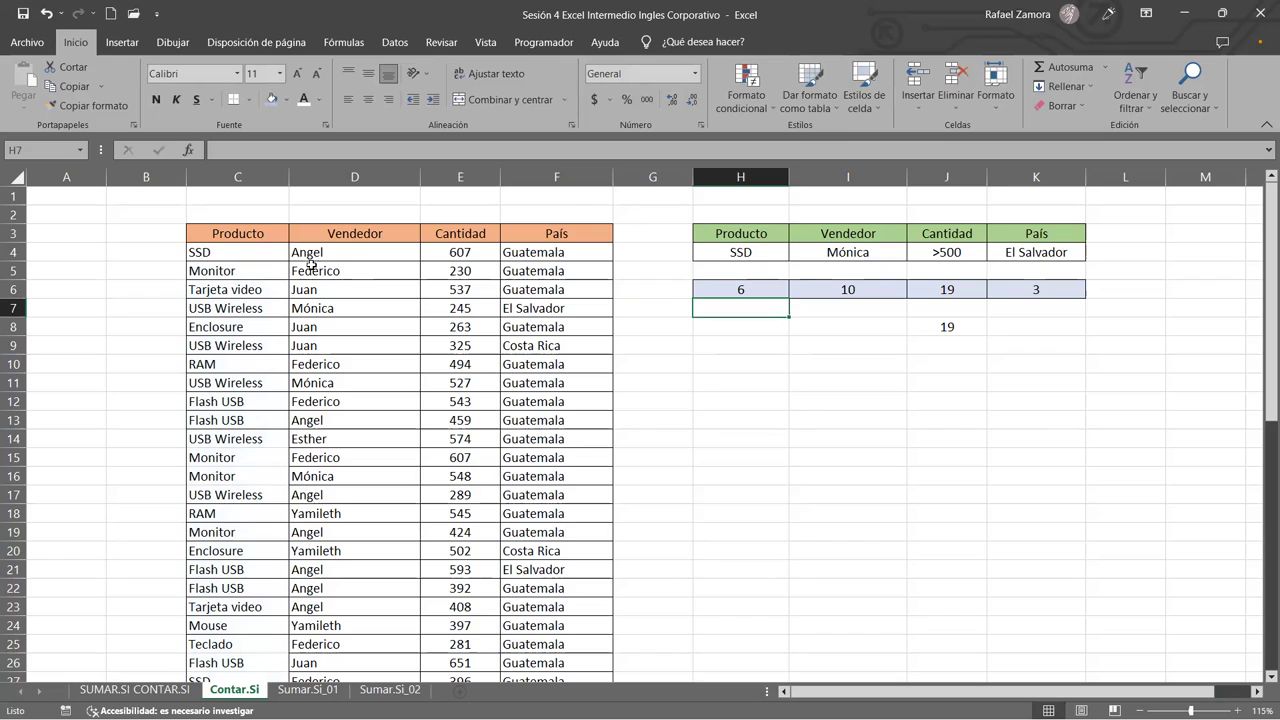
# - Replace the first product in C4 with RAM
pyautogui.click(262, 254)
pyautogui.write('RAM')
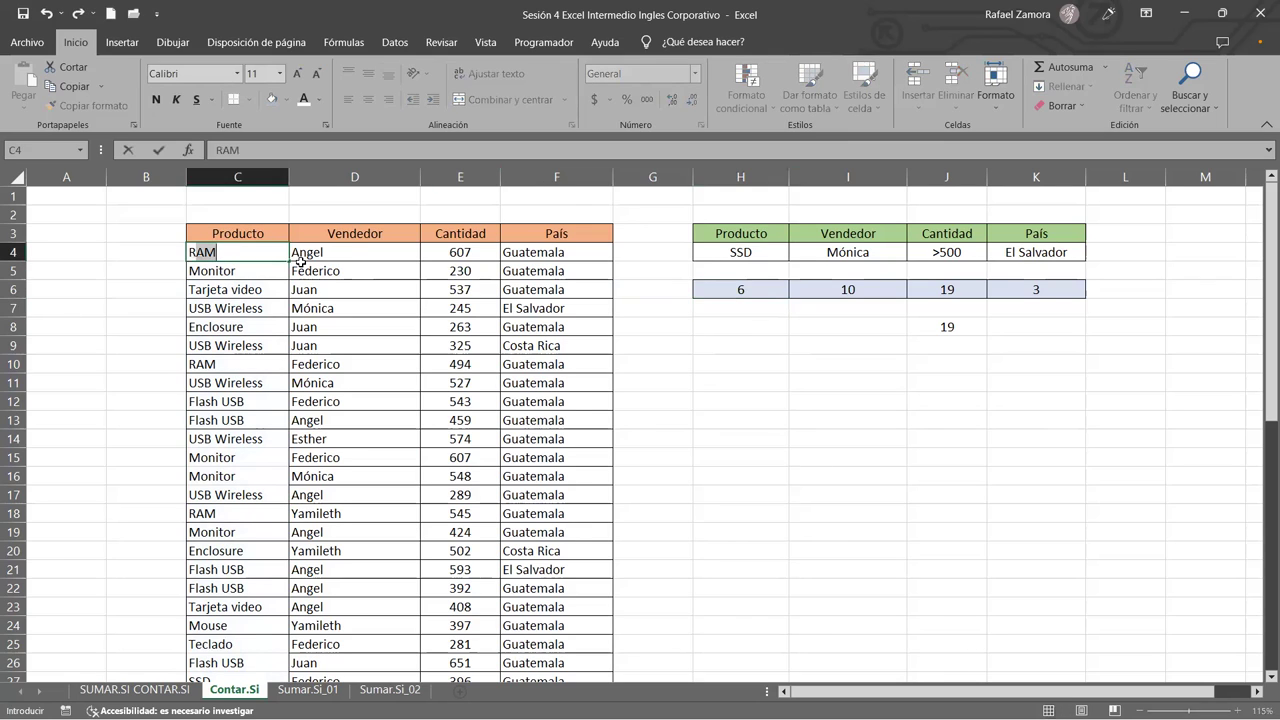
pyautogui.press('Return')
# - Restore H6 to =CONTAR.SI(C4:C53,H4) so the SSD count shows 5
pyautogui.click(779, 289)
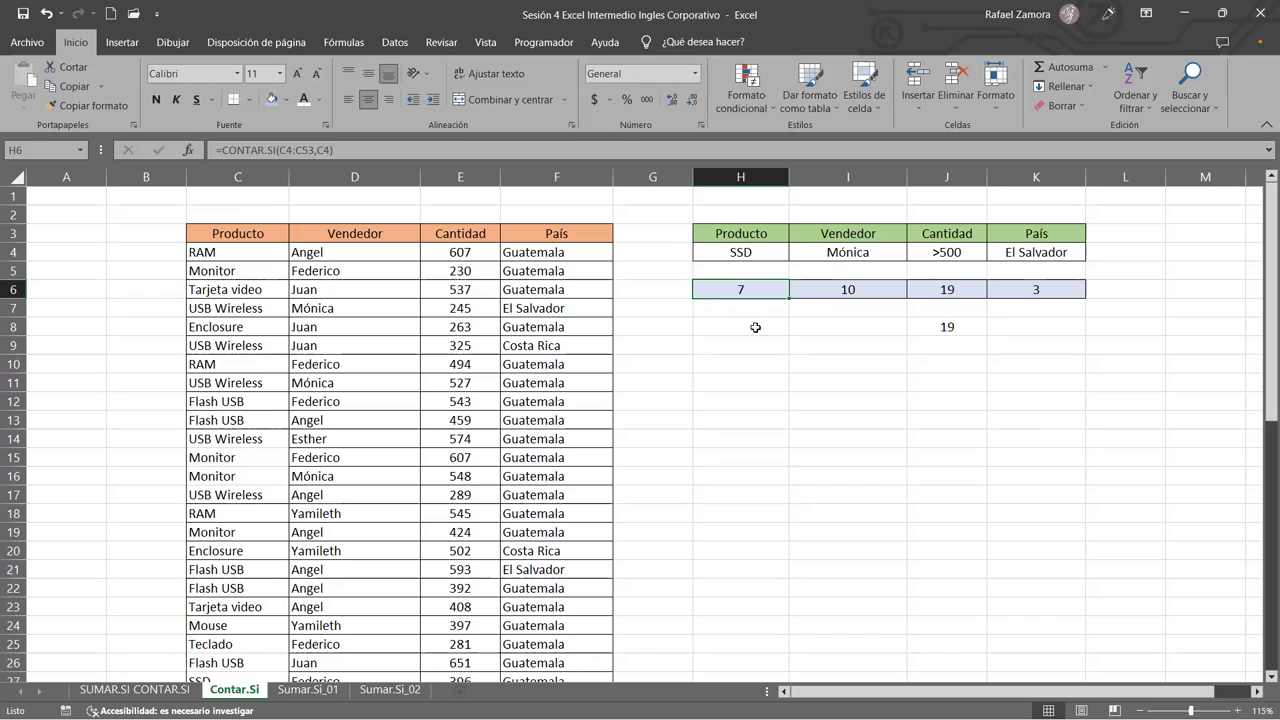
pyautogui.doubleClick(741, 291)
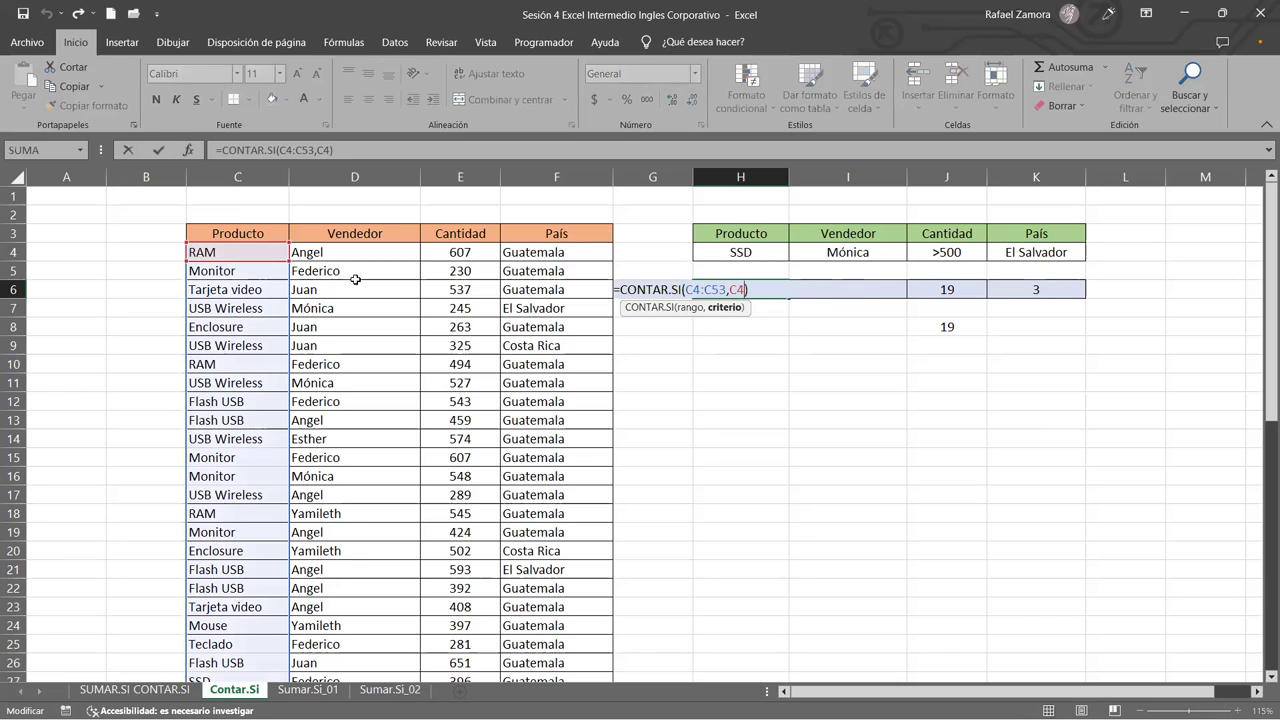
pyautogui.moveTo(255, 261); pyautogui.dragTo(767, 251)
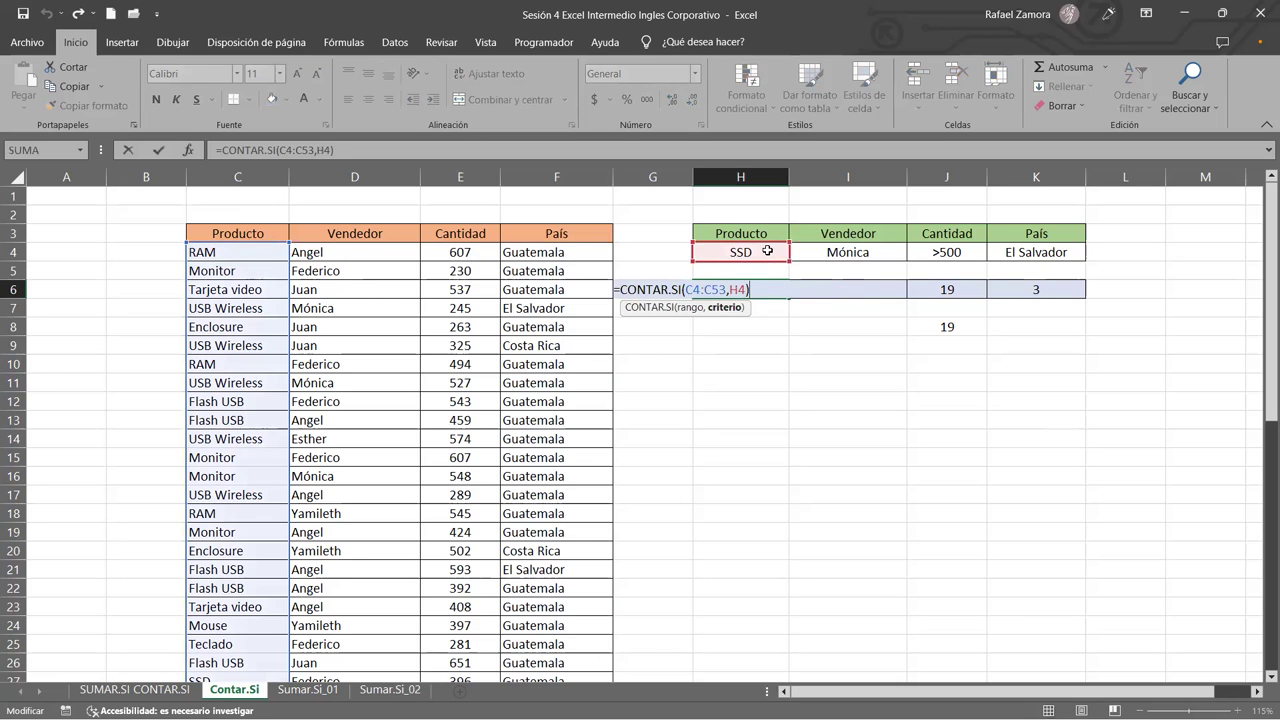
pyautogui.press('Return')
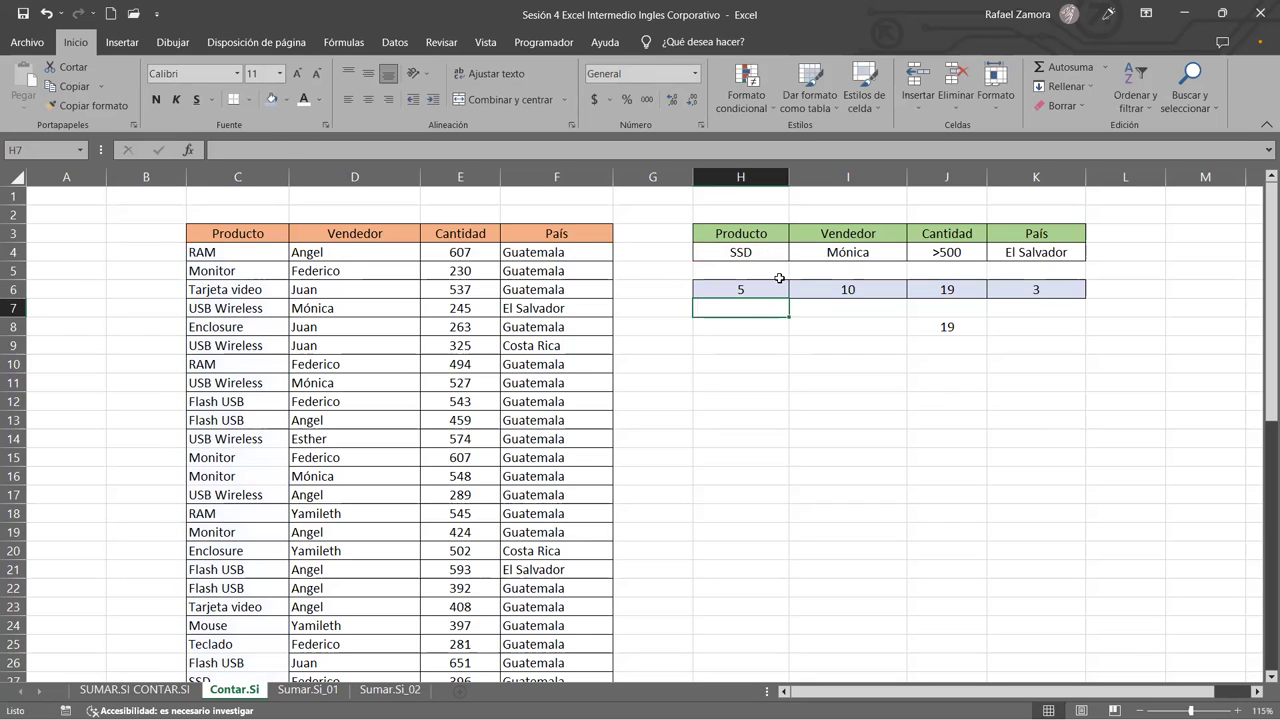
pyautogui.click(737, 288)
# - Review J8's formula and its quoted ">500" criterion without changing it
pyautogui.doubleClick(931, 327)
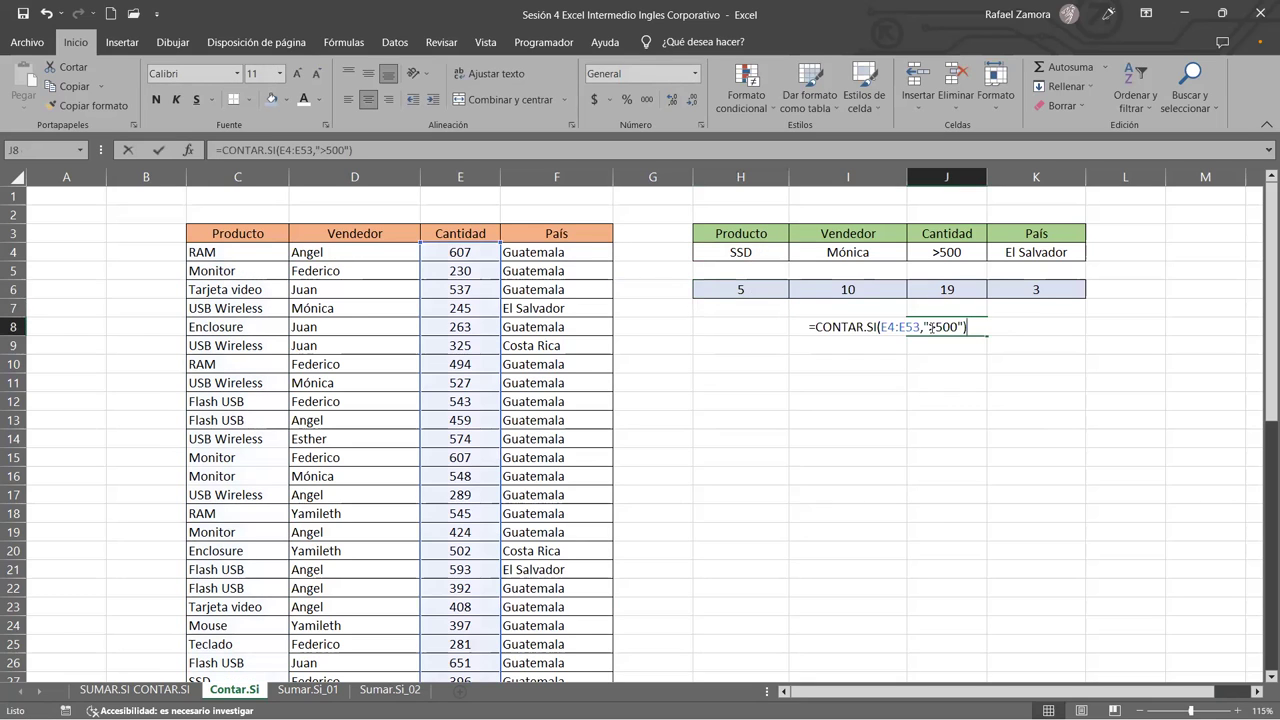
pyautogui.doubleClick(931, 327)
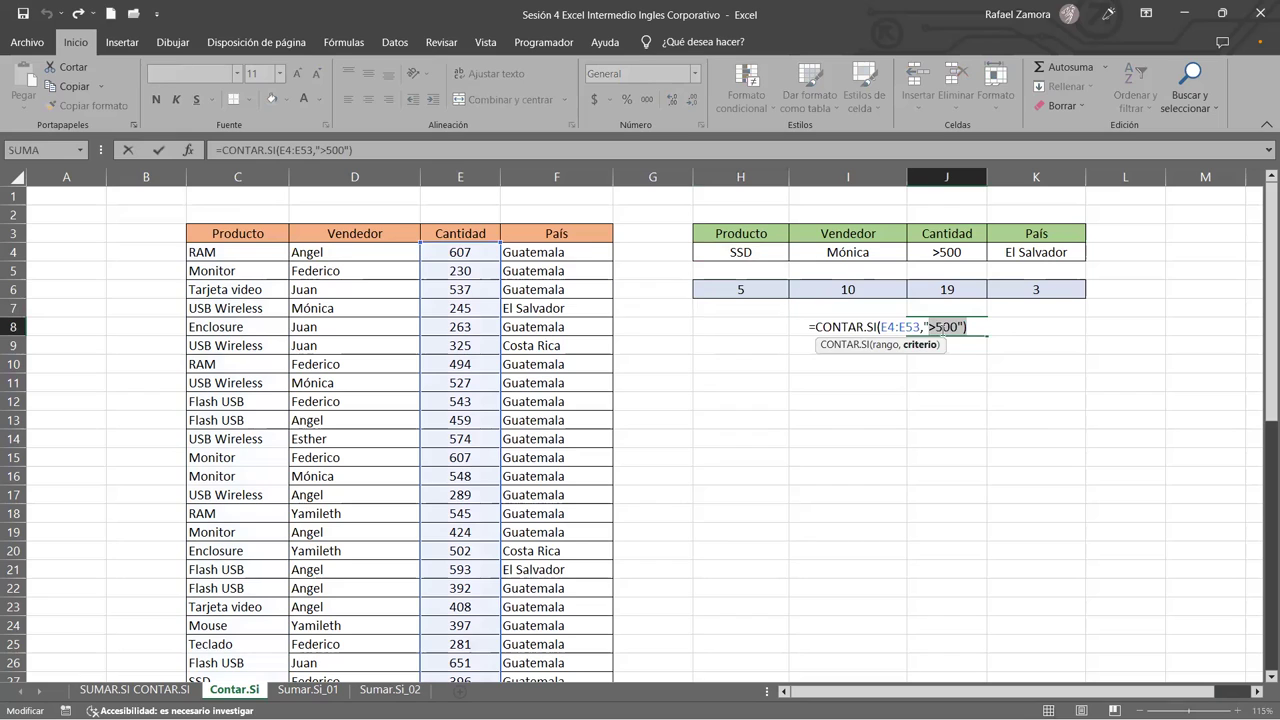
pyautogui.press('Escape')
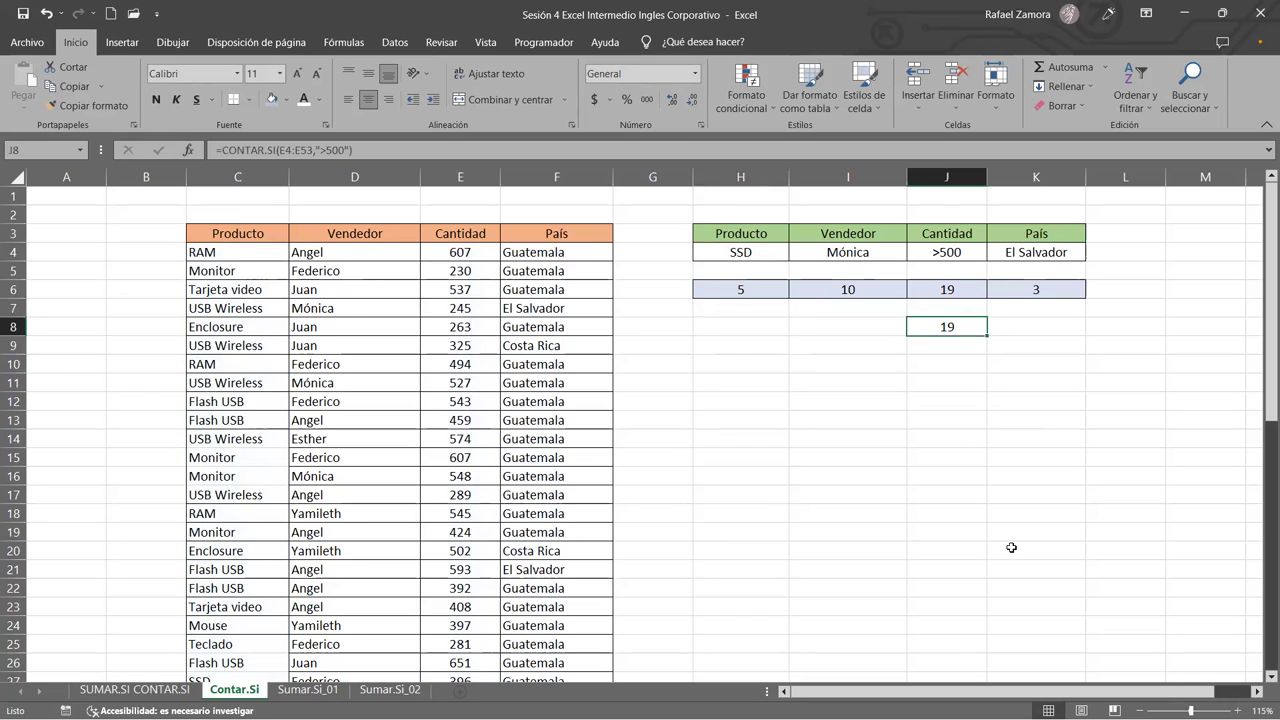
pyautogui.click(865, 380)
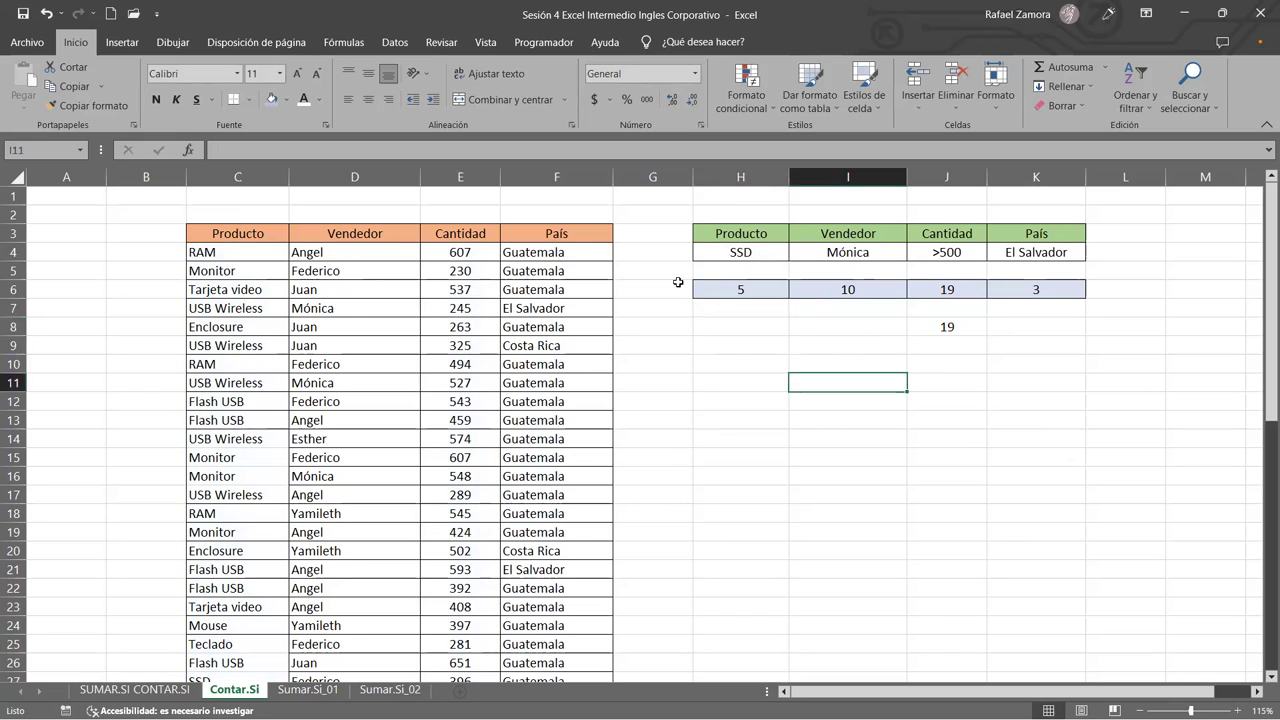
pyautogui.click(874, 547)
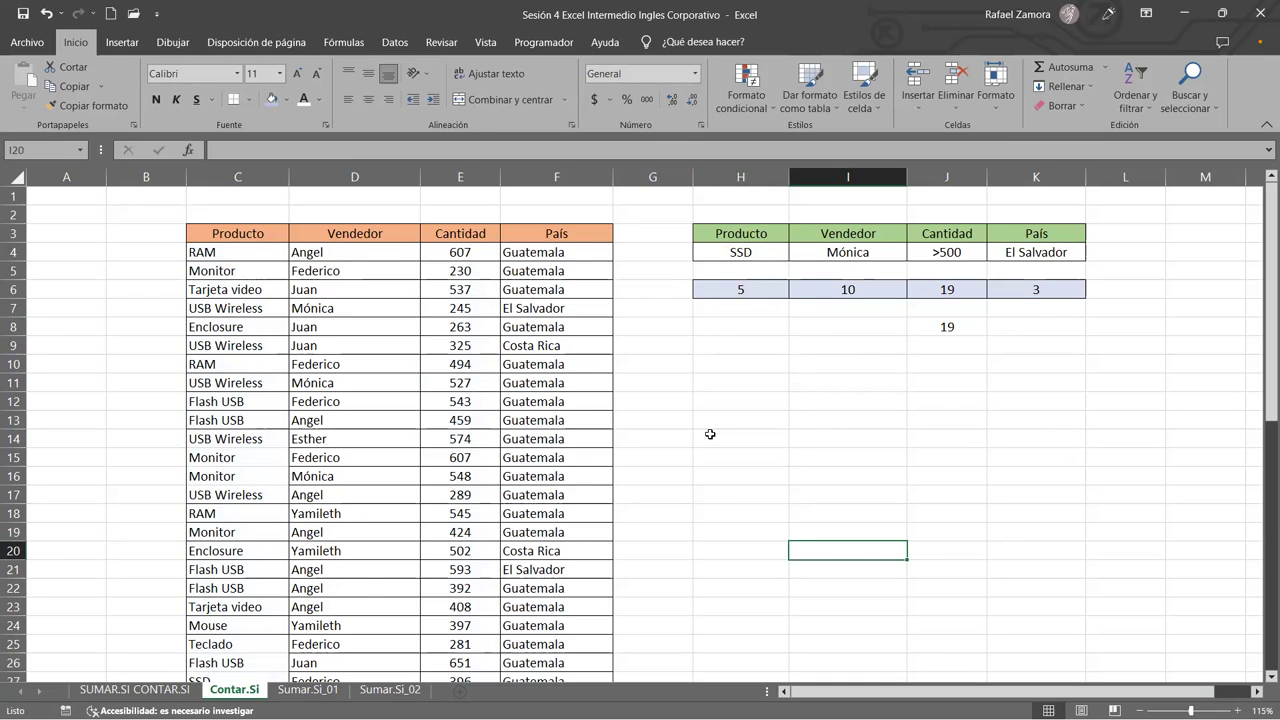
# - Glance at the SUMAR.SI CONTAR.SI title sheet, then return to Contar.Si
pyautogui.click(134, 689)
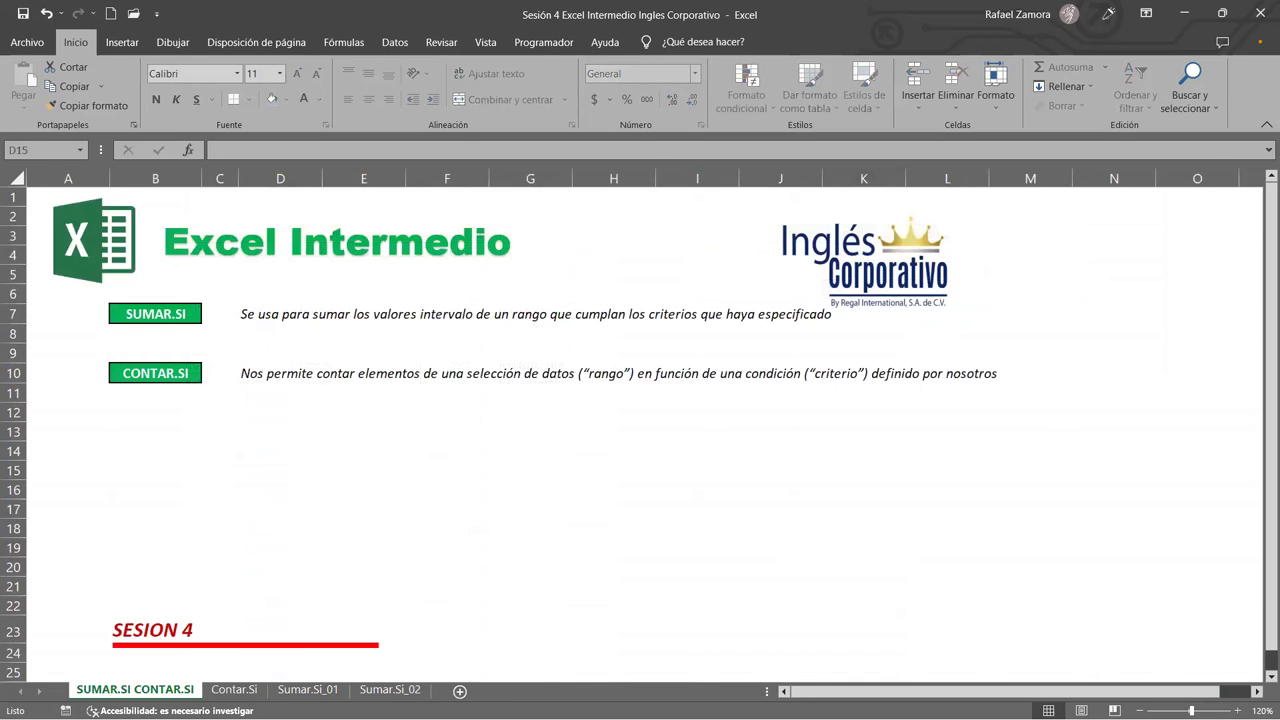
pyautogui.click(236, 689)
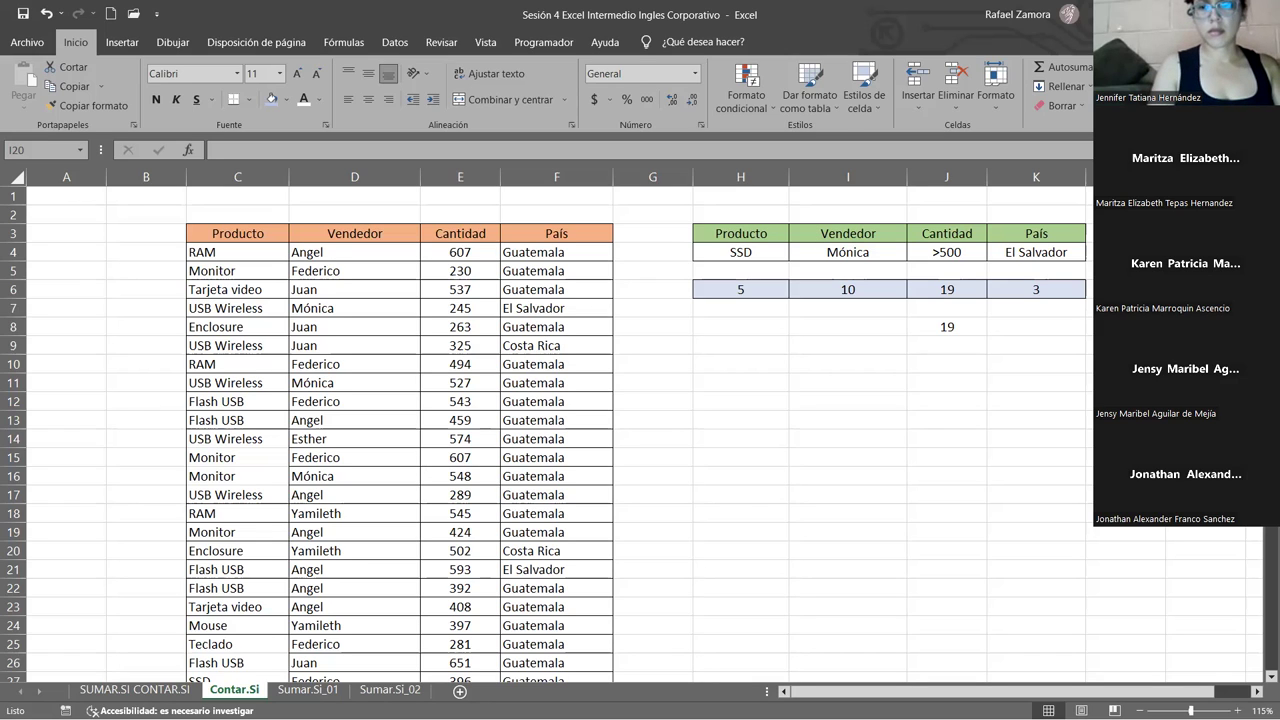
# - Switch to Sumar.Si_01, briefly view Sumar.Si_02, and return to Sumar.Si_01
pyautogui.click(308, 690)
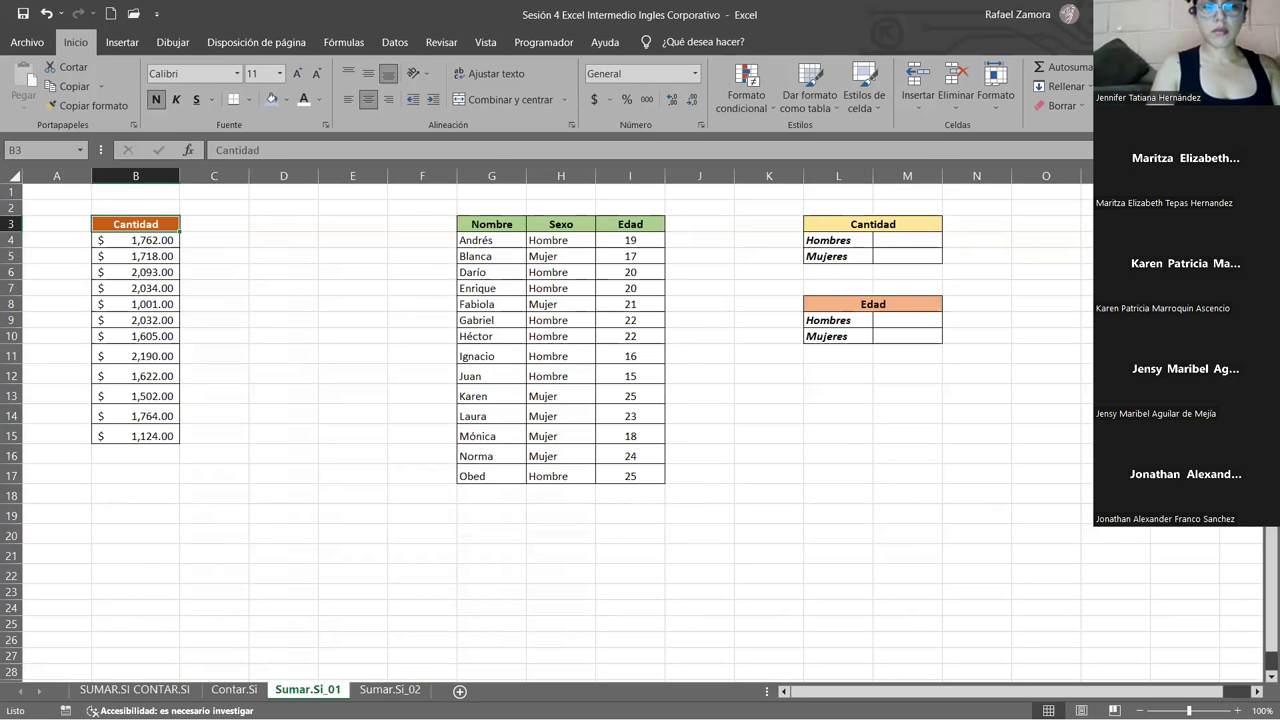
pyautogui.click(385, 681)
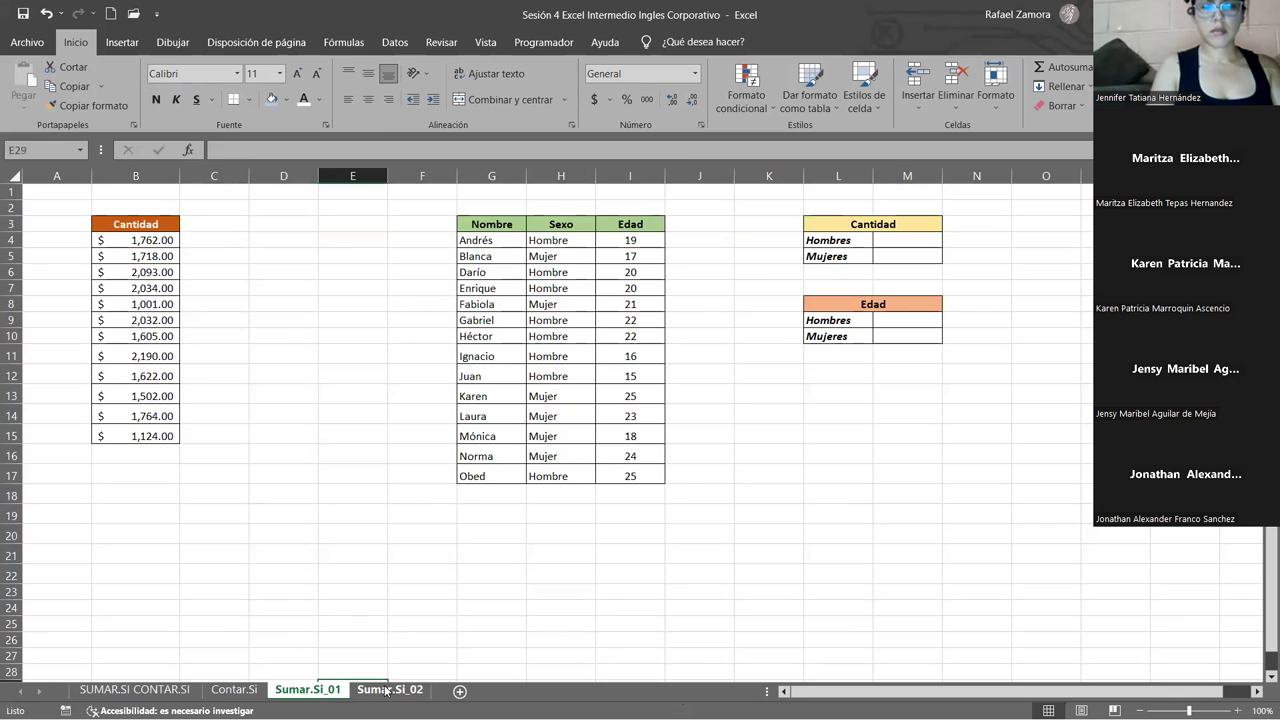
pyautogui.click(385, 690)
pyautogui.click(318, 688)
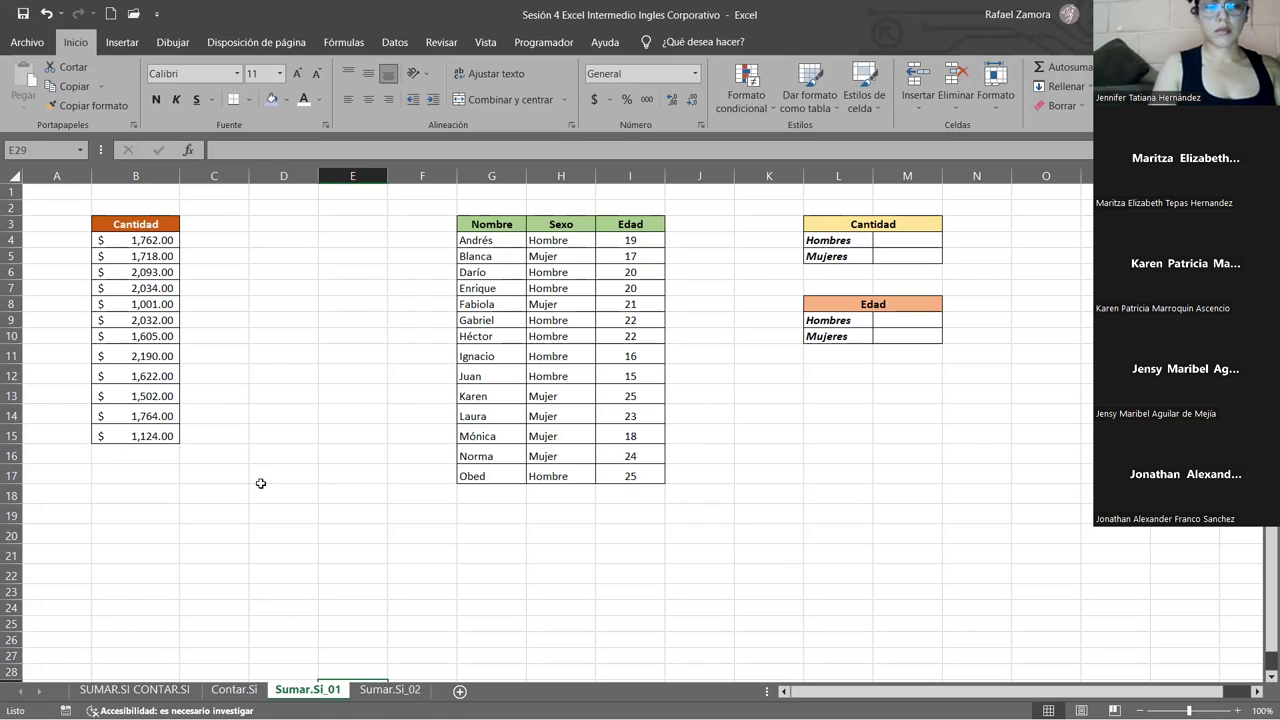
# - Enter the label Criterio in cell B17
pyautogui.click(137, 478)
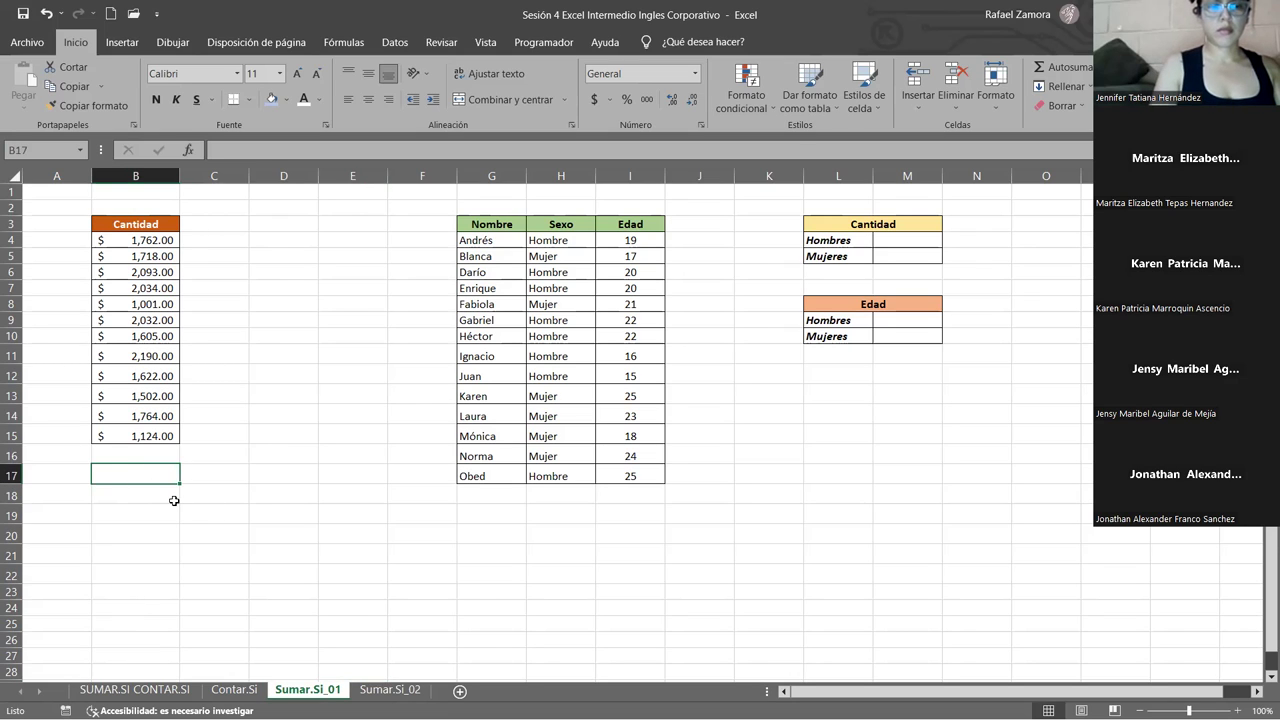
pyautogui.write('Cro')
pyautogui.press('BackSpace')
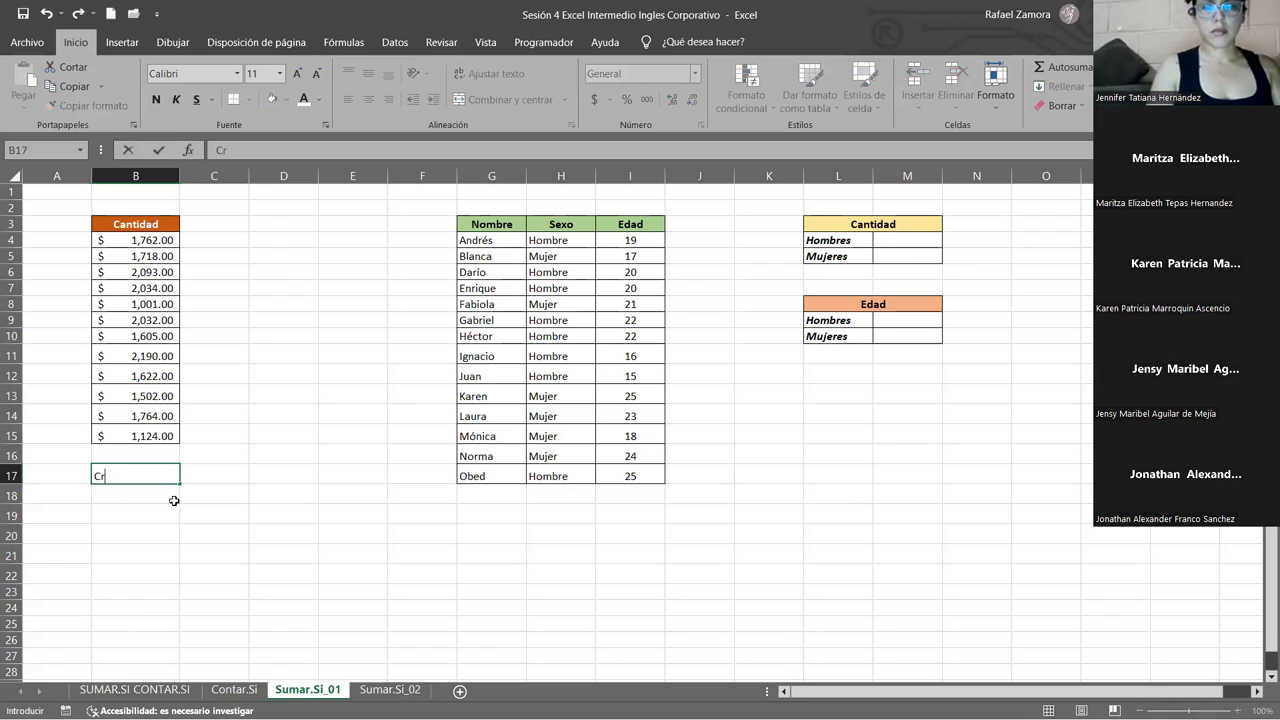
pyautogui.write('iterio')
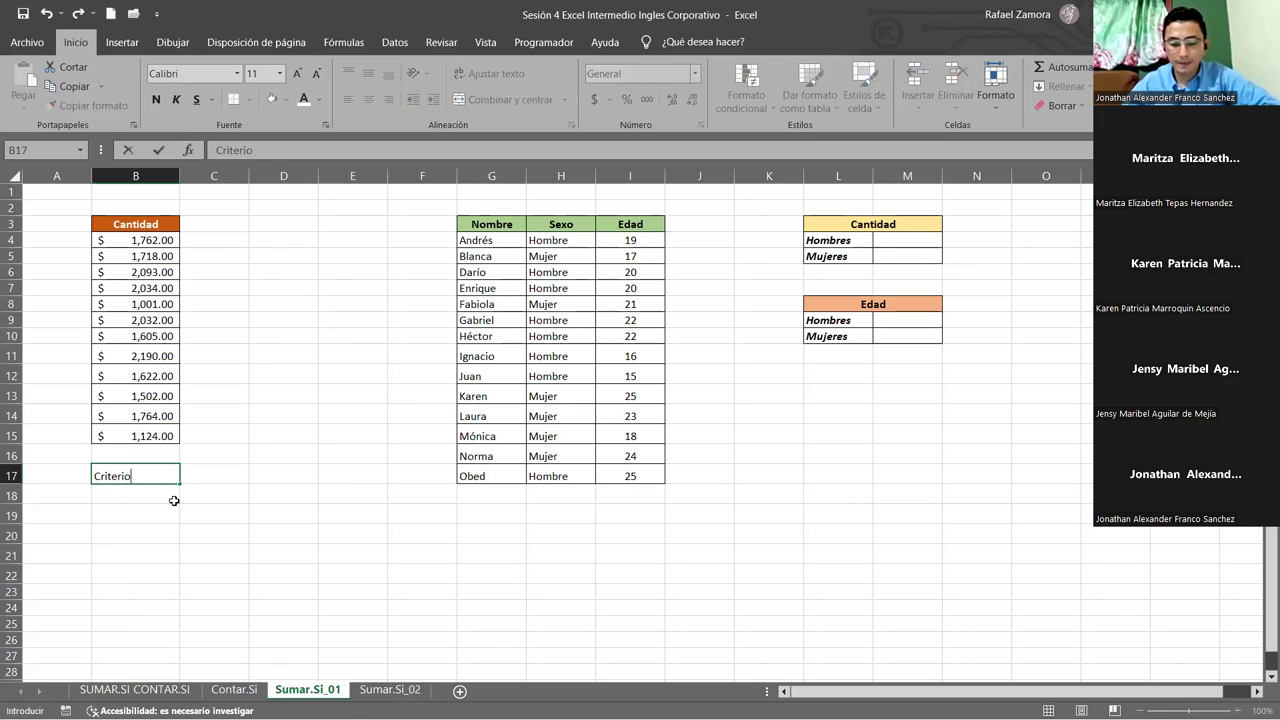
pyautogui.press('Return')
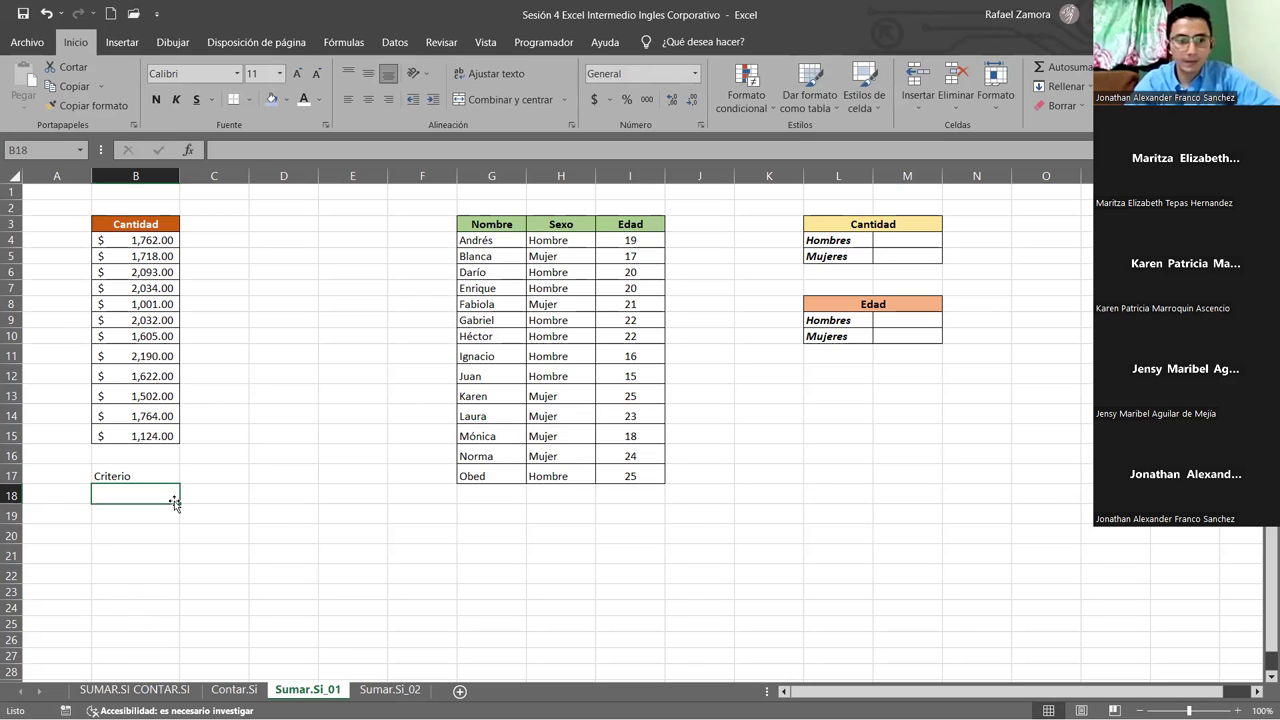
# - Write 'Sumar valores mayores a $2,000' in B18 below the label
pyautogui.write('Sumar valores mayores a ')
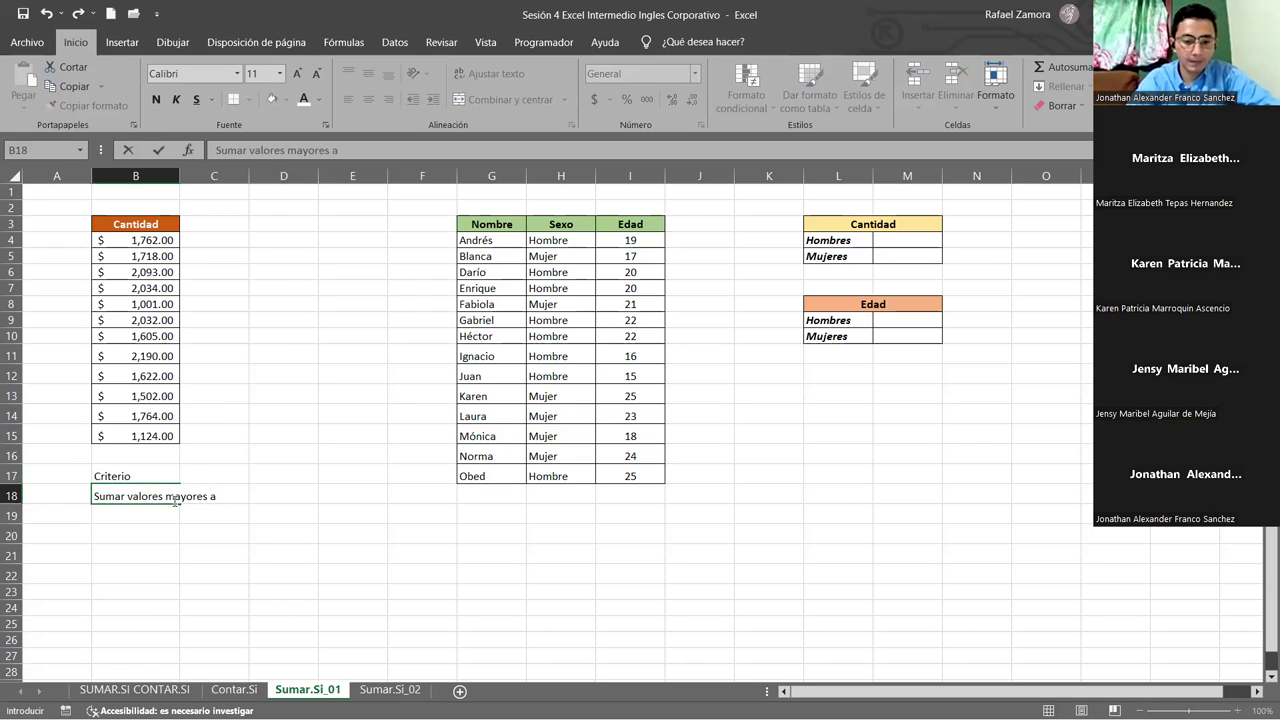
pyautogui.write('4')
pyautogui.press('BackSpace')
pyautogui.write('$2,000')
pyautogui.press('Return')
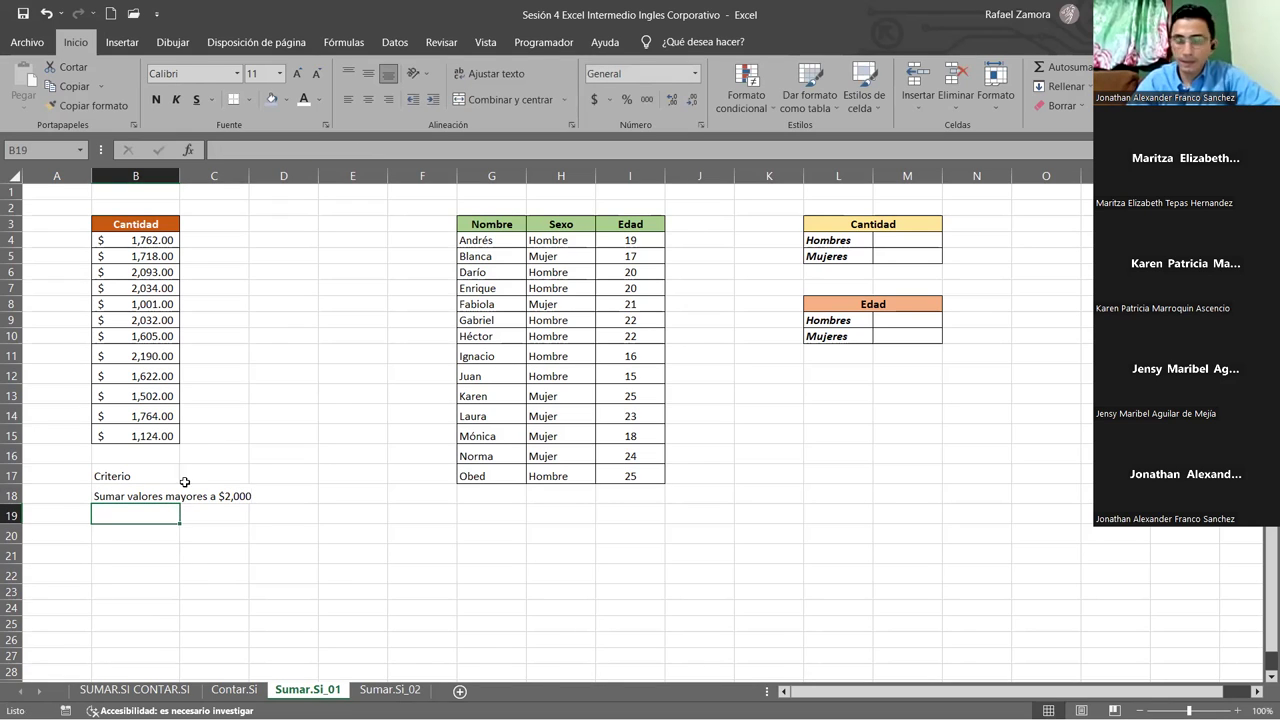
pyautogui.click(134, 474)
# - Bold and shade B17 light blue, then merge and border B18:C18
pyautogui.hotkey('ctrl', 'n')
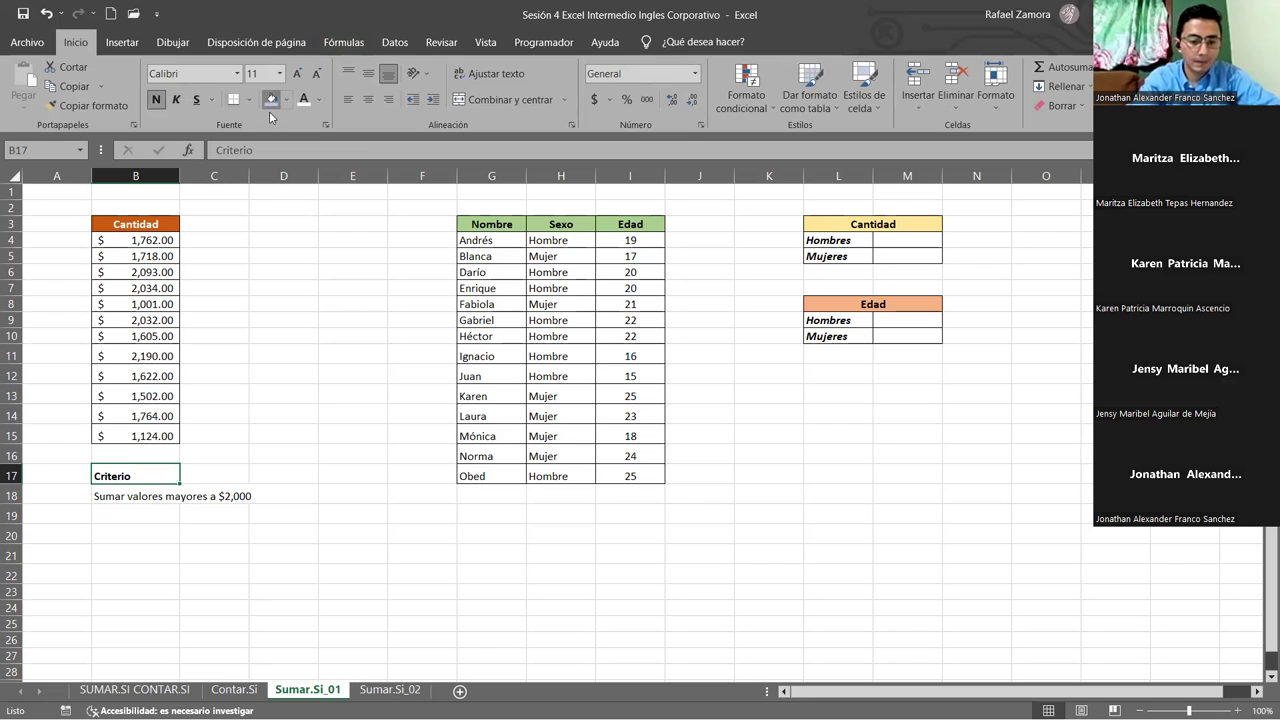
pyautogui.keyDown('ctrl'); pyautogui.click(178, 492); pyautogui.keyUp('ctrl')
pyautogui.moveTo(178, 492); pyautogui.dragTo(215, 495)
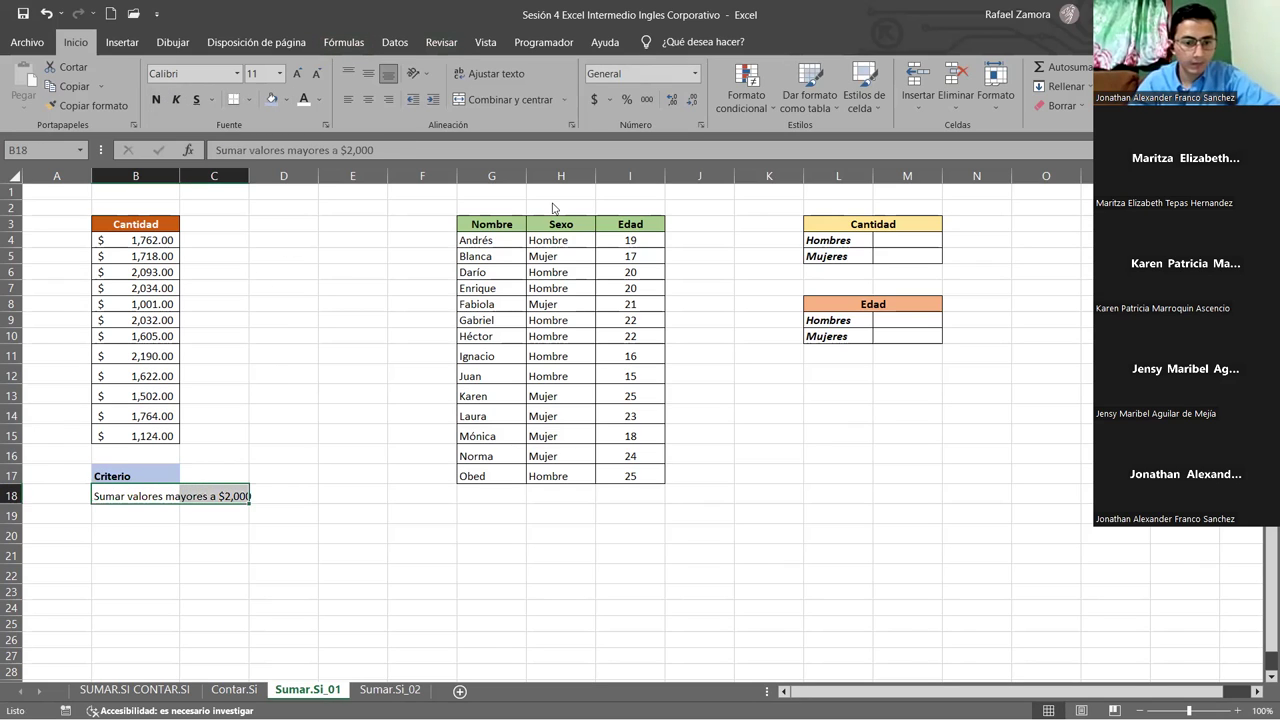
pyautogui.click(493, 104)
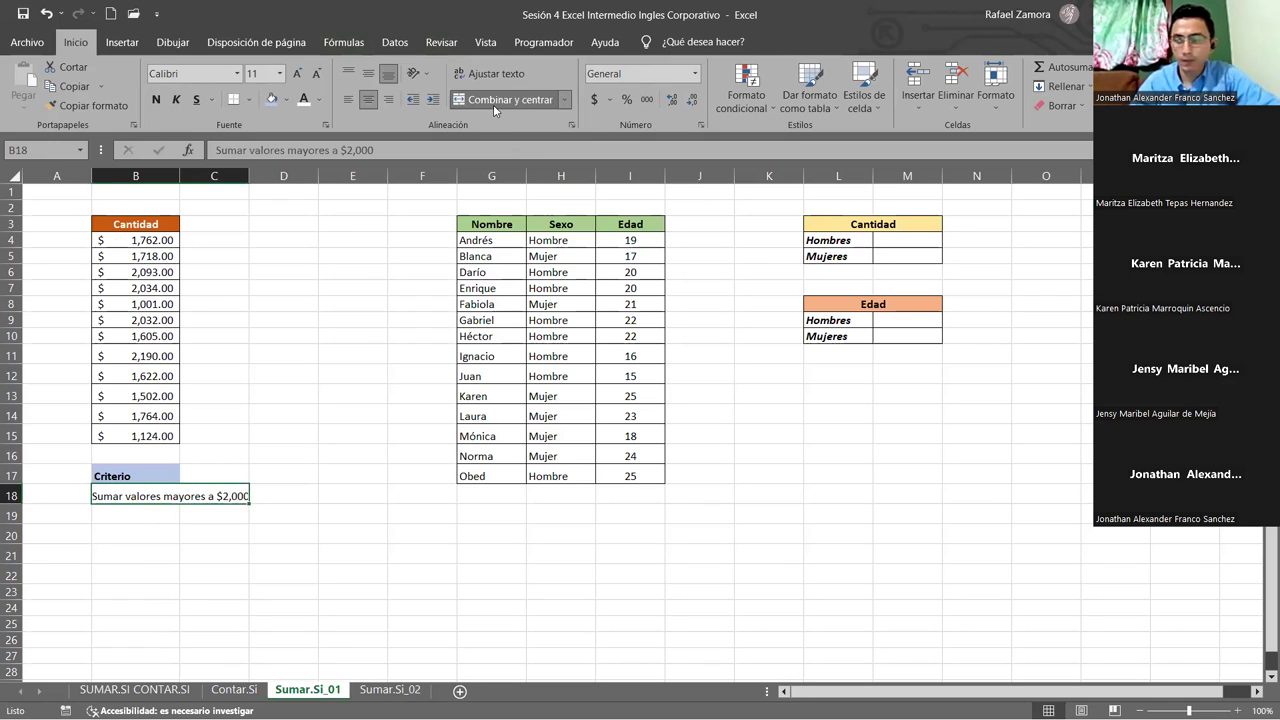
pyautogui.click(246, 97)
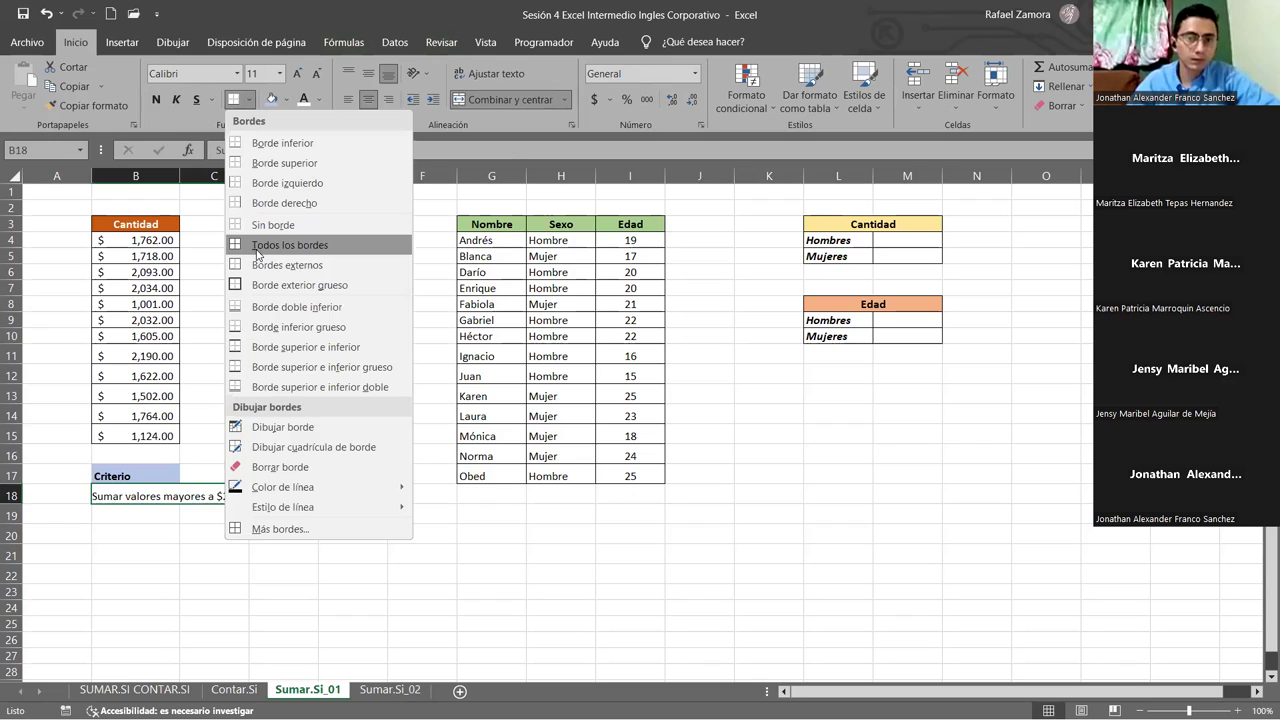
pyautogui.click(258, 248)
# - Widen column C so the criterion note fits
pyautogui.press('Up')
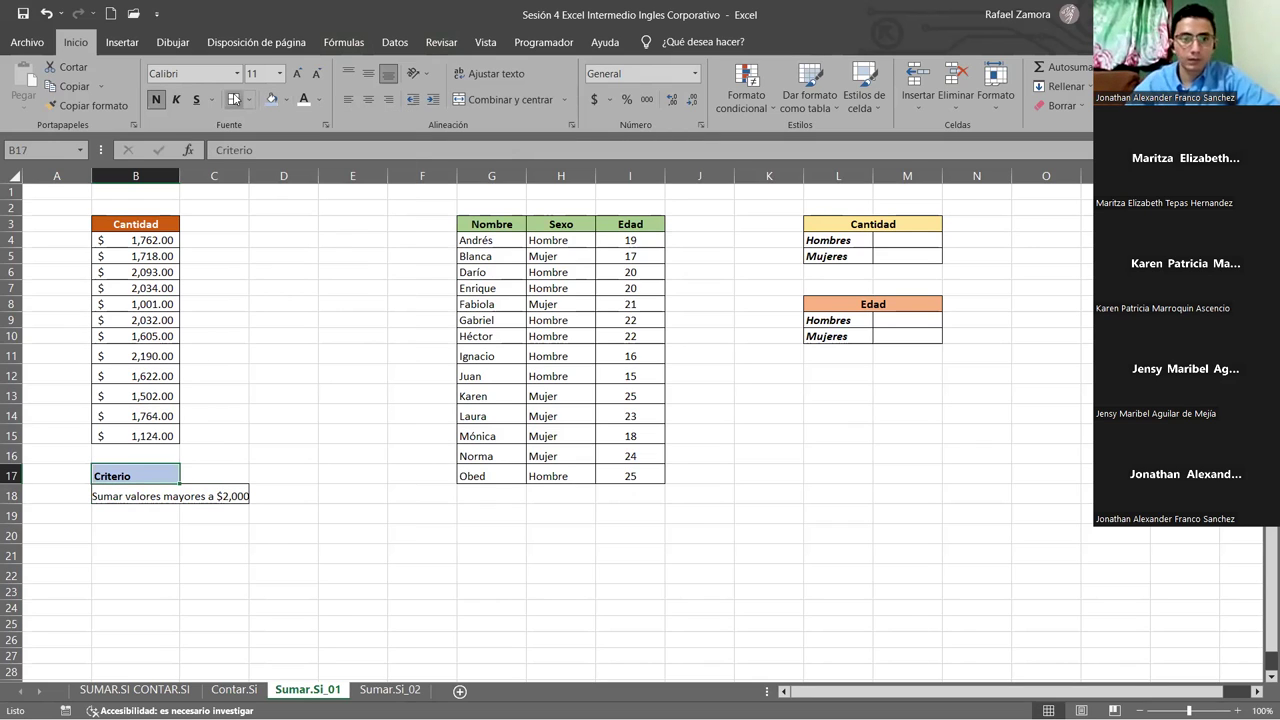
pyautogui.click(283, 574)
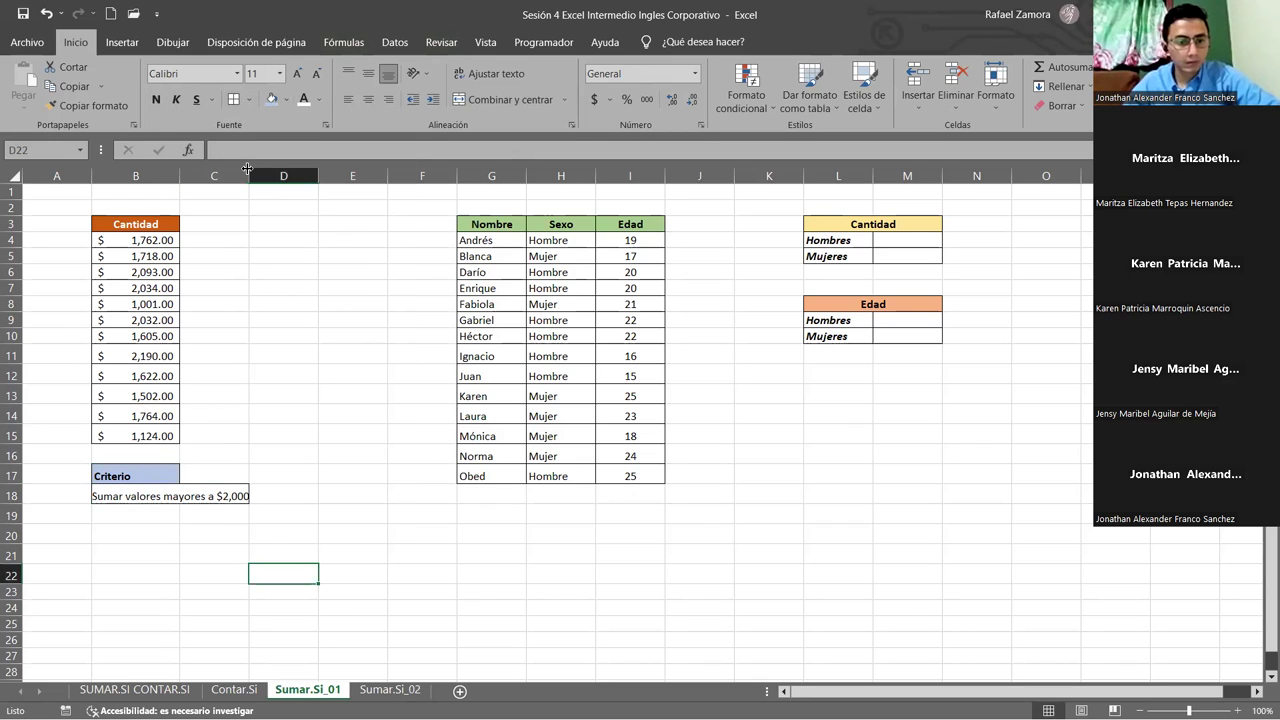
pyautogui.moveTo(256, 172); pyautogui.dragTo(265, 172)
pyautogui.click(388, 536)
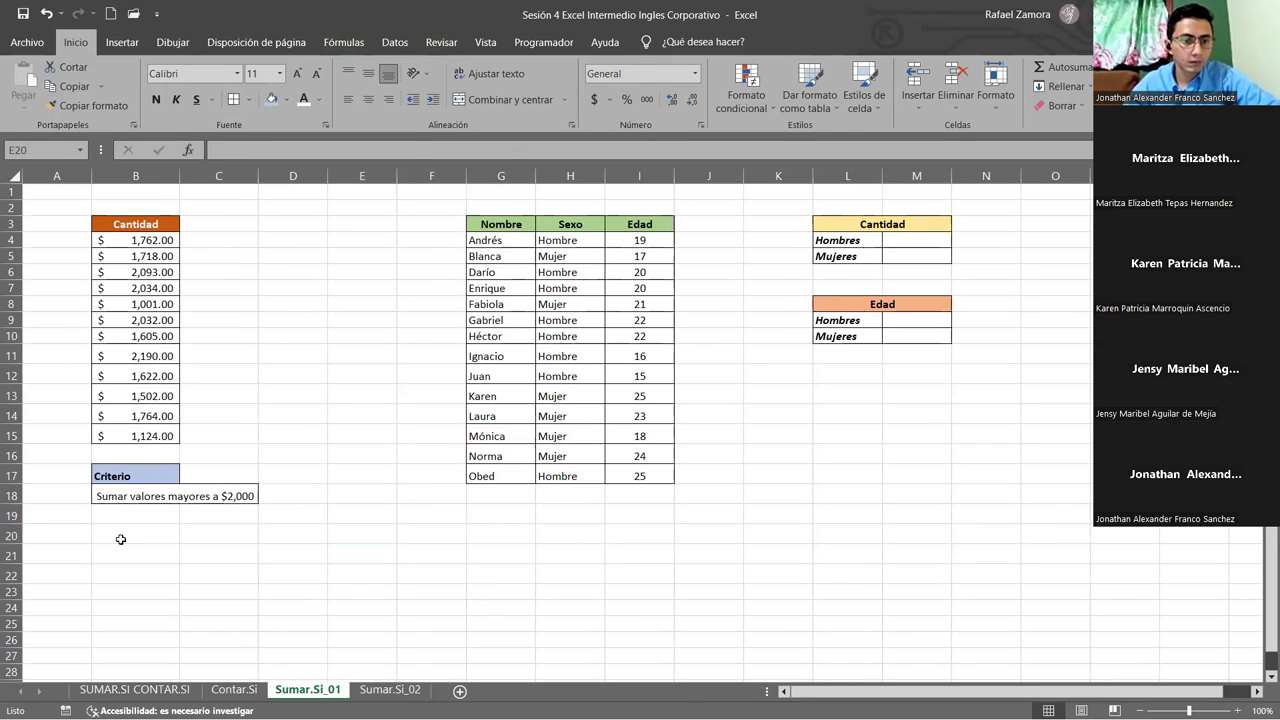
pyautogui.click(164, 540)
# - Give cell E18 a light gold fill
pyautogui.click(362, 490)
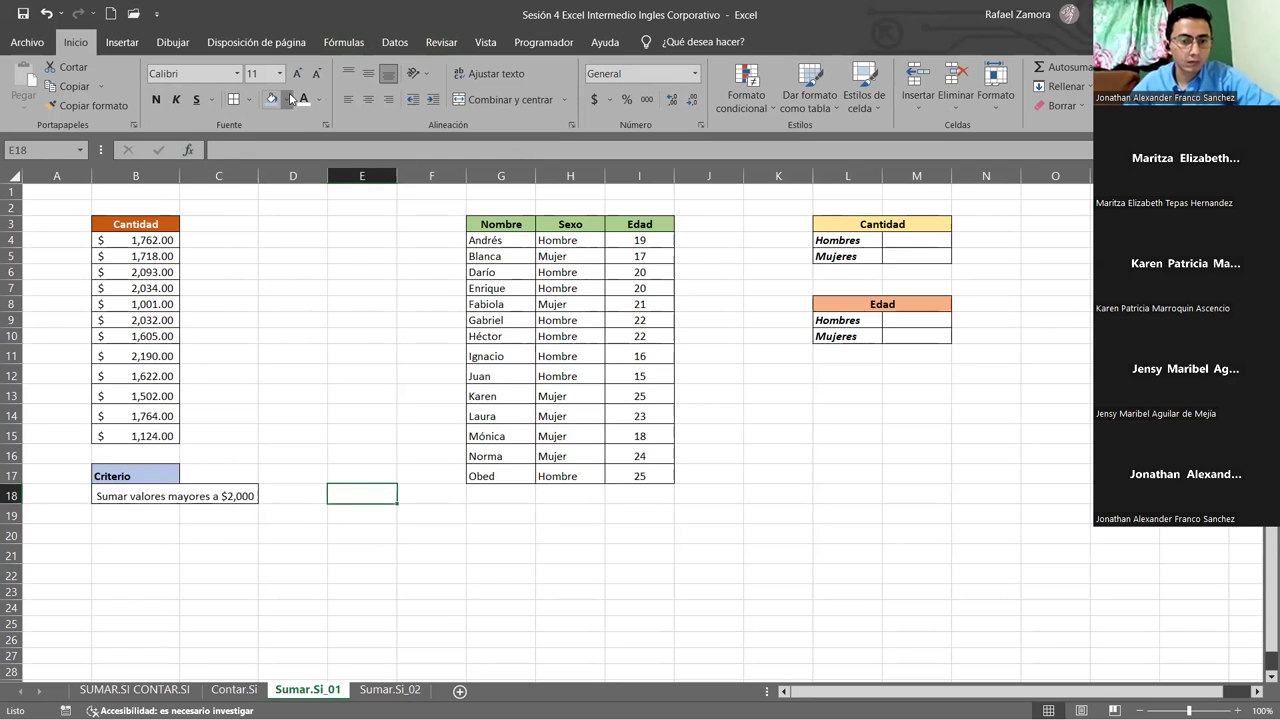
pyautogui.click(289, 99)
pyautogui.click(365, 160)
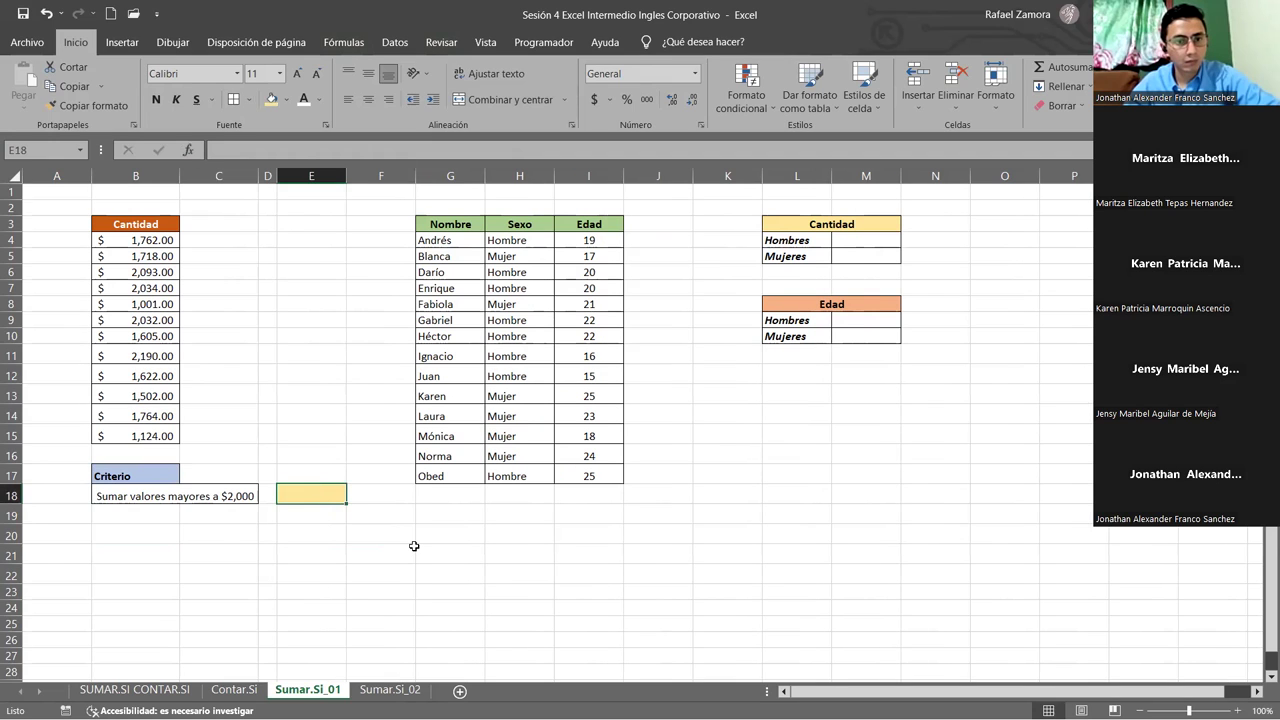
# - Start =SUMAR.SI( in E18 by picking it from the =suma autocomplete list
pyautogui.write('=')
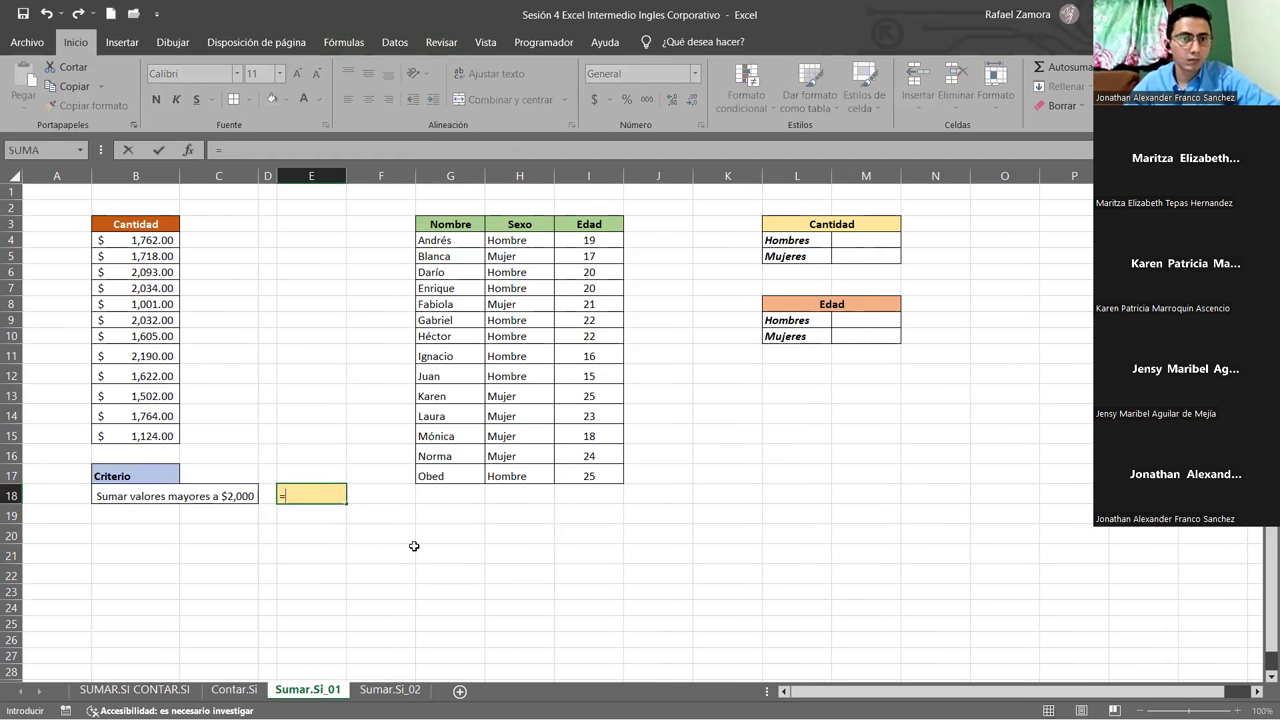
pyautogui.write('suma')
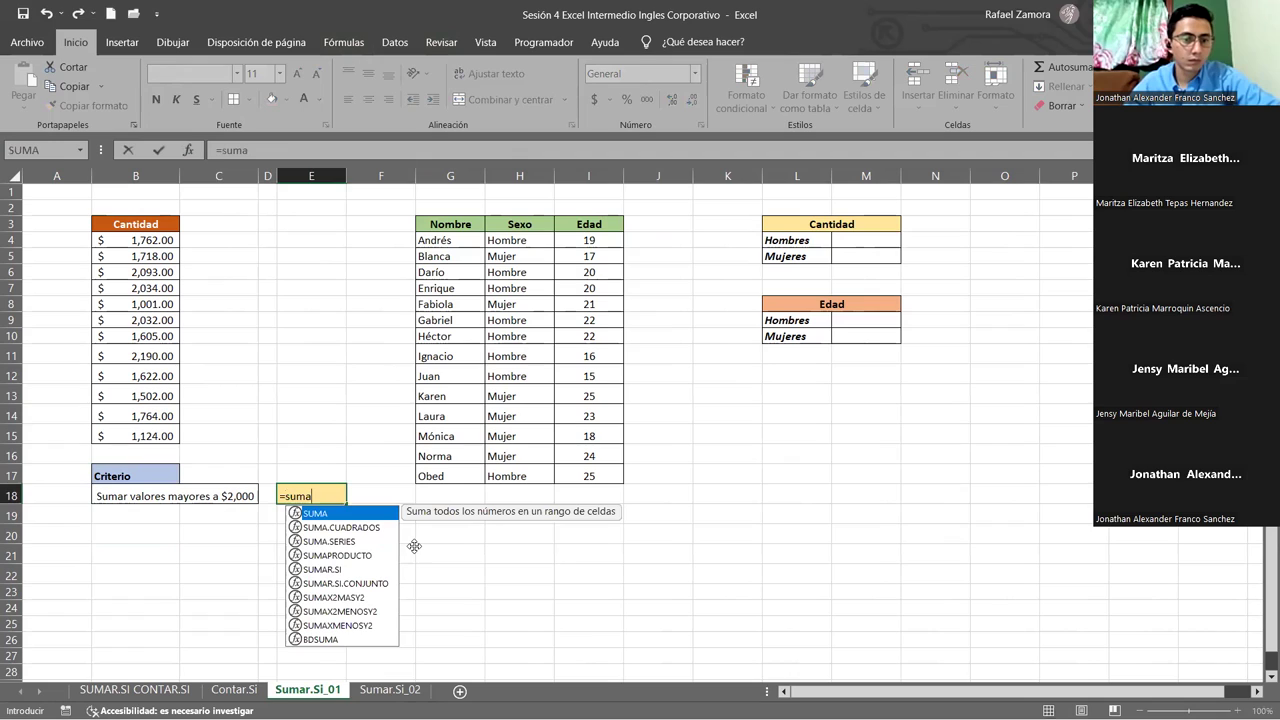
pyautogui.press('Down')
pyautogui.press('Down')
pyautogui.press('Down')
pyautogui.press('Tab')
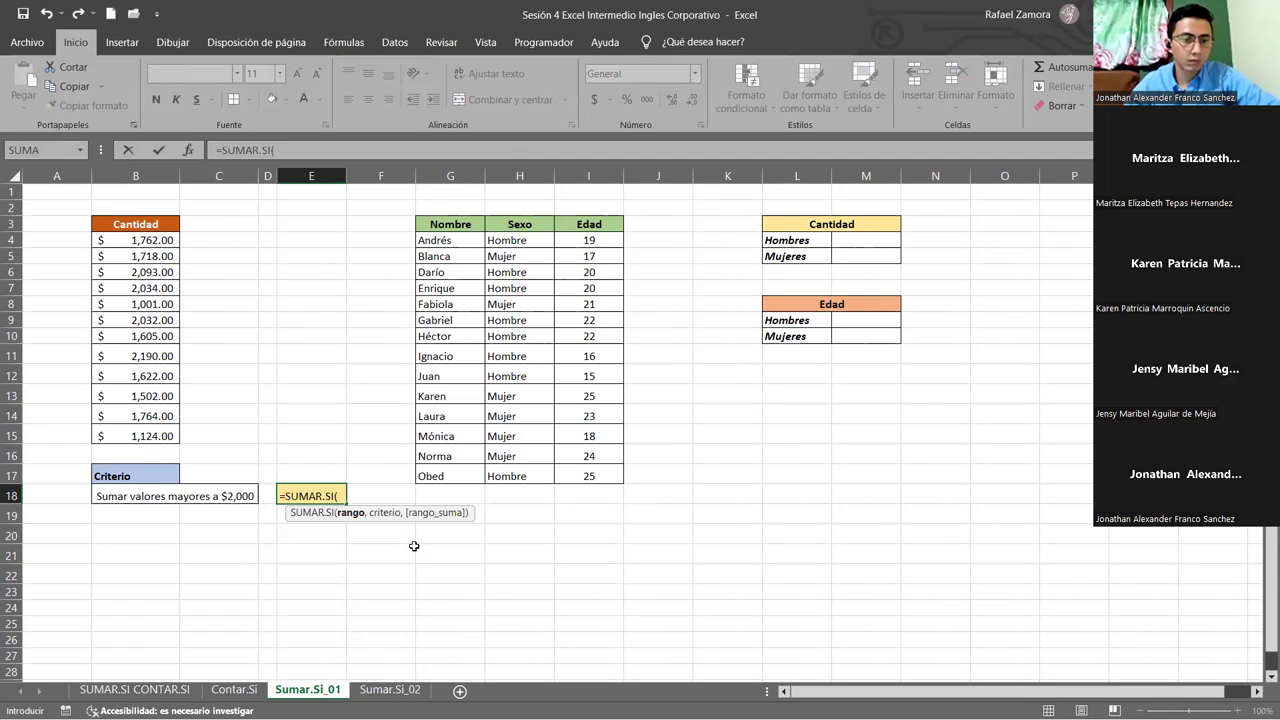
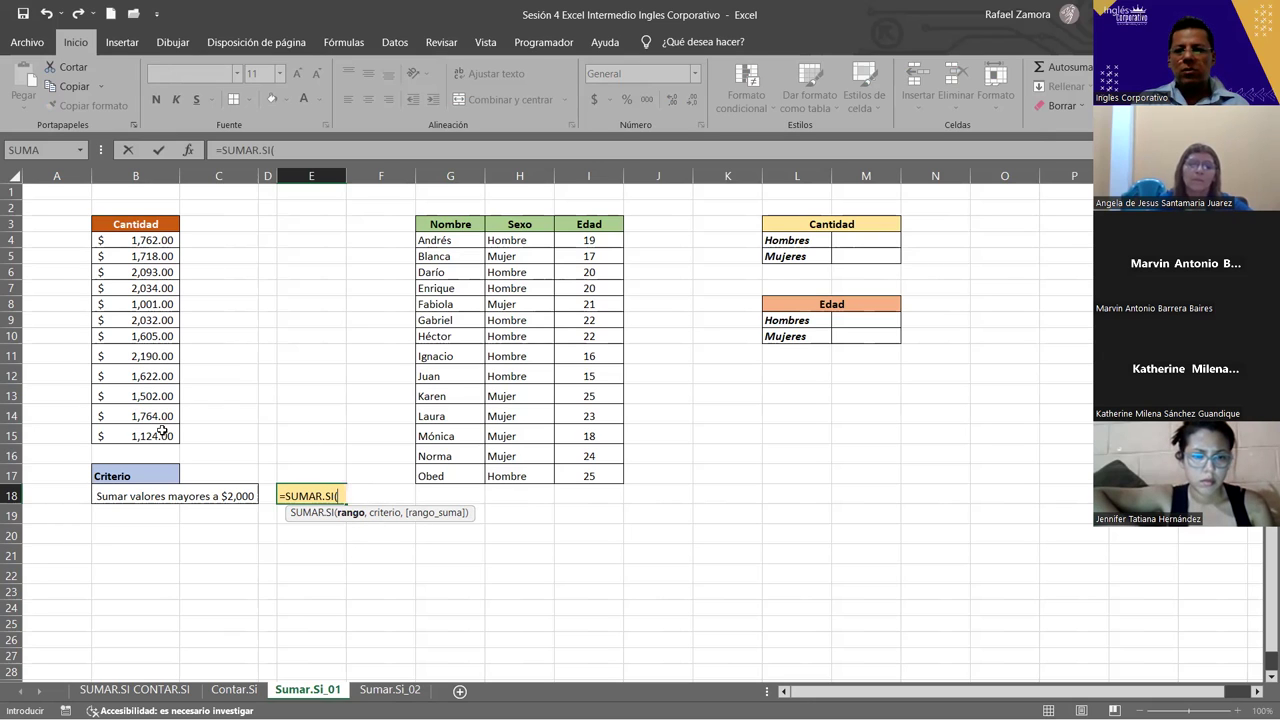
# - Complete E18 as =SUMAR.SI(B4:B15,">2000") so it returns 8349
pyautogui.moveTo(162, 240); pyautogui.dragTo(162, 431)
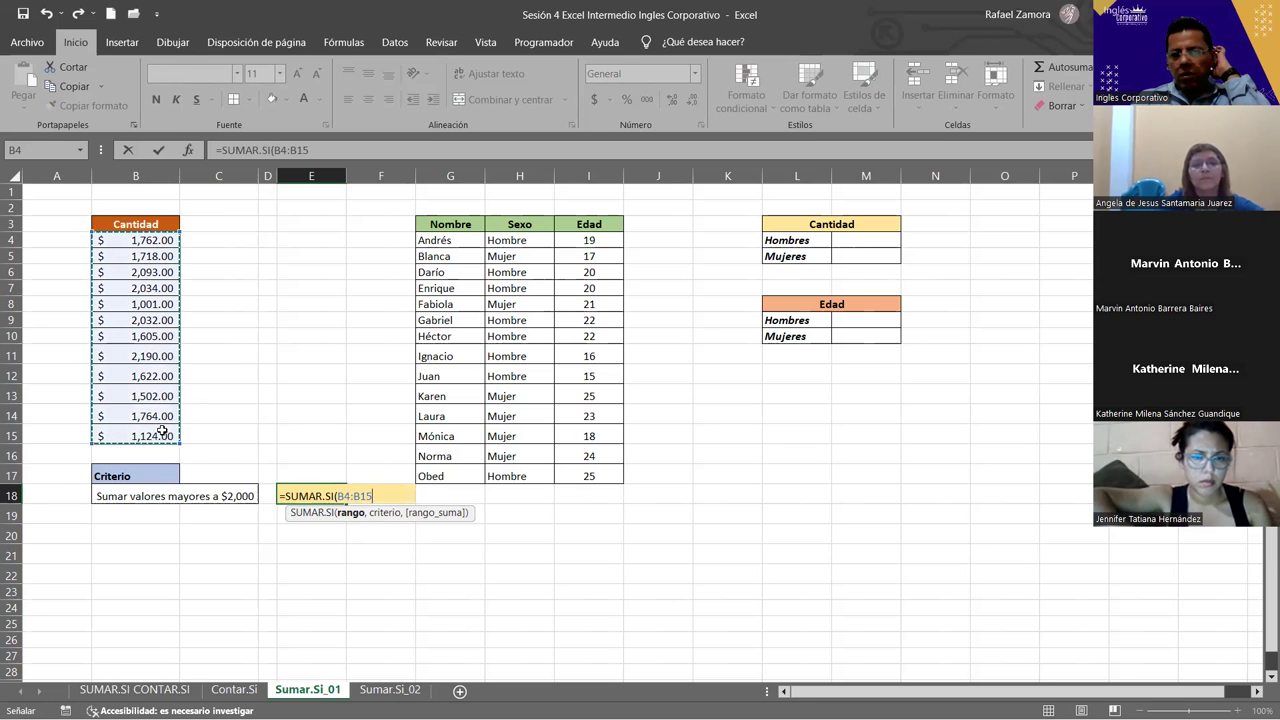
pyautogui.write(',')
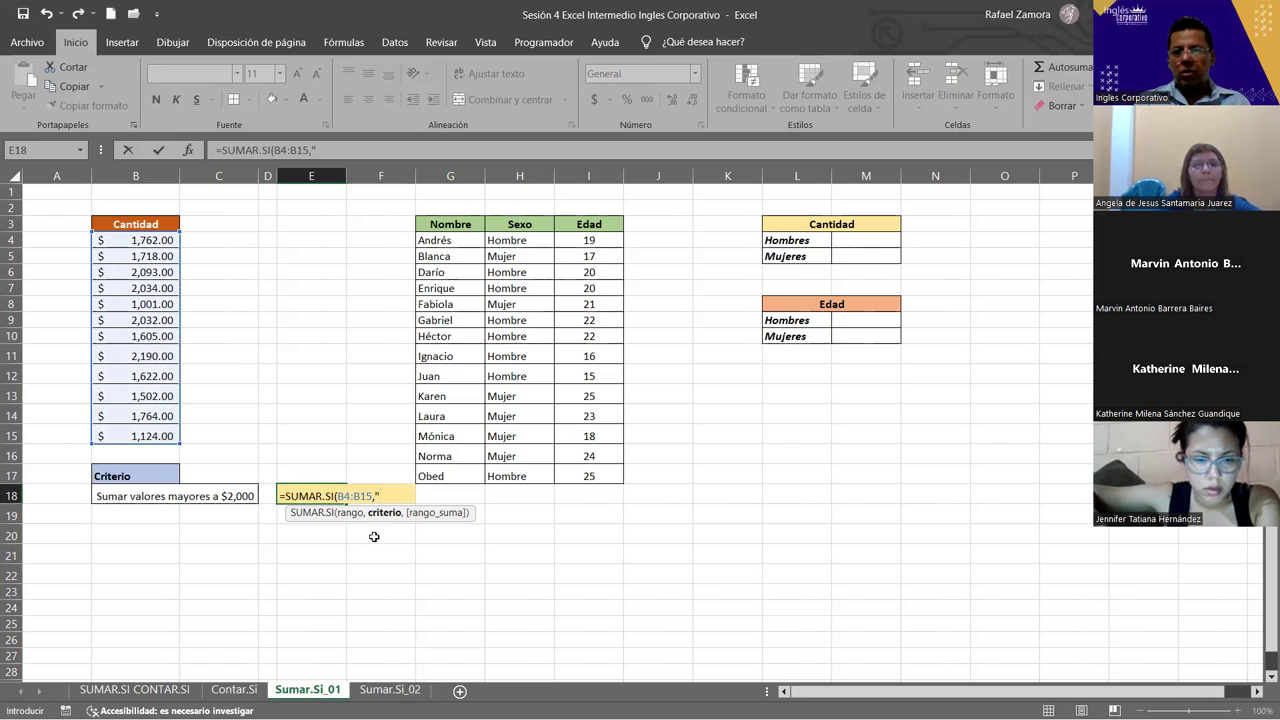
pyautogui.write('>')
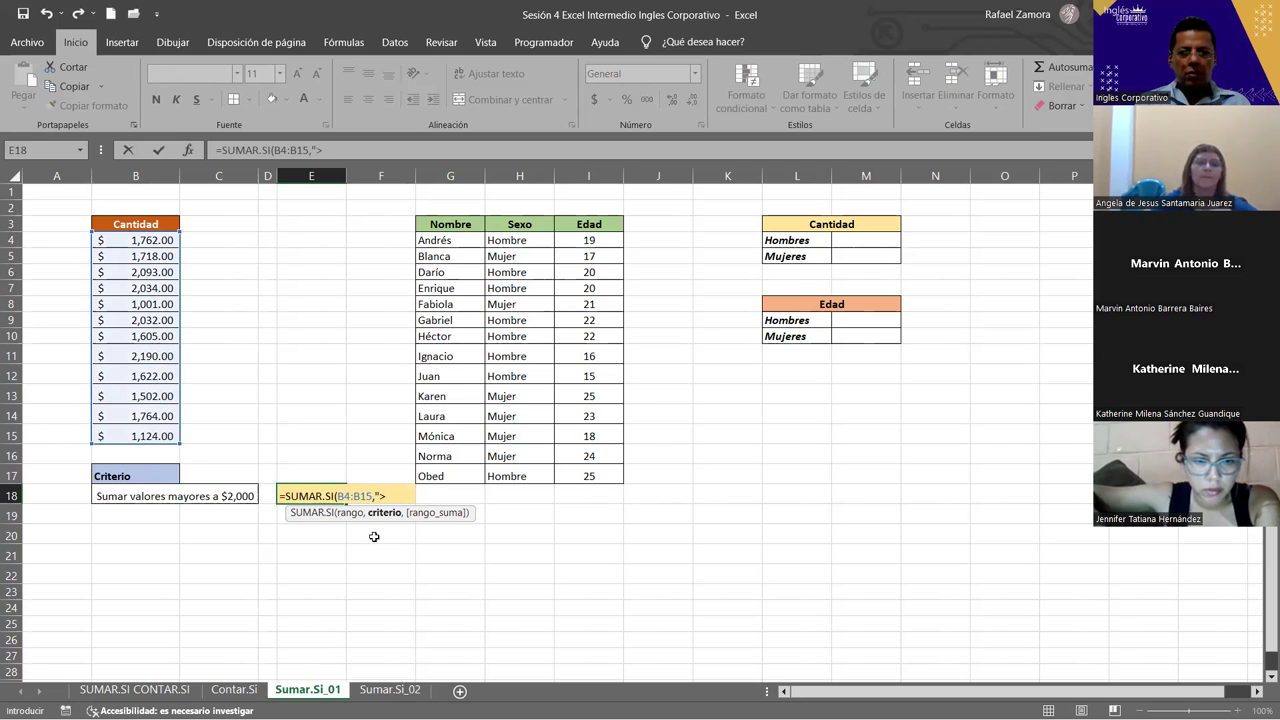
pyautogui.write('2000"')
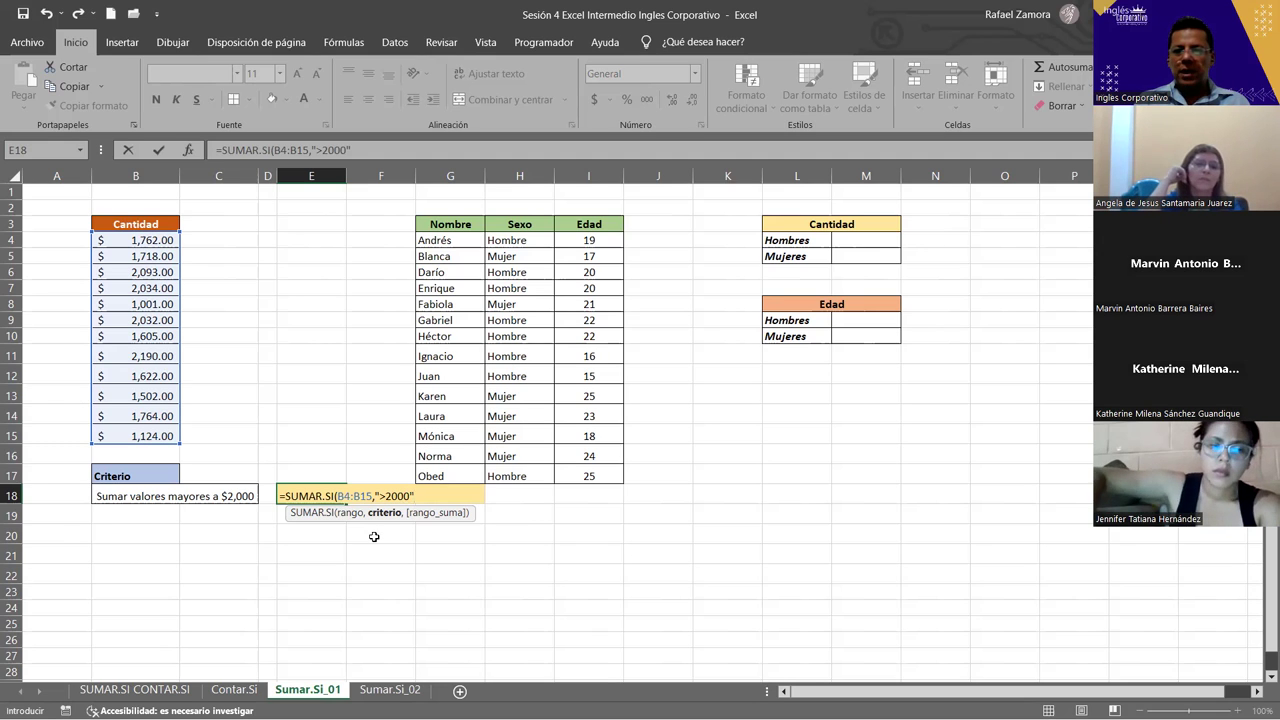
pyautogui.write(')')
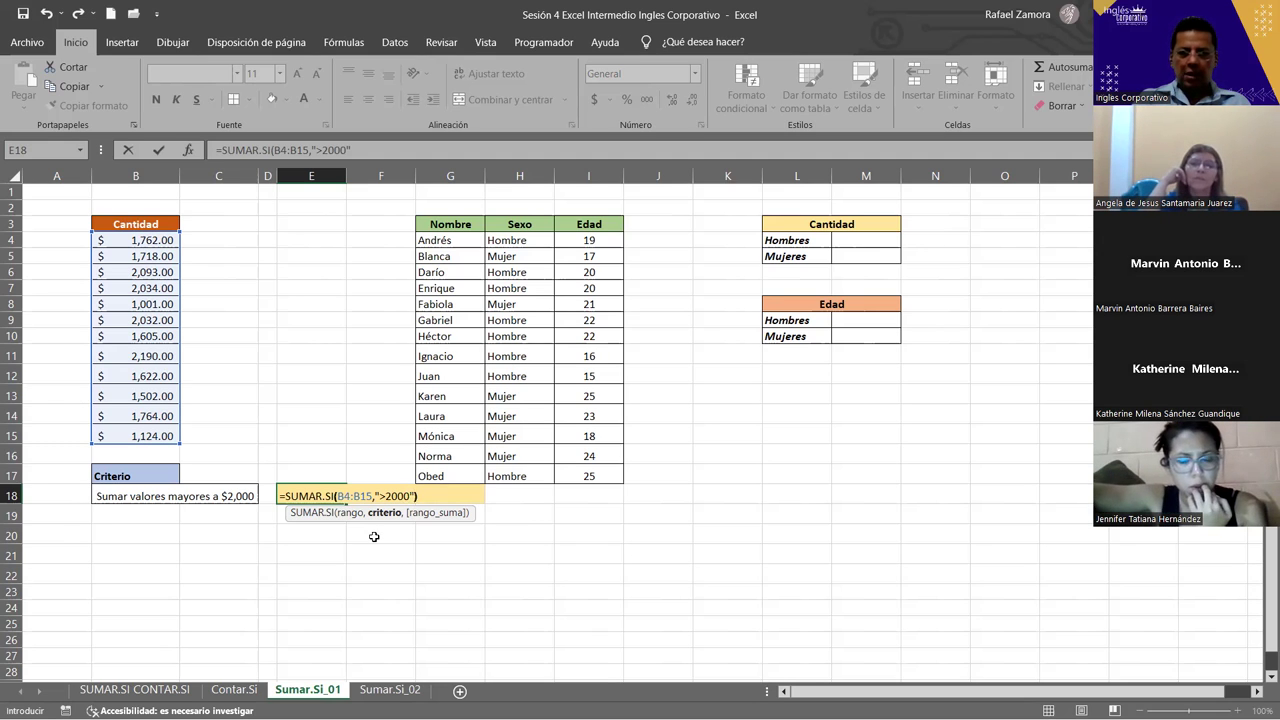
pyautogui.press('Return')
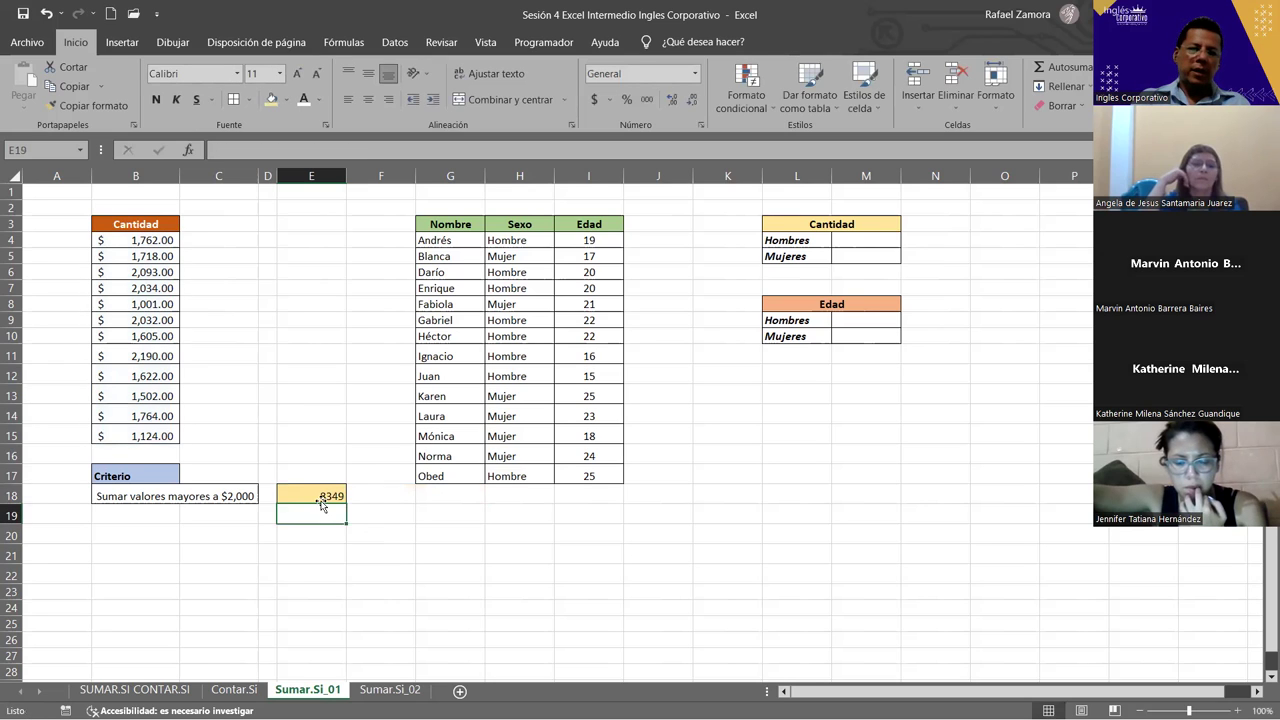
pyautogui.click(320, 496)
# - Format E18 as accounting currency and select amounts B6, B7, B9, B11 to check 8,349
pyautogui.click(603, 101)
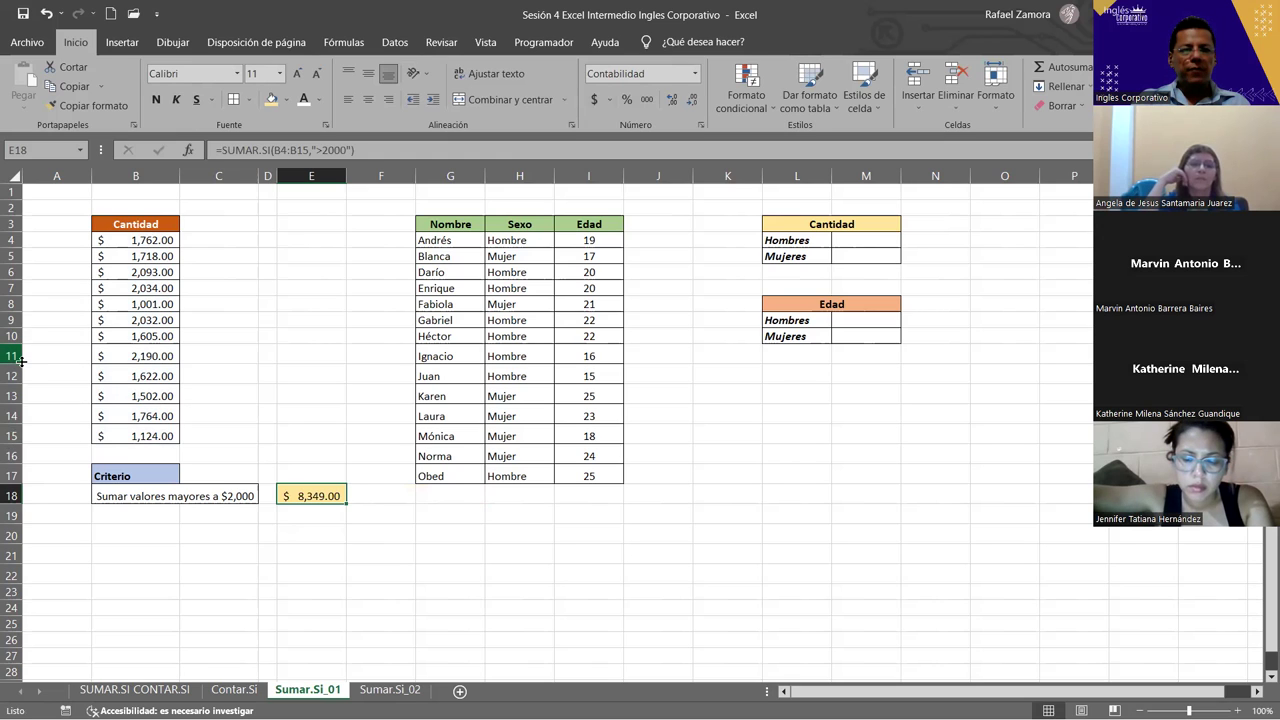
pyautogui.click(214, 288)
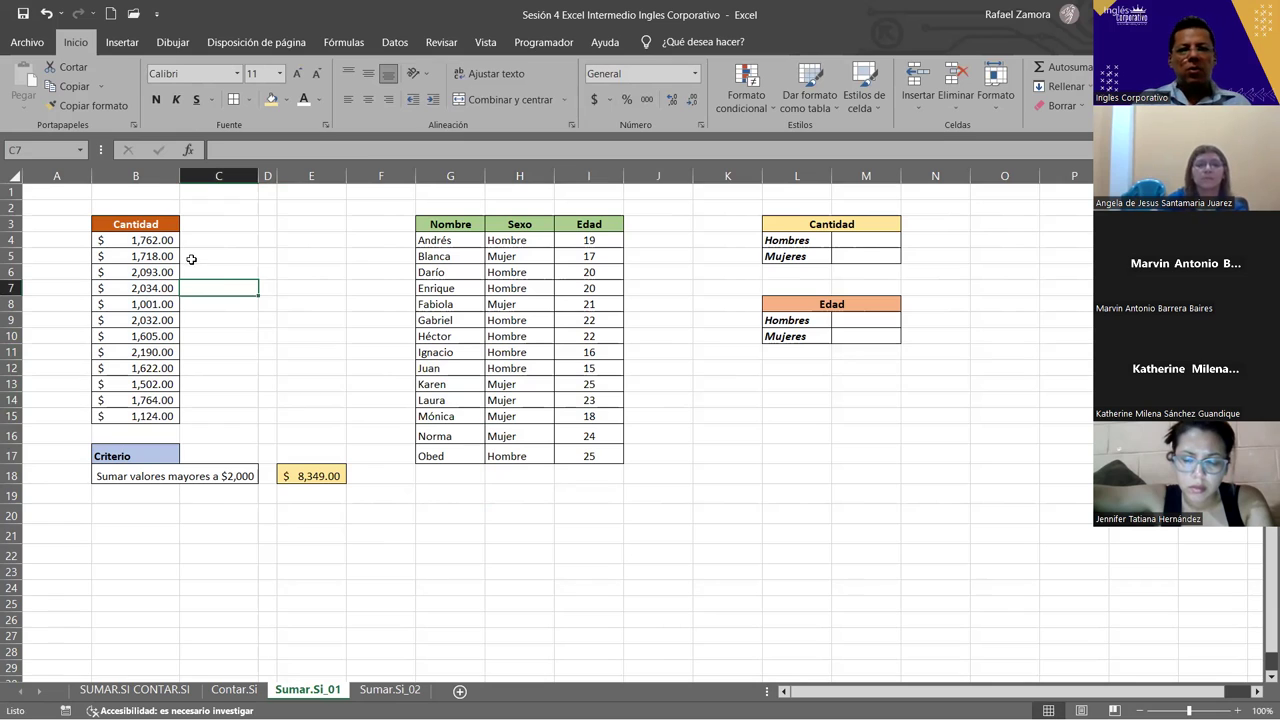
pyautogui.click(159, 268)
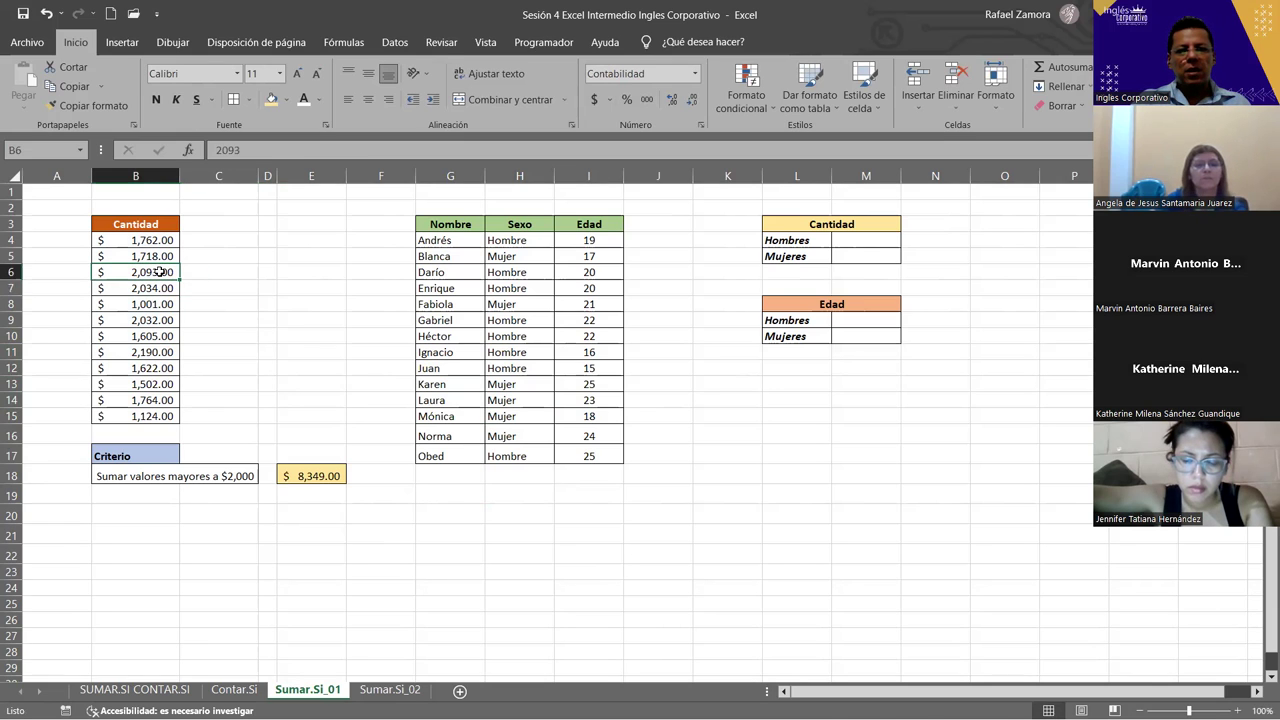
pyautogui.moveTo(159, 271); pyautogui.dragTo(160, 290)
pyautogui.keyDown('ctrl'); pyautogui.click(165, 320); pyautogui.keyUp('ctrl')
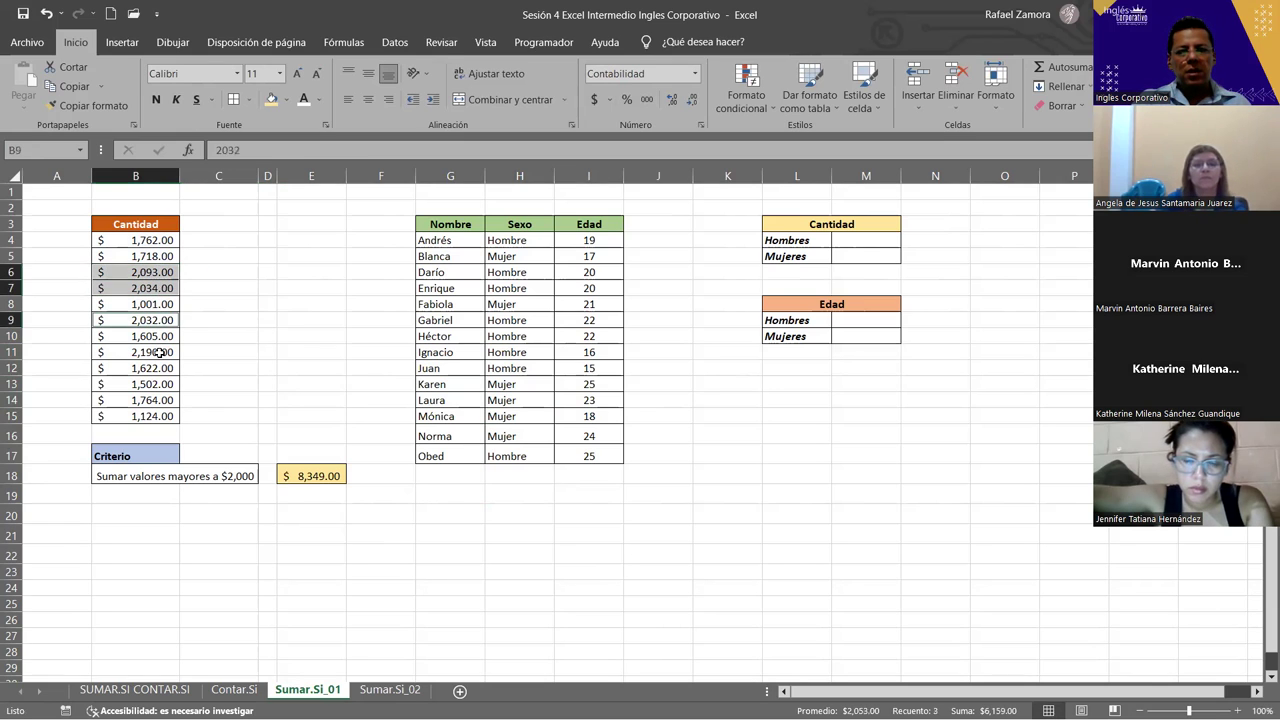
pyautogui.keyDown('ctrl'); pyautogui.click(159, 352); pyautogui.keyUp('ctrl')
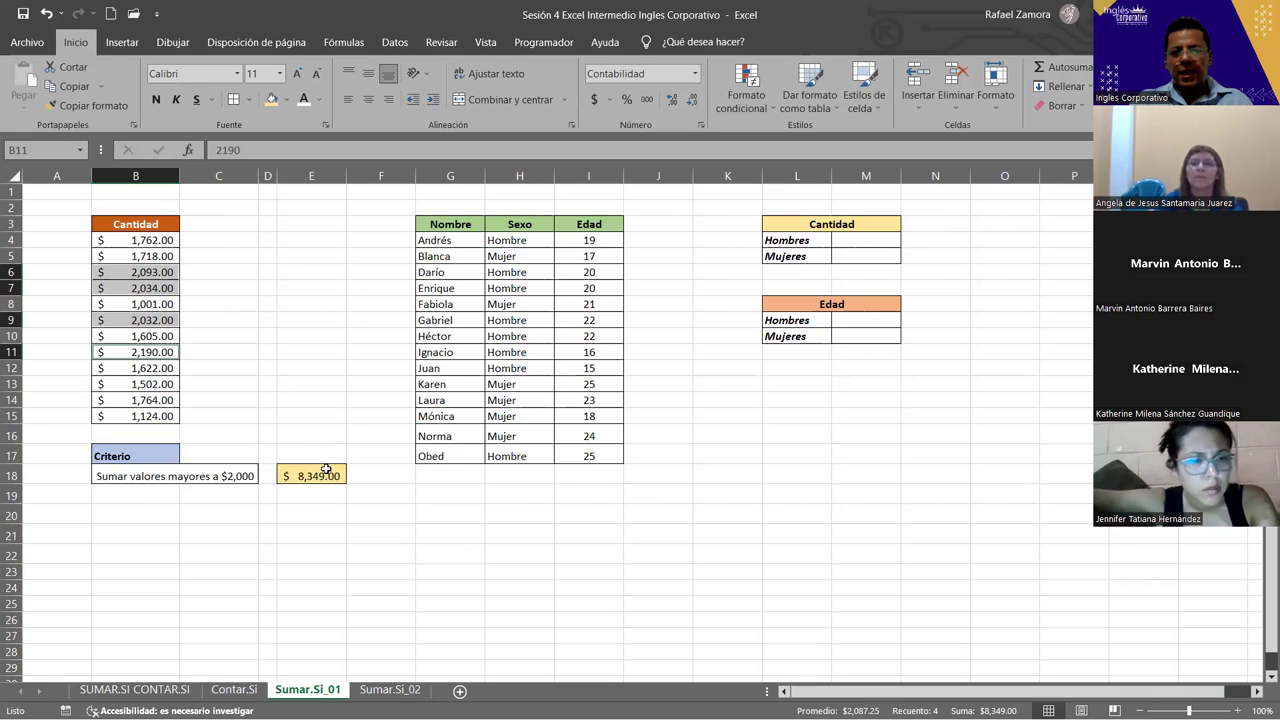
# - Clear the check selection and reopen the E18 formula to review it
pyautogui.click(380, 556)
pyautogui.click(327, 470)
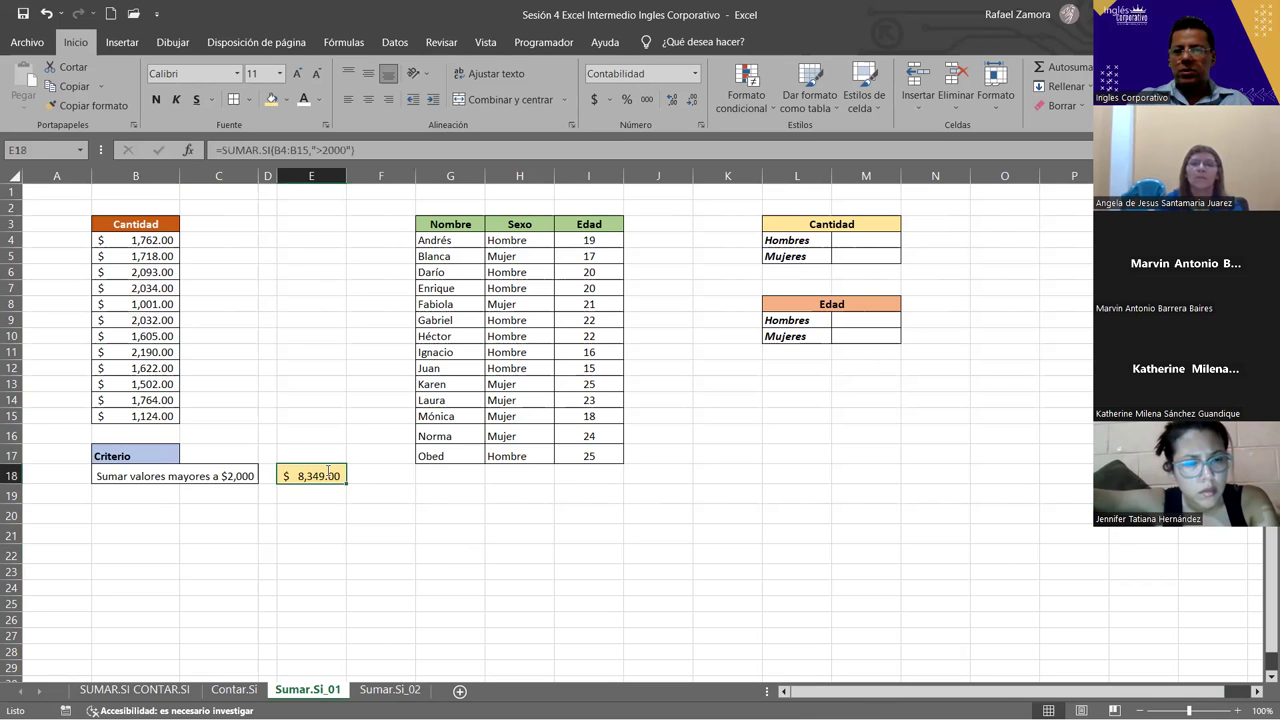
pyautogui.doubleClick(327, 470)
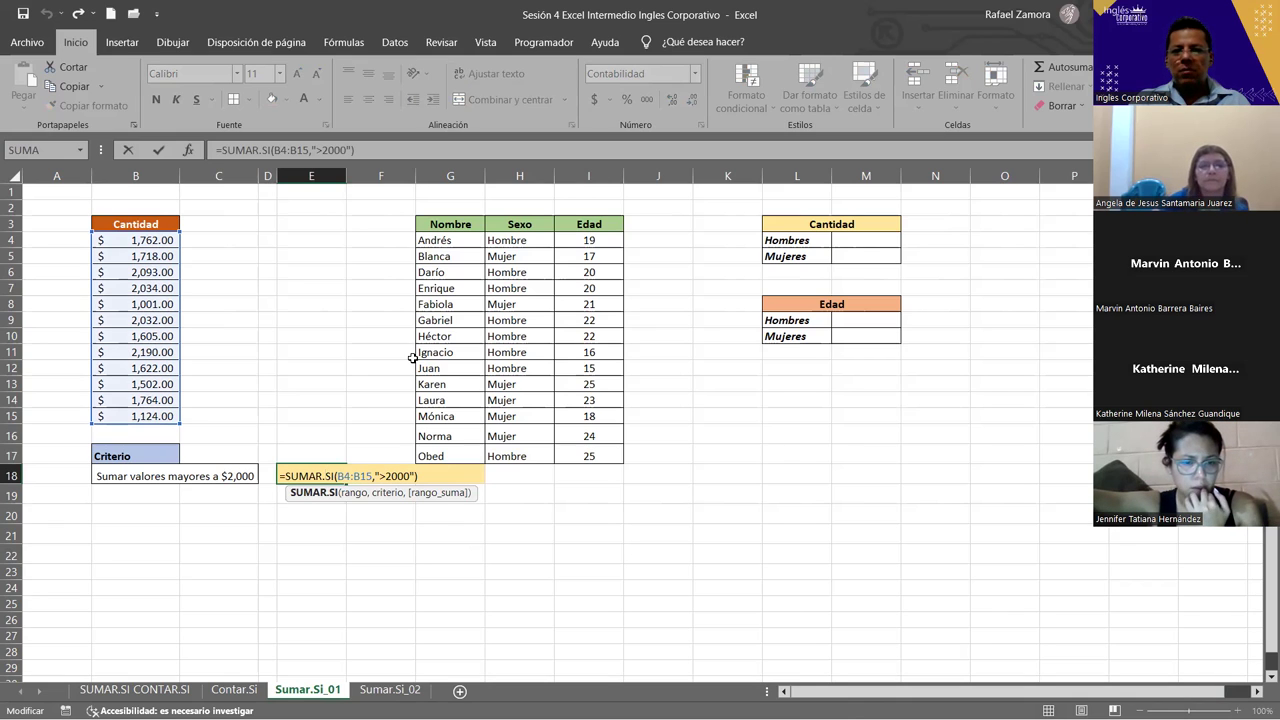
pyautogui.click(868, 240)
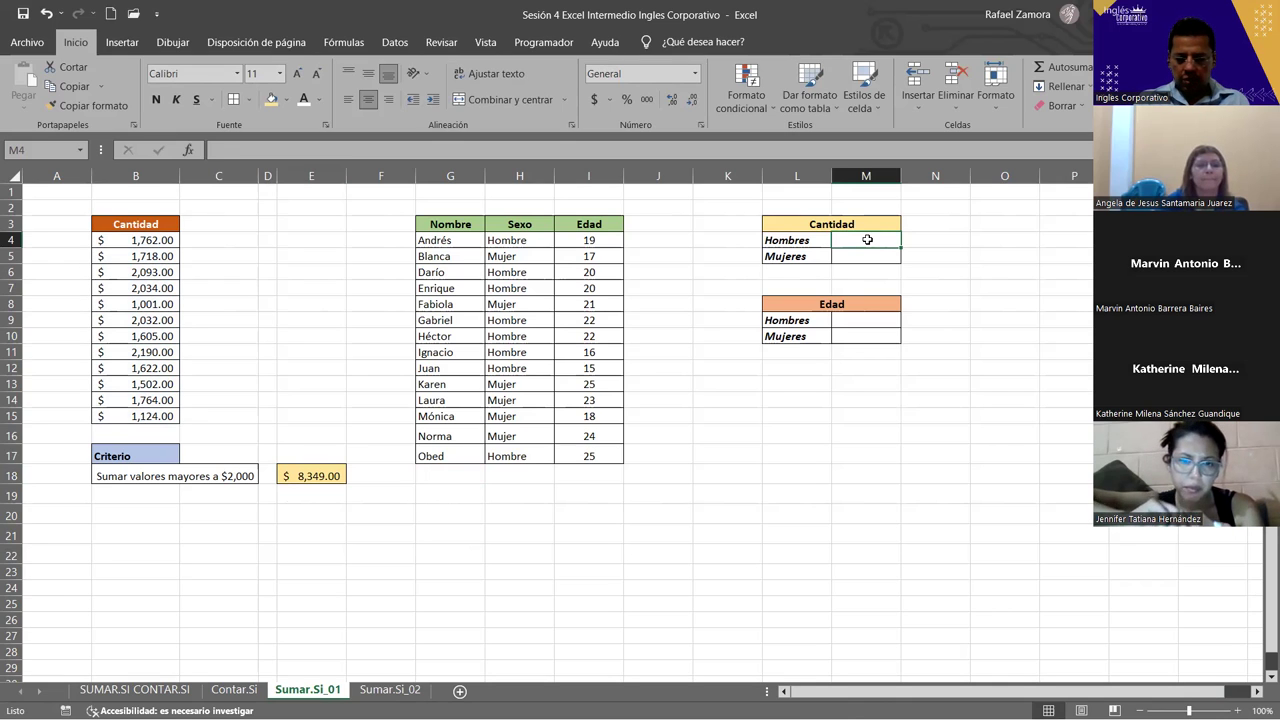
# - Enter =SUMAR.SI(H4:H17,"hombre",I4:I17) in M4, totalling Hombre ages to 159
pyautogui.write('=sumar')
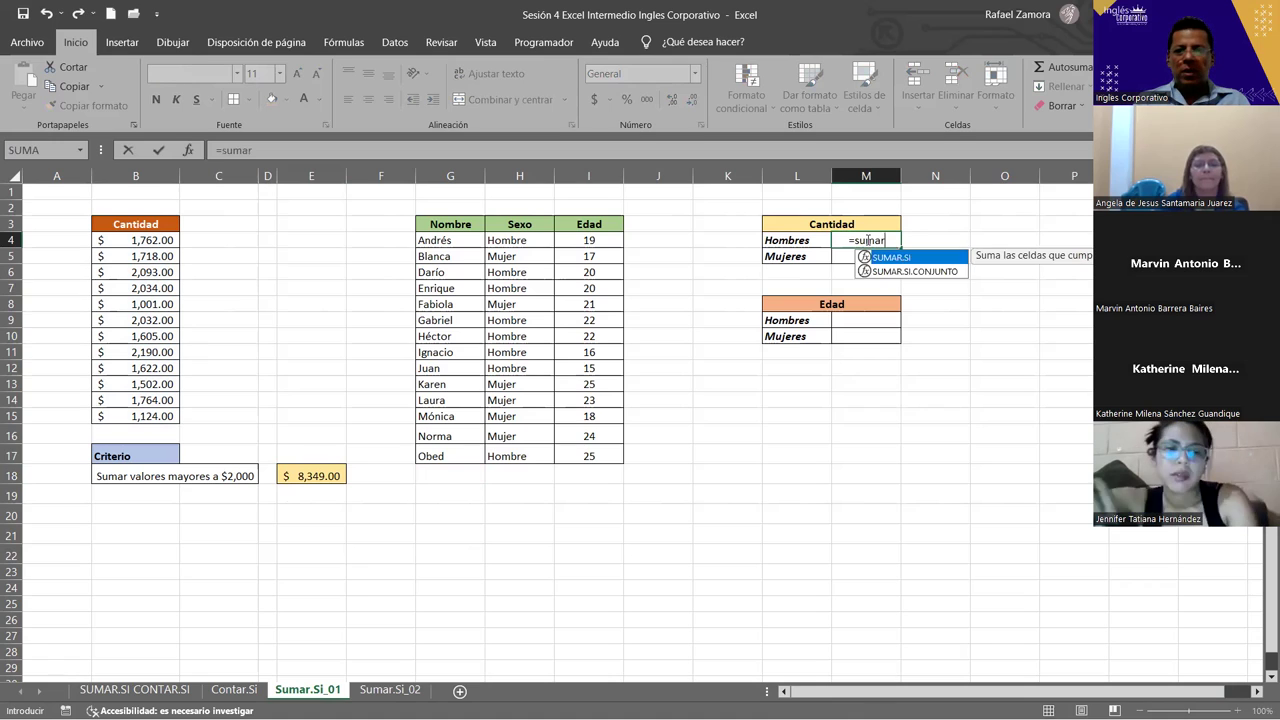
pyautogui.press('Tab')
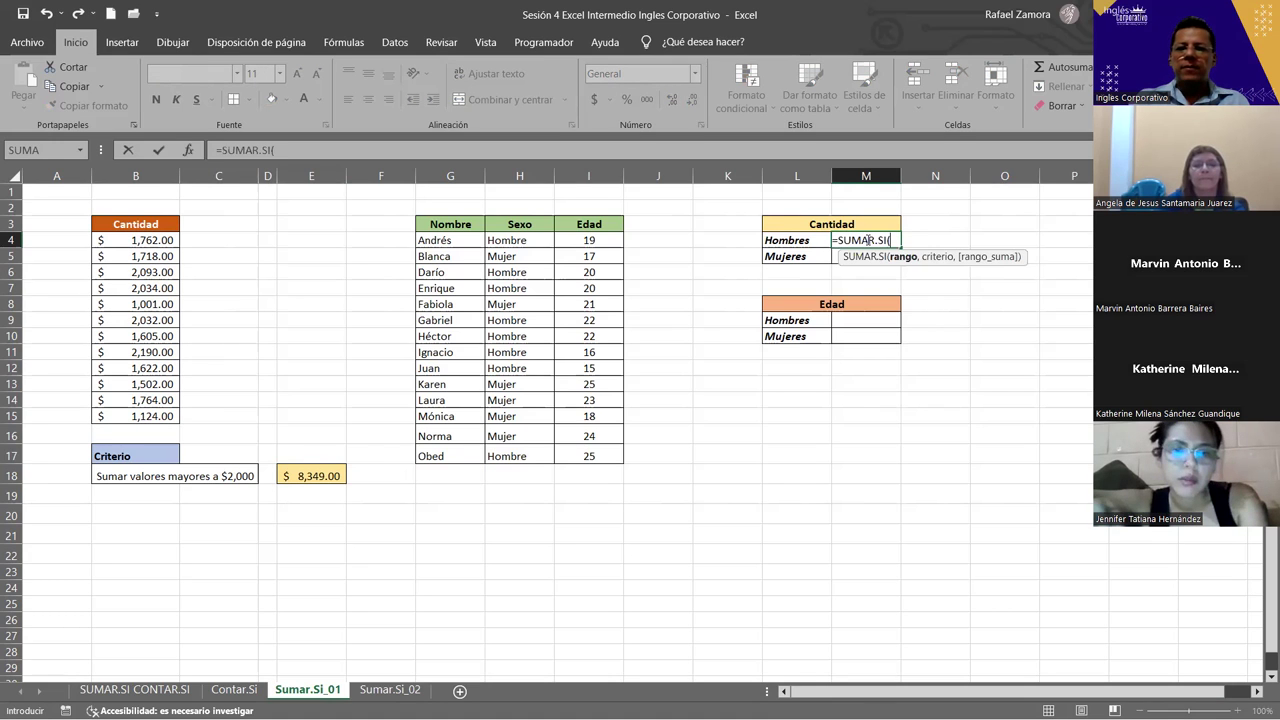
pyautogui.click(549, 240)
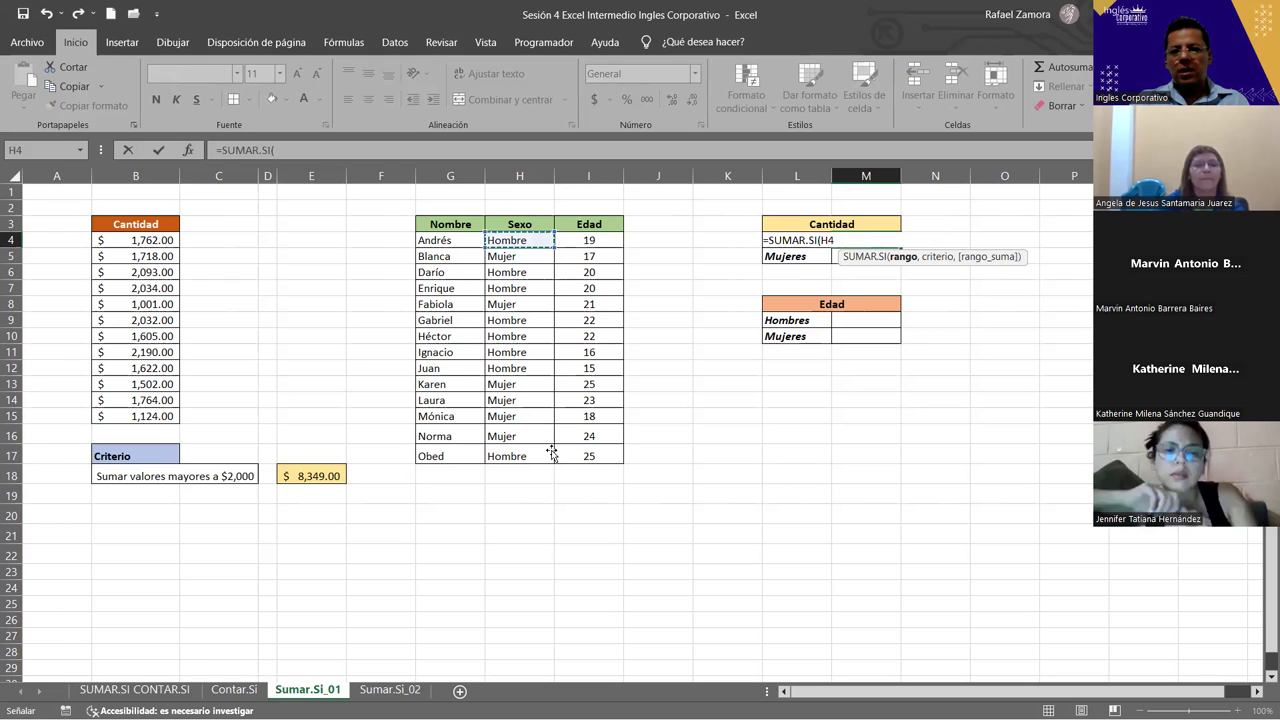
pyautogui.moveTo(549, 442); pyautogui.dragTo(551, 455)
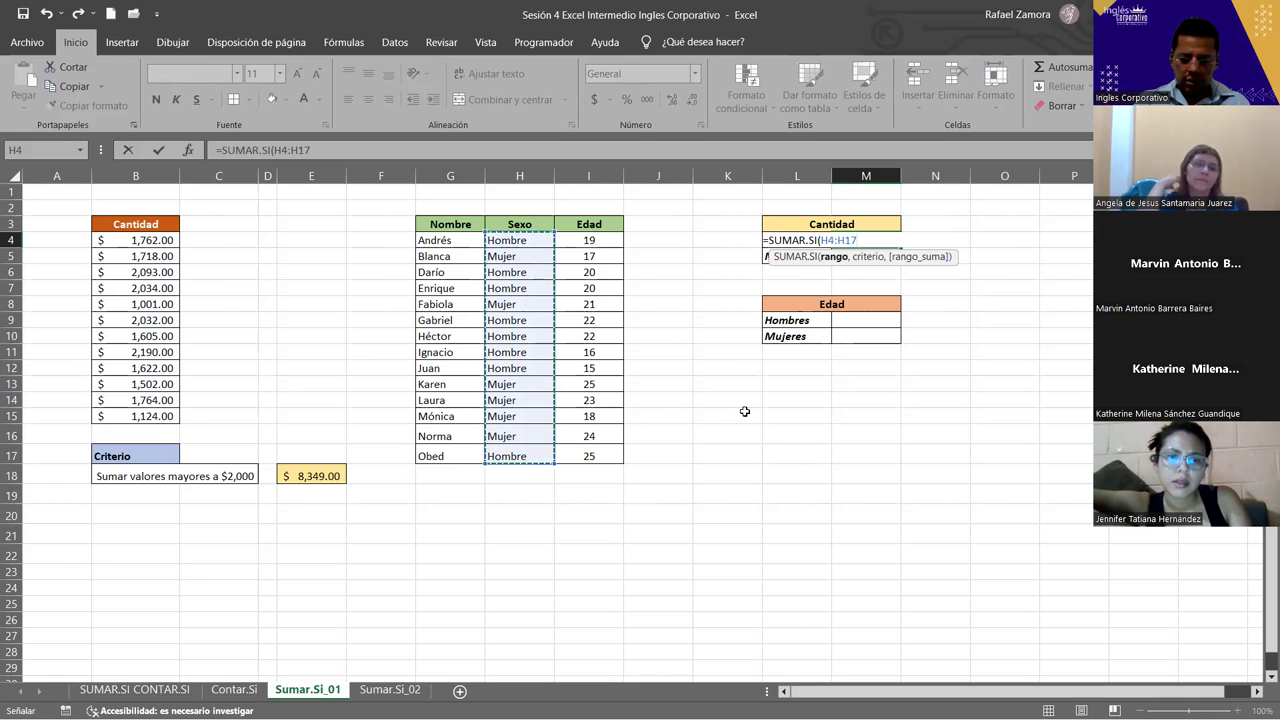
pyautogui.write(',')
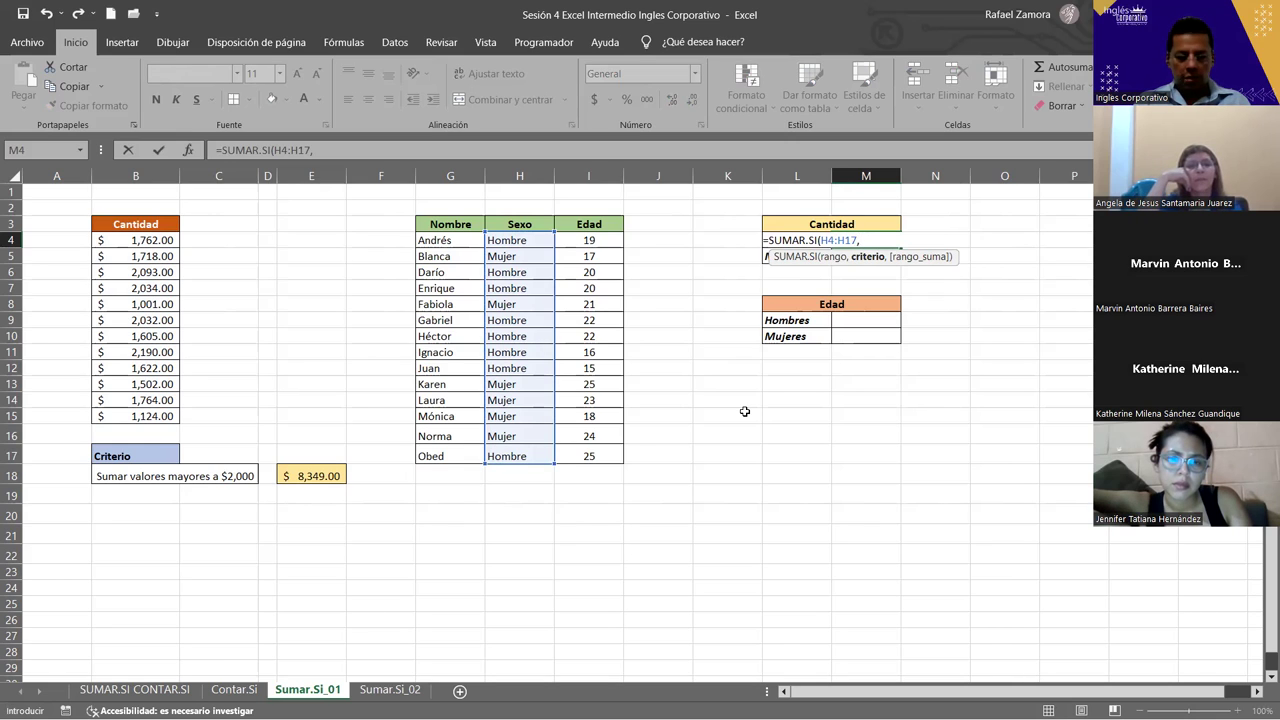
pyautogui.write('"hom')
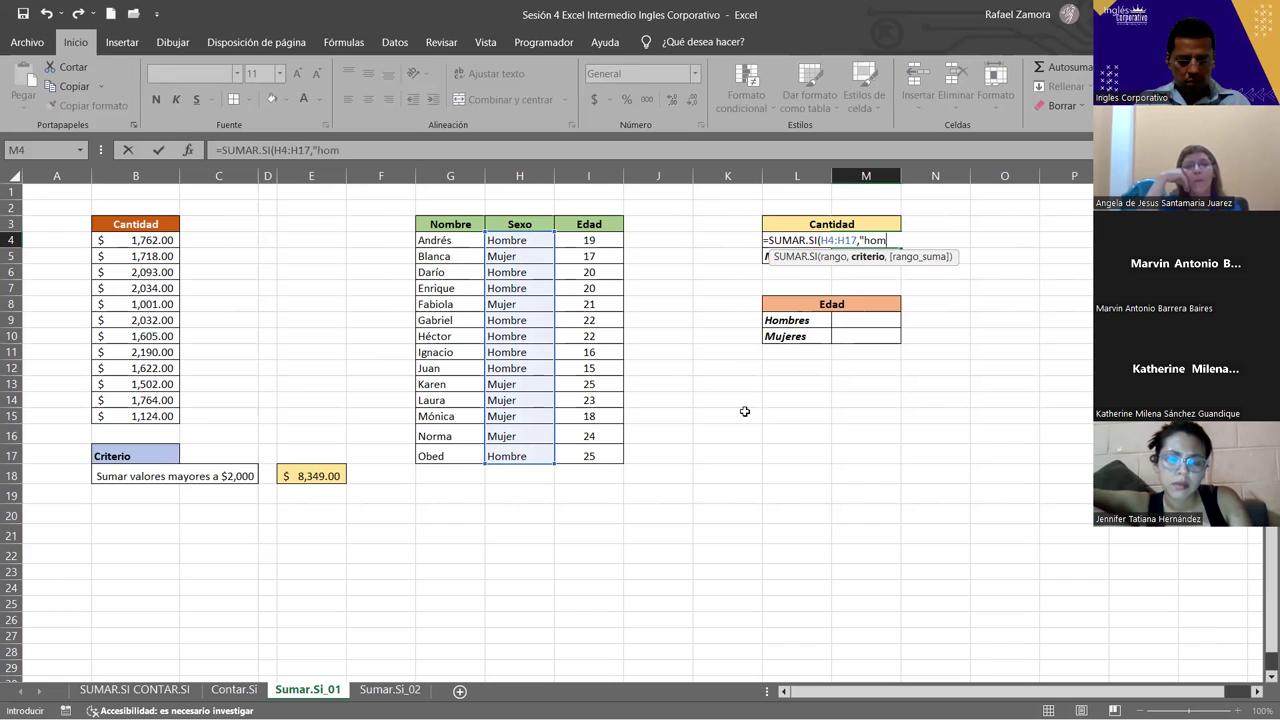
pyautogui.write('bre"')
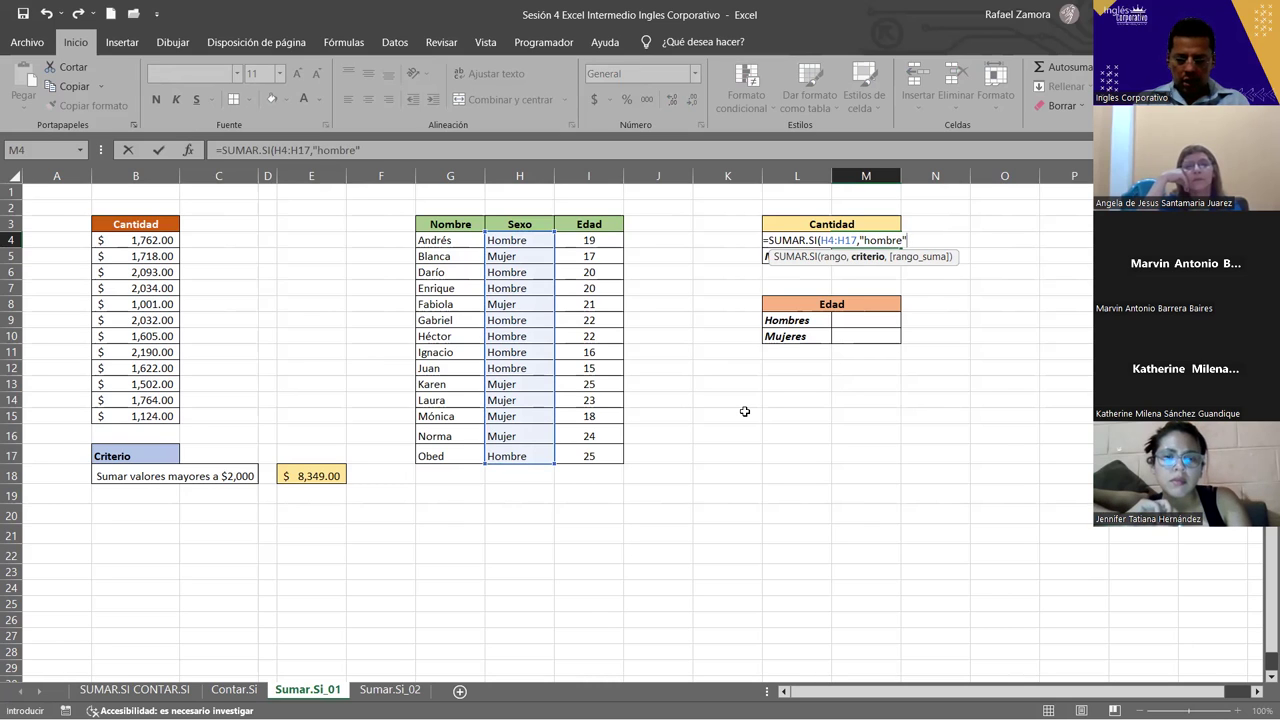
pyautogui.write(',')
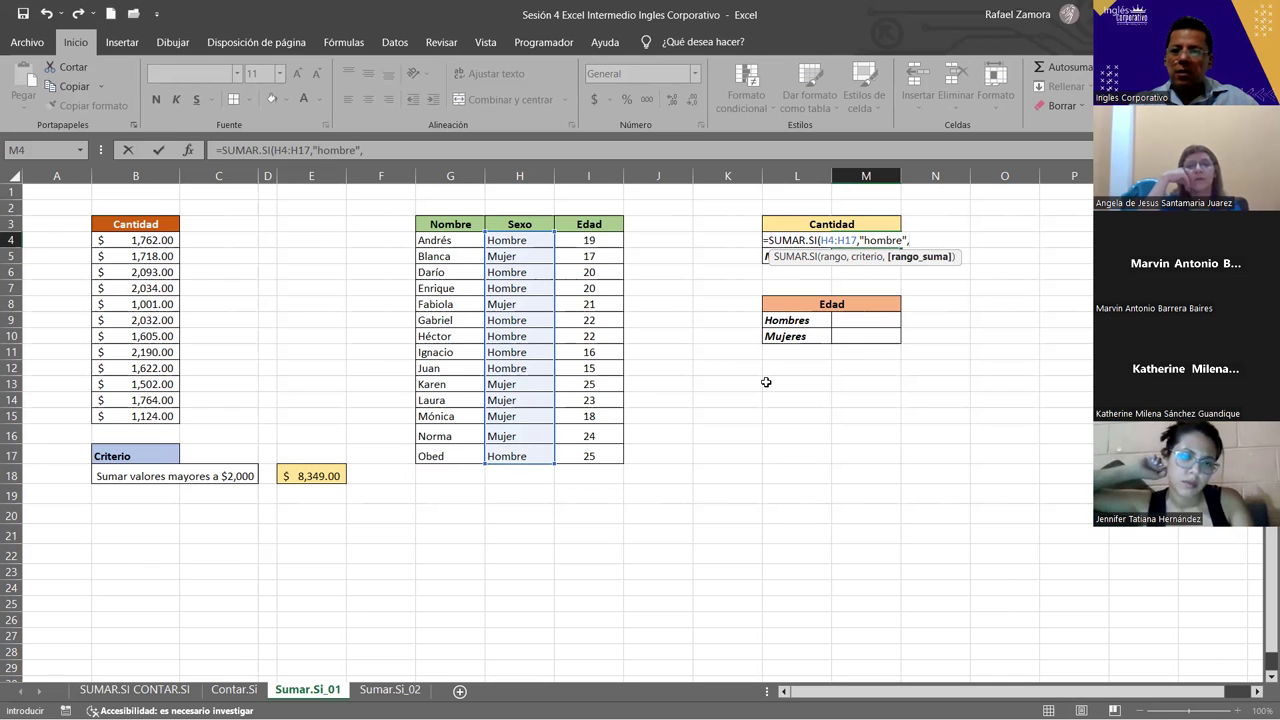
pyautogui.click(613, 242)
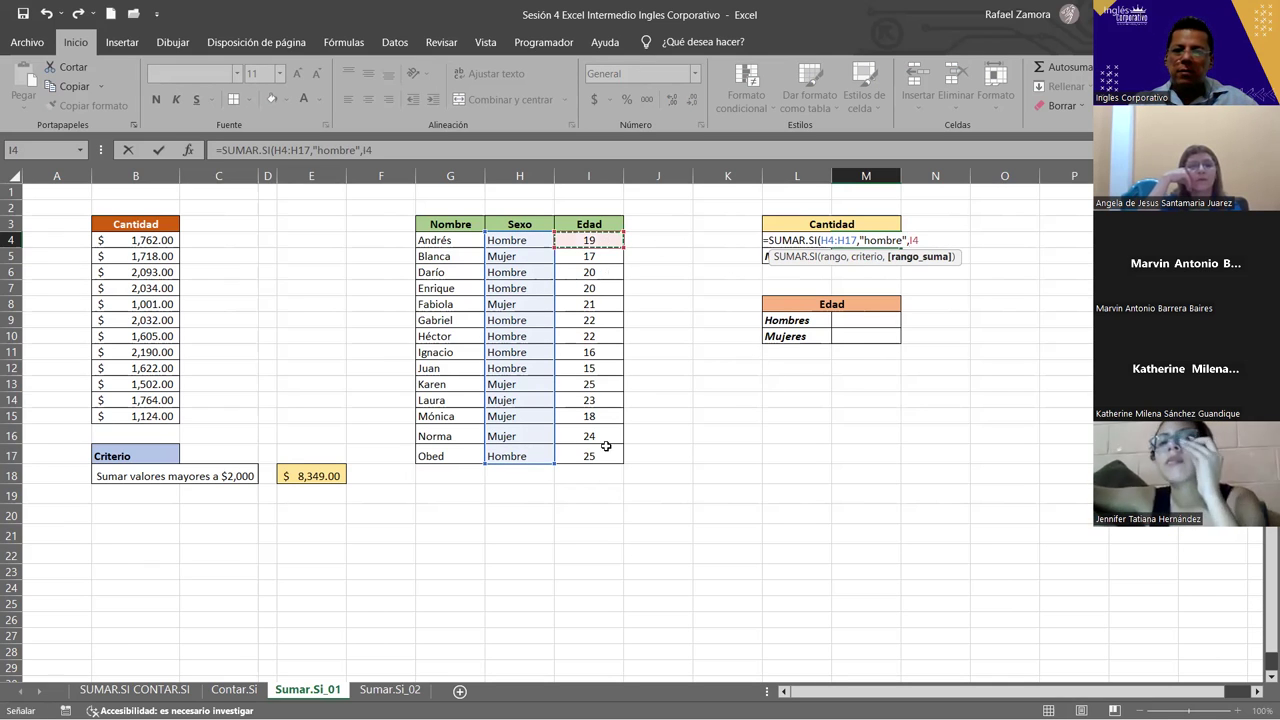
pyautogui.hotkey('ctrl', 'shift', 'Down')
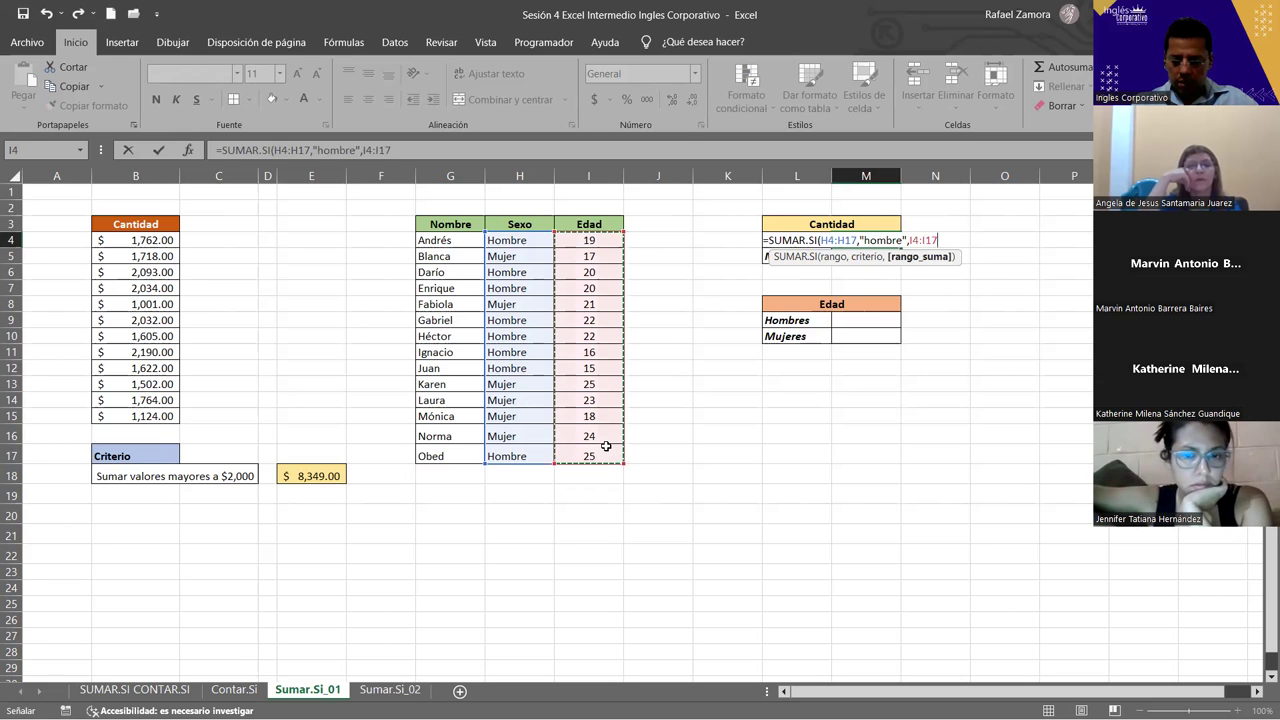
pyautogui.write(')')
pyautogui.press('Return')
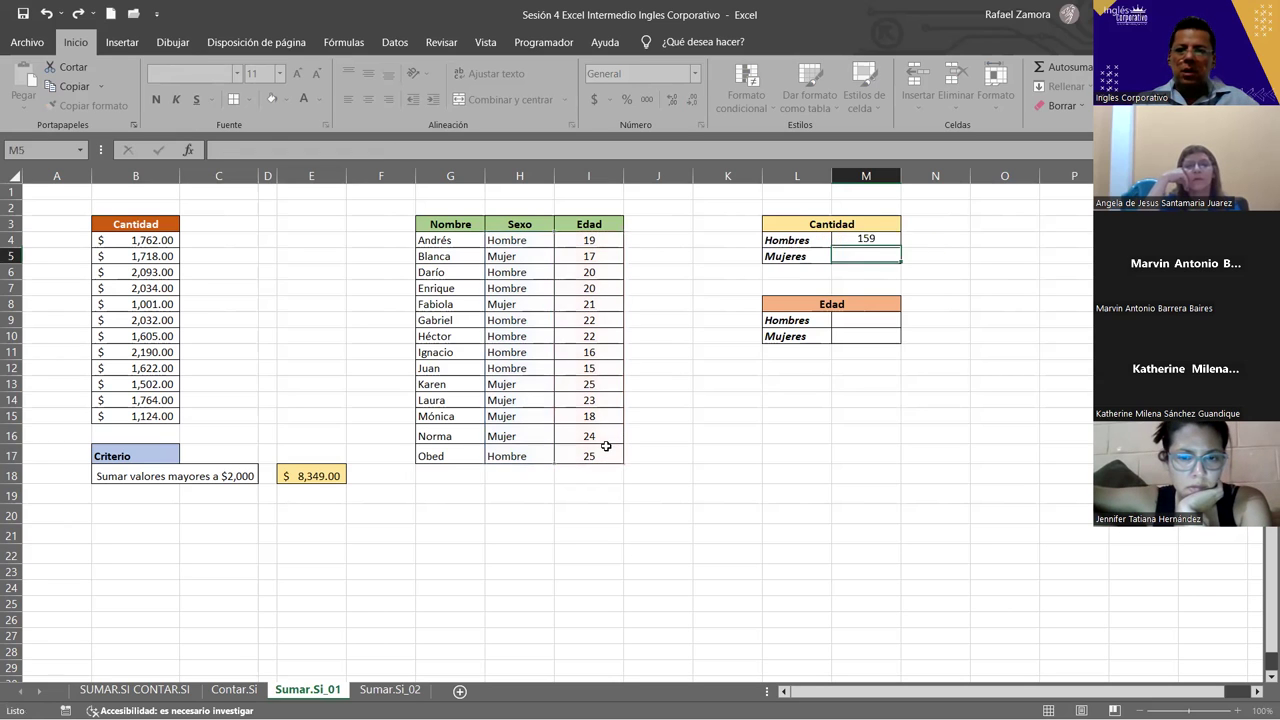
pyautogui.click(866, 242)
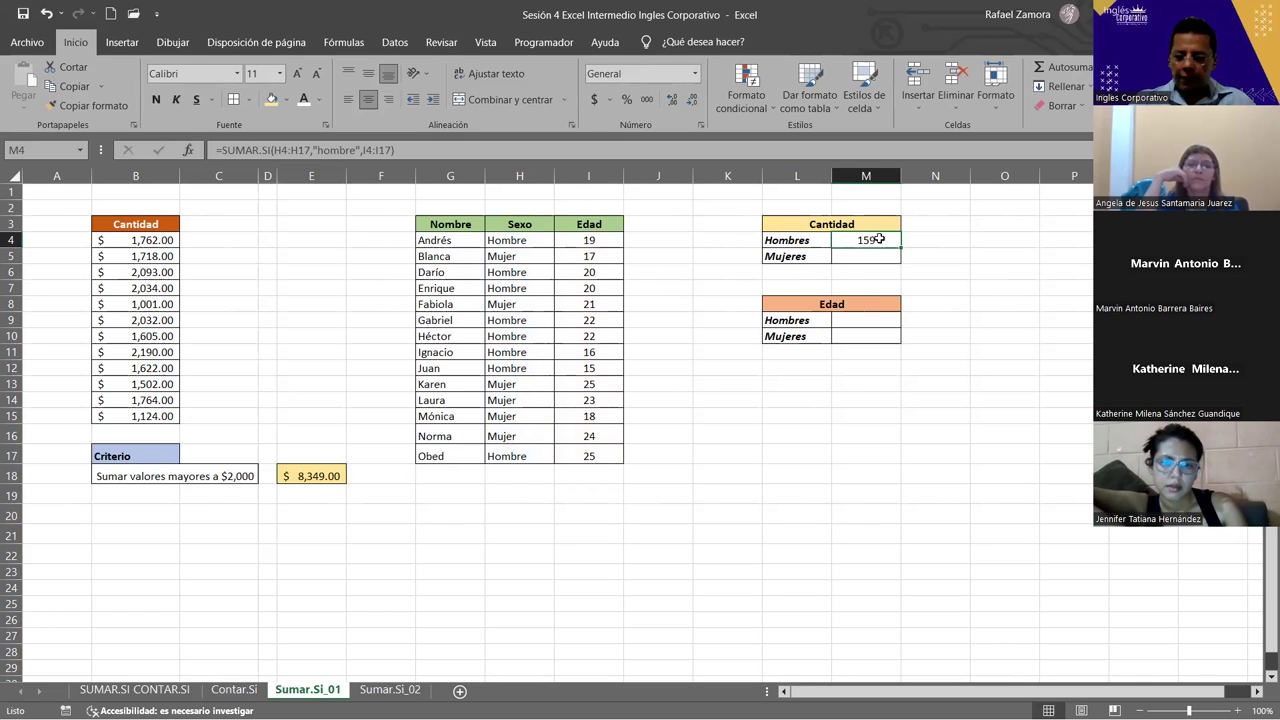
# - Count Hombre entries in M4 with =CONTAR.SI(H4:H17,"hombre"), giving 8
pyautogui.write('=')
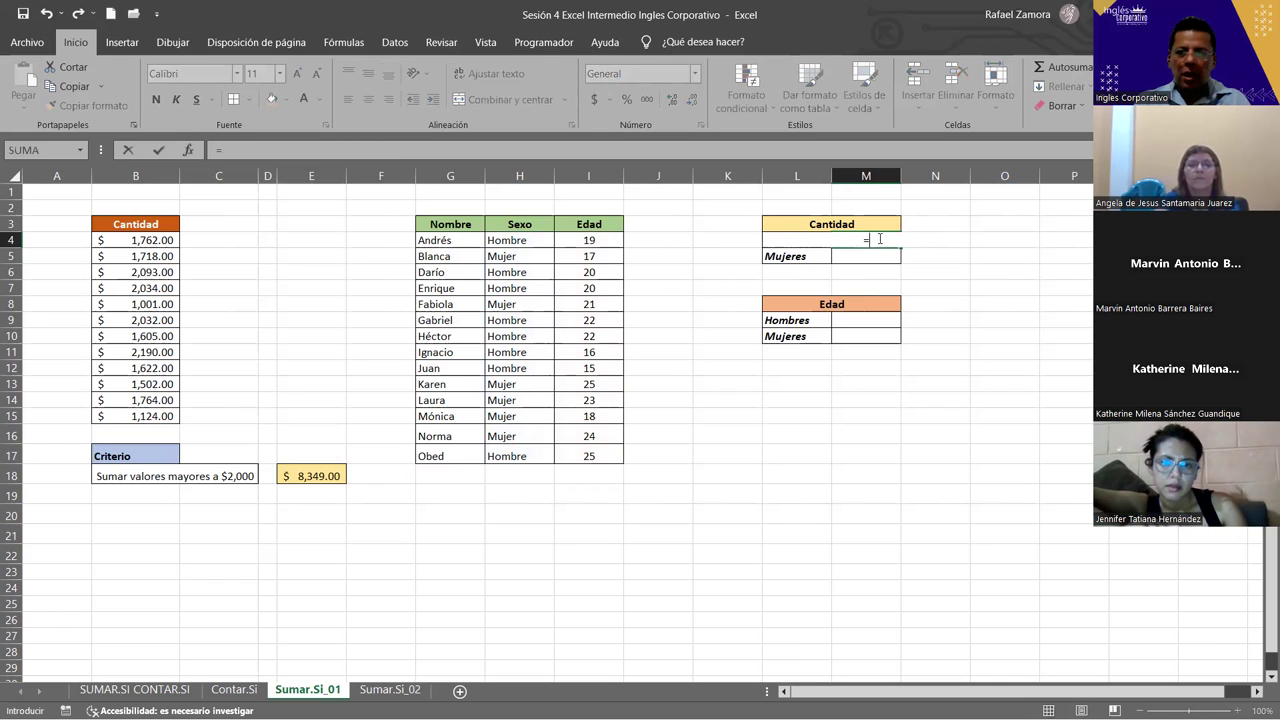
pyautogui.write('CONTAR.SI(')
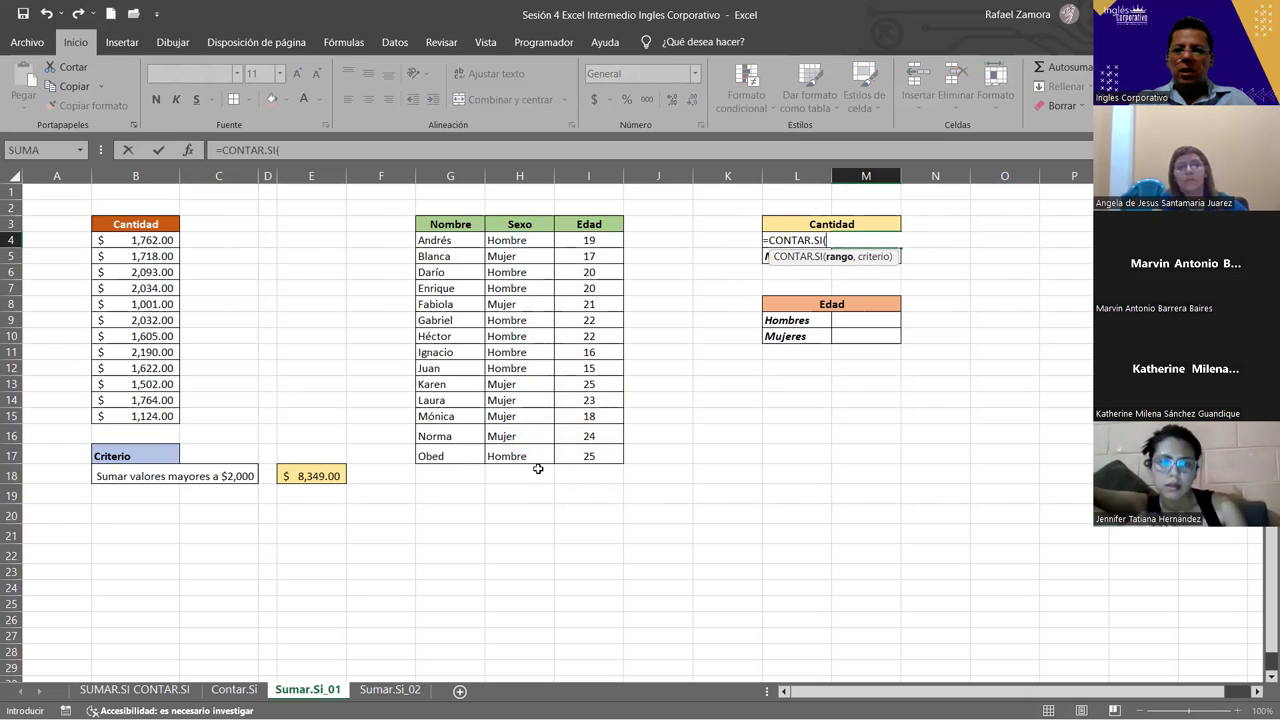
pyautogui.moveTo(519, 240); pyautogui.dragTo(534, 456)
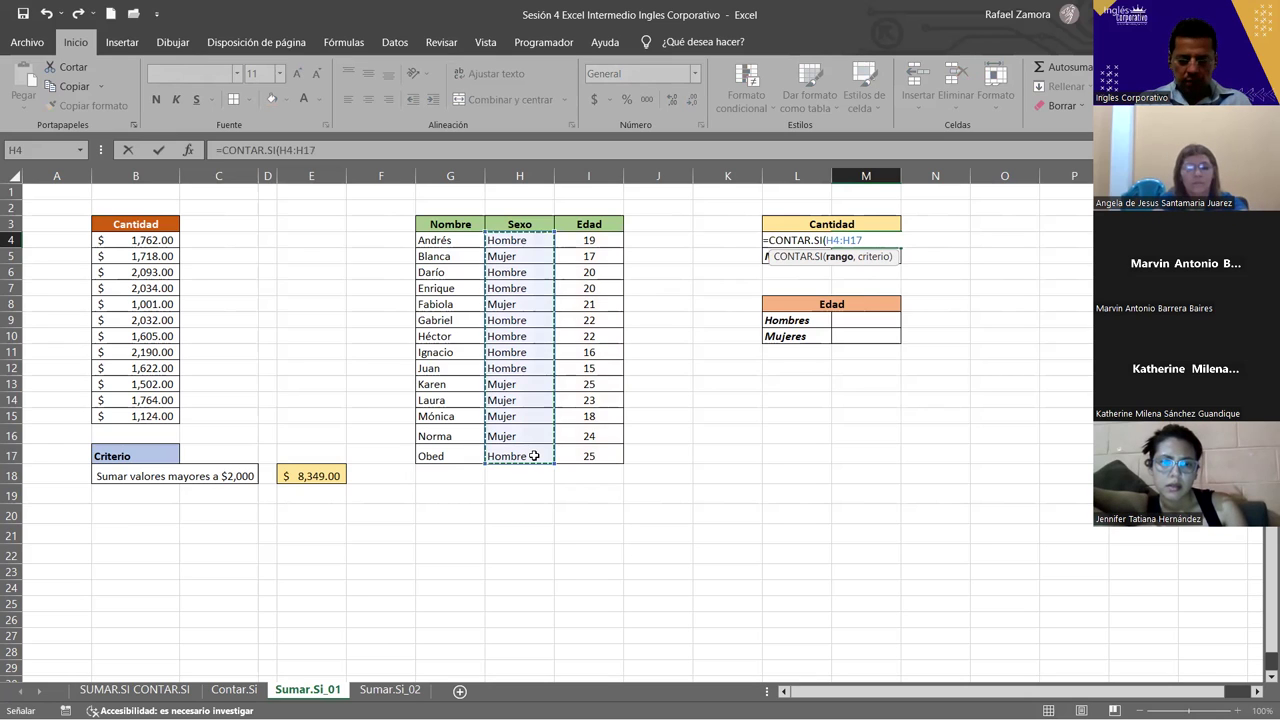
pyautogui.write(',"hombre')
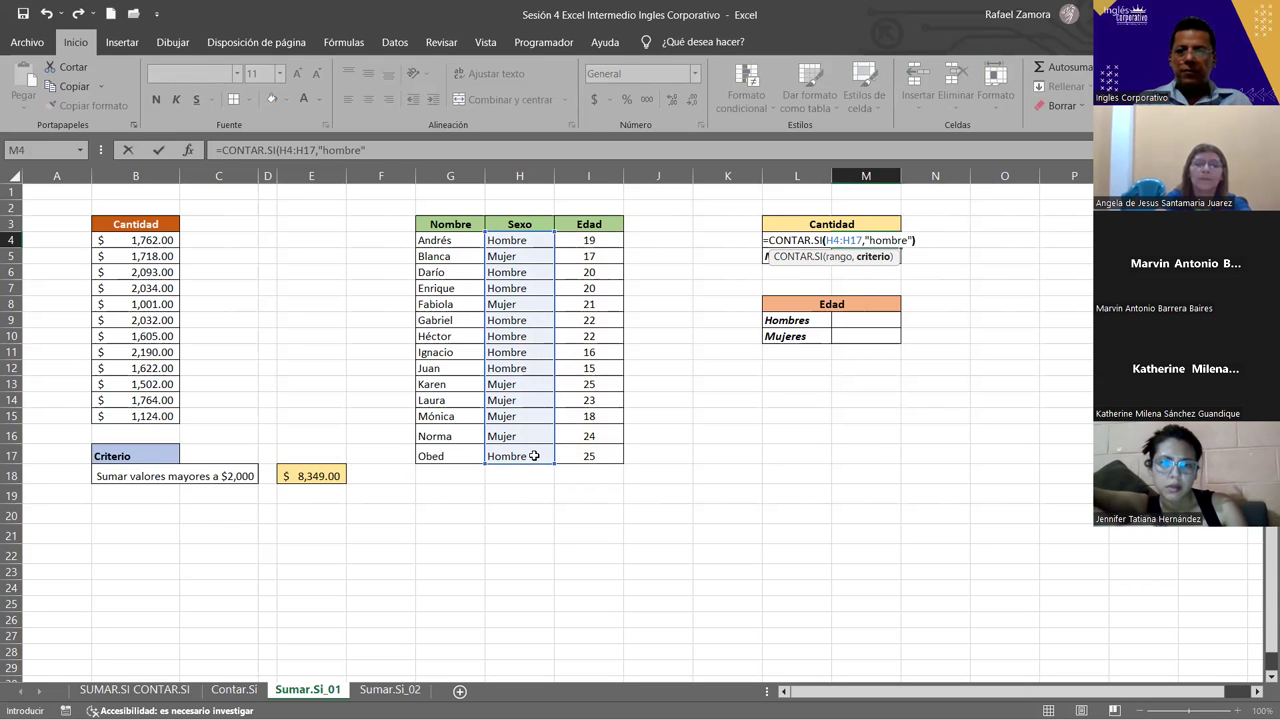
pyautogui.press('Return')
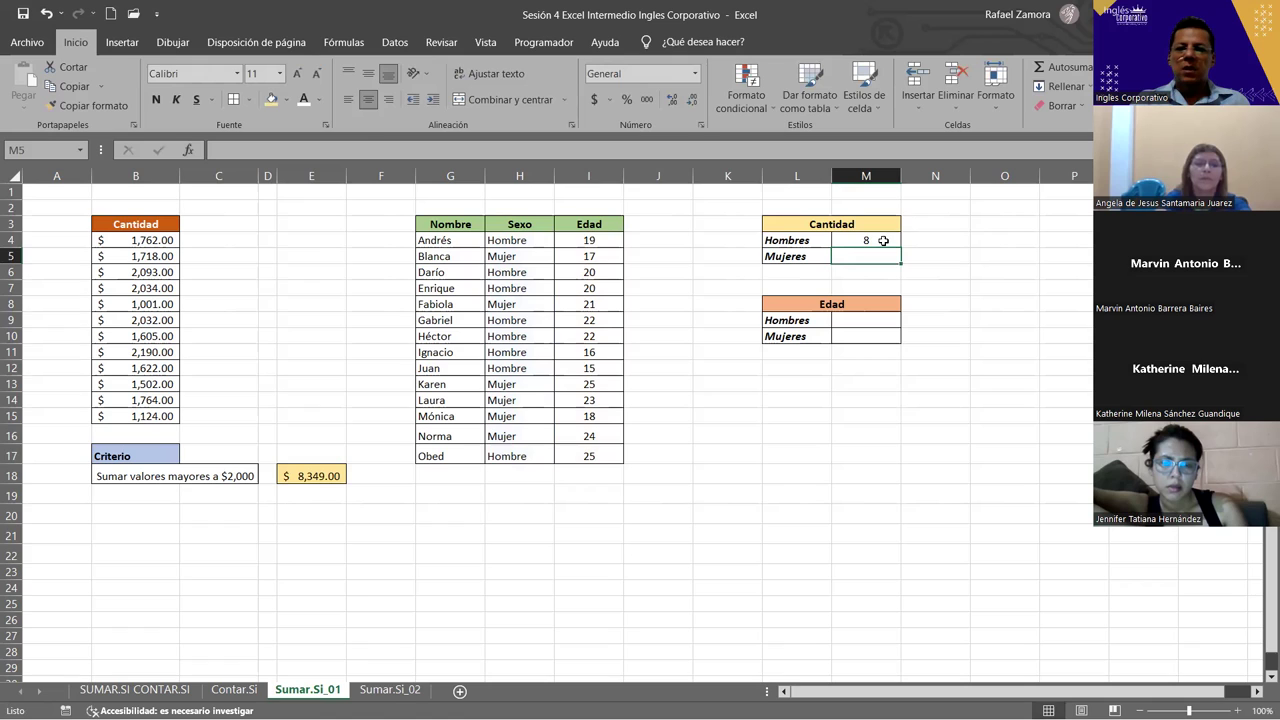
pyautogui.click(883, 241)
# - Fill the count down to M5, reset its range to H4:H17 and change the criterion to "mujer", giving 6
pyautogui.moveTo(899, 245); pyautogui.dragTo(897, 260)
pyautogui.click(866, 256)
pyautogui.press('F2')
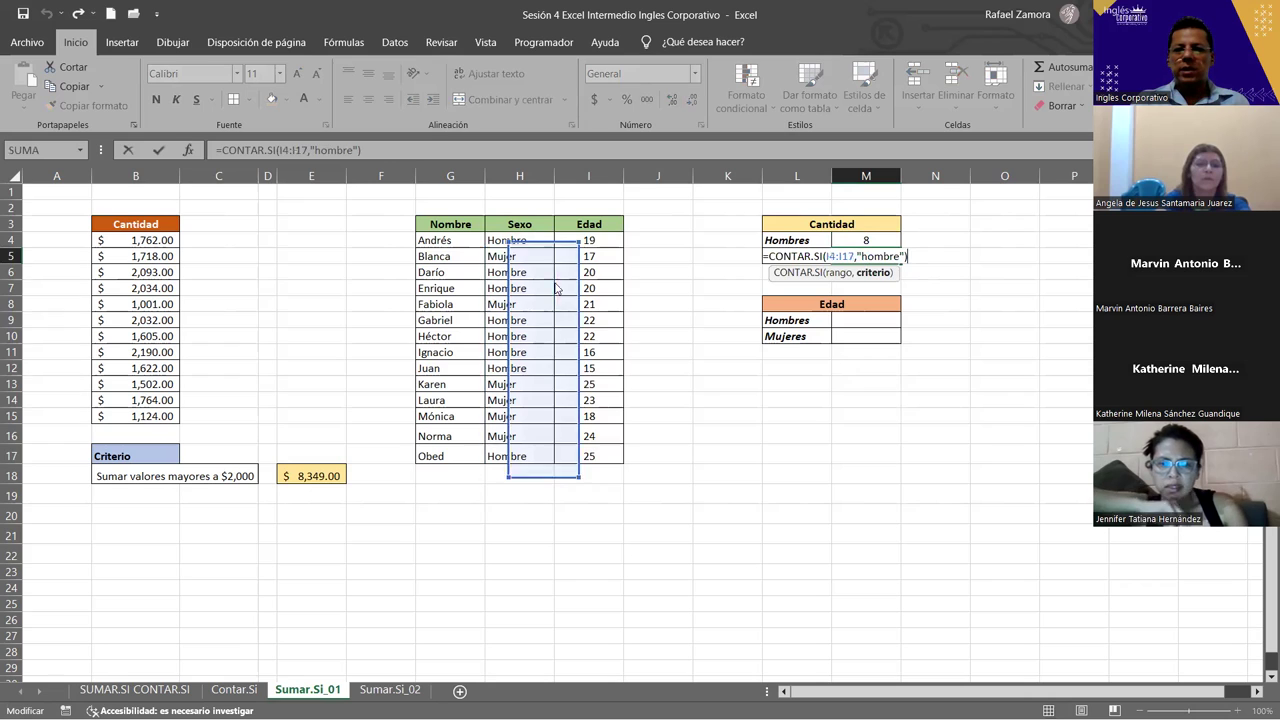
pyautogui.moveTo(557, 318); pyautogui.dragTo(557, 302)
pyautogui.moveTo(868, 257); pyautogui.dragTo(905, 262)
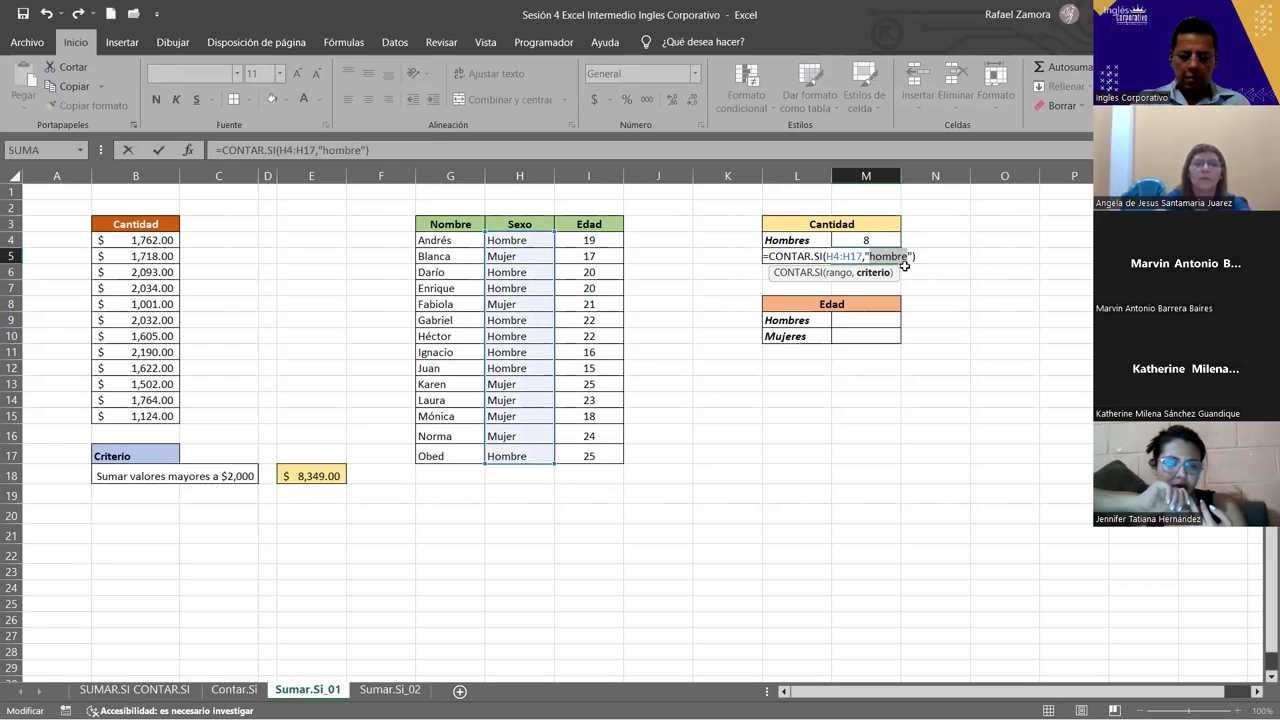
pyautogui.write('mujer')
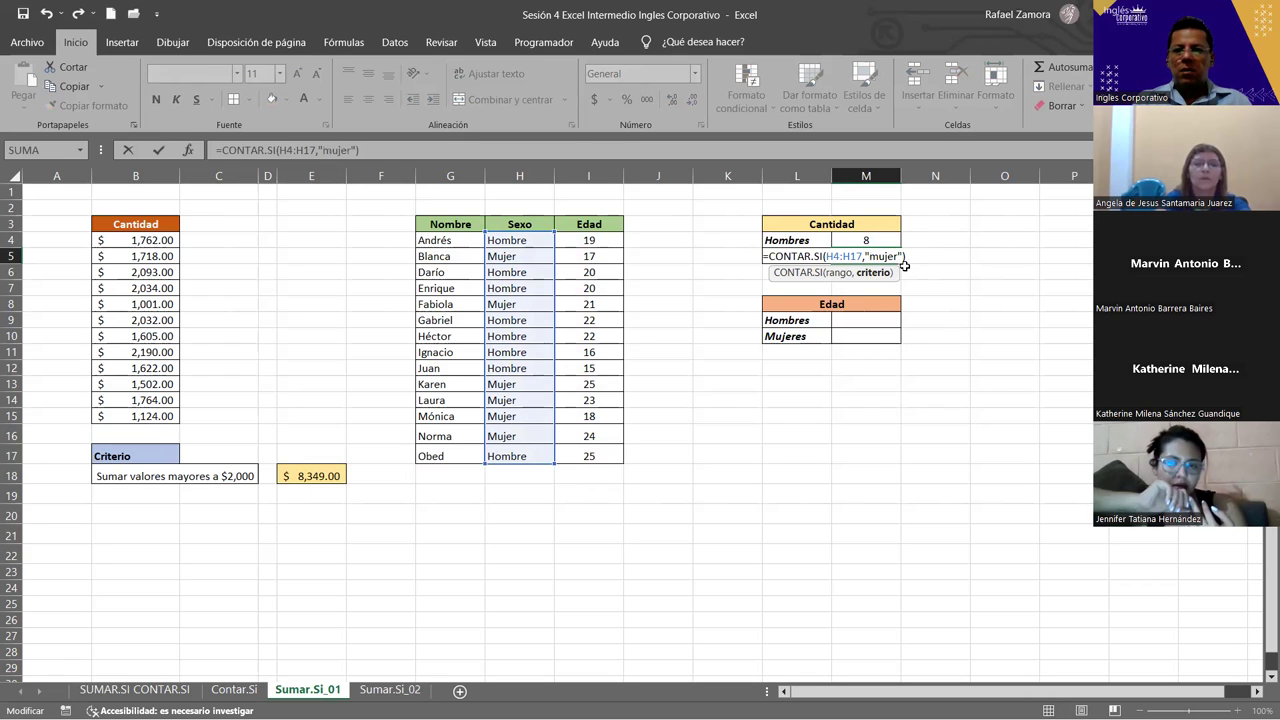
pyautogui.press('Return')
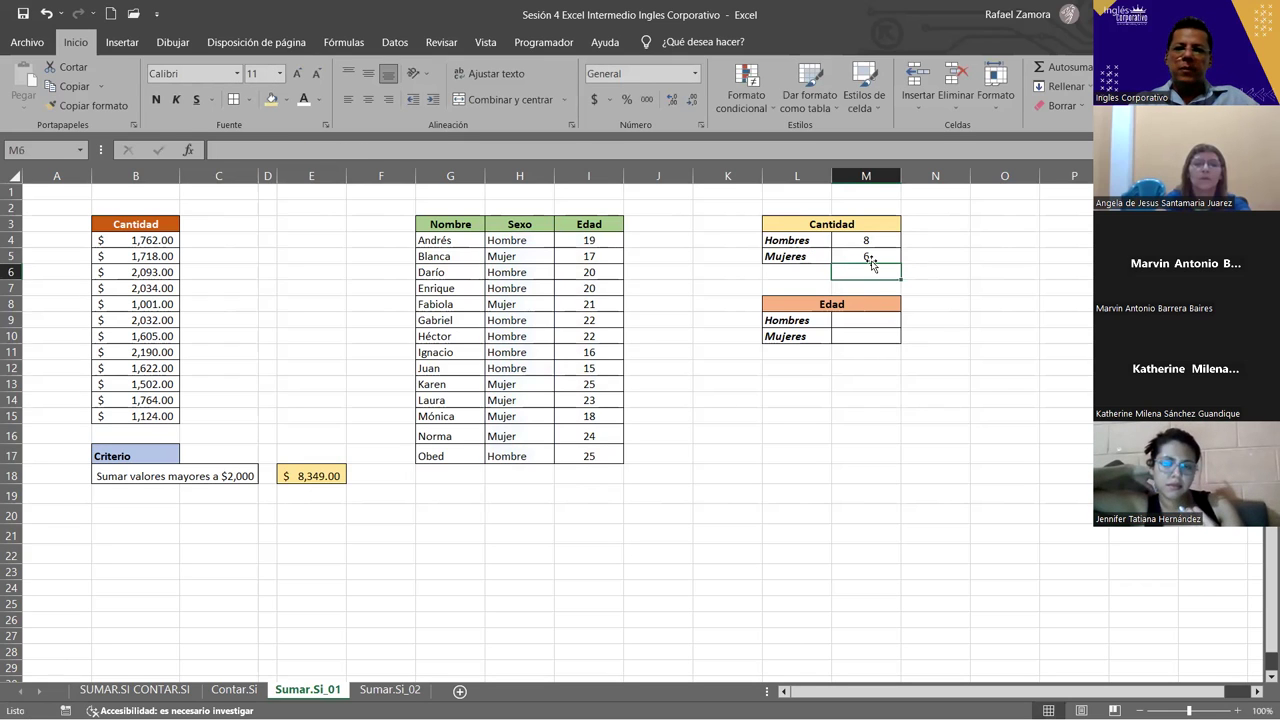
# - Review the Hombres label and M4 count formula, then select the Edad Hombres cell M9
pyautogui.click(868, 257)
pyautogui.doubleClick(811, 241)
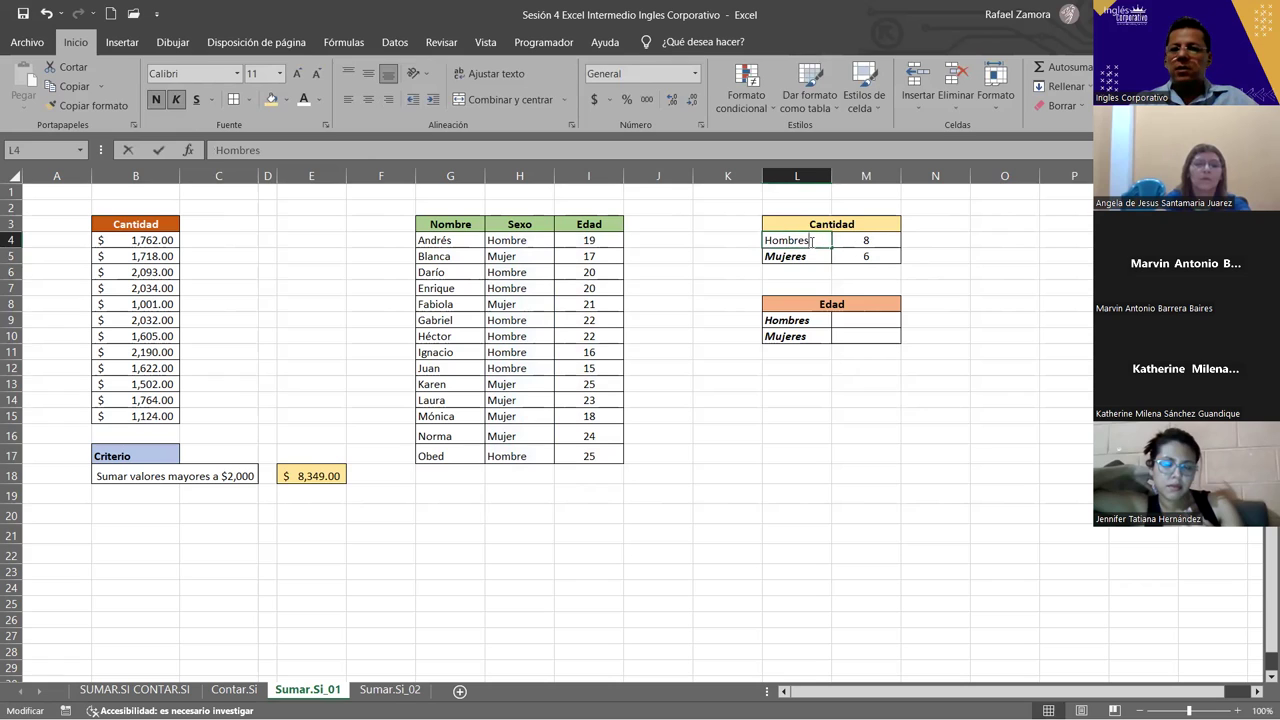
pyautogui.doubleClick(877, 240)
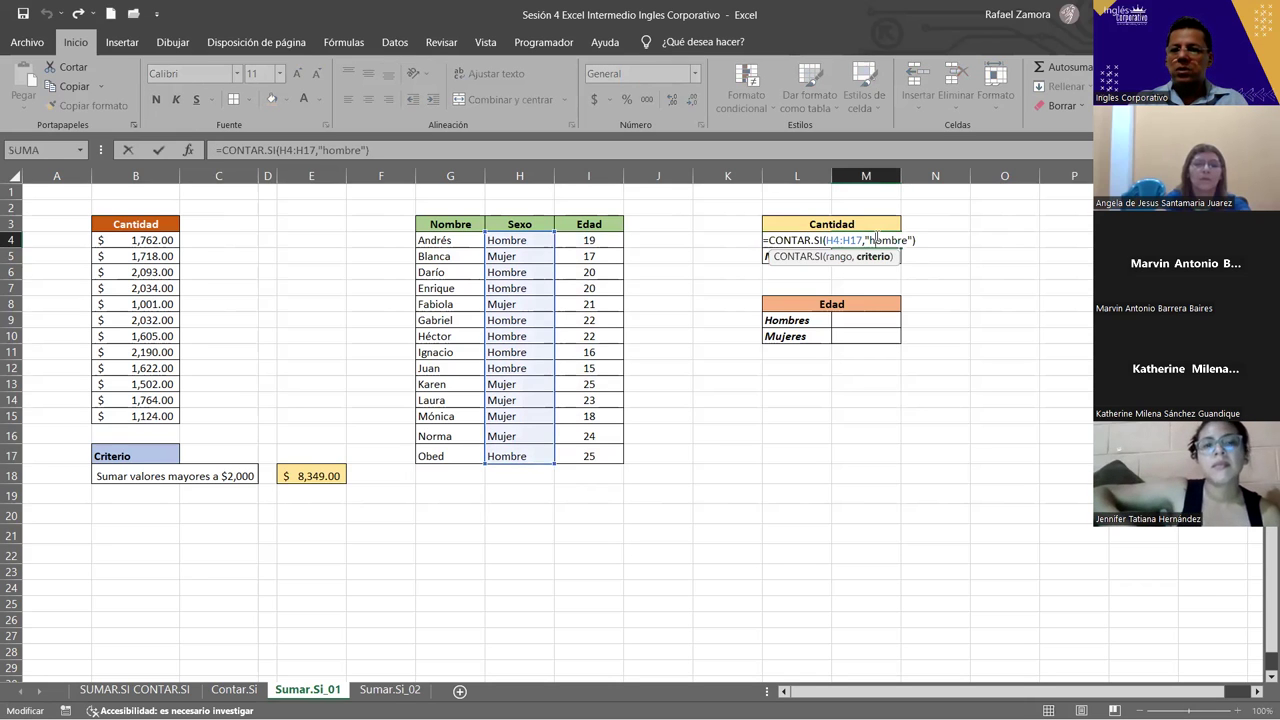
pyautogui.click(880, 313)
pyautogui.click(866, 320)
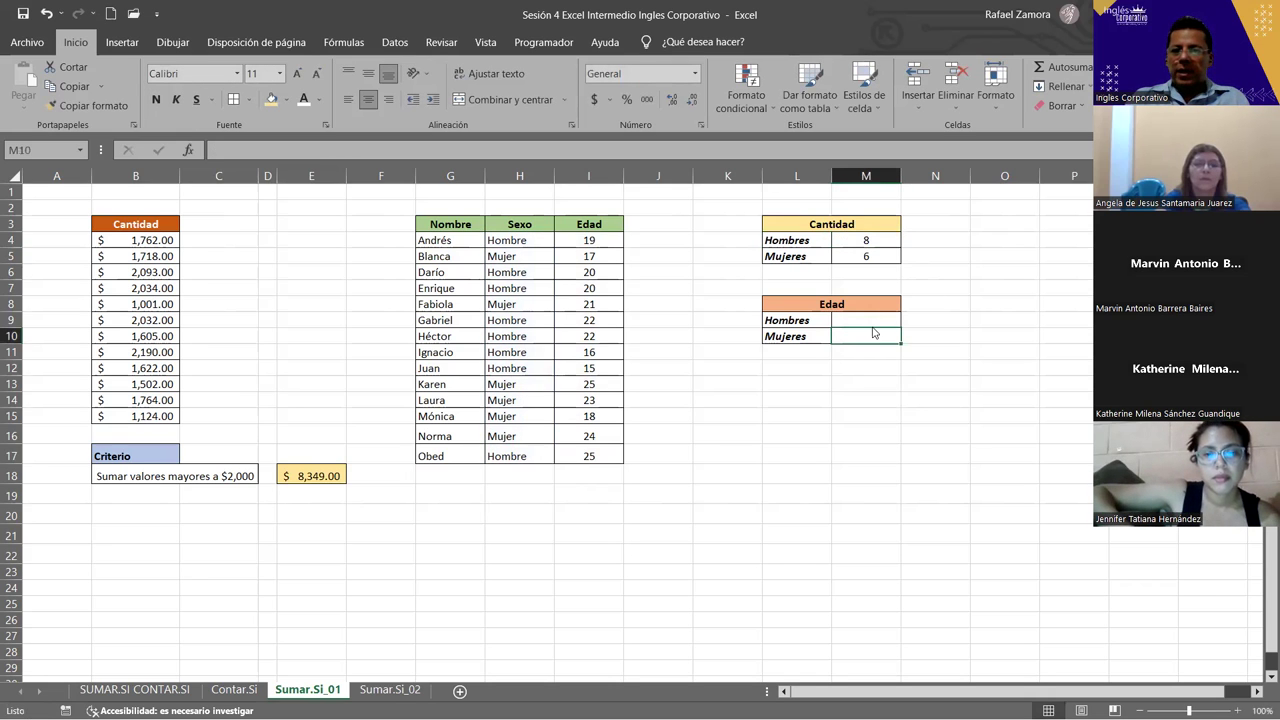
pyautogui.doubleClick(868, 320)
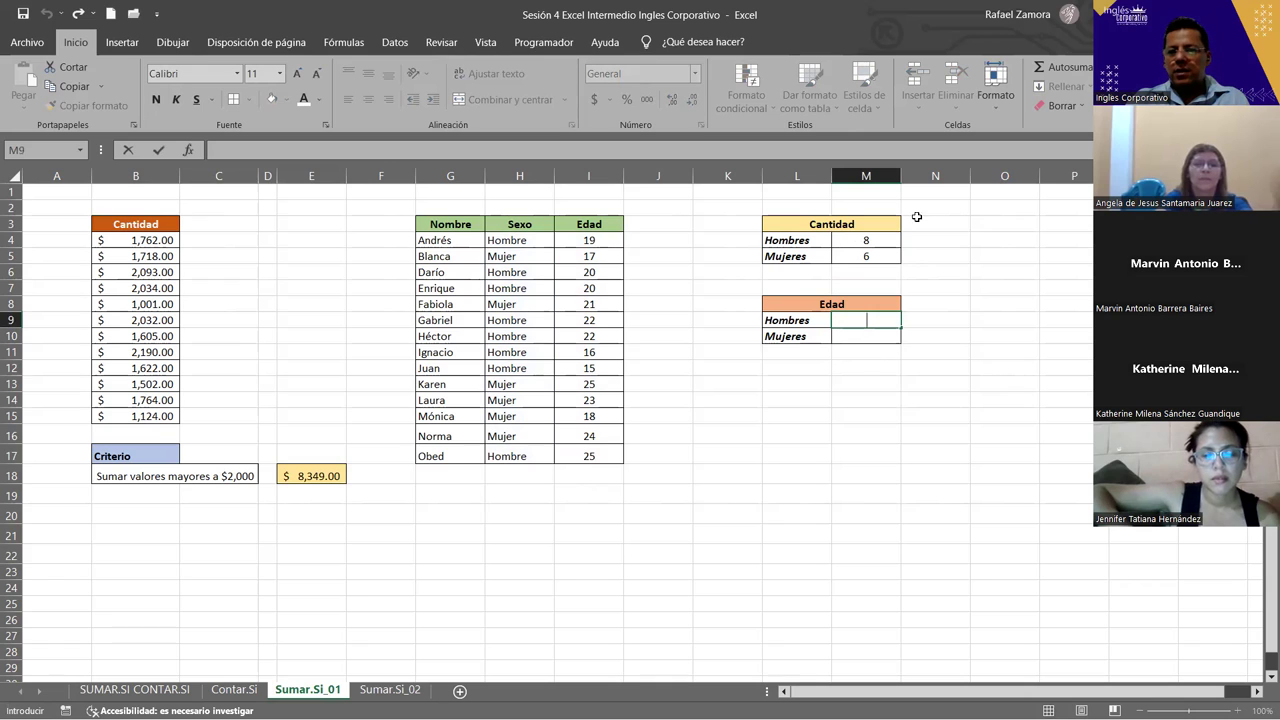
# - Enter =SUMAR.SI(H4:H17,L9,I4:I17) in M9, using the L9 label as criterion; it shows 0
pyautogui.press('Escape')
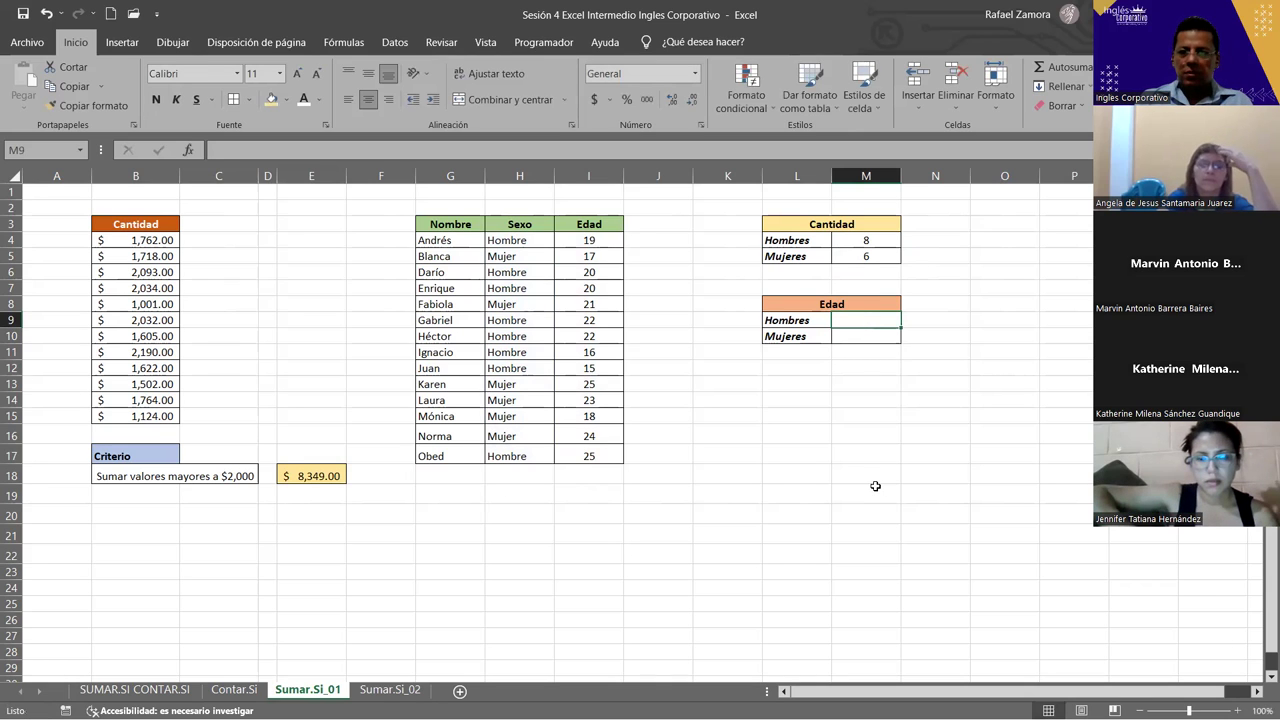
pyautogui.write('=')
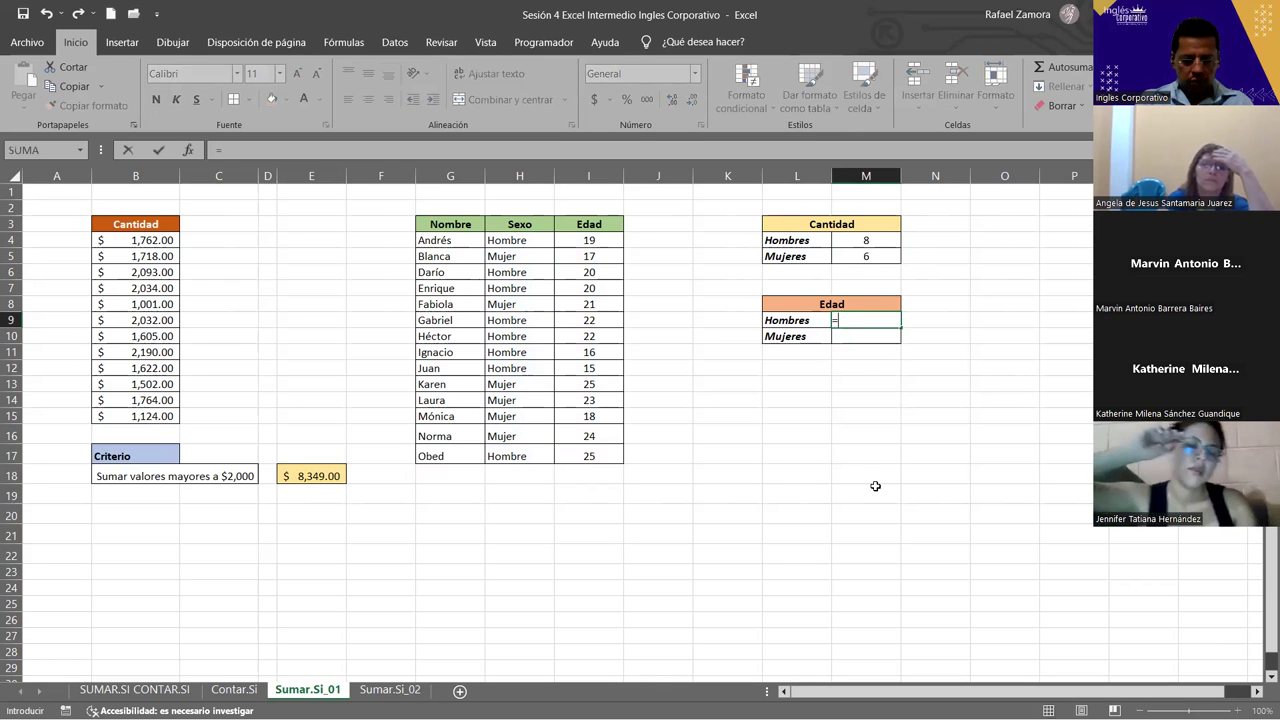
pyautogui.write('sumar')
pyautogui.press('Tab')
pyautogui.click(502, 240)
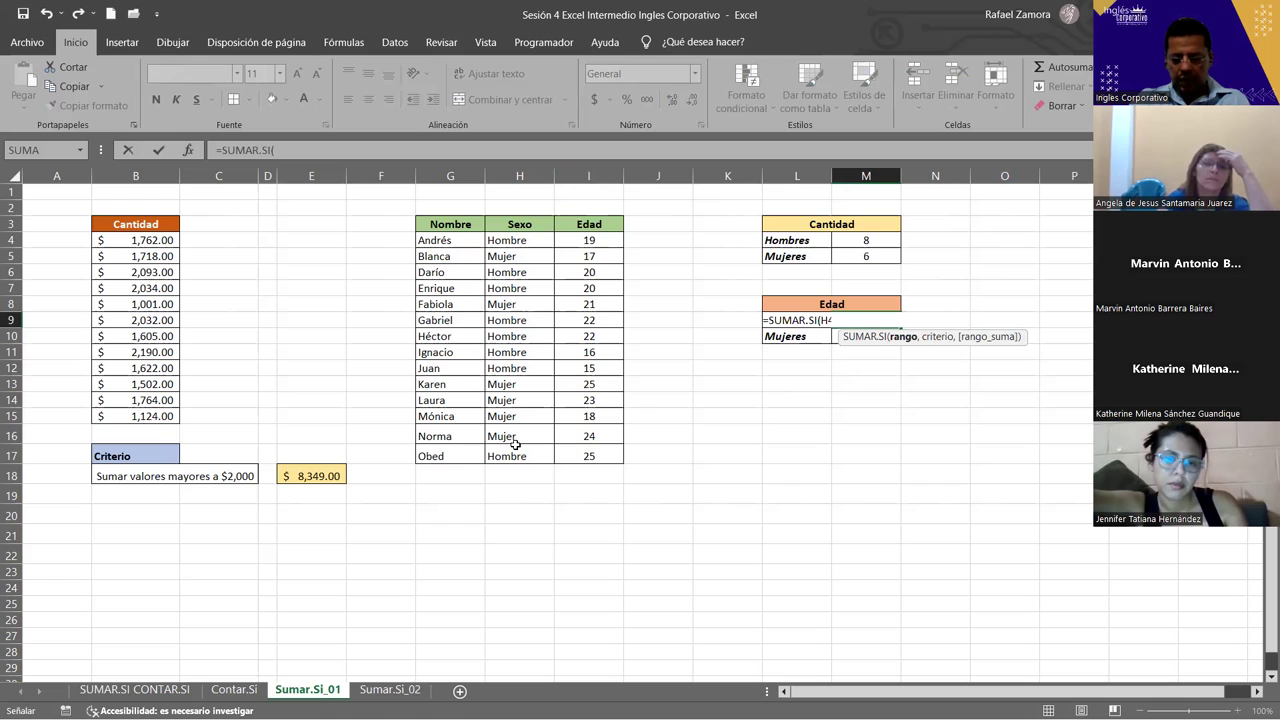
pyautogui.hotkey('ctrl', 'shift', 'Down')
pyautogui.write(':H17,')
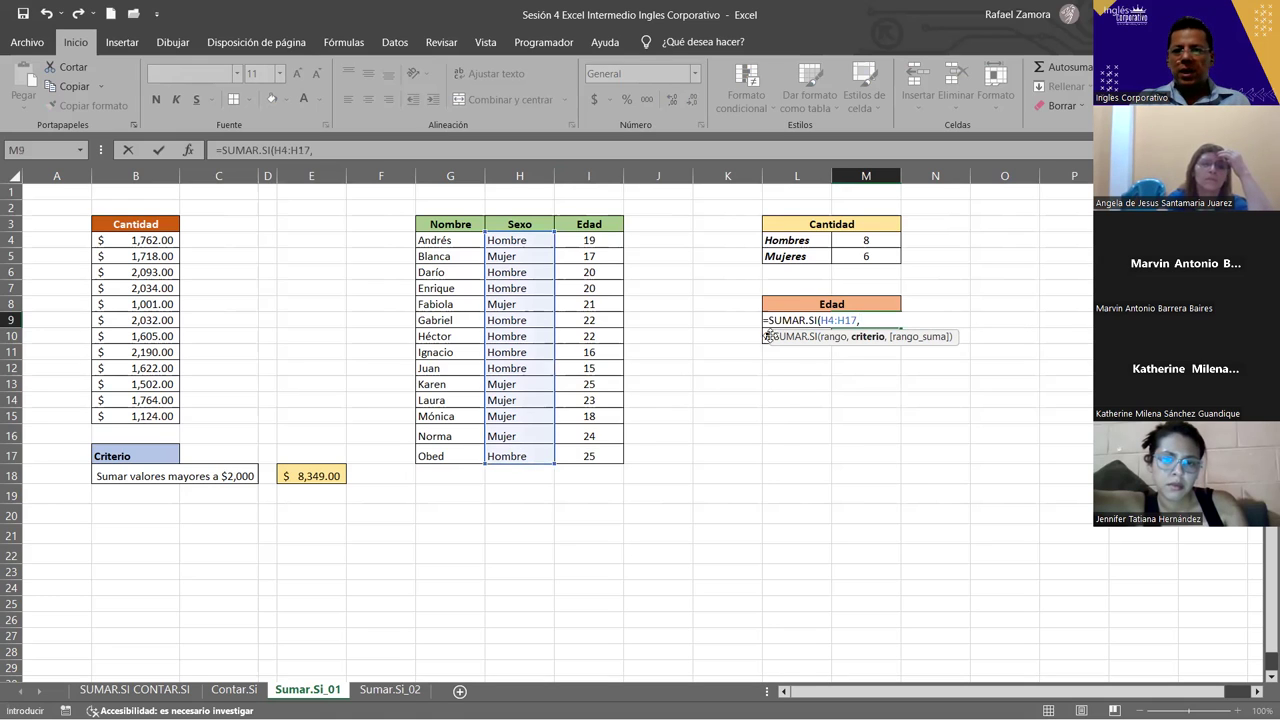
pyautogui.press('Left')
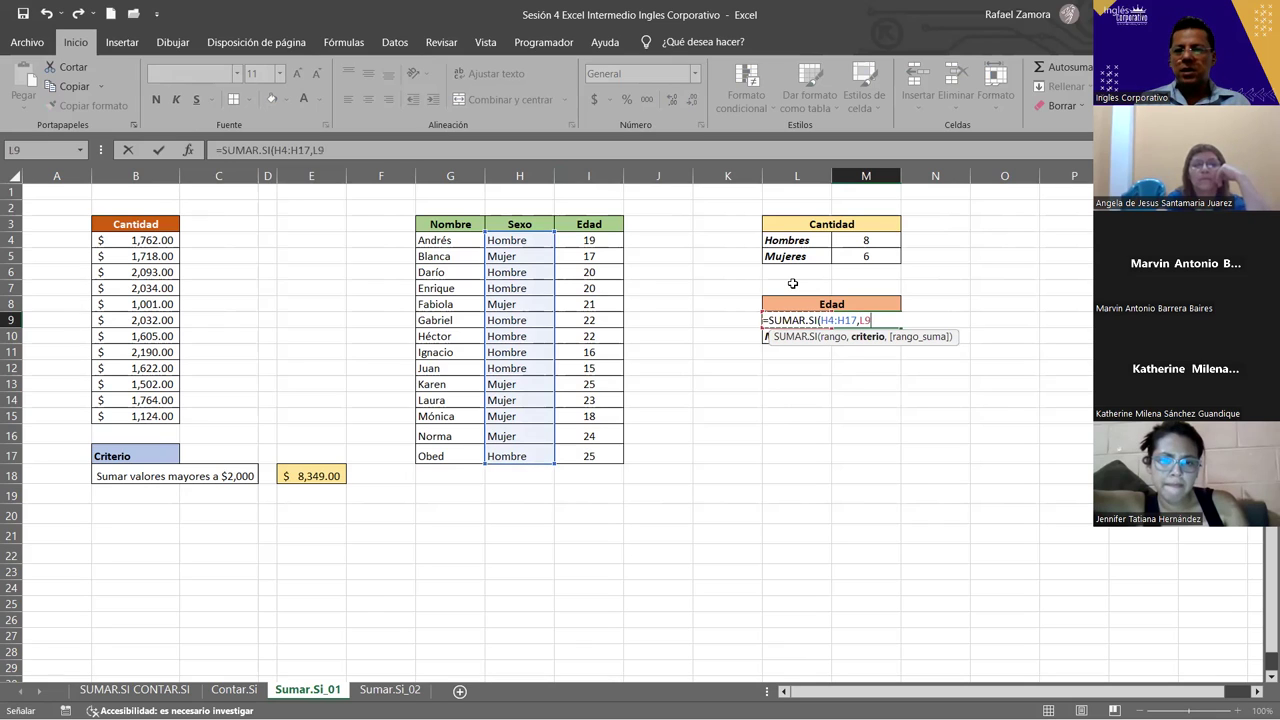
pyautogui.write(',')
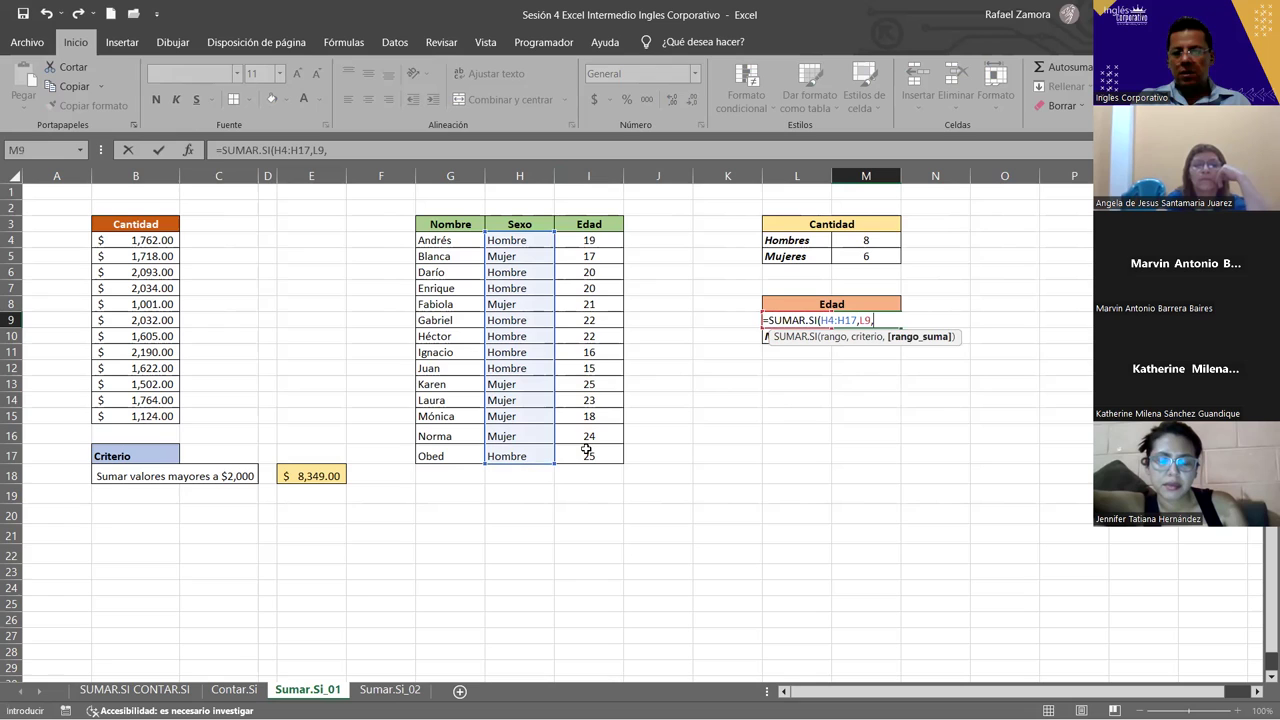
pyautogui.moveTo(588, 240); pyautogui.dragTo(587, 450)
pyautogui.press('Return')
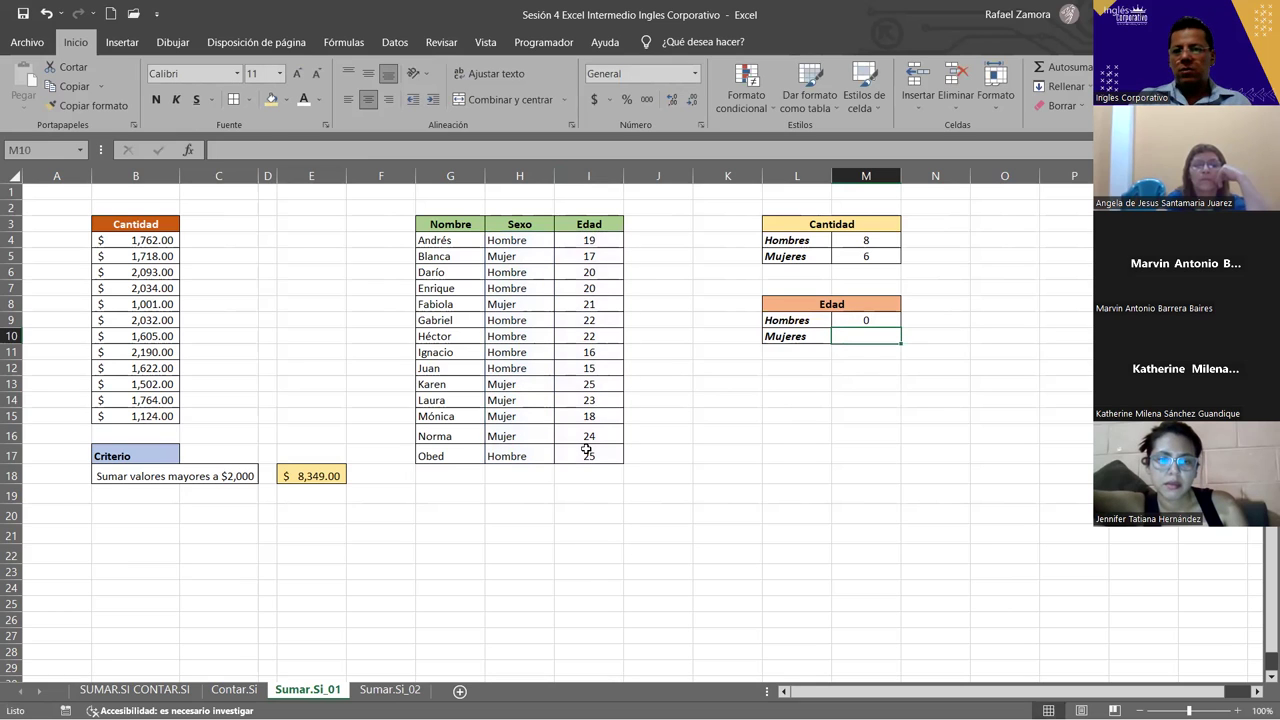
# - Compare M9's formula and the Hombres label in L9 against the Sexo values in H4:H17
pyautogui.doubleClick(893, 321)
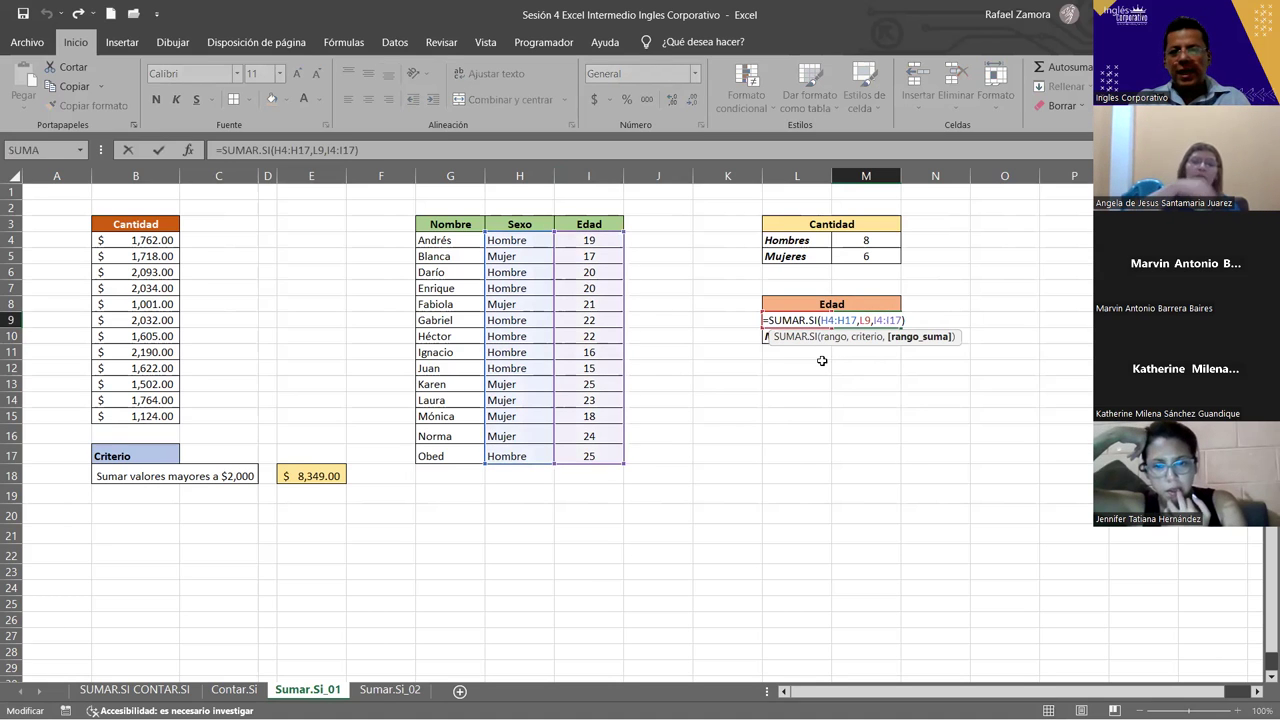
pyautogui.click(808, 320)
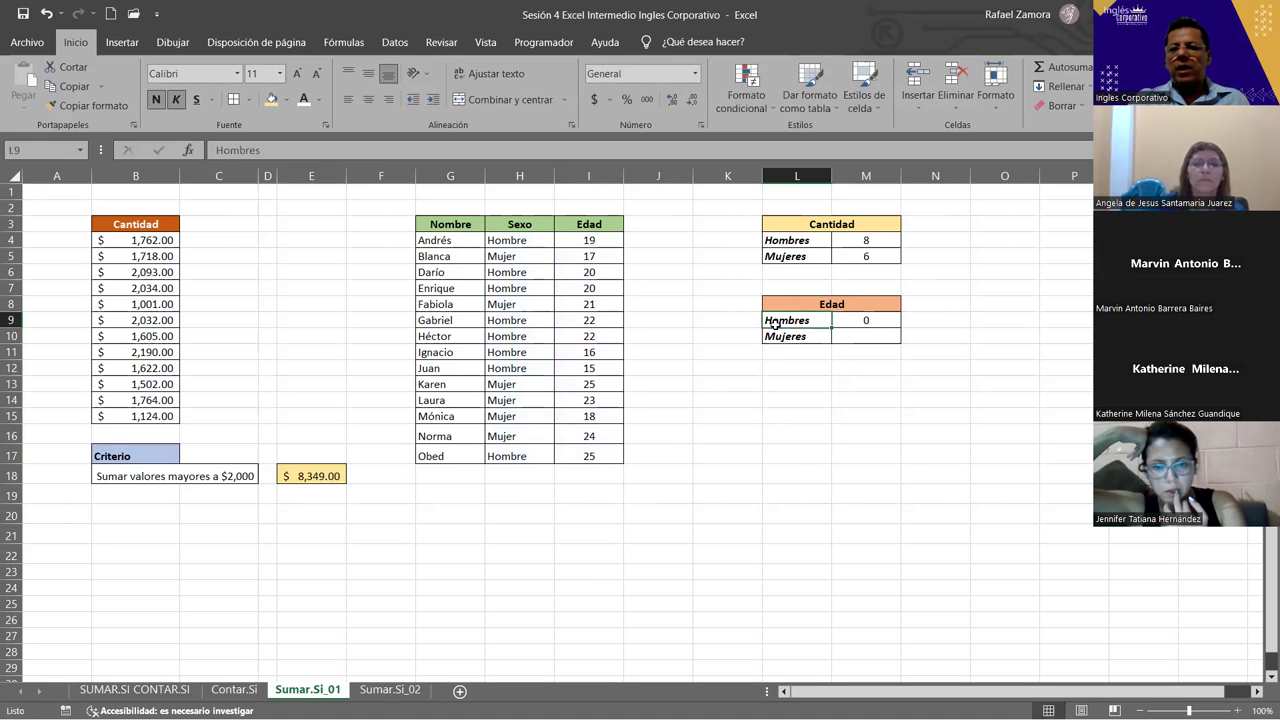
pyautogui.click(508, 243)
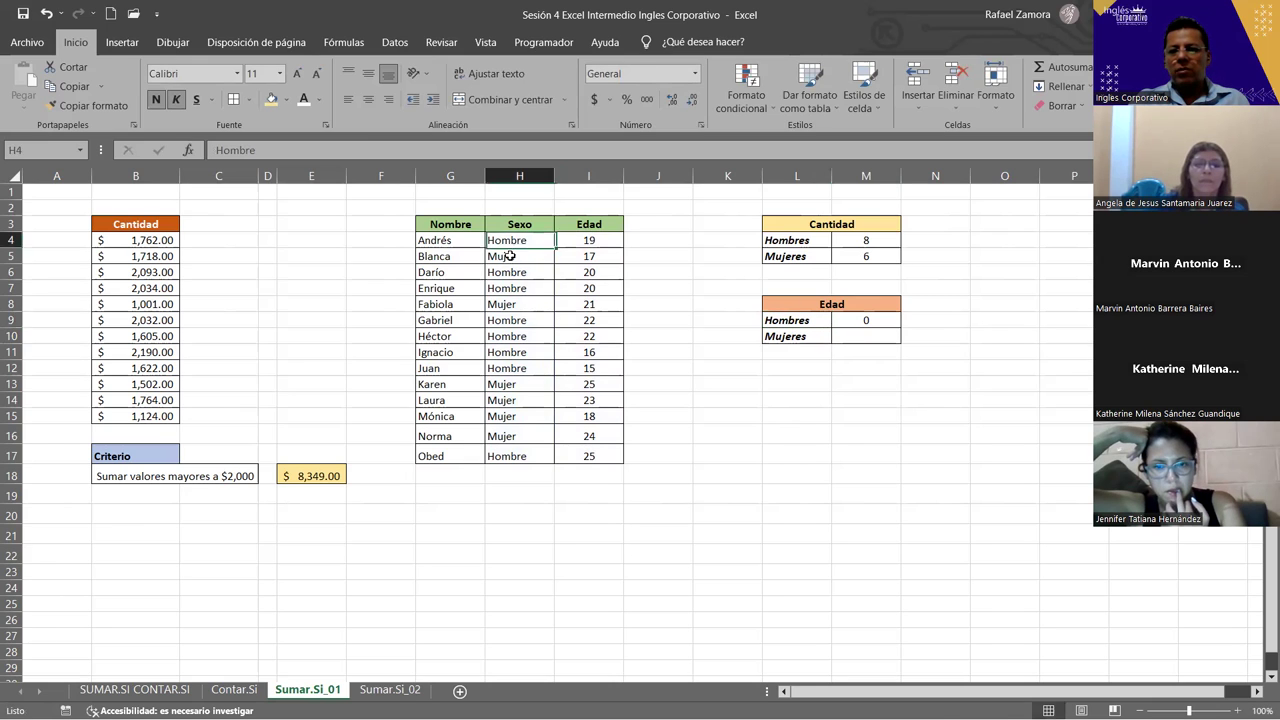
pyautogui.moveTo(510, 256); pyautogui.dragTo(512, 456)
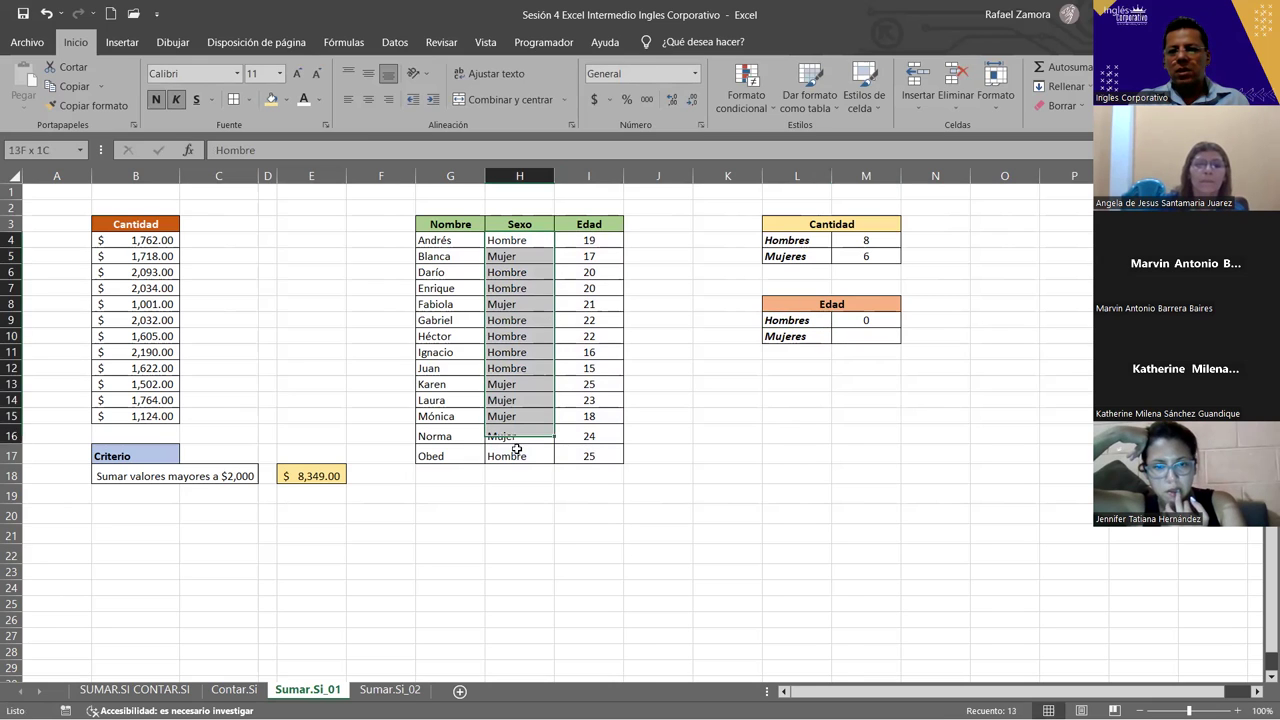
pyautogui.click(808, 320)
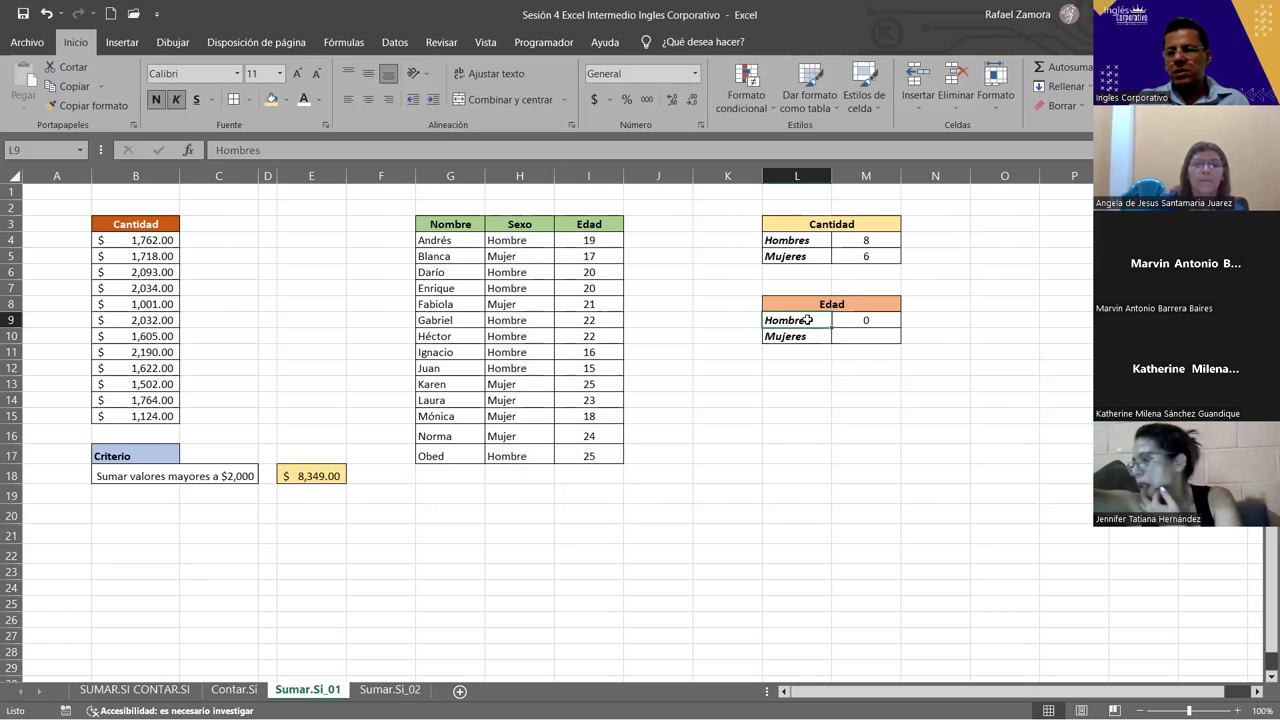
pyautogui.click(471, 252)
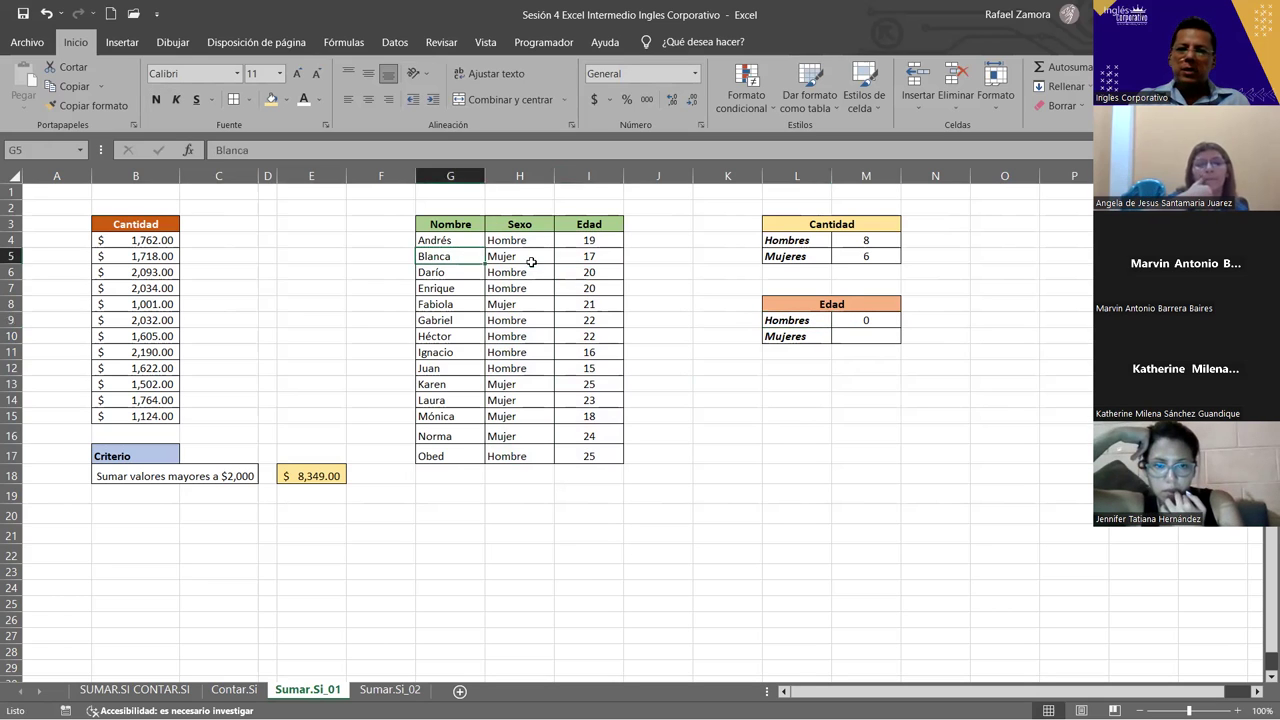
pyautogui.click(529, 258)
pyautogui.doubleClick(879, 317)
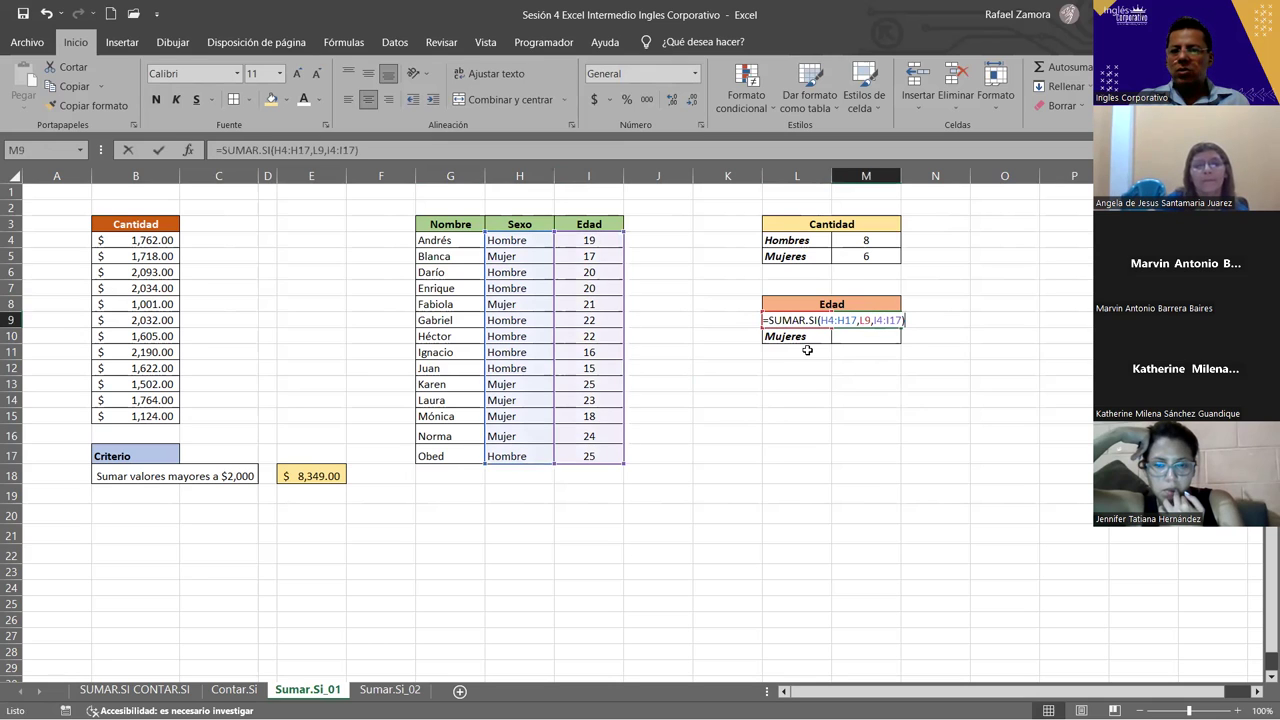
# - Confirm Hombre as the L9 label so M9 returns 159, then highlight the Sexo criteria range
pyautogui.click(815, 320)
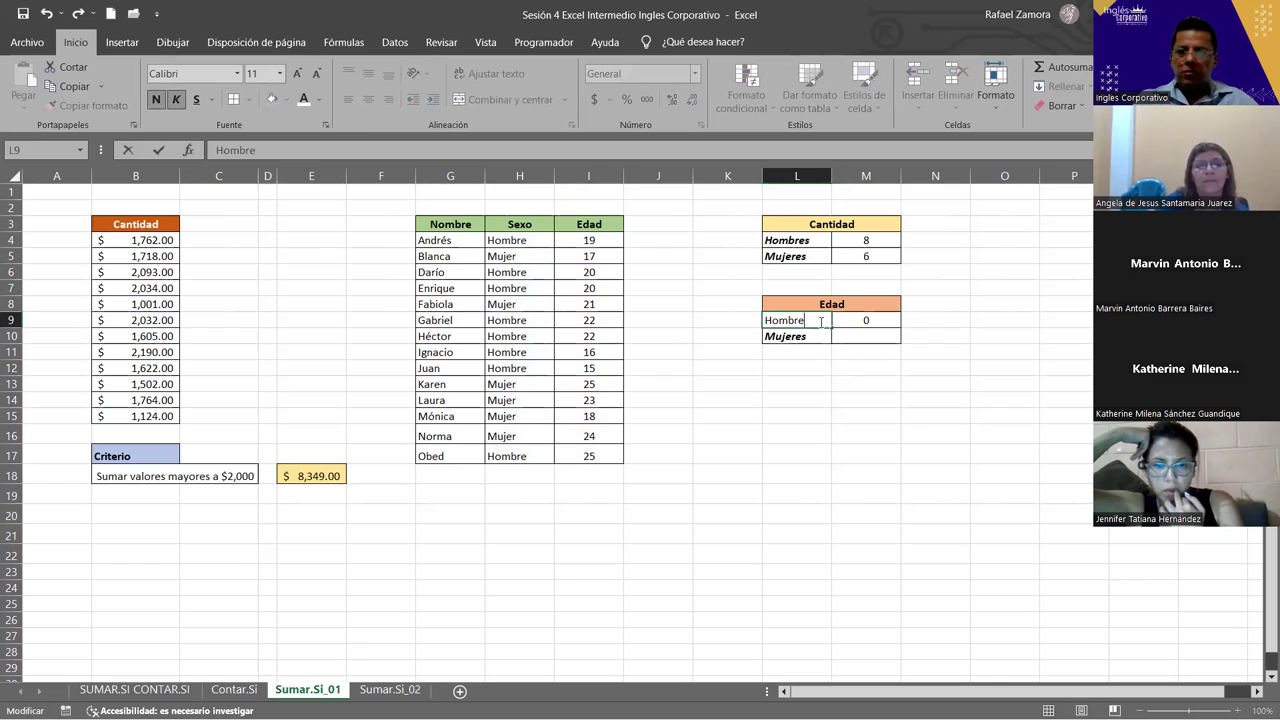
pyautogui.press('Return')
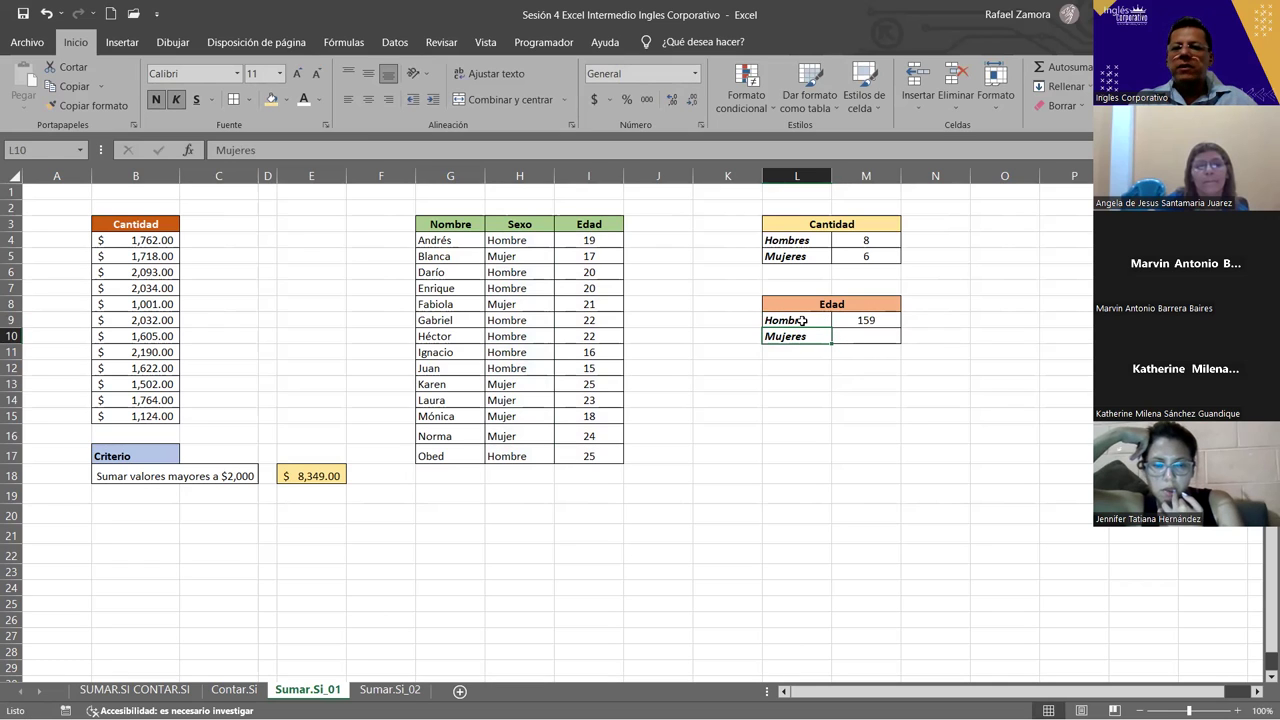
pyautogui.moveTo(541, 240); pyautogui.dragTo(519, 436)
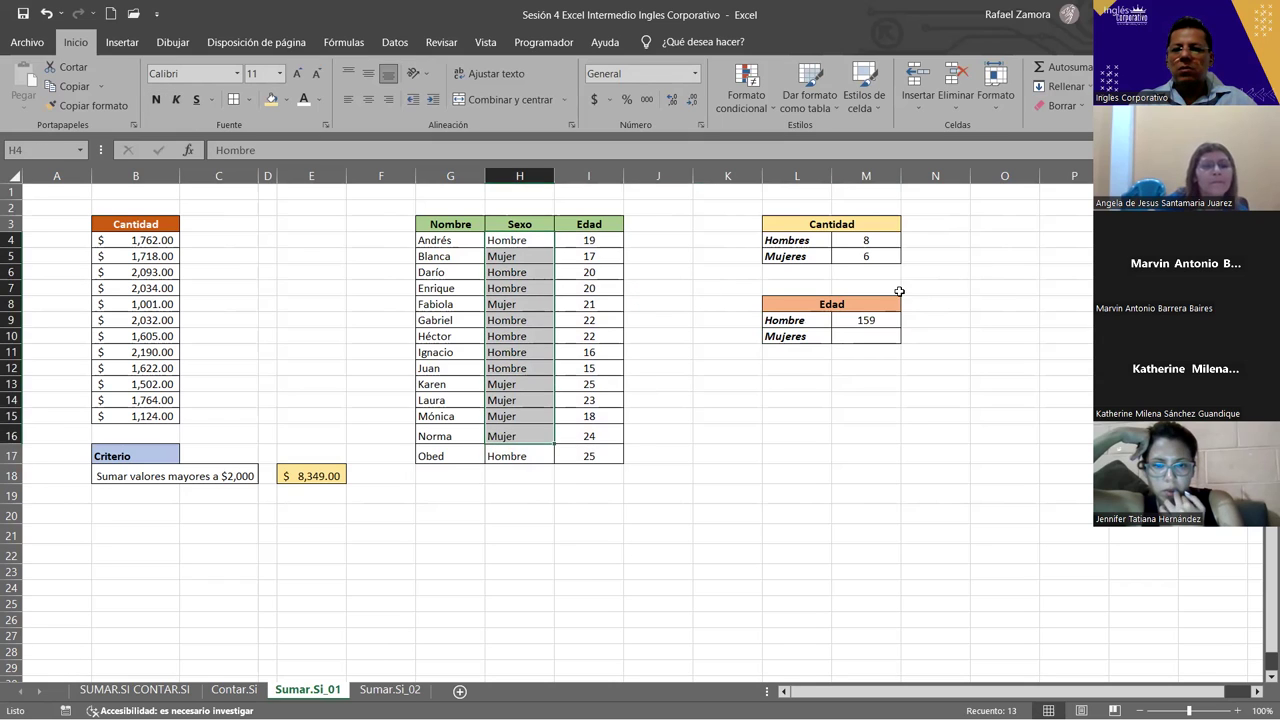
pyautogui.click(884, 390)
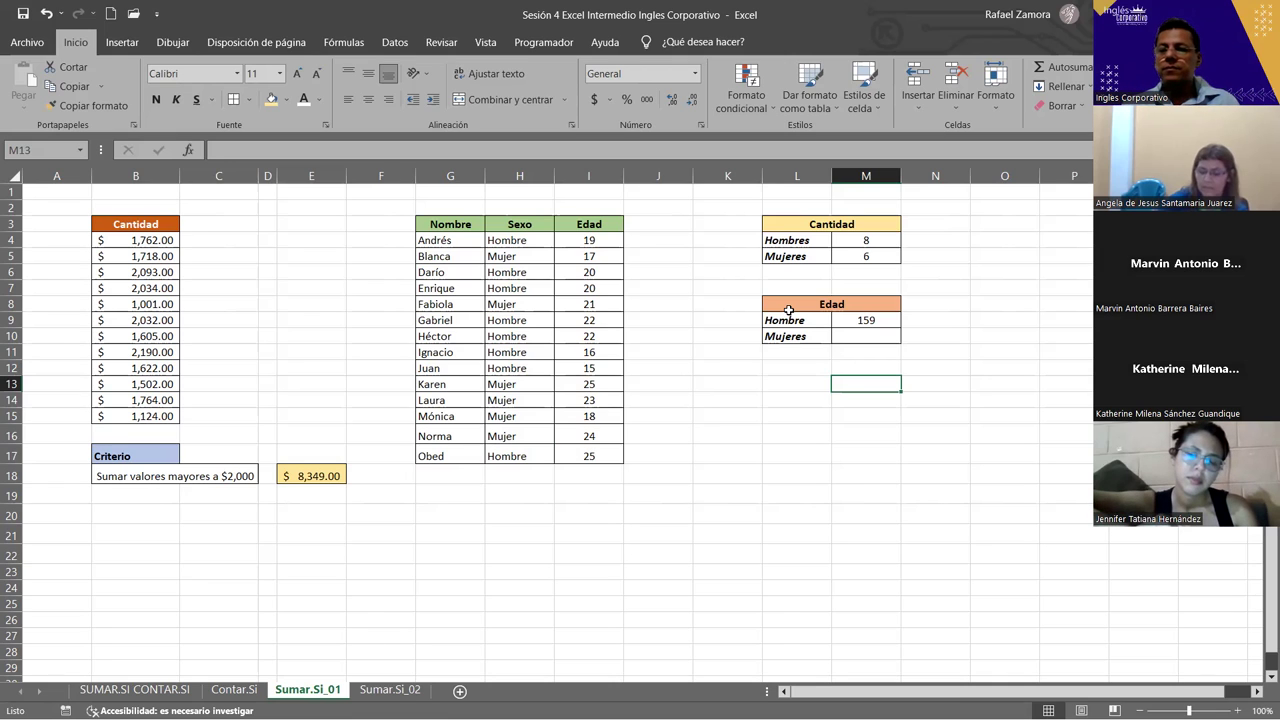
pyautogui.click(878, 321)
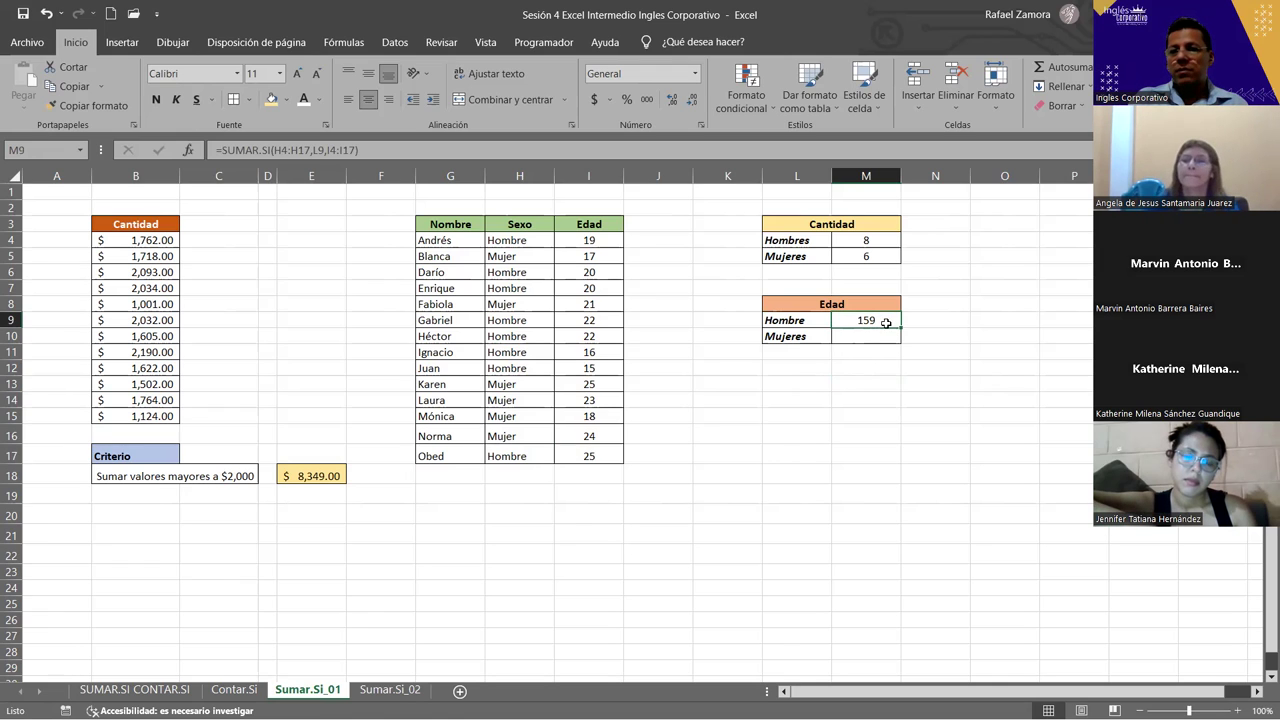
# - Change the L10 label from Mujeres to Mujer
pyautogui.click(846, 338)
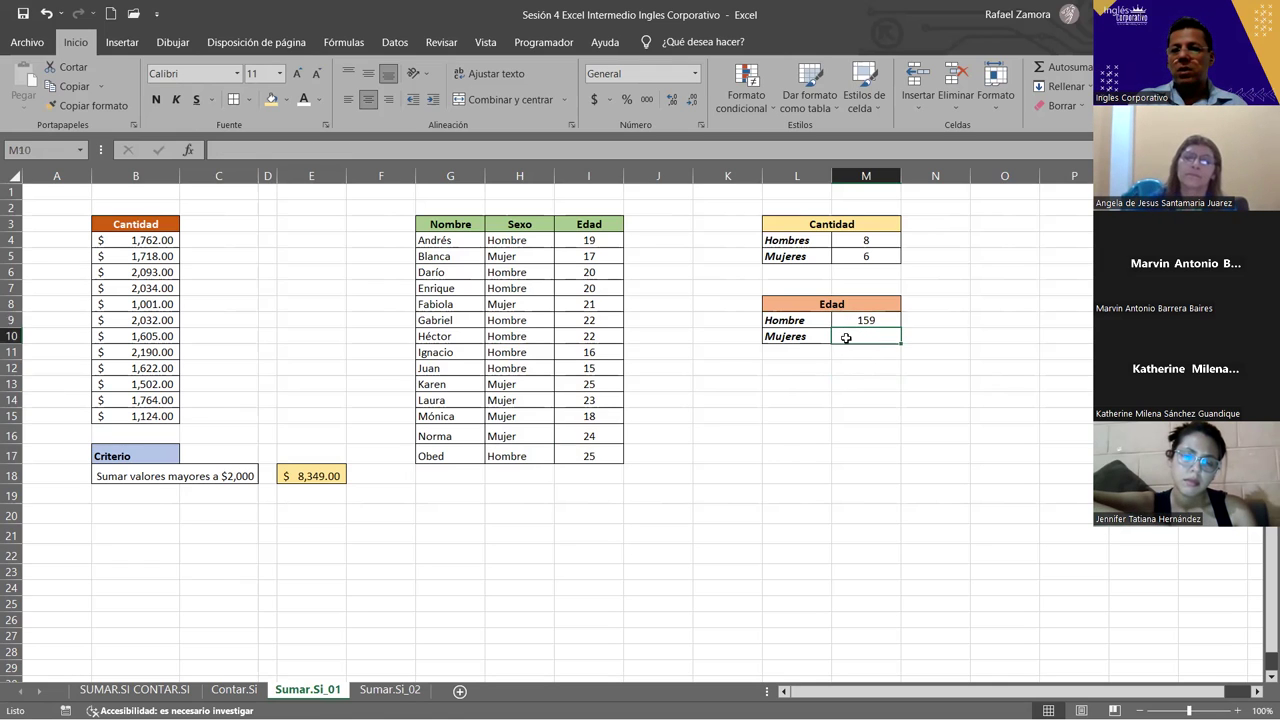
pyautogui.press('Left')
pyautogui.press('F2')
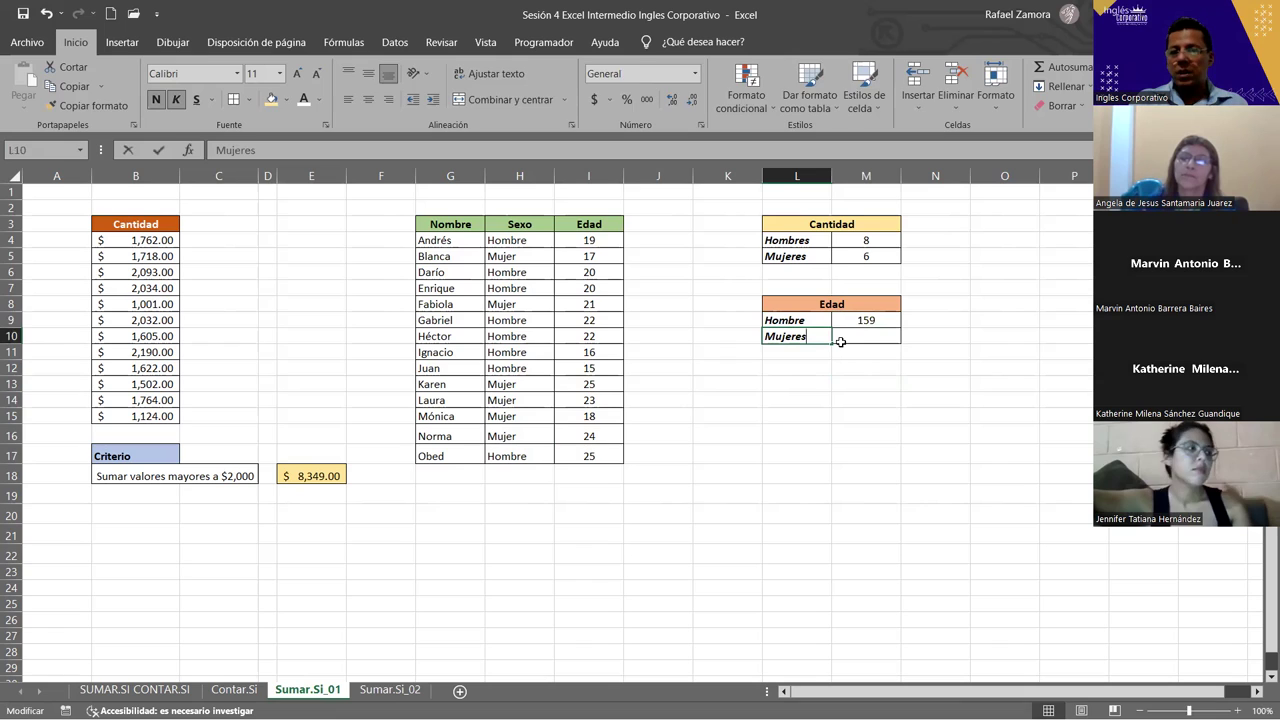
pyautogui.press('BackSpace')
pyautogui.press('BackSpace')
pyautogui.press('Return')
# - Enter =SUMAR.SI(H4:H17,L10,I4:I17) in M10, giving the women's age total of 128
pyautogui.click(860, 342)
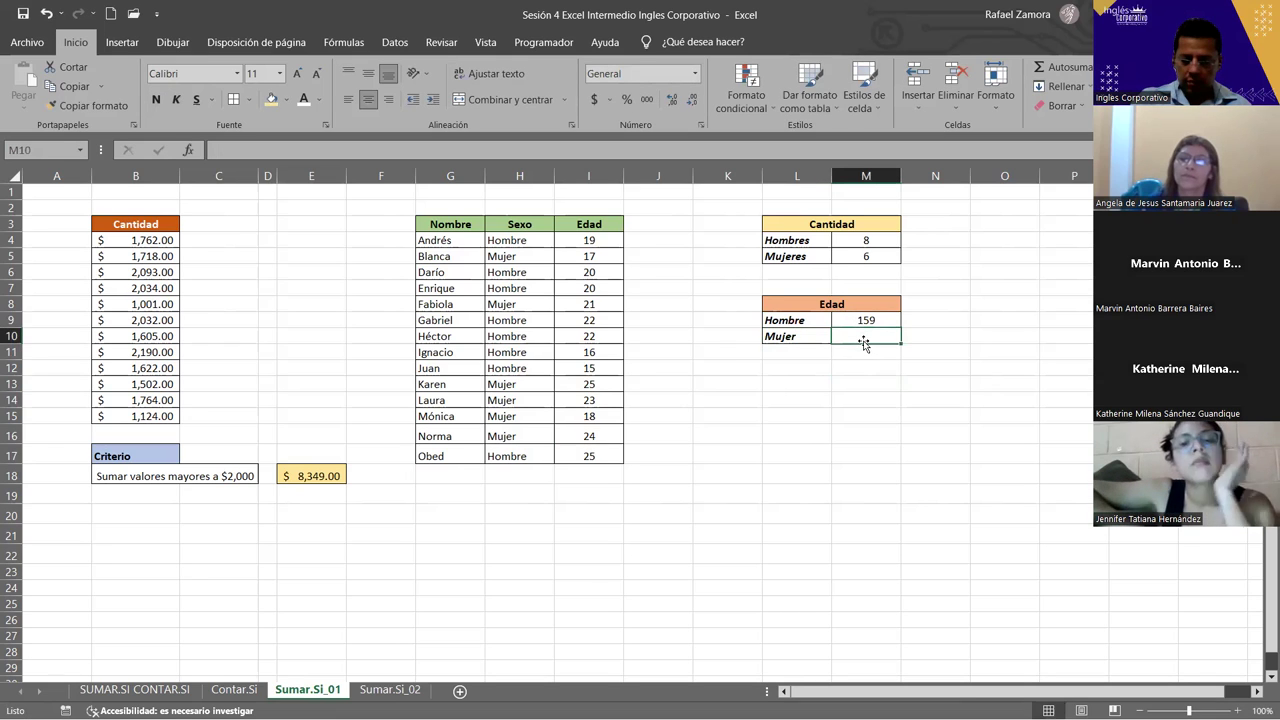
pyautogui.write('=')
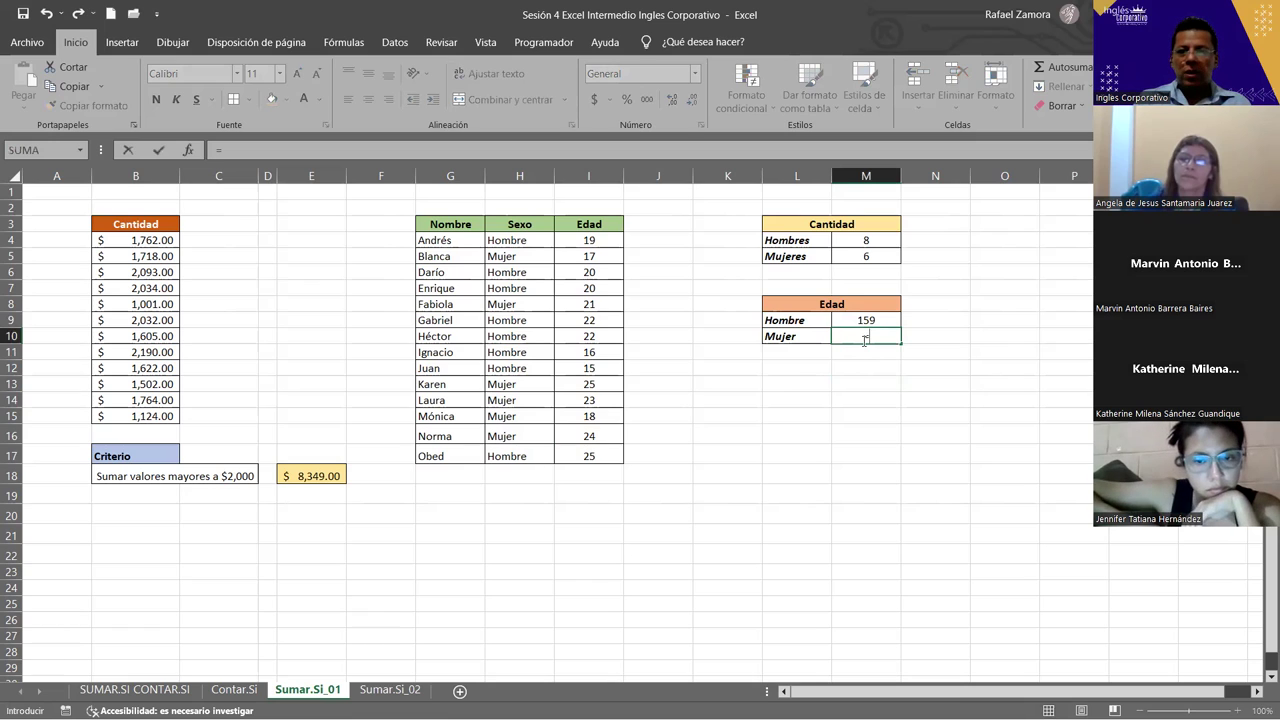
pyautogui.write('sumar')
pyautogui.press('Tab')
pyautogui.press('Left')
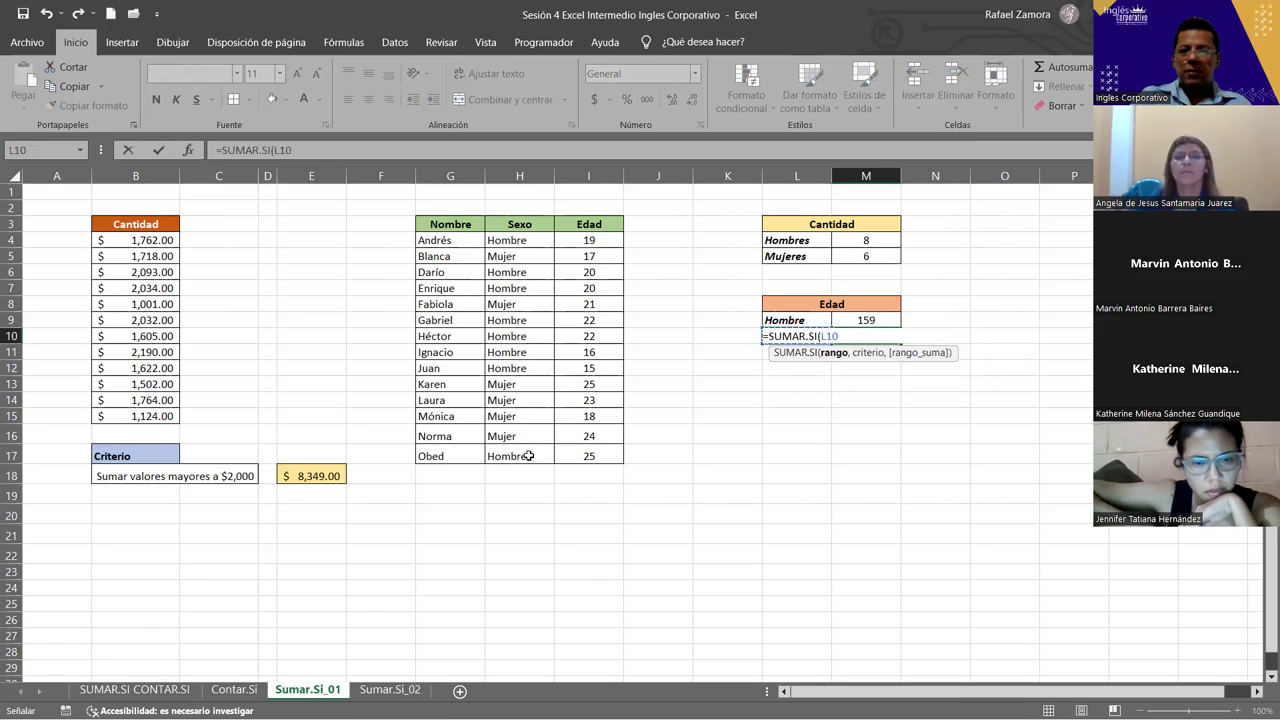
pyautogui.moveTo(519, 240); pyautogui.dragTo(528, 456)
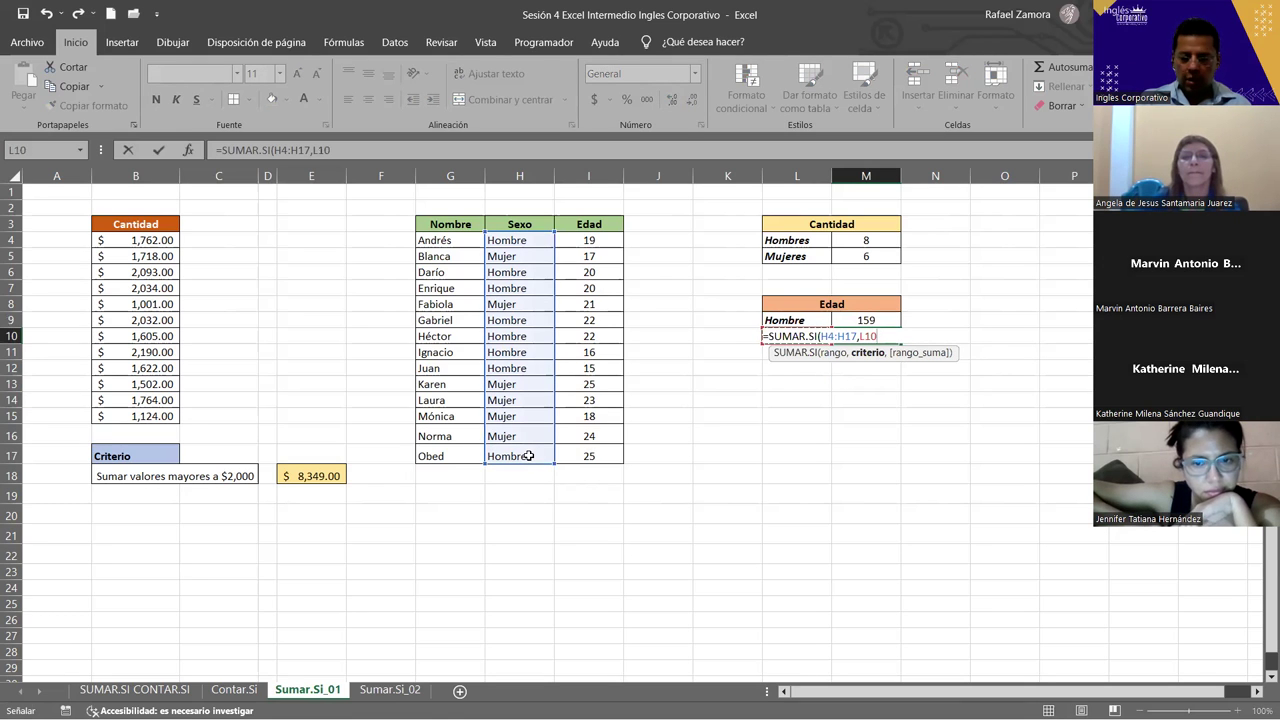
pyautogui.write(',')
pyautogui.click(601, 246)
pyautogui.moveTo(601, 246); pyautogui.dragTo(583, 458)
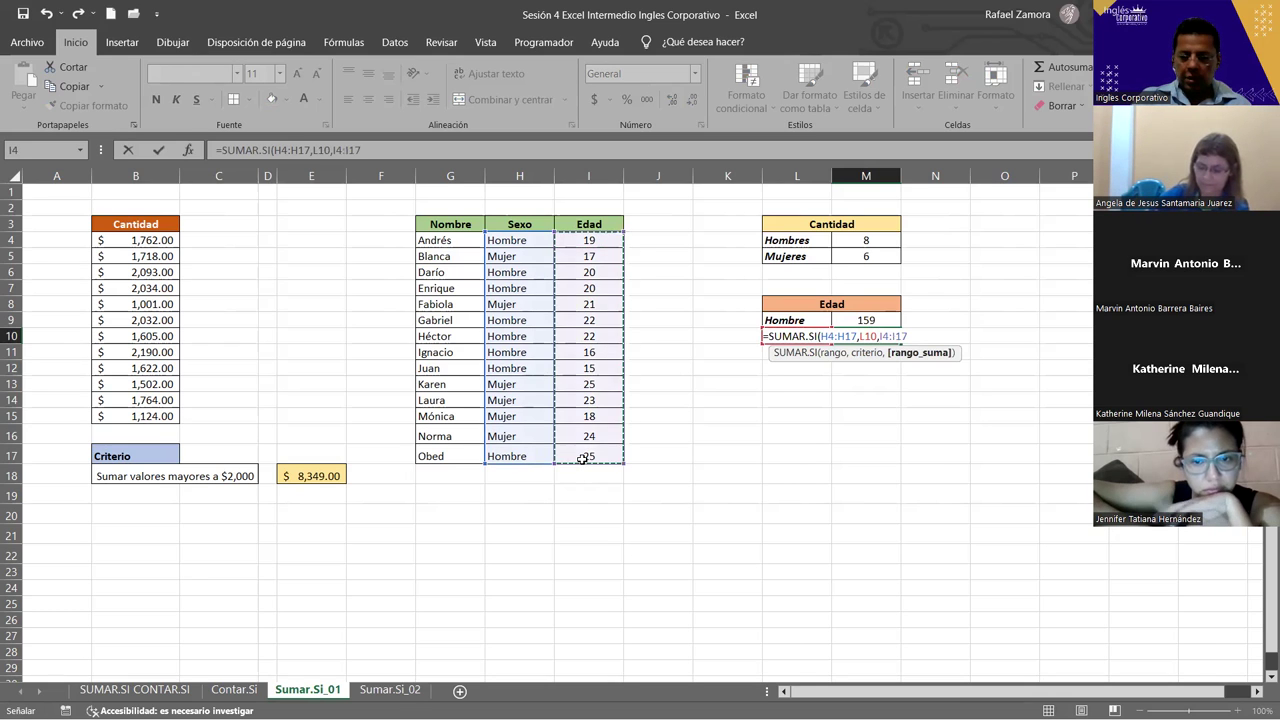
pyautogui.press('Return')
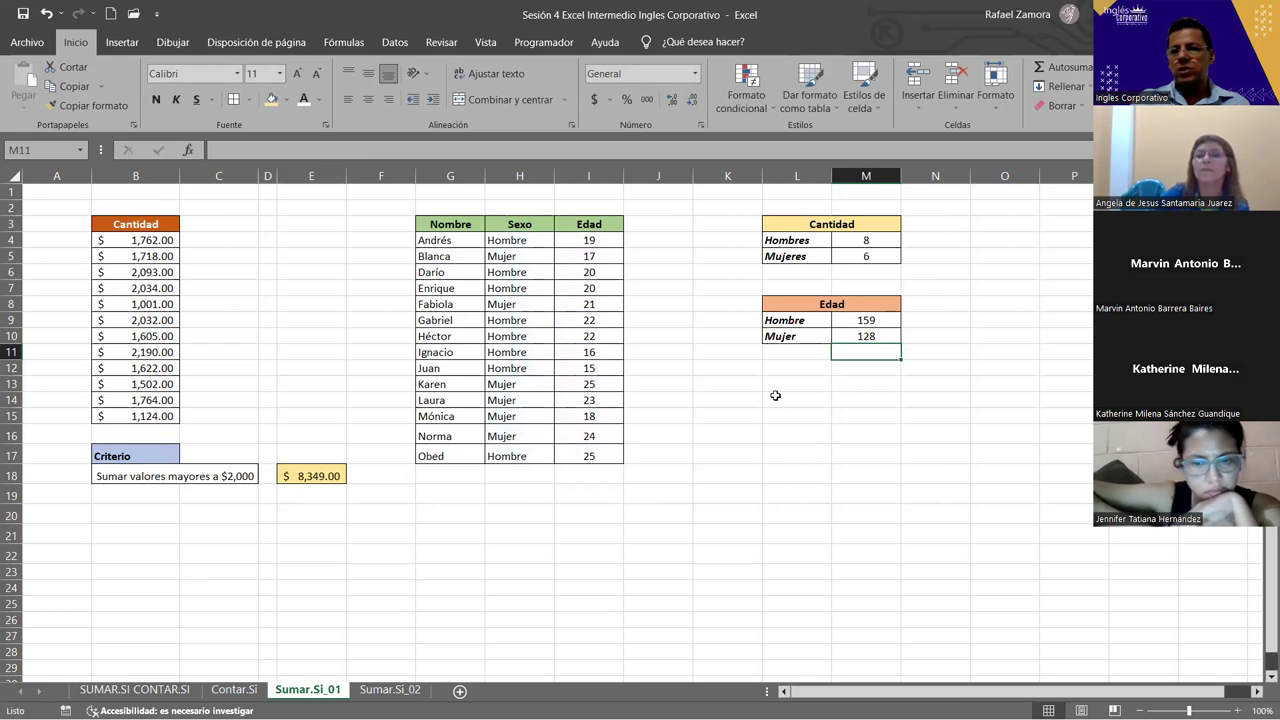
pyautogui.click(880, 338)
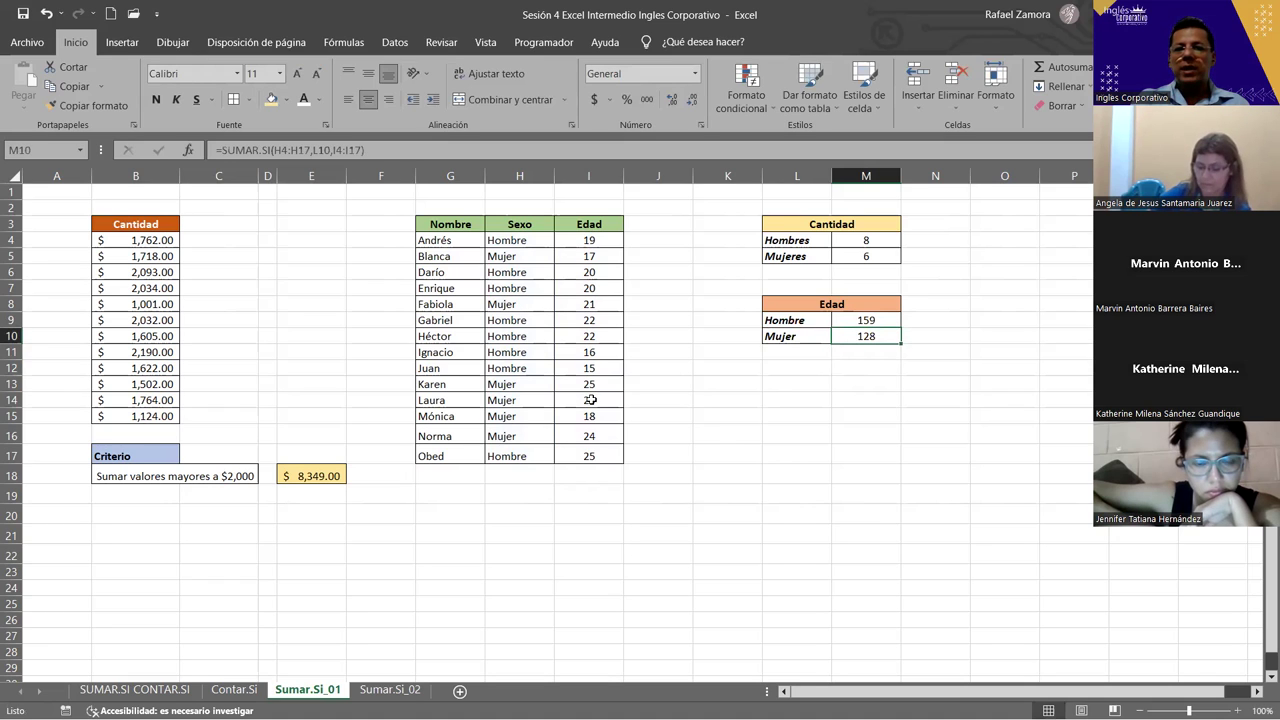
# - Review the M9 formula and the whole exercise area B2:N21 on Sumar.Si_01
pyautogui.click(884, 318)
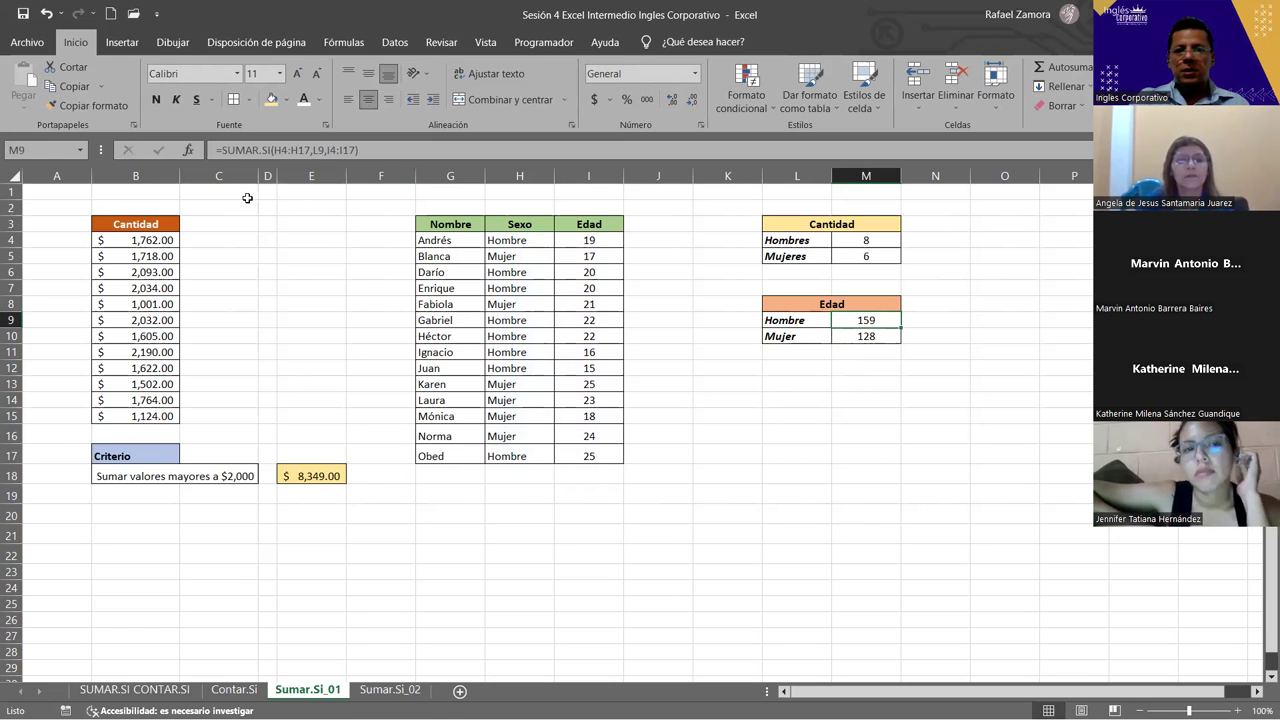
pyautogui.moveTo(110, 206); pyautogui.dragTo(928, 531)
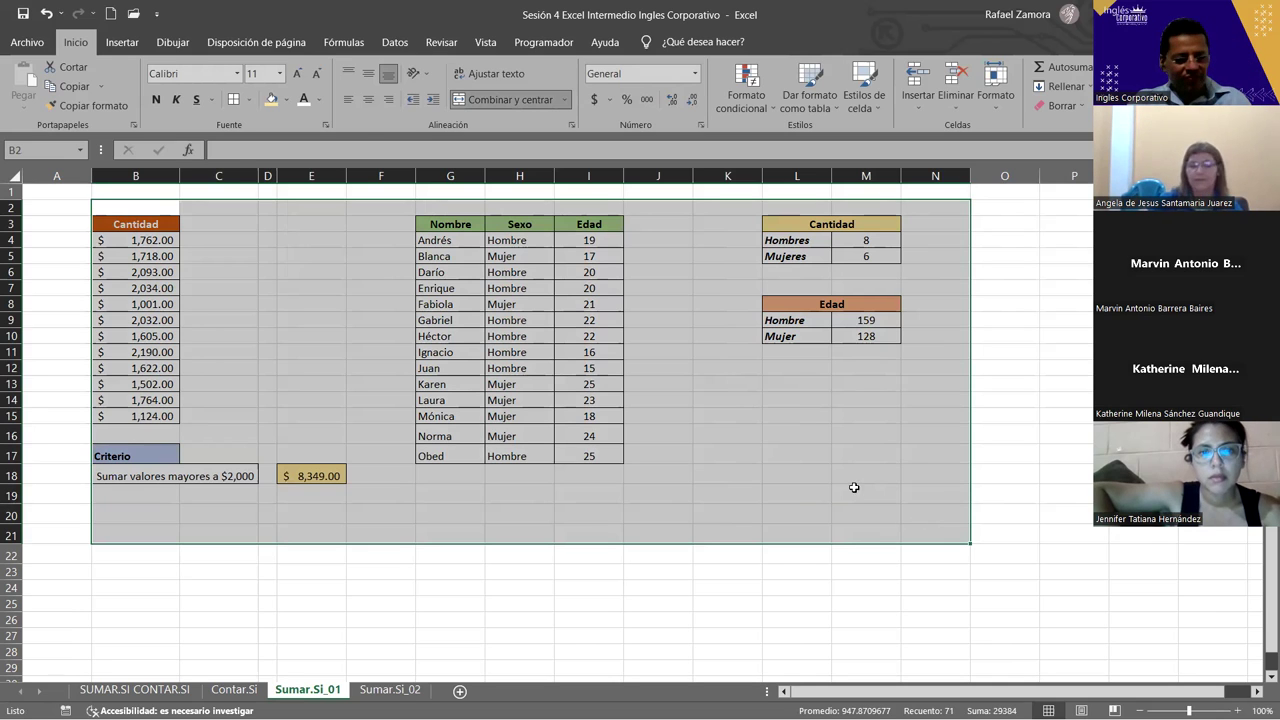
pyautogui.click(920, 451)
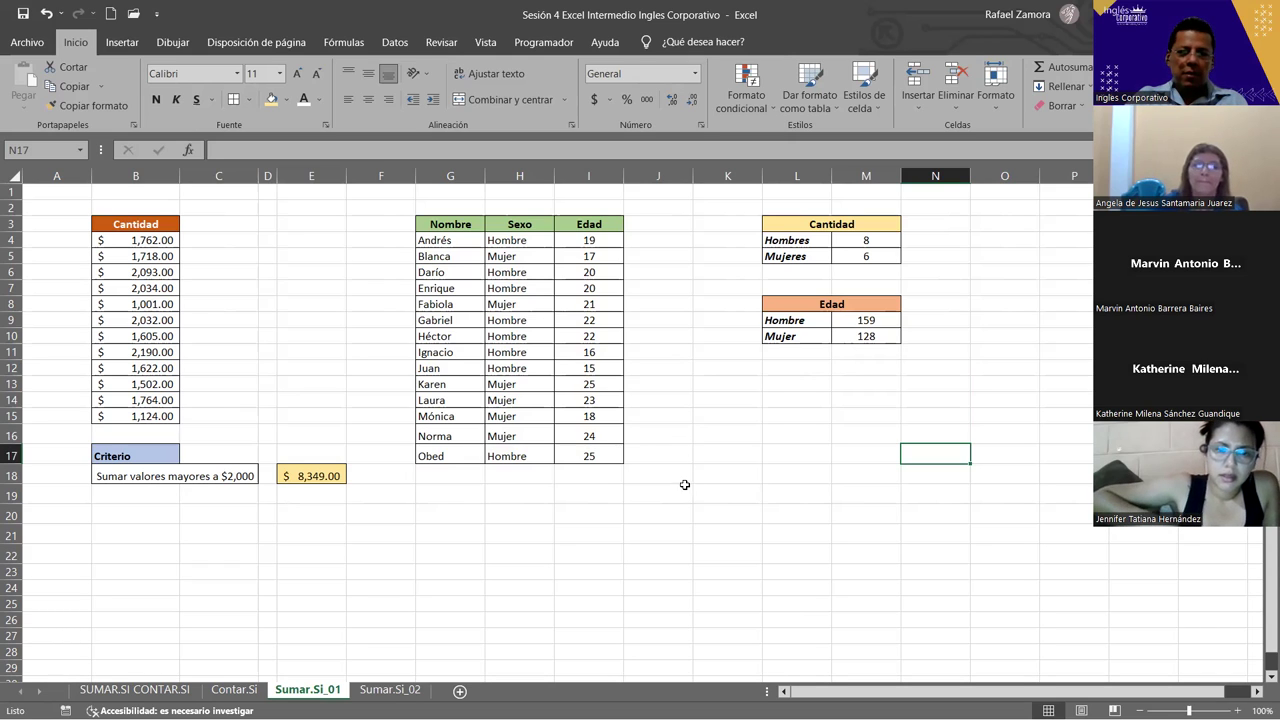
# - Switch to the Sumar.Si_02 sheet with Ctrl+PageDown
pyautogui.click(775, 428)
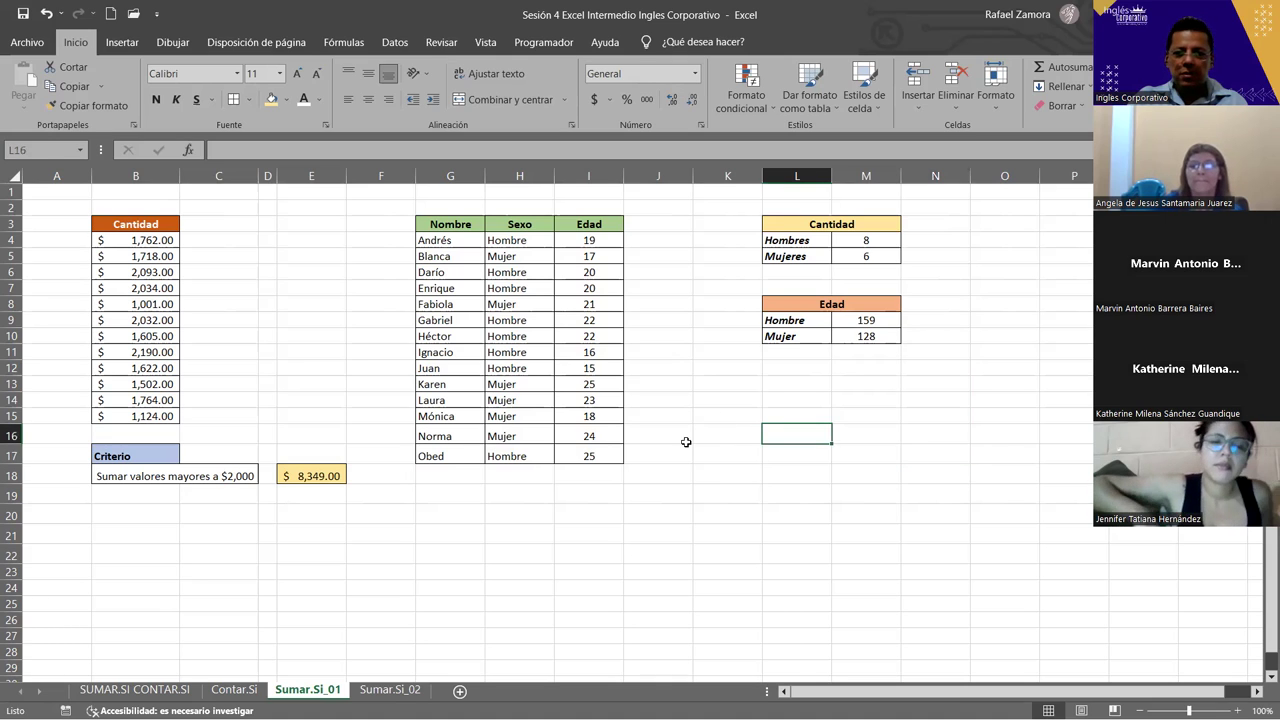
pyautogui.press('Down')
pyautogui.press('Down')
pyautogui.press('Down')
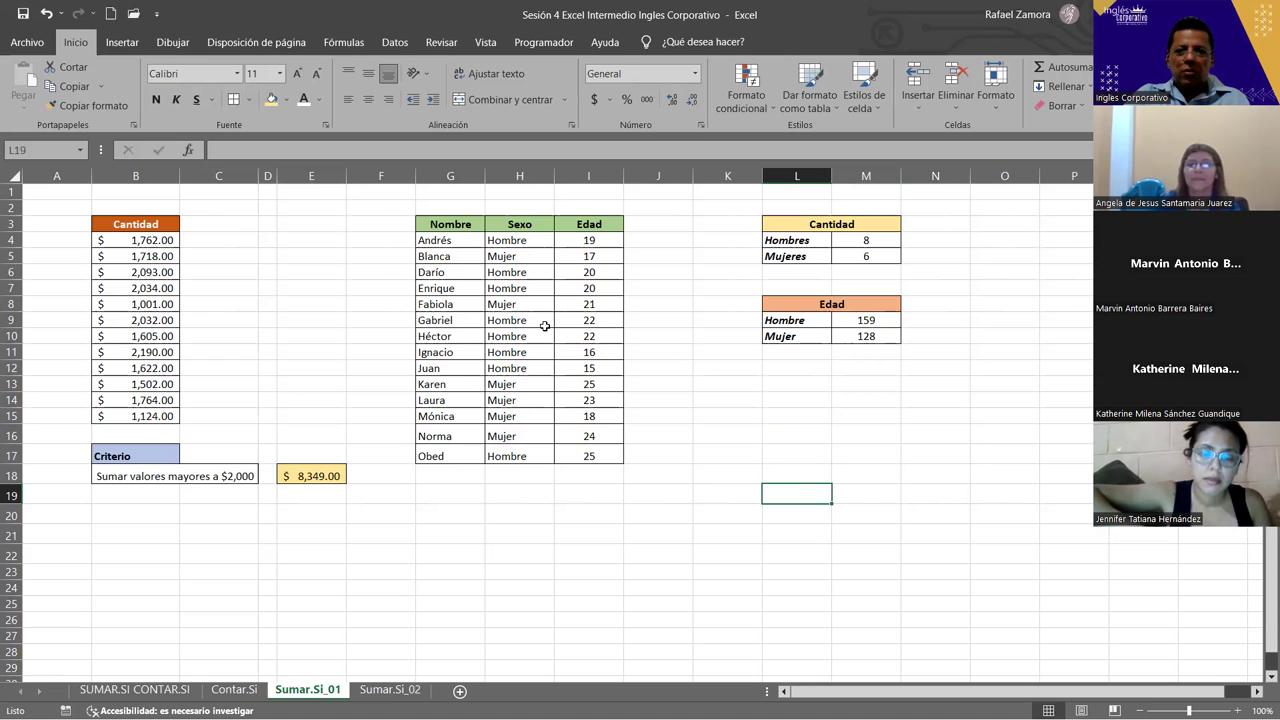
pyautogui.hotkey('ctrl', 'pagedown')
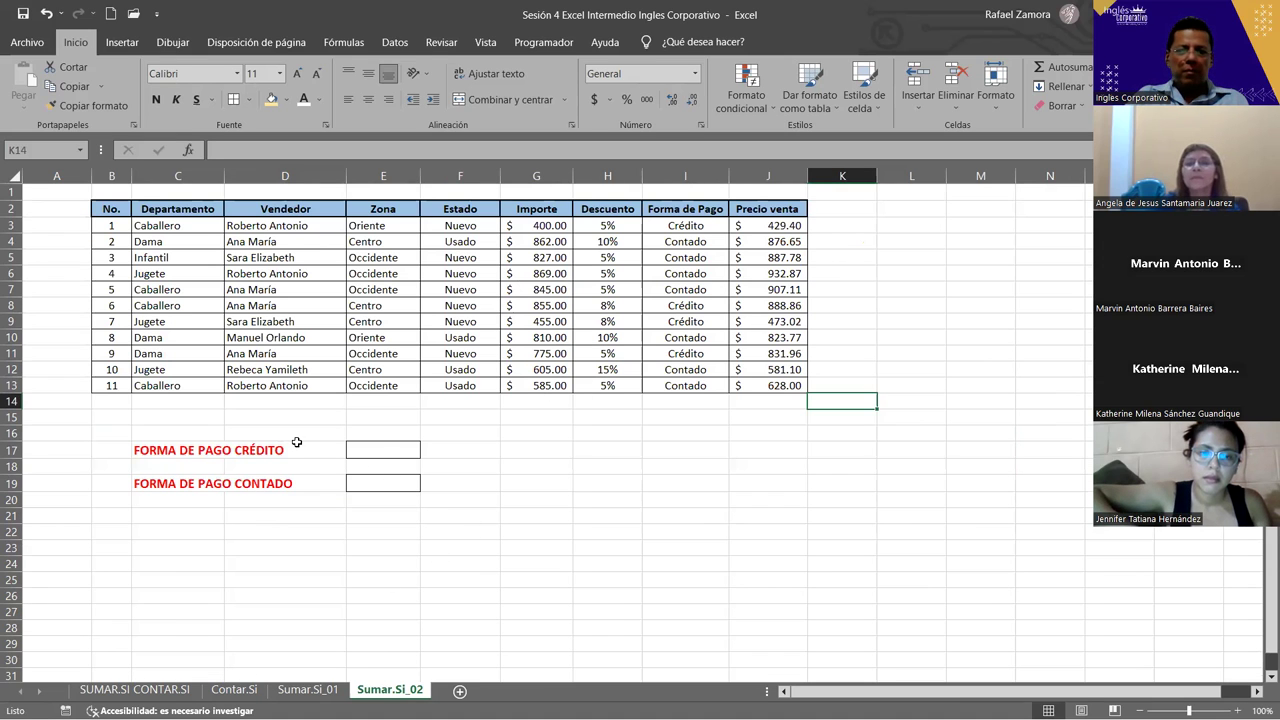
pyautogui.click(351, 456)
pyautogui.click(401, 482)
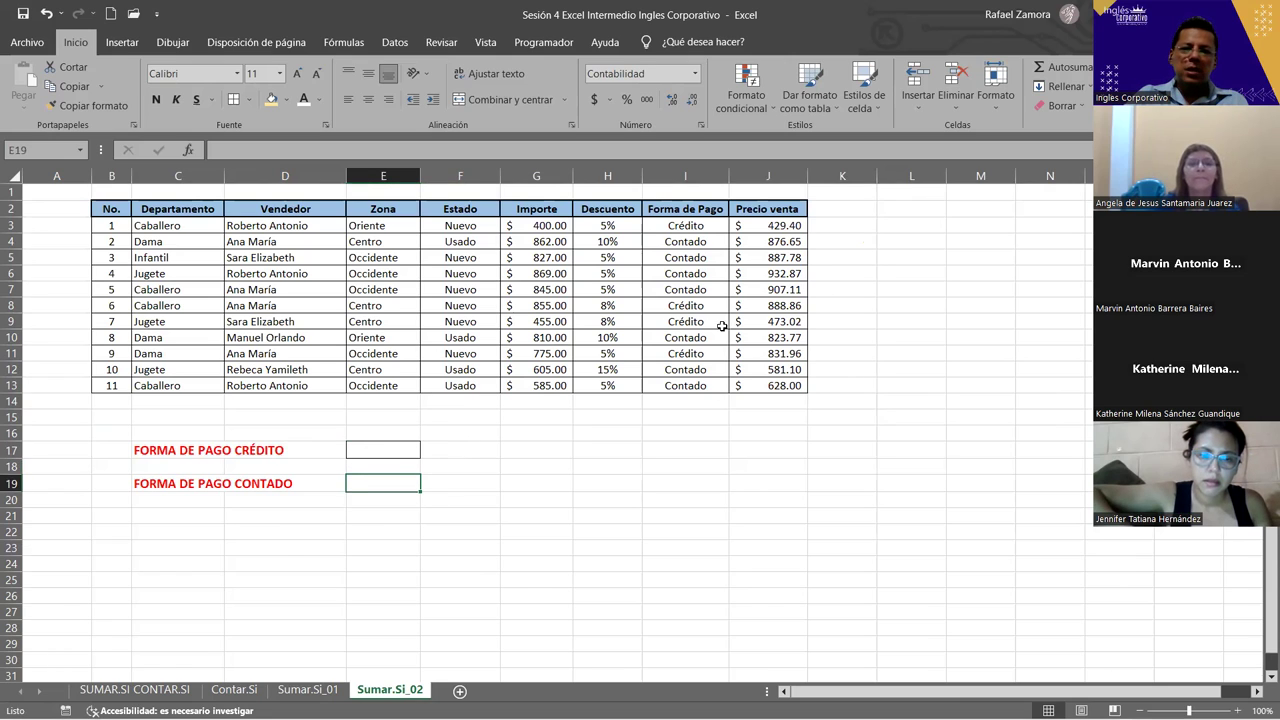
pyautogui.moveTo(684, 224); pyautogui.dragTo(697, 386)
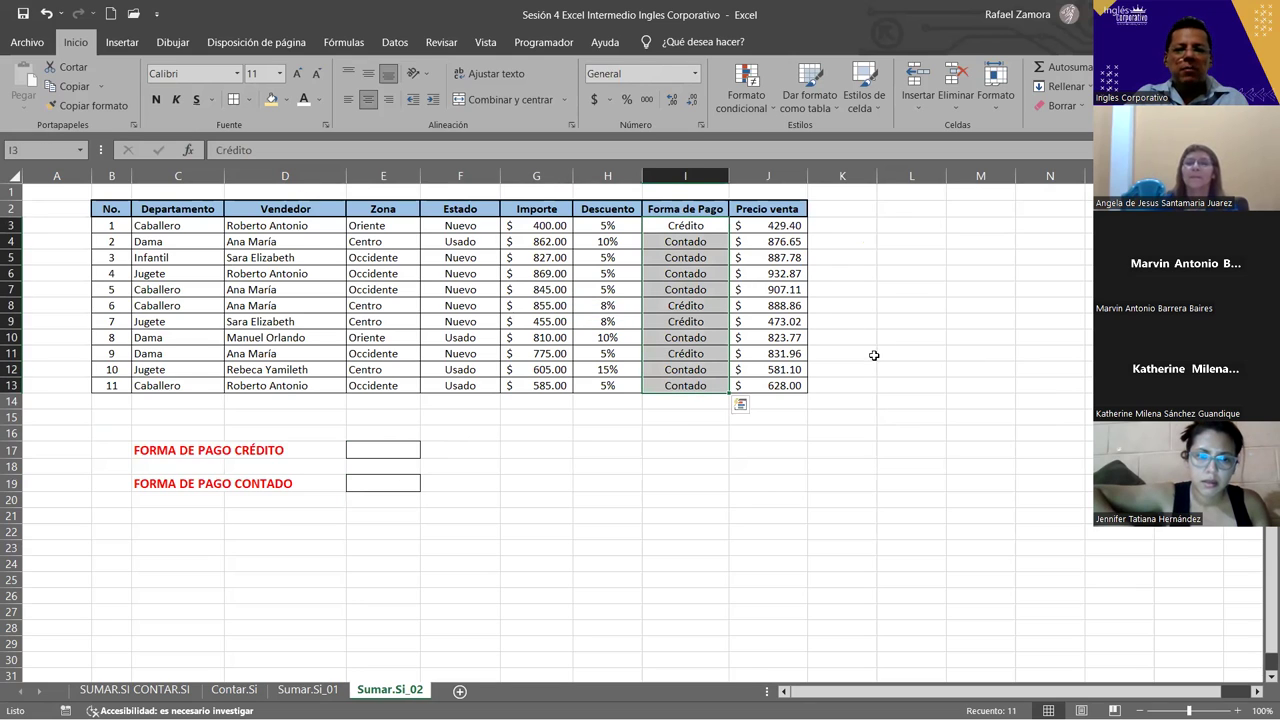
pyautogui.click(387, 453)
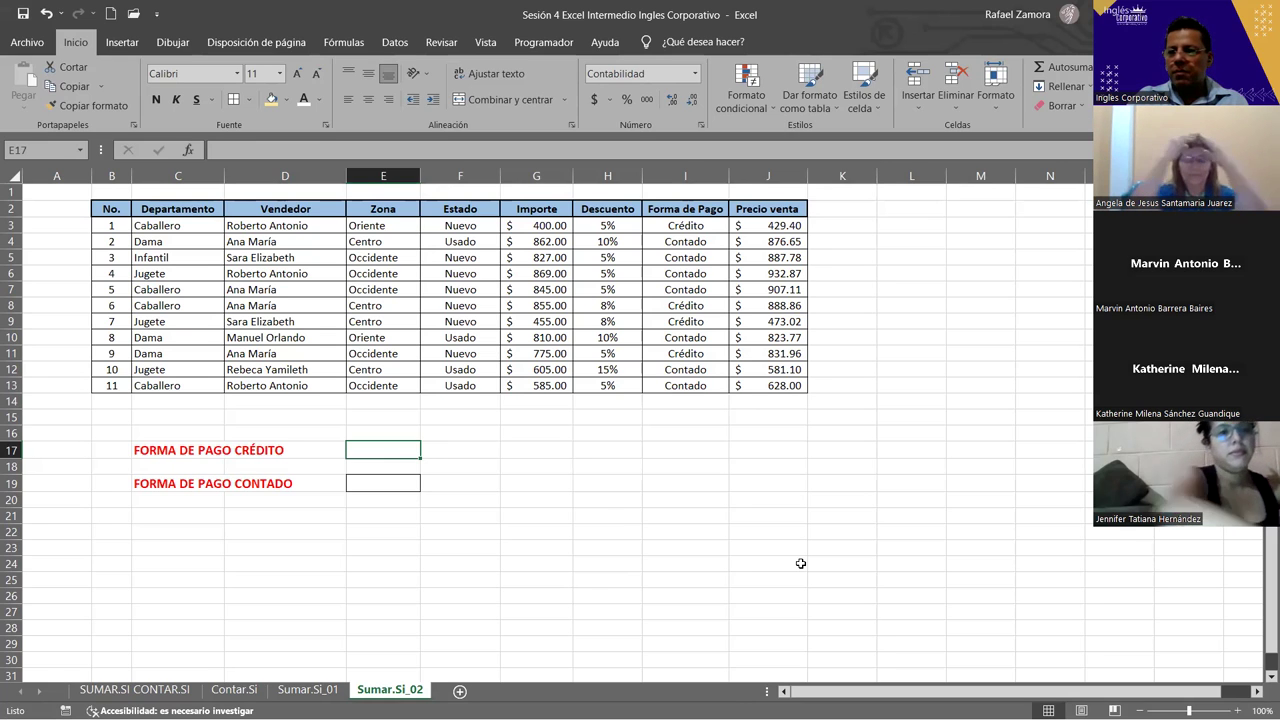
pyautogui.rightClick(787, 556)
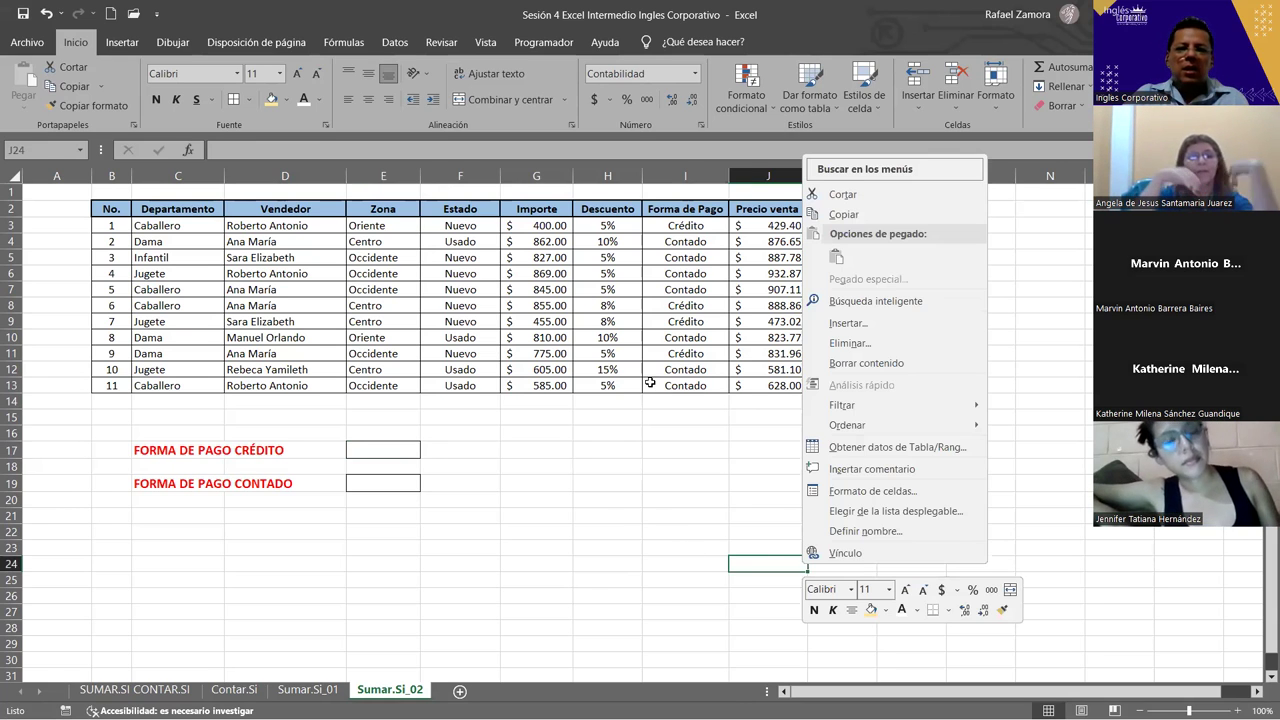
pyautogui.click(671, 483)
pyautogui.click(620, 435)
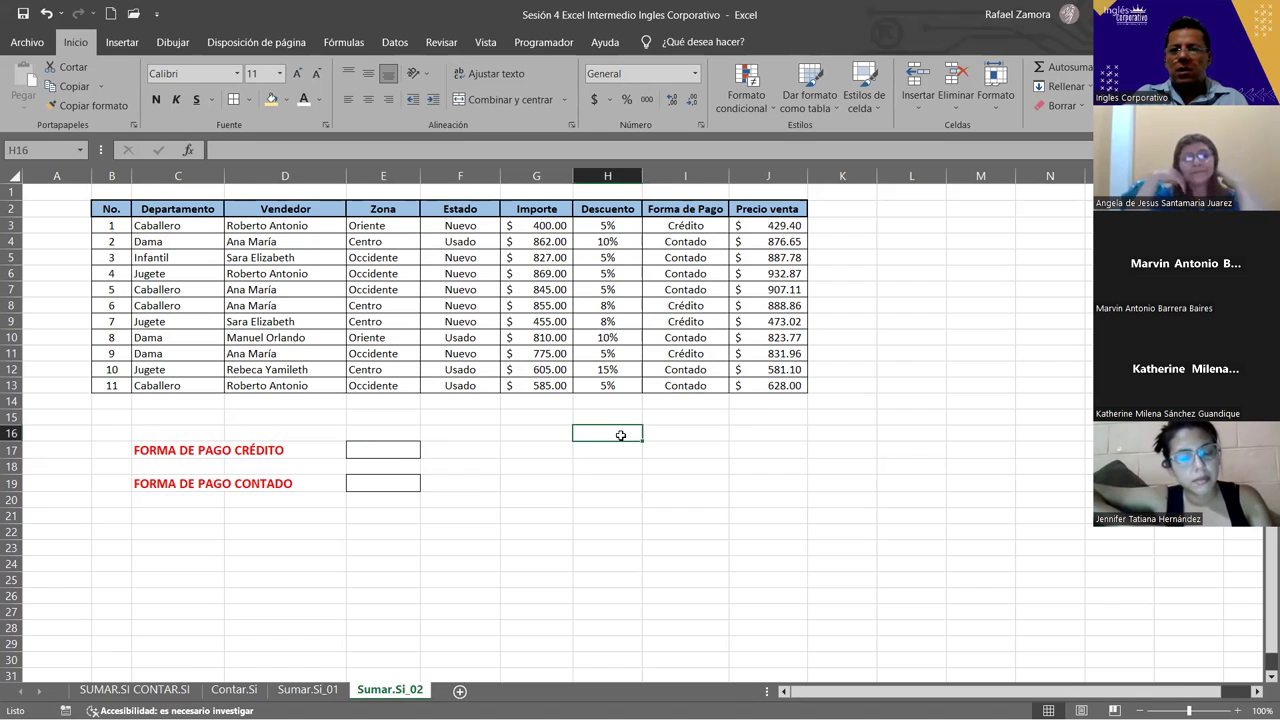